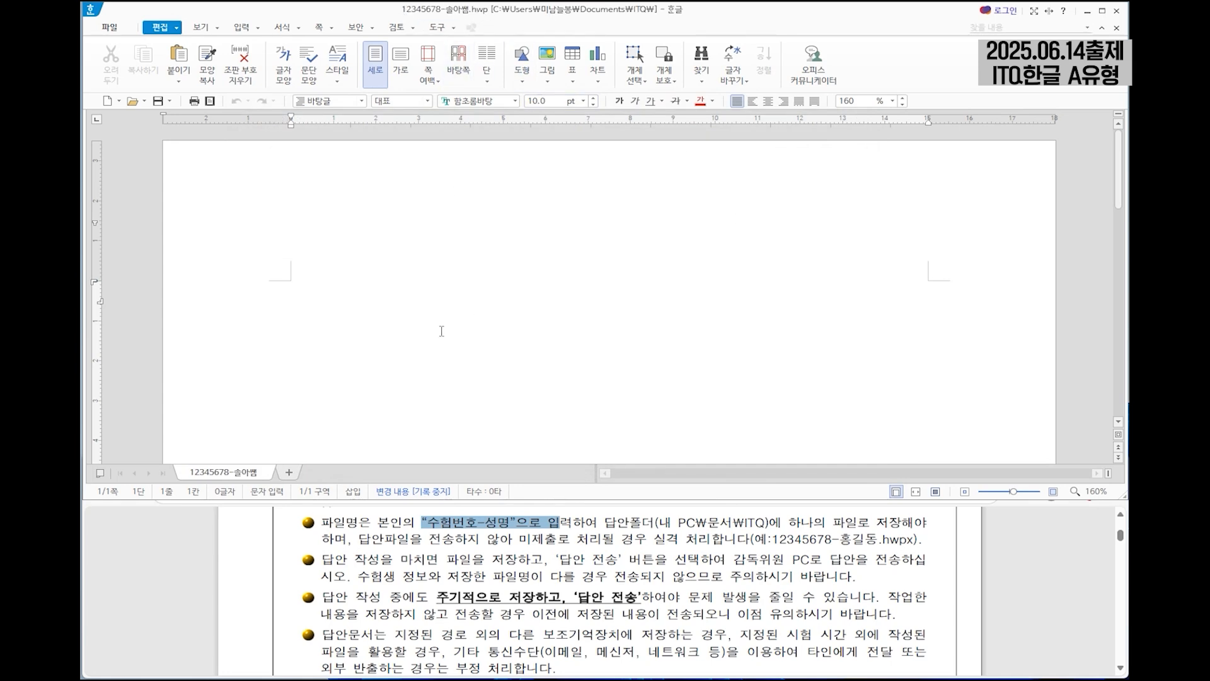
# Check the page margin rules in the exam sheet, and set the document's top and header margins to 10 mm.
pyautogui.scroll(-5, 756, 586)
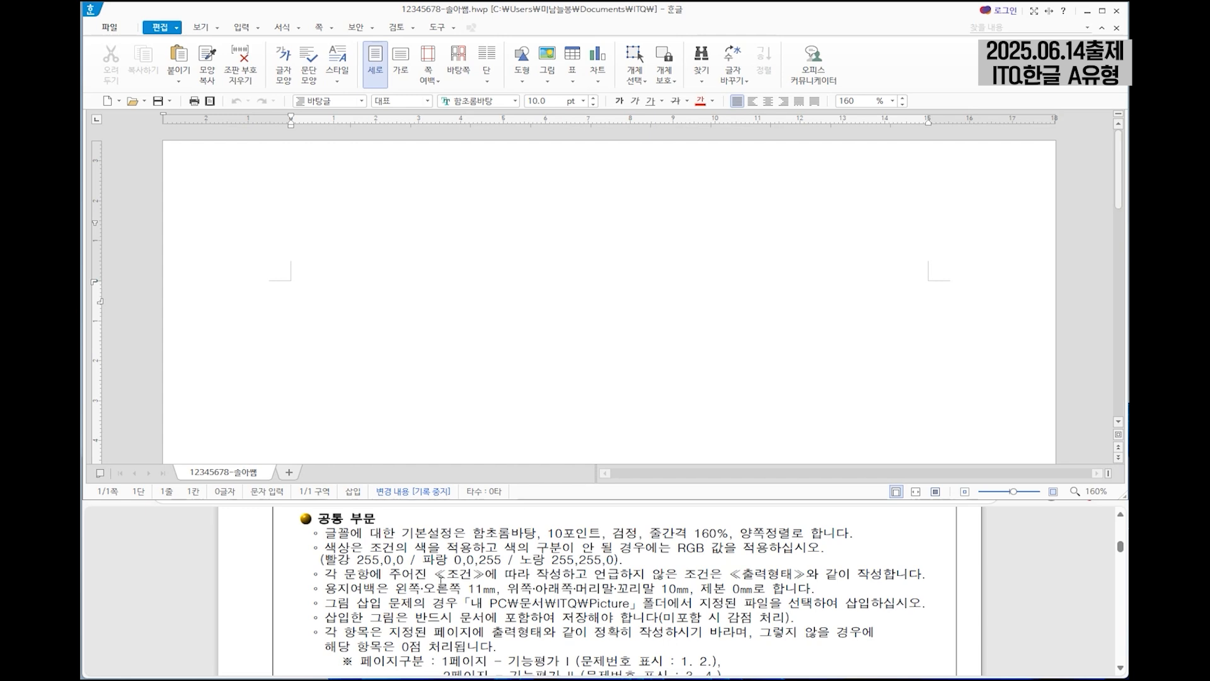
pyautogui.moveTo(325, 573); pyautogui.dragTo(766, 589)
pyautogui.scroll(-1, 608, 591)
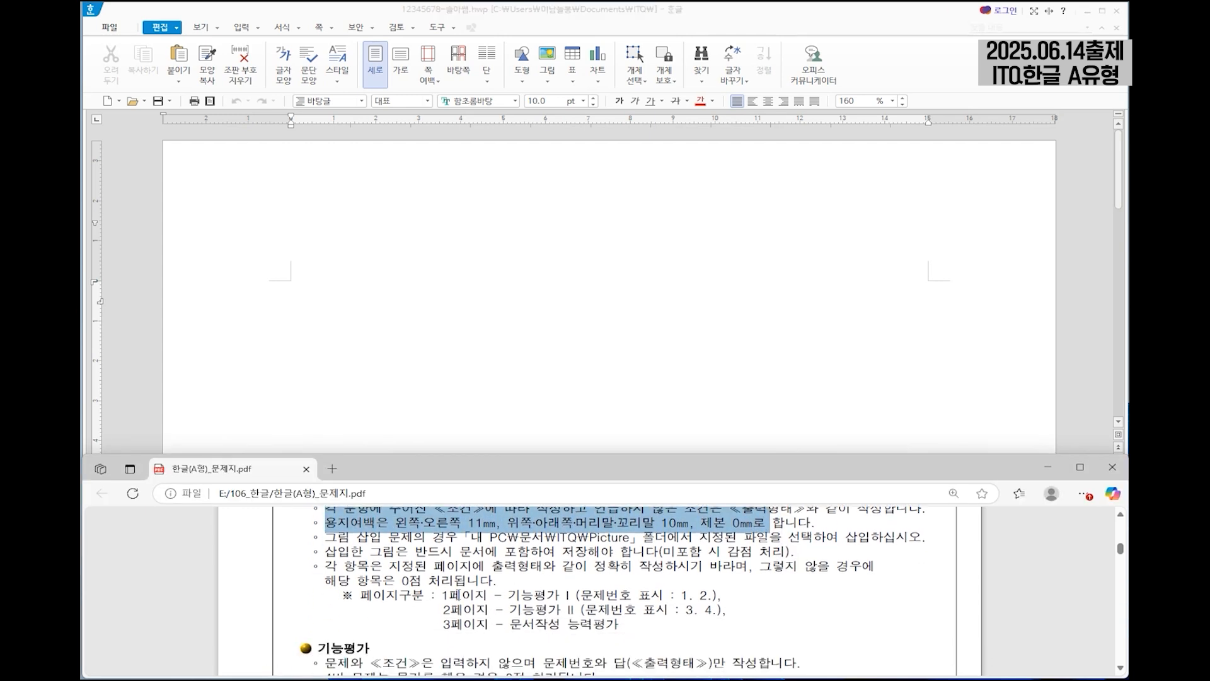
pyautogui.scroll(1, 660, 626)
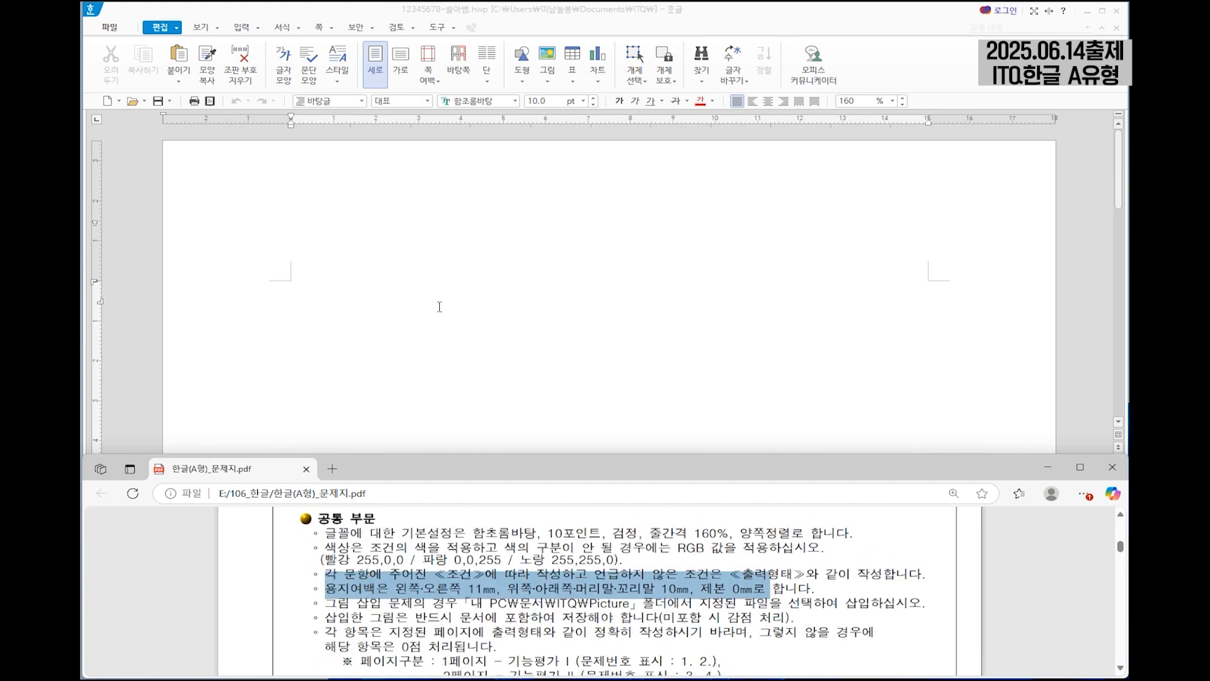
pyautogui.click(440, 306)
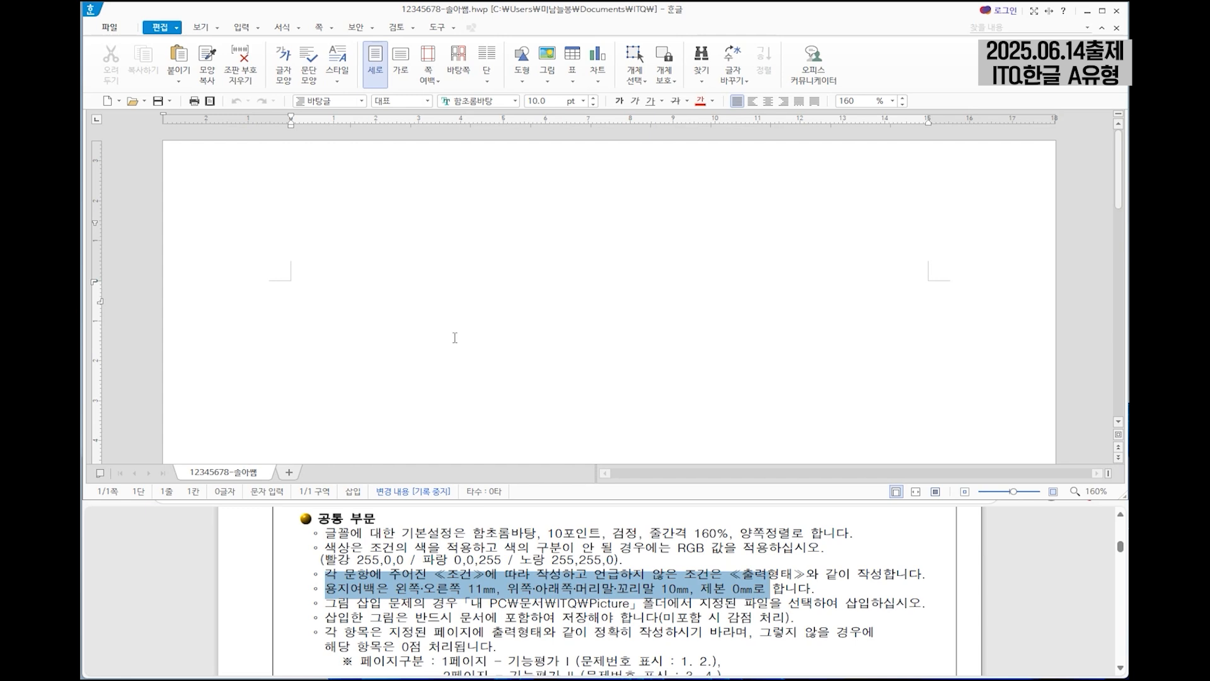
pyautogui.press('F7')
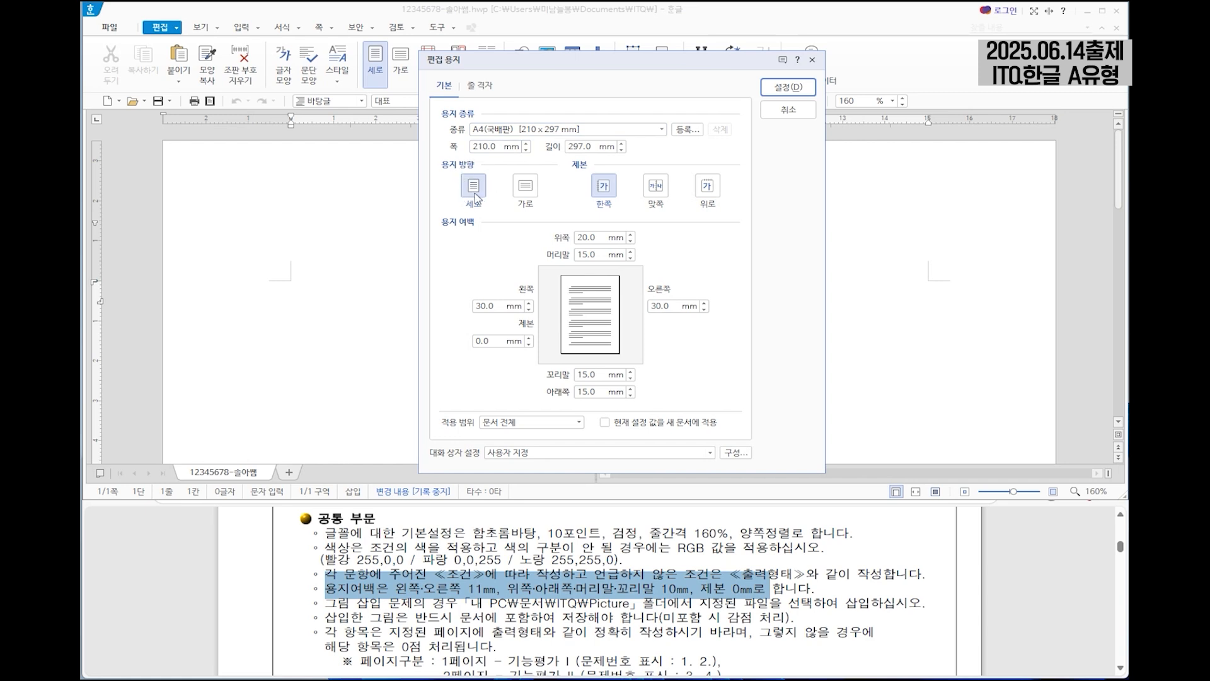
pyautogui.moveTo(600, 240); pyautogui.dragTo(557, 239)
pyautogui.write('10')
pyautogui.press('Tab')
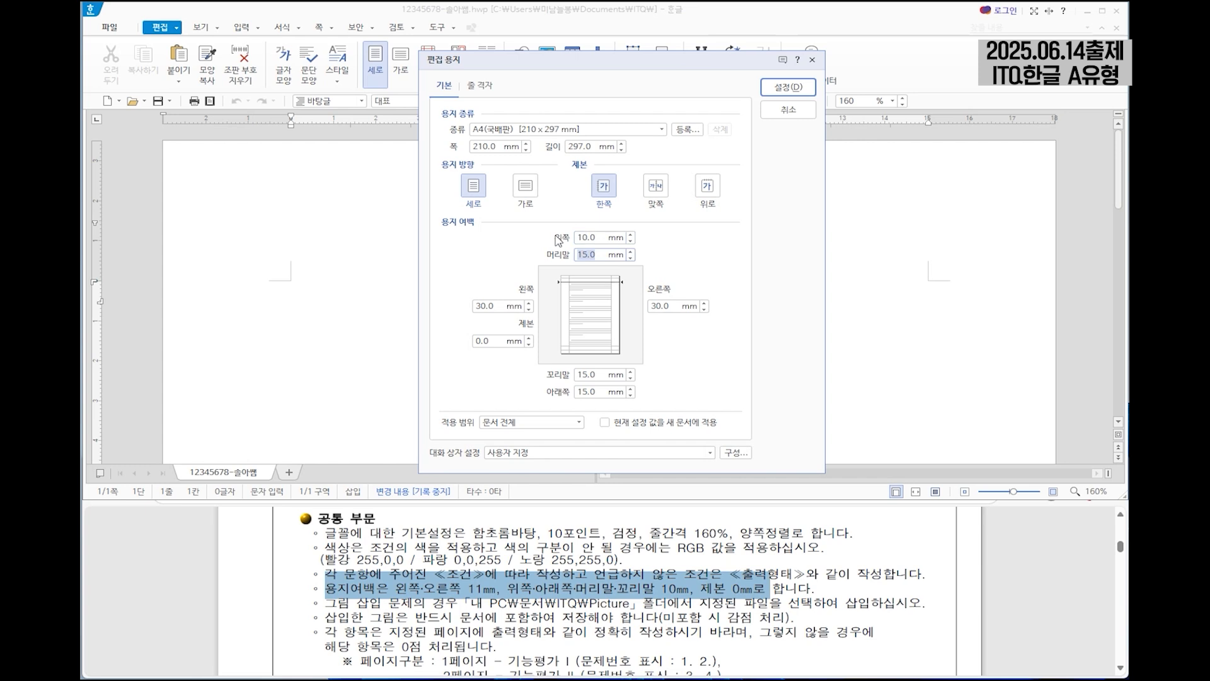
pyautogui.write('10')
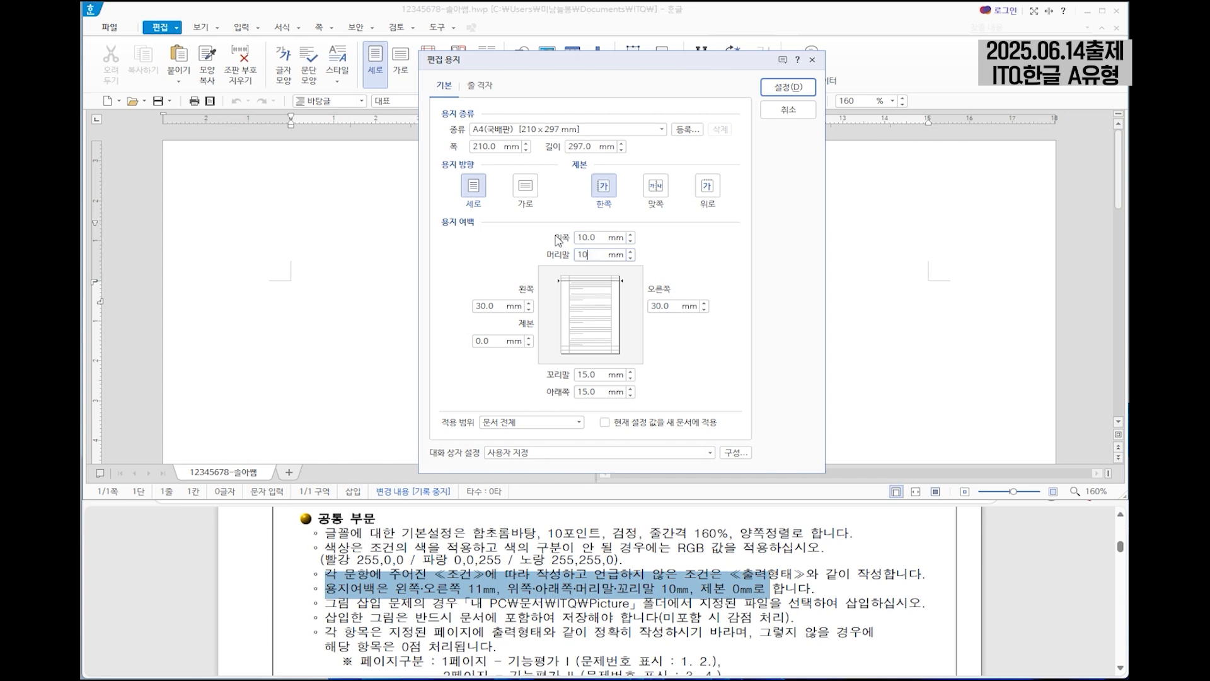
# Set the left and right margins to 11 mm, binding to 0 mm, and footer and bottom margins to 10 mm, and apply them.
pyautogui.press('Tab')
pyautogui.write('11')
pyautogui.press('Tab')
pyautogui.write('0')
pyautogui.press('Tab')
pyautogui.write('11')
pyautogui.press('Tab')
pyautogui.write('10')
pyautogui.press('Tab')
pyautogui.write('10')
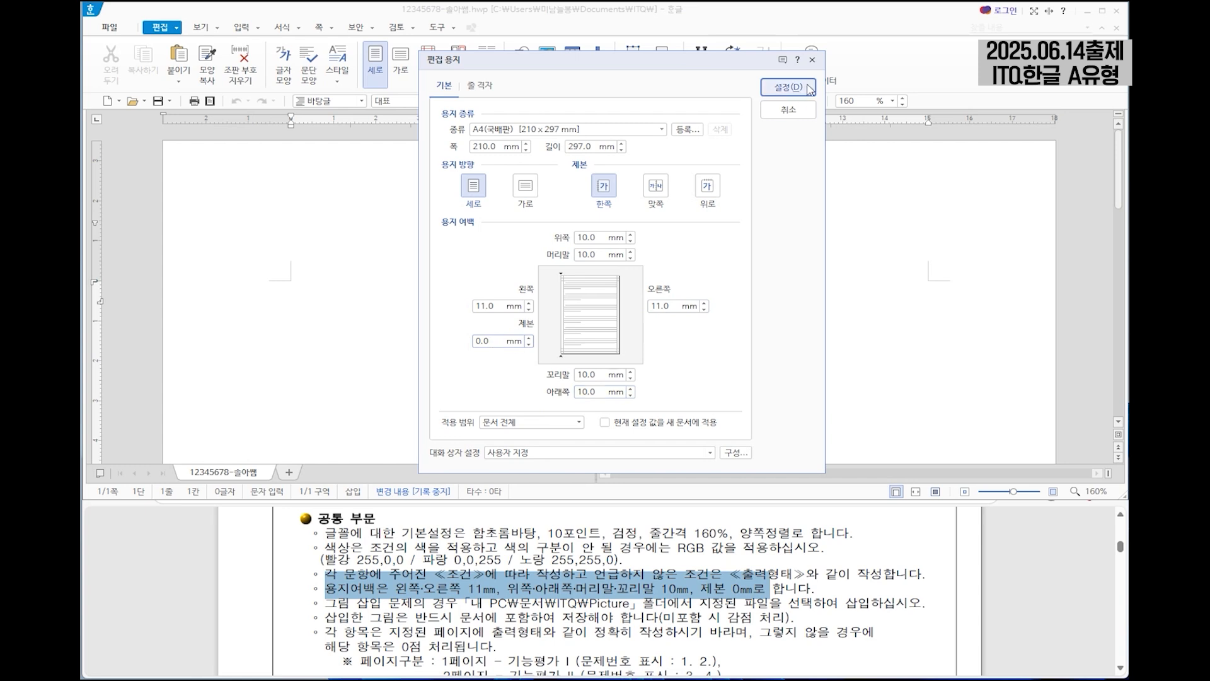
pyautogui.click(788, 87)
# Enter question numbers 1. and 2. on the first page with a blank line between them, followed by a page break.
pyautogui.click(528, 580)
pyautogui.scroll(-3, 528, 581)
pyautogui.moveTo(451, 524); pyautogui.dragTo(607, 557)
pyautogui.click(283, 232)
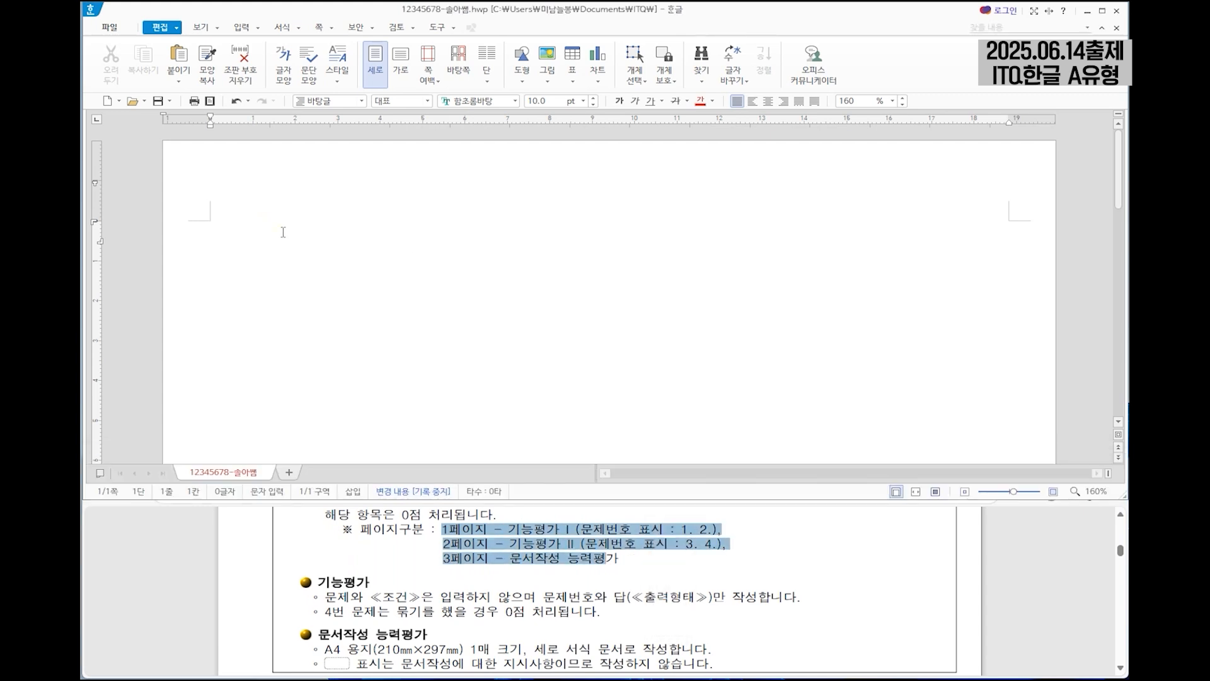
pyautogui.write('2.')
pyautogui.press('Return')
pyautogui.press('Return')
pyautogui.hotkey('ctrl', 'Return')
# Enter question numbers 3. and 4. on the second page, separated by blank lines, and add a page break for the third page.
pyautogui.scroll(-1, 277, 290)
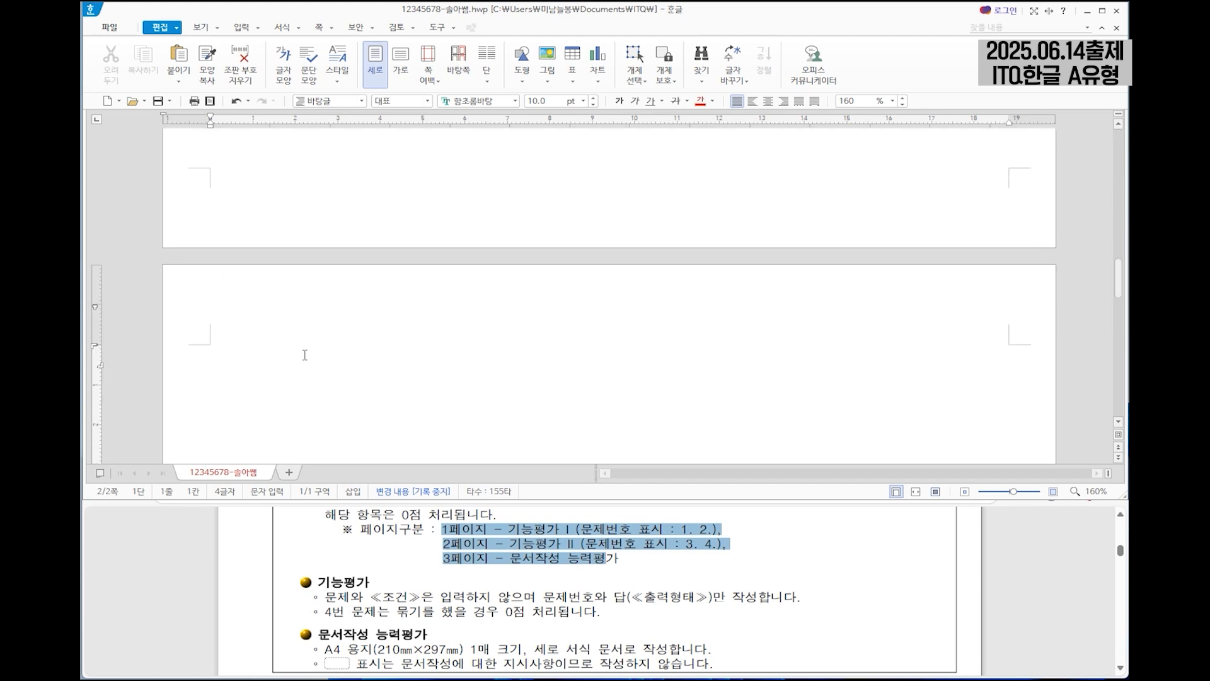
pyautogui.write('3')
pyautogui.press('Return')
pyautogui.write('4.')
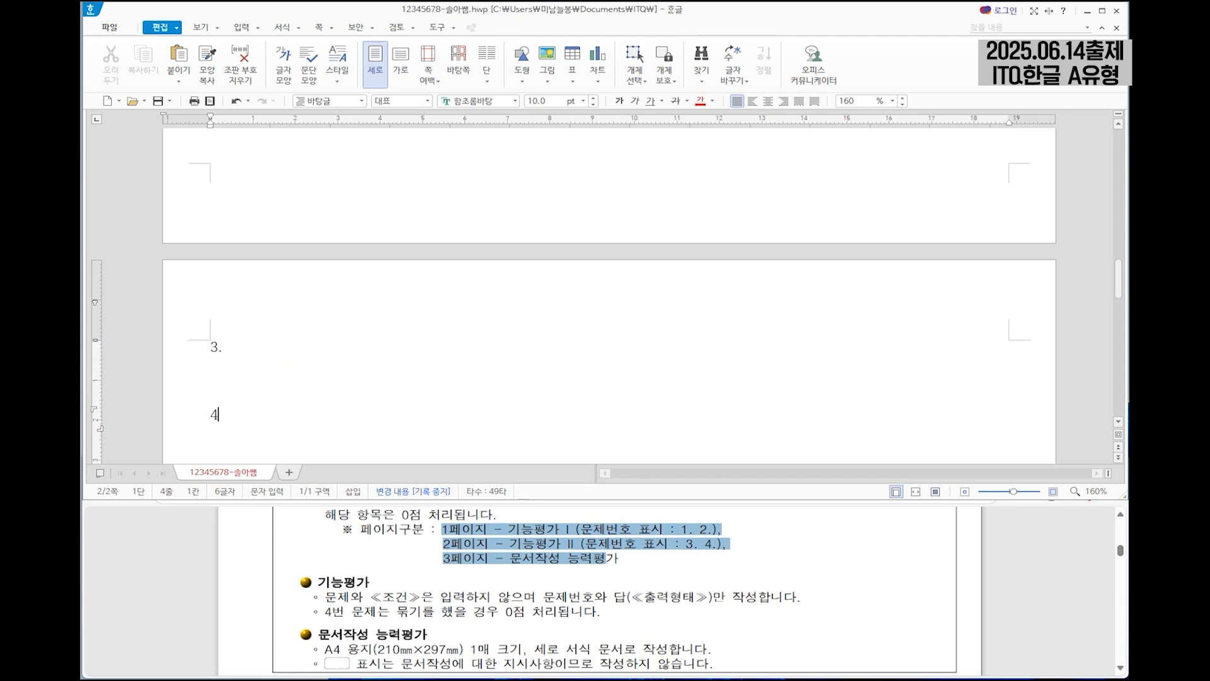
pyautogui.scroll(-1, 574, 295)
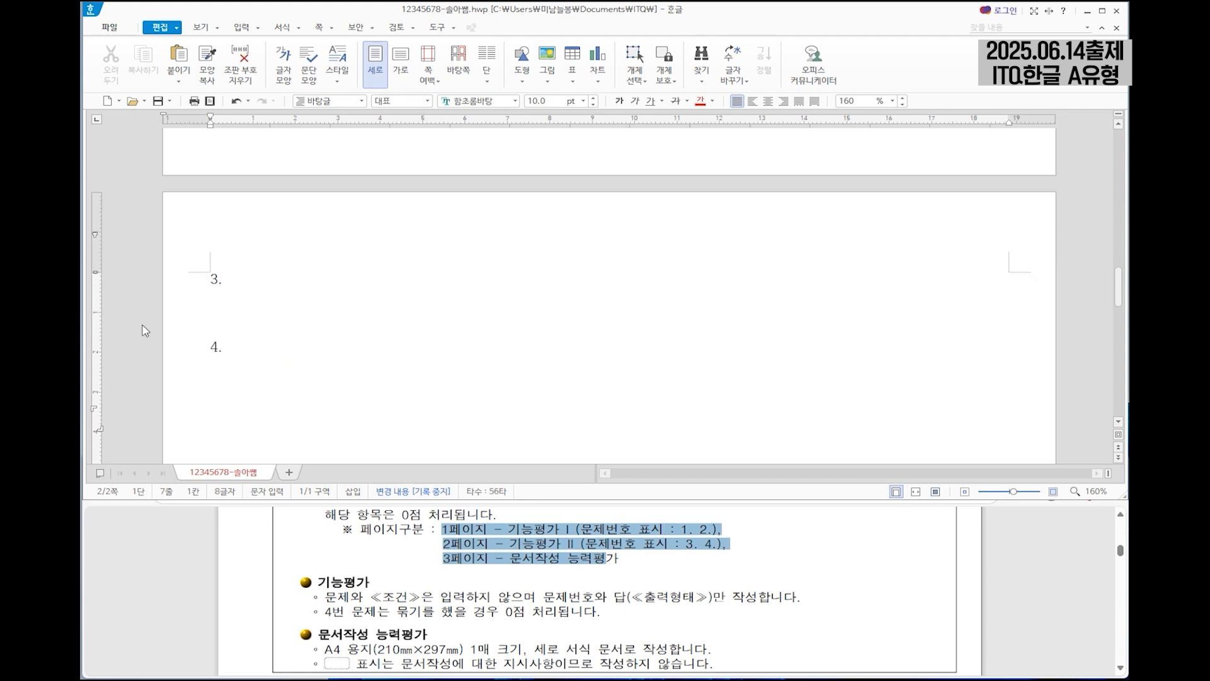
pyautogui.hotkey('ctrl', 'Return')
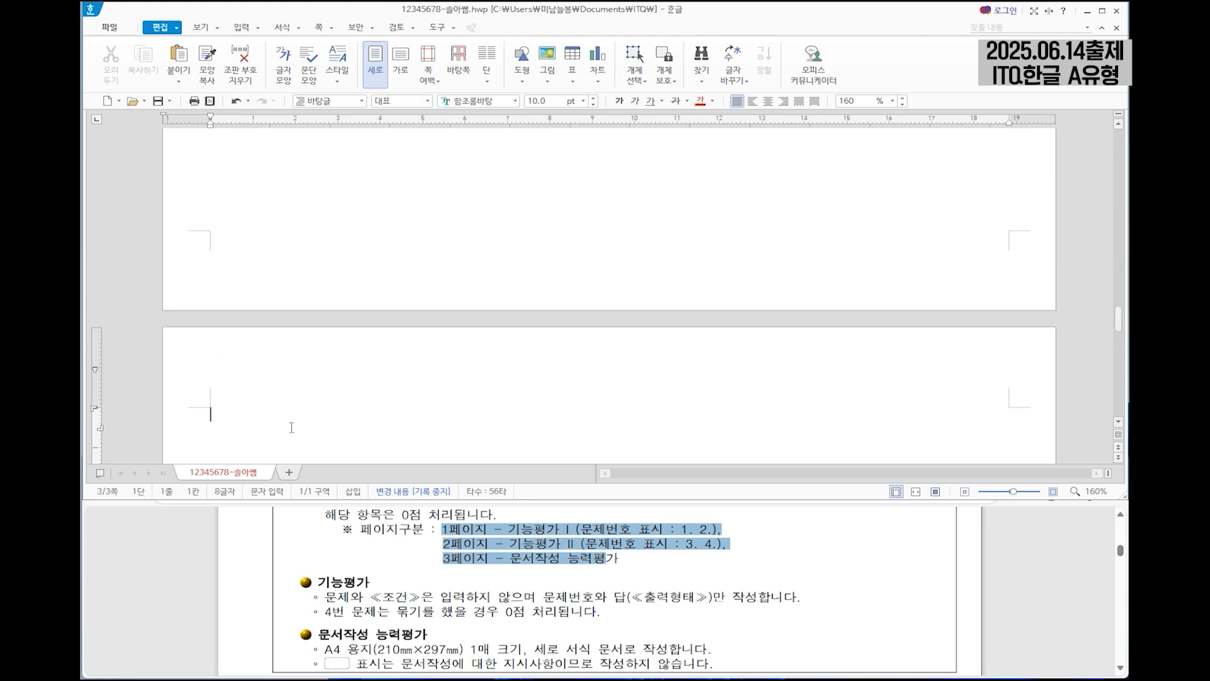
# Under number 1., enter the exam sheet's English paragraph from "Korea's rapid population aging" to "in the traditional sense.".
pyautogui.scroll(20, 291, 369)
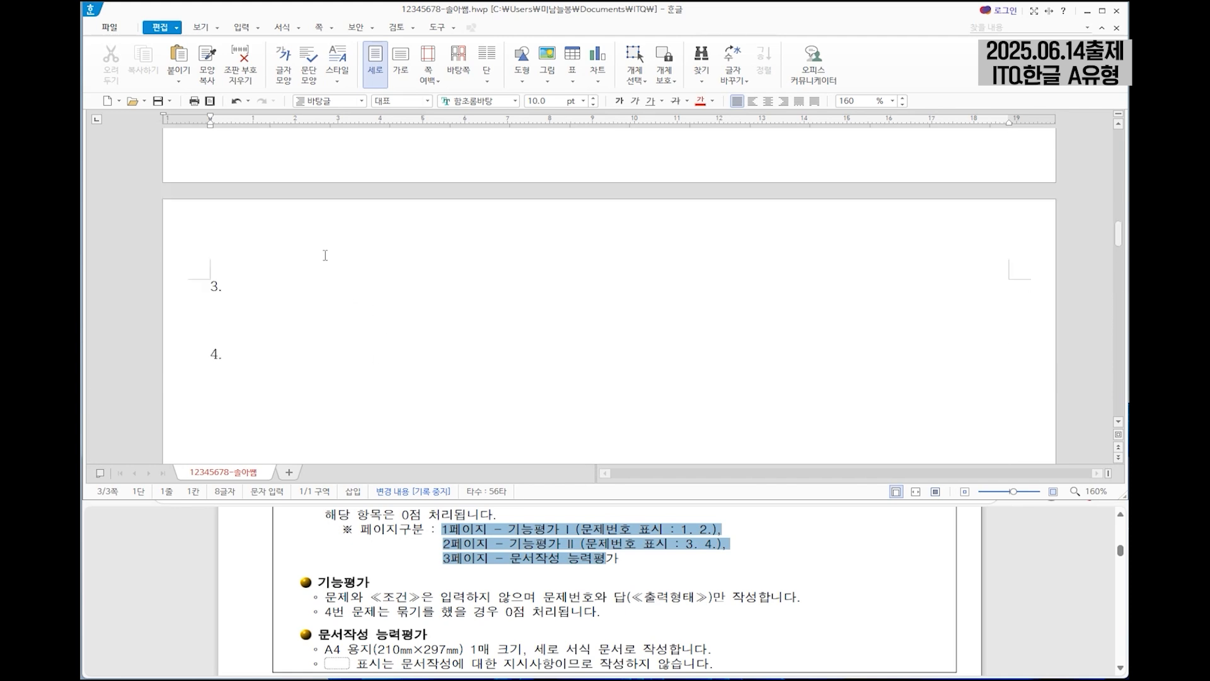
pyautogui.scroll(15, 325, 296)
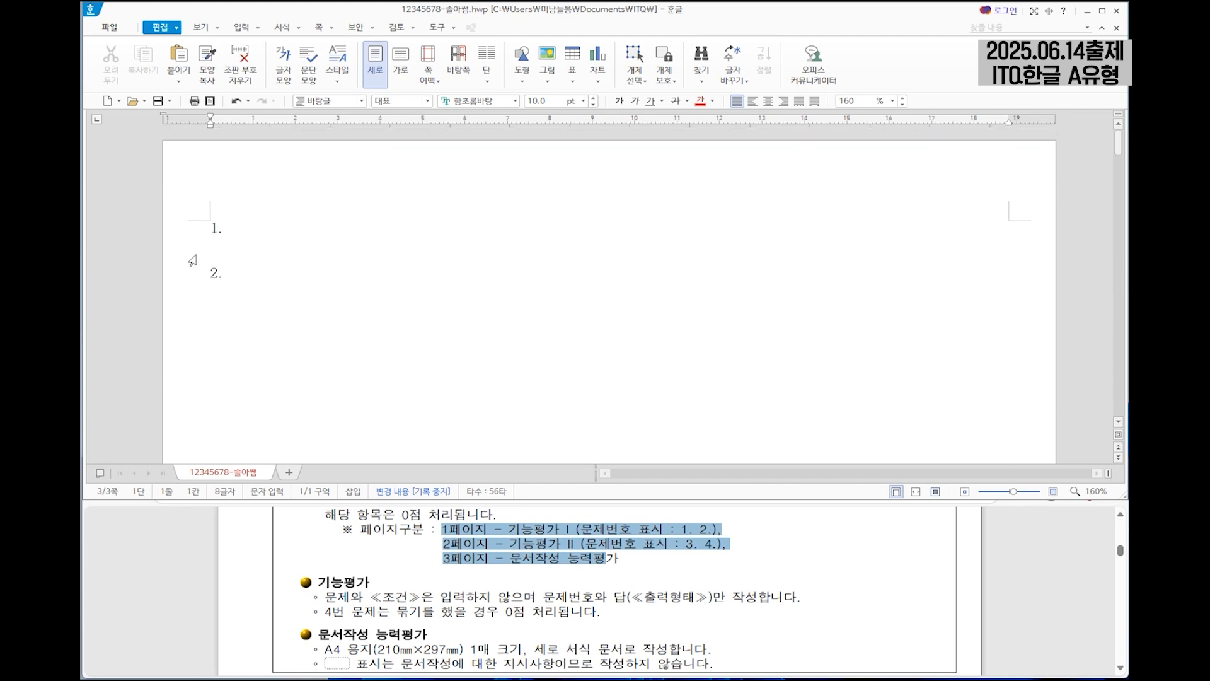
pyautogui.click(221, 253)
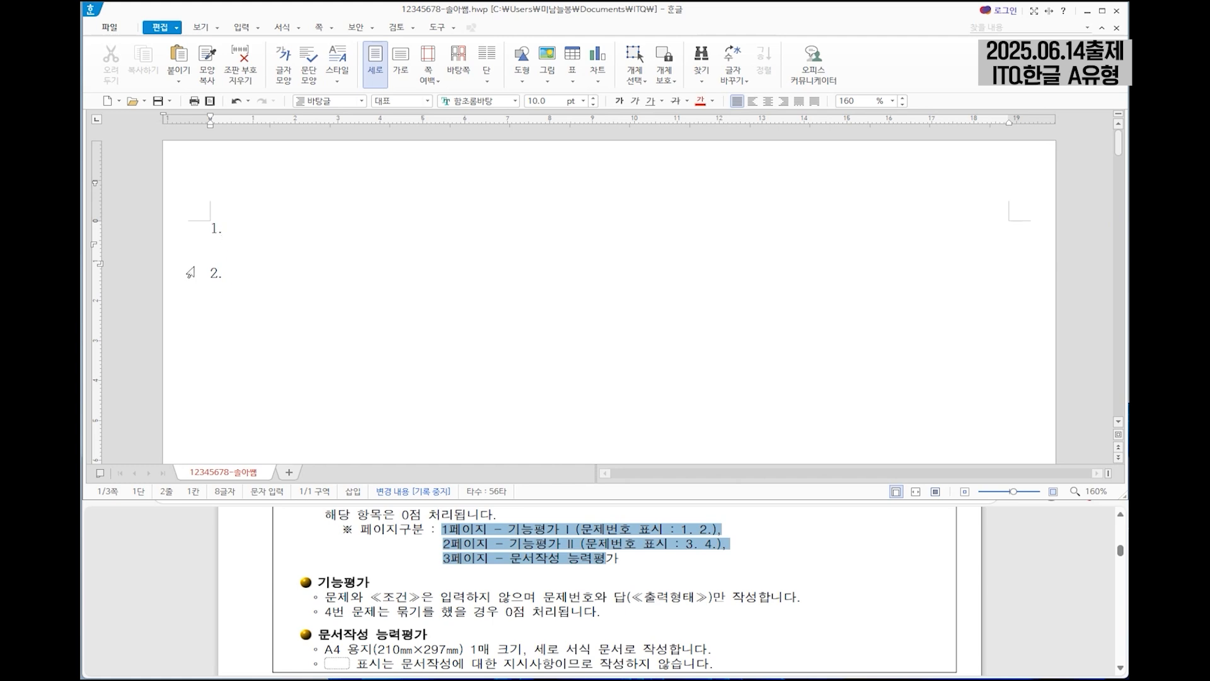
pyautogui.scroll(-10, 695, 571)
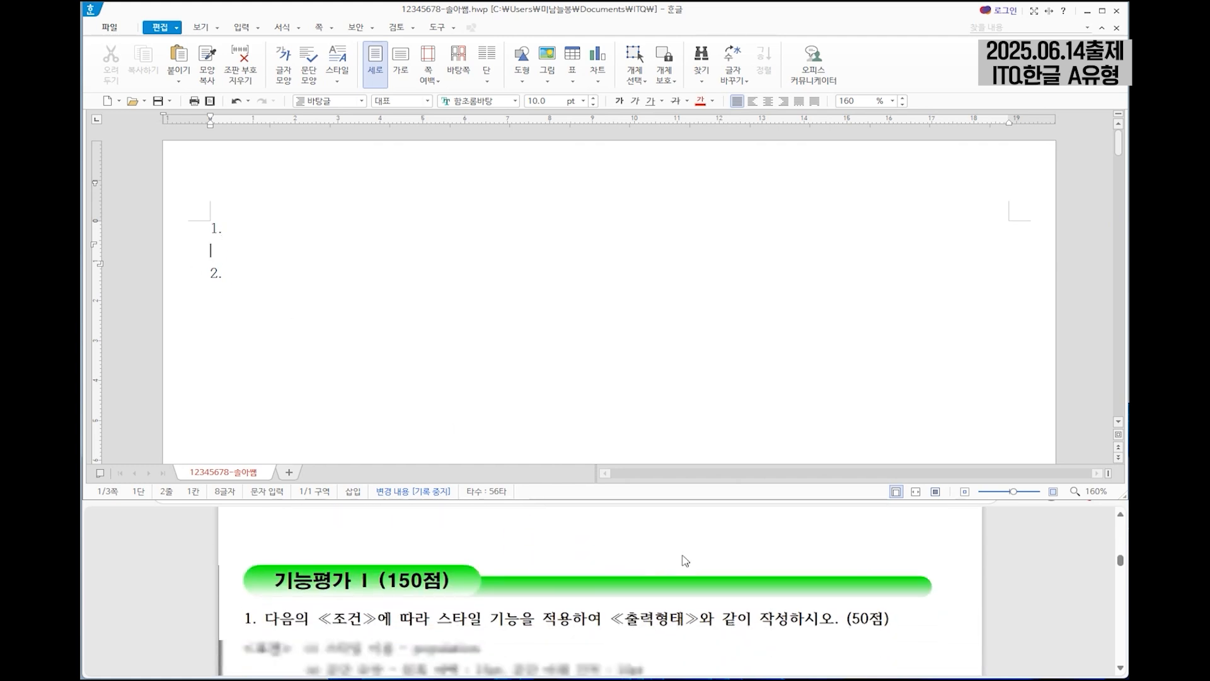
pyautogui.scroll(2, 682, 556)
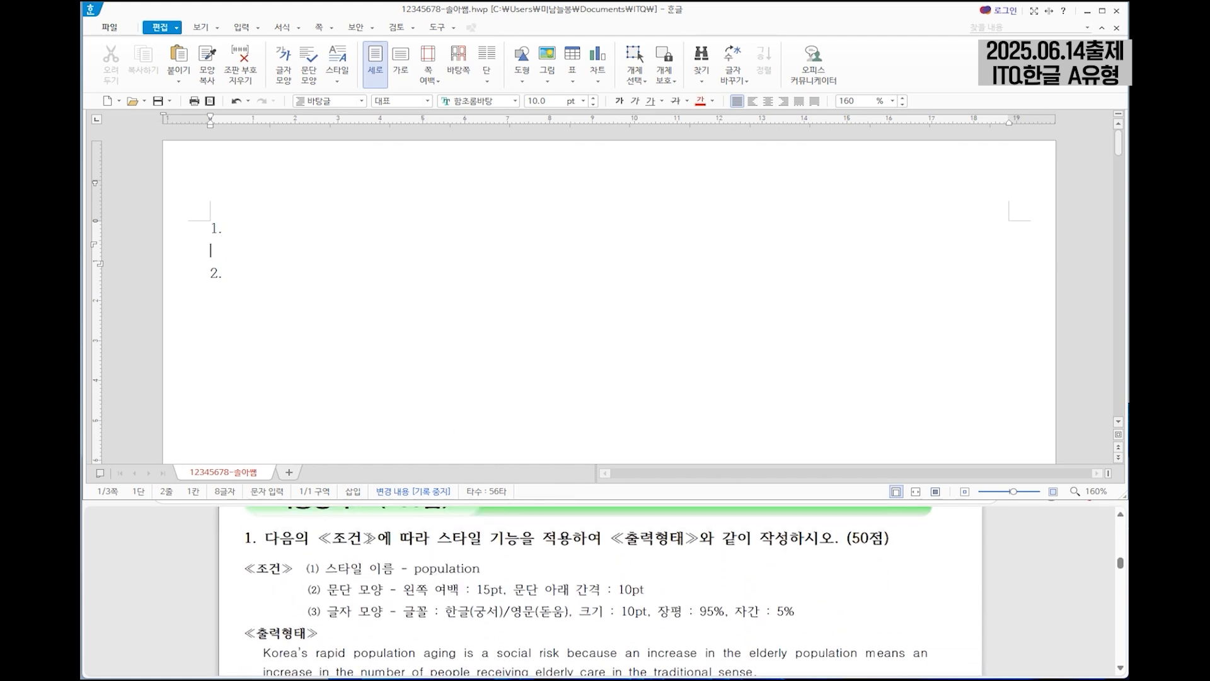
pyautogui.scroll(-2, 560, 541)
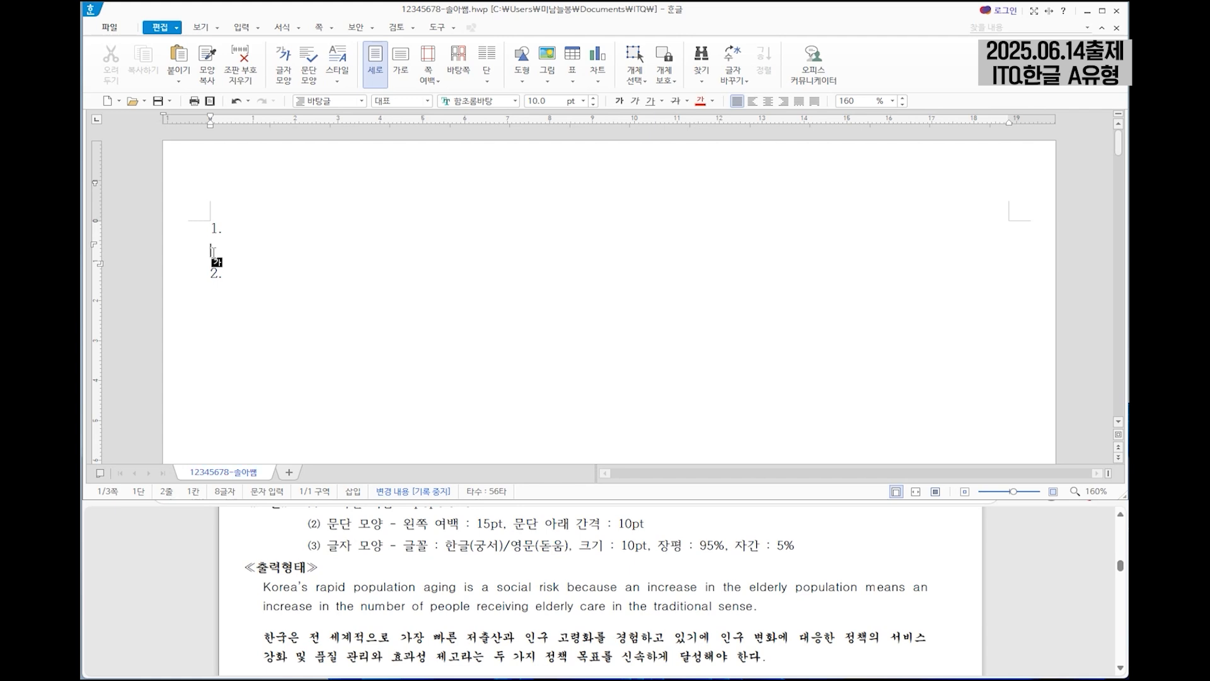
pyautogui.write("Korea's rapid popu")
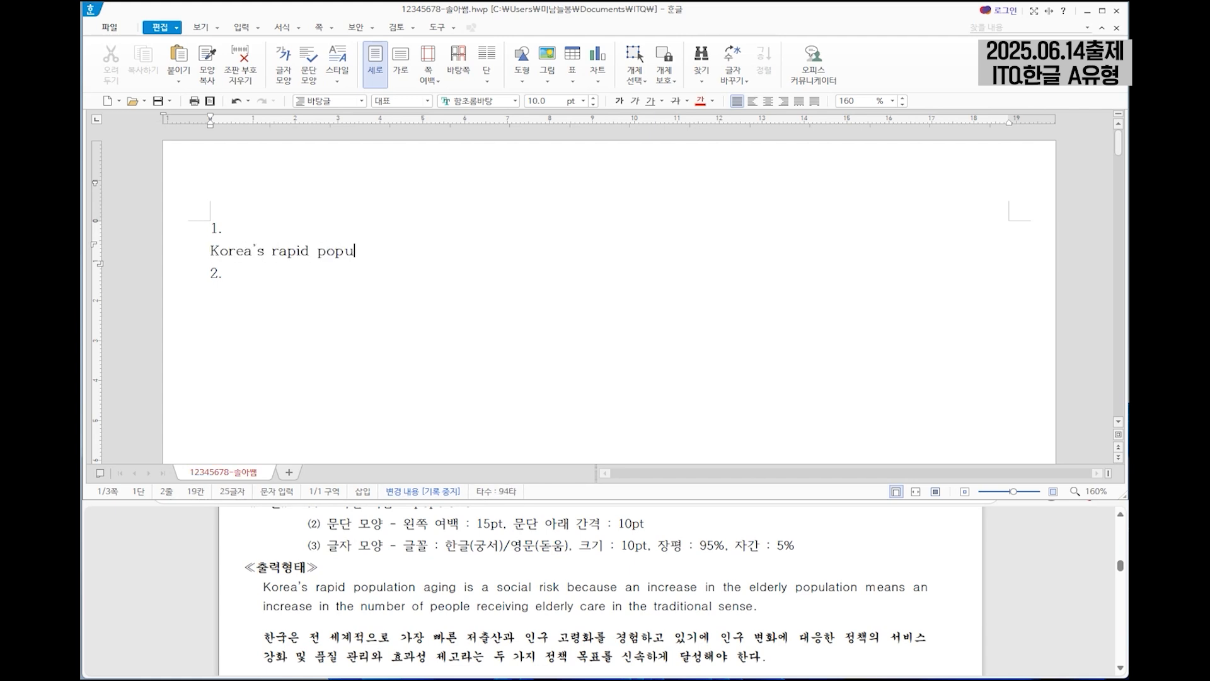
pyautogui.write('lation aging is a social risk because')
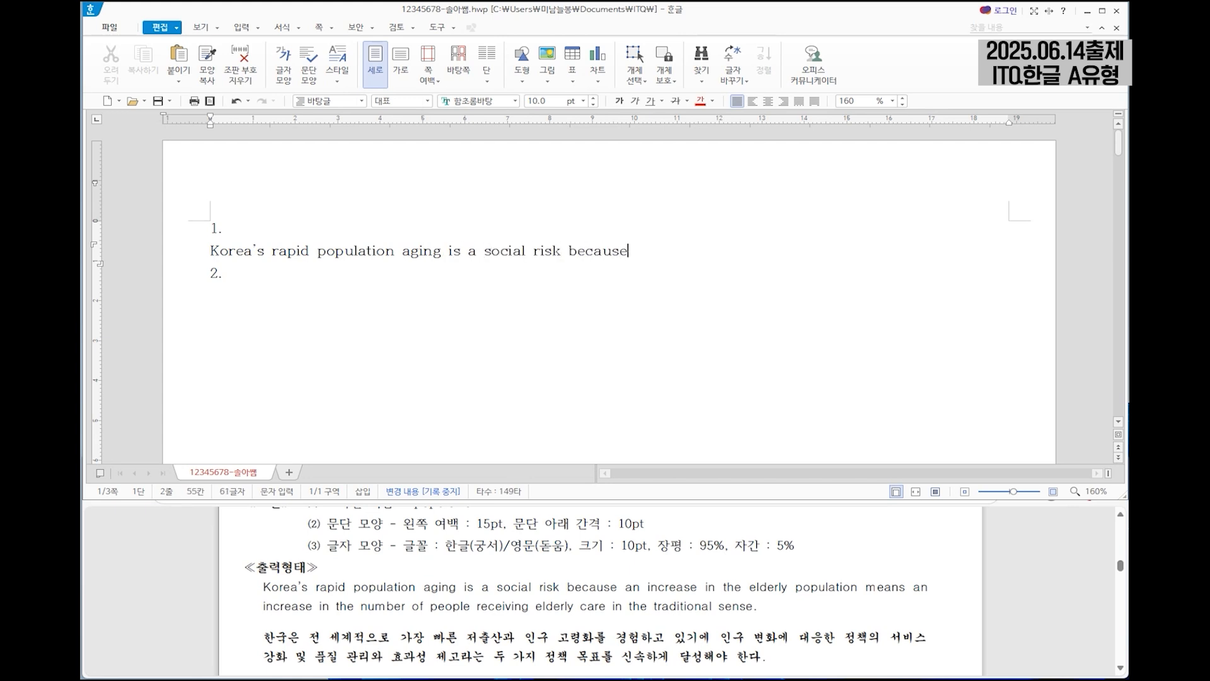
pyautogui.write(' an increase in the elderly population m')
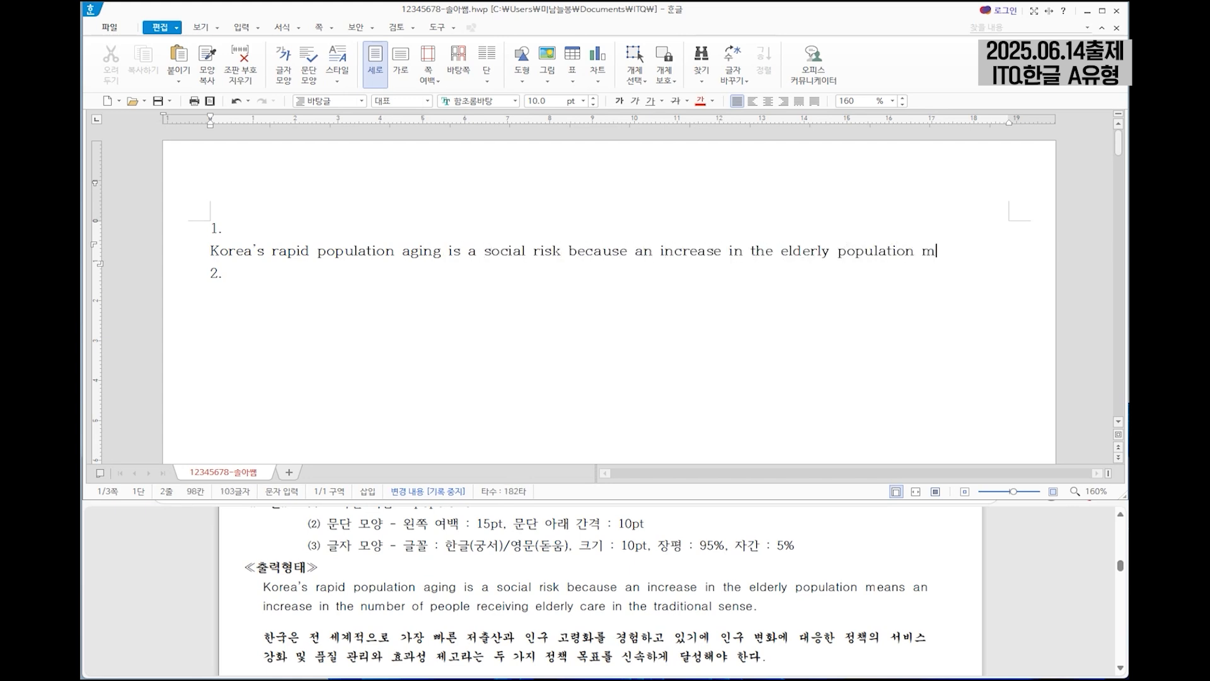
pyautogui.write('eans an increase in the number of peo')
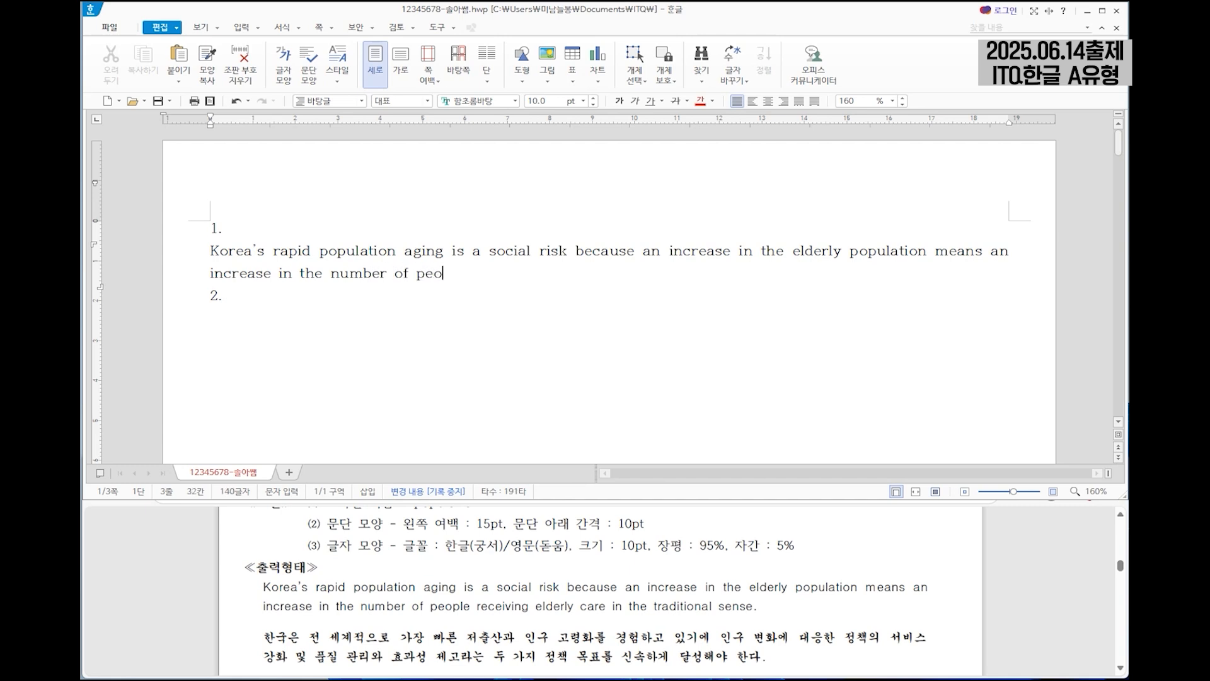
pyautogui.write('ple receiving elderly care in the traditional sense.')
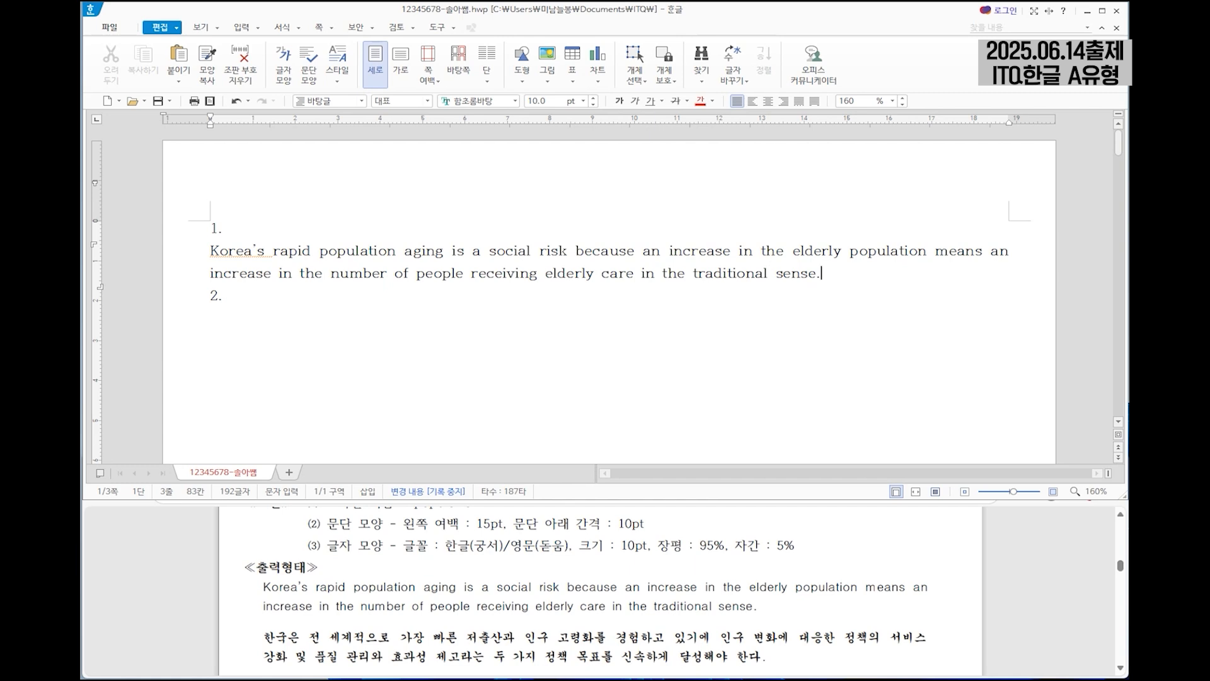
# Below the English paragraph, enter the exam sheet's Korean paragraph from "한국은 전 세계적으로" to "신속하게 달성해야 한다.", followed by a blank line.
pyautogui.press('Return')
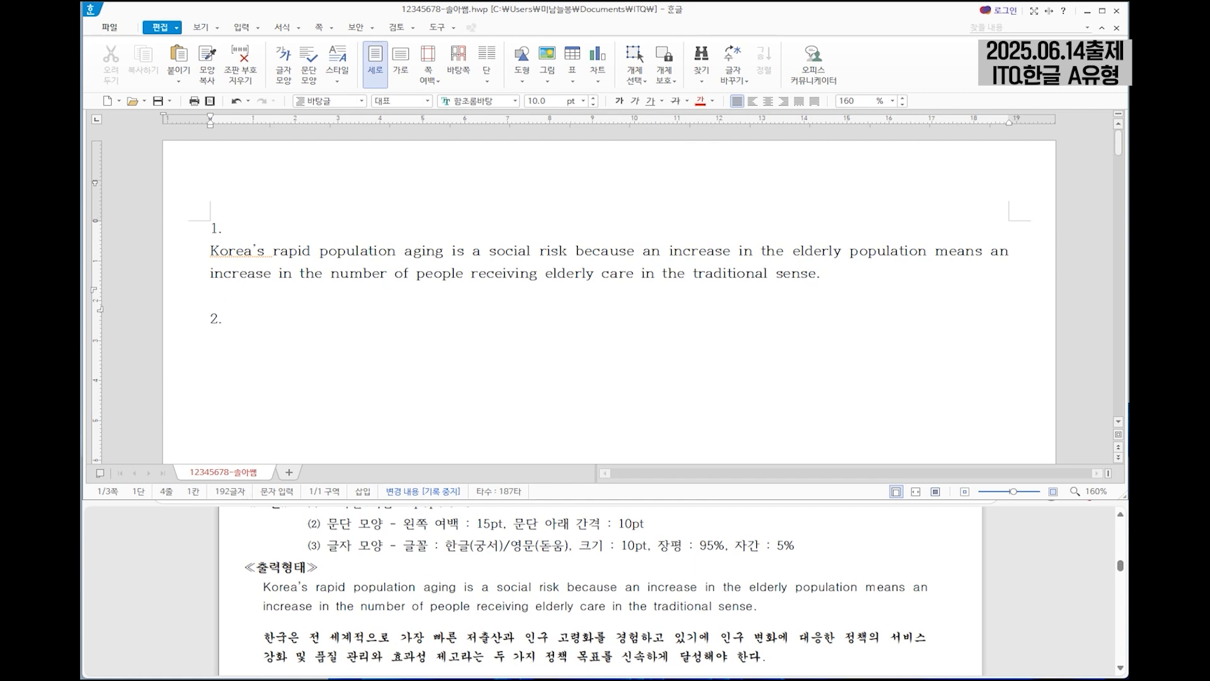
pyautogui.press('Return')
pyautogui.press('BackSpace')
pyautogui.write('한국은 전 세계적으로 가장 빠른 저출산과 ')
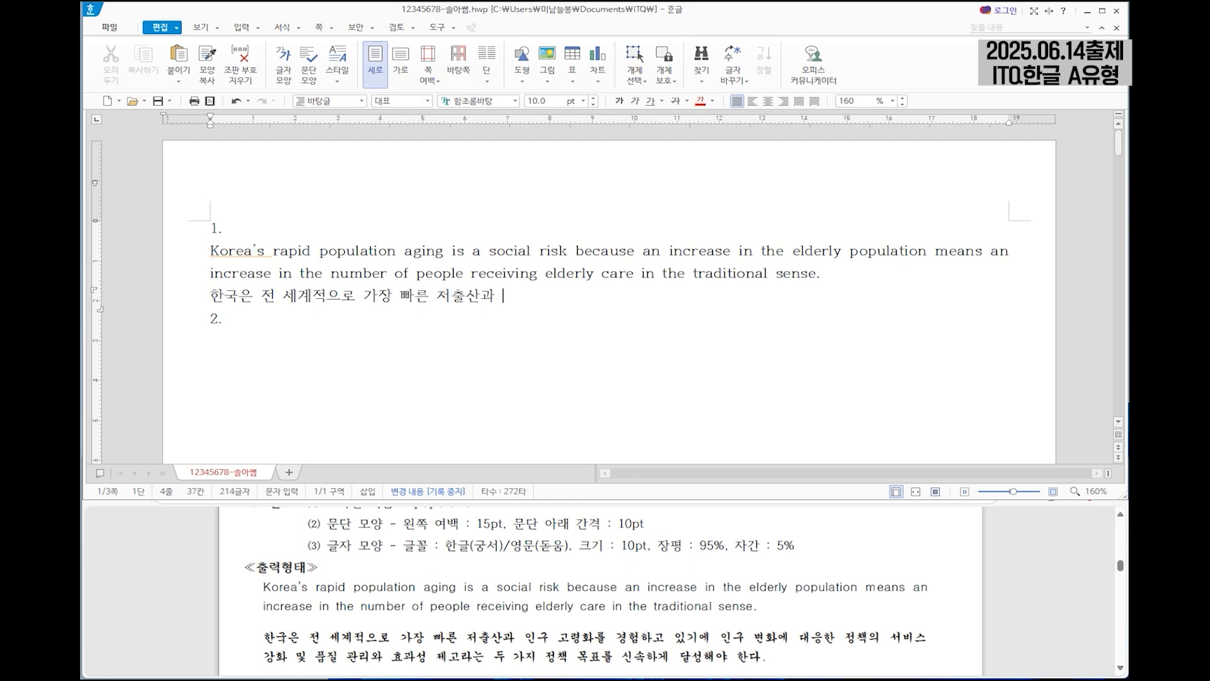
pyautogui.write('인구 고령화를 경험하고 있기에 인구 변화에 대응한 정ㅊㅐㄱ의 서비스 강화 및 품질 관리와 효과성 제고라는 두 가지 정책 모')
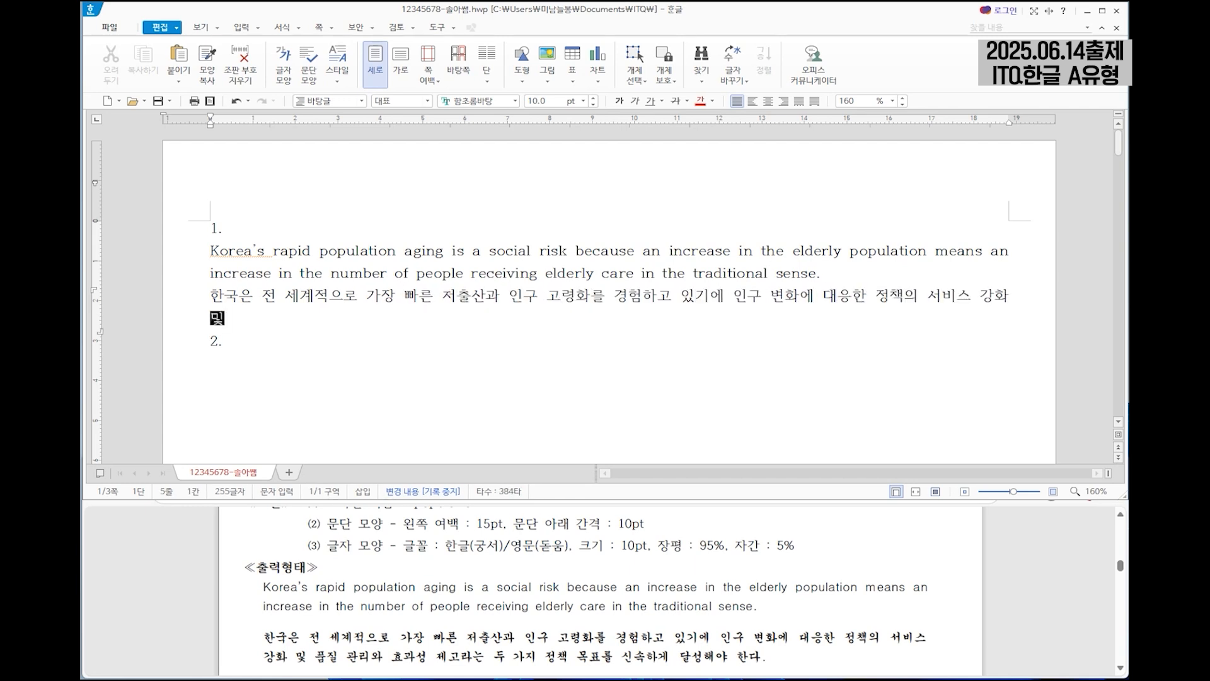
pyautogui.write('ㄱ표를 신속하게 달성해야 한다.')
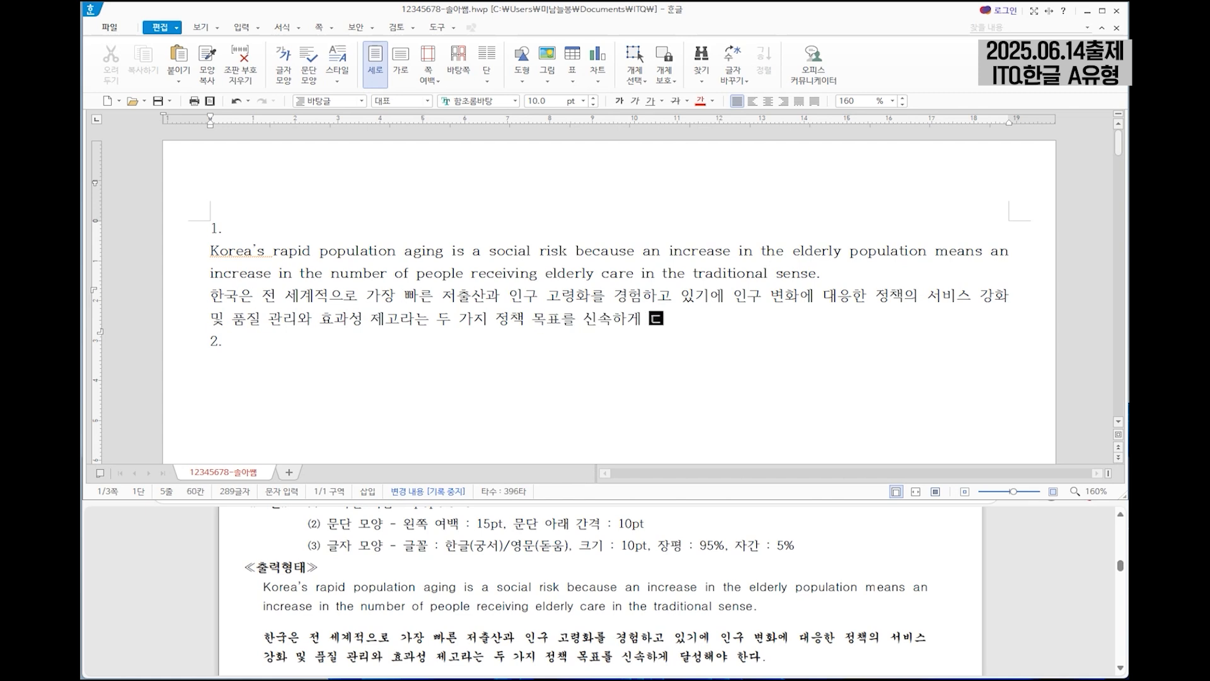
pyautogui.press('Return')
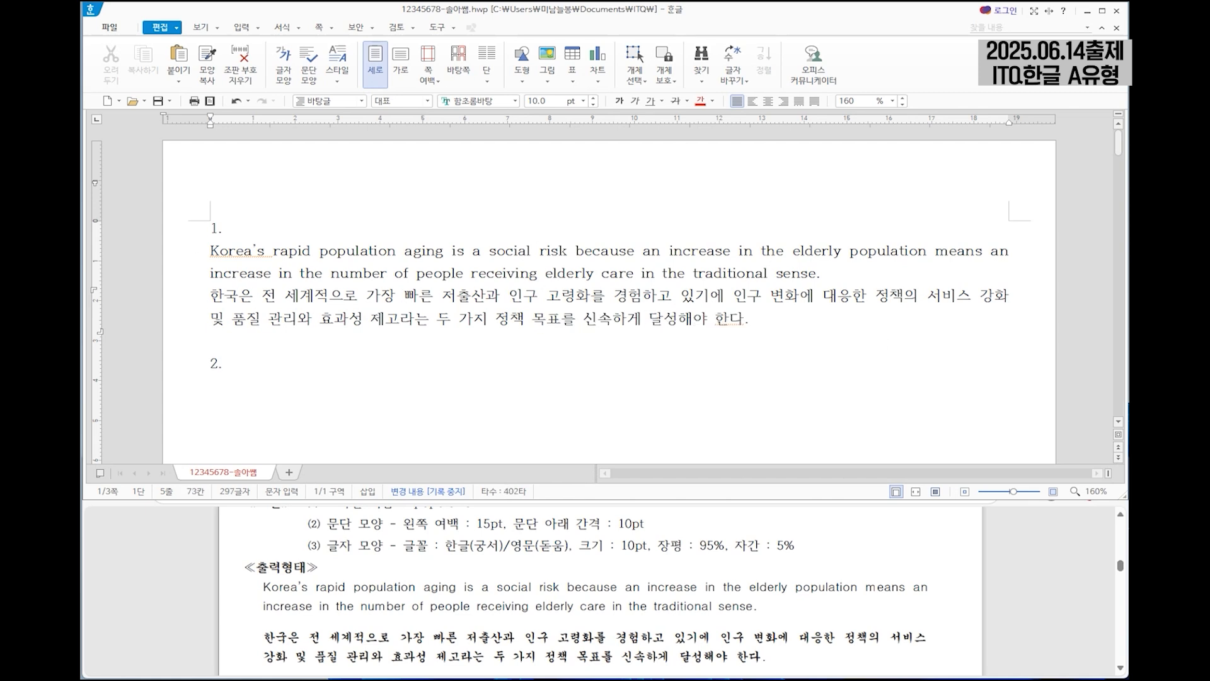
# Select the English and Korean paragraphs under number 1. and start a new style named population.
pyautogui.moveTo(955, 155); pyautogui.dragTo(902, 318)
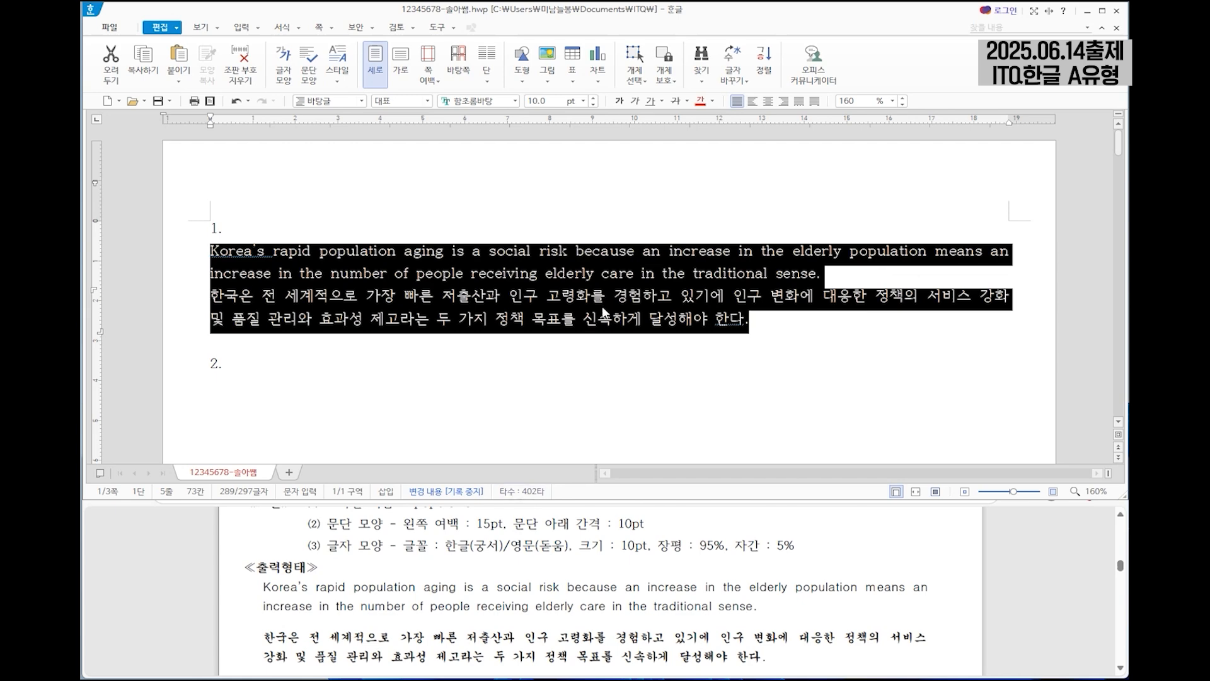
pyautogui.rightClick(587, 277)
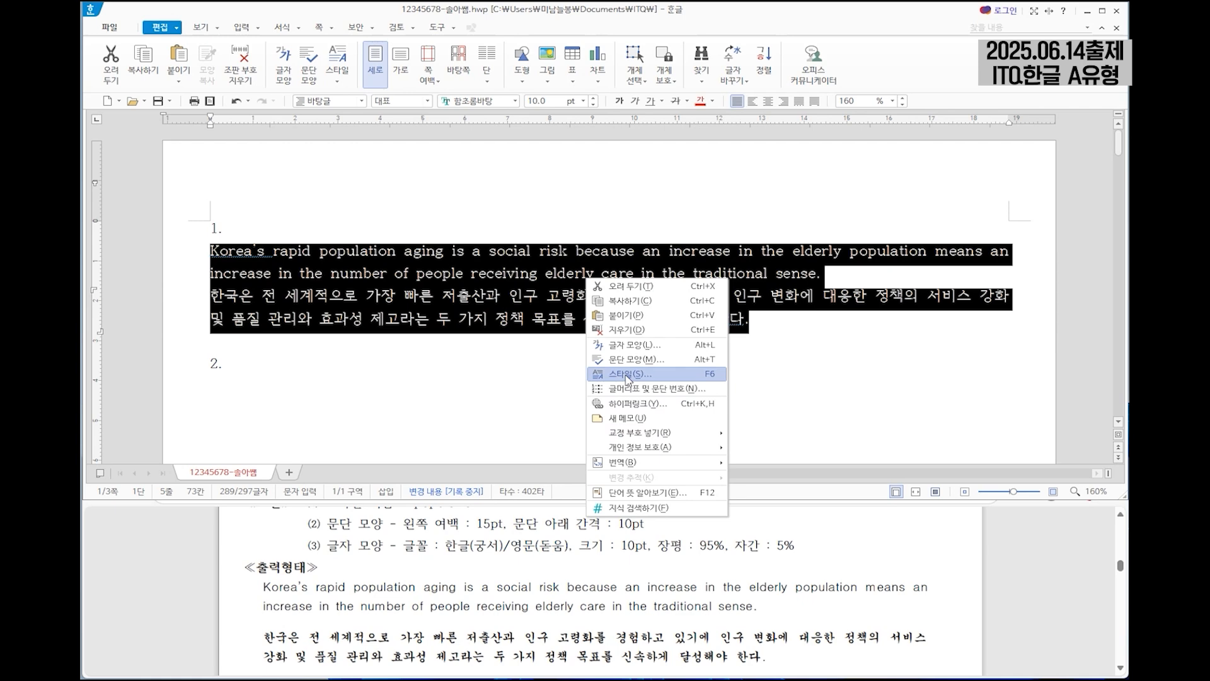
pyautogui.click(627, 376)
pyautogui.moveTo(680, 86); pyautogui.dragTo(715, 104)
pyautogui.moveTo(577, 523); pyautogui.dragTo(587, 525)
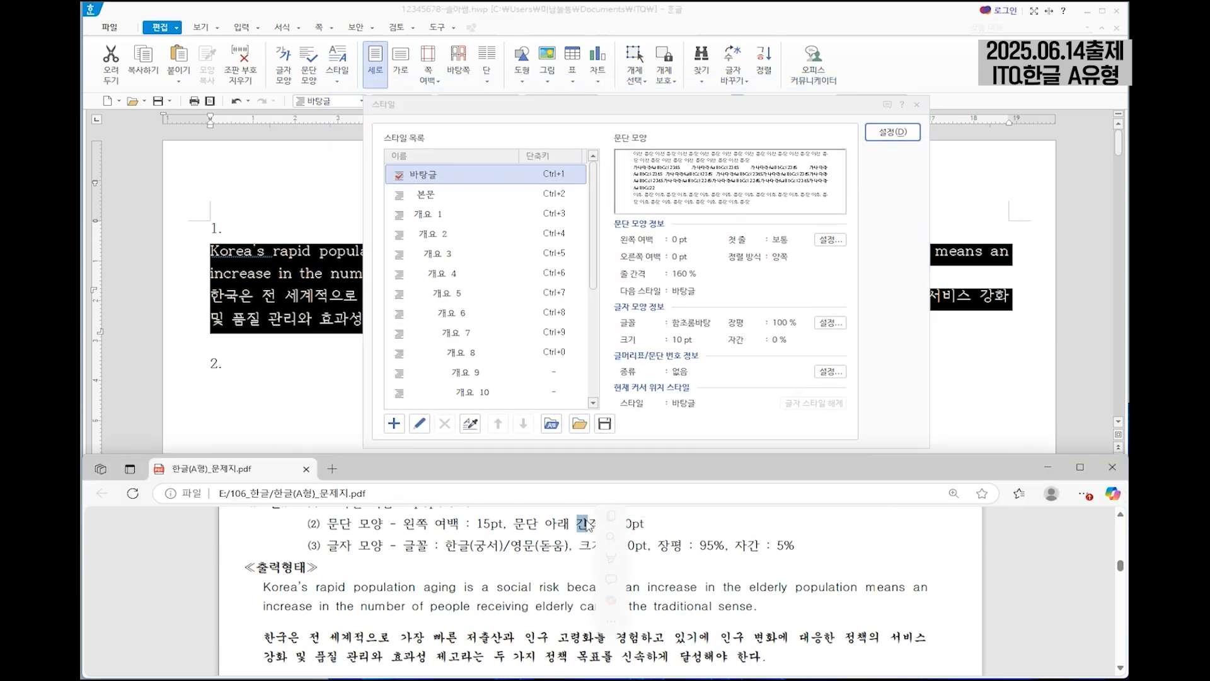
pyautogui.scroll(2, 587, 525)
pyautogui.click(306, 567)
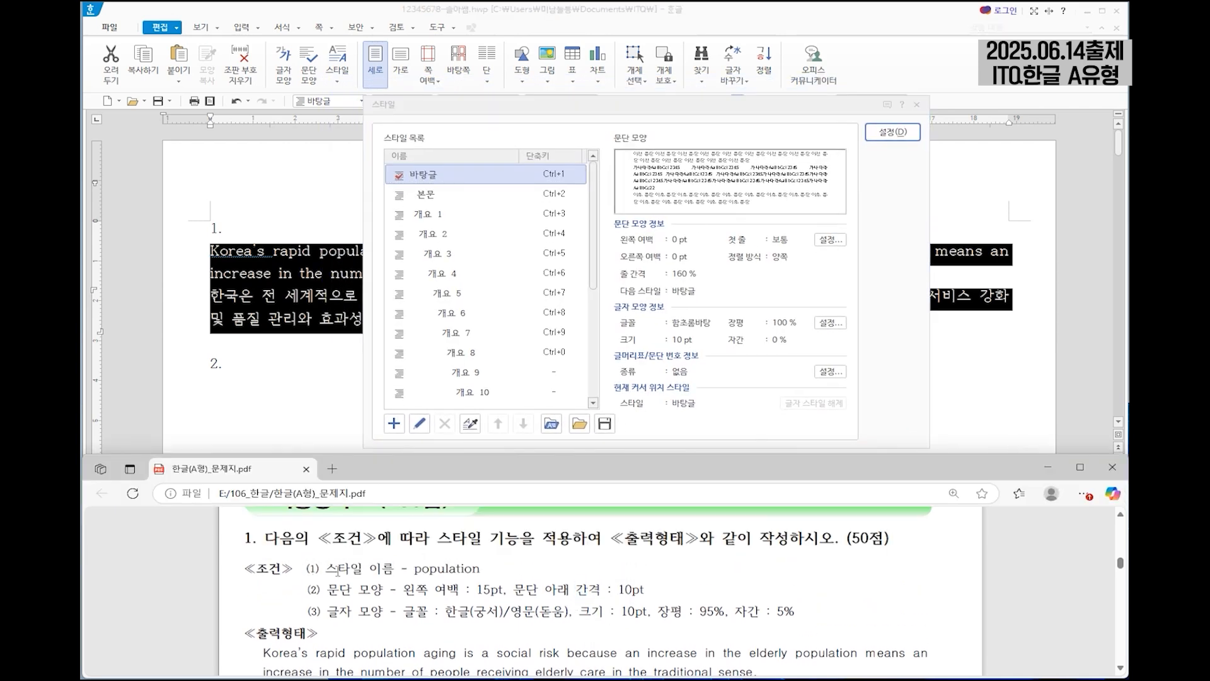
pyautogui.click(393, 423)
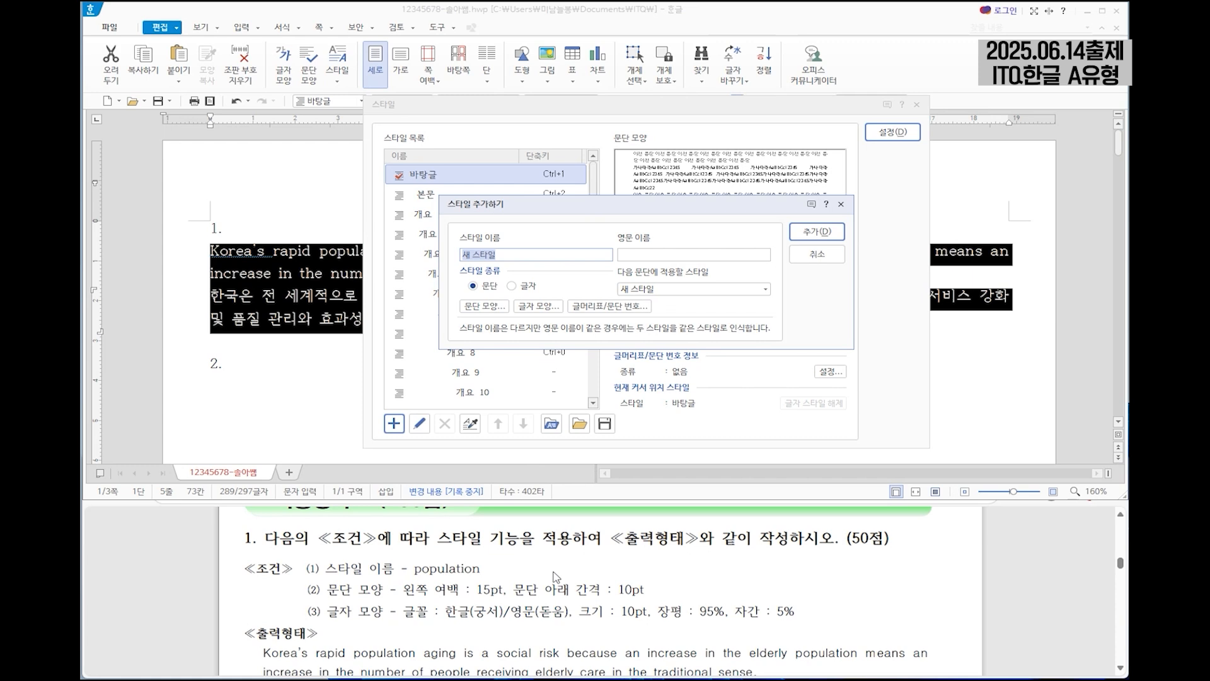
pyautogui.write('population')
# Set the population style's paragraph shape to a 15 pt left margin and 10 pt spacing below the paragraph.
pyautogui.click(488, 309)
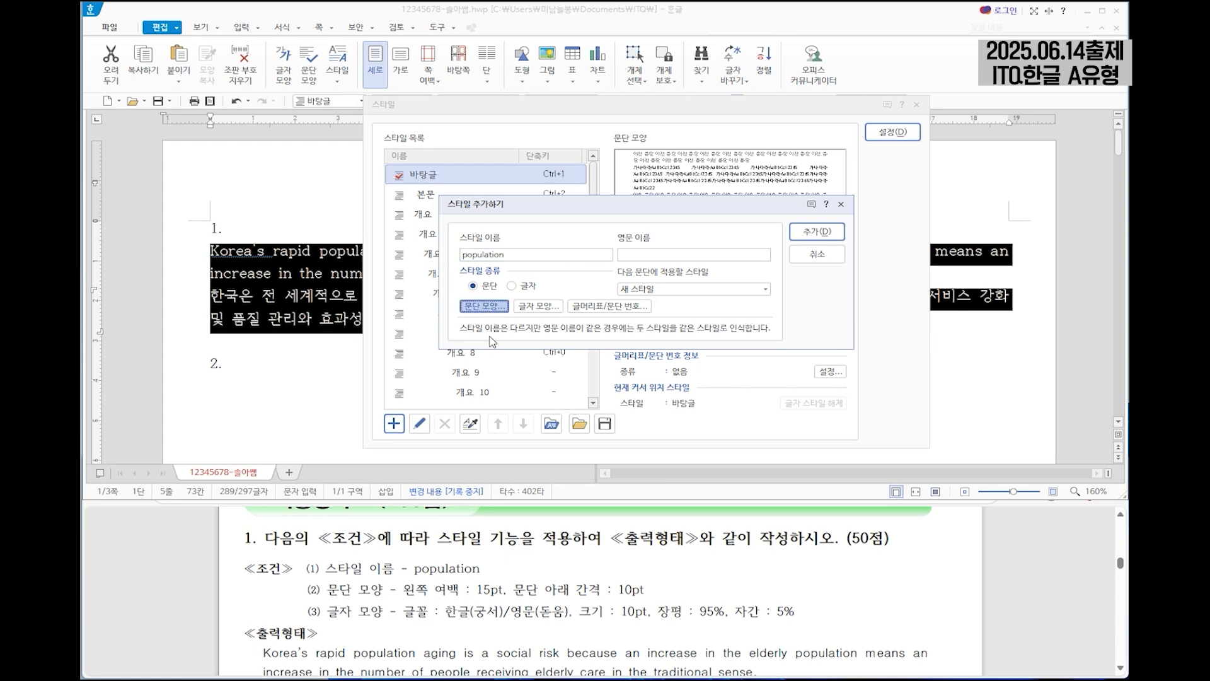
pyautogui.moveTo(524, 191); pyautogui.dragTo(493, 200)
pyautogui.write('15')
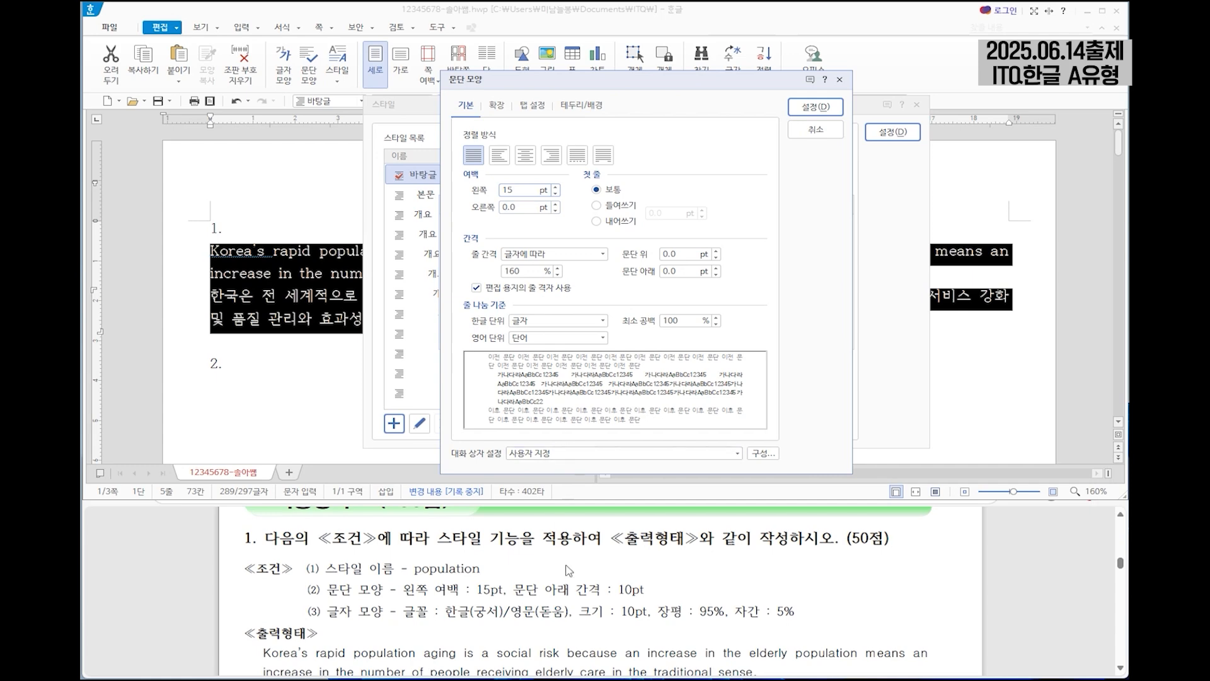
pyautogui.moveTo(687, 271); pyautogui.dragTo(629, 275)
pyautogui.write('10')
pyautogui.click(815, 107)
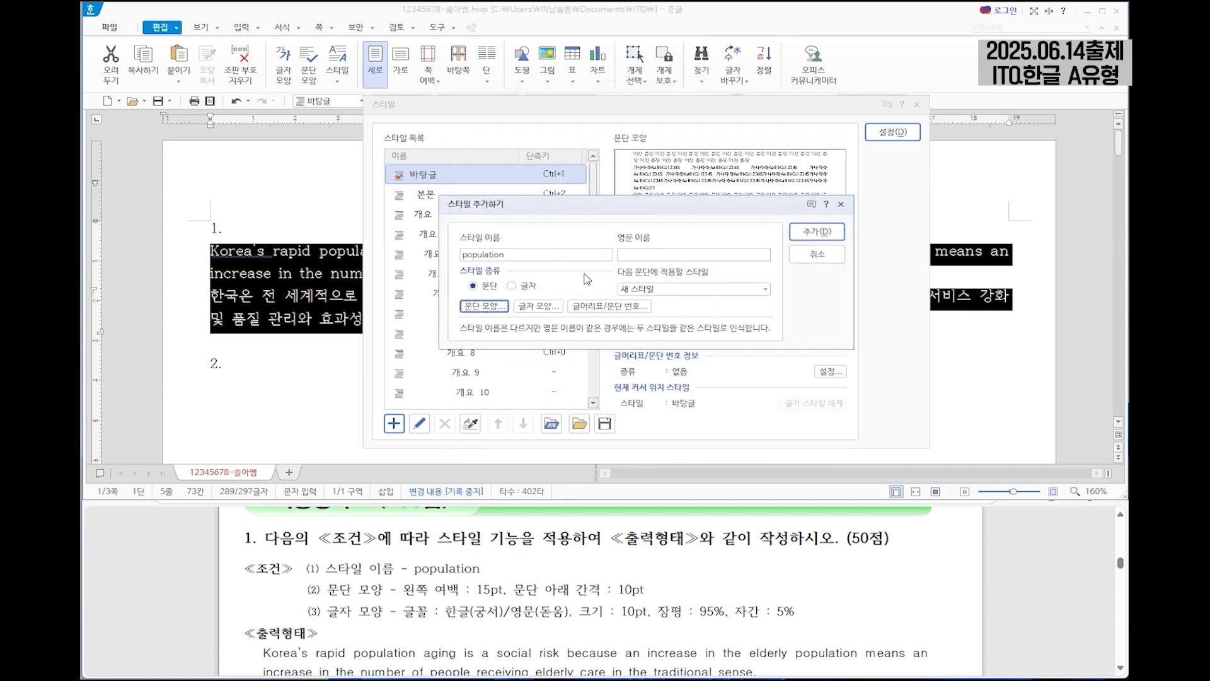
# In the population style's character shape, set the character width (장평) to 95% and letter spacing (자간) to 5%.
pyautogui.click(545, 306)
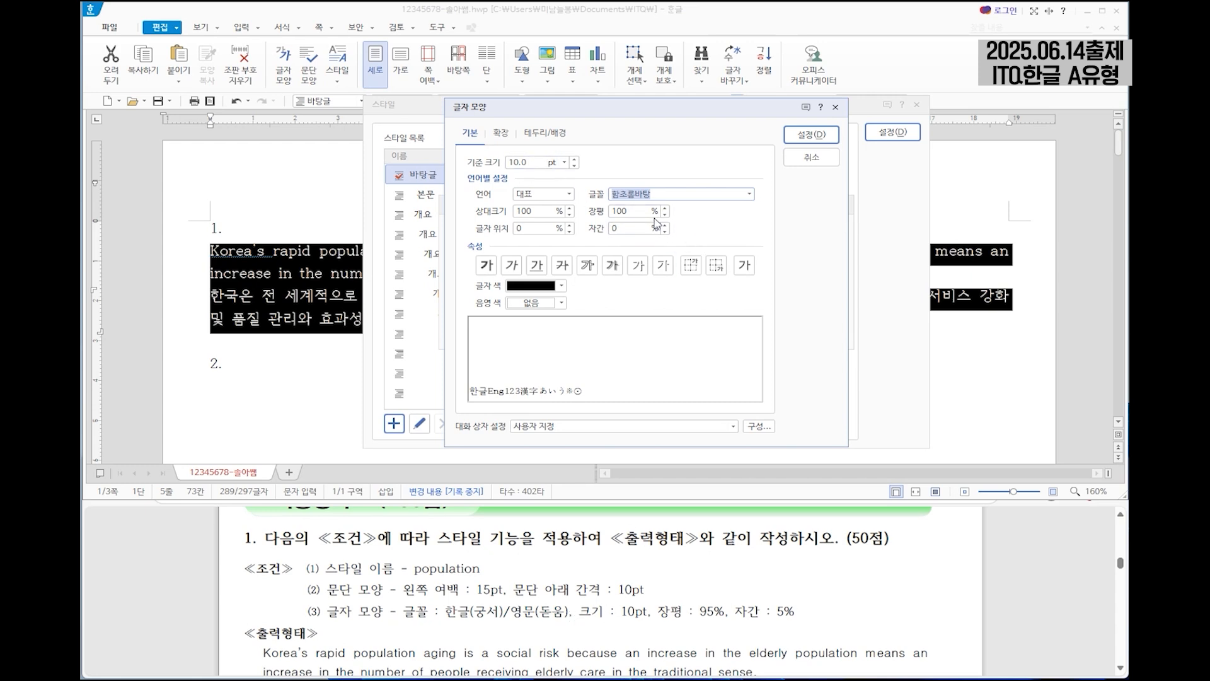
pyautogui.press('Tab')
pyautogui.write('95')
pyautogui.press('Tab')
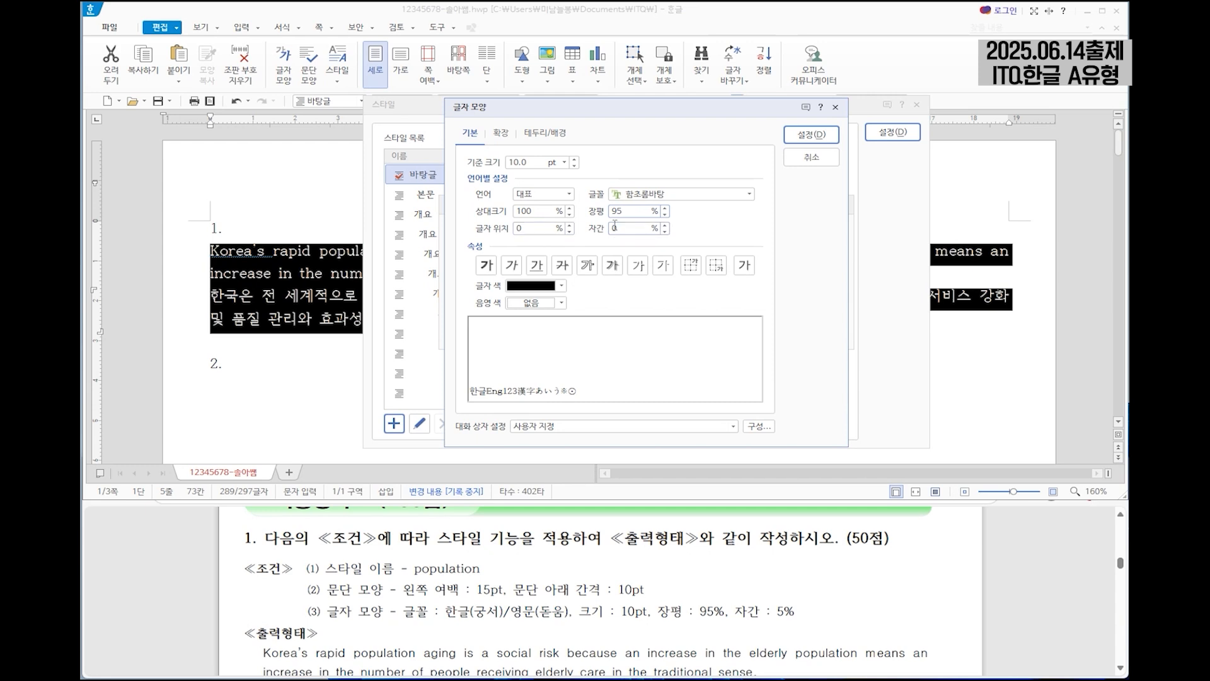
pyautogui.write('5')
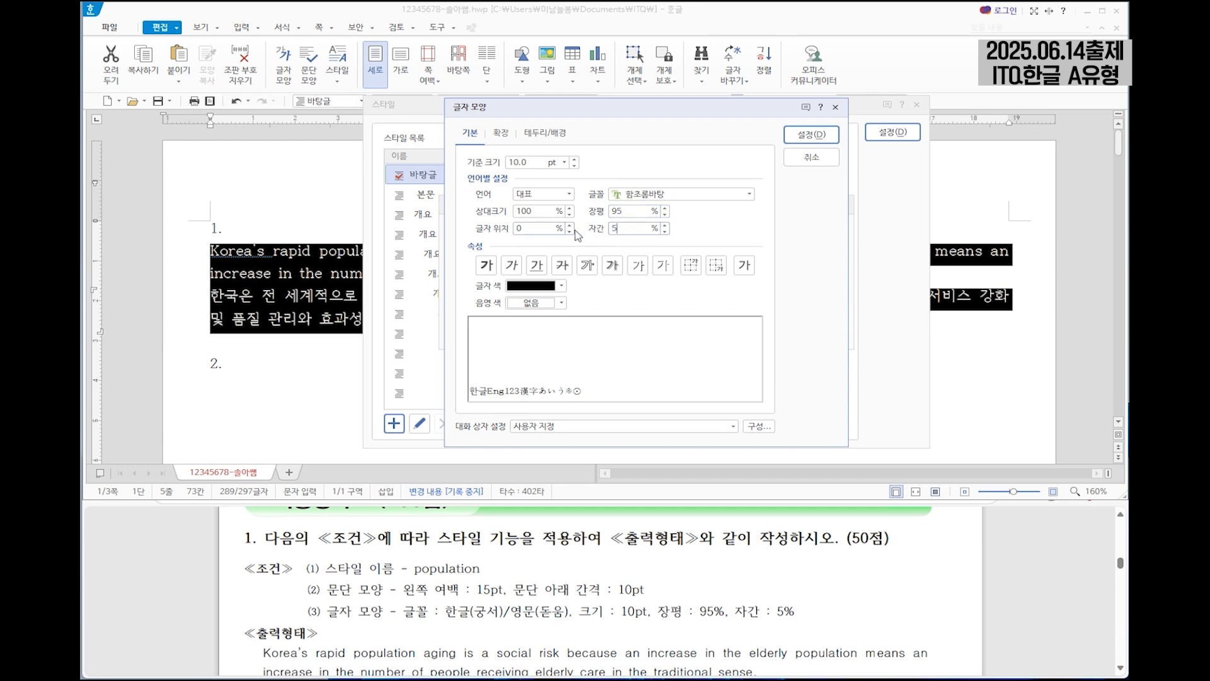
# Set the style's font for Korean (한글) text to 궁서.
pyautogui.click(569, 193)
pyautogui.click(541, 219)
pyautogui.click(744, 194)
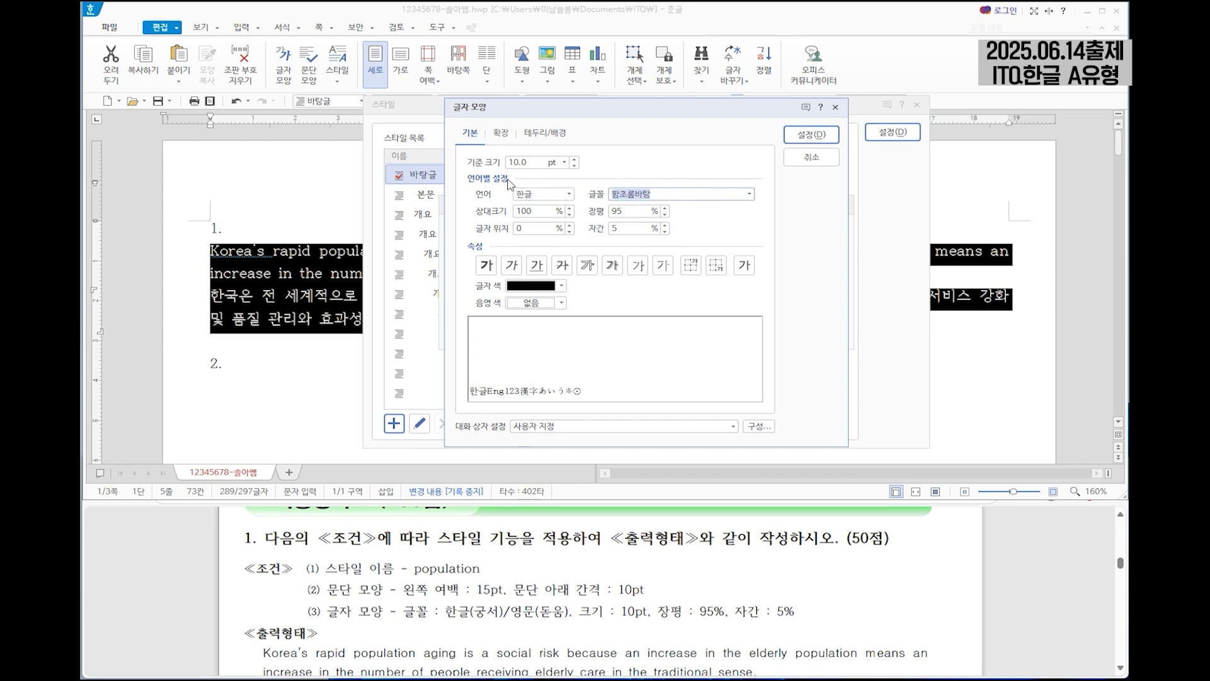
pyautogui.write('궁서')
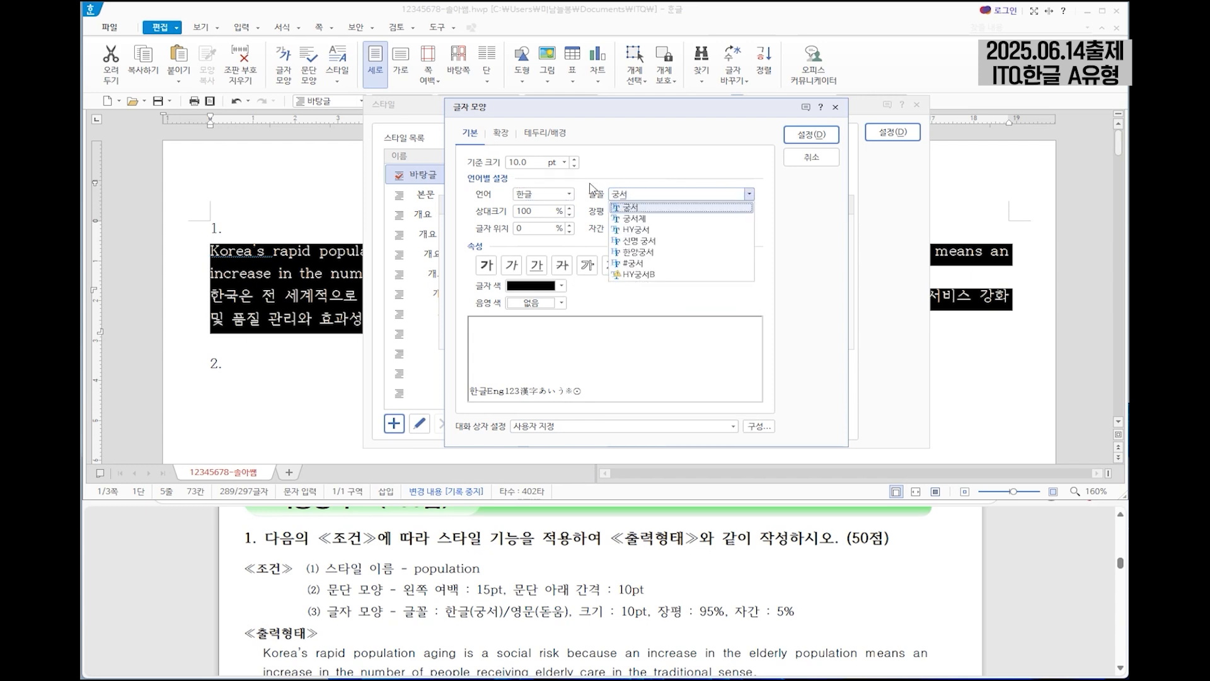
pyautogui.click(633, 208)
# Set the style's English (영문) font to 돋움 with 95% width and 5% spacing, and accept the character shape.
pyautogui.click(543, 194)
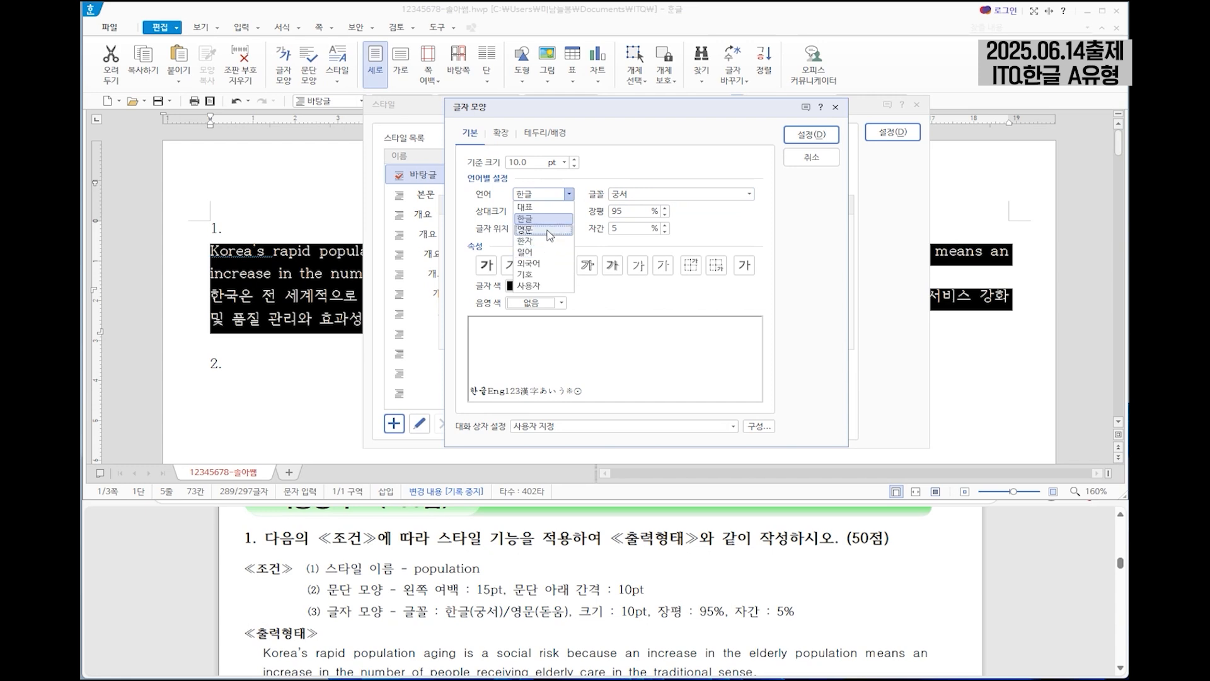
pyautogui.click(541, 230)
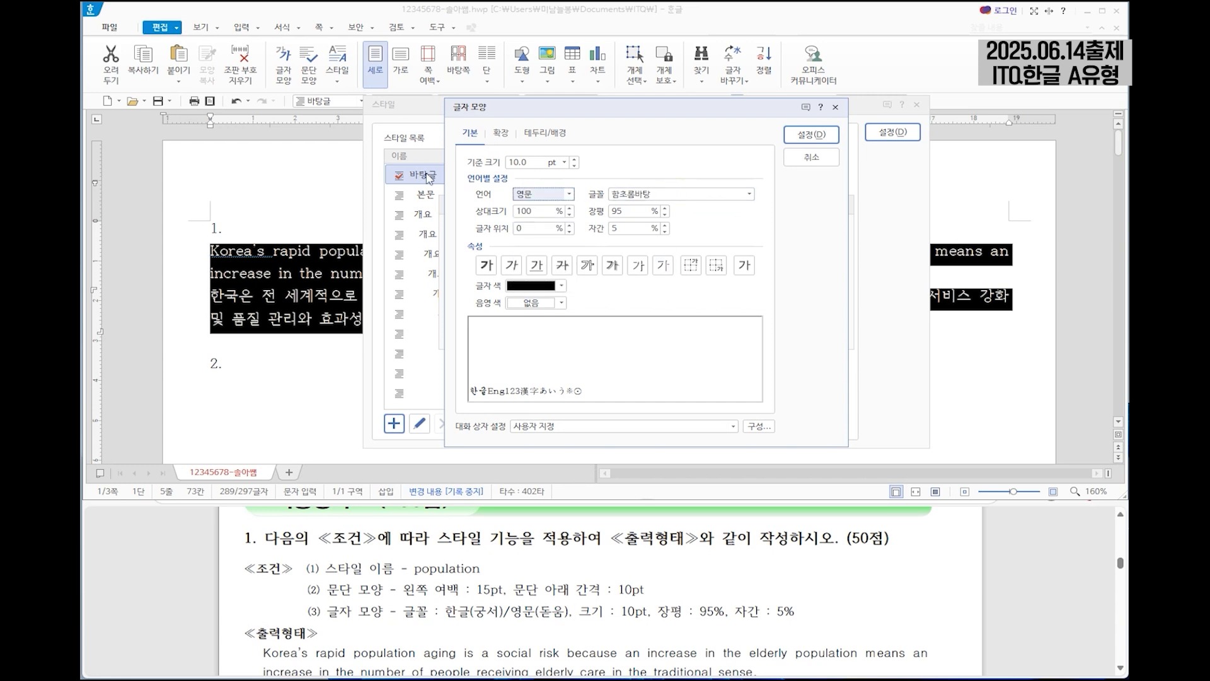
pyautogui.press('Tab')
pyautogui.write('돋')
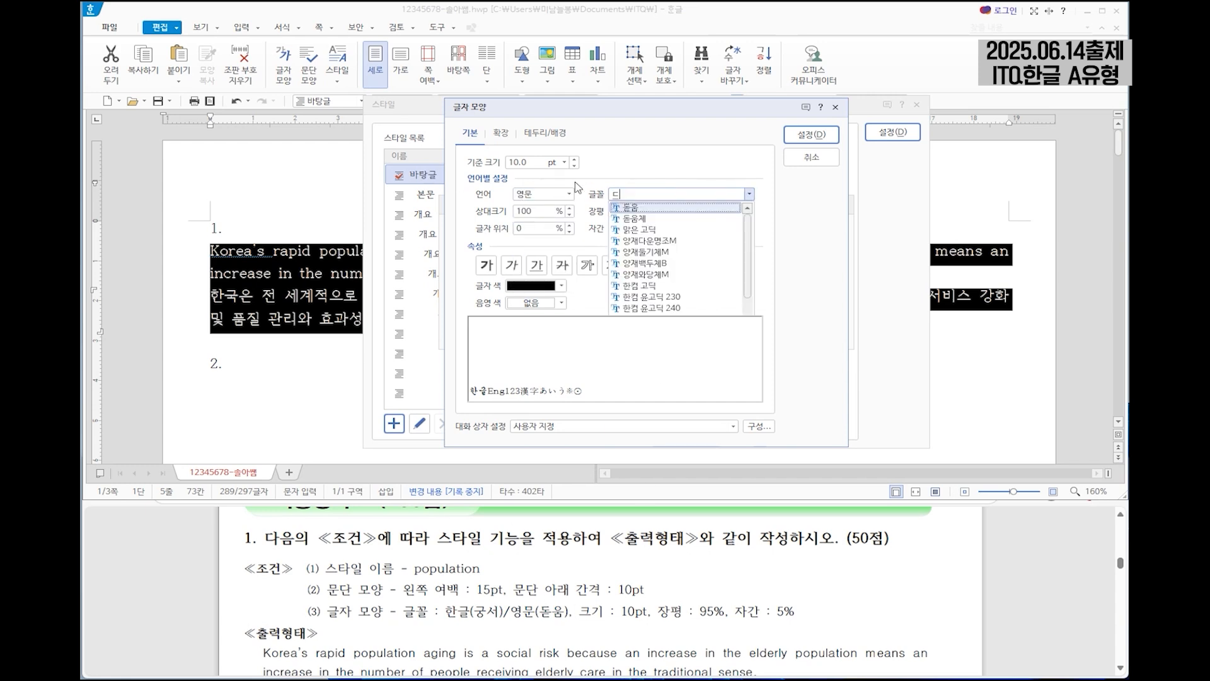
pyautogui.write('움')
pyautogui.press('Tab')
pyautogui.write('95')
pyautogui.press('Tab')
pyautogui.write('5')
pyautogui.click(825, 137)
# Add the population style and apply it to the selected English and Korean paragraphs.
pyautogui.click(808, 231)
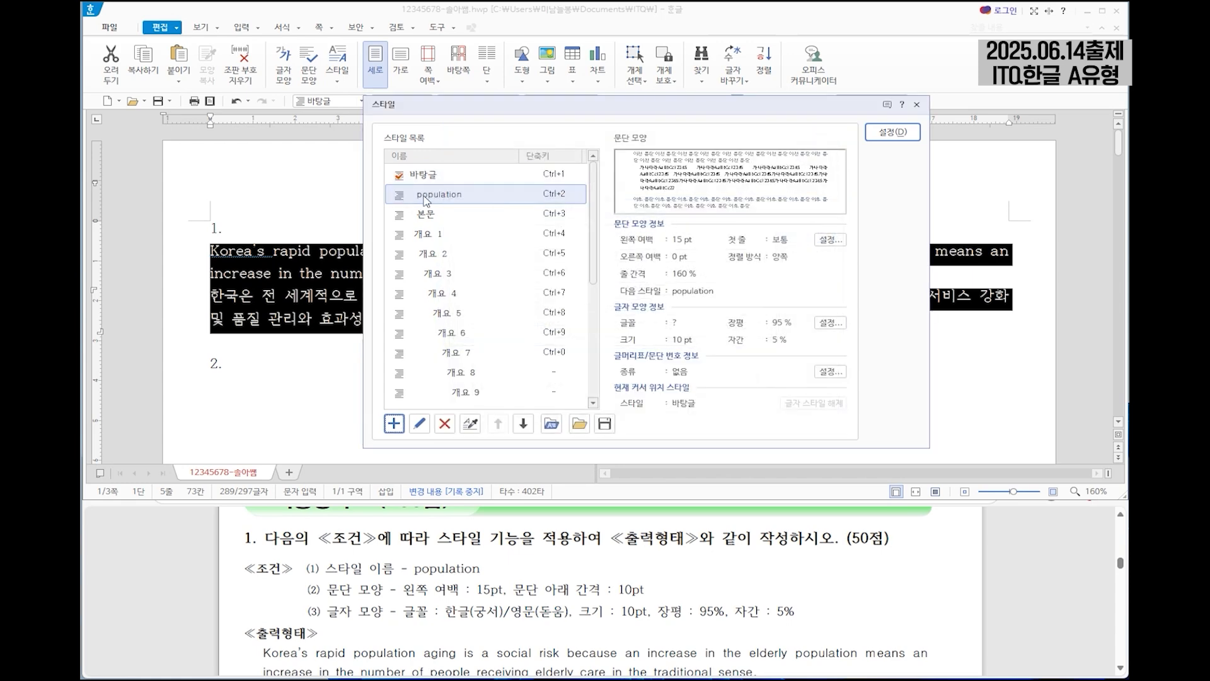
pyautogui.click(892, 131)
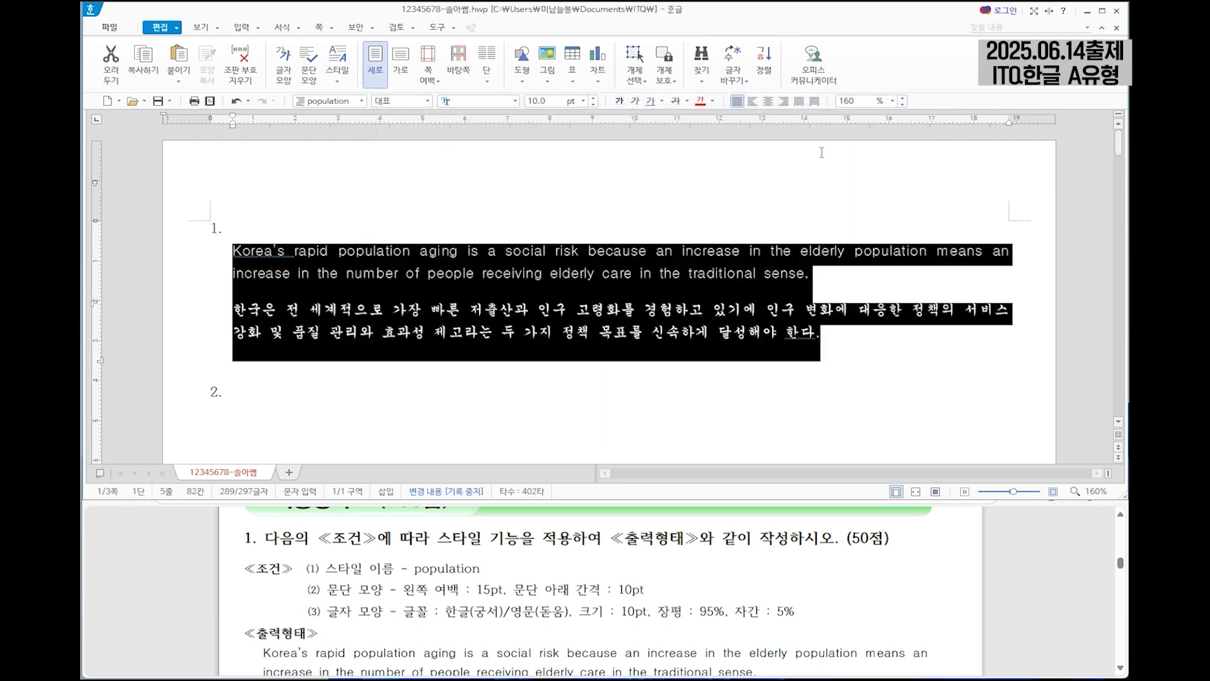
pyautogui.click(490, 271)
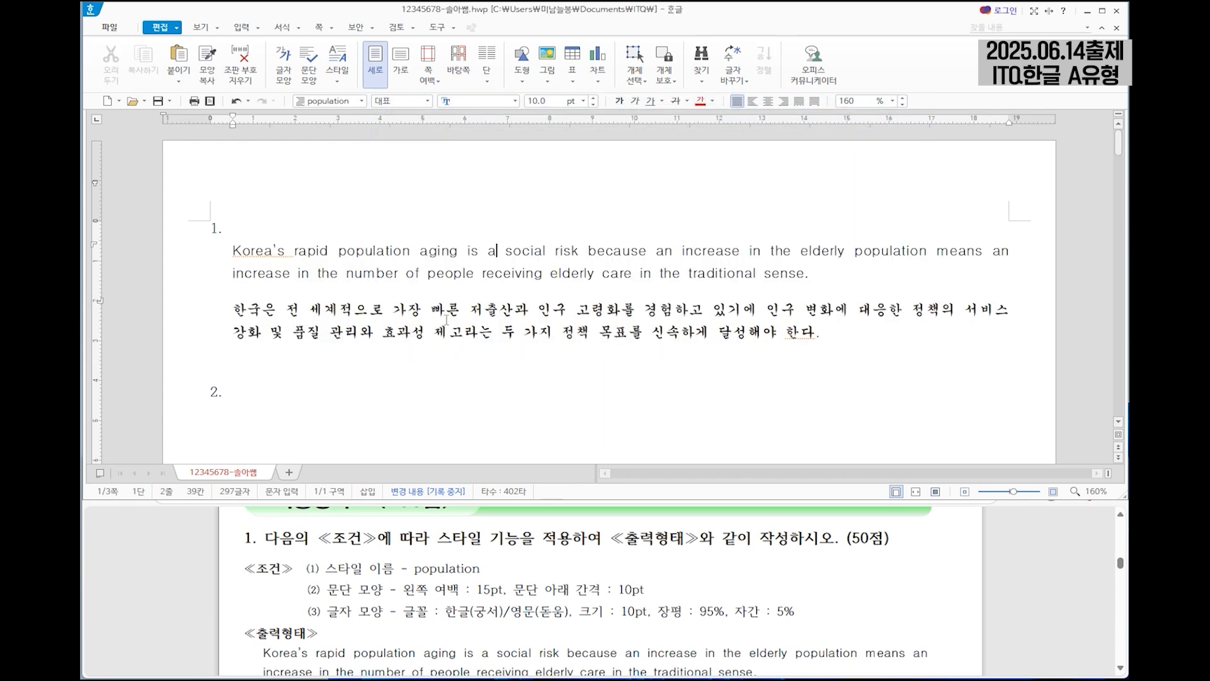
# Examine question 2's table conditions, sample table and chart in the exam sheet.
pyautogui.scroll(-3, 446, 319)
pyautogui.click(244, 312)
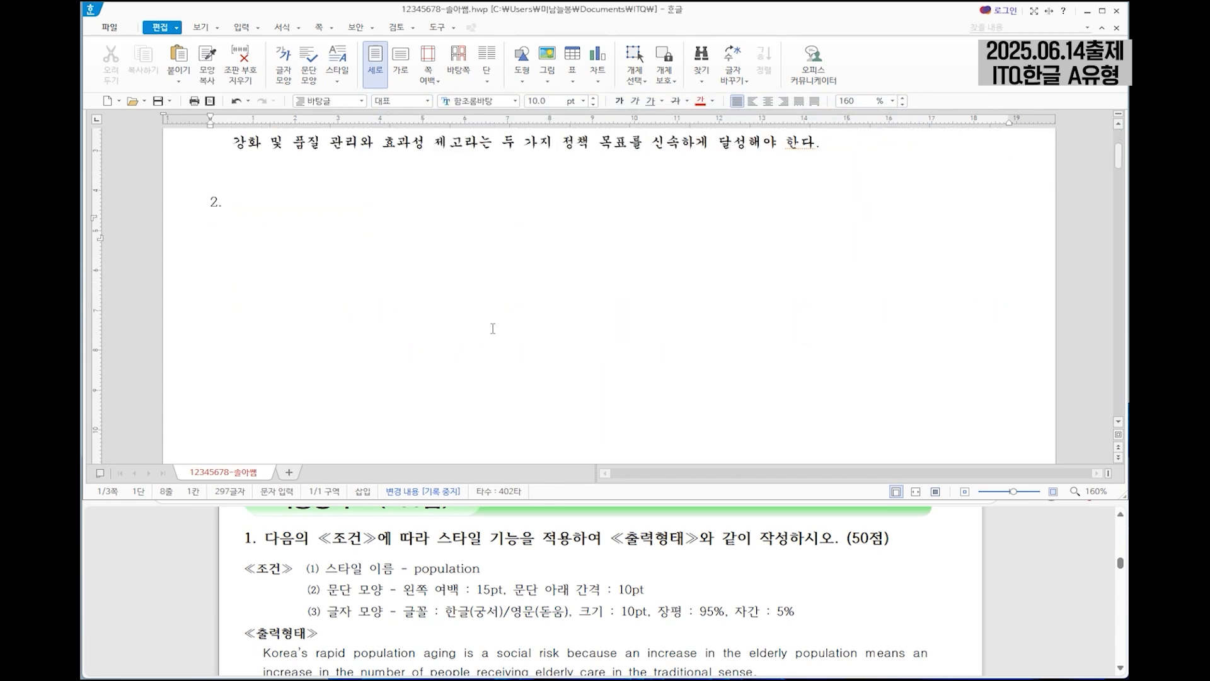
pyautogui.click(623, 589)
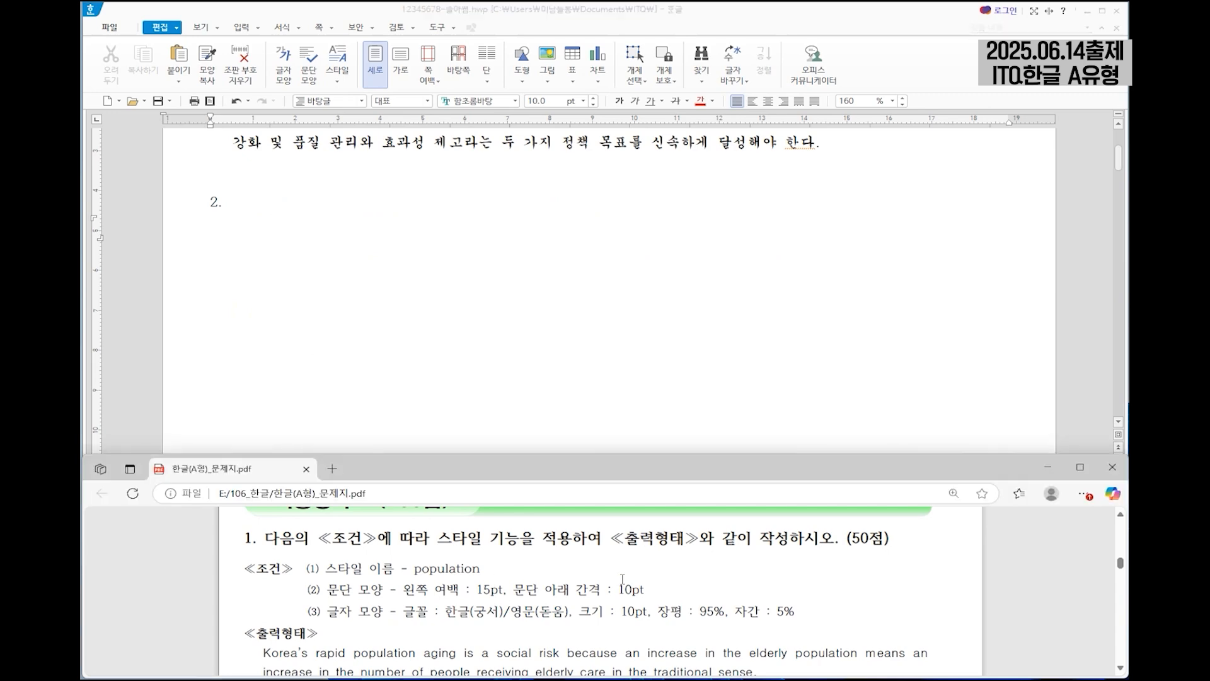
pyautogui.scroll(-5, 616, 549)
pyautogui.scroll(-3, 617, 550)
pyautogui.scroll(3, 617, 549)
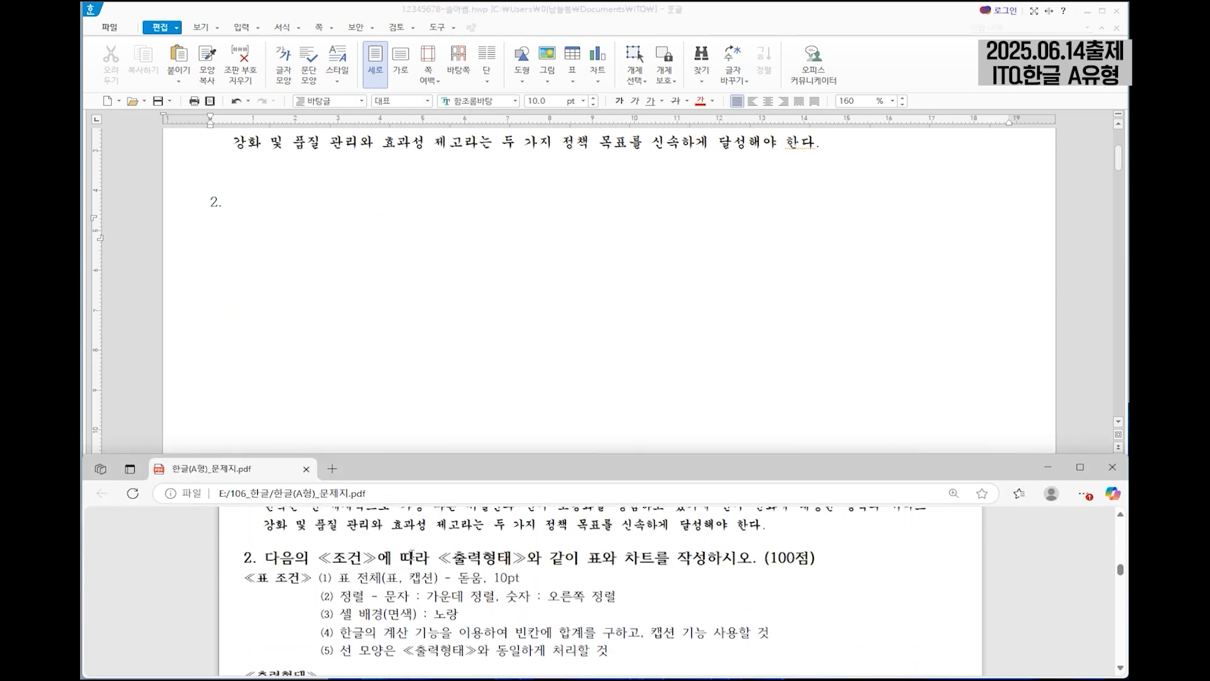
pyautogui.scroll(-2, 539, 595)
pyautogui.scroll(-5, 538, 596)
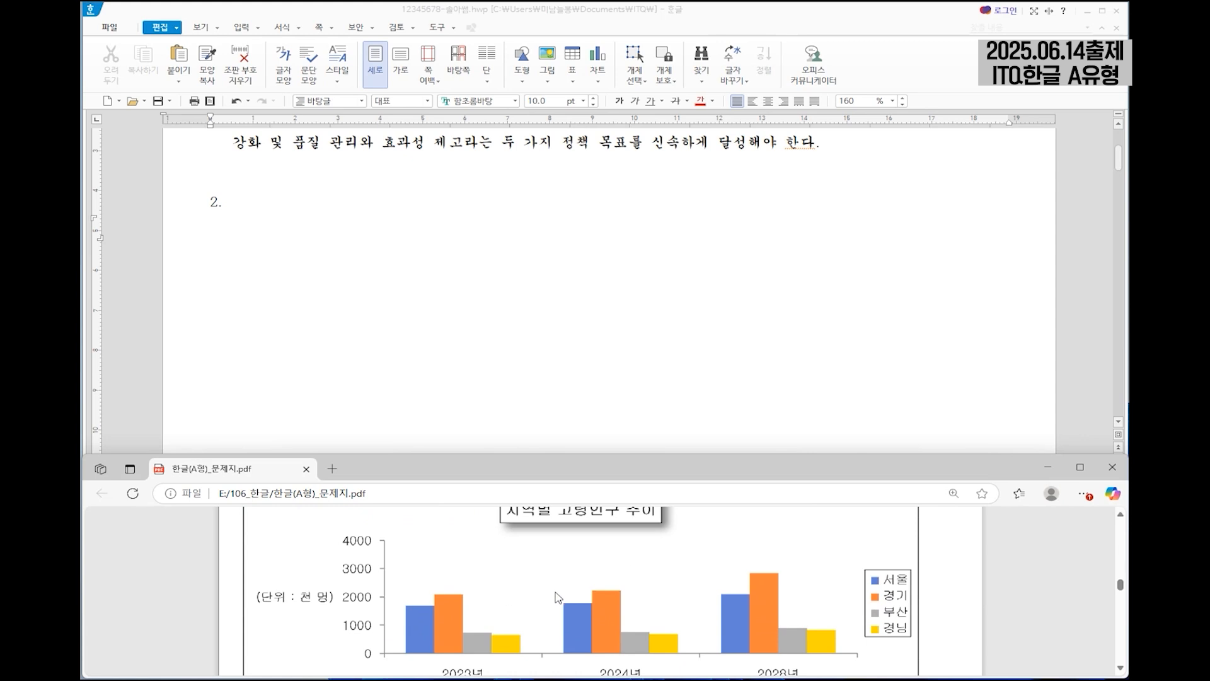
pyautogui.scroll(3, 537, 586)
pyautogui.scroll(2, 536, 589)
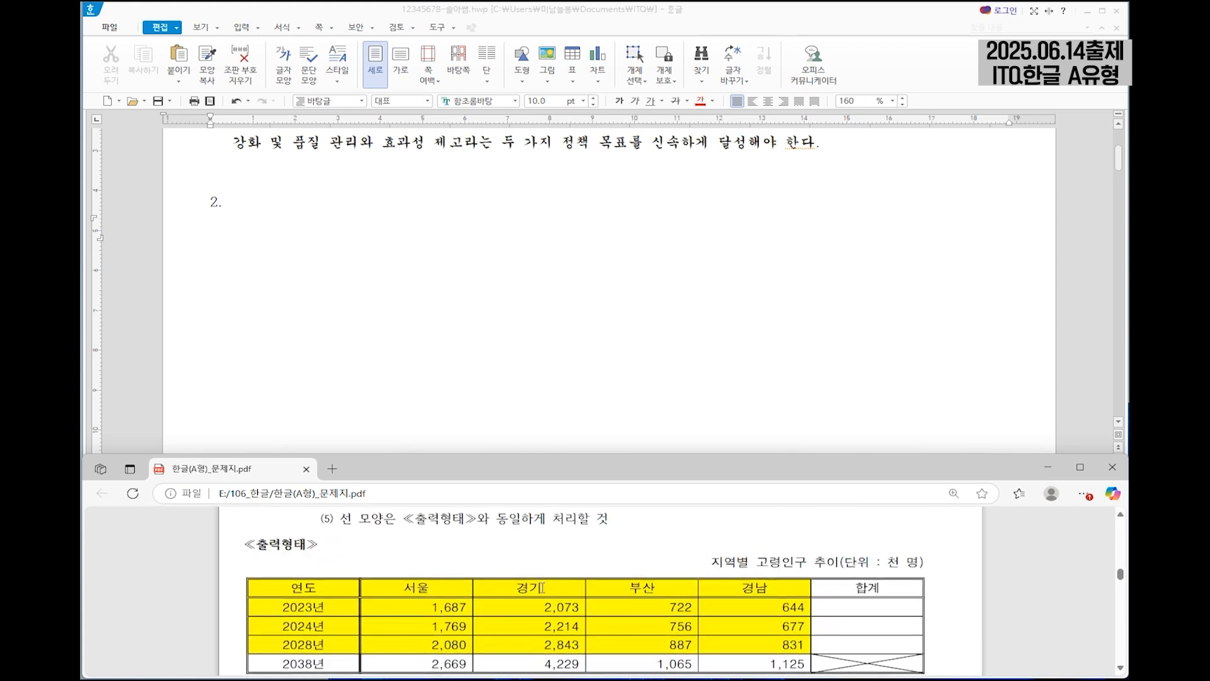
pyautogui.scroll(-1, 542, 588)
# Below number 2., insert a table of 5 rows and 6 columns that is treated as a character (글자처럼 취급).
pyautogui.click(223, 233)
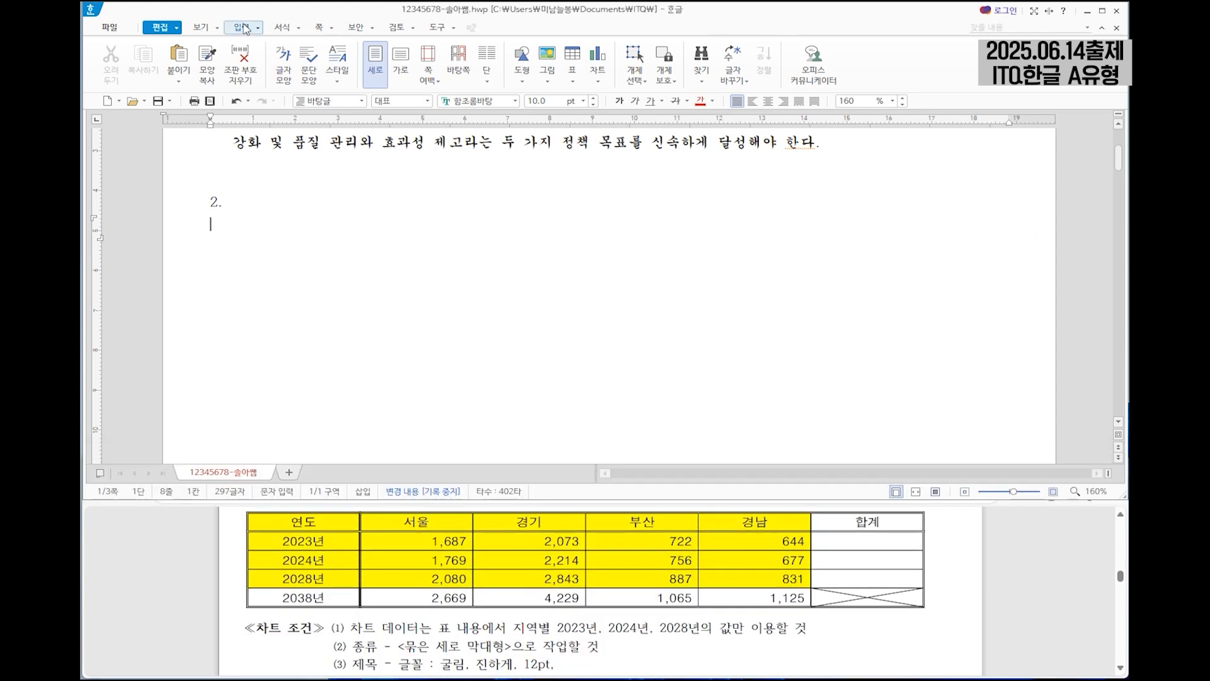
pyautogui.click(241, 27)
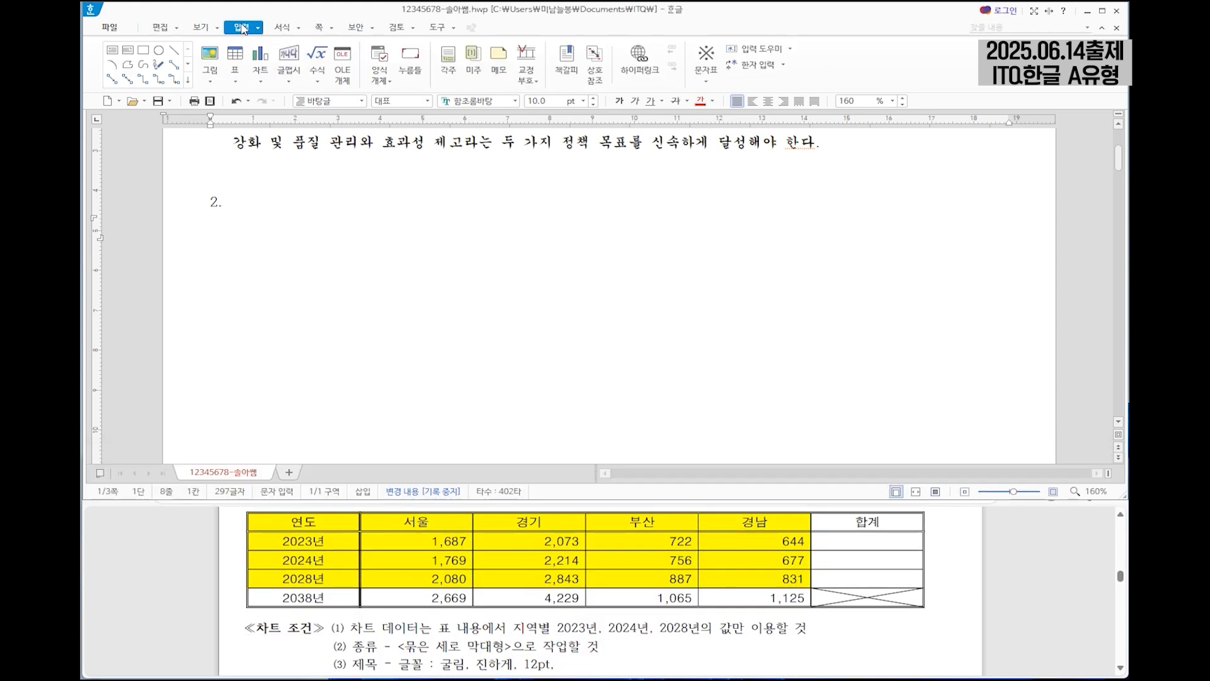
pyautogui.click(235, 58)
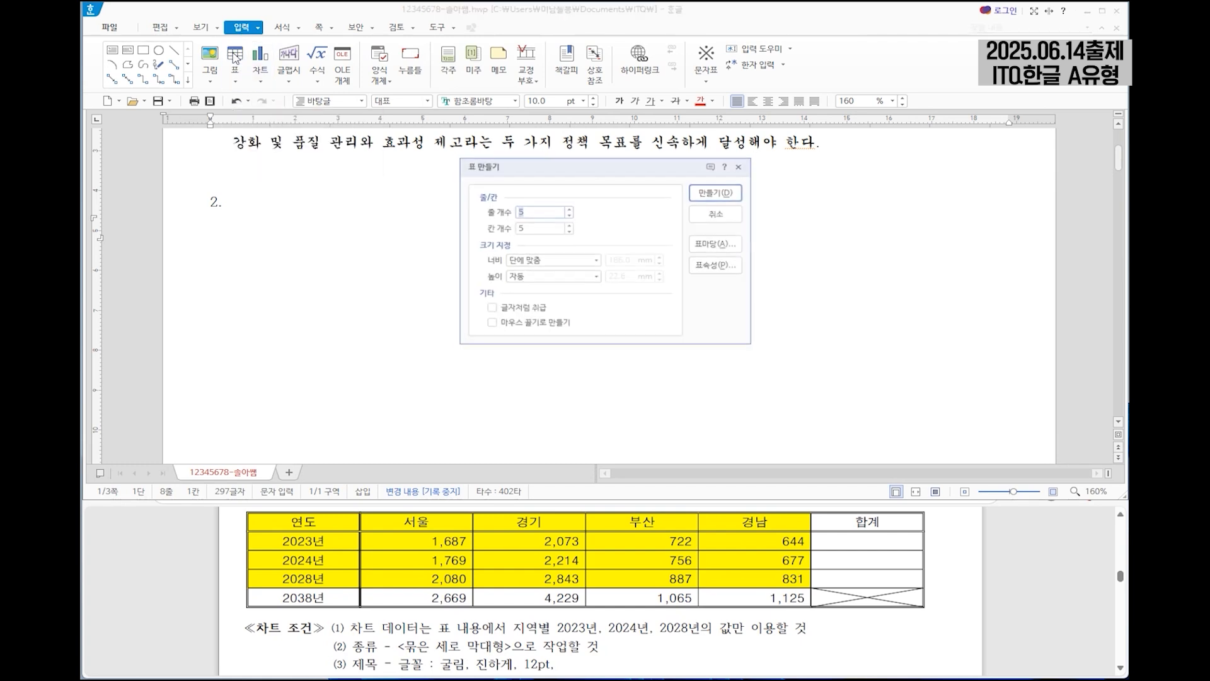
pyautogui.moveTo(630, 166); pyautogui.dragTo(634, 201)
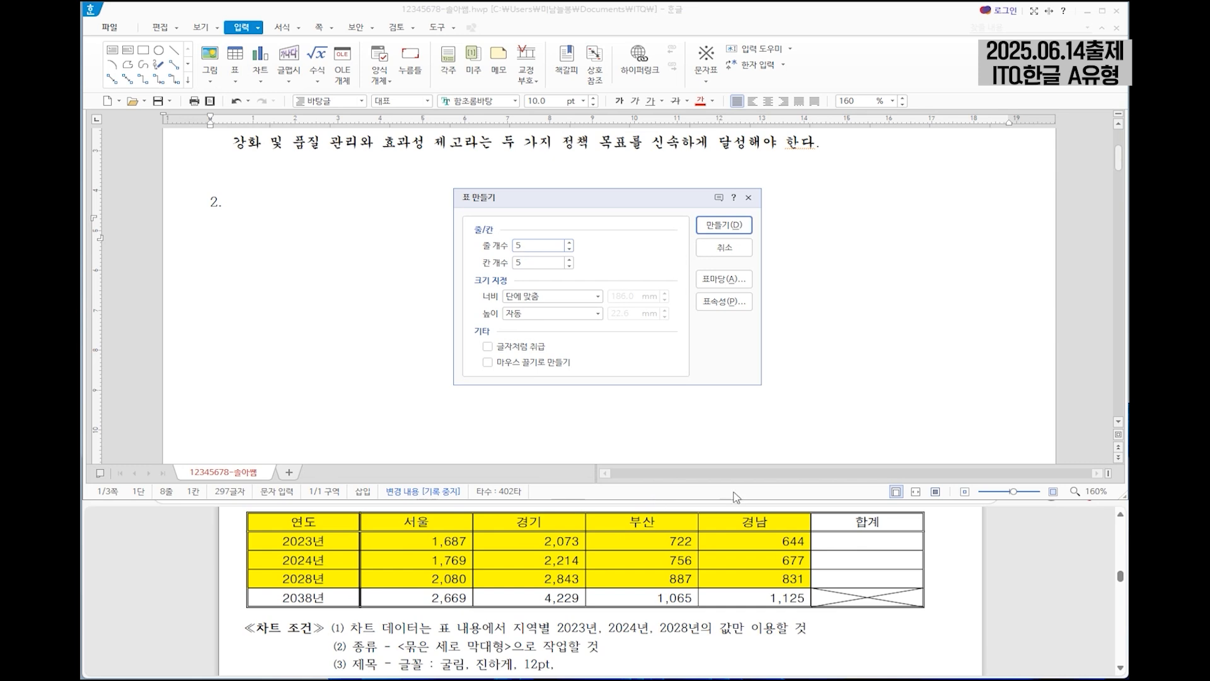
pyautogui.press('Tab')
pyautogui.click(488, 347)
pyautogui.click(723, 225)
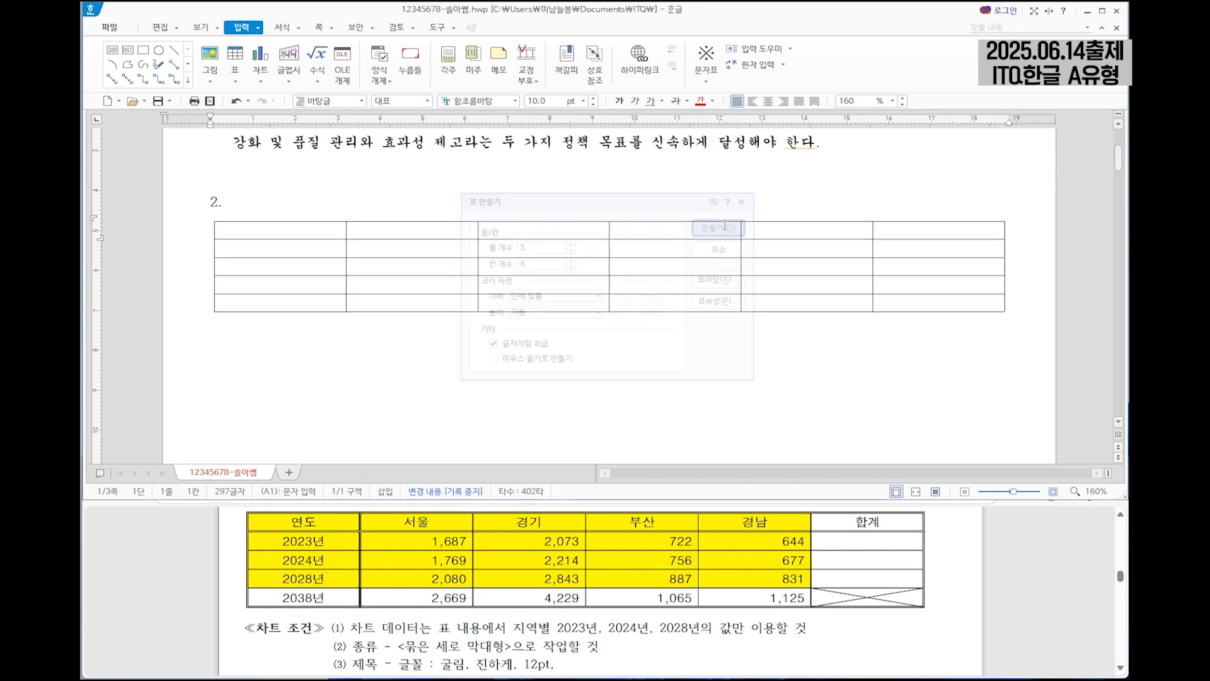
# Fill the table's header row with 연도, 서울, 경기, 부산, 경남 and 합계.
pyautogui.click(242, 229)
pyautogui.write('연도')
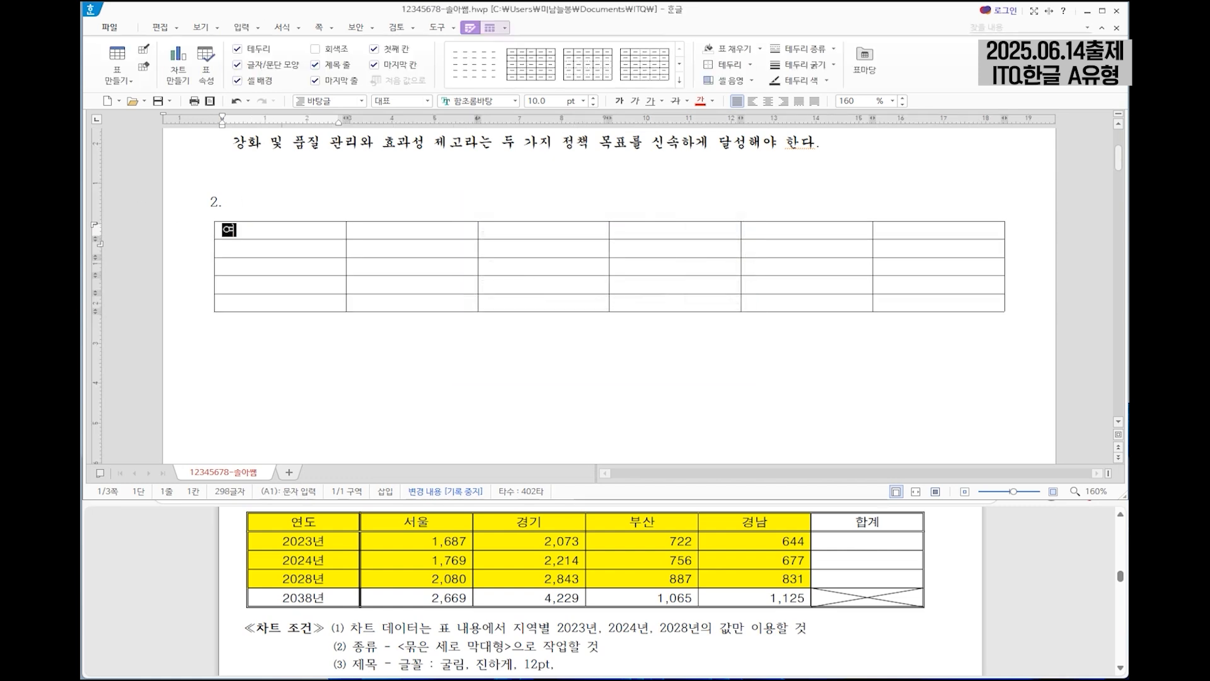
pyautogui.press('Tab')
pyautogui.write('서울')
pyautogui.press('Tab')
pyautogui.write('경기')
pyautogui.press('Tab')
pyautogui.write('부산')
# Enter 2023년, 2024년, 2028년 and 2038년 down the 연도 column.
pyautogui.press('Tab')
pyautogui.write('경남')
pyautogui.press('Tab')
pyautogui.write('합계')
pyautogui.press('Tab')
pyautogui.write('2023년')
pyautogui.press('Down')
pyautogui.write('2024년')
pyautogui.press('Down')
pyautogui.write('2028ㄴㅕㄴ')
pyautogui.press('Down')
pyautogui.write('2038년')
# Enter 1,687, 1,769, 2,080 and 2,669 down the 서울 column.
pyautogui.click(366, 248)
pyautogui.write('1,687')
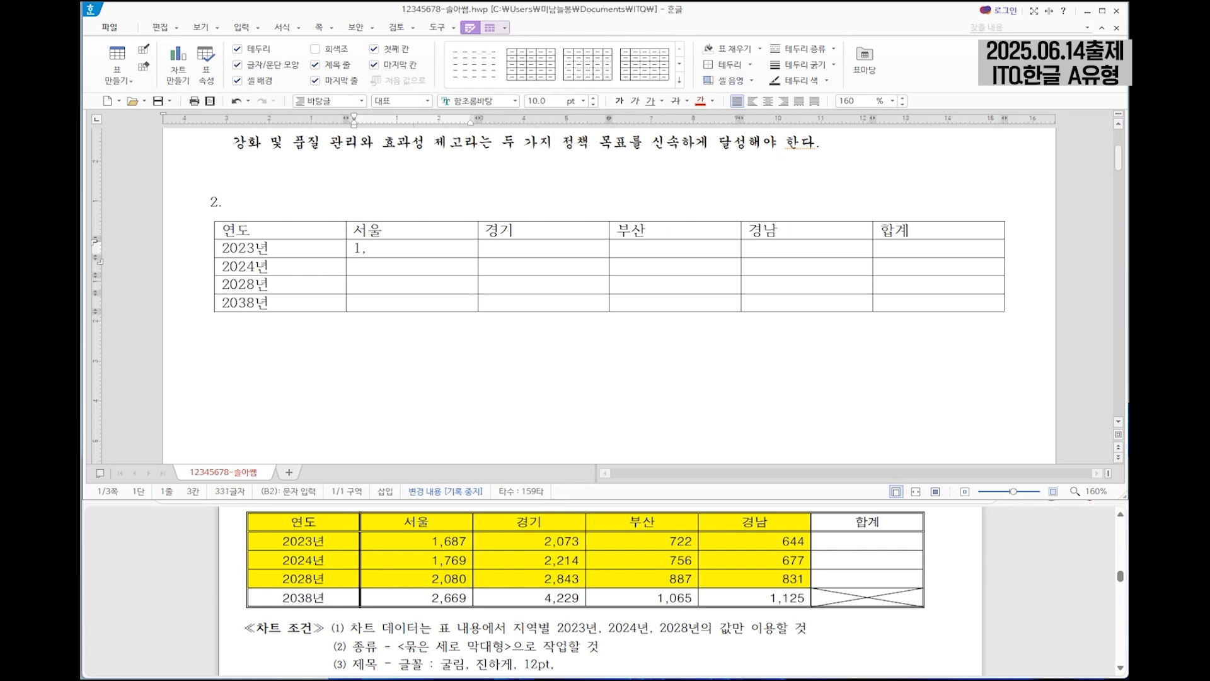
pyautogui.press('Down')
pyautogui.write('1,7692,080')
pyautogui.press('BackSpace')
pyautogui.press('BackSpace')
pyautogui.press('BackSpace')
pyautogui.press('BackSpace')
pyautogui.press('BackSpace')
pyautogui.press('Down')
pyautogui.write('2,080')
pyautogui.press('Down')
pyautogui.write('2,669')
# Enter 2,073, 2,214, 2,843 and 4,229 down the 경기 column.
pyautogui.press('Down')
pyautogui.press('Down')
pyautogui.write('2,073')
pyautogui.press('Down')
pyautogui.write('2,214')
pyautogui.press('Down')
pyautogui.write('2,843')
pyautogui.press('Down')
pyautogui.write('4,229')
# Enter 722, 756, 887 and 1,065 down the 부산 column.
pyautogui.press('Right')
pyautogui.press('Up')
pyautogui.press('Up')
pyautogui.press('Up')
pyautogui.write('722')
pyautogui.press('Down')
pyautogui.write('756')
pyautogui.press('Down')
pyautogui.write('887')
pyautogui.press('Down')
pyautogui.write('1,065')
# Enter 644, 677, 831 and 1,125 down the 경남 column.
pyautogui.press('Right')
pyautogui.press('Up')
pyautogui.press('Up')
pyautogui.press('Up')
pyautogui.write('644')
pyautogui.press('Down')
pyautogui.write('677')
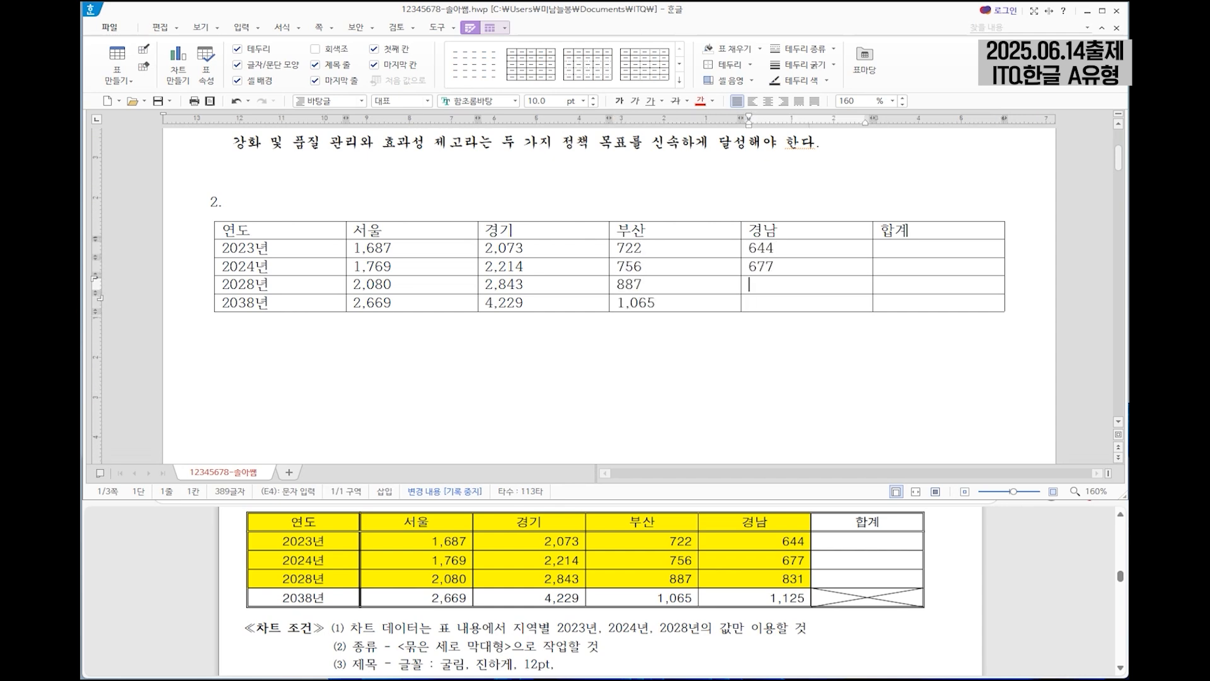
pyautogui.write(',125')
# Set the font of all cells in the elderly population table to 돋움.
pyautogui.moveTo(265, 231); pyautogui.dragTo(927, 302)
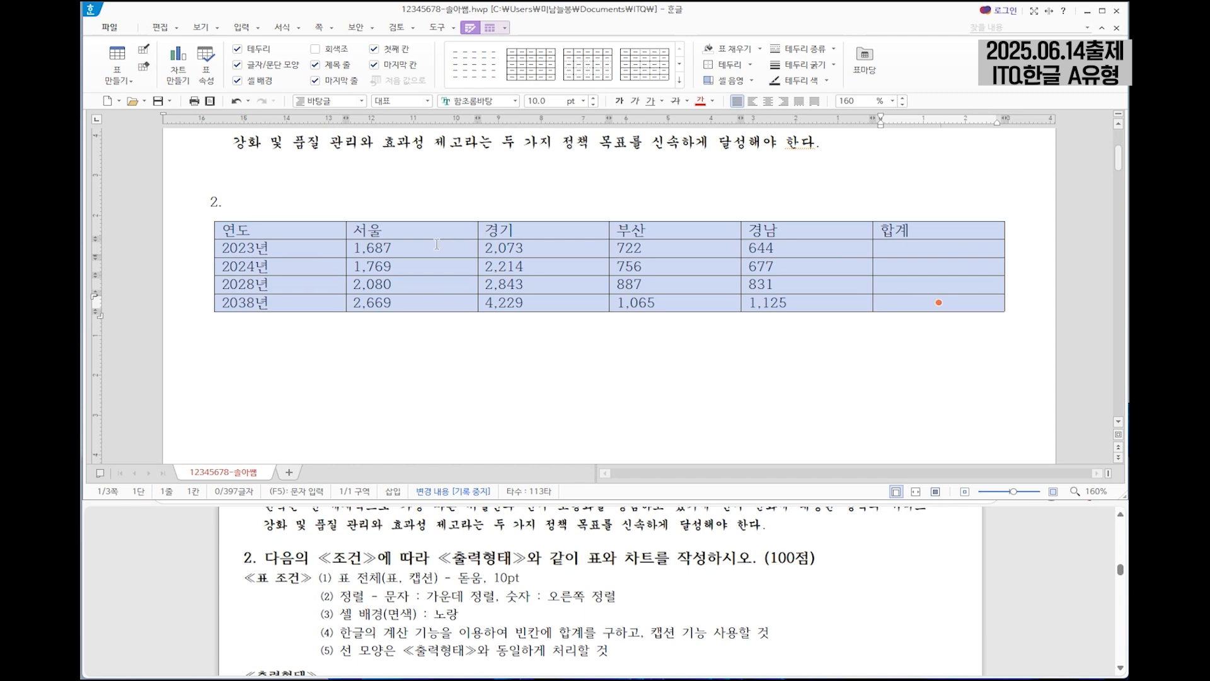
pyautogui.scroll(-4, 724, 611)
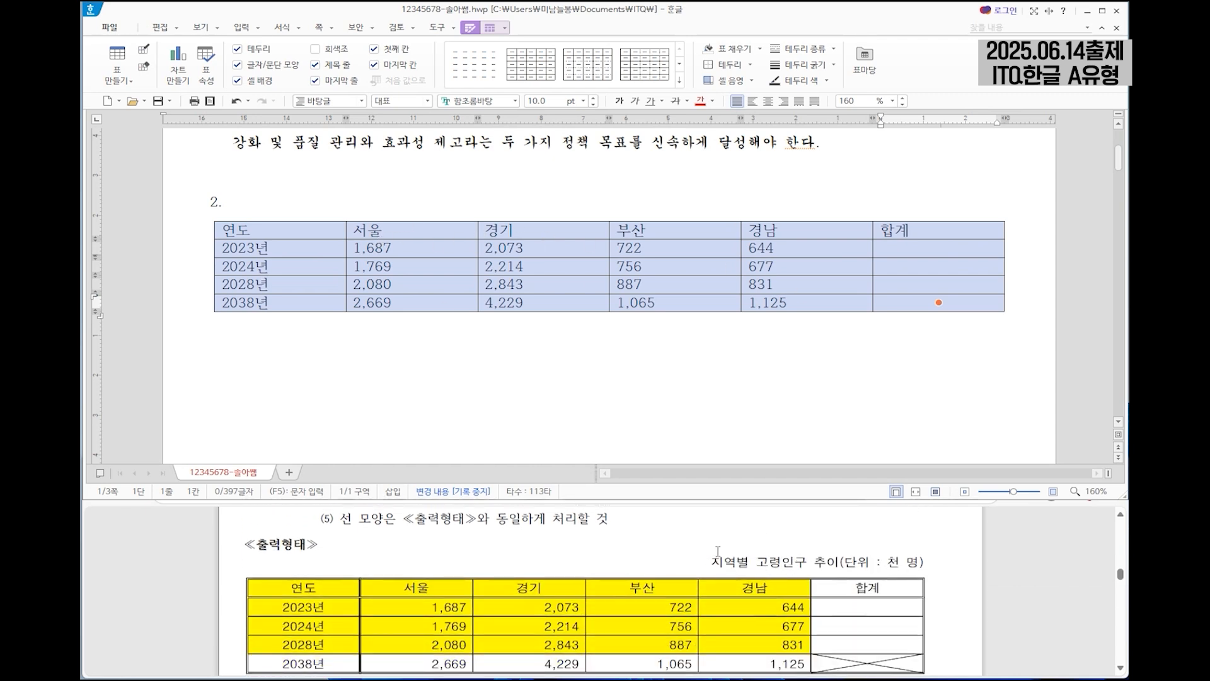
pyautogui.scroll(4, 630, 554)
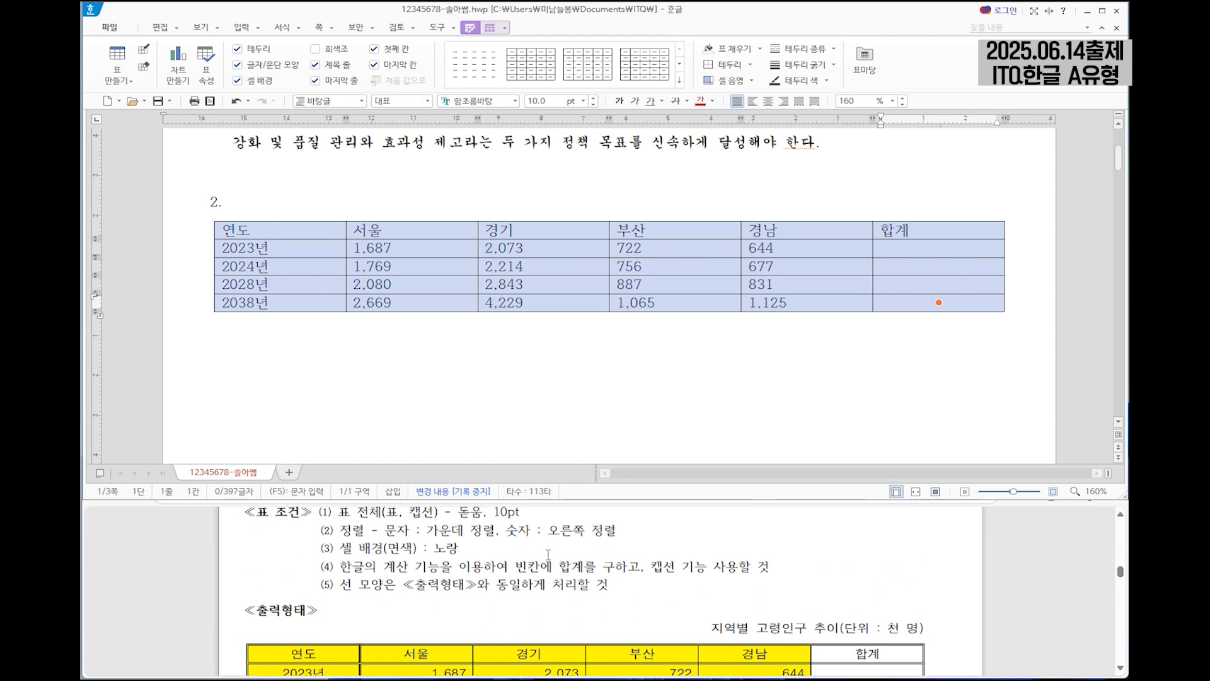
pyautogui.click(474, 102)
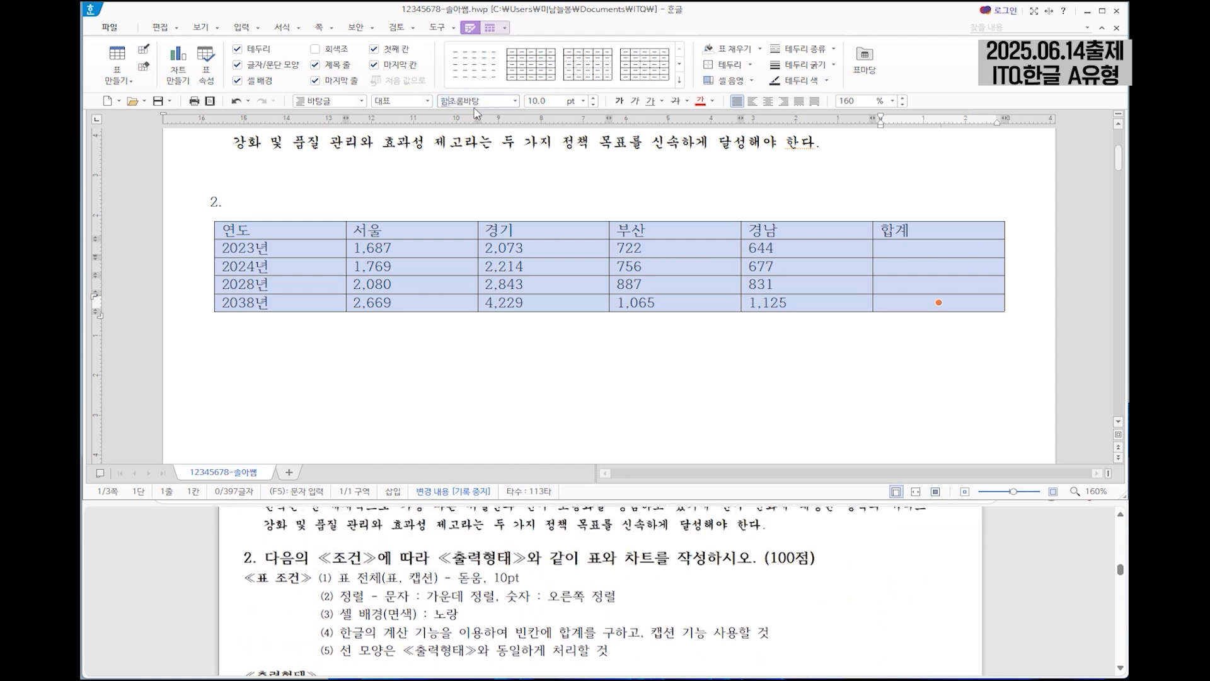
pyautogui.write('돋움')
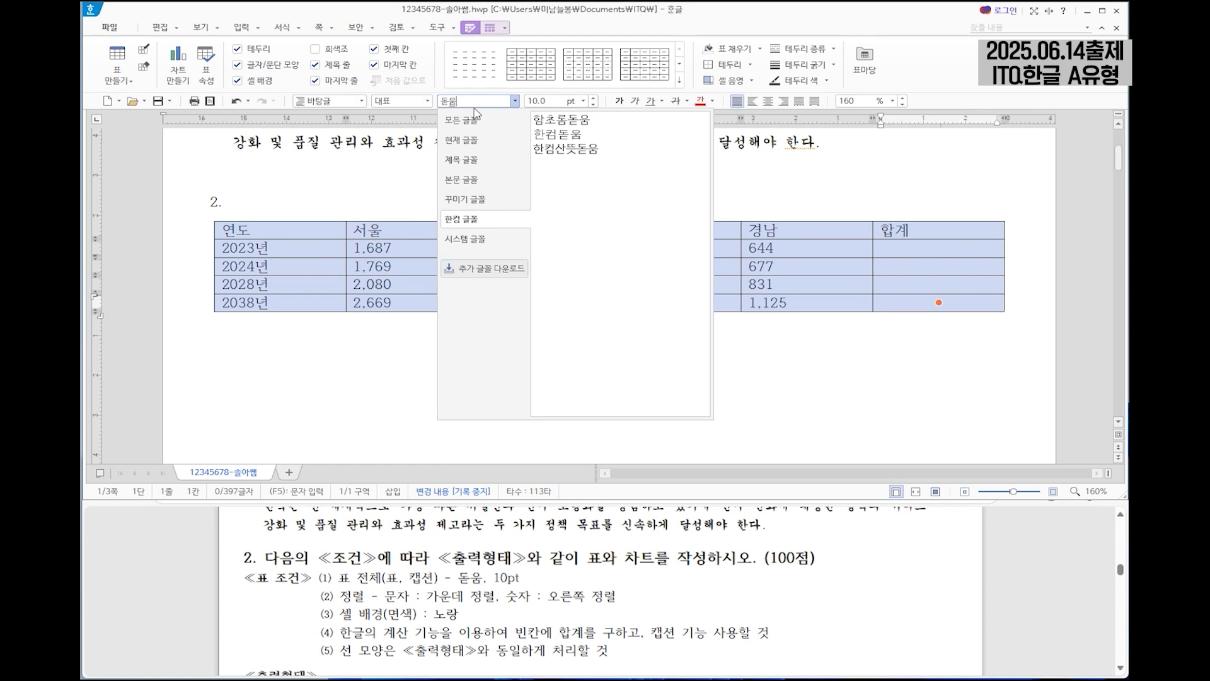
pyautogui.click(467, 120)
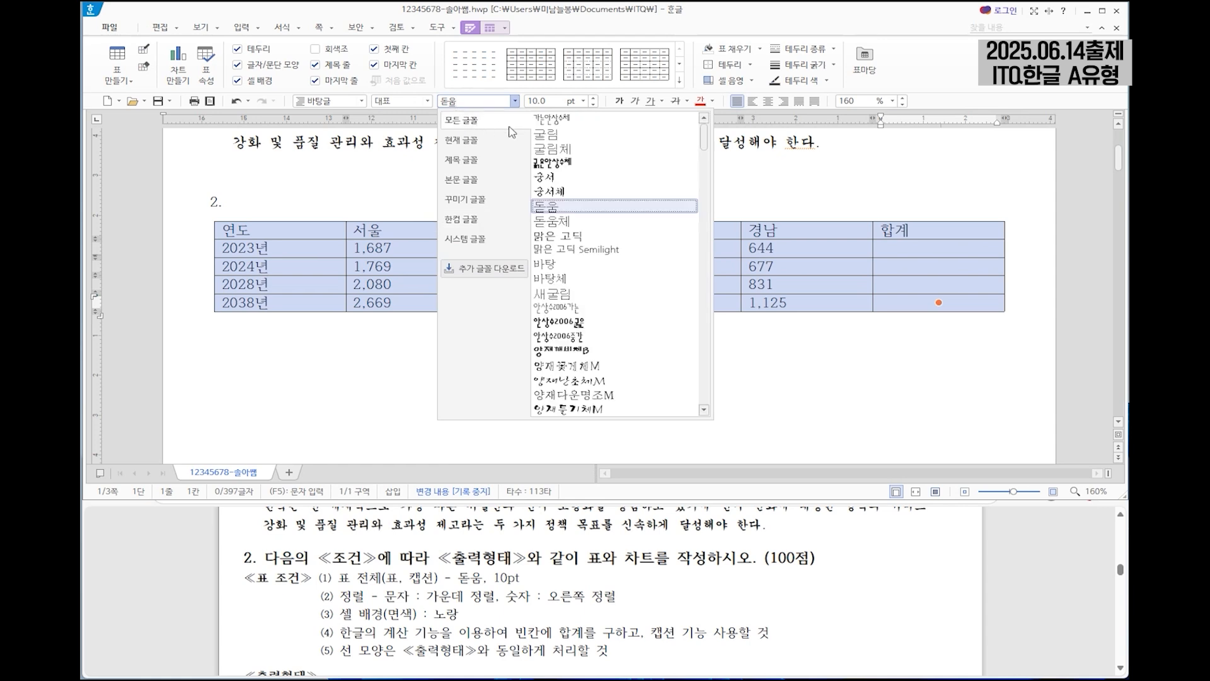
pyautogui.click(567, 207)
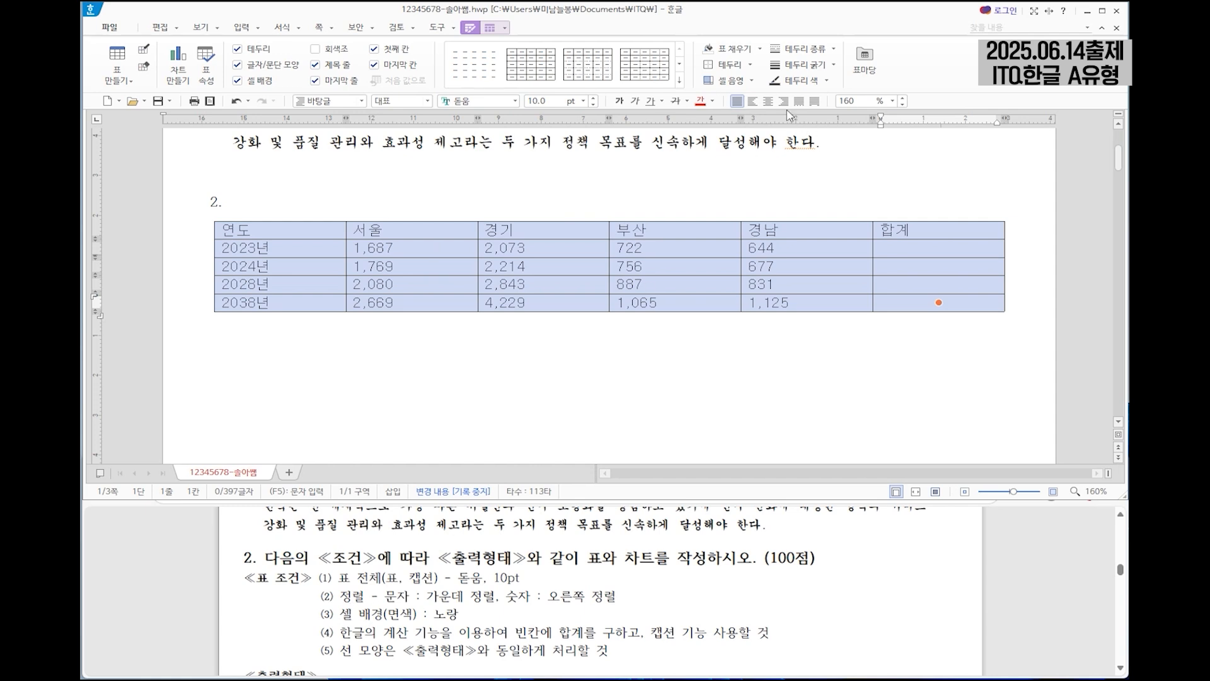
# Center-align the whole table, and right-align the number cells and the blank 합계 cells beneath the header.
pyautogui.click(768, 101)
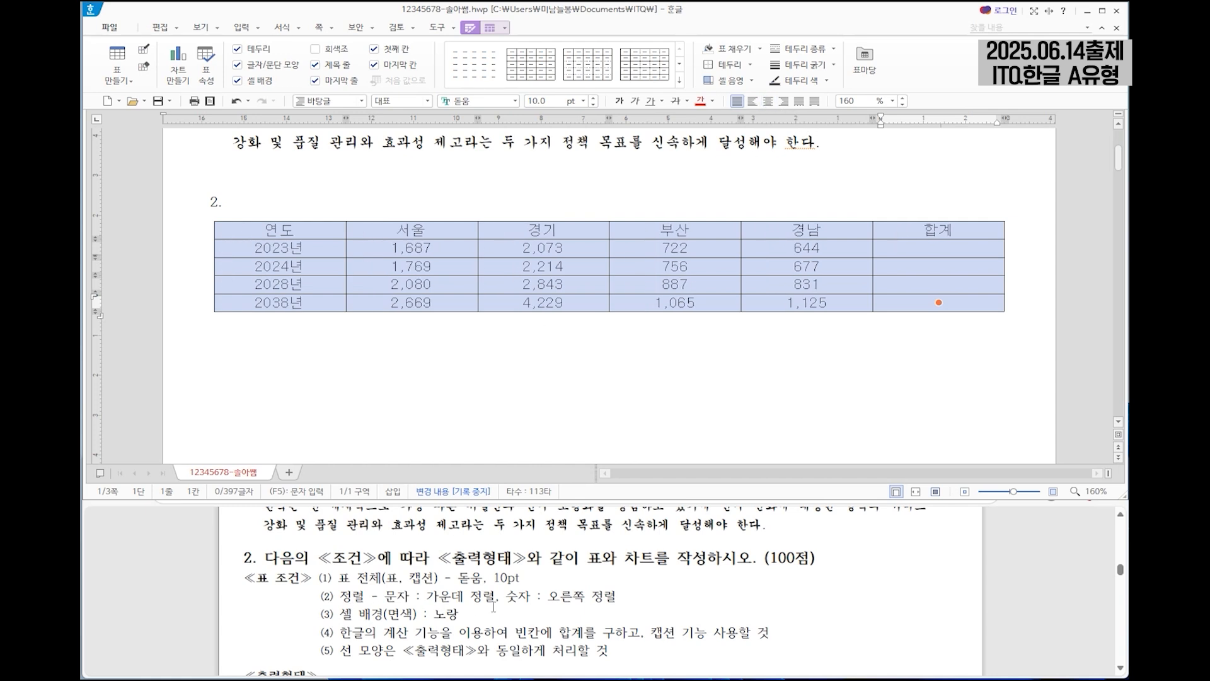
pyautogui.moveTo(457, 249); pyautogui.dragTo(993, 324)
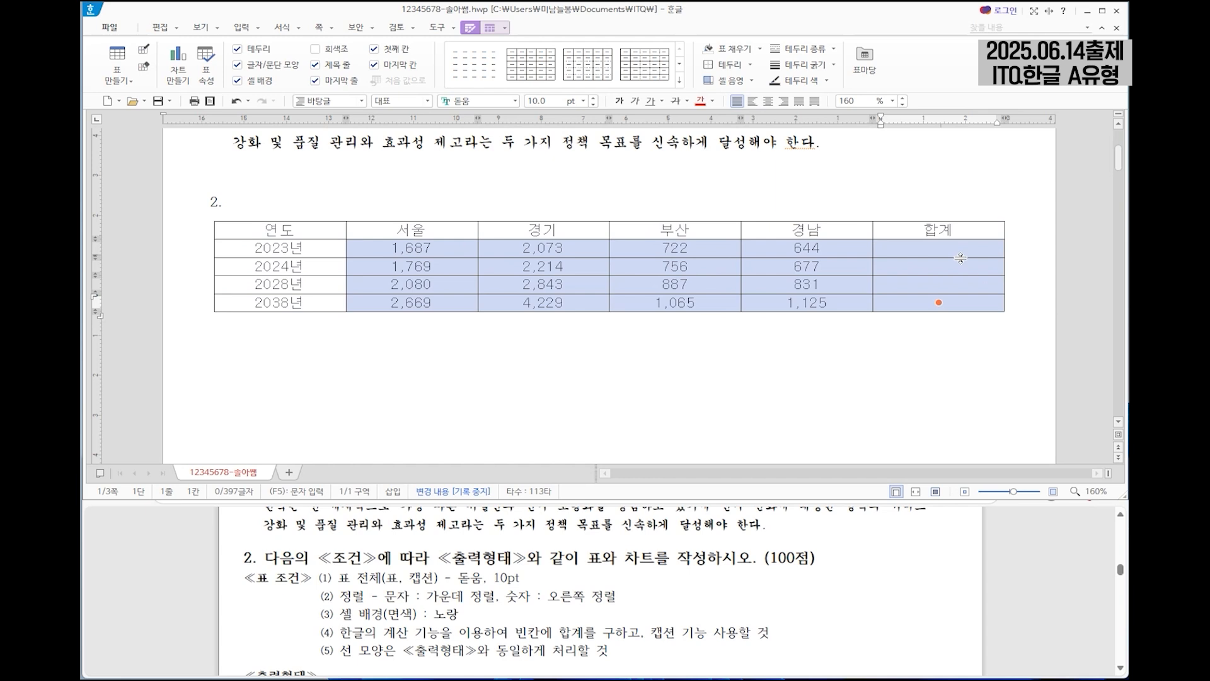
pyautogui.click(783, 101)
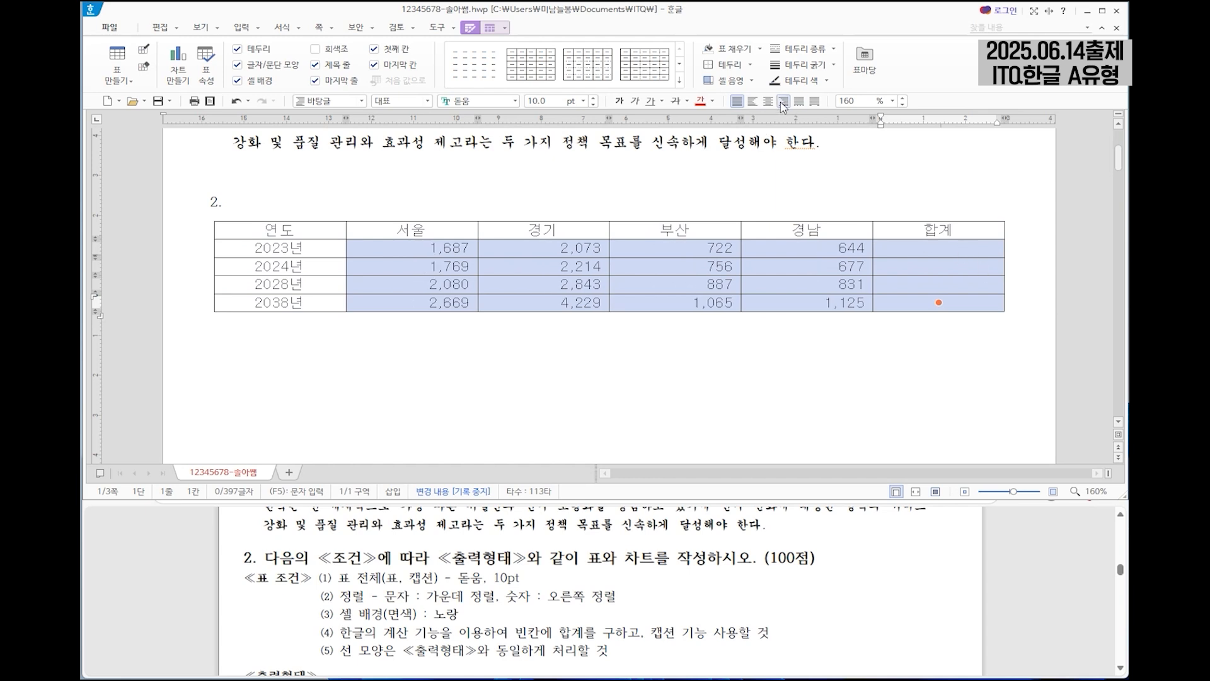
# Fill the cells from the 연도 header through the 경남 value for 2028년 with yellow.
pyautogui.moveTo(344, 612); pyautogui.dragTo(463, 615)
pyautogui.click(710, 609)
pyautogui.scroll(-2, 636, 598)
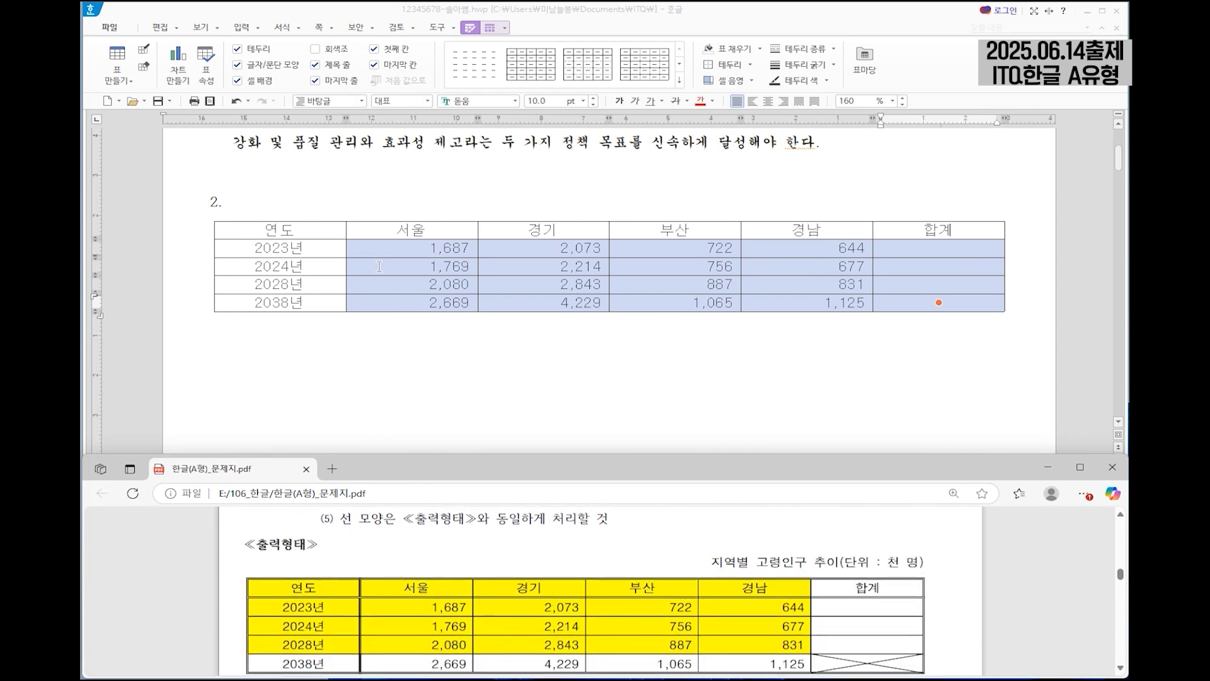
pyautogui.moveTo(279, 230); pyautogui.dragTo(833, 284)
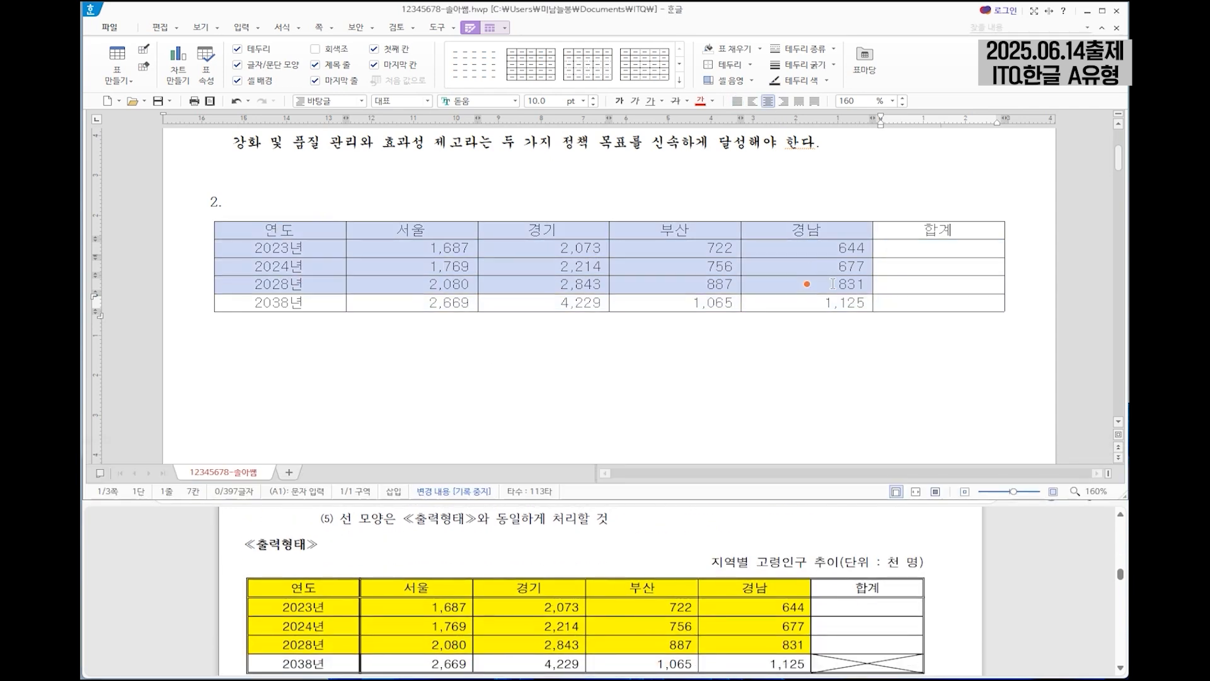
pyautogui.scroll(1, 698, 590)
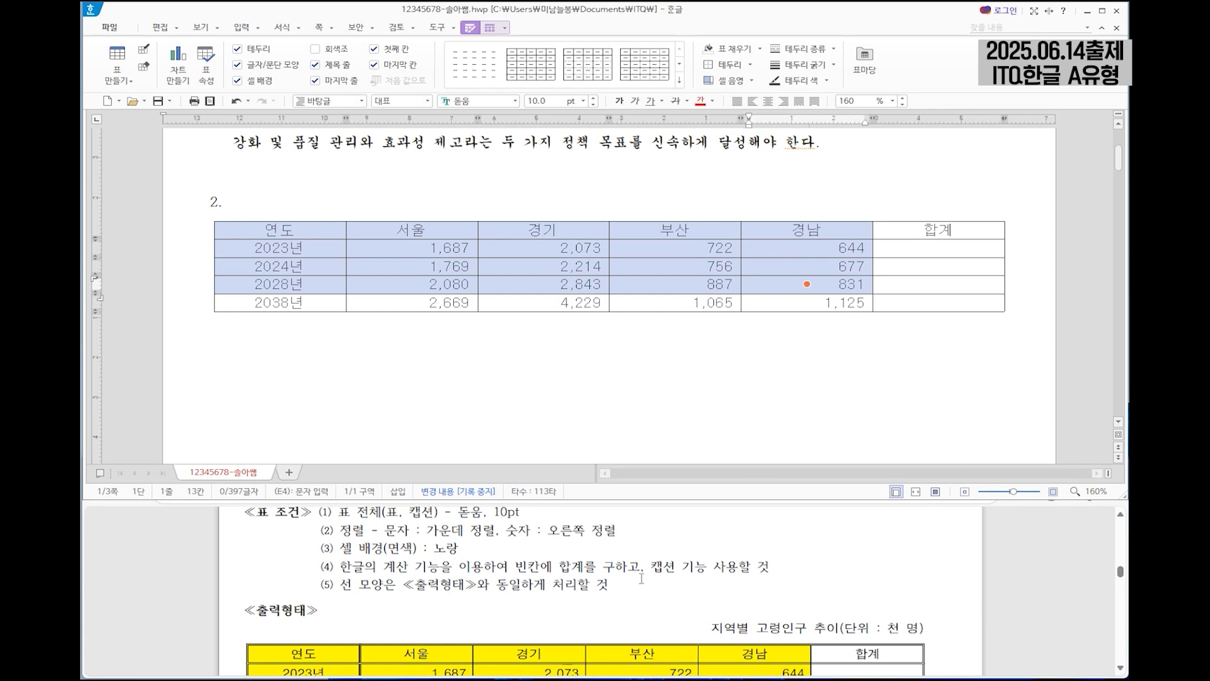
pyautogui.press('c')
pyautogui.click(442, 134)
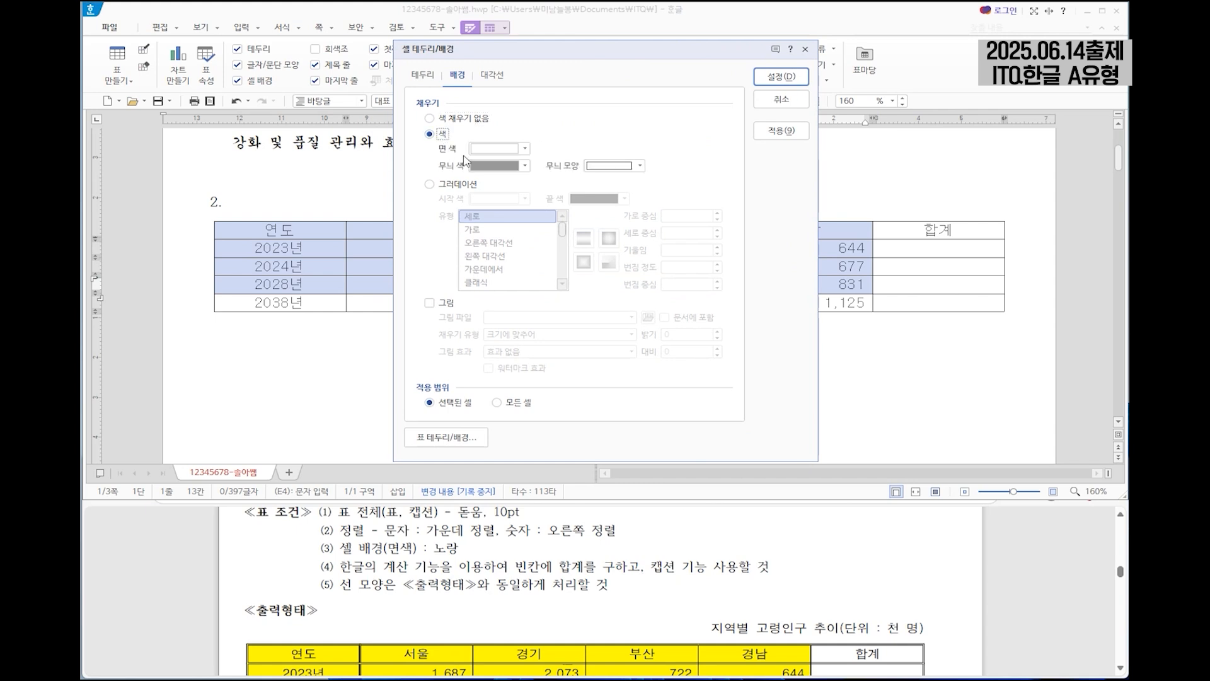
pyautogui.click(524, 148)
pyautogui.click(527, 279)
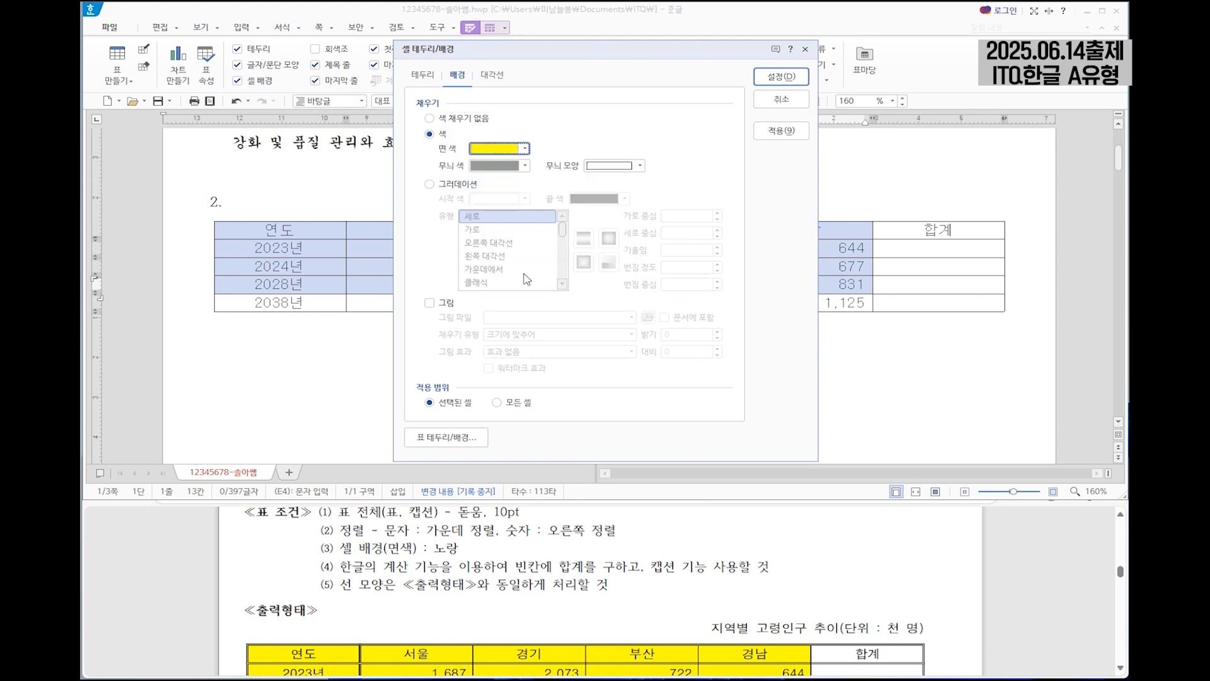
pyautogui.click(790, 77)
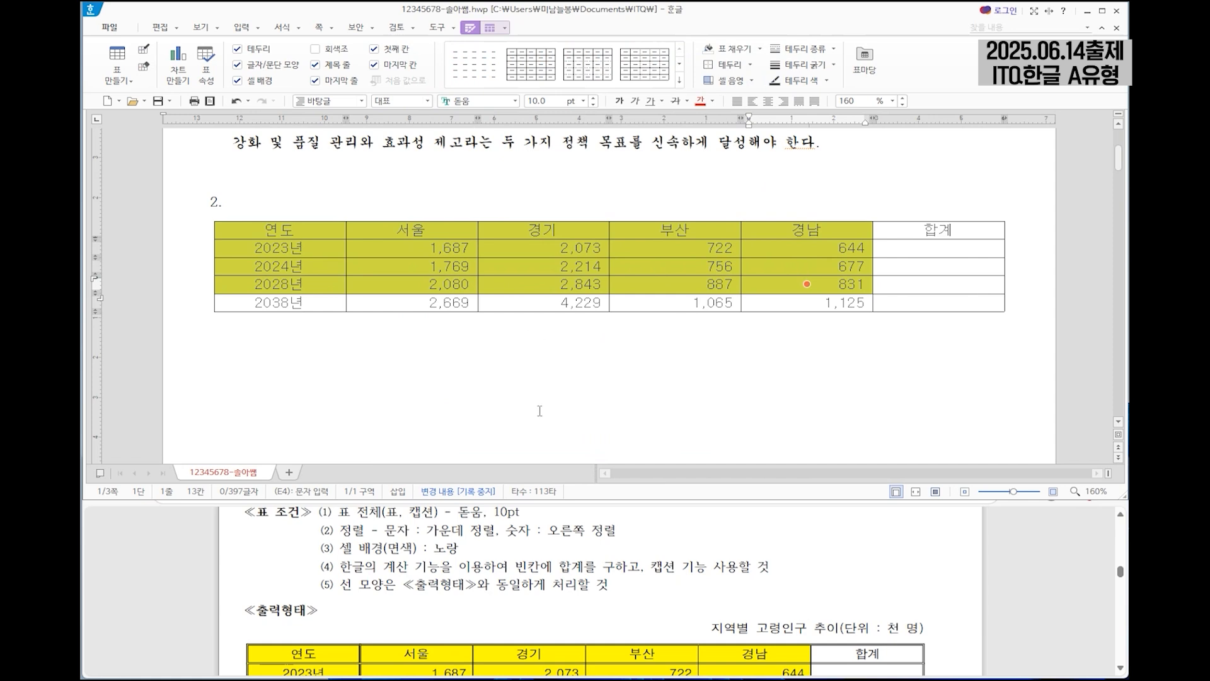
# Calculate the 합계 values for the 2023년, 2024년 and 2028년 rows with the block sum function.
pyautogui.moveTo(341, 566); pyautogui.dragTo(642, 567)
pyautogui.moveTo(446, 248); pyautogui.dragTo(951, 281)
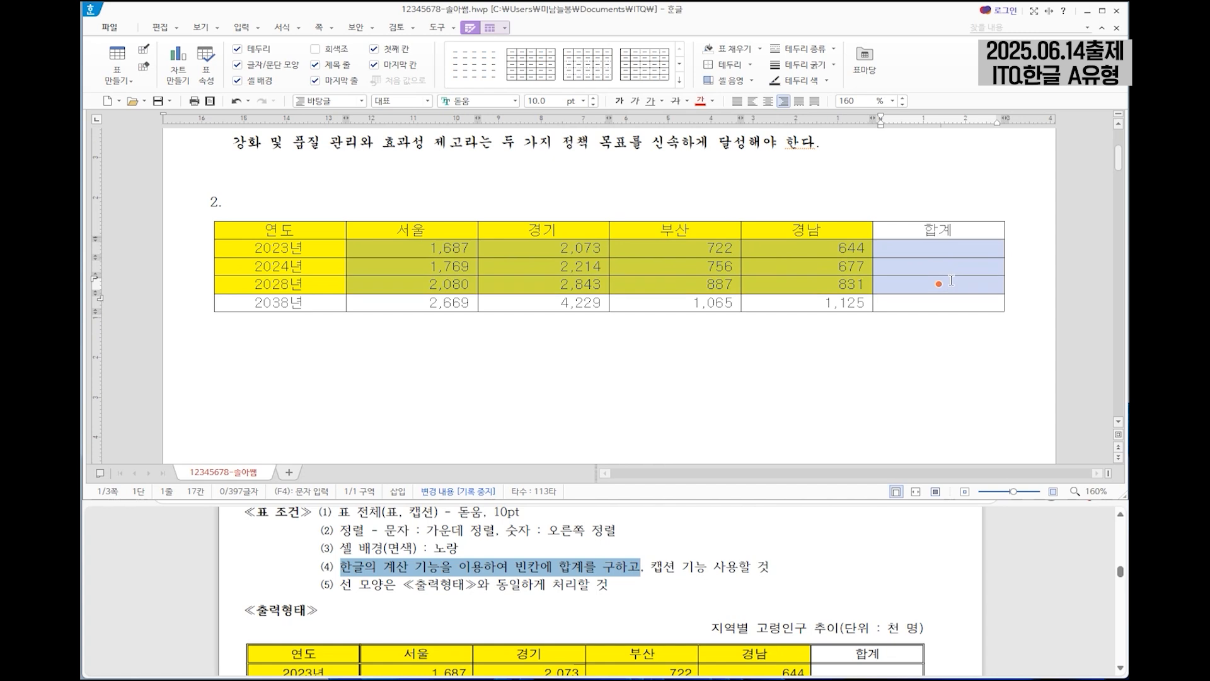
pyautogui.rightClick(906, 282)
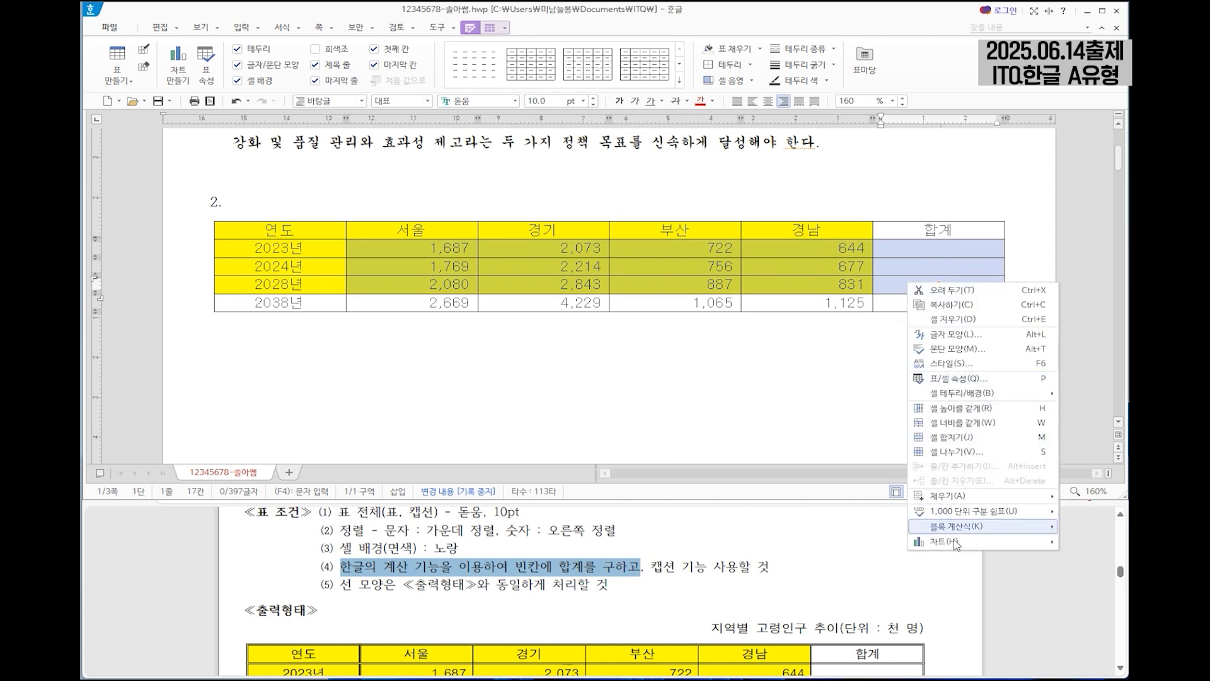
pyautogui.moveTo(966, 535)
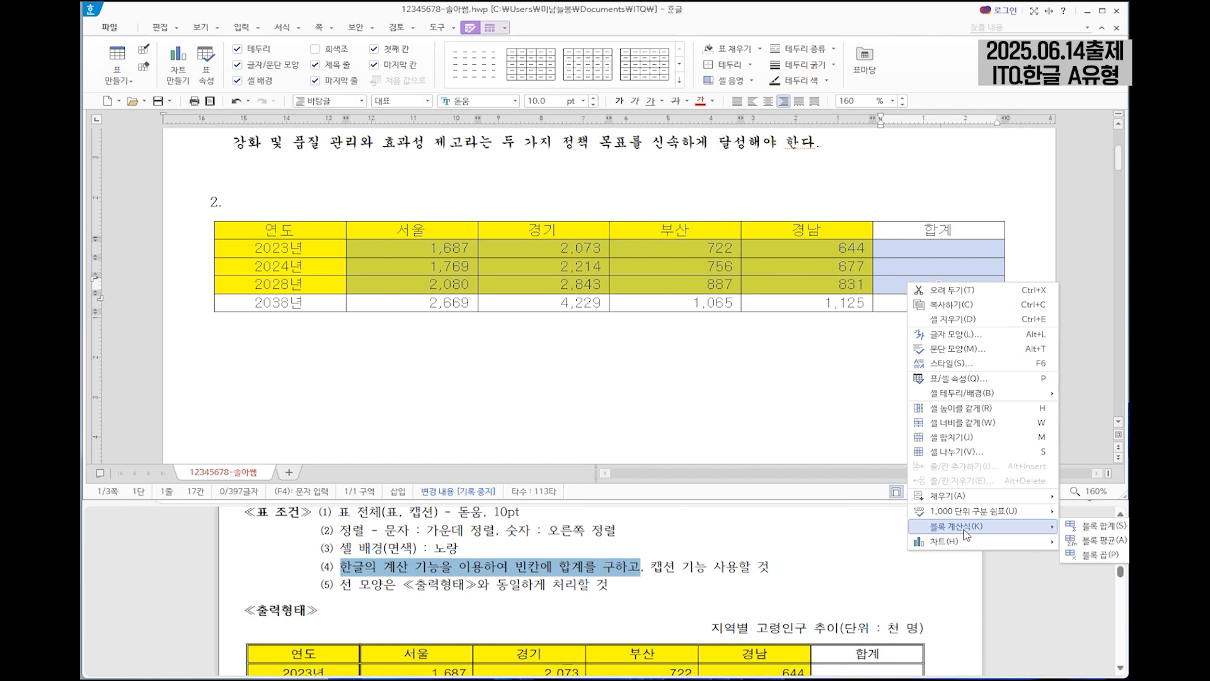
pyautogui.click(1102, 529)
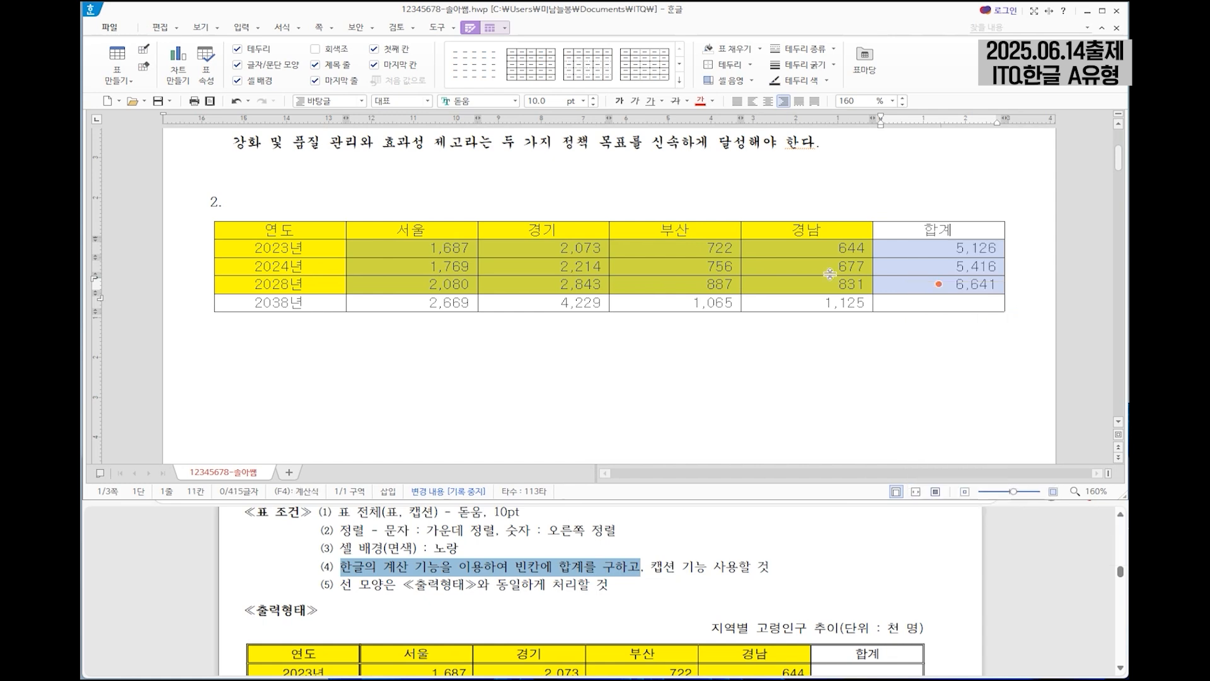
# Add a caption above the elderly population table.
pyautogui.moveTo(651, 566); pyautogui.dragTo(754, 568)
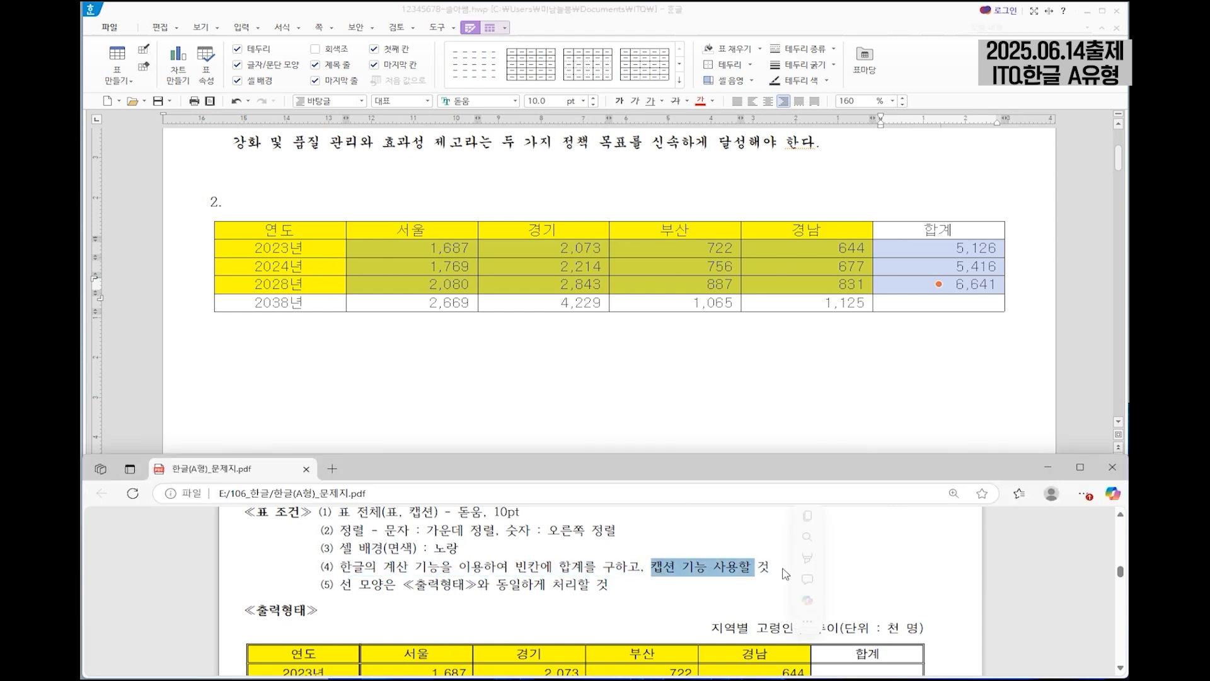
pyautogui.scroll(-1, 718, 572)
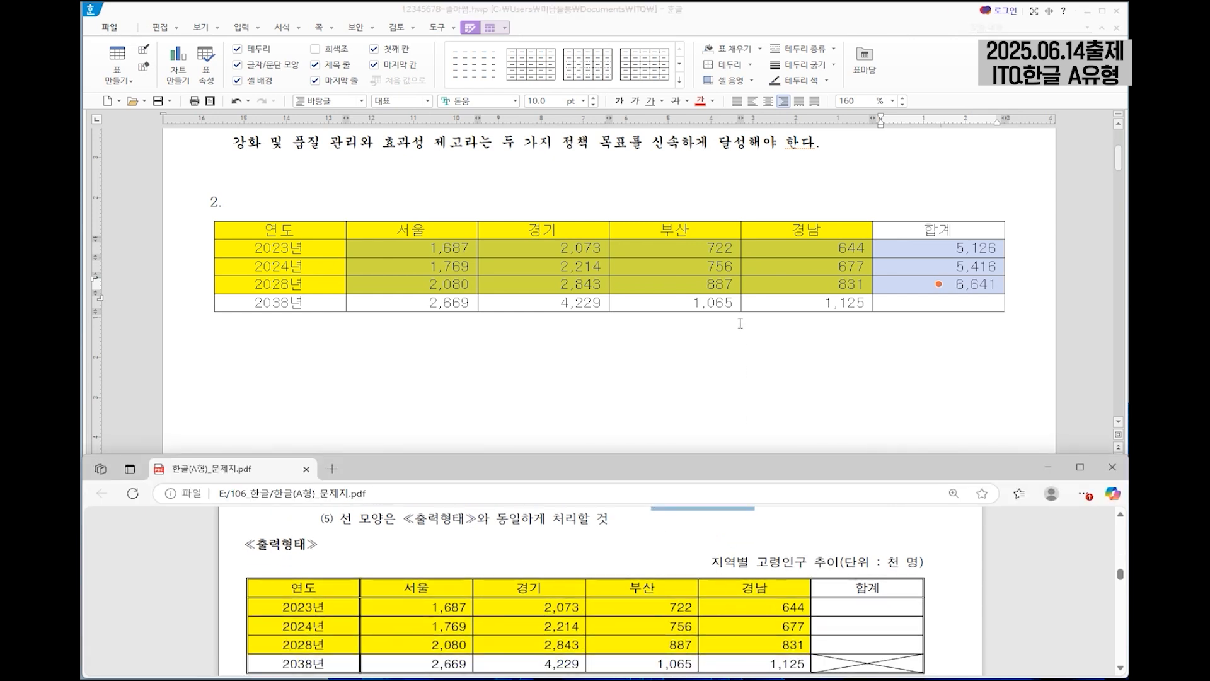
pyautogui.click(723, 226)
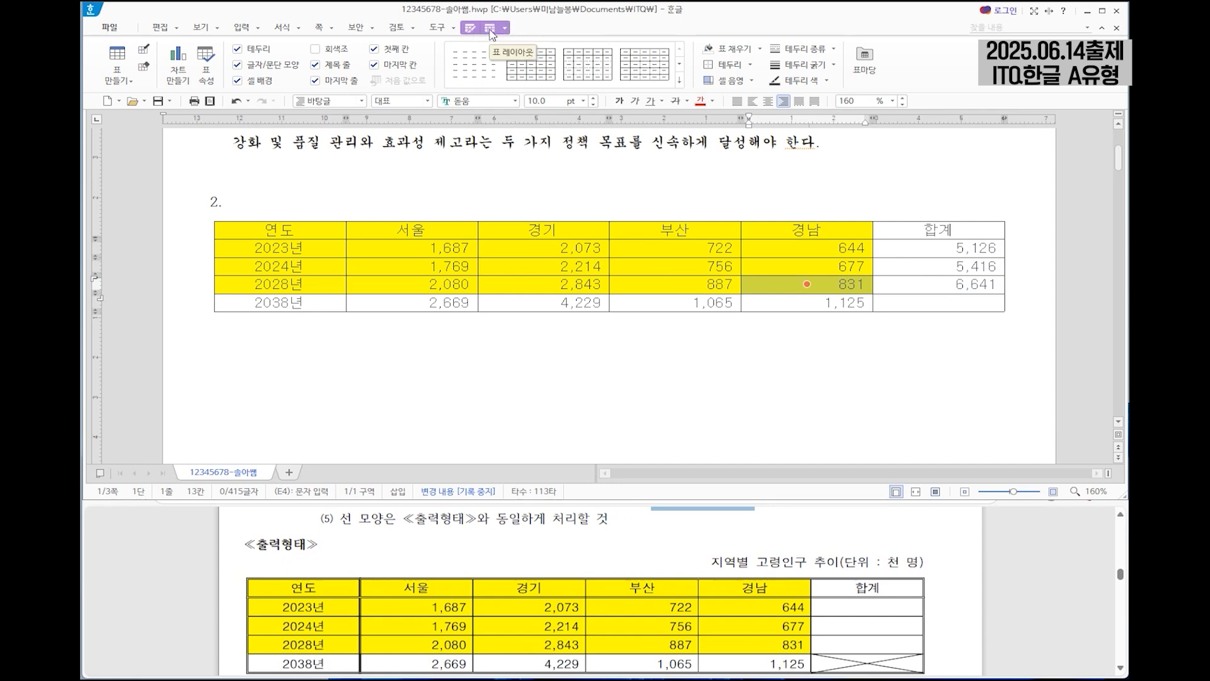
pyautogui.click(490, 29)
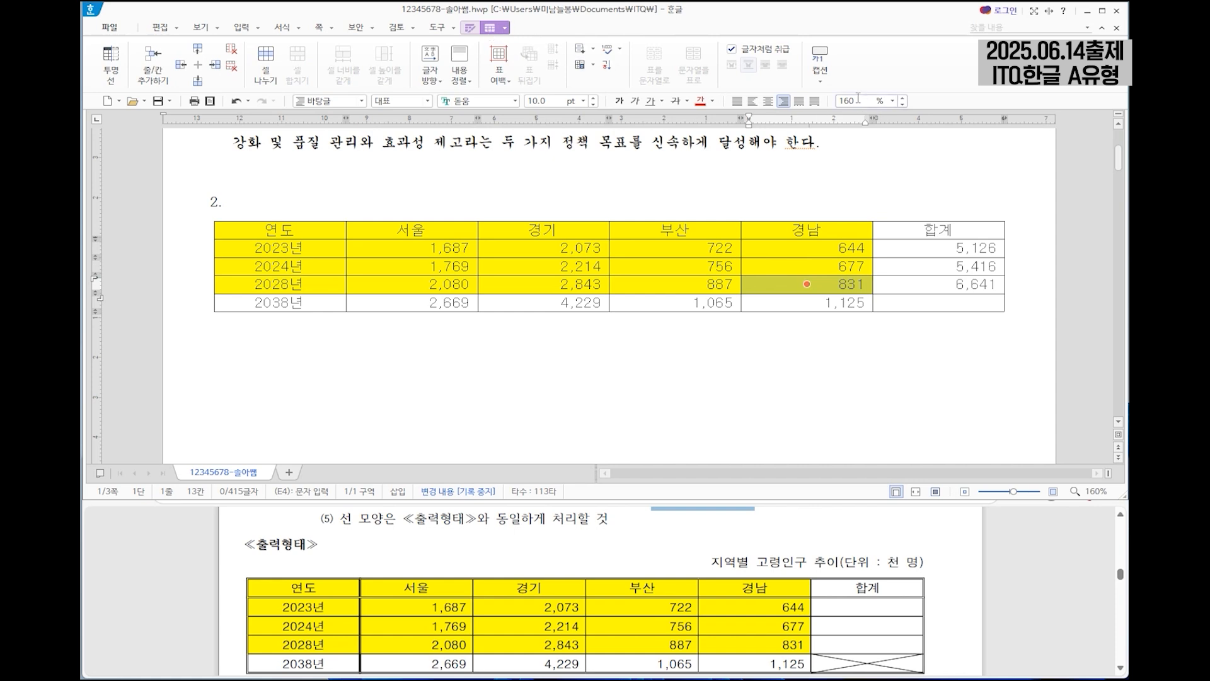
pyautogui.click(820, 80)
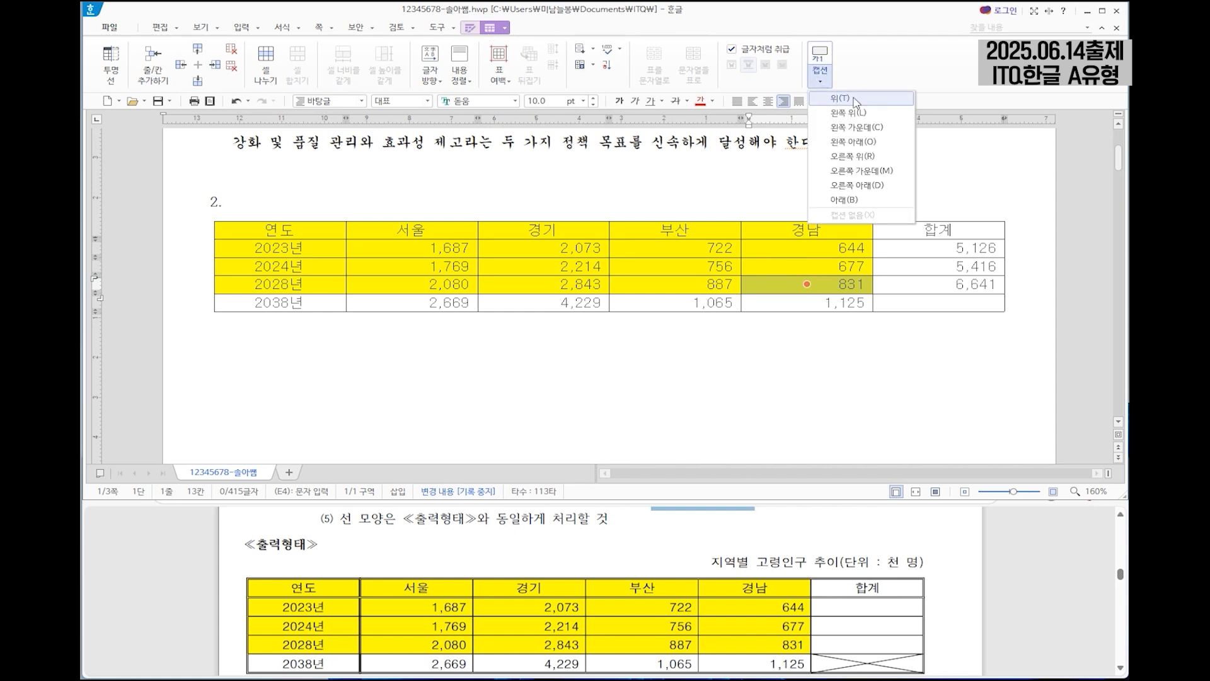
pyautogui.click(838, 98)
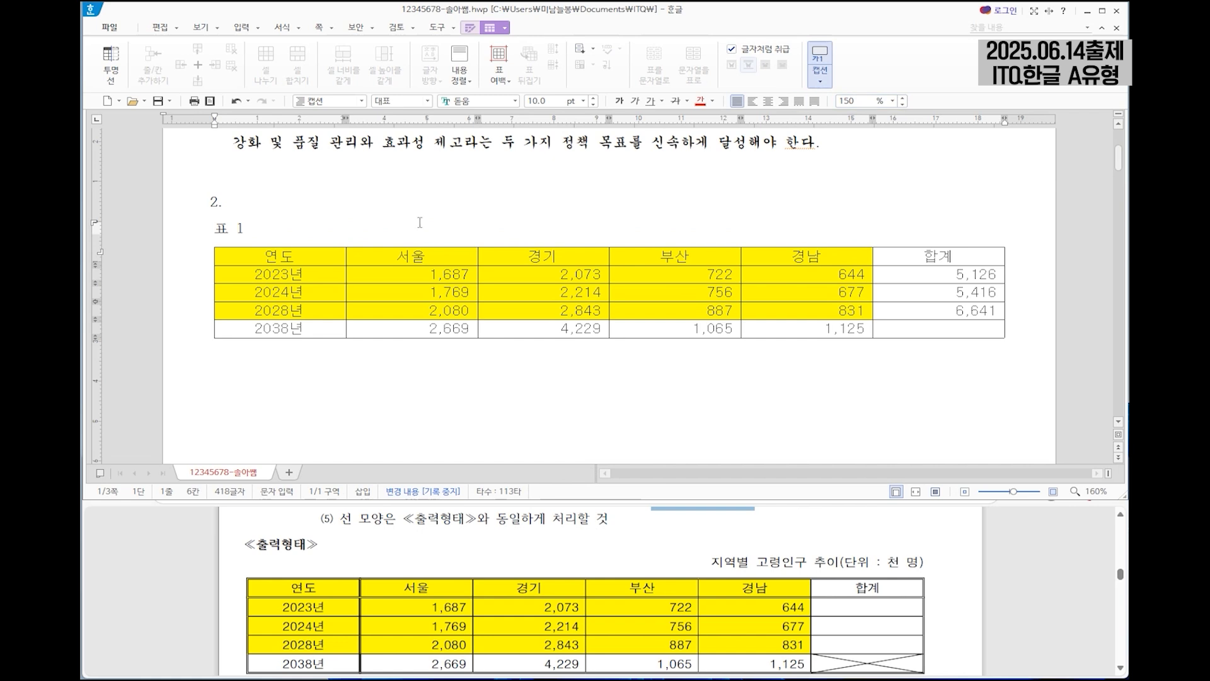
# Replace the default caption text with "지역별 고령인구 추이(단위 : 천 명)".
pyautogui.moveTo(252, 230); pyautogui.dragTo(219, 230)
pyautogui.rightClick(218, 229)
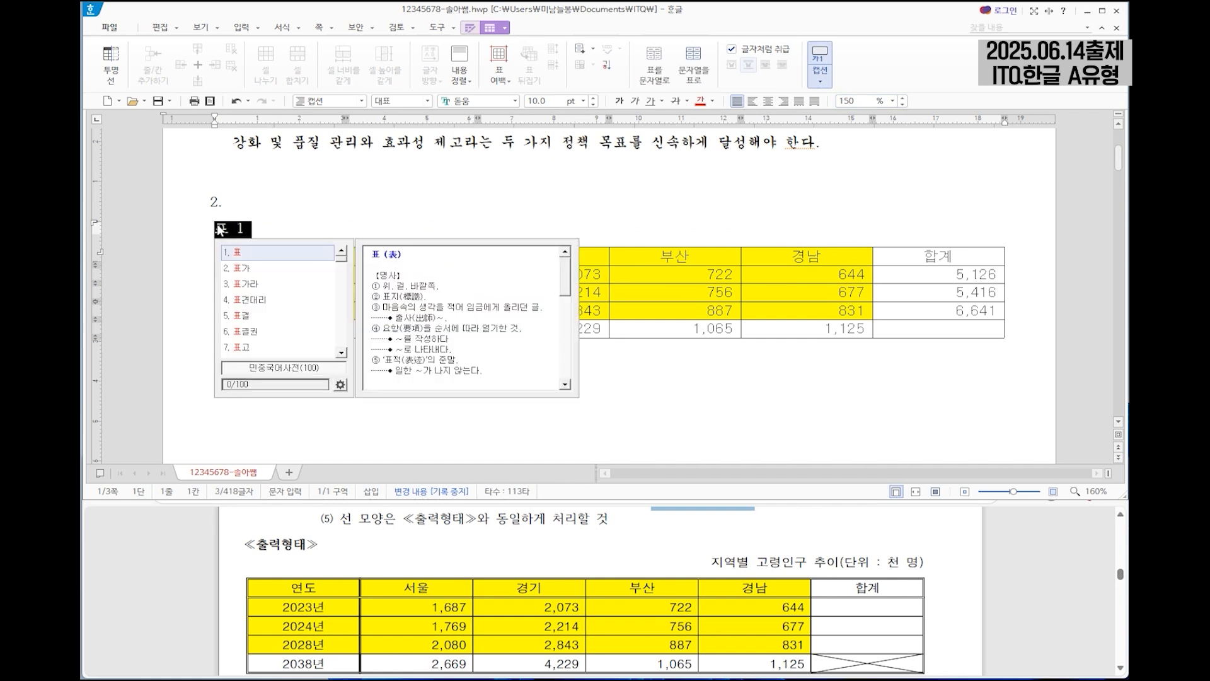
pyautogui.press('Delete')
pyautogui.write('지역별 고령인구 추이(단ㅇ')
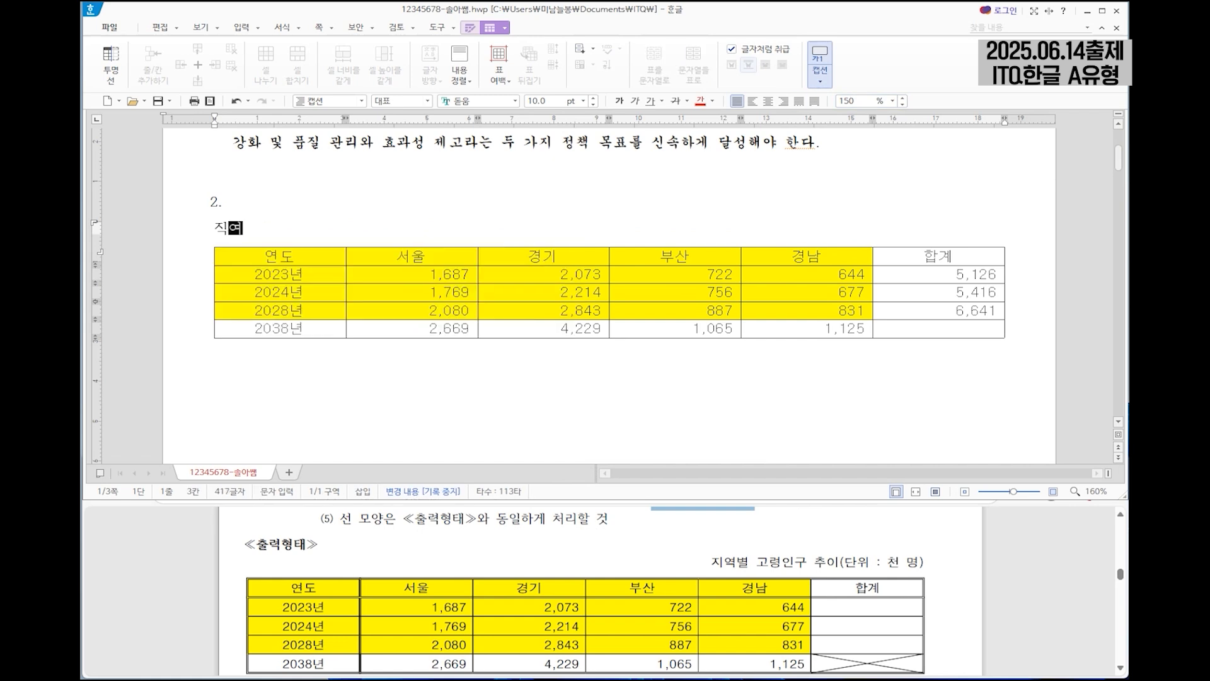
pyautogui.write('위 : 천 명)')
# Format the table caption in 돋움 at 10 pt and align it to the right.
pyautogui.hotkey('shift', 'Home')
pyautogui.scroll(3, 482, 567)
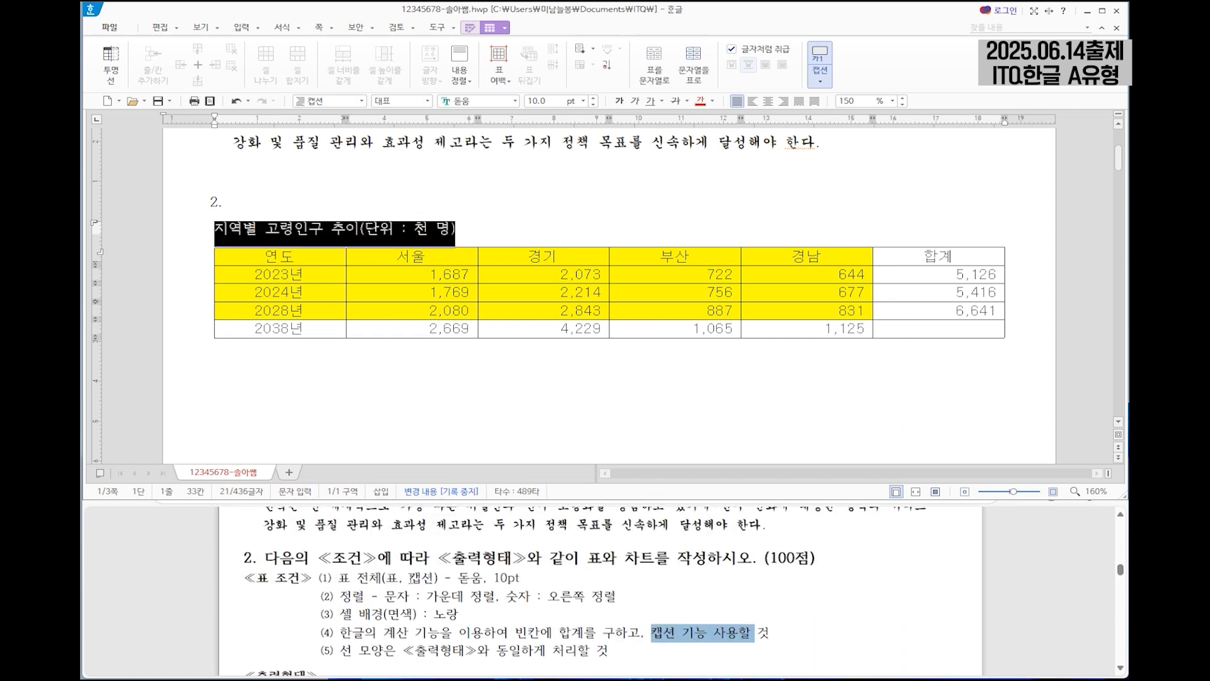
pyautogui.click(482, 101)
pyautogui.press('Return')
pyautogui.click(555, 101)
pyautogui.write('10')
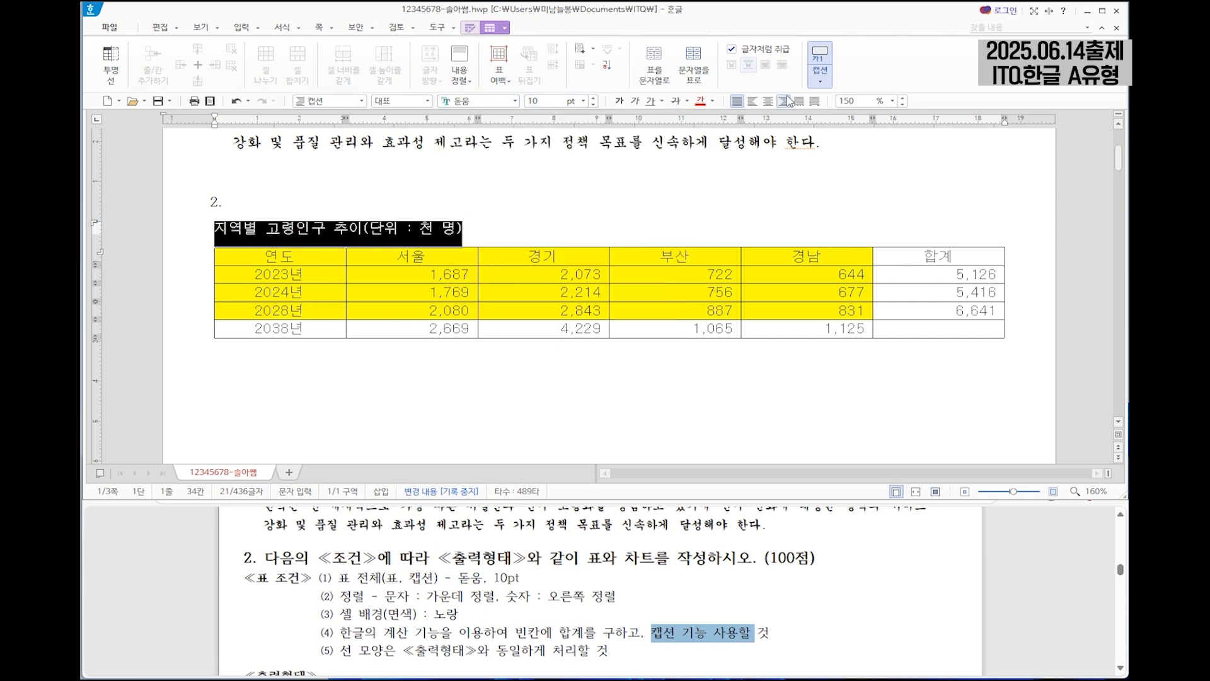
pyautogui.click(784, 101)
# Apply a double-line outer border around the whole elderly population table, following the line shapes in the exam's sample output.
pyautogui.scroll(-2, 788, 603)
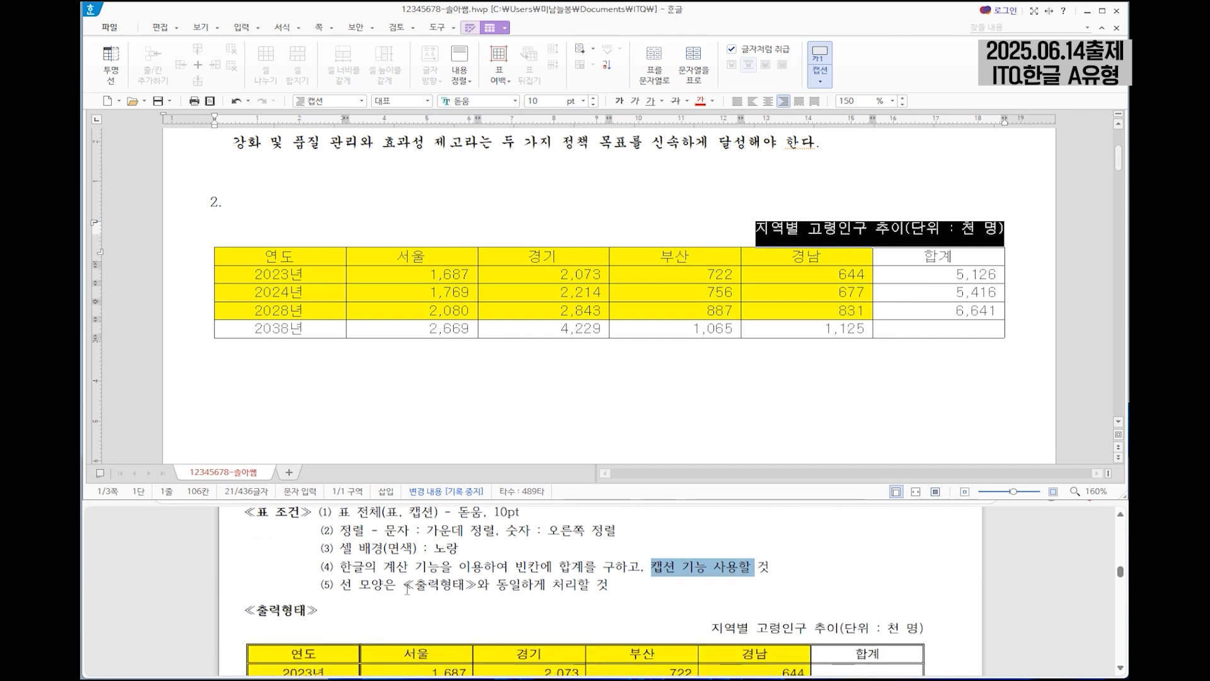
pyautogui.moveTo(325, 587); pyautogui.dragTo(475, 590)
pyautogui.click(469, 592)
pyautogui.scroll(-4, 469, 590)
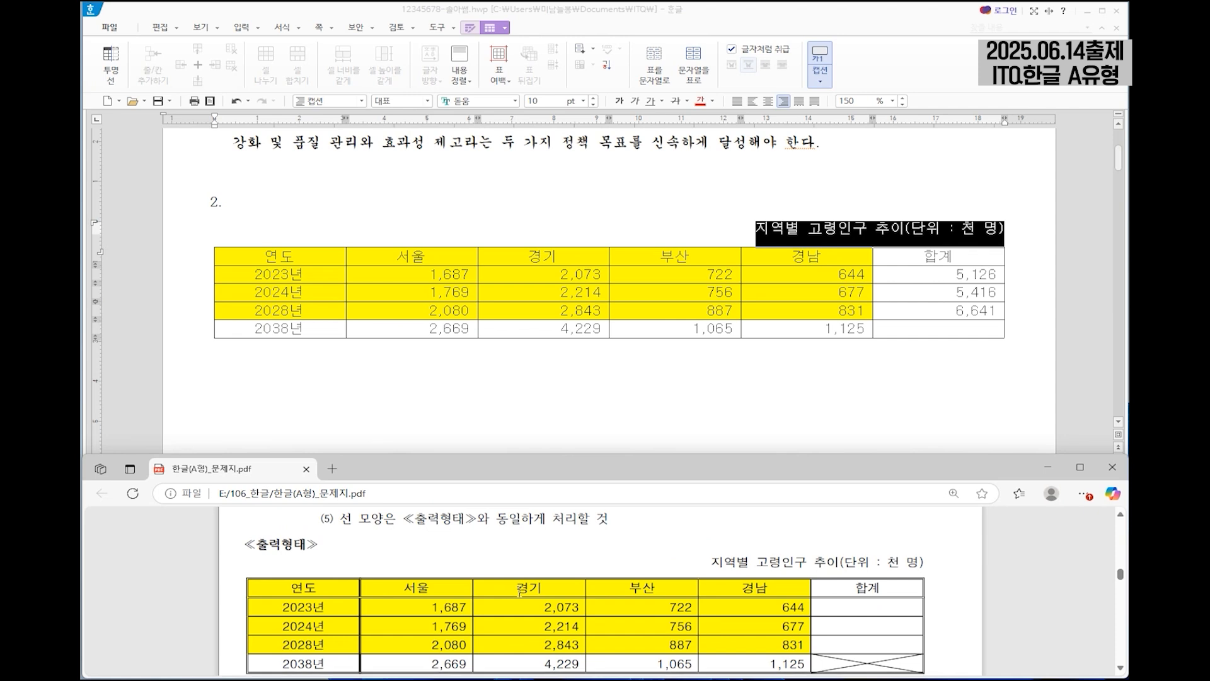
pyautogui.scroll(2, 370, 588)
pyautogui.moveTo(304, 258); pyautogui.dragTo(937, 327)
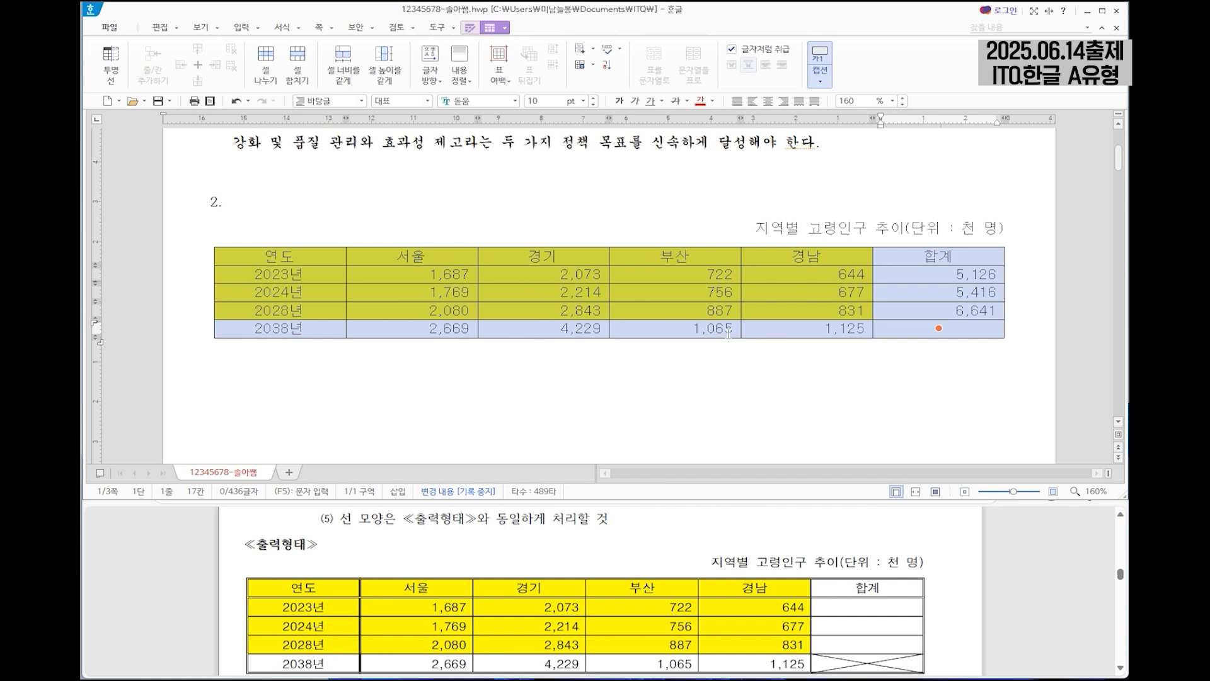
pyautogui.press('l')
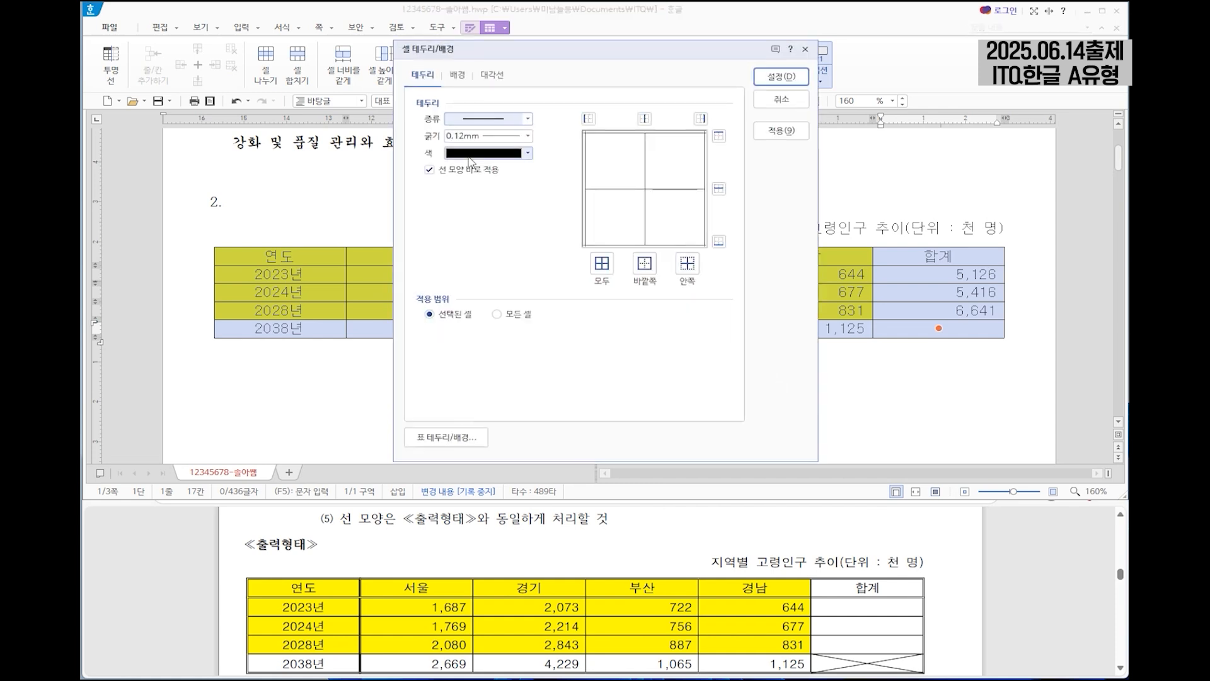
pyautogui.click(527, 118)
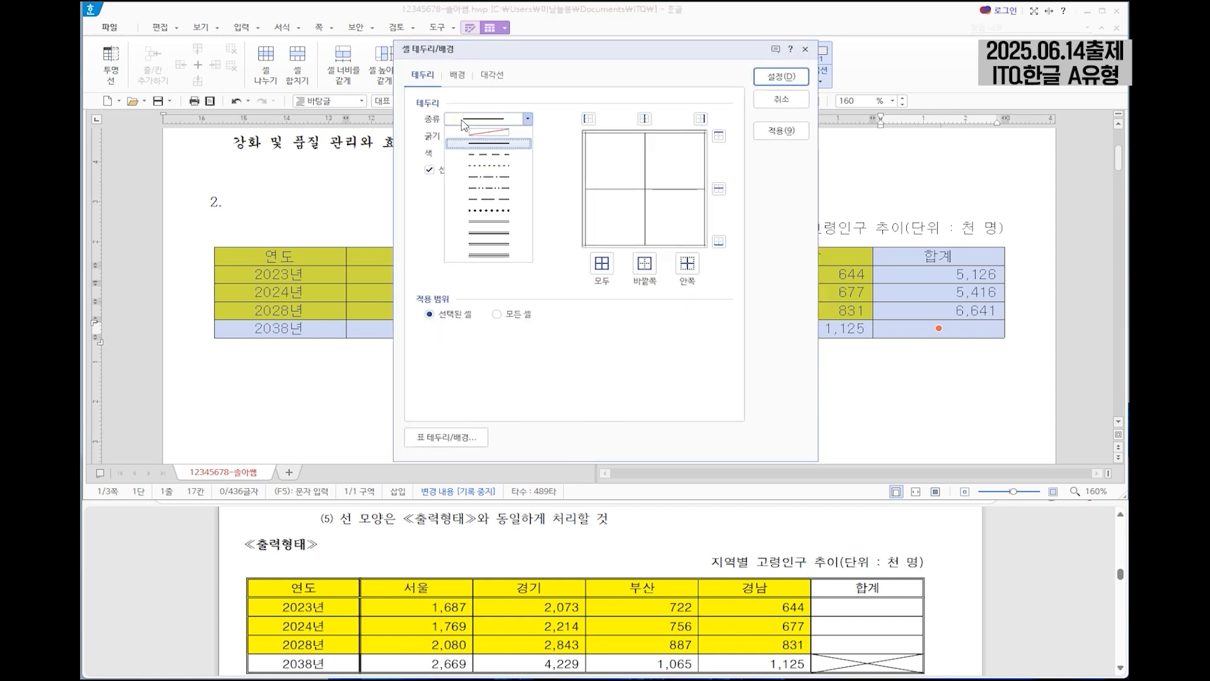
pyautogui.click(495, 224)
pyautogui.click(645, 268)
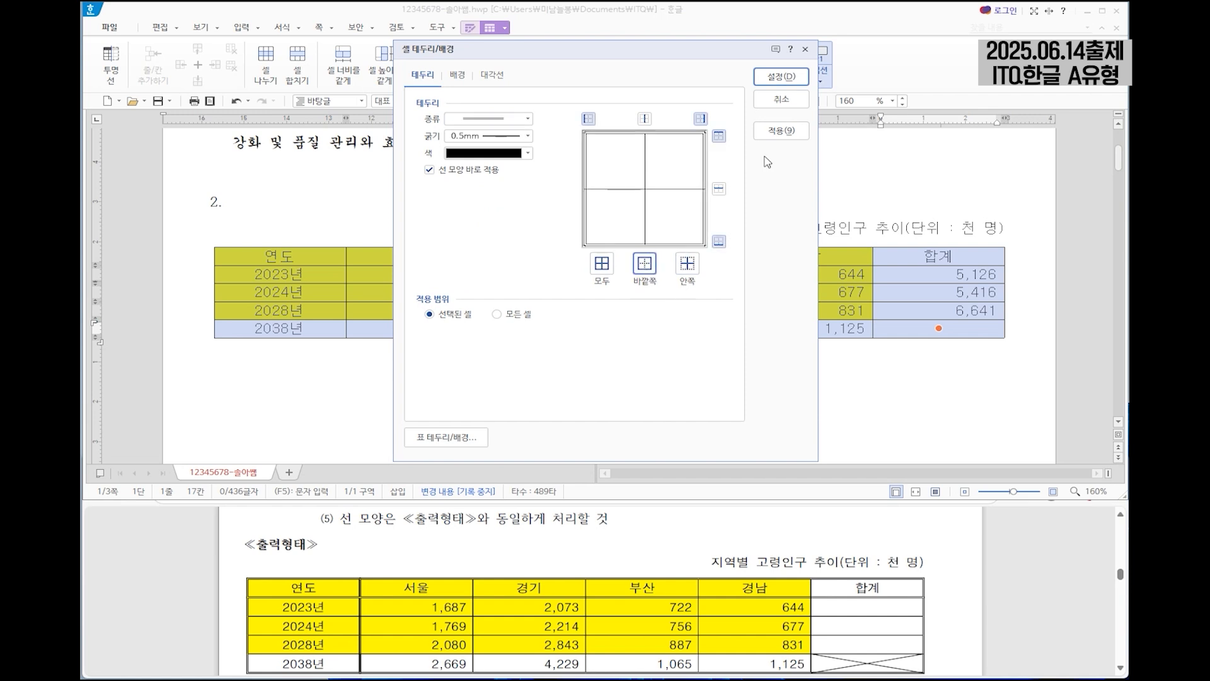
pyautogui.click(783, 80)
# Apply a double-line bottom border to the table's header row, from 연도 to 합계.
pyautogui.moveTo(300, 257); pyautogui.dragTo(919, 255)
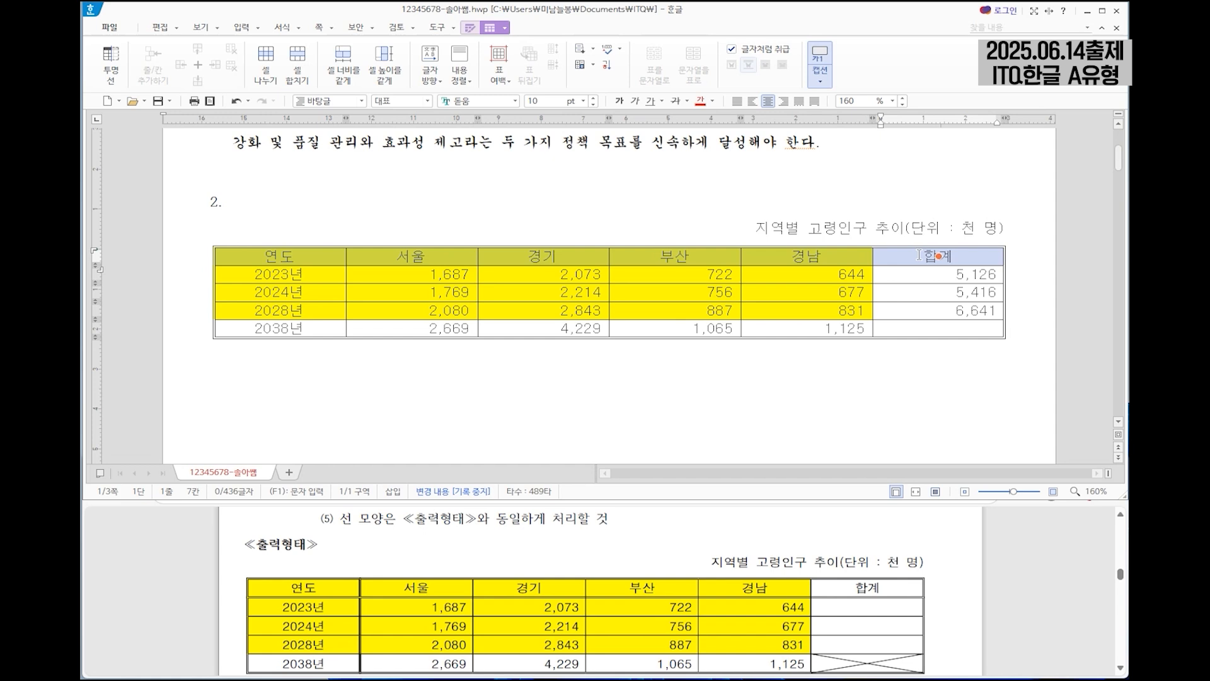
pyautogui.press('l')
pyautogui.click(498, 119)
pyautogui.click(490, 229)
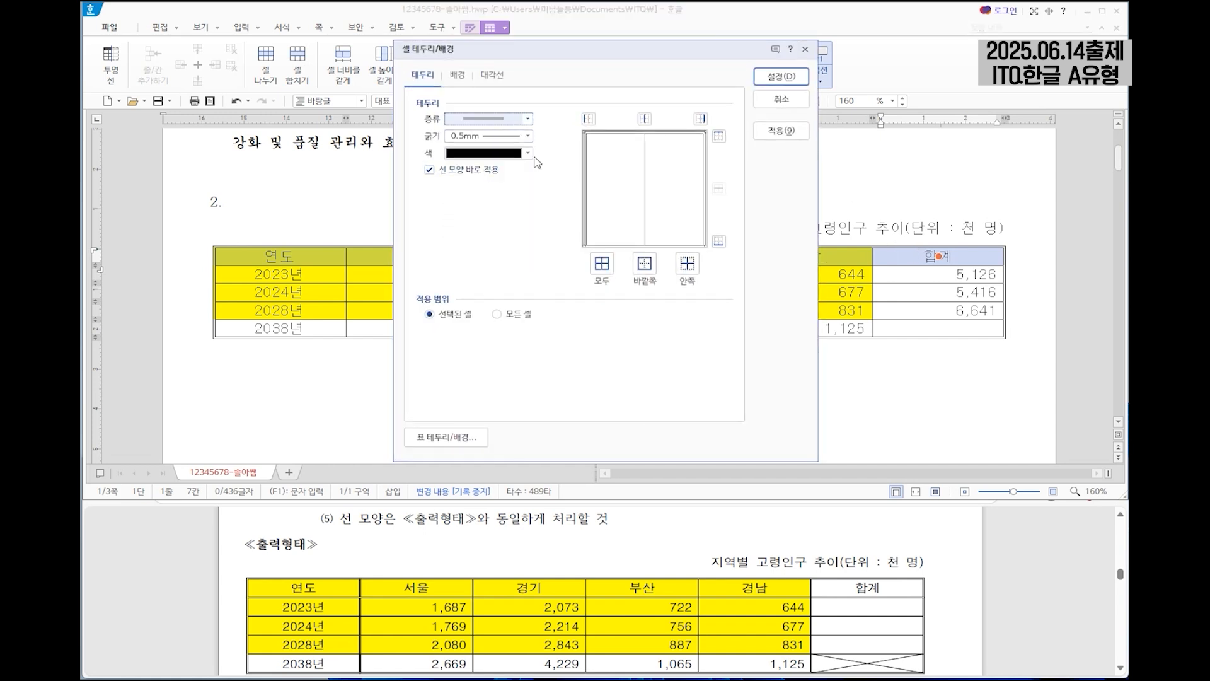
pyautogui.click(719, 242)
pyautogui.click(781, 77)
# Apply a double-line right border to the 연도 column, from the header down to 2038년.
pyautogui.moveTo(314, 259); pyautogui.dragTo(322, 335)
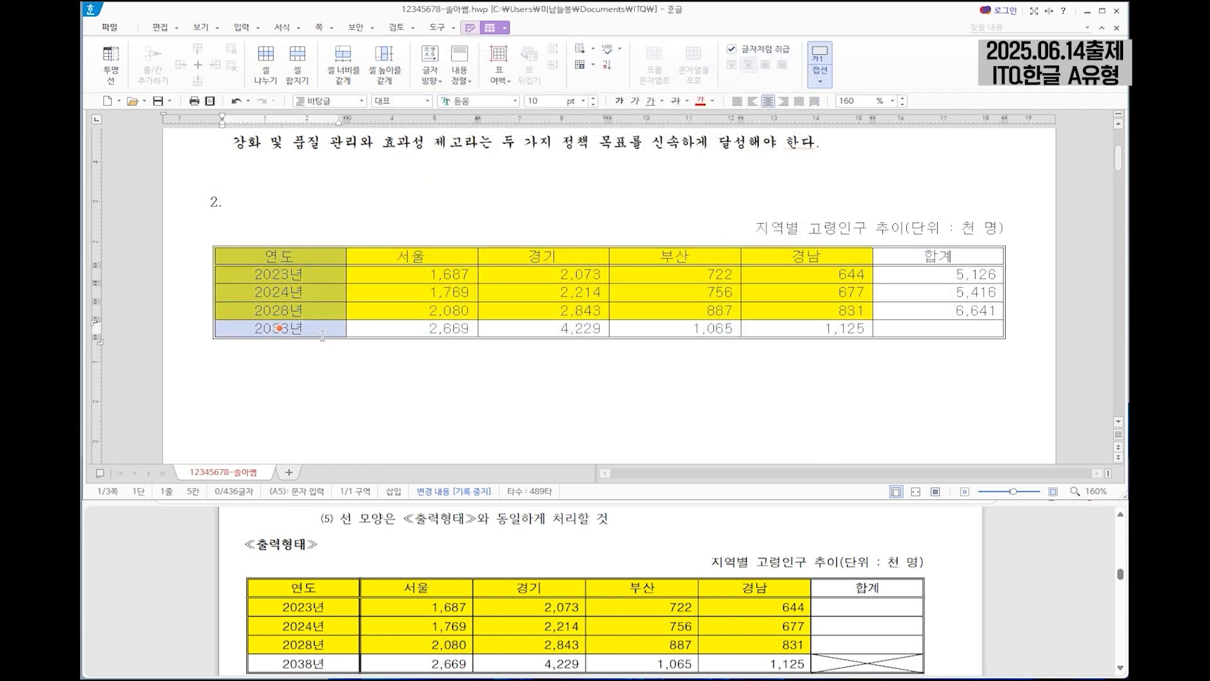
pyautogui.press('l')
pyautogui.click(528, 118)
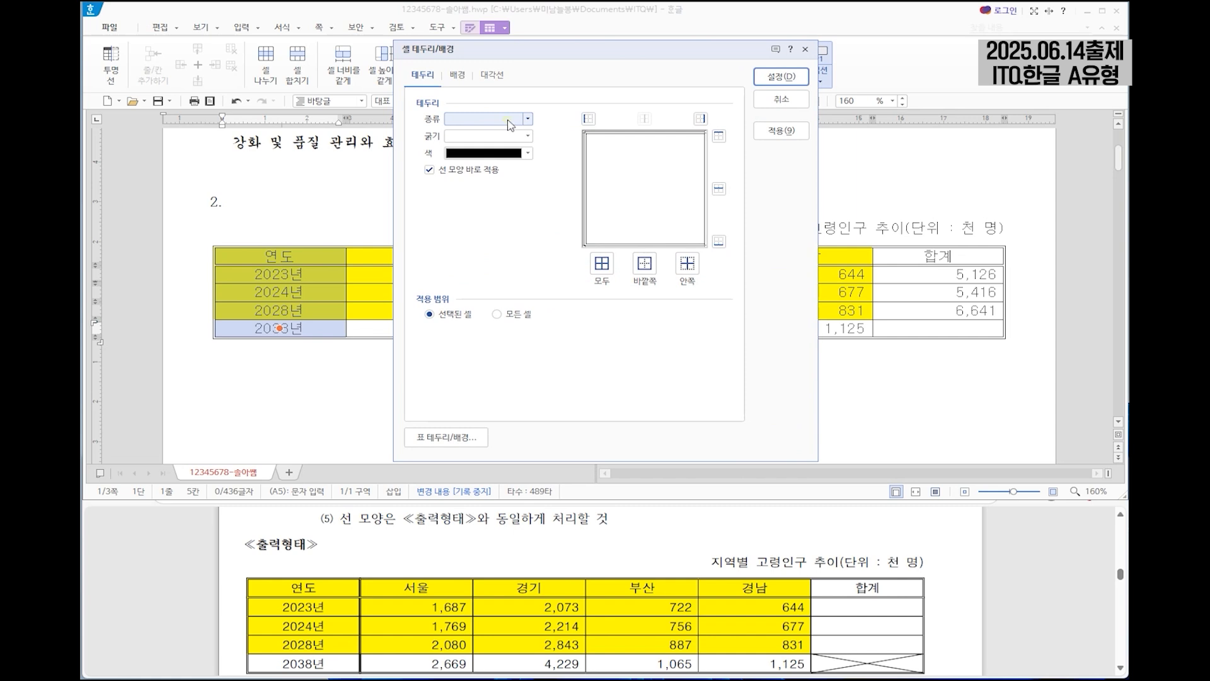
pyautogui.click(494, 221)
pyautogui.click(700, 119)
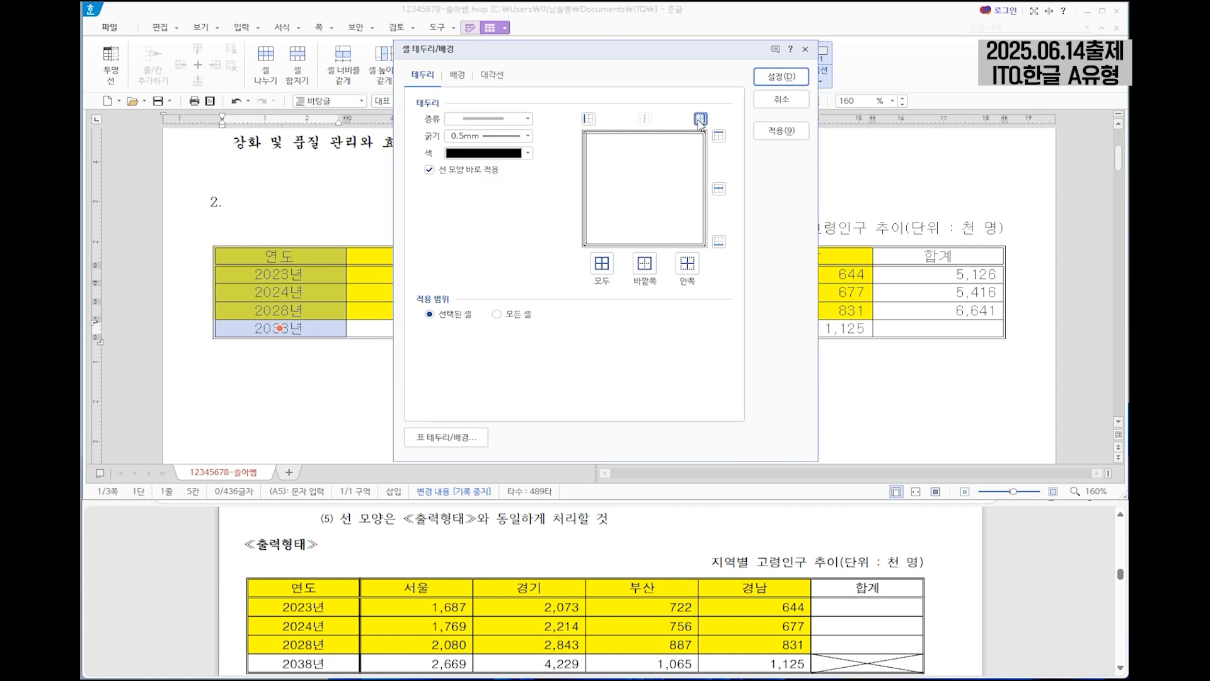
pyautogui.click(784, 81)
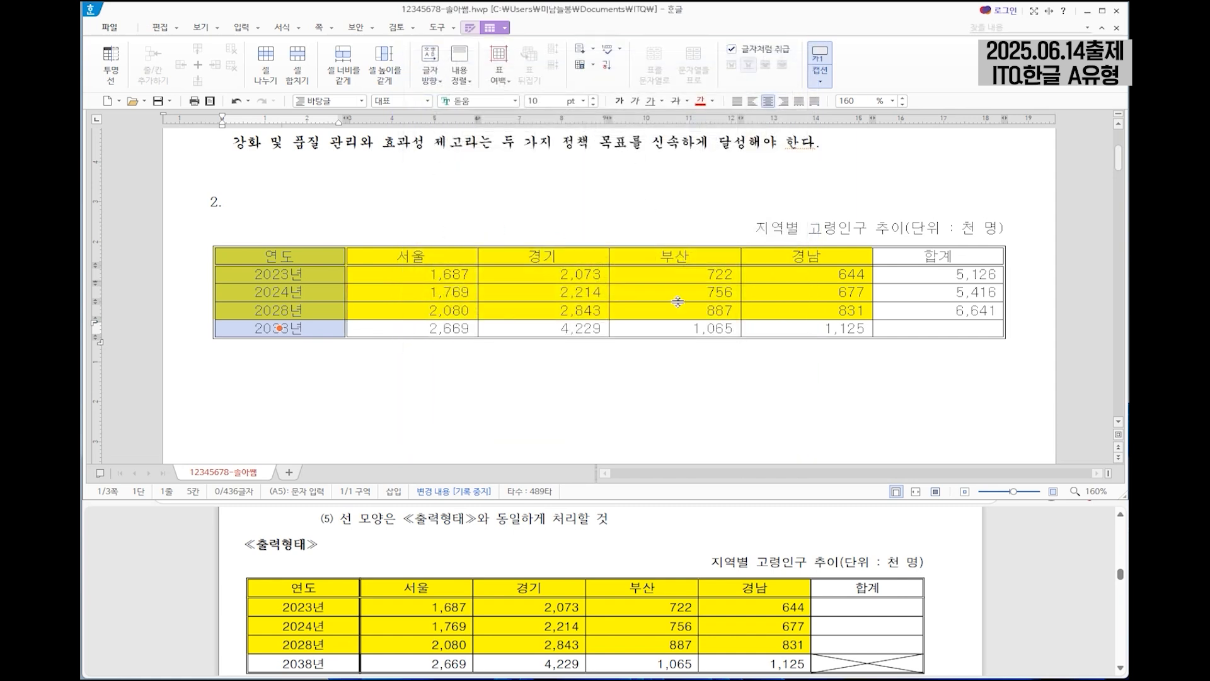
# Cross out the empty 합계 cell in the 2038년 row with both diagonal lines.
pyautogui.click(939, 328)
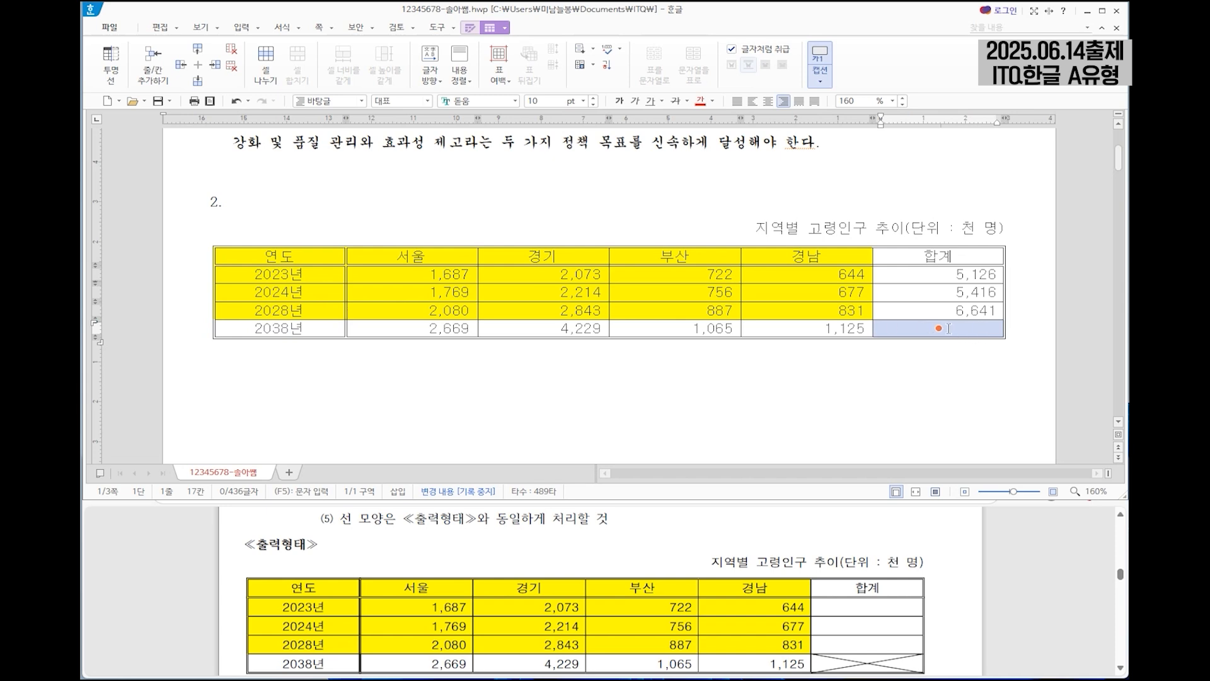
pyautogui.press('l')
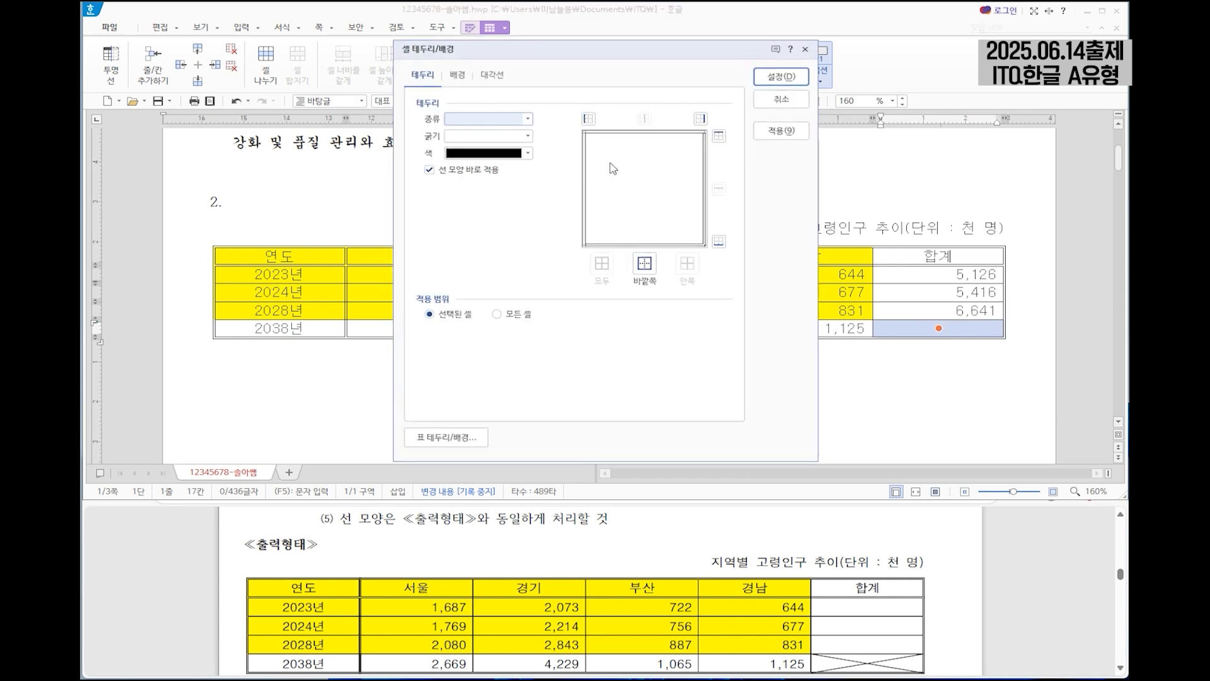
pyautogui.click(495, 77)
pyautogui.click(450, 187)
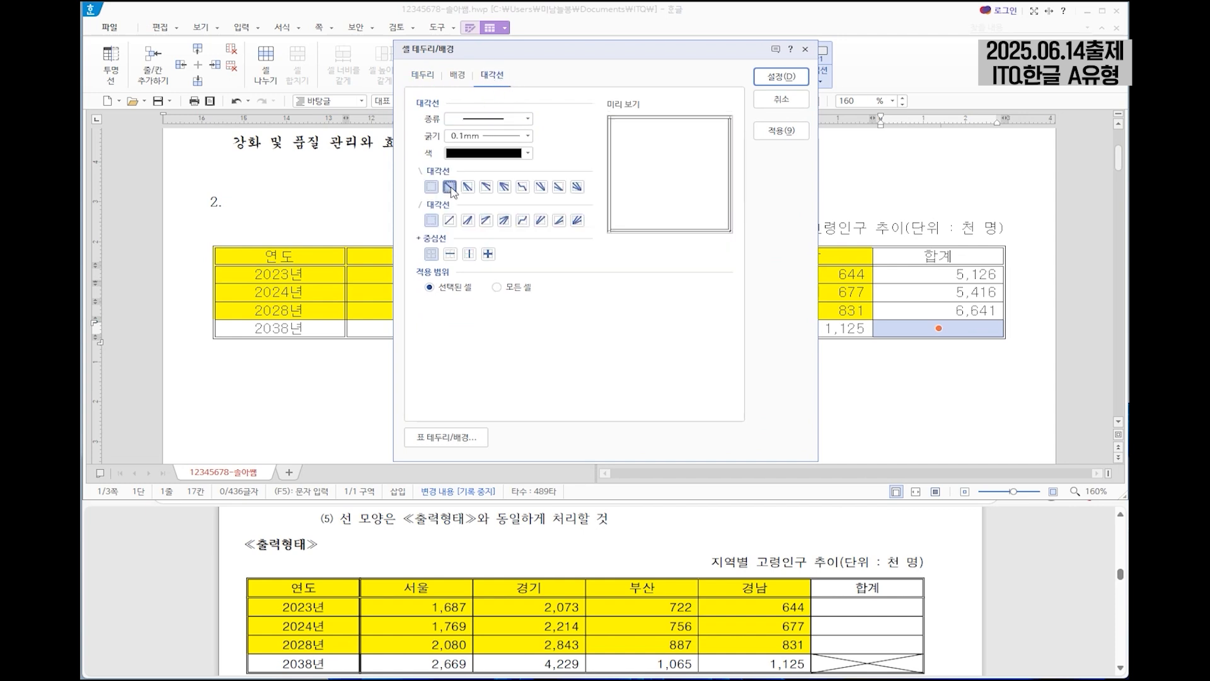
pyautogui.click(450, 220)
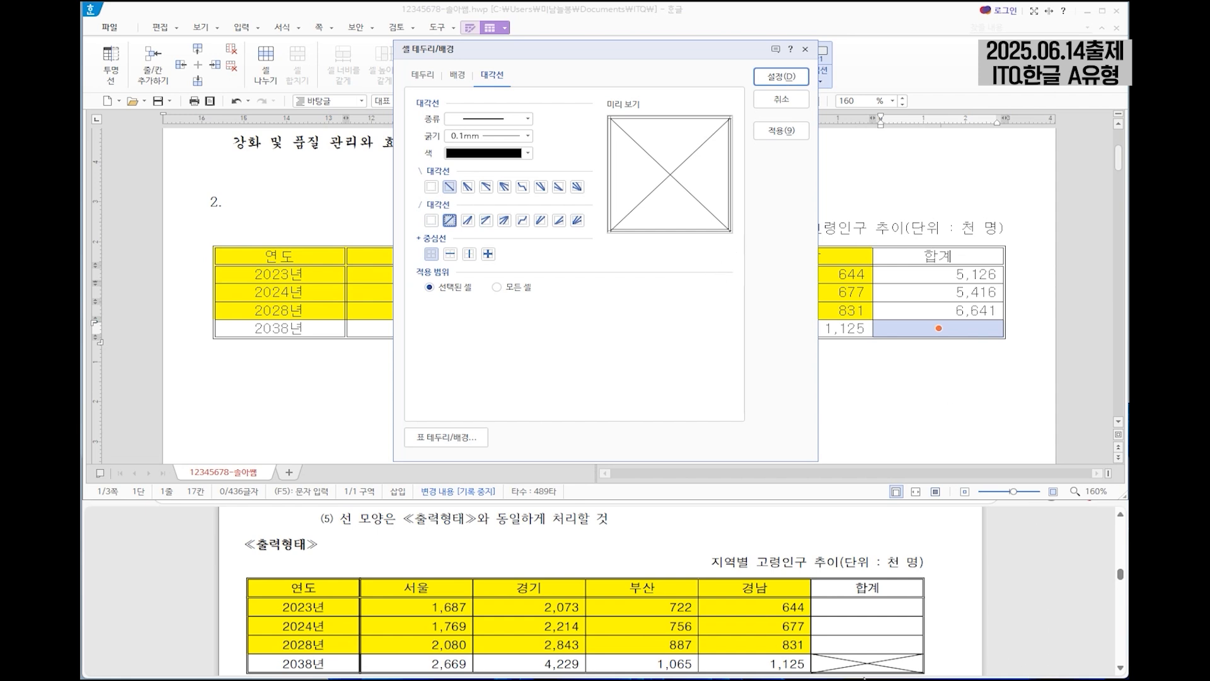
pyautogui.click(782, 77)
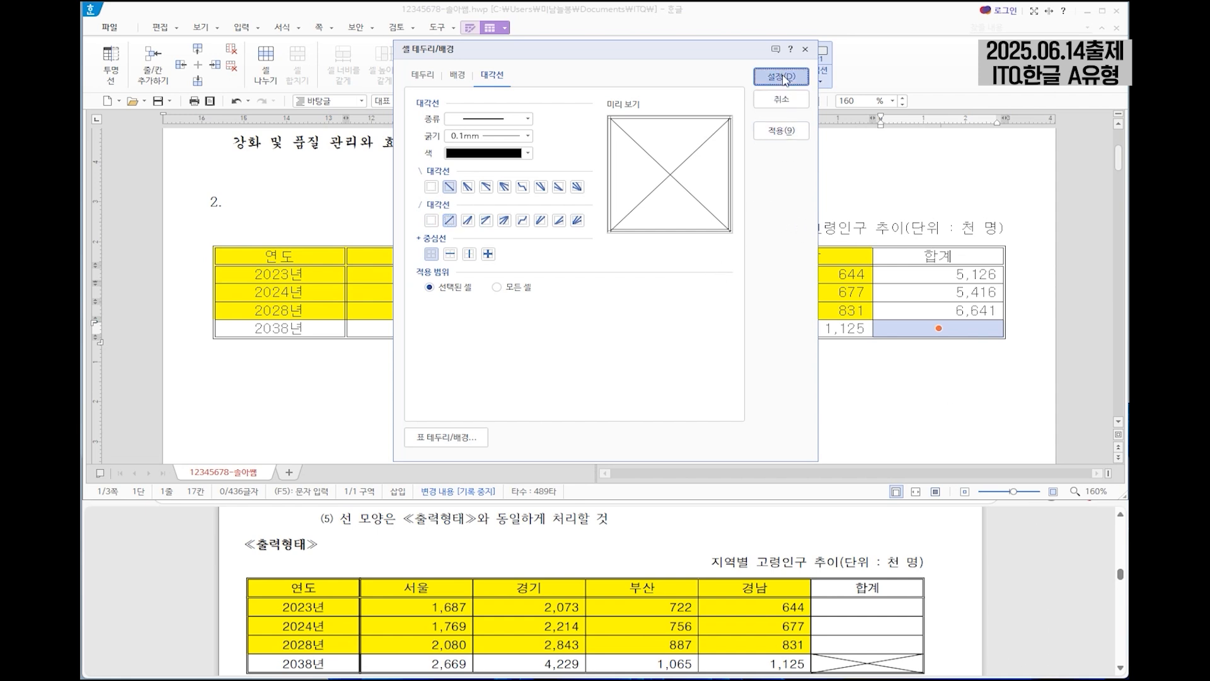
# Insert a clustered column chart (묶은 세로 막대형) from the 연도 to 경남 columns, header through 2028년, and close its data editor.
pyautogui.scroll(-5, 624, 570)
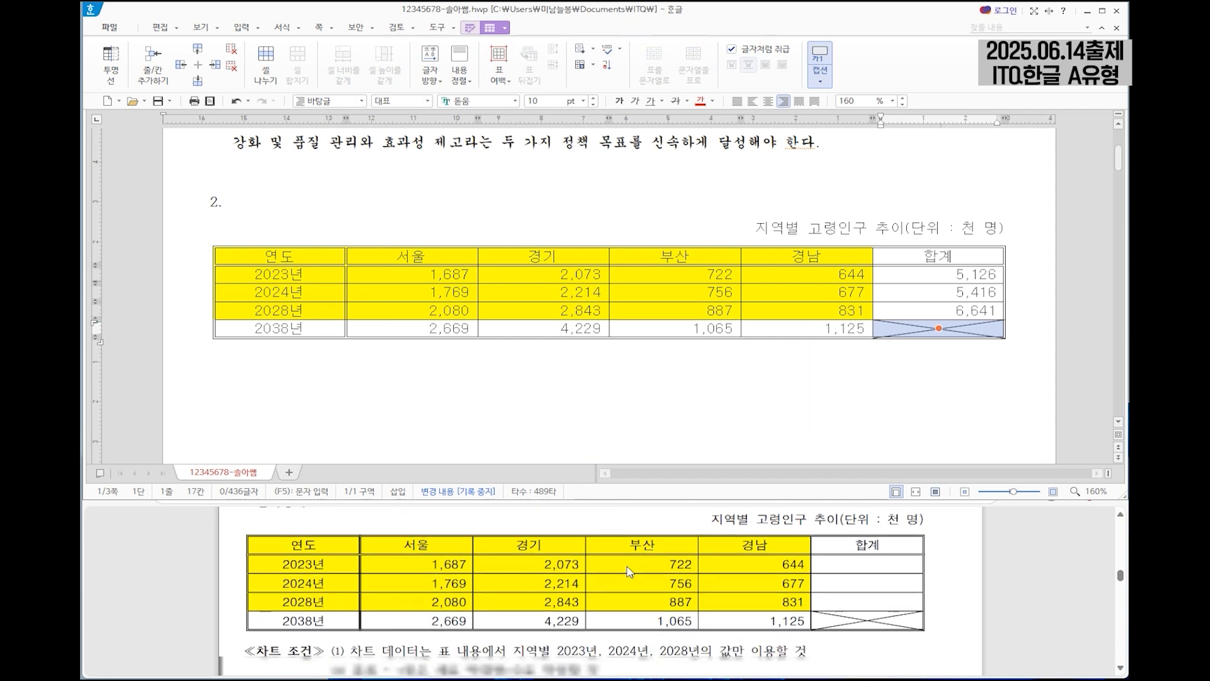
pyautogui.scroll(2, 629, 557)
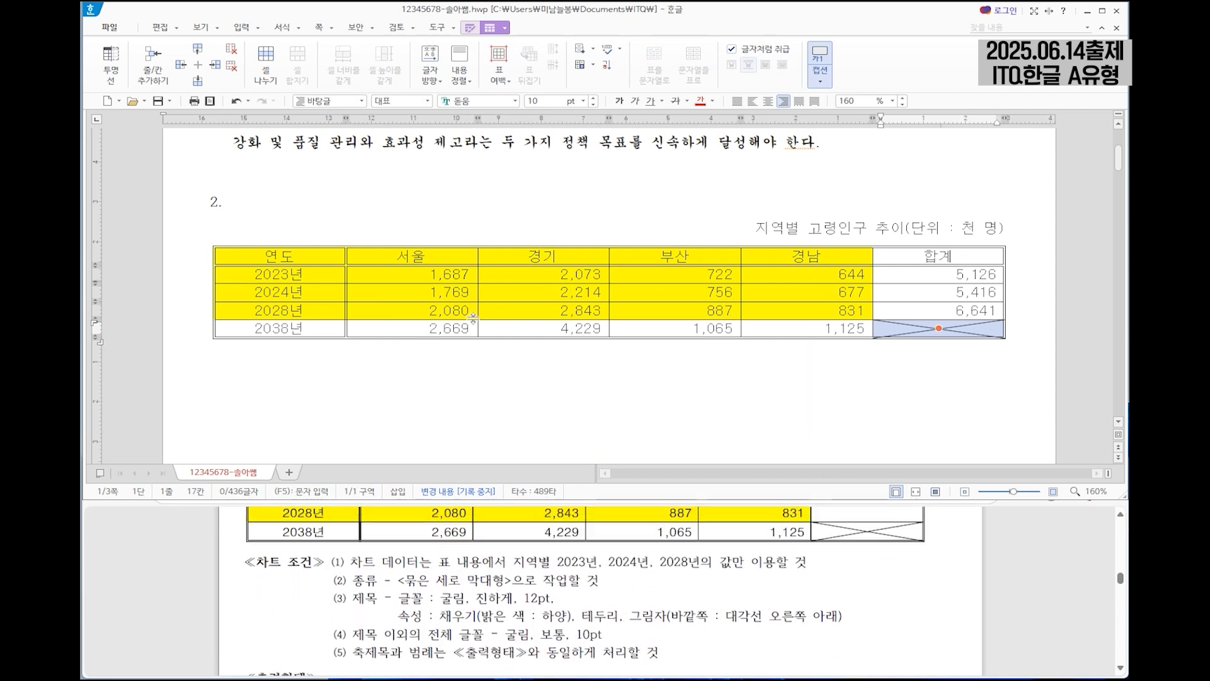
pyautogui.moveTo(302, 256); pyautogui.dragTo(804, 306)
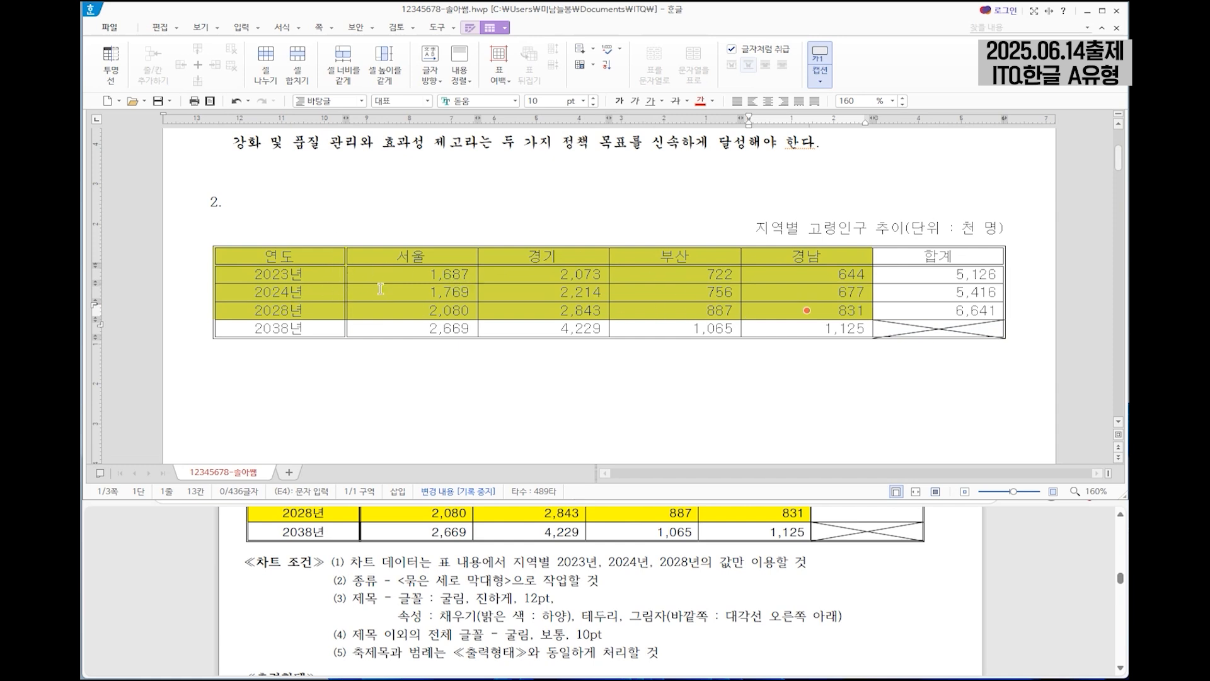
pyautogui.click(242, 28)
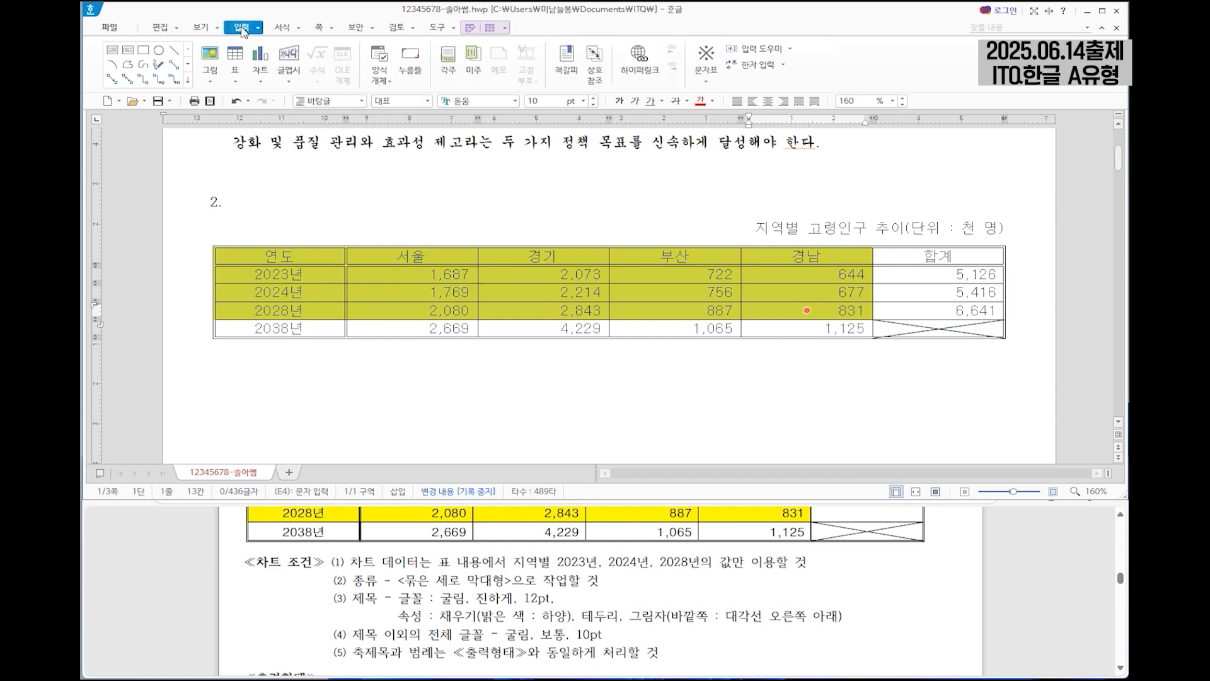
pyautogui.click(264, 80)
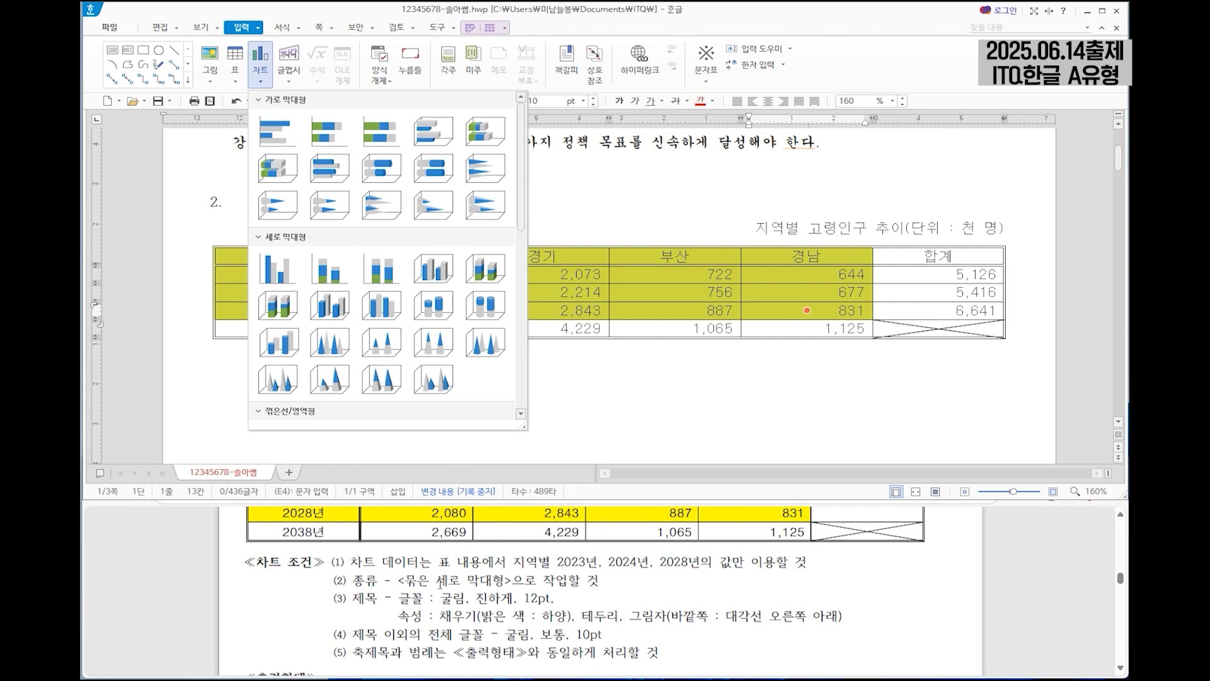
pyautogui.click(277, 273)
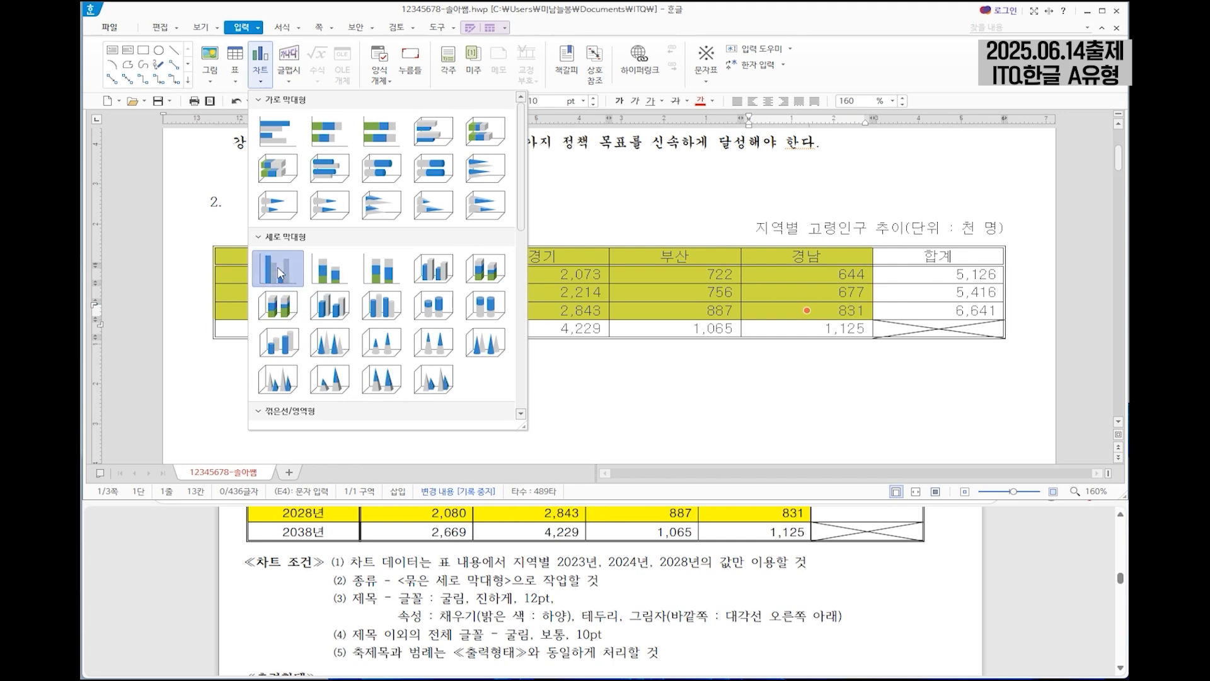
pyautogui.moveTo(683, 192); pyautogui.dragTo(657, 233)
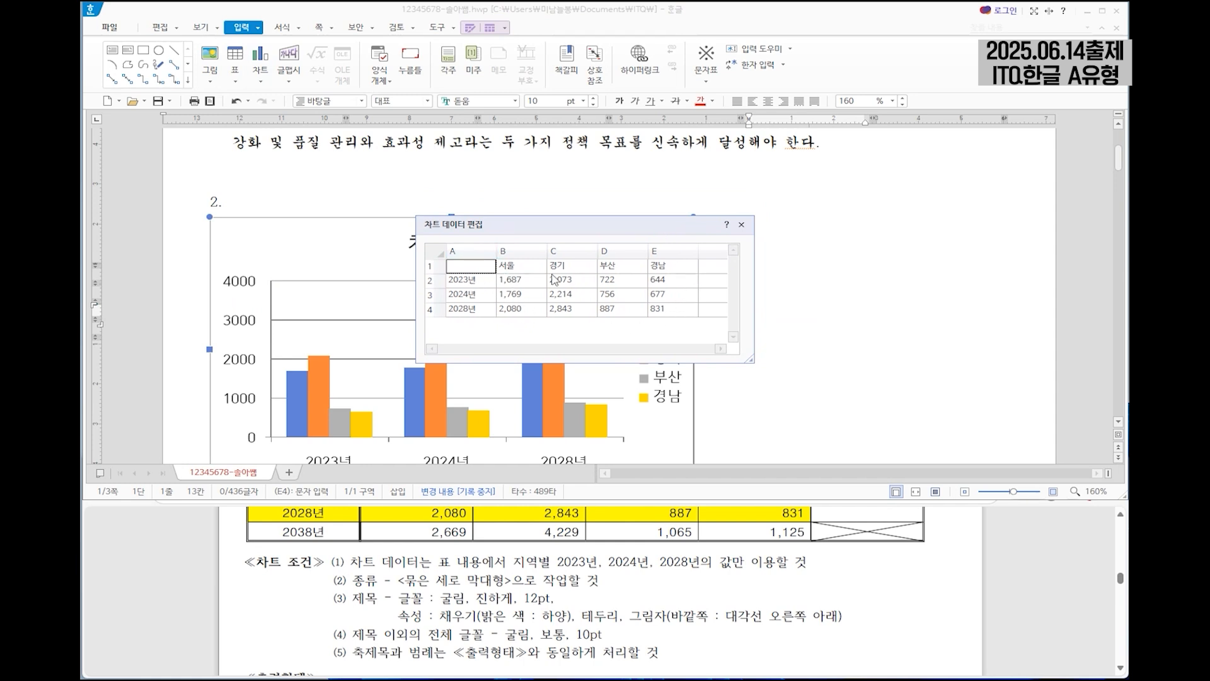
pyautogui.click(742, 225)
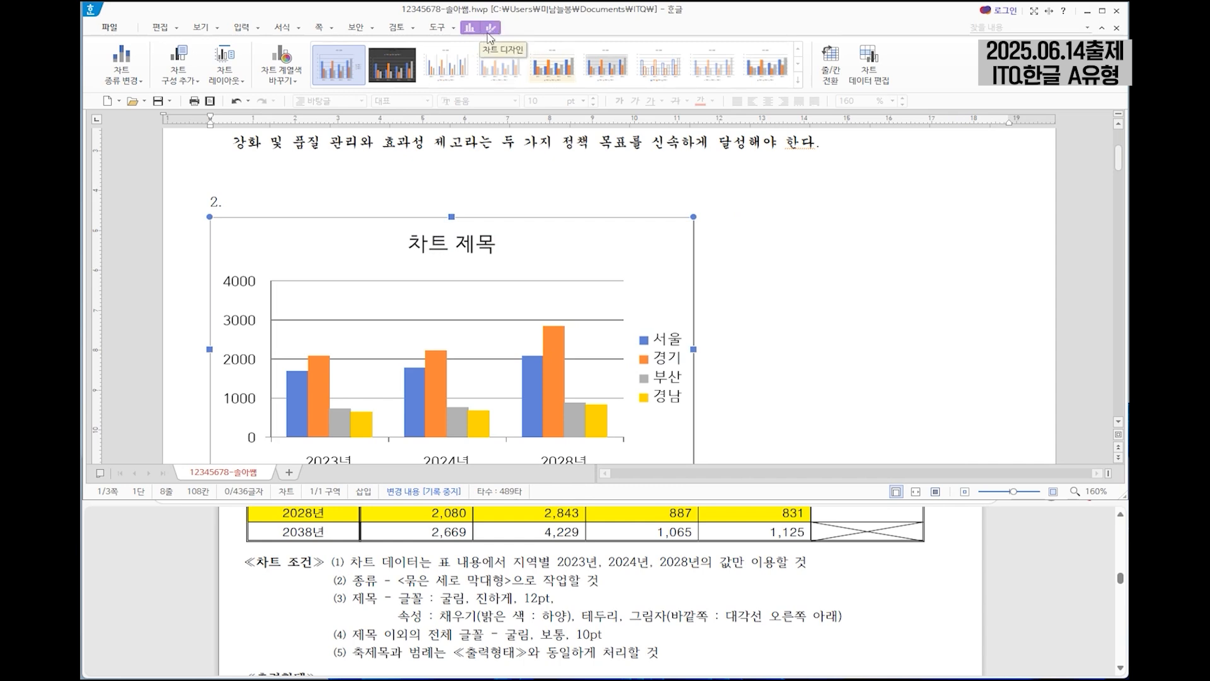
# Set the chart to be treated as a character (글자처럼 취급) and widen it to about 186.5 mm to match the table.
pyautogui.click(490, 28)
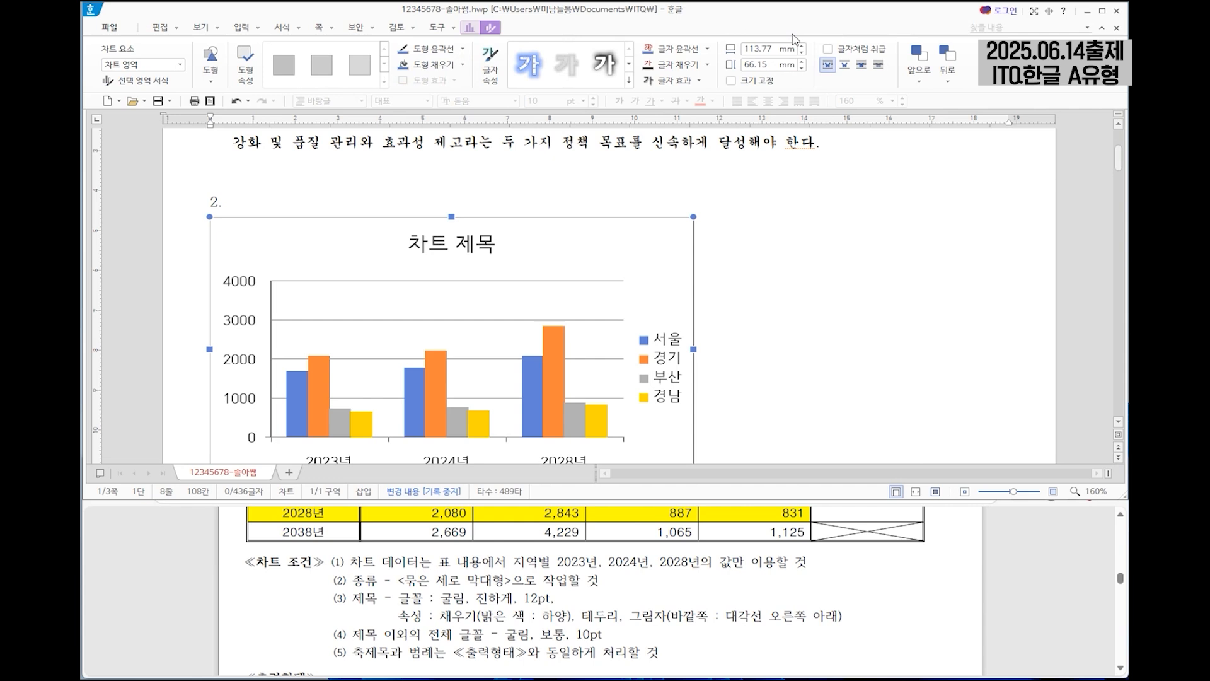
pyautogui.click(831, 50)
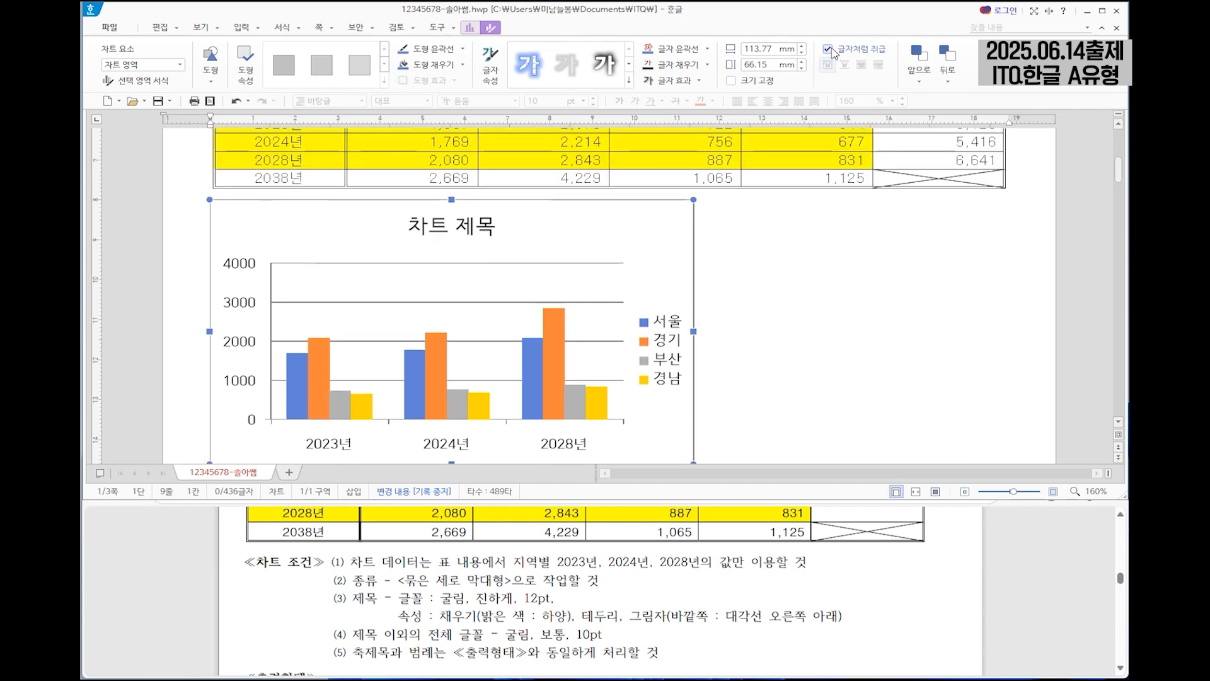
pyautogui.moveTo(693, 334); pyautogui.dragTo(1002, 334)
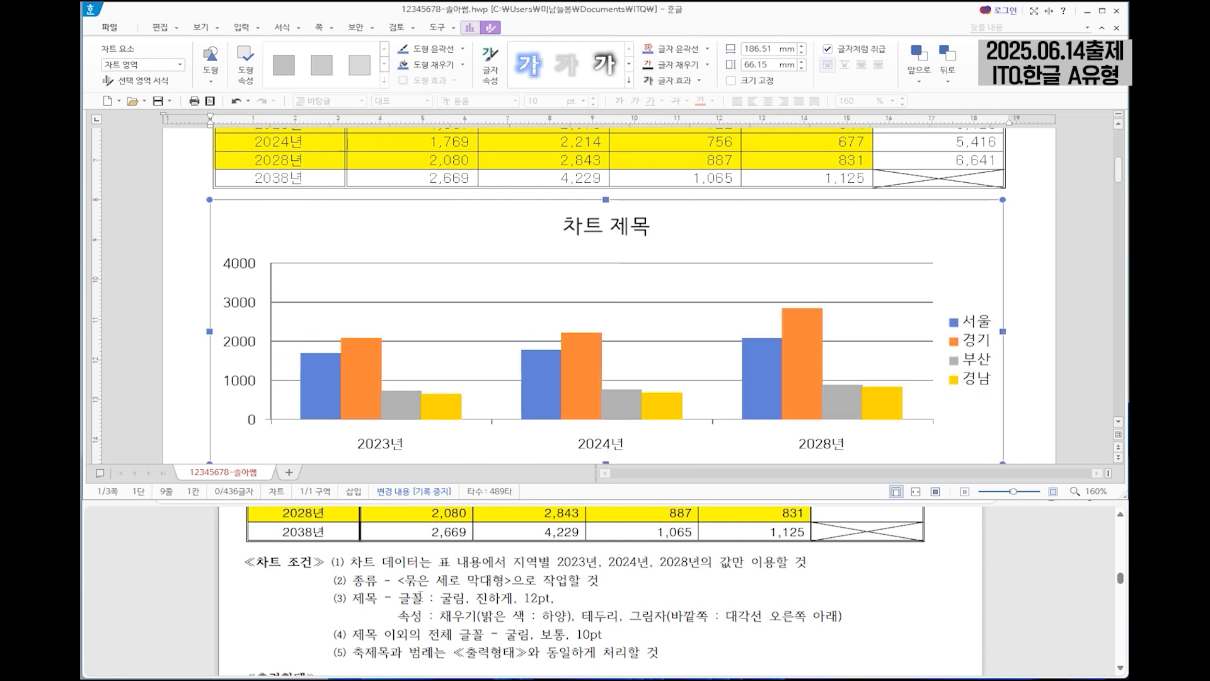
# Replace the default chart title text with "지역별 고령인구 추이".
pyautogui.moveTo(339, 602); pyautogui.dragTo(843, 616)
pyautogui.click(602, 226)
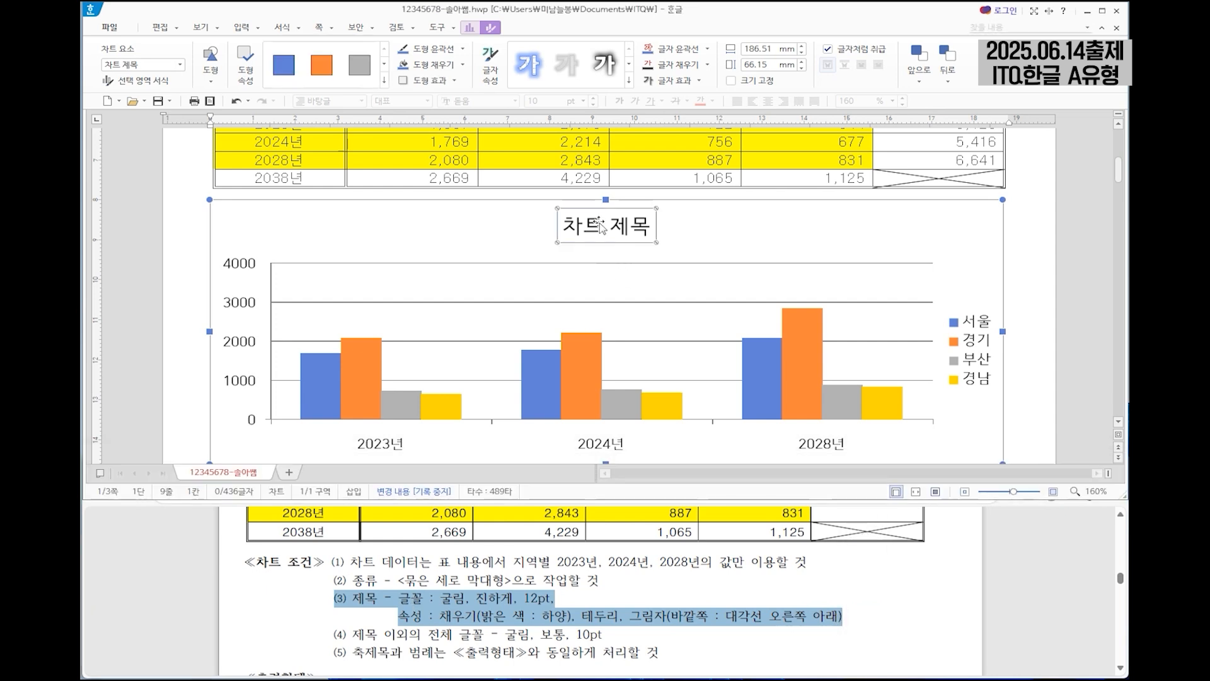
pyautogui.rightClick(599, 222)
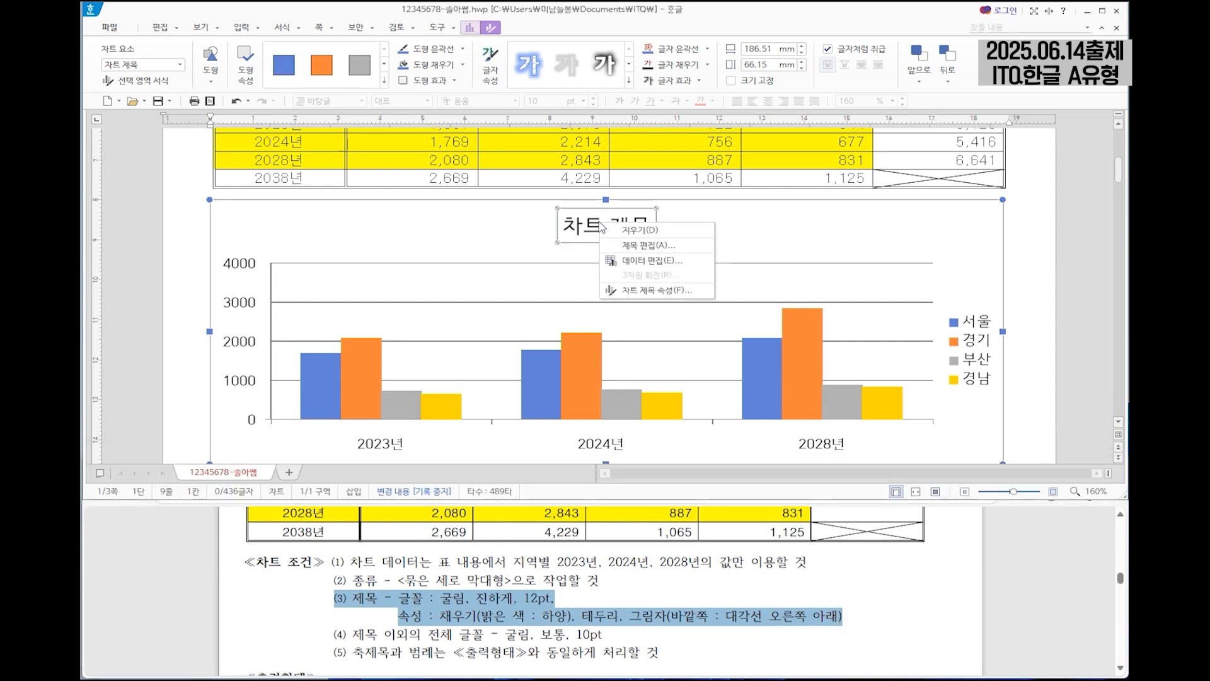
pyautogui.click(646, 246)
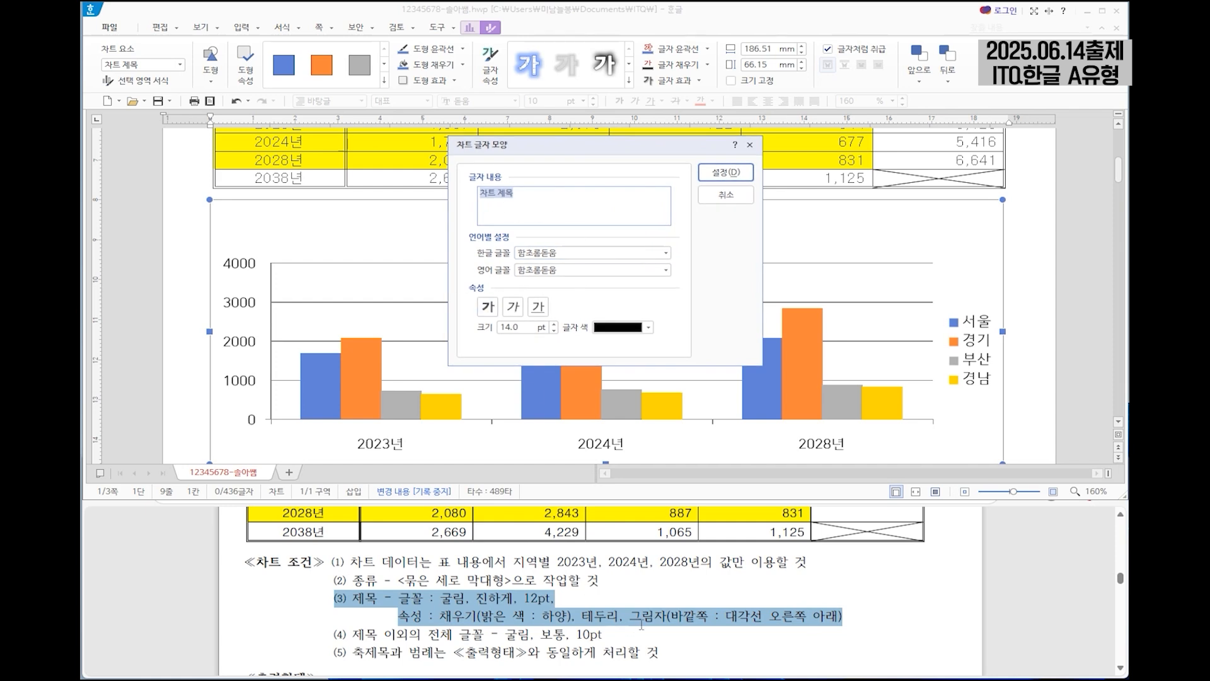
pyautogui.scroll(-3, 640, 626)
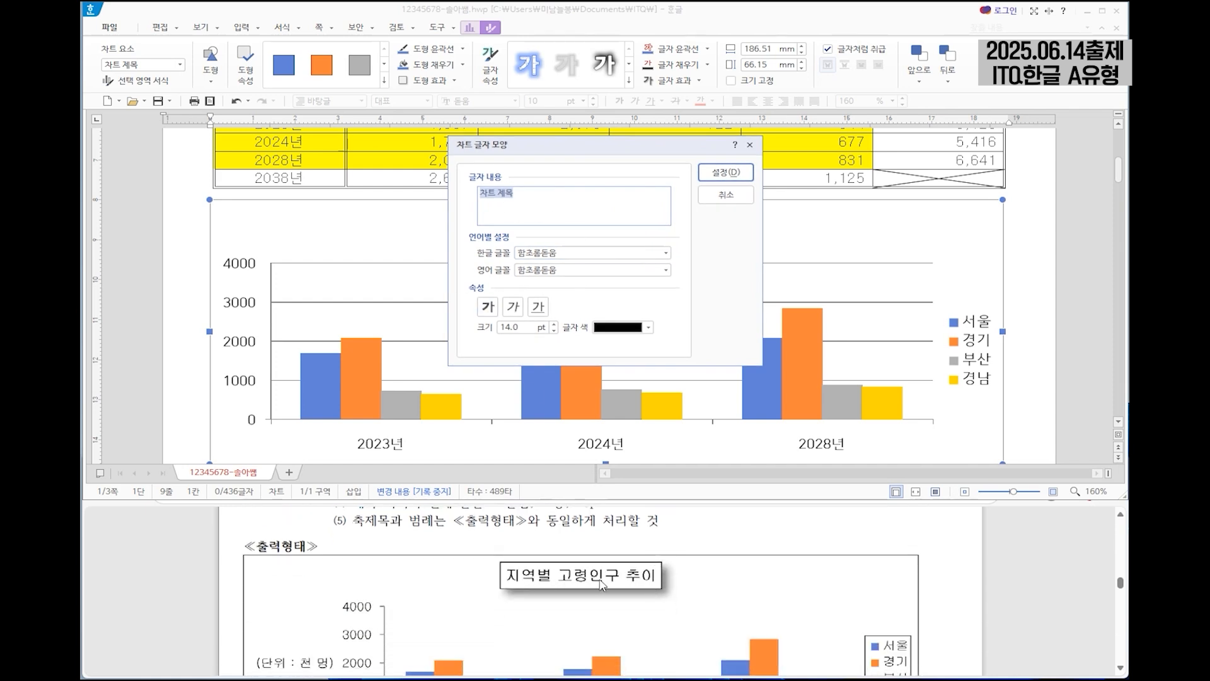
pyautogui.scroll(2, 665, 596)
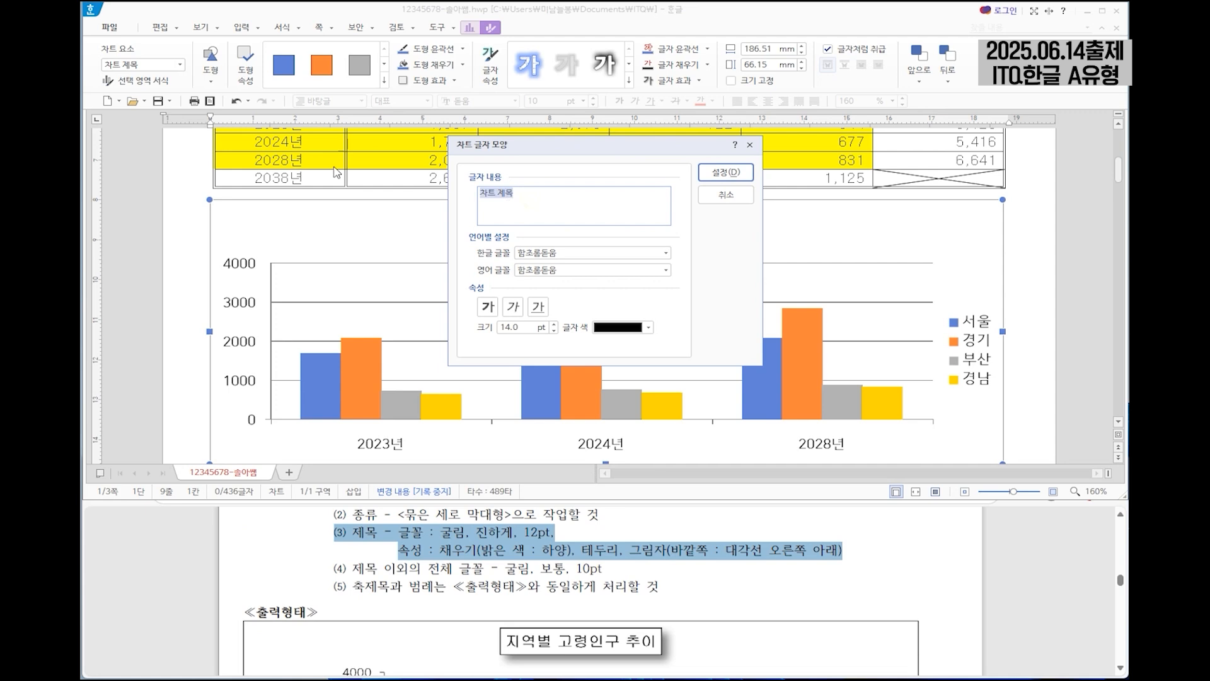
pyautogui.write('지역별 고령인구 추이')
# Format the chart title text with the 굴림 font for Korean and English, bold, at 12 pt.
pyautogui.press('Tab')
pyautogui.write('굴')
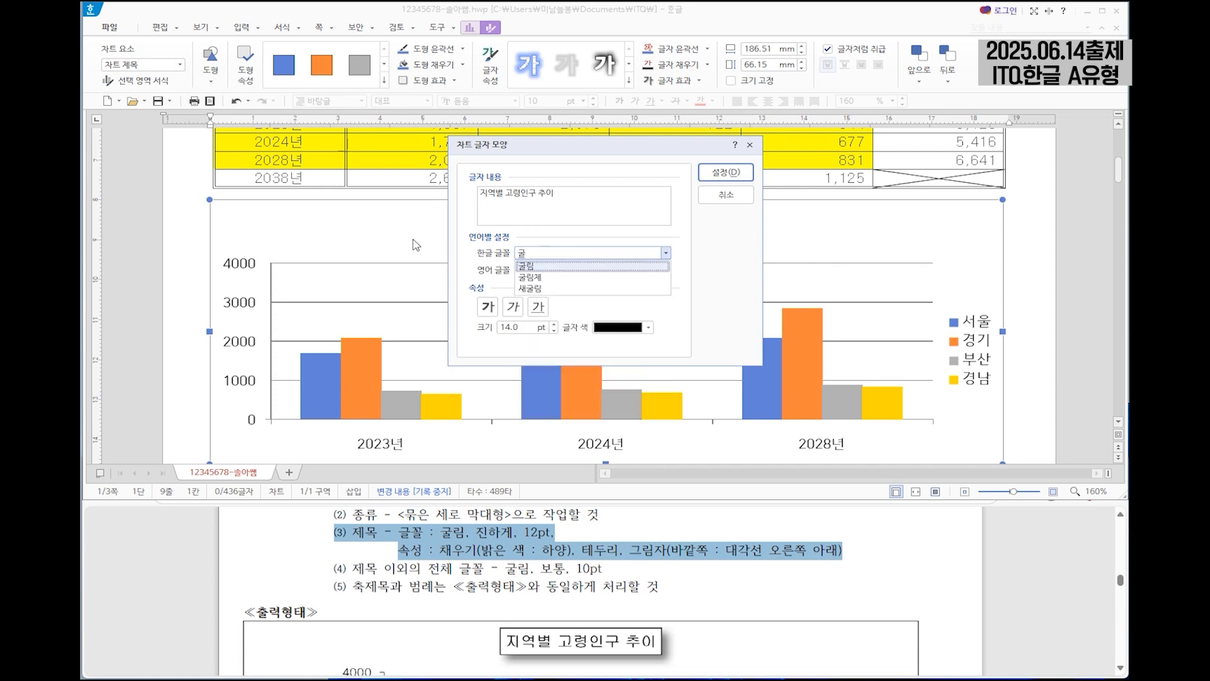
pyautogui.click(549, 265)
pyautogui.press('Tab')
pyautogui.write('굴')
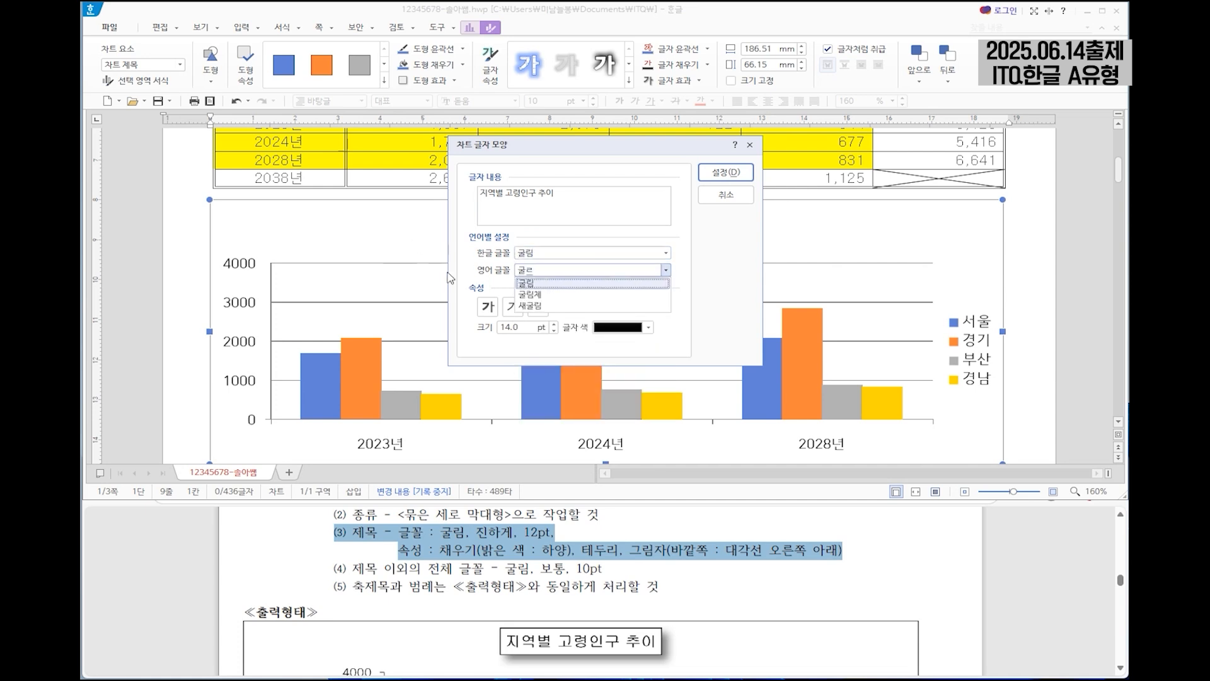
pyautogui.click(541, 283)
pyautogui.click(487, 306)
pyautogui.click(554, 330)
pyautogui.click(554, 329)
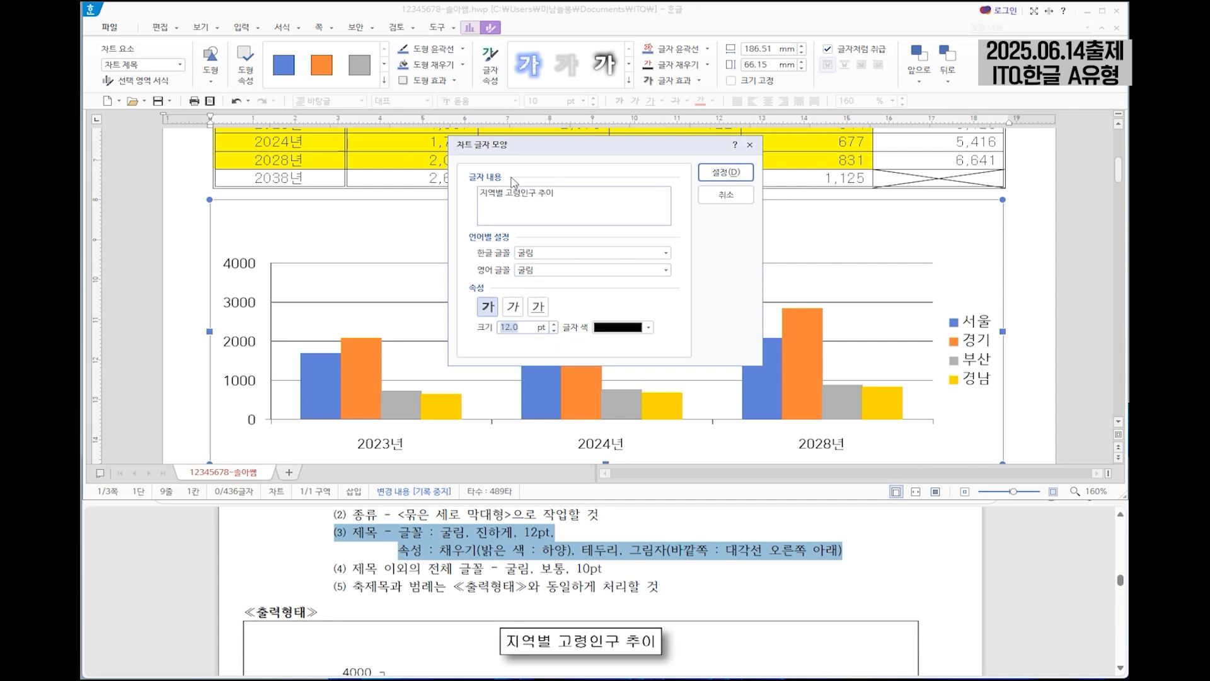
pyautogui.click(734, 174)
# Give the chart title a white fill, a black border line and a 대각선 오른쪽 아래 shadow.
pyautogui.click(434, 553)
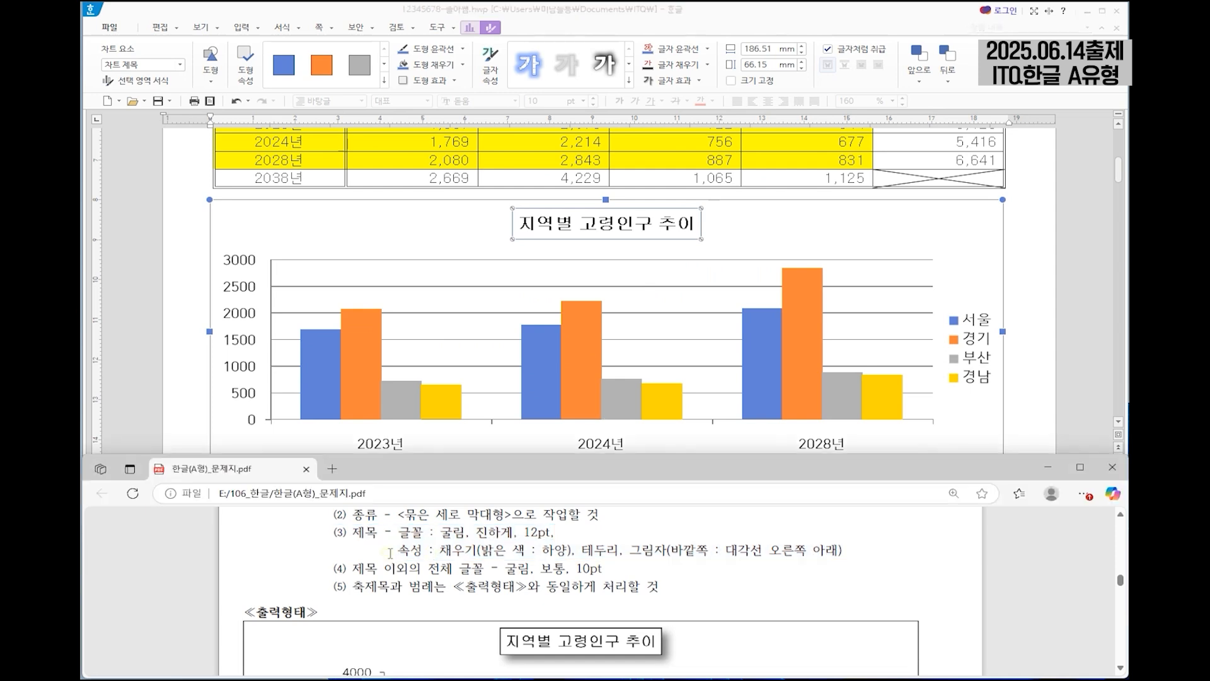
pyautogui.moveTo(398, 550); pyautogui.dragTo(845, 552)
pyautogui.click(638, 228)
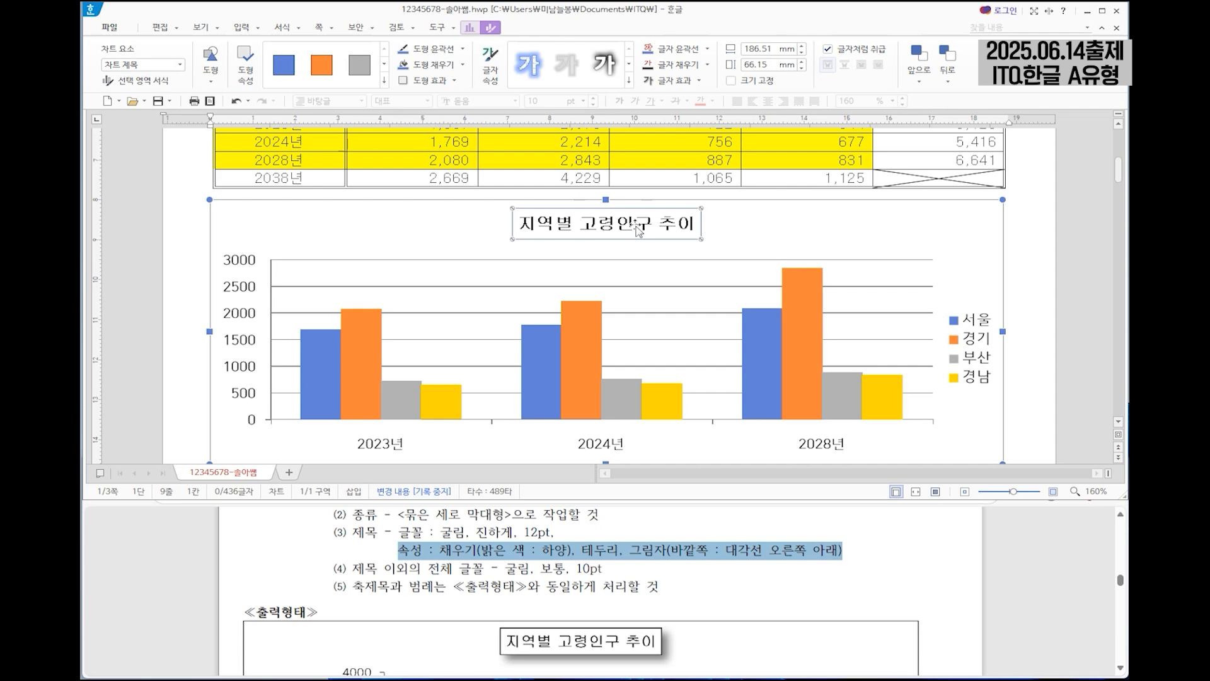
pyautogui.doubleClick(637, 229)
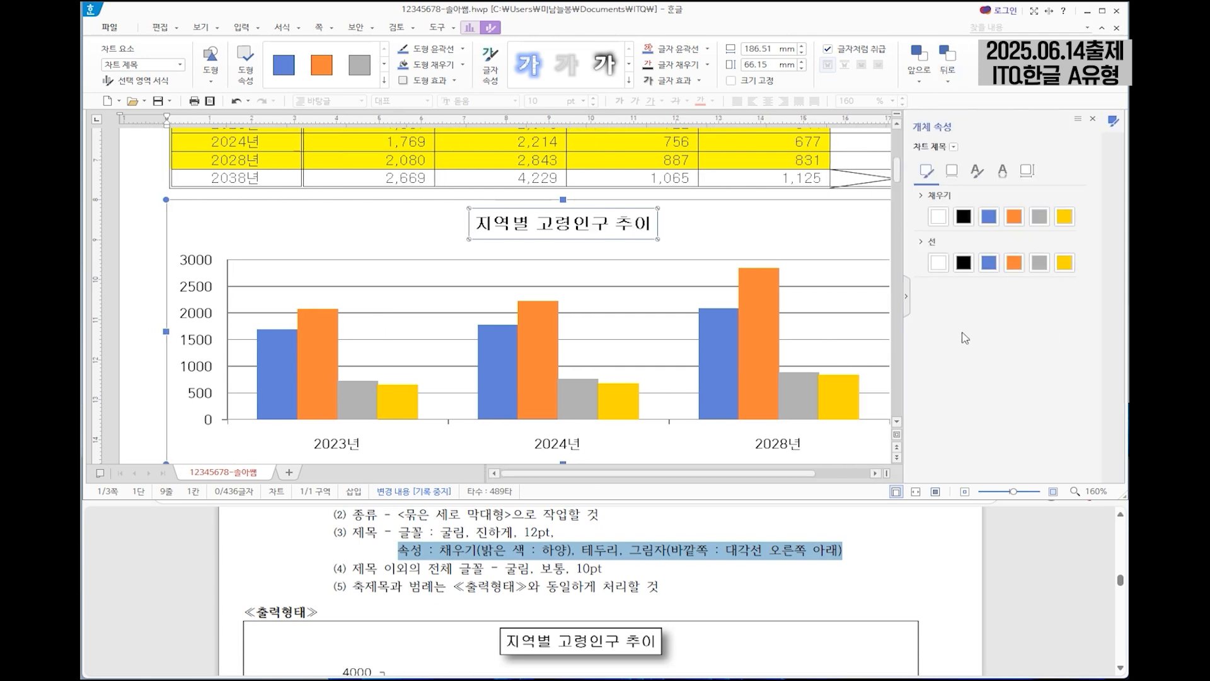
pyautogui.click(939, 217)
pyautogui.click(962, 264)
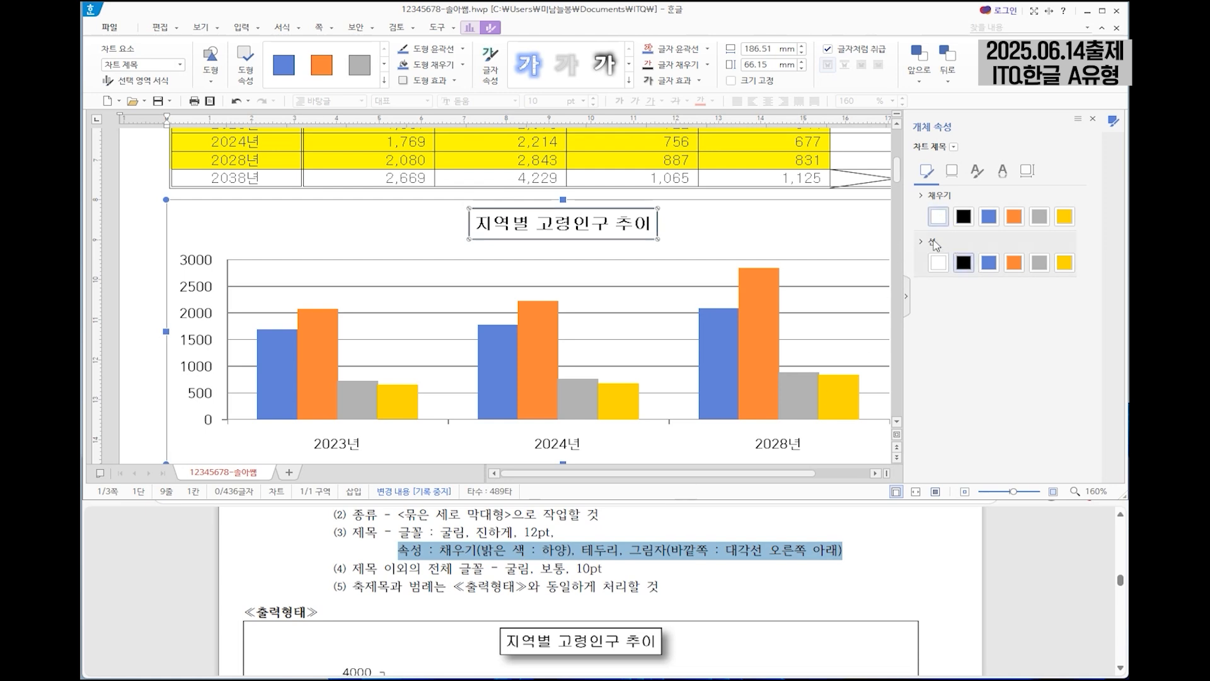
pyautogui.click(951, 171)
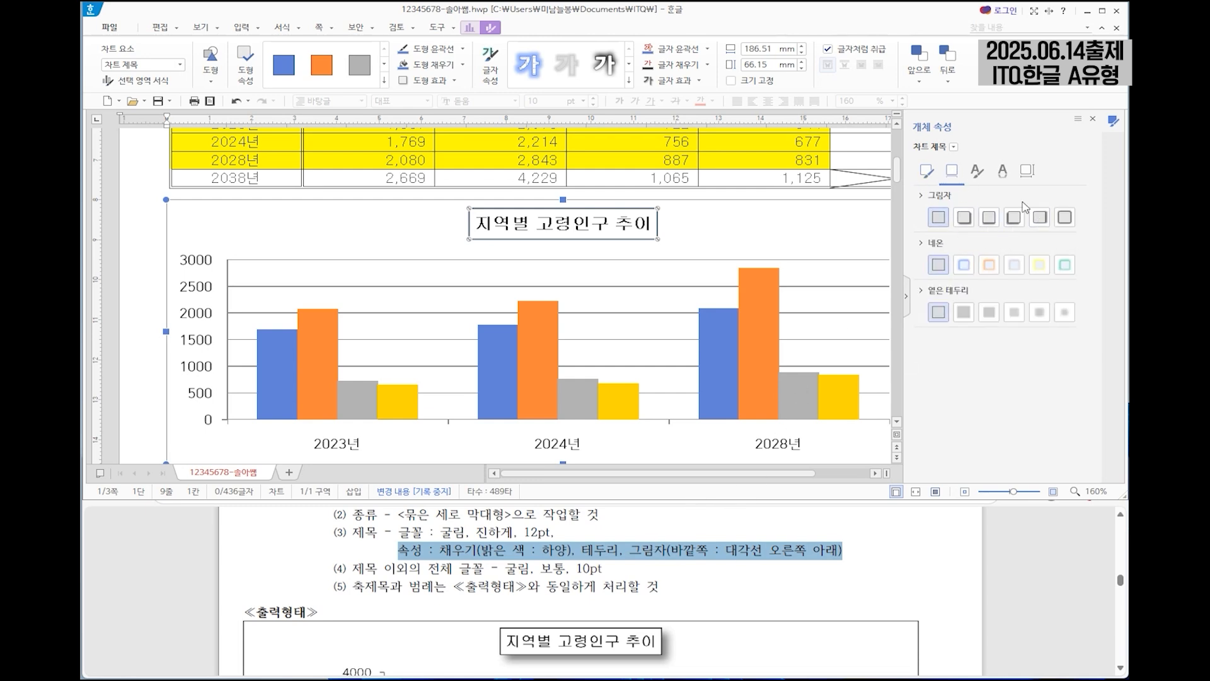
pyautogui.click(963, 218)
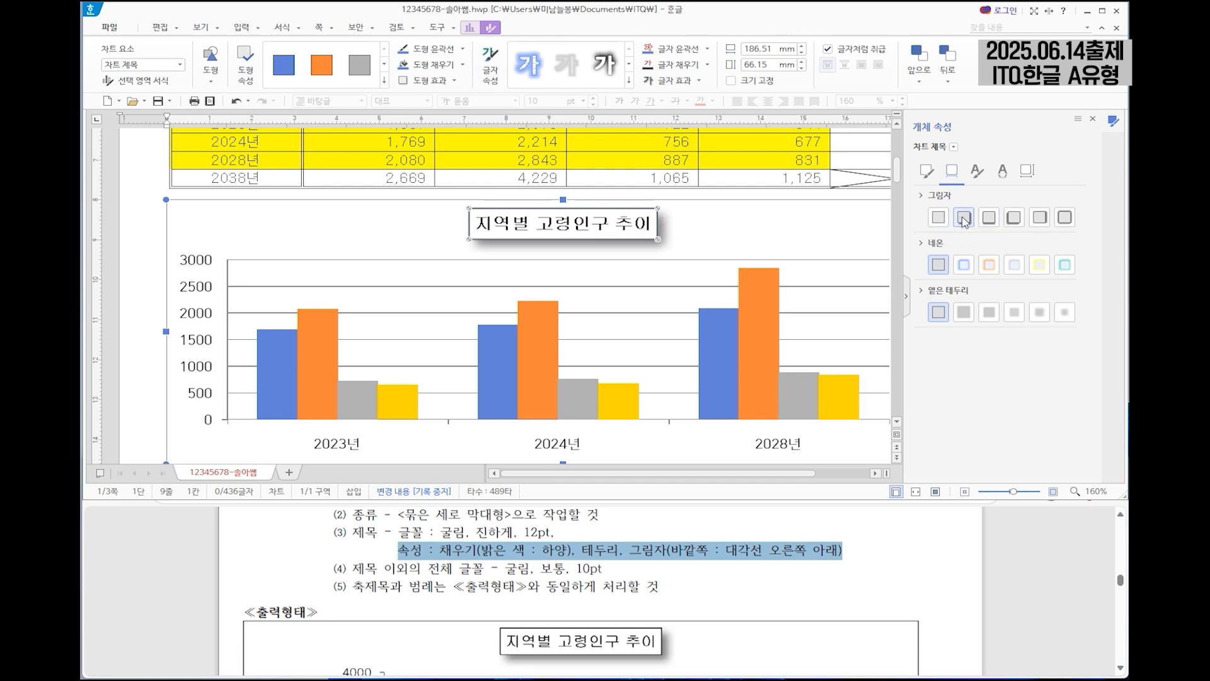
# Set the value axis labels' Korean and English fonts to 굴림, following instruction (4) on the question sheet.
pyautogui.moveTo(334, 569); pyautogui.dragTo(603, 569)
pyautogui.scroll(-1, 797, 568)
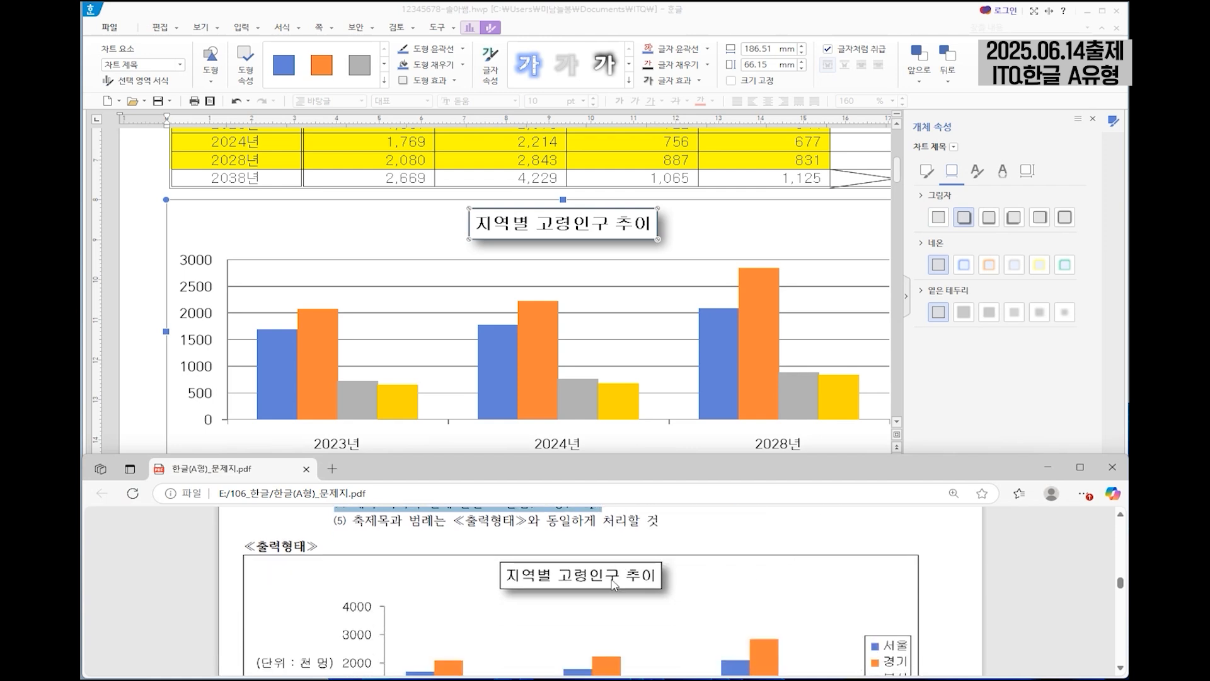
pyautogui.scroll(2, 486, 554)
pyautogui.scroll(-1, 547, 563)
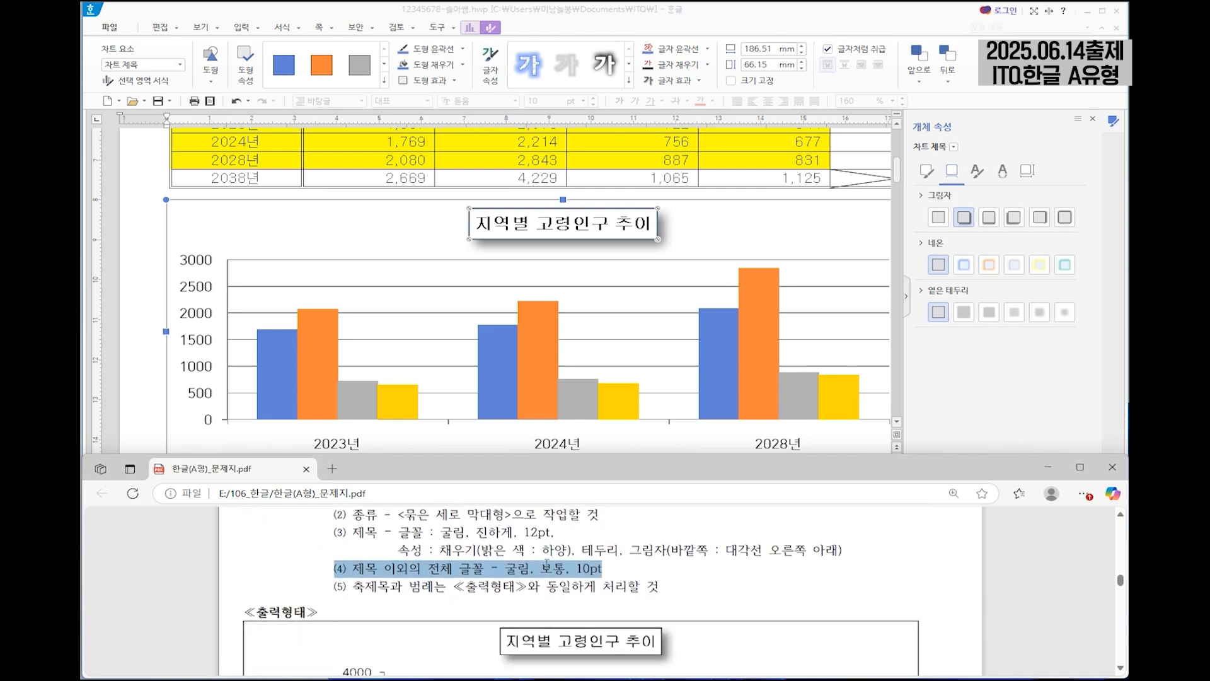
pyautogui.click(516, 569)
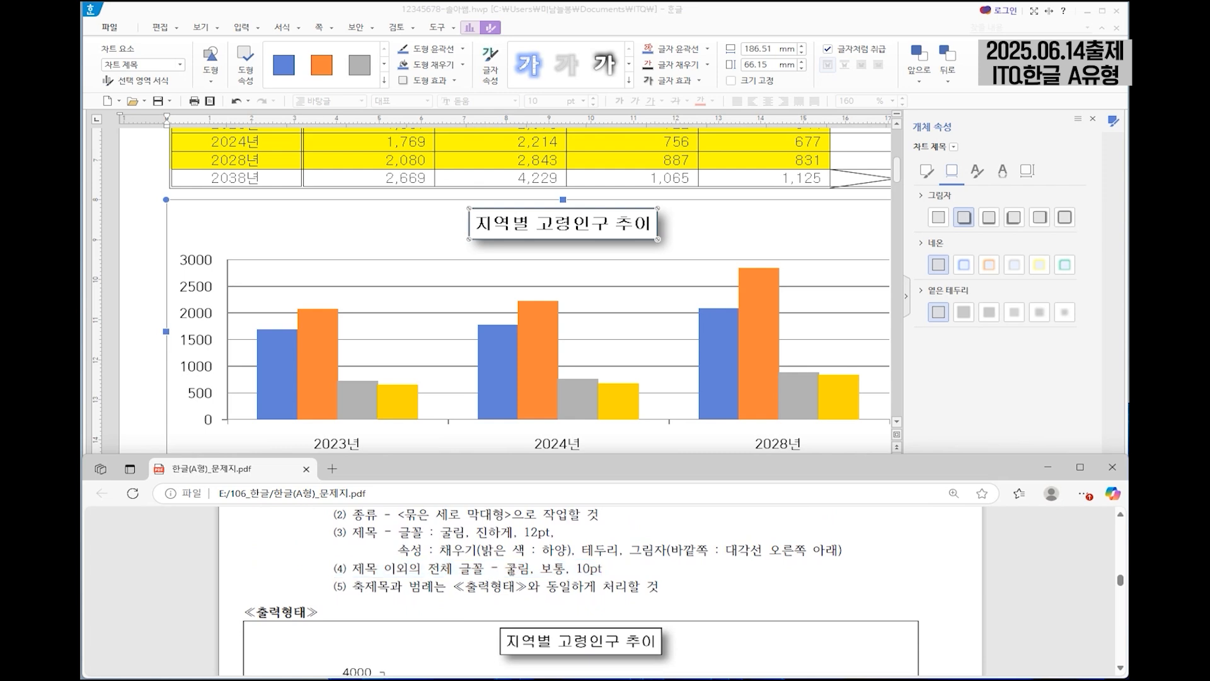
pyautogui.scroll(-2, 455, 575)
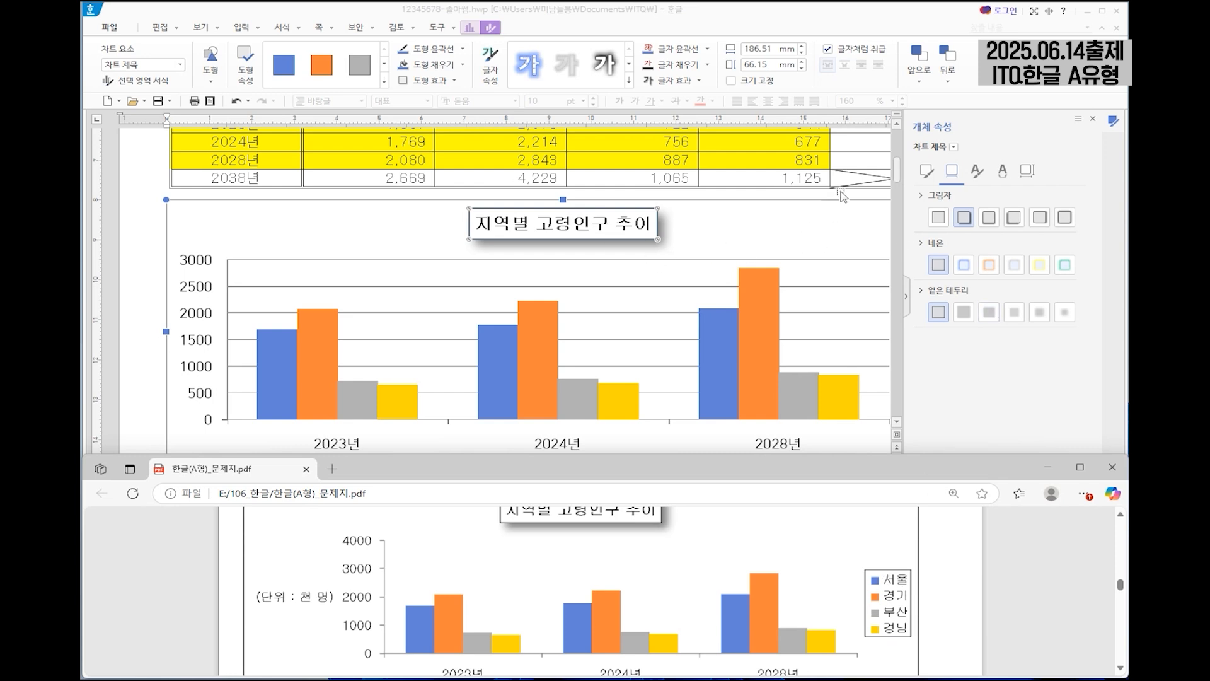
pyautogui.click(195, 261)
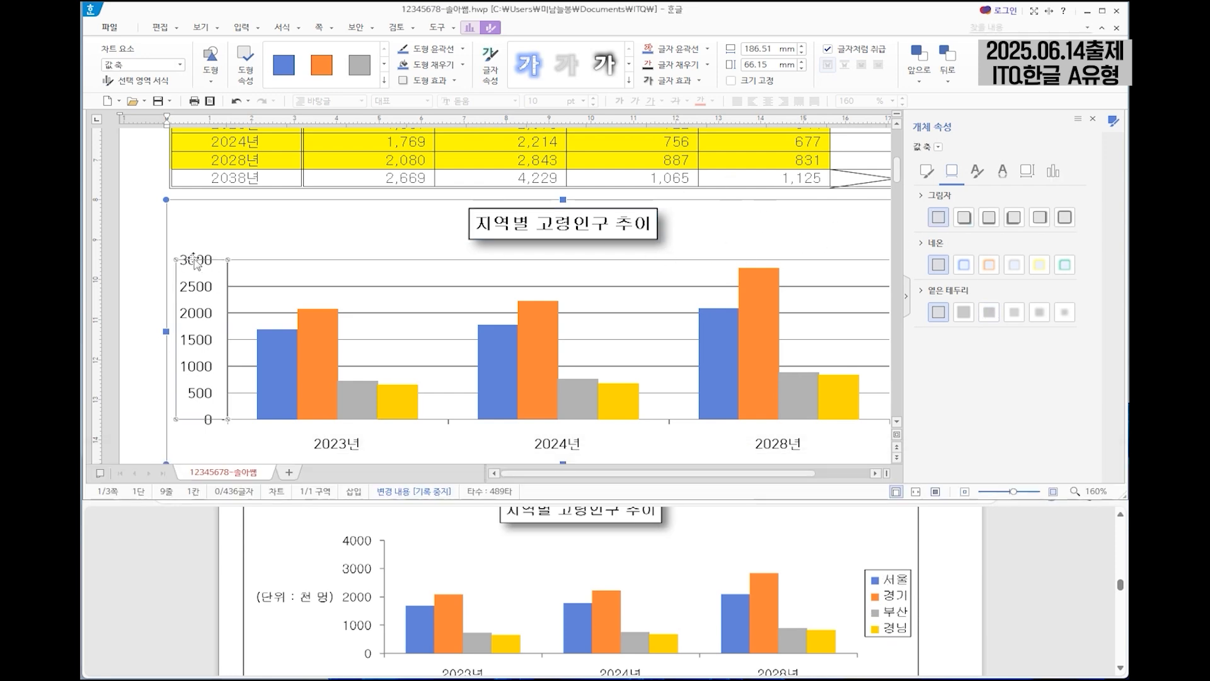
pyautogui.rightClick(202, 270)
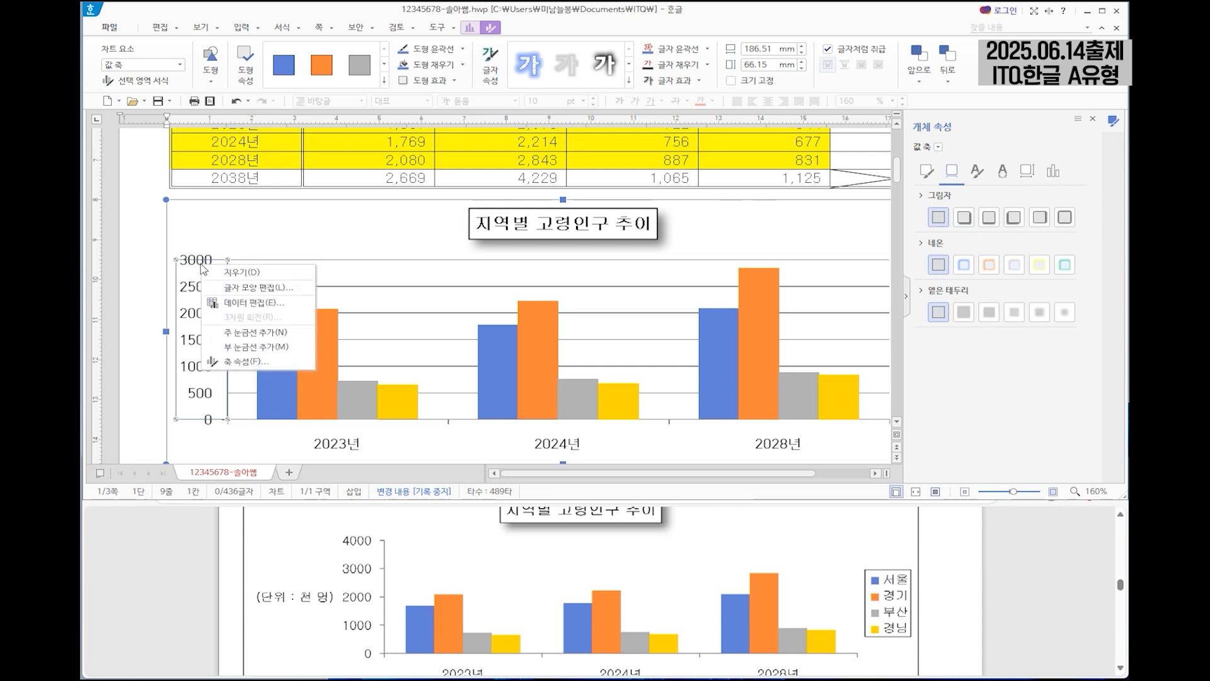
pyautogui.click(280, 293)
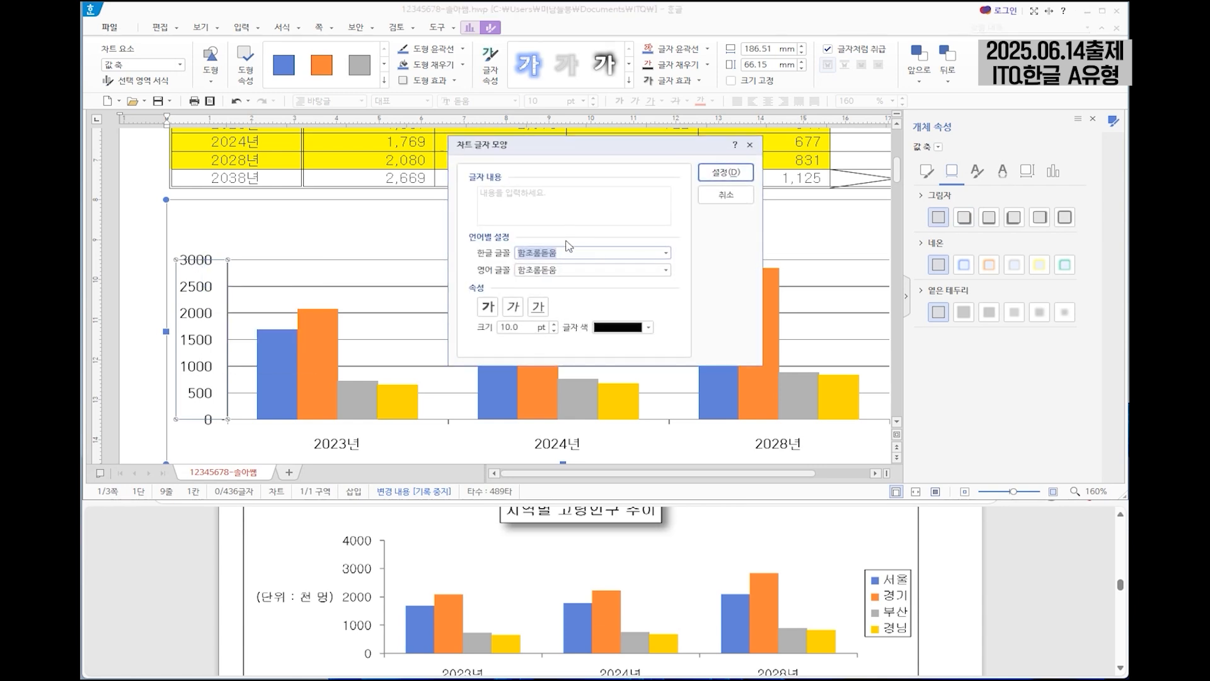
pyautogui.scroll(5, 625, 587)
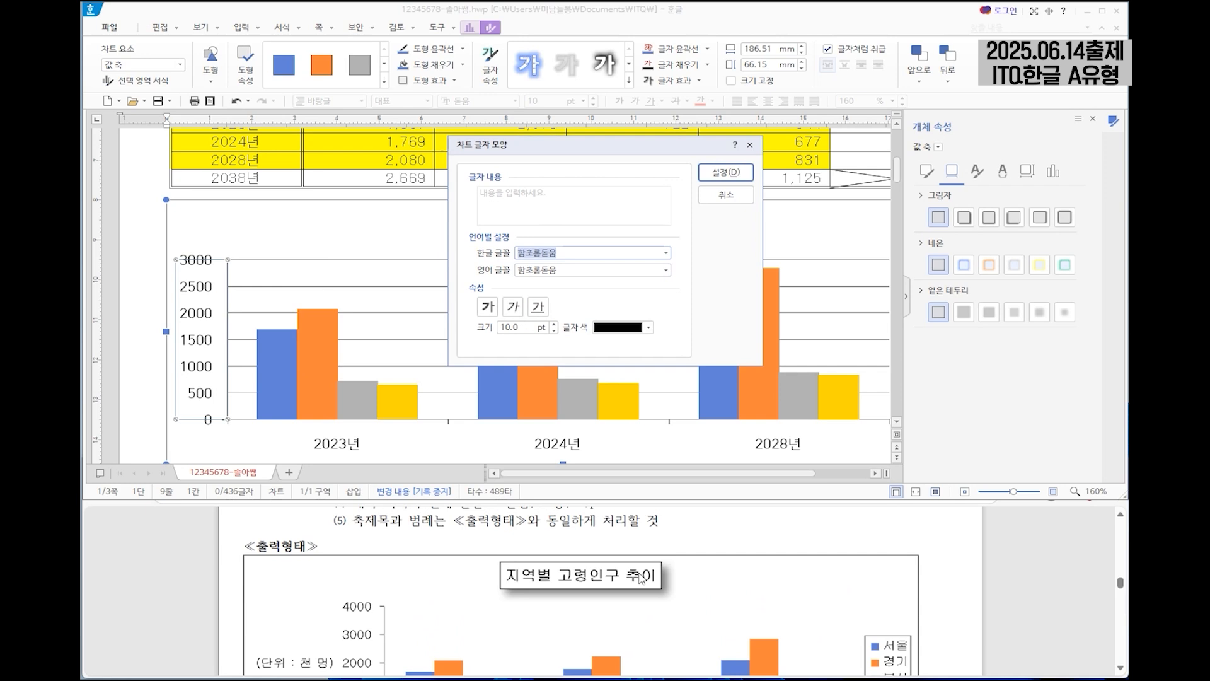
pyautogui.scroll(-3, 626, 588)
pyautogui.write('굴')
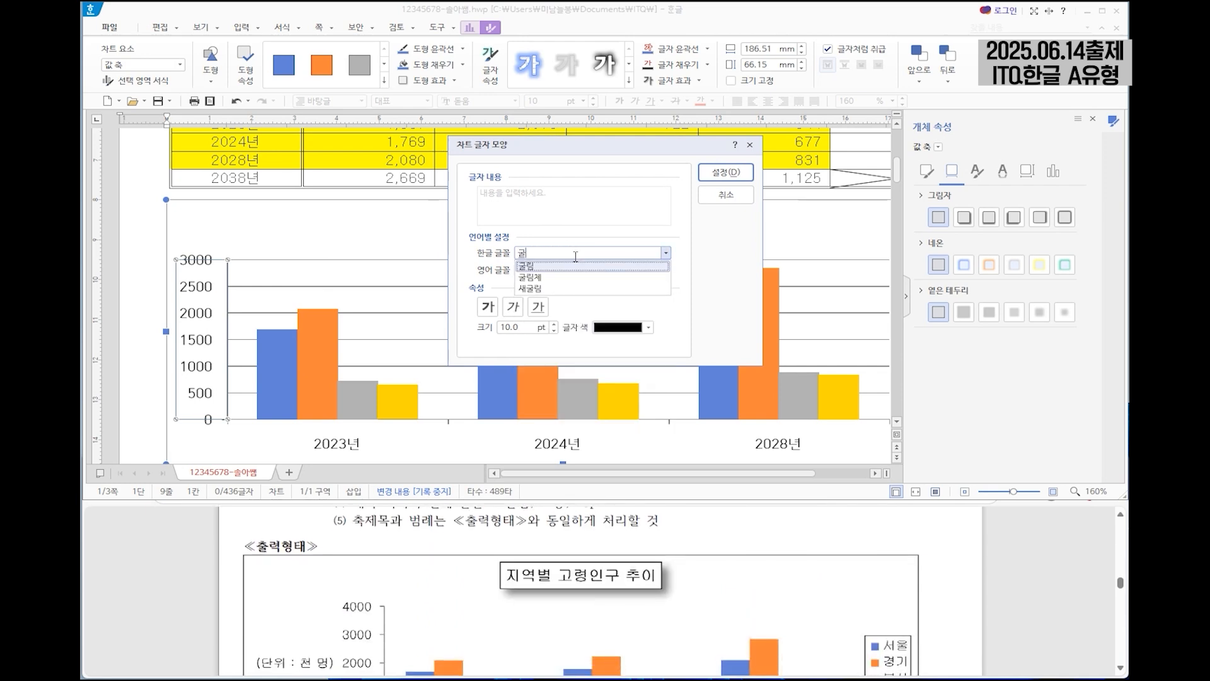
pyautogui.press('Tab')
pyautogui.write('굴')
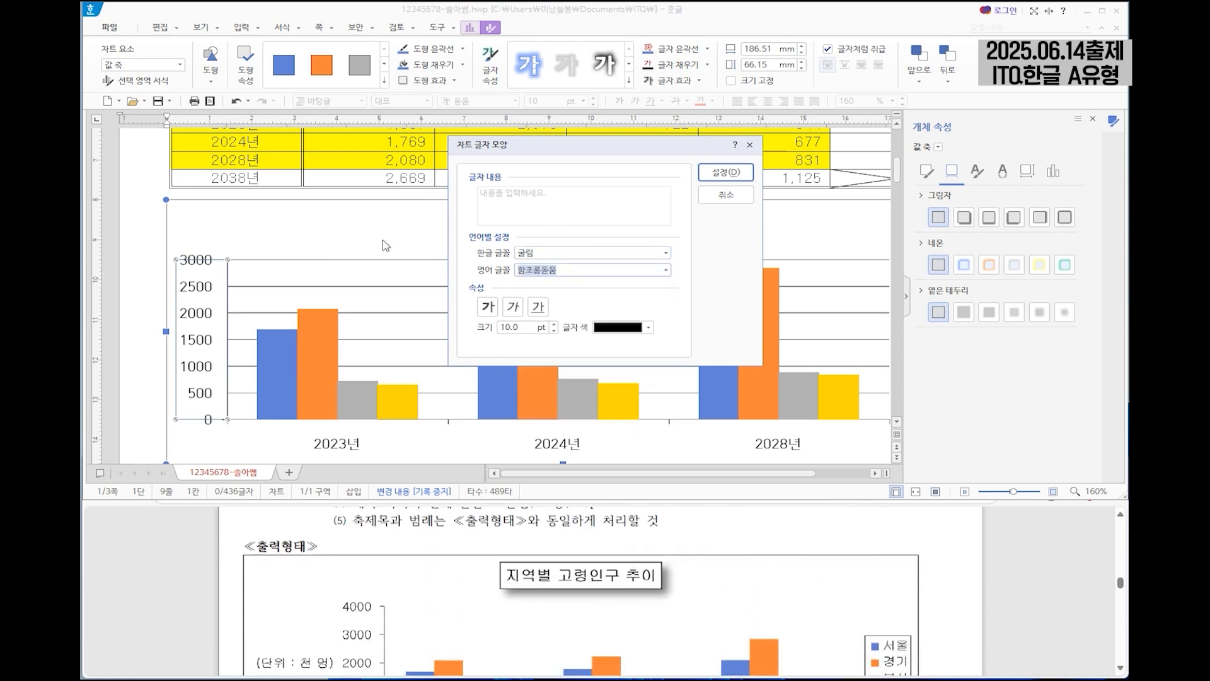
pyautogui.click(533, 286)
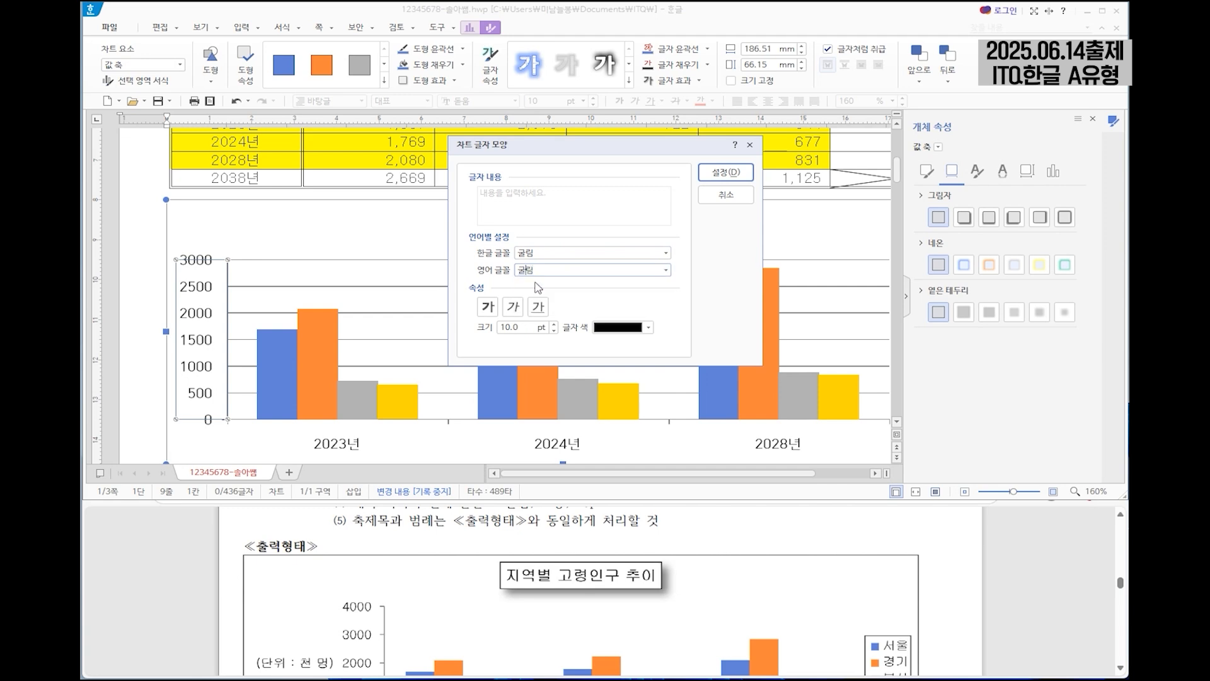
pyautogui.click(734, 173)
# Set the Korean and English fonts of the category axis year labels to 굴림.
pyautogui.click(338, 442)
pyautogui.rightClick(339, 442)
pyautogui.click(378, 455)
pyautogui.press('Escape')
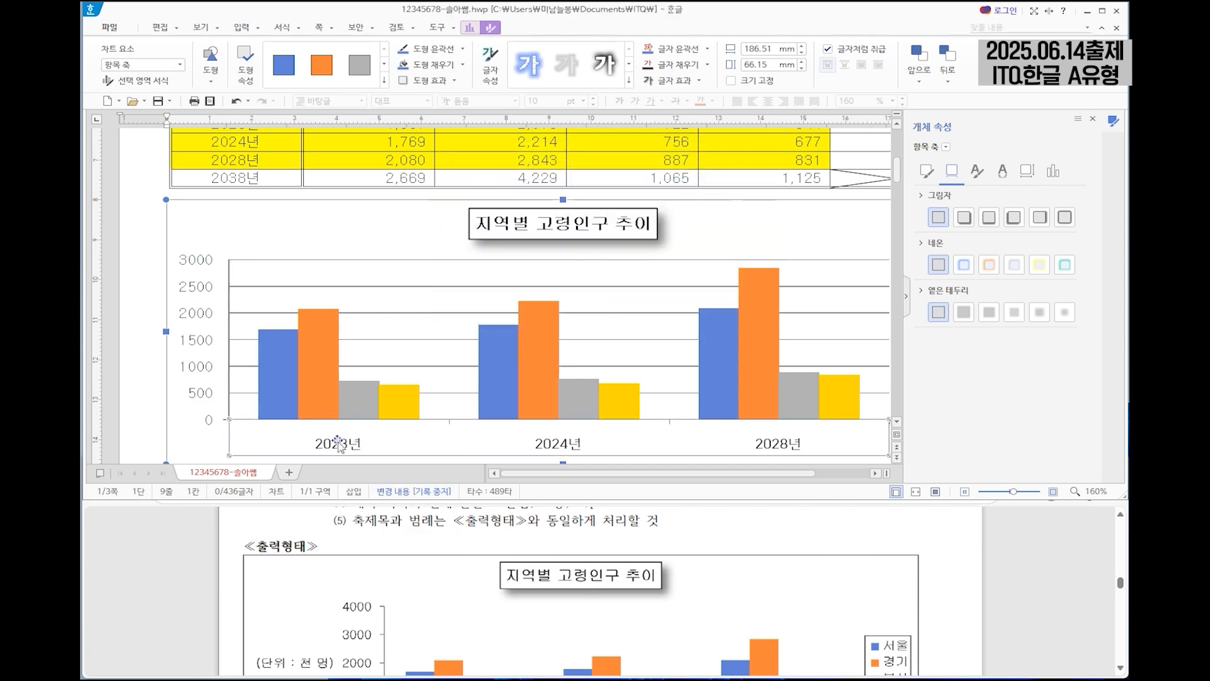
pyautogui.rightClick(339, 441)
pyautogui.click(379, 469)
pyautogui.write('굴')
pyautogui.click(589, 266)
pyautogui.press('Tab')
pyautogui.write('굴')
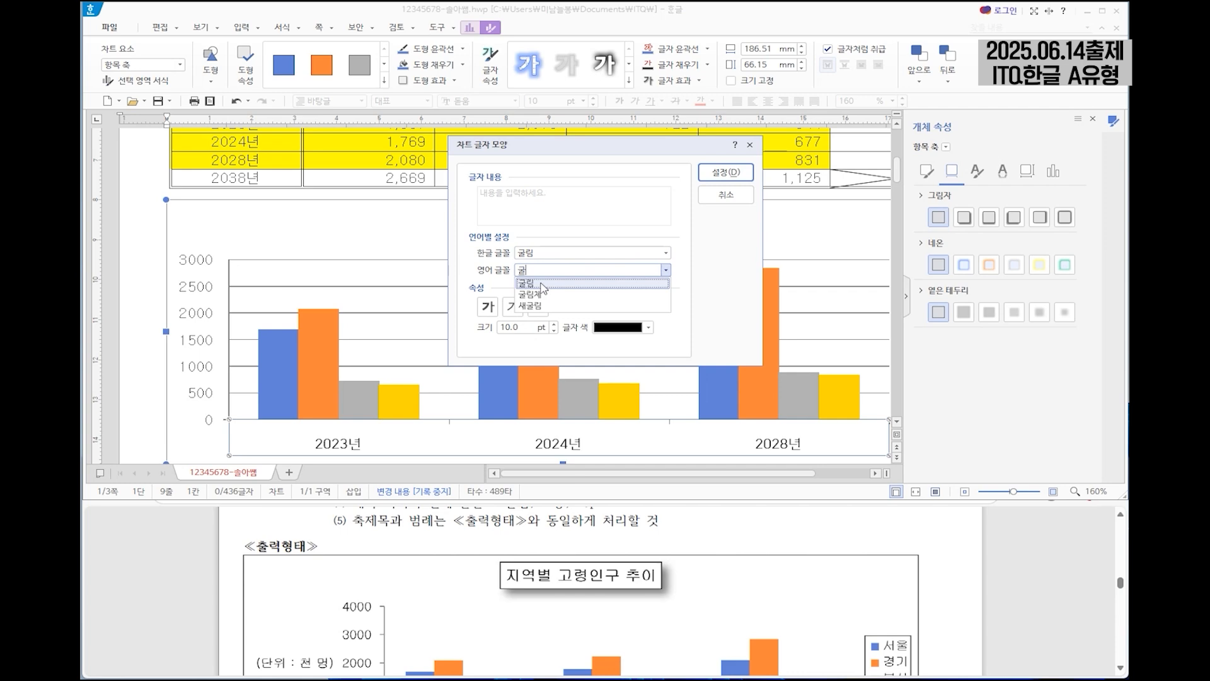
pyautogui.click(533, 286)
pyautogui.click(726, 172)
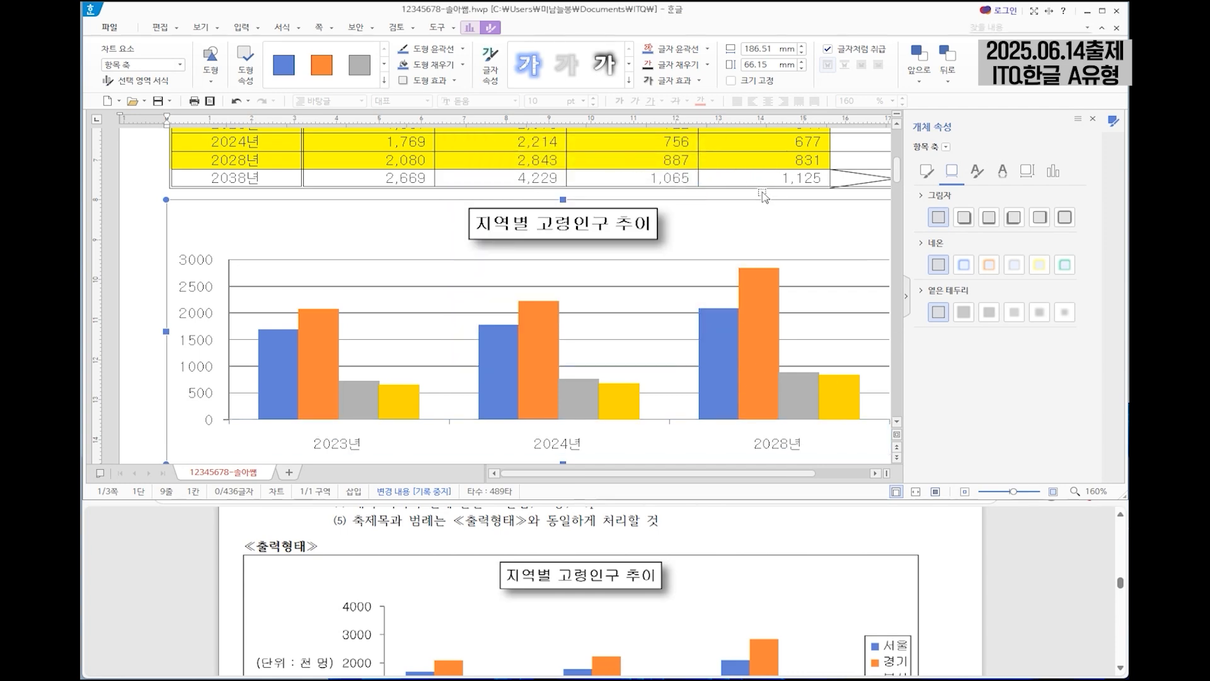
# Set the chart legend's Korean and English fonts to 굴림.
pyautogui.scroll(-3, 761, 191)
pyautogui.scroll(-5, 802, 302)
pyautogui.click(847, 260)
pyautogui.rightClick(848, 260)
pyautogui.click(888, 288)
pyautogui.write('굴')
pyautogui.press('Tab')
pyautogui.write('굴')
pyautogui.click(529, 292)
pyautogui.press('Return')
# Check the axis title and legend instruction on the question sheet, and add a 기본 세로 axis title to the chart.
pyautogui.click(601, 526)
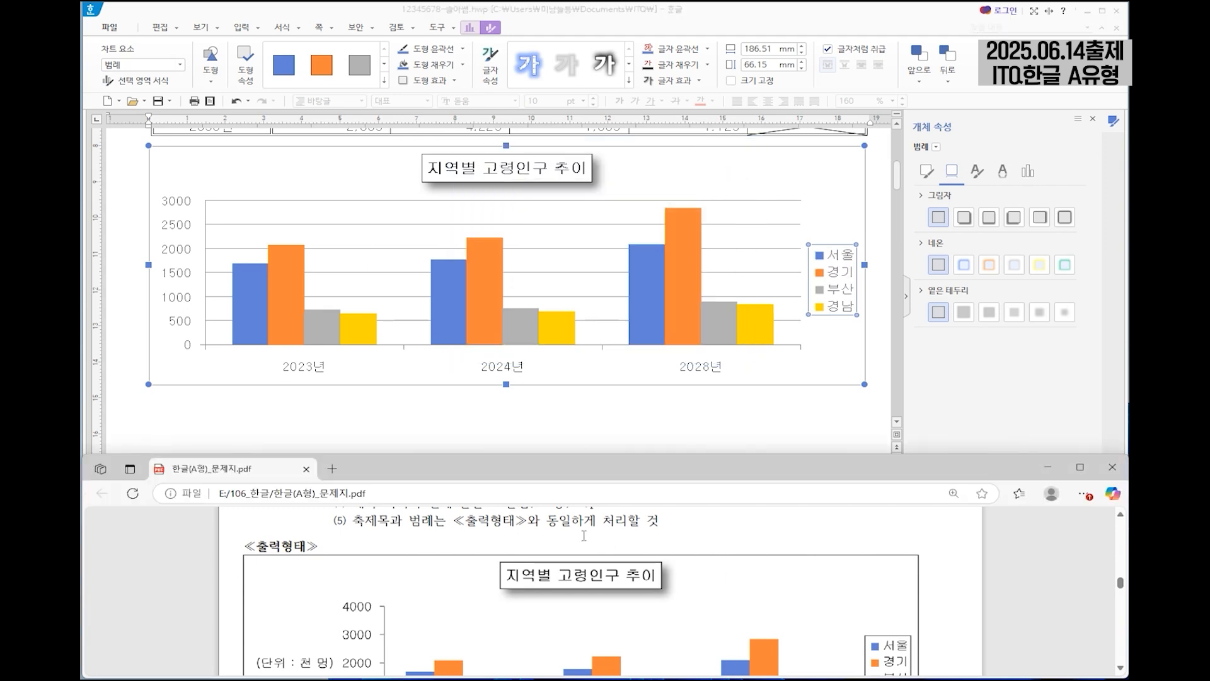
pyautogui.scroll(-2, 584, 536)
pyautogui.scroll(2, 425, 534)
pyautogui.moveTo(360, 525); pyautogui.dragTo(441, 523)
pyautogui.rightClick(441, 523)
pyautogui.click(574, 523)
pyautogui.scroll(-2, 574, 523)
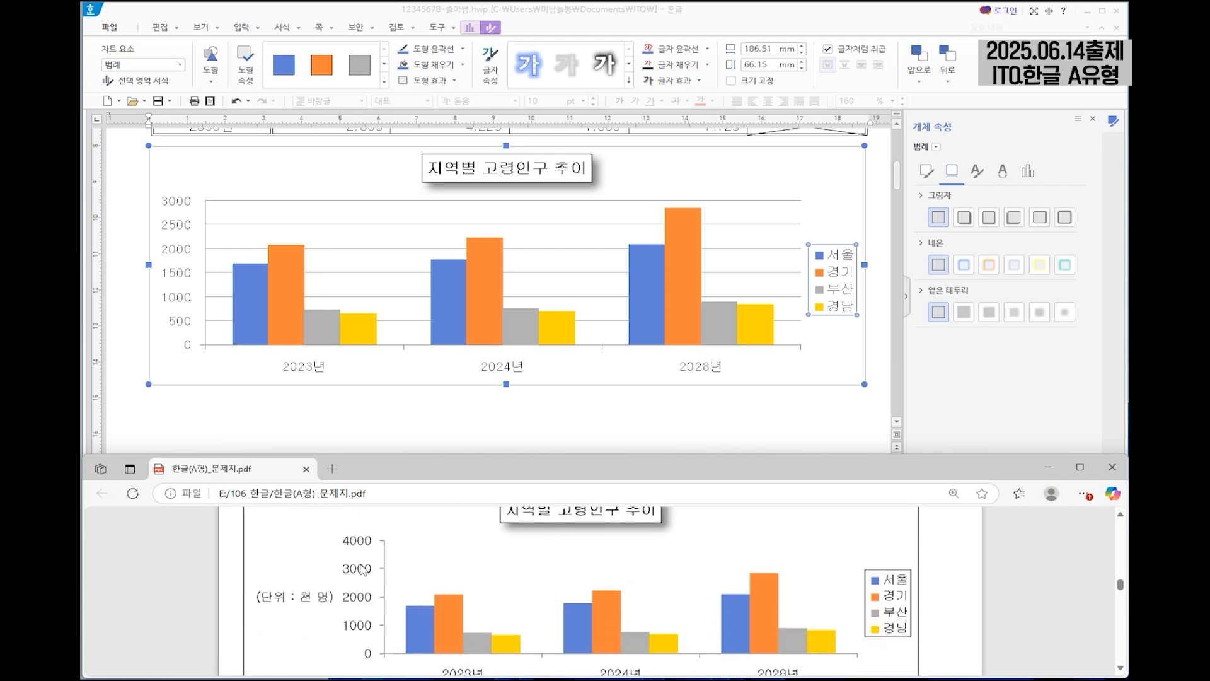
pyautogui.click(182, 252)
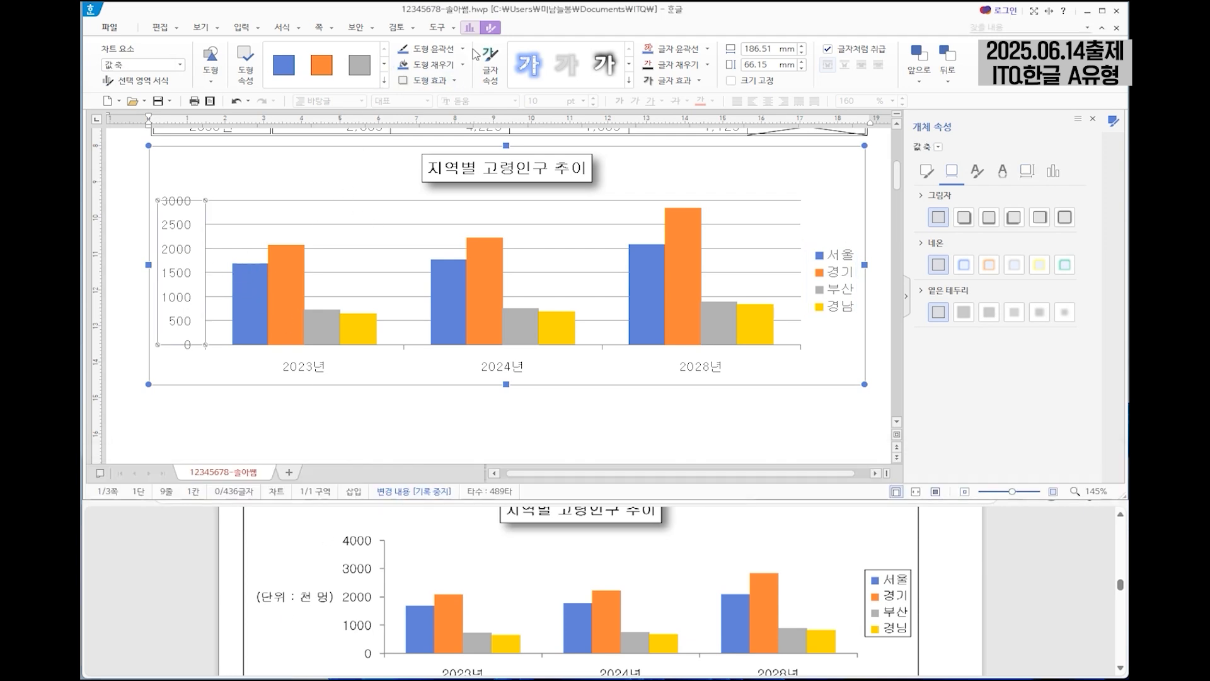
pyautogui.click(468, 29)
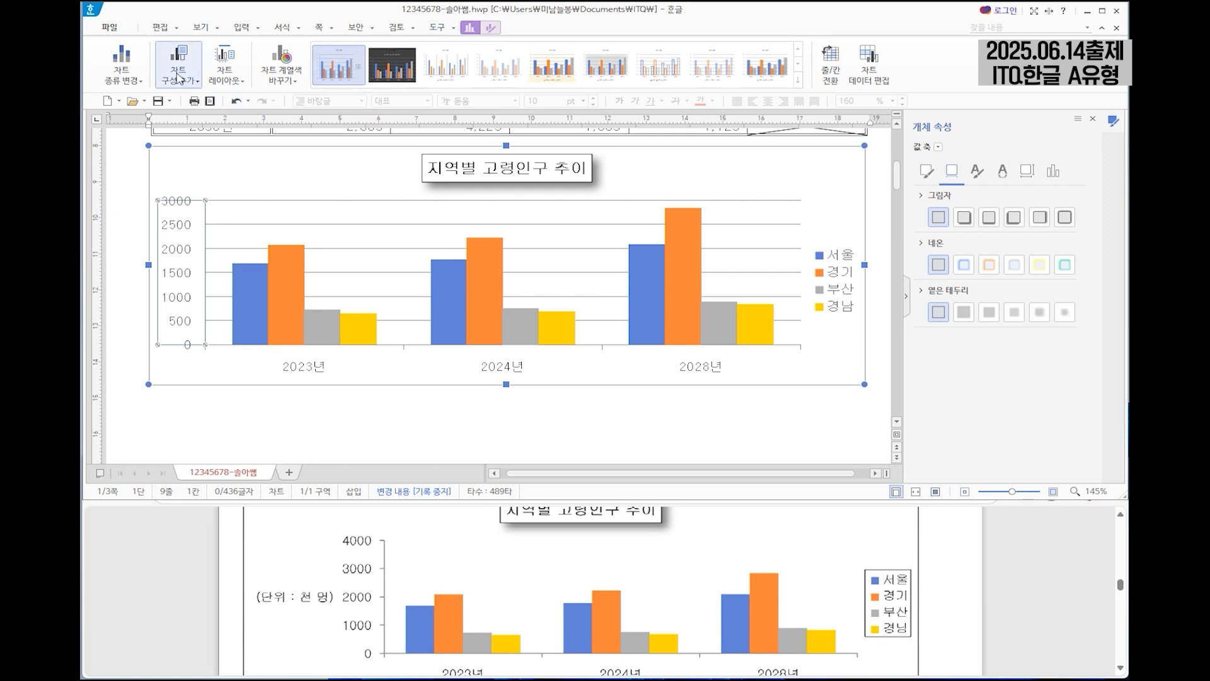
pyautogui.click(180, 77)
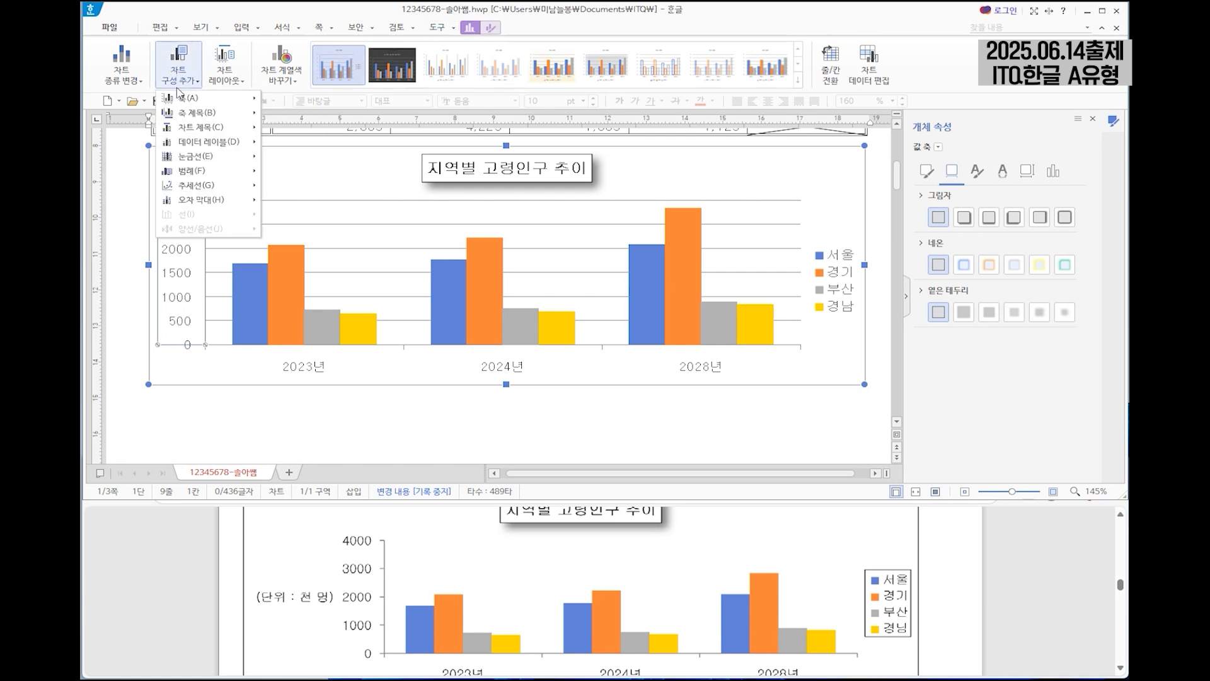
pyautogui.moveTo(193, 114)
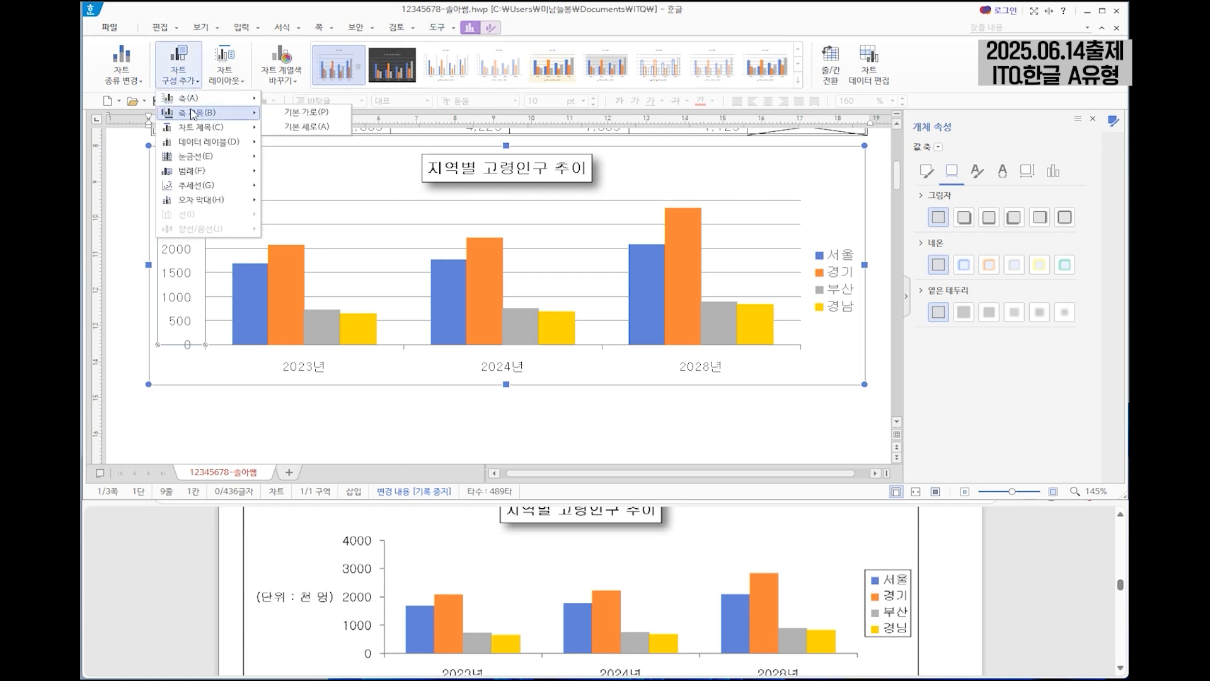
pyautogui.click(324, 129)
# Replace the value axis title text with "(단위 : 천 명)" and set its Korean and English fonts to 굴림.
pyautogui.click(171, 271)
pyautogui.rightClick(172, 272)
pyautogui.click(218, 290)
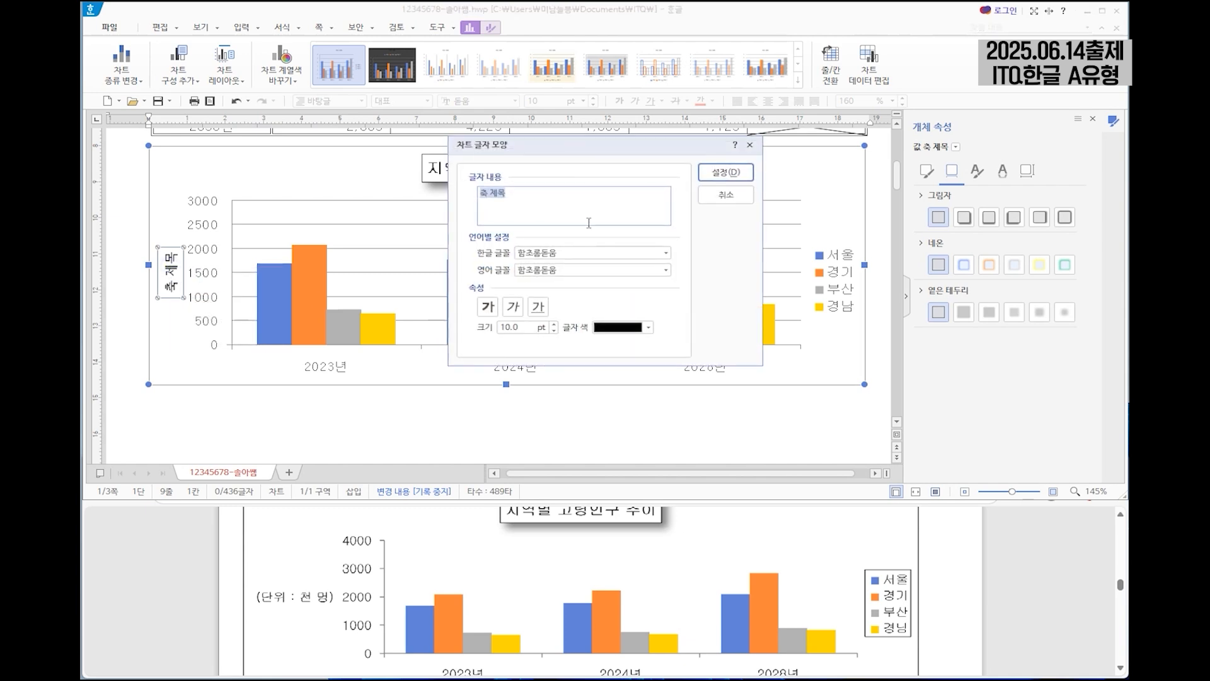
pyautogui.write('(단위 : 천 명)')
pyautogui.press('Tab')
pyautogui.write('굴')
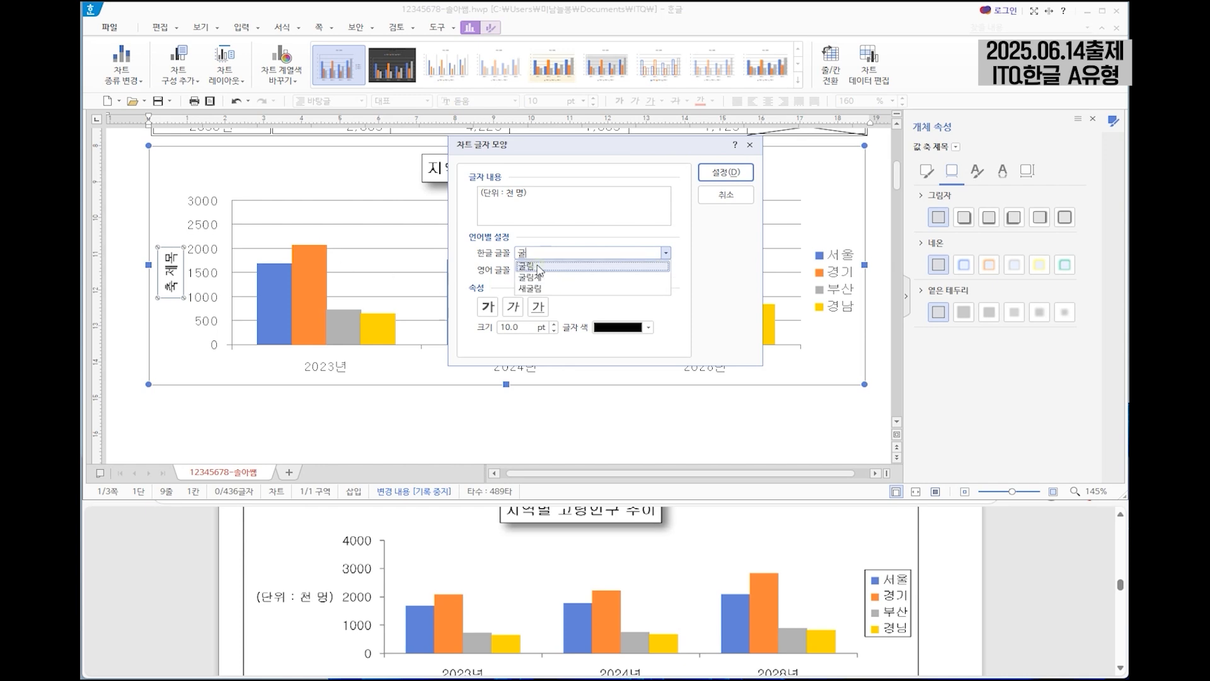
pyautogui.click(575, 272)
pyautogui.press('Tab')
pyautogui.write('굴')
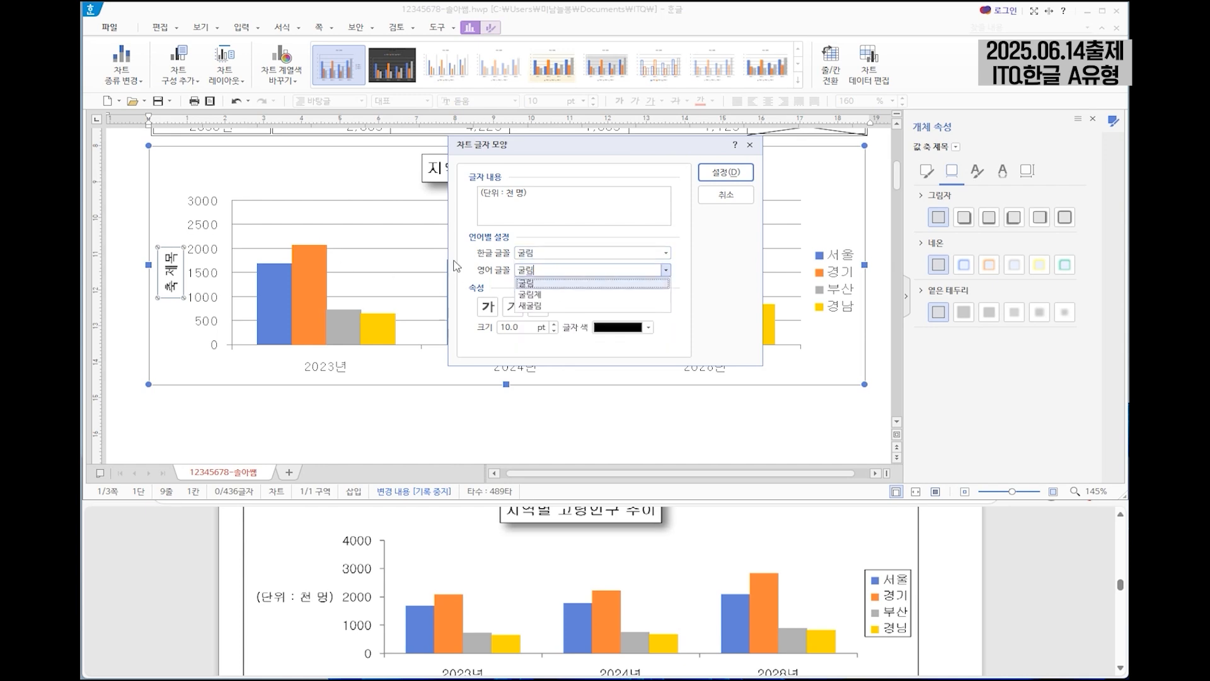
pyautogui.click(548, 283)
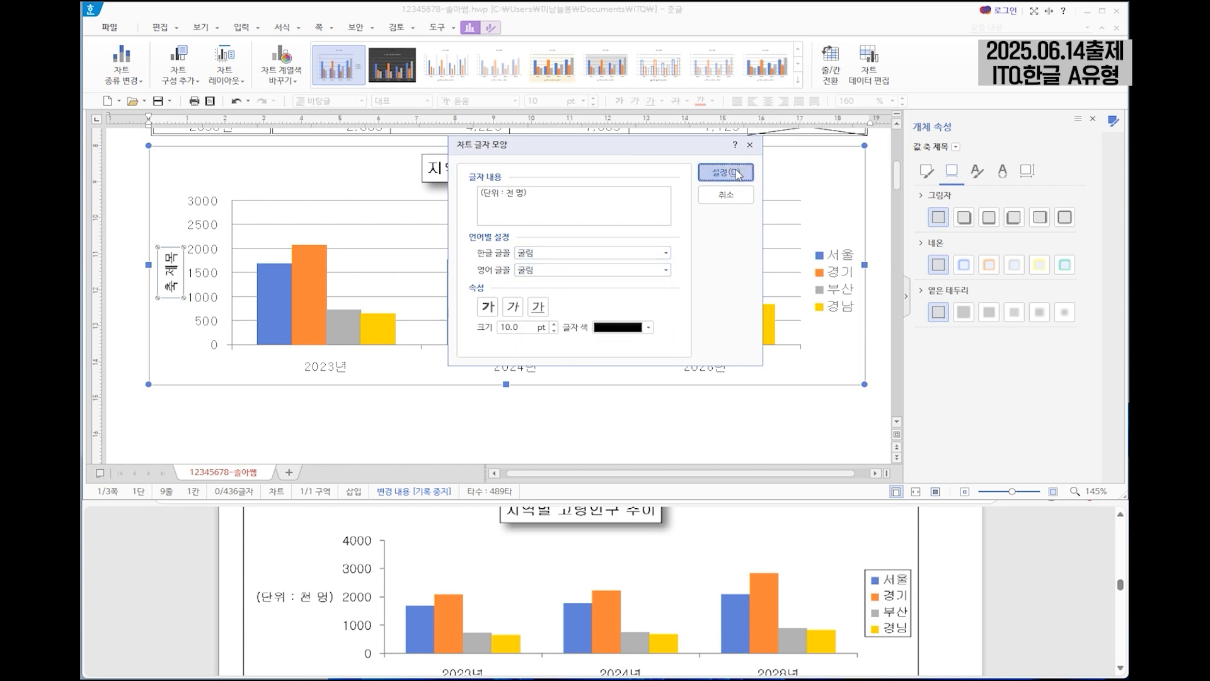
pyautogui.click(726, 172)
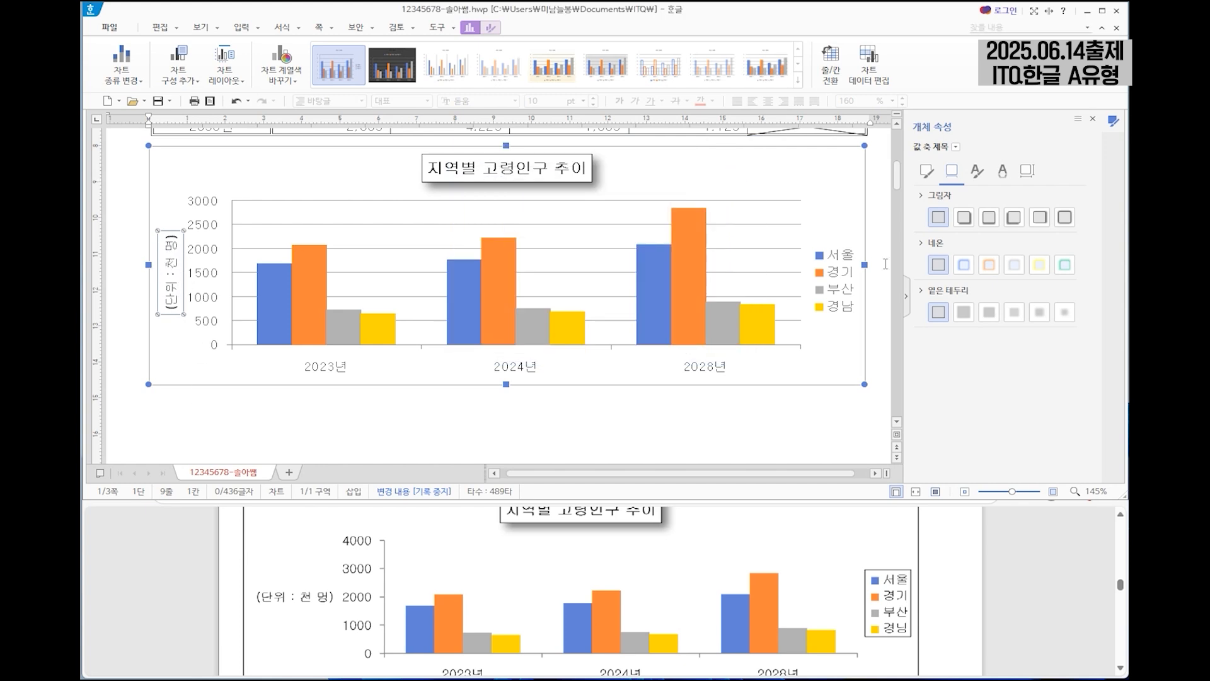
# Set the text direction of the value axis title to 가로.
pyautogui.click(1027, 171)
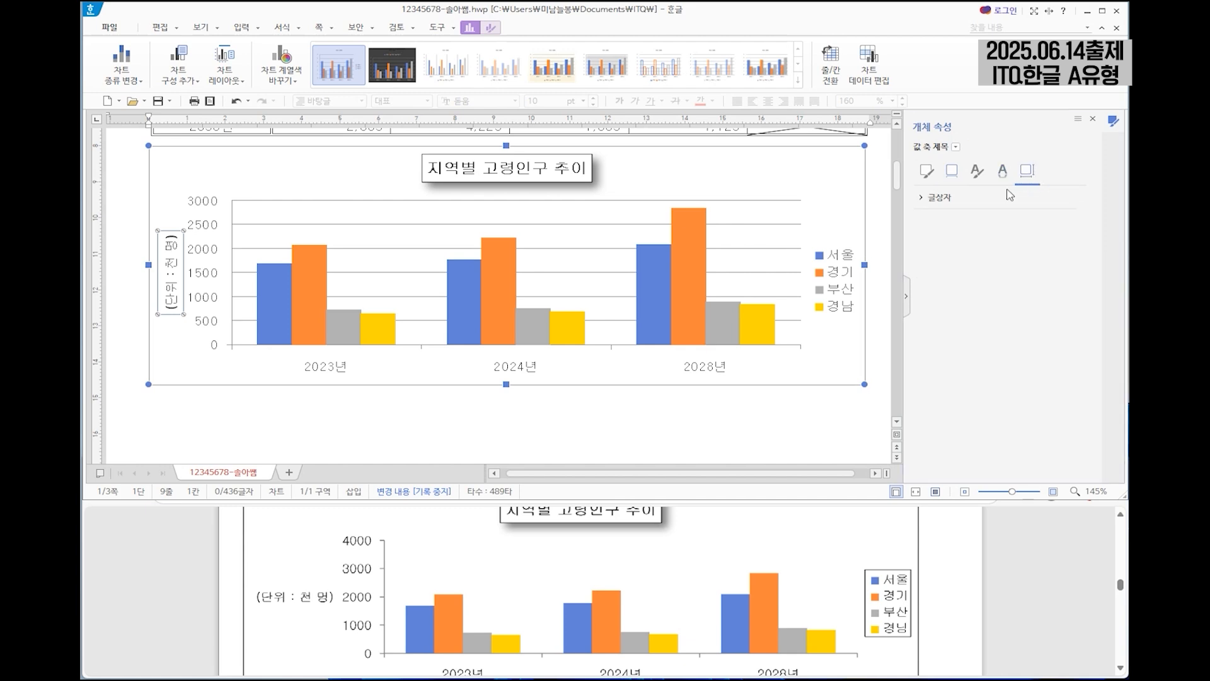
pyautogui.click(947, 199)
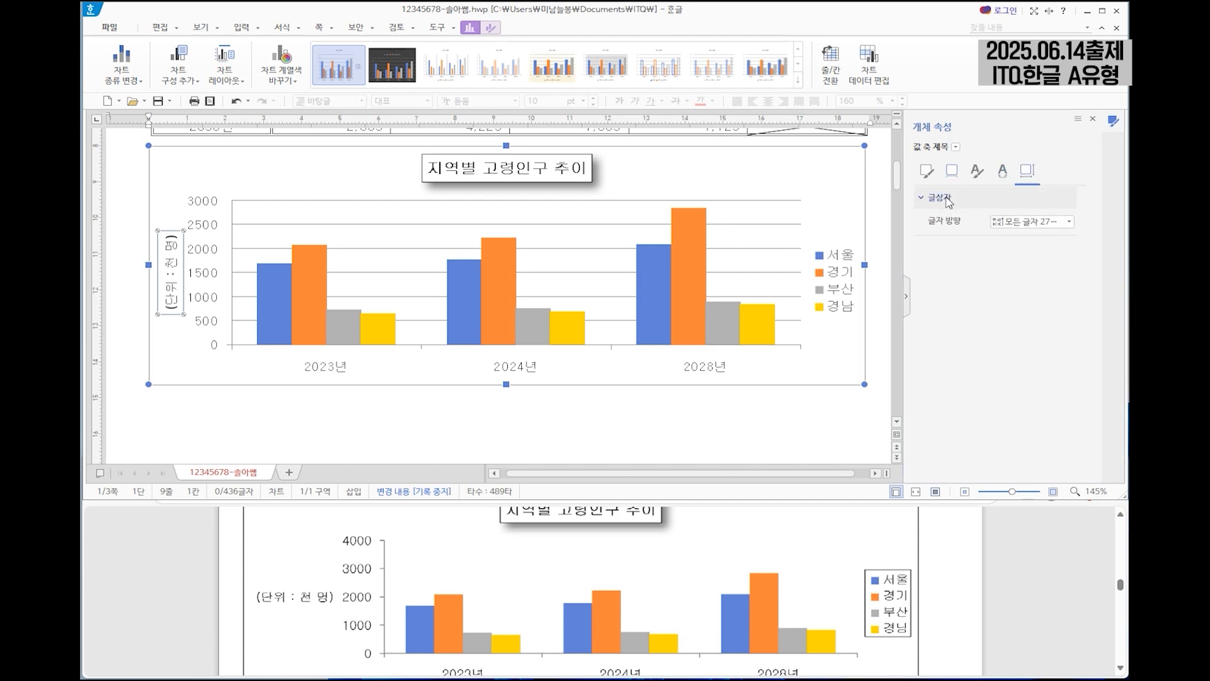
pyautogui.click(1029, 222)
pyautogui.click(1022, 244)
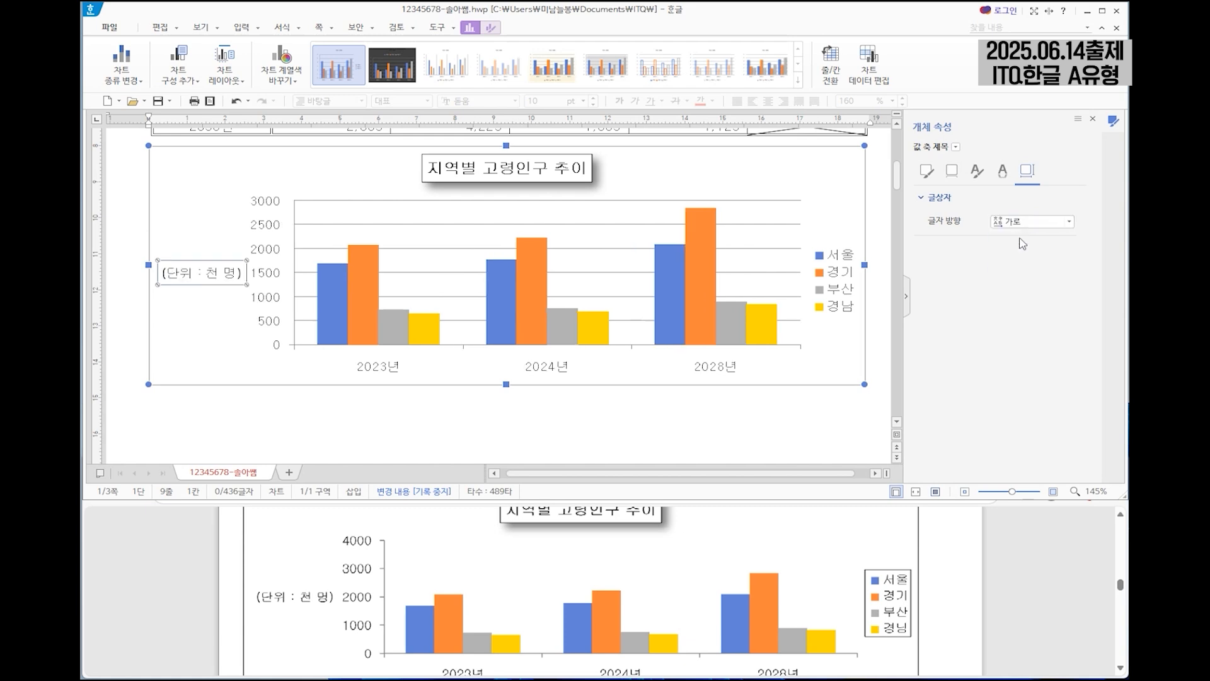
# Give the chart legend a black outline.
pyautogui.click(847, 272)
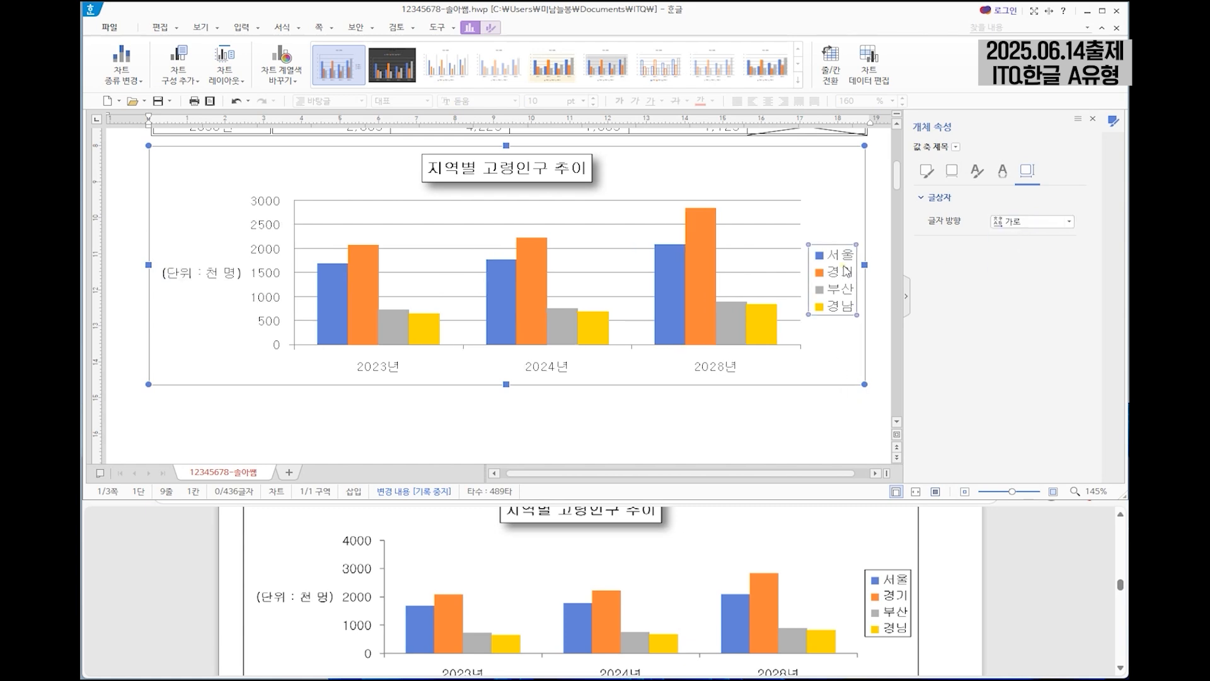
pyautogui.click(841, 343)
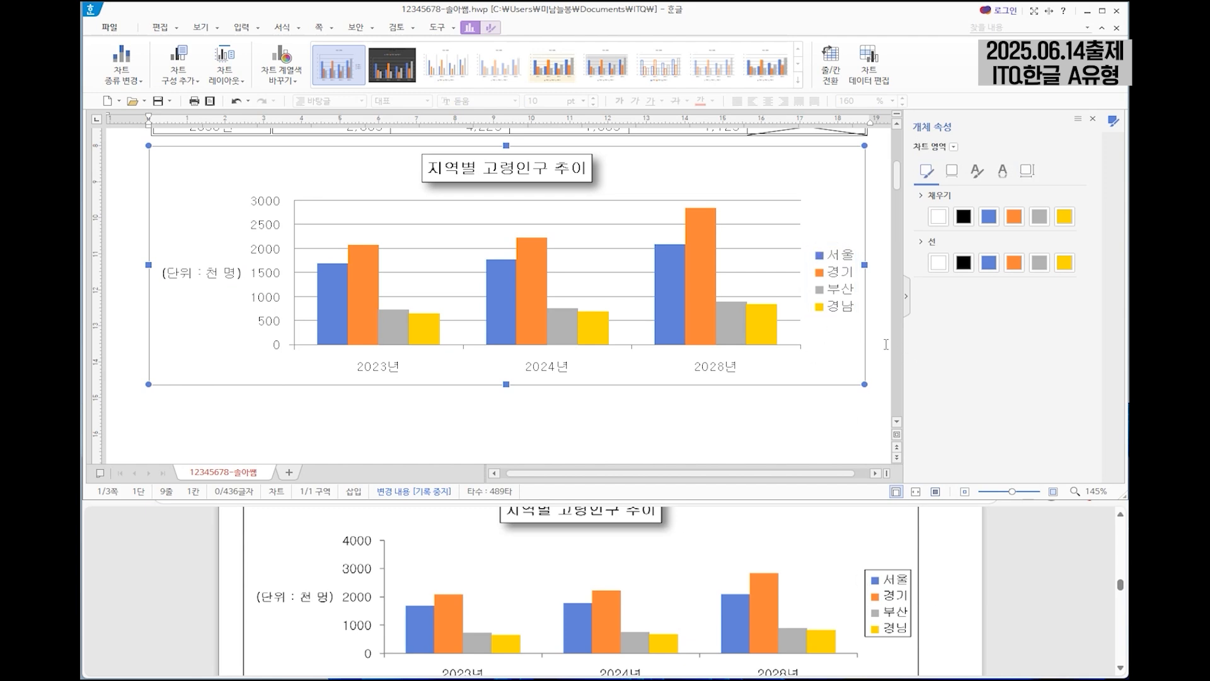
pyautogui.click(832, 258)
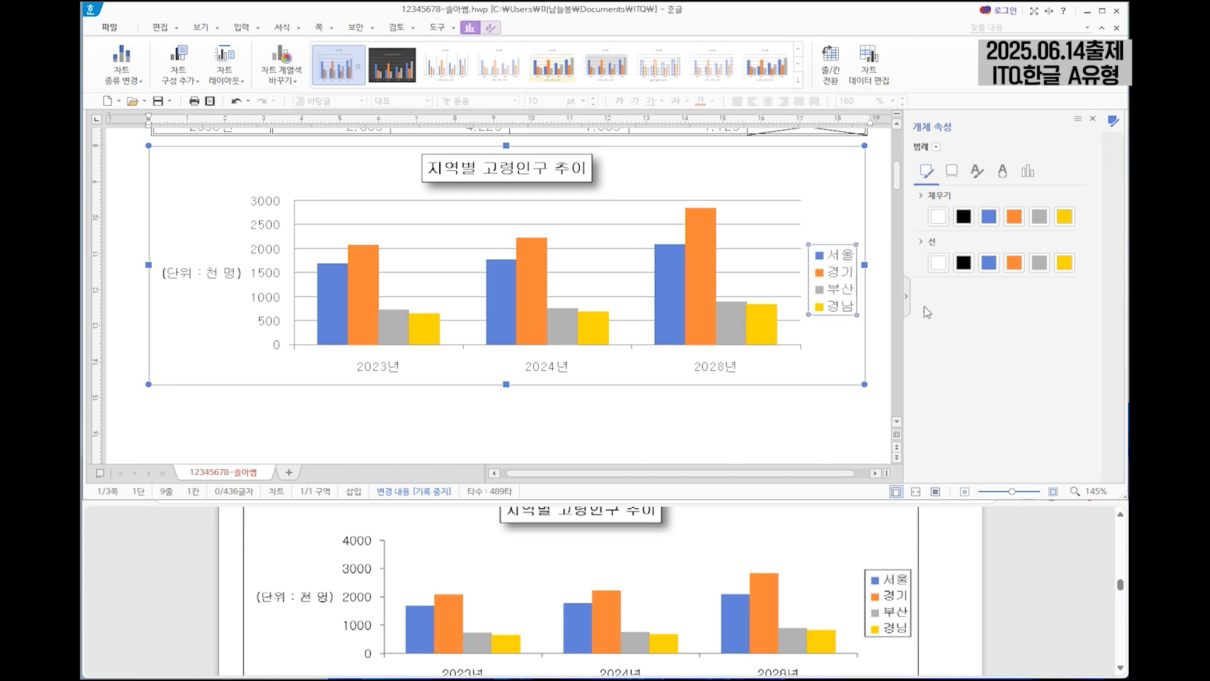
pyautogui.click(963, 264)
pyautogui.click(838, 334)
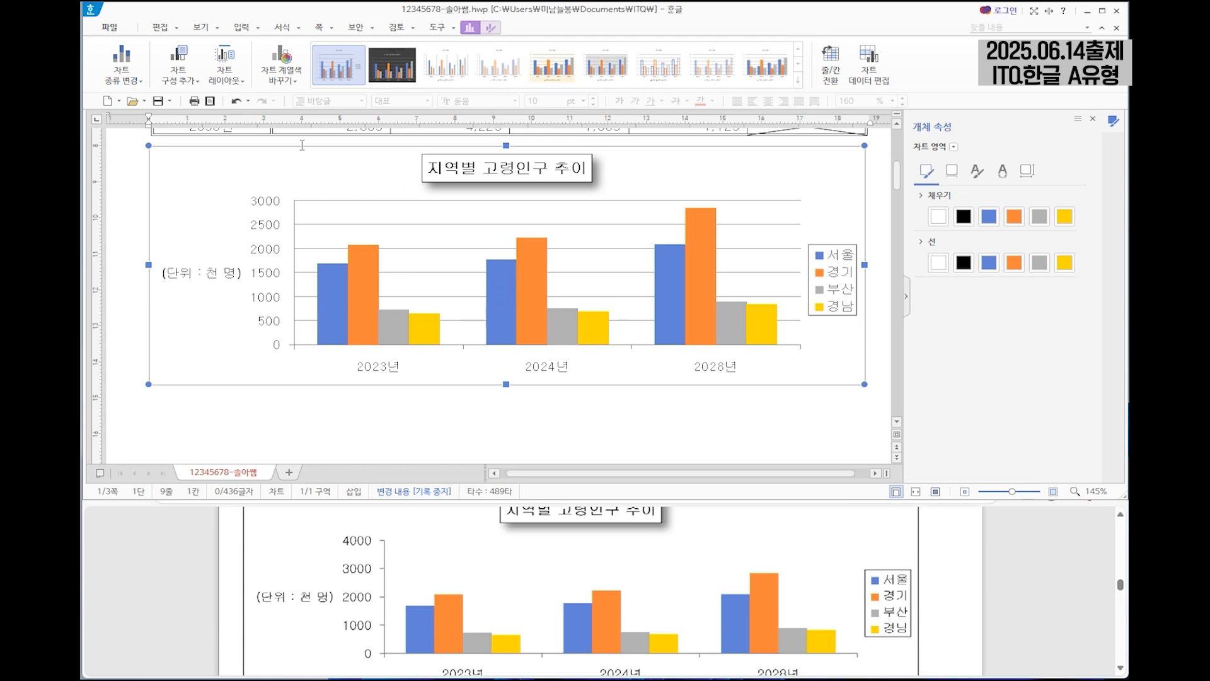
# Remove the 기본 주 가로 gridlines from the chart.
pyautogui.click(181, 82)
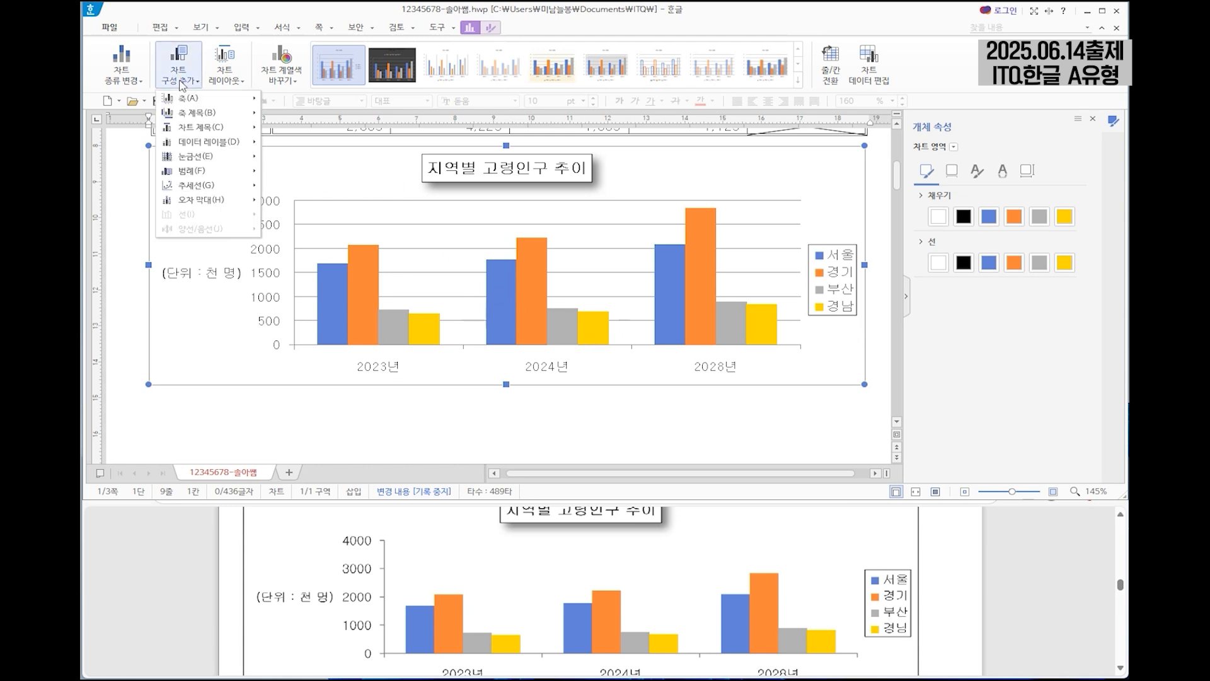
pyautogui.moveTo(206, 159)
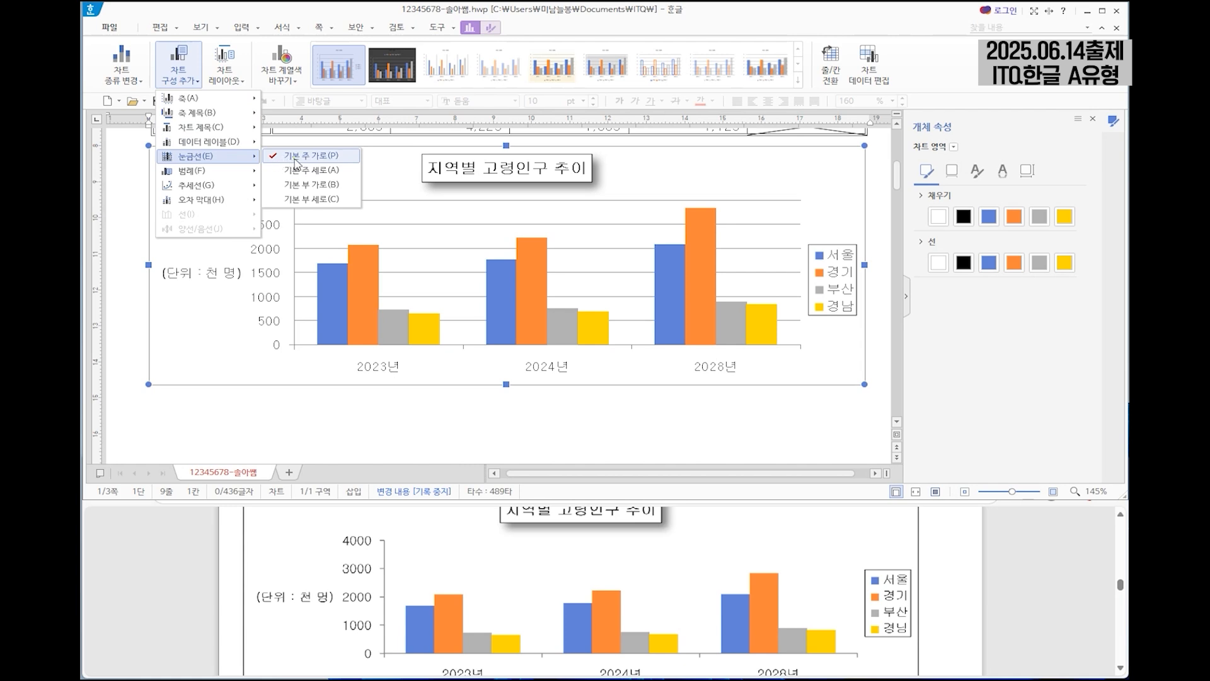
pyautogui.click(295, 158)
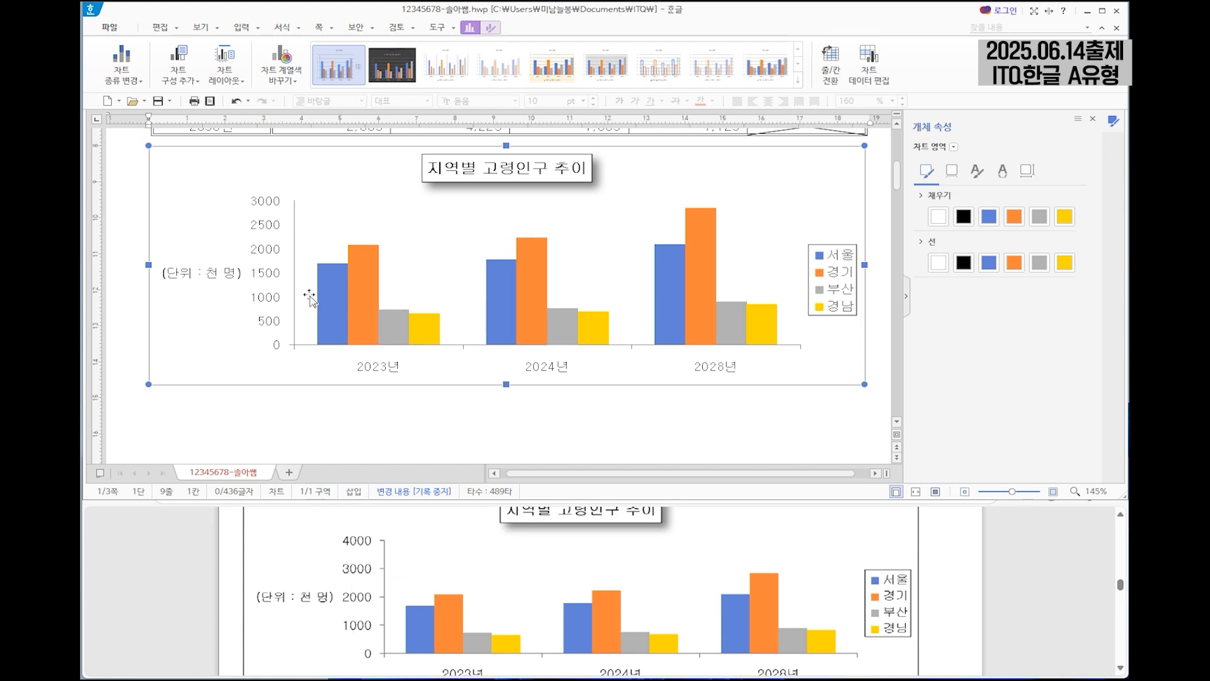
# Fix the value axis minimum at 0, maximum at 4000 and major unit at 1000, and leave chart editing.
pyautogui.click(265, 252)
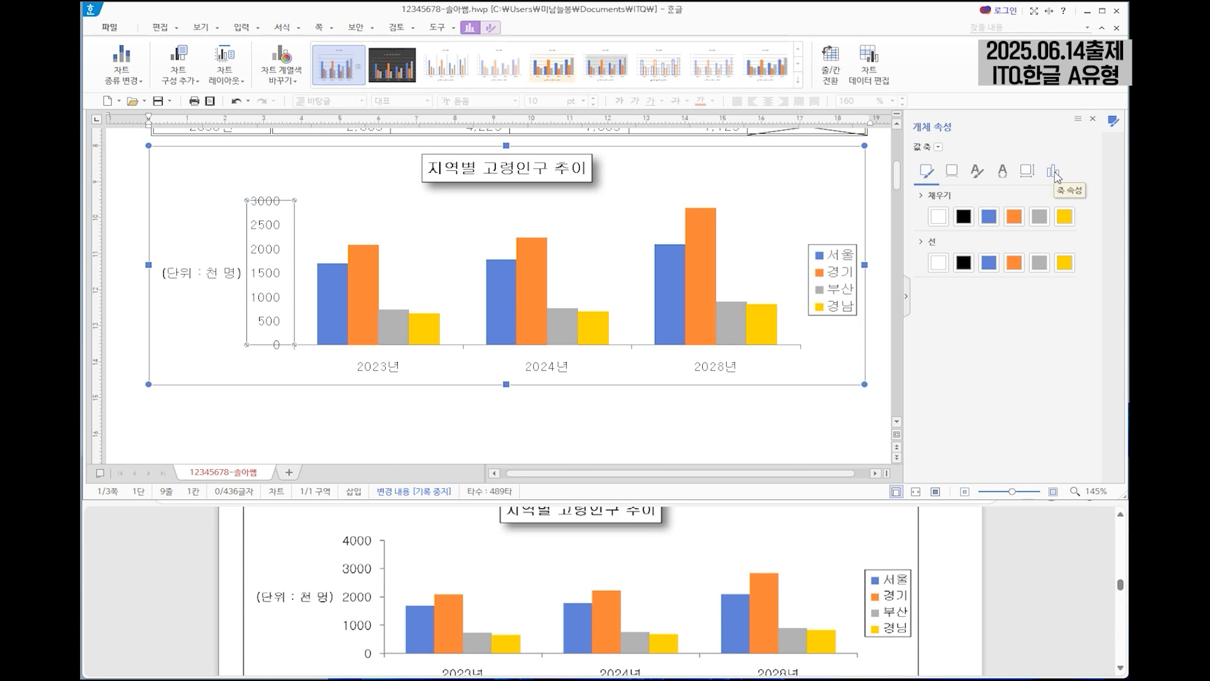
pyautogui.click(1056, 177)
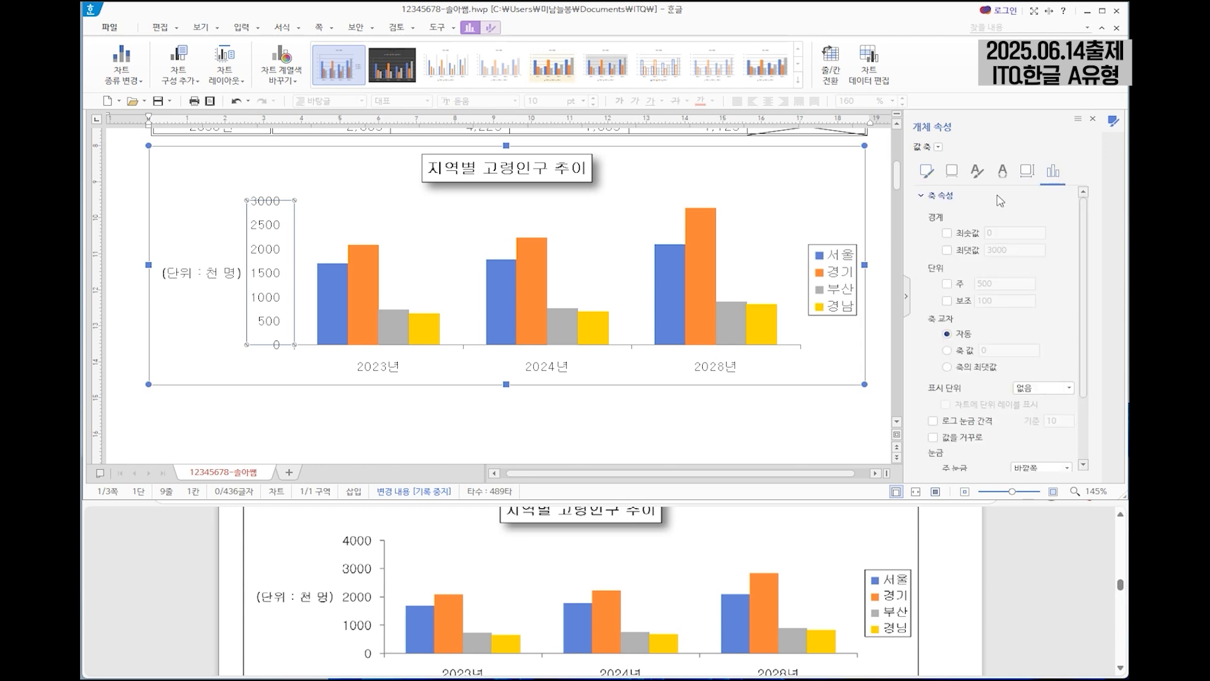
pyautogui.click(947, 233)
pyautogui.click(947, 251)
pyautogui.click(947, 284)
pyautogui.moveTo(1024, 252); pyautogui.dragTo(982, 252)
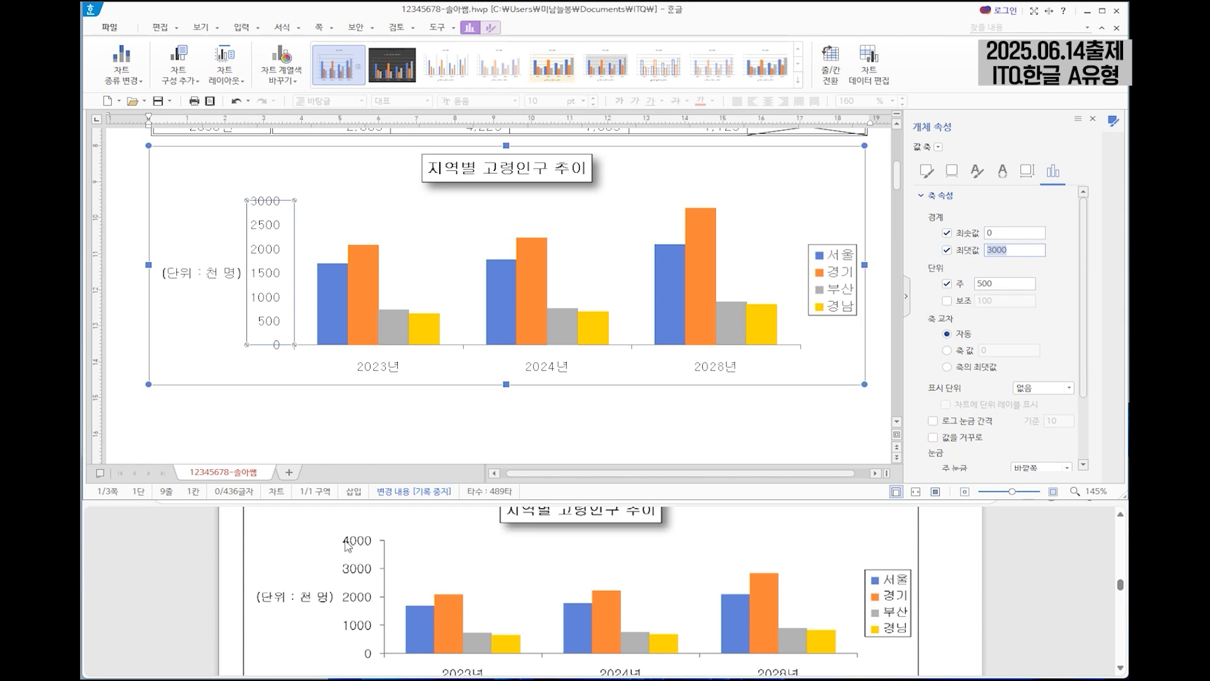
pyautogui.write('4')
pyautogui.moveTo(1022, 285); pyautogui.dragTo(979, 285)
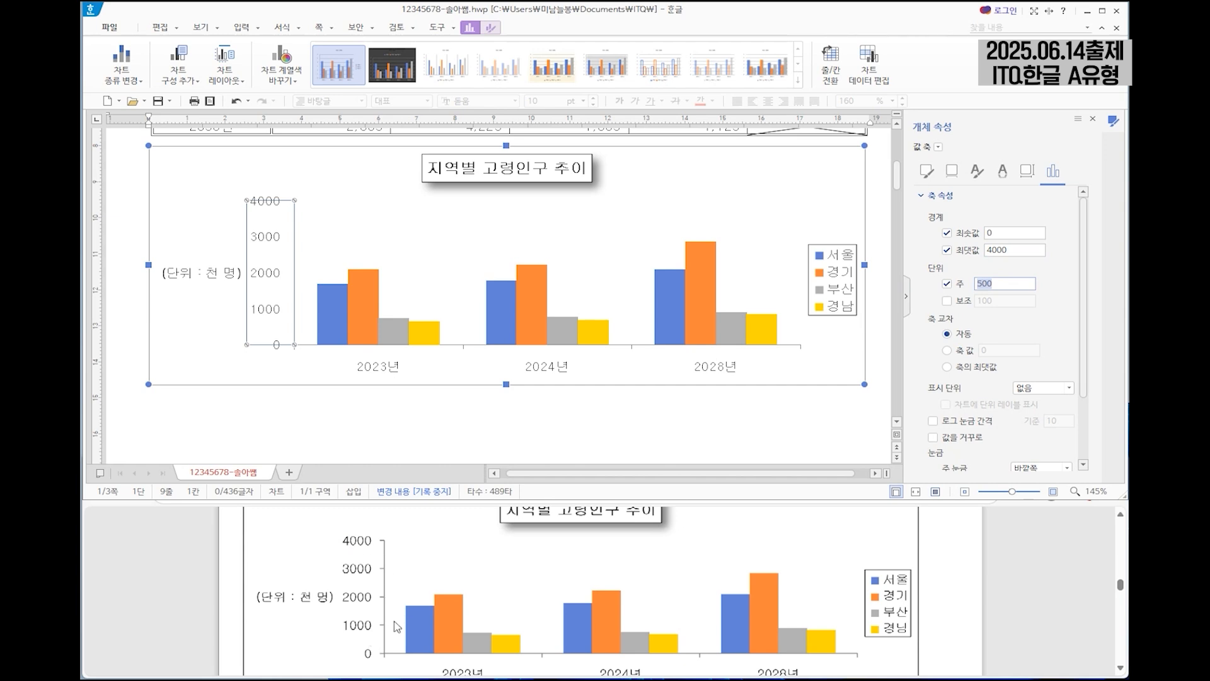
pyautogui.write('10')
pyautogui.click(370, 199)
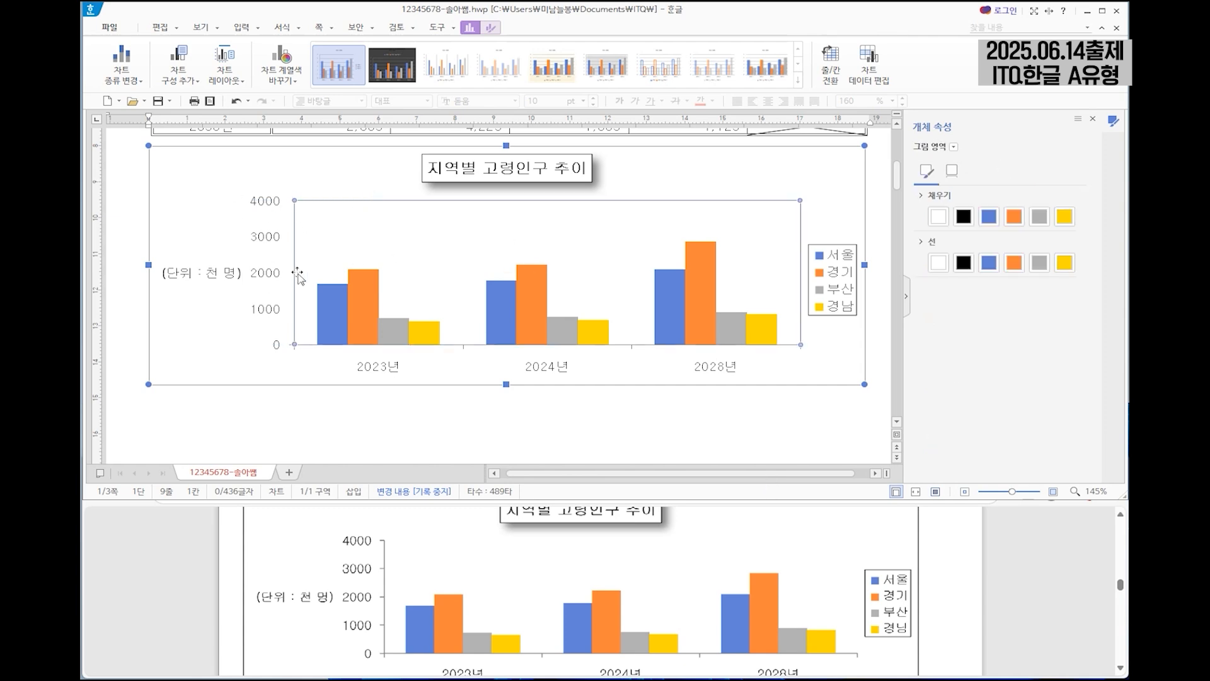
pyautogui.click(529, 436)
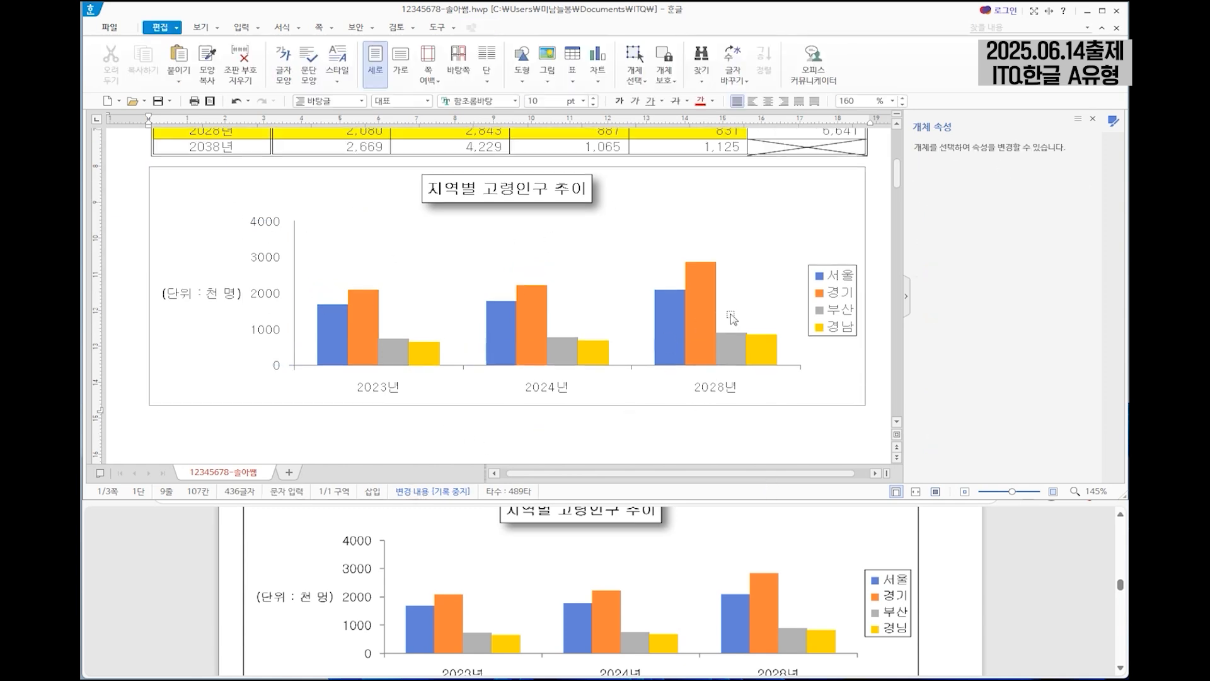
# Enter "(1)" on the line below question number 3 on page 2.
pyautogui.scroll(-8, 737, 291)
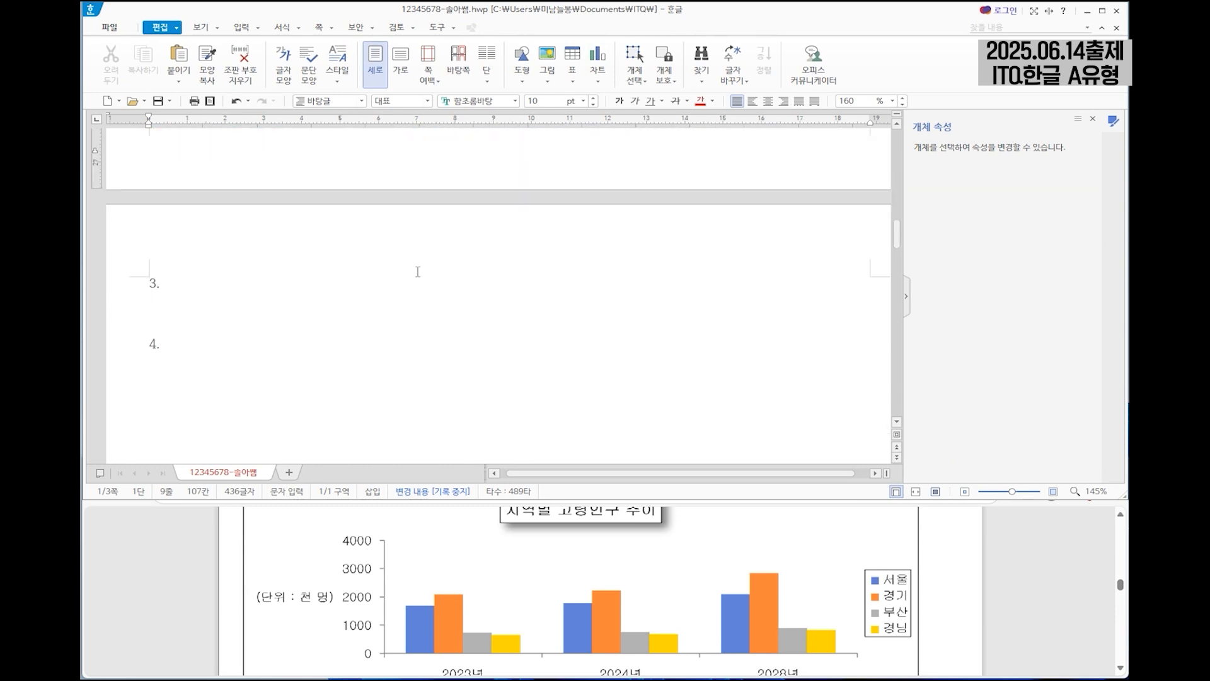
pyautogui.click(158, 305)
pyautogui.scroll(-5, 360, 626)
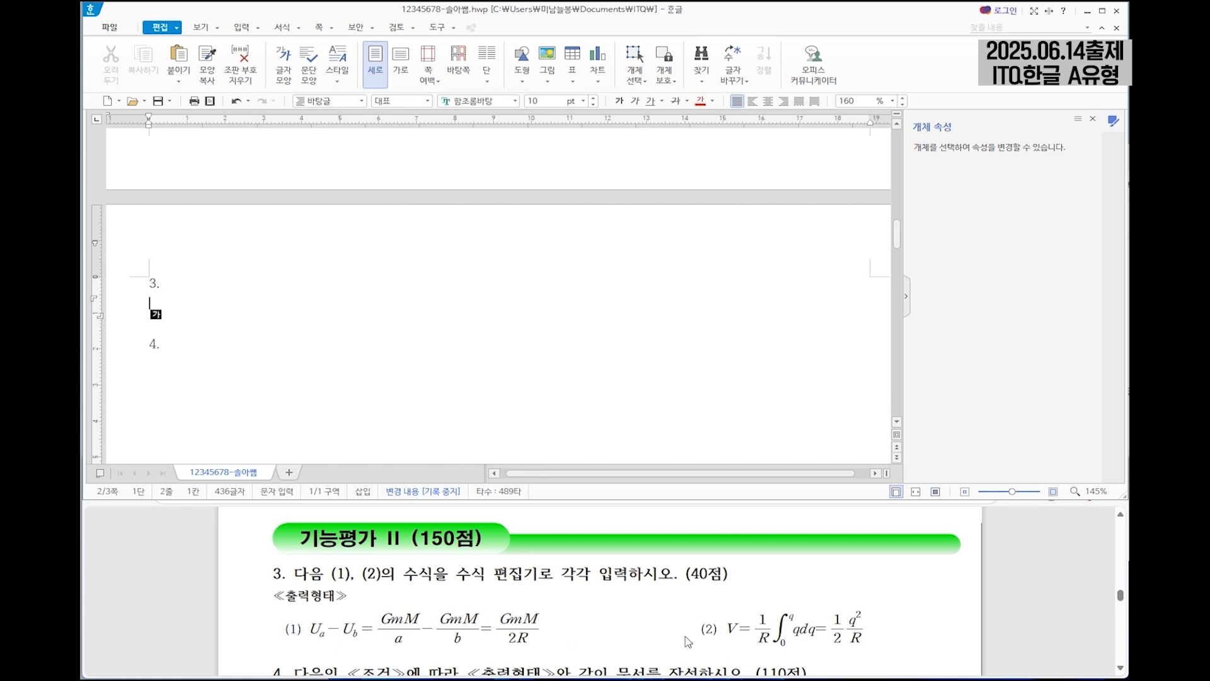
pyautogui.write('(1)')
# Start a new equation after "(1)" and set the equation editor's zoom to 300%.
pyautogui.click(242, 27)
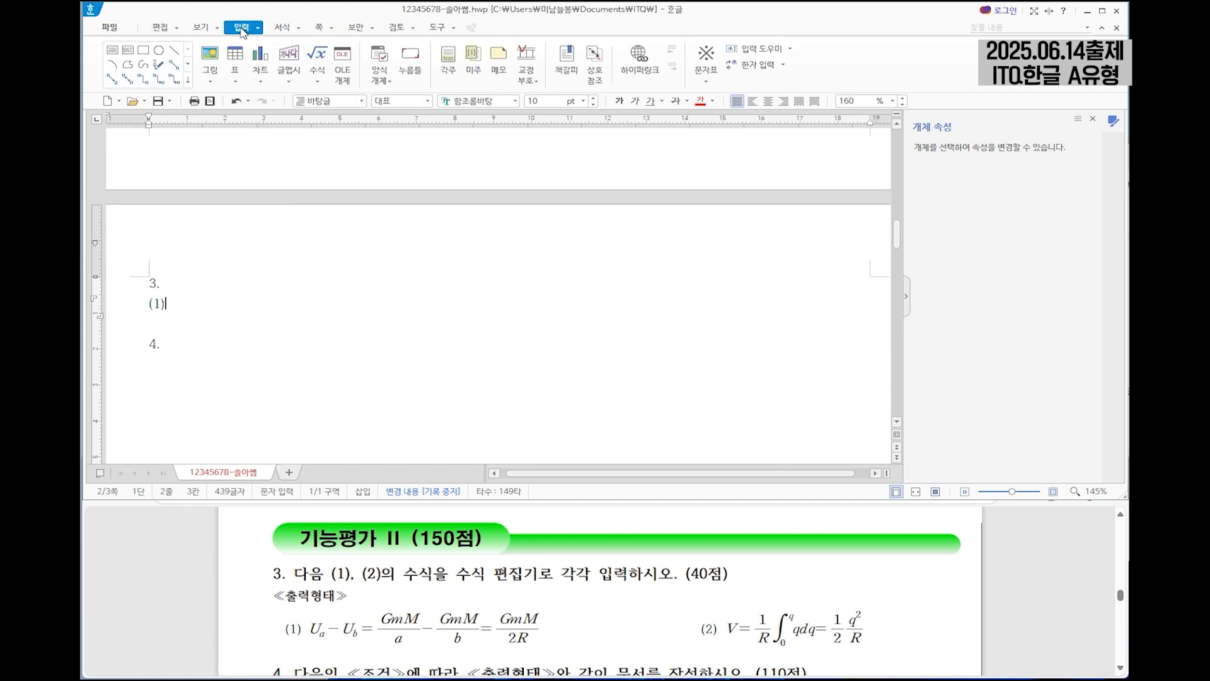
pyautogui.click(318, 55)
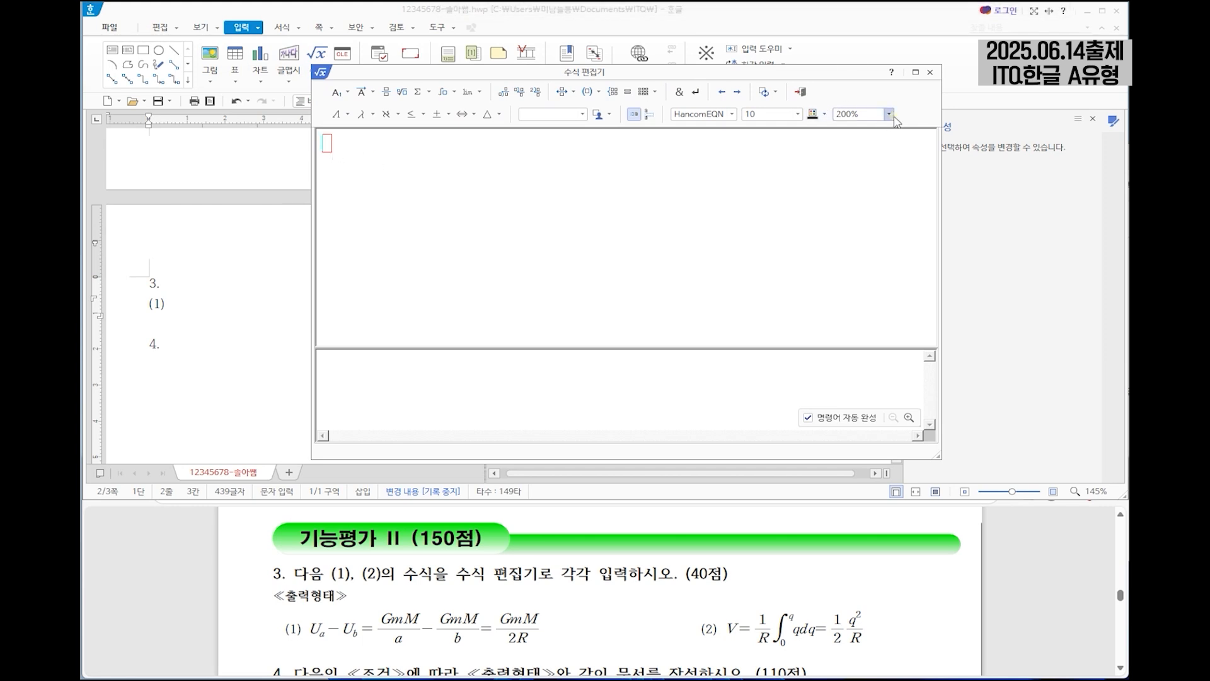
pyautogui.click(888, 114)
pyautogui.click(861, 175)
# Enter the equation's beginning, U with subscript a minus U with subscript b.
pyautogui.write('U')
pyautogui.click(342, 95)
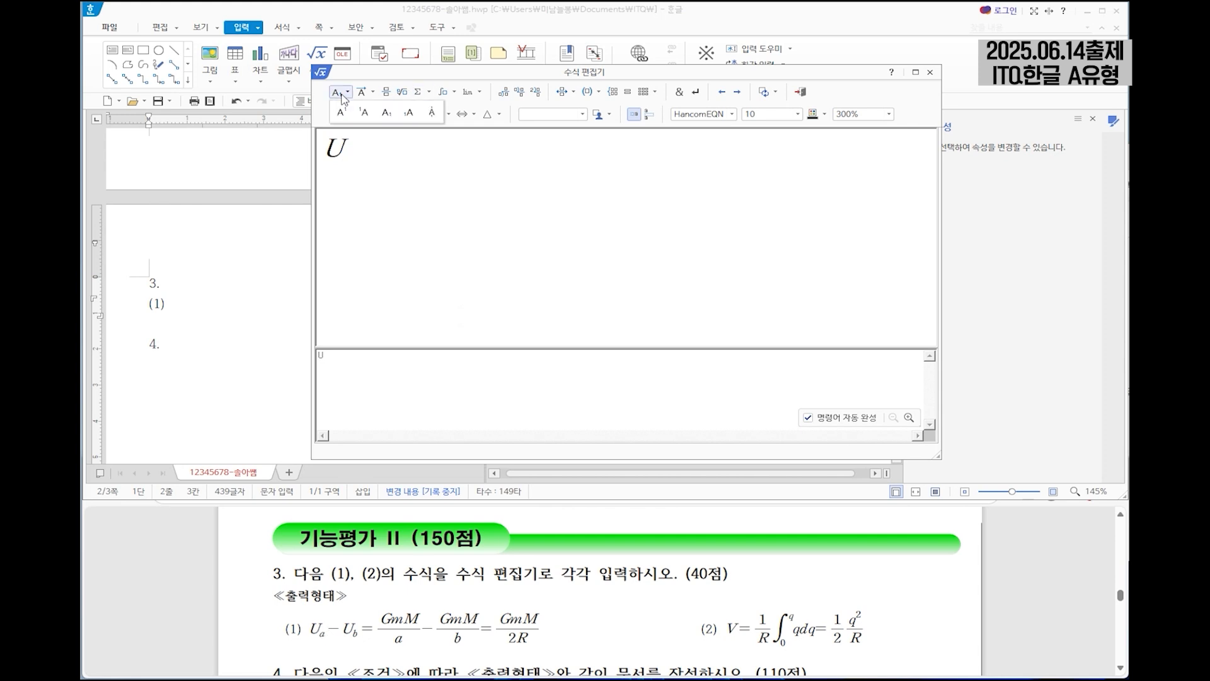
pyautogui.click(387, 114)
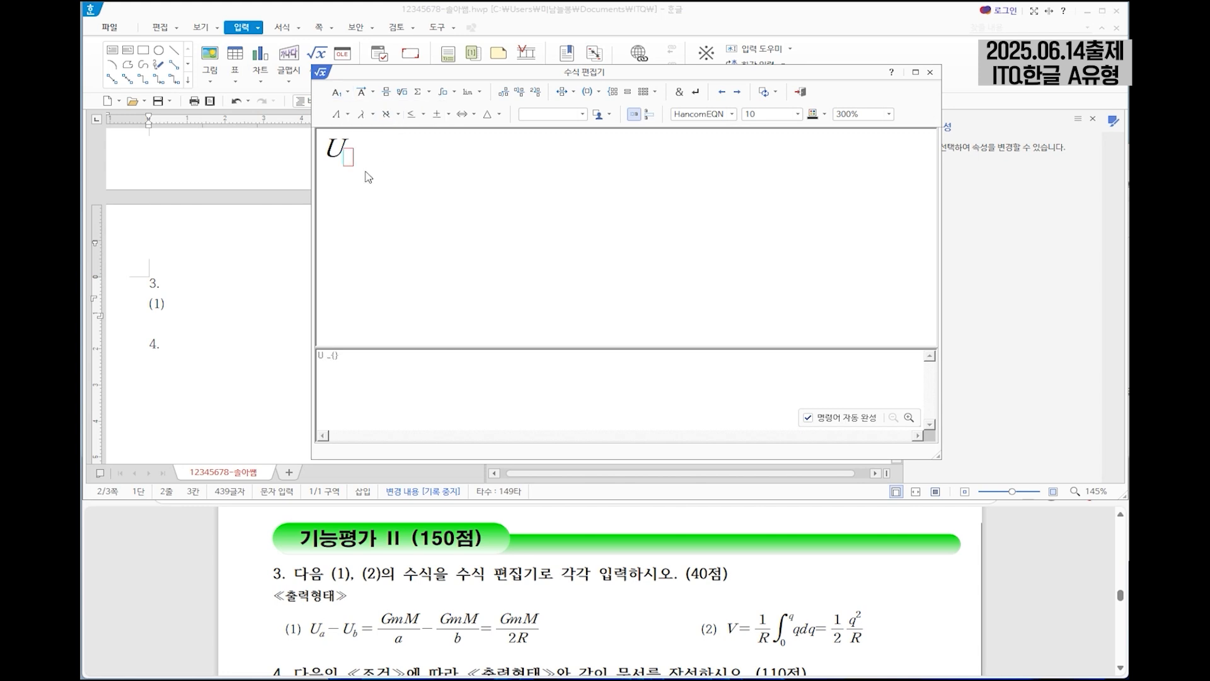
pyautogui.write('a')
pyautogui.write('-')
pyautogui.write('-')
pyautogui.write('U')
pyautogui.click(338, 95)
pyautogui.write('b')
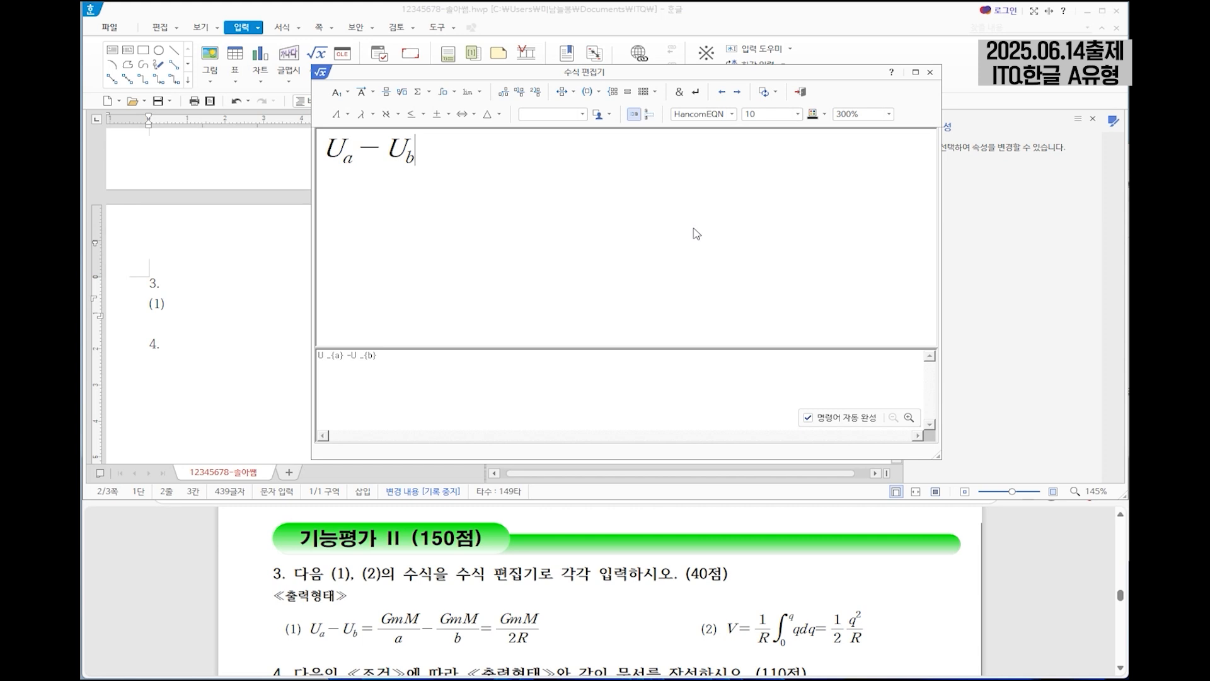
# Append an equals sign and the fraction GmM over a to the equation.
pyautogui.write('=')
pyautogui.click(389, 93)
pyautogui.write('GmM} over {a}')
pyautogui.click(491, 186)
pyautogui.write('a')
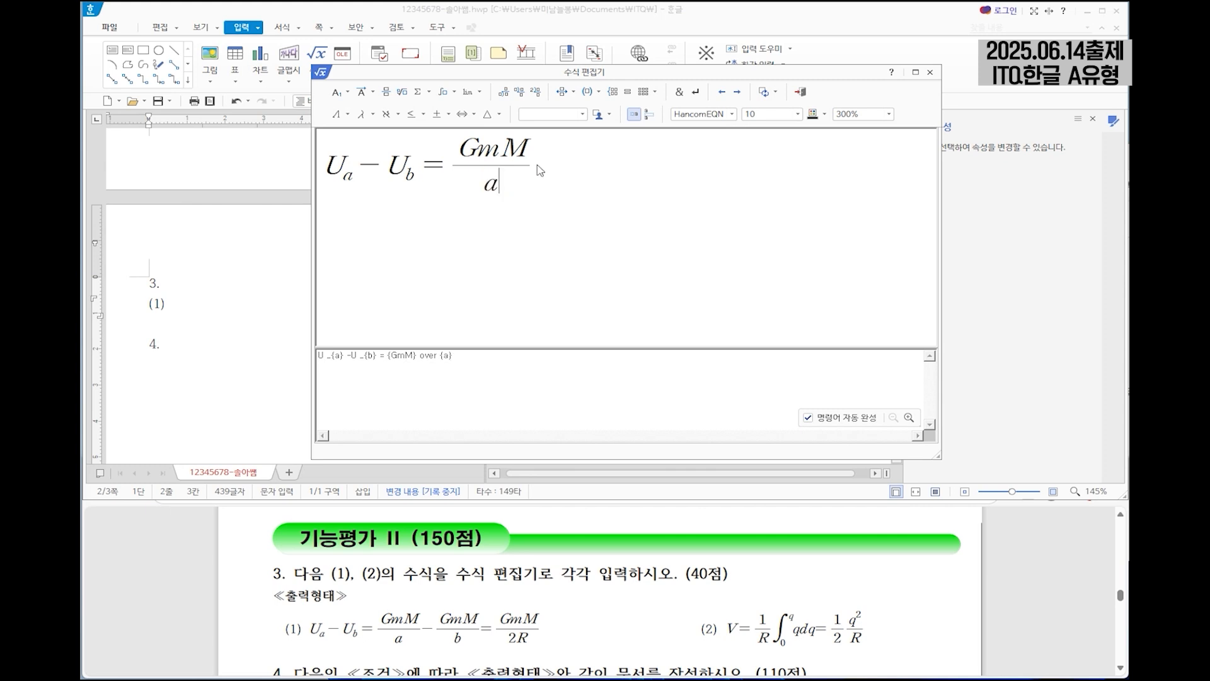
# Append a minus sign and the fraction GmM over b to the equation.
pyautogui.click(546, 179)
pyautogui.write('-')
pyautogui.click(386, 92)
pyautogui.write('Gm')
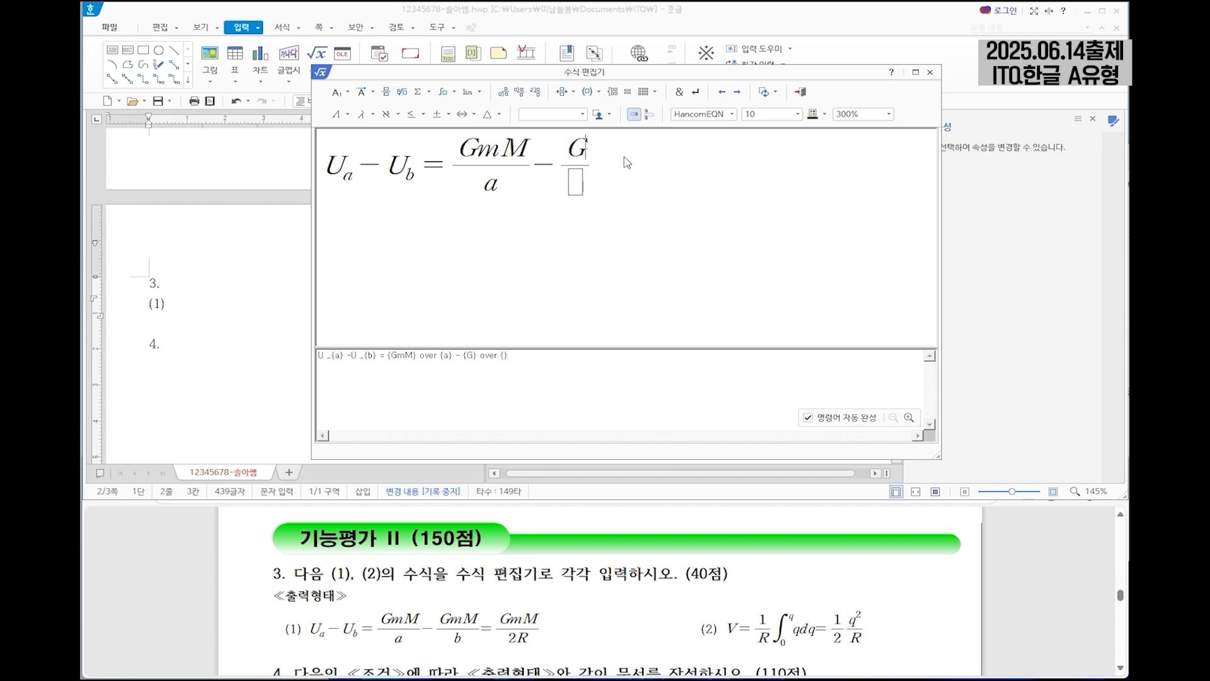
pyautogui.write('M')
pyautogui.click(598, 183)
pyautogui.write('b')
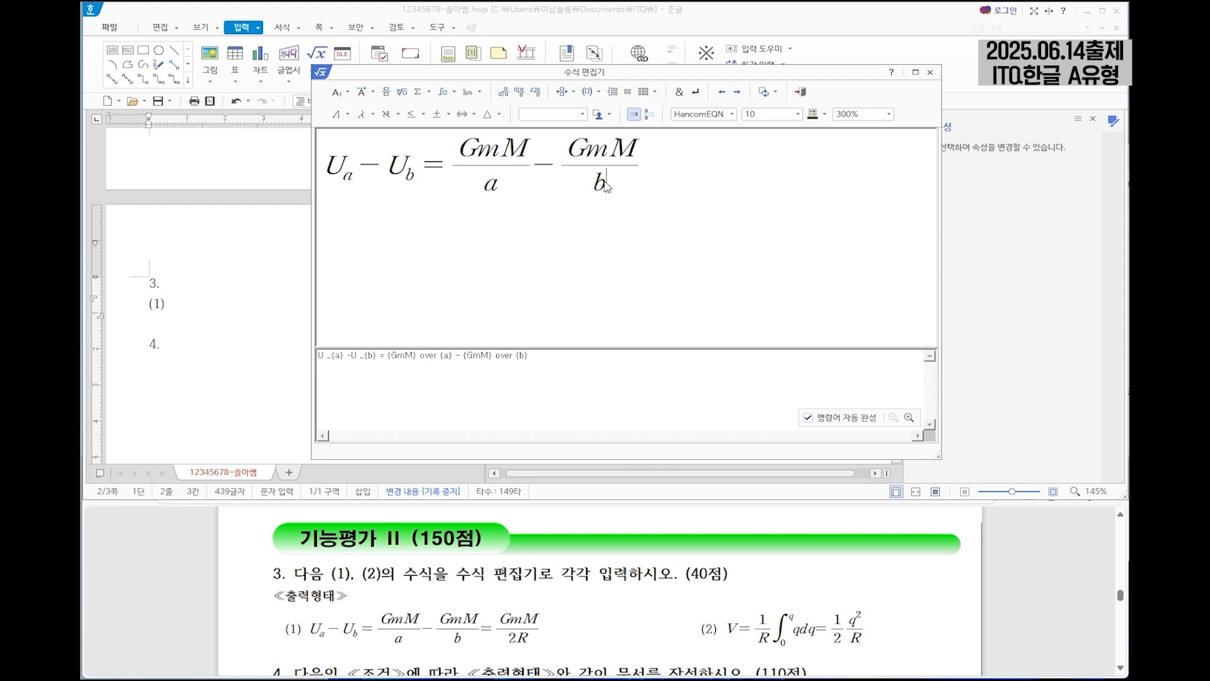
# Complete the equation with an equals sign and the fraction GmM over 2R, and insert it into the document.
pyautogui.press('Tab')
pyautogui.click(387, 92)
pyautogui.write('GmM} over {')
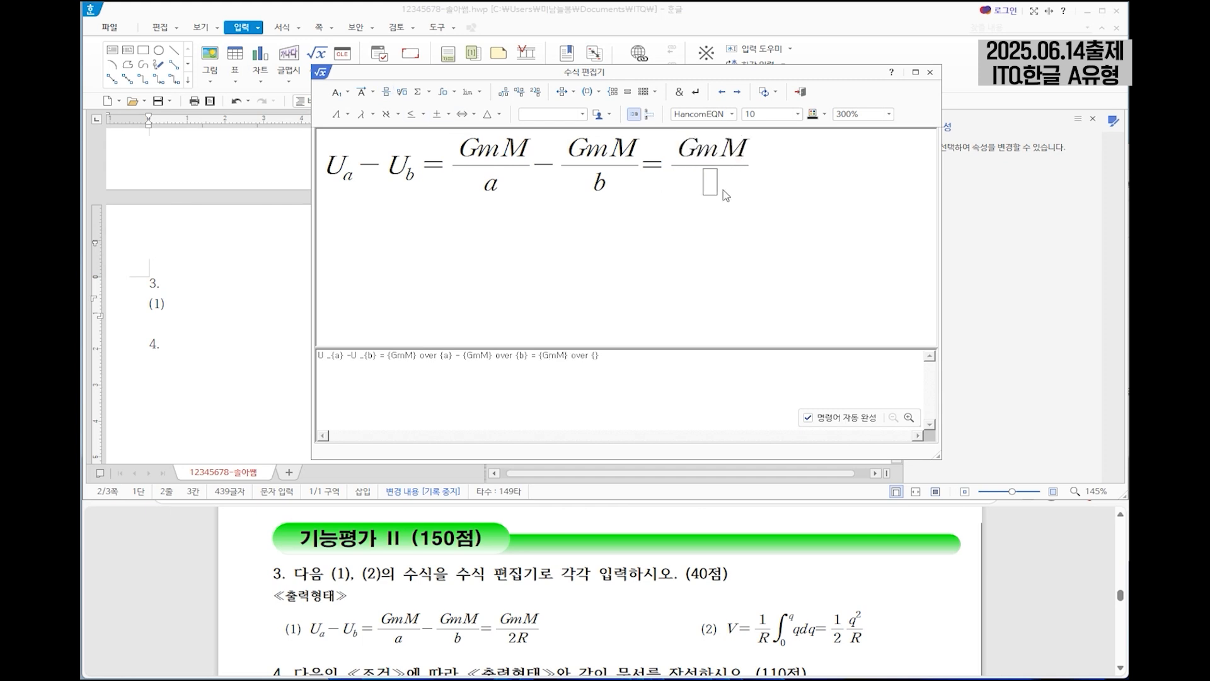
pyautogui.write('2R')
pyautogui.click(800, 92)
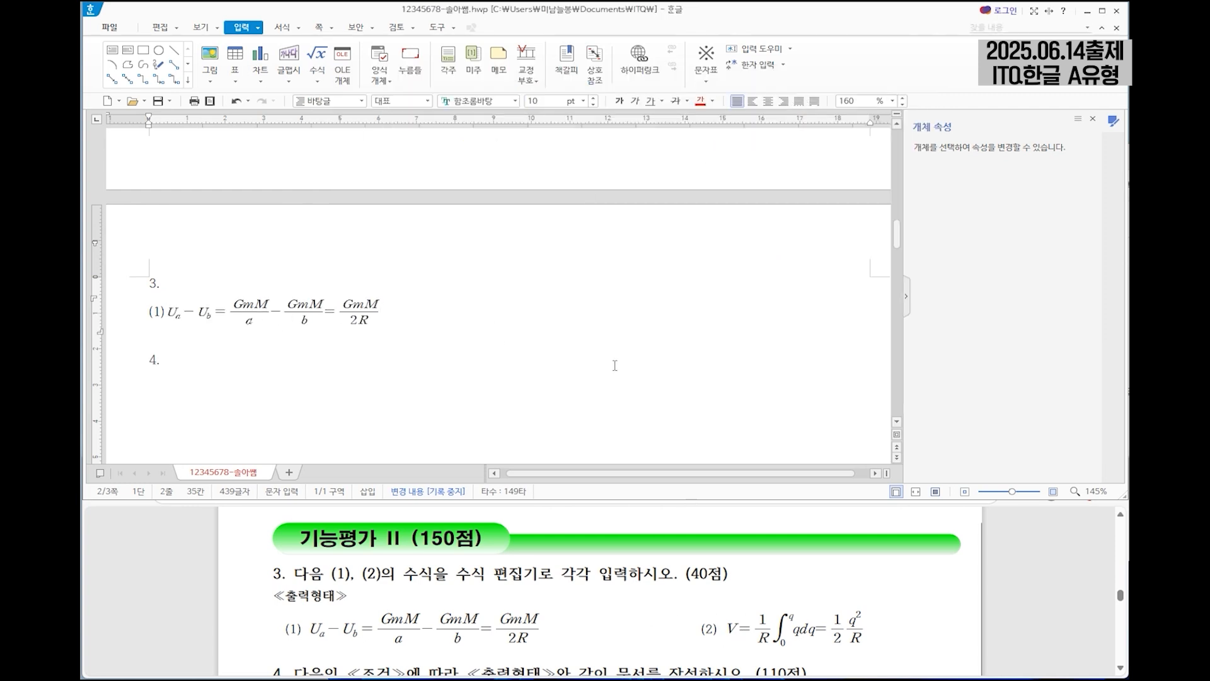
# Add "(2)" after the first equation and begin a second equation with V = 1 over R.
pyautogui.write('(2')
pyautogui.click(320, 55)
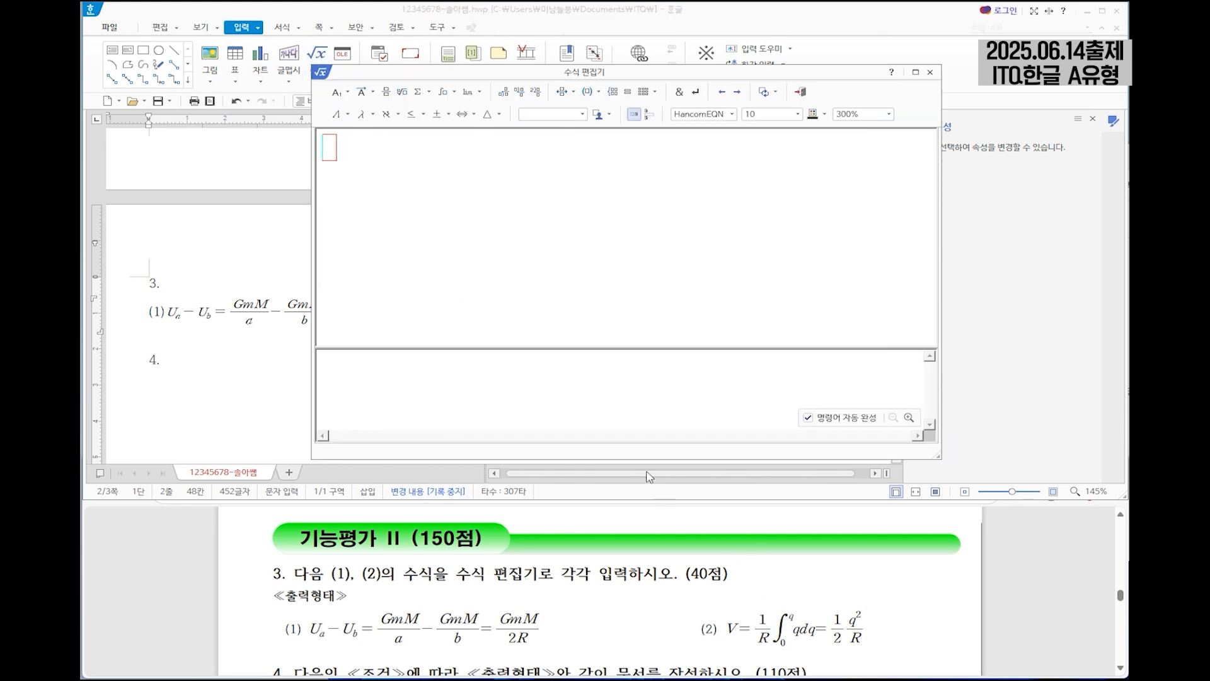
pyautogui.write('V=')
pyautogui.click(386, 93)
pyautogui.write('1} over {}')
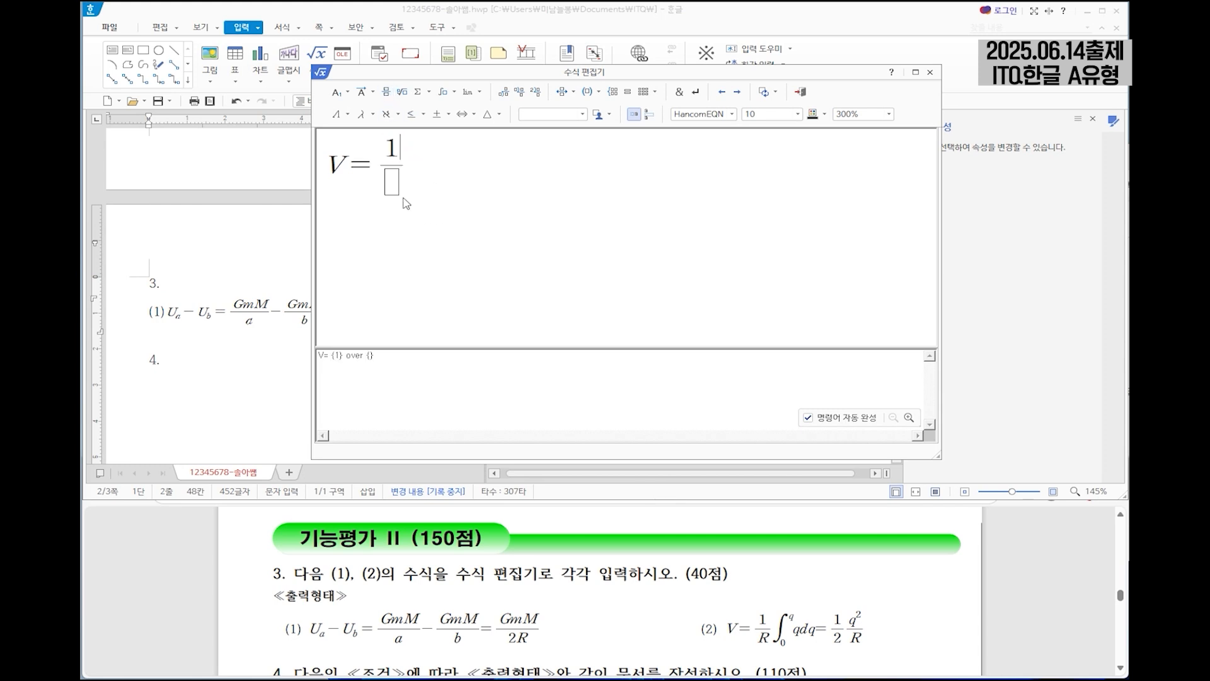
pyautogui.click(394, 185)
pyautogui.write('R')
# Append an integral from 0 to q with the integrand qdq to the second equation.
pyautogui.click(450, 92)
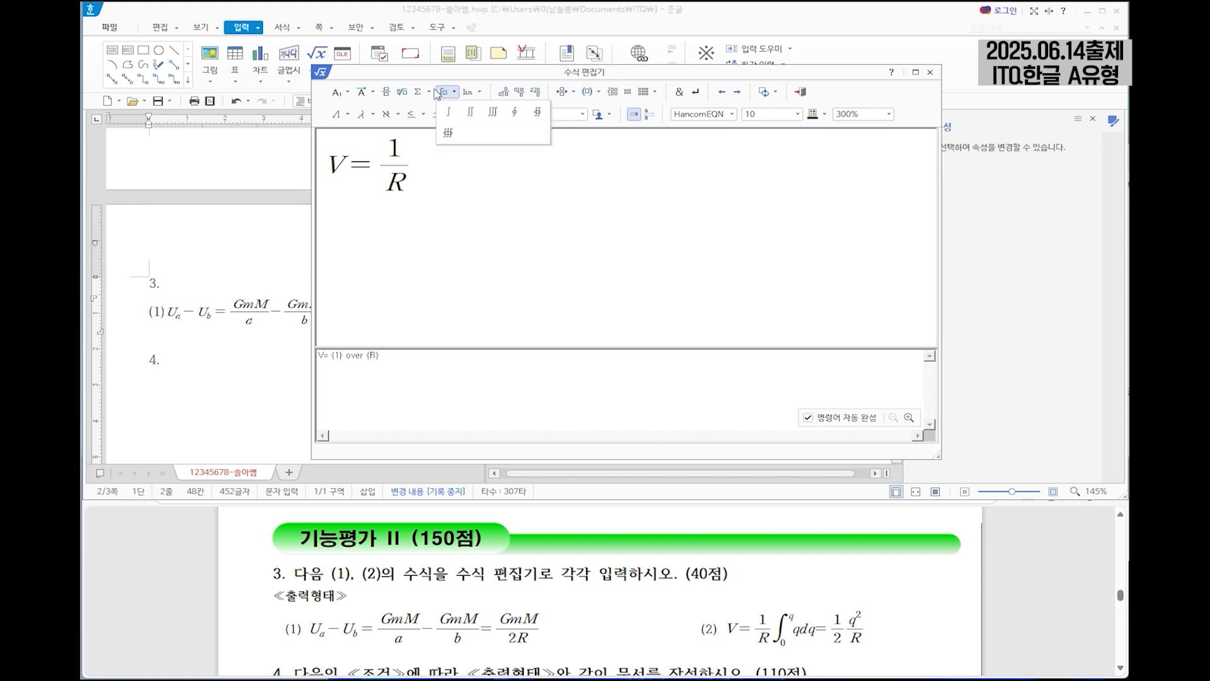
pyautogui.click(448, 112)
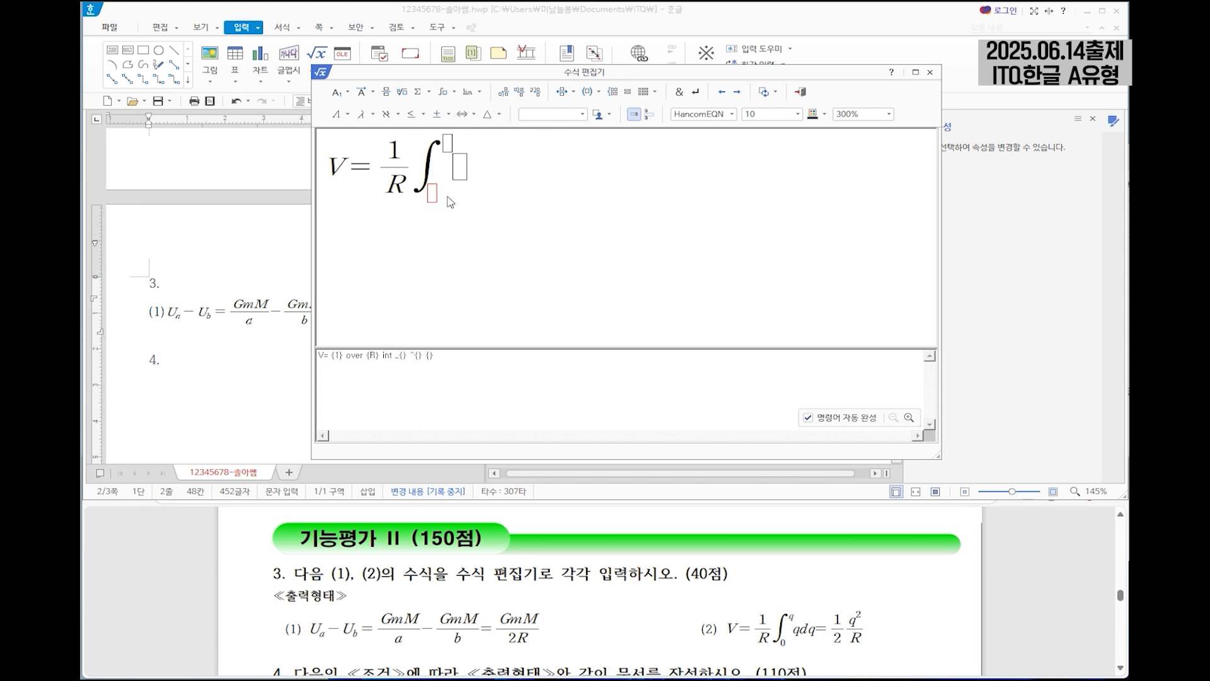
pyautogui.write('0')
pyautogui.click(448, 143)
pyautogui.write('q} {')
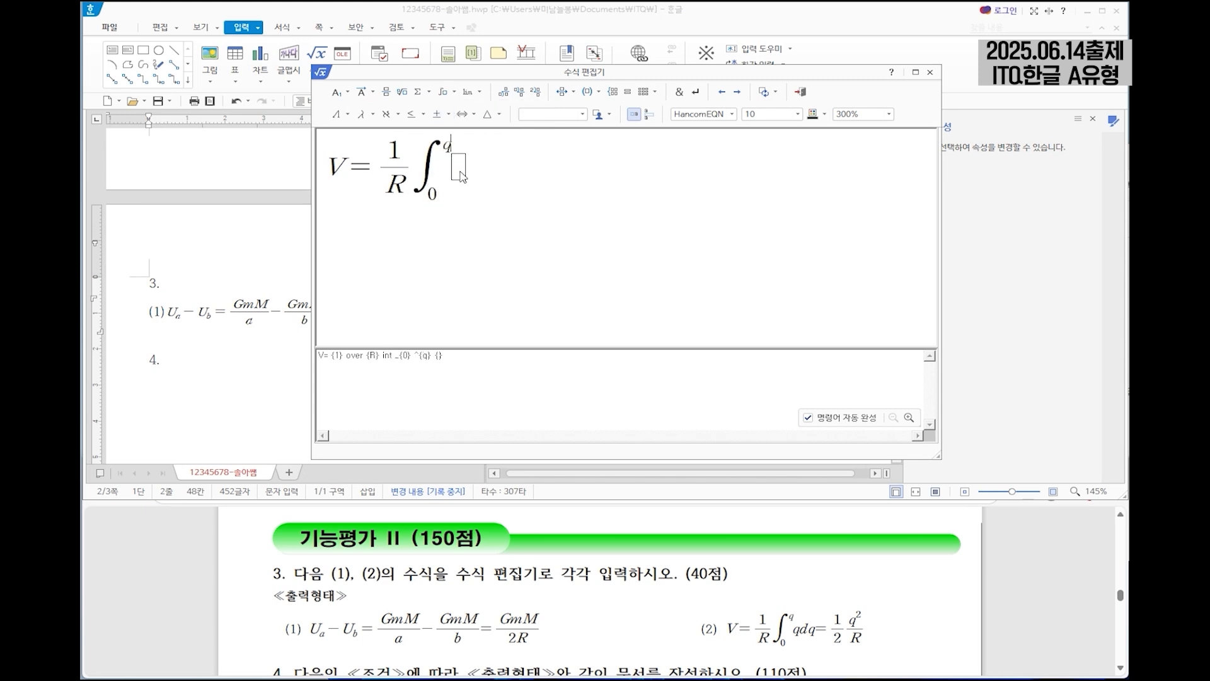
pyautogui.write('qdq=')
# Append an equals sign and the fraction 1 over 2 to the equation.
pyautogui.click(386, 91)
pyautogui.write('1')
pyautogui.write('2')
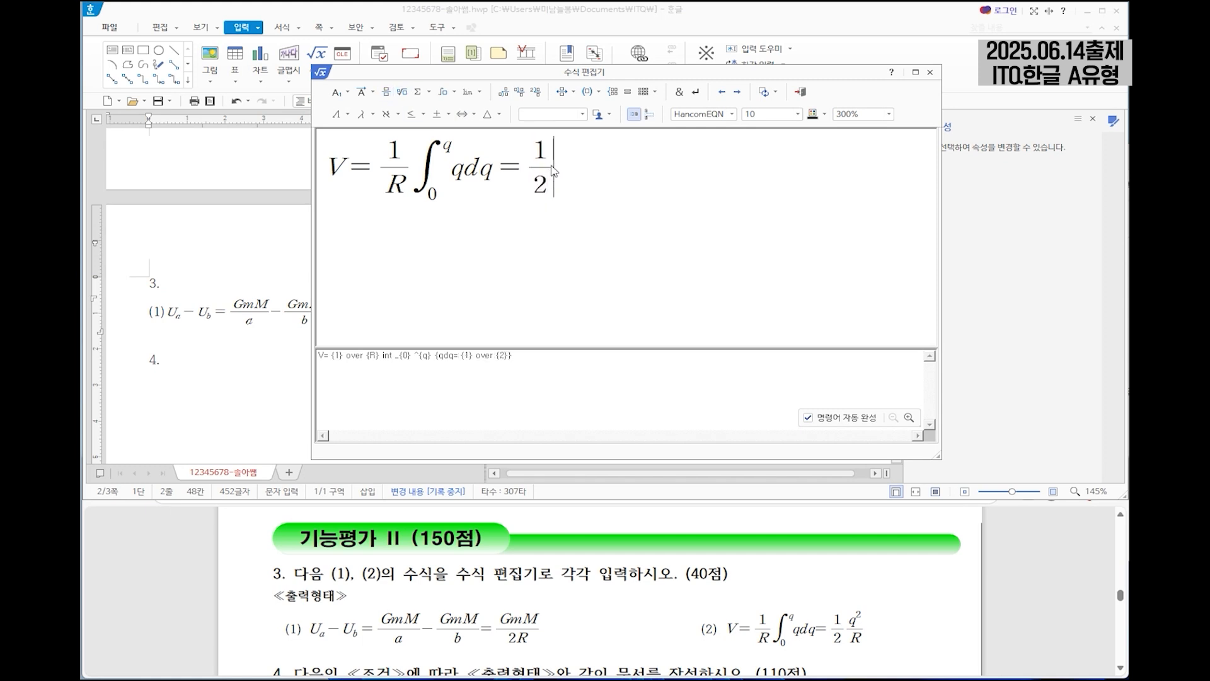
# Complete the equation with the fraction q squared over R and insert it into the document.
pyautogui.click(386, 95)
pyautogui.write('q')
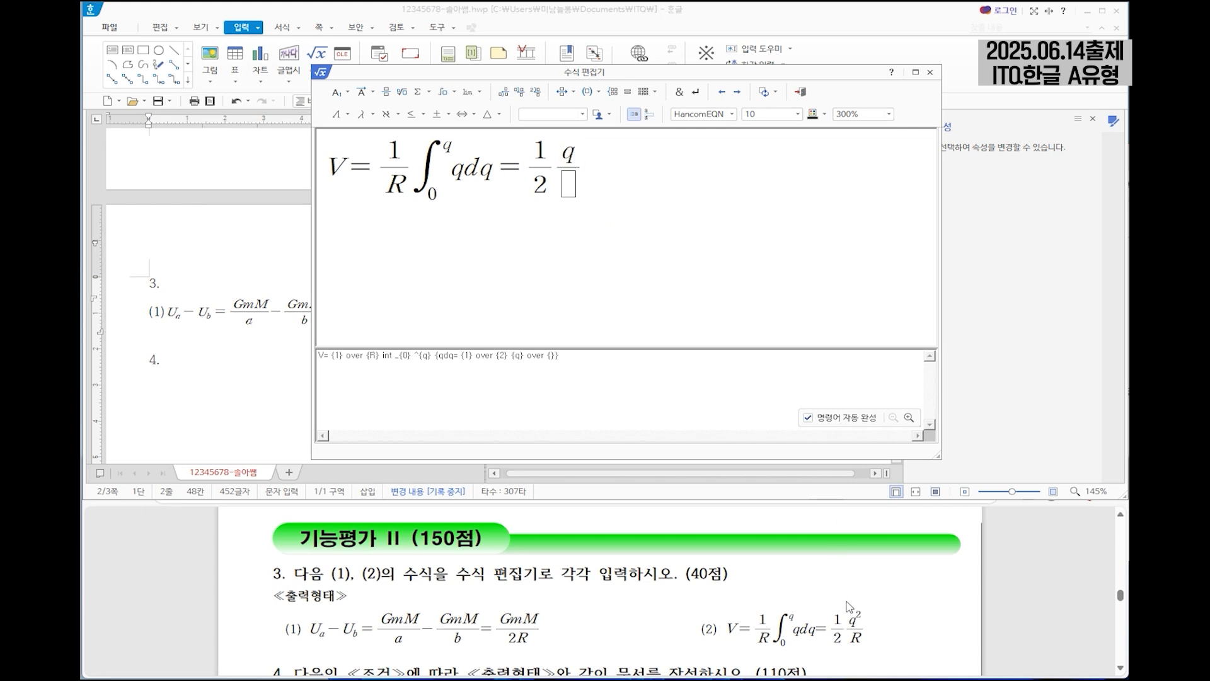
pyautogui.click(339, 98)
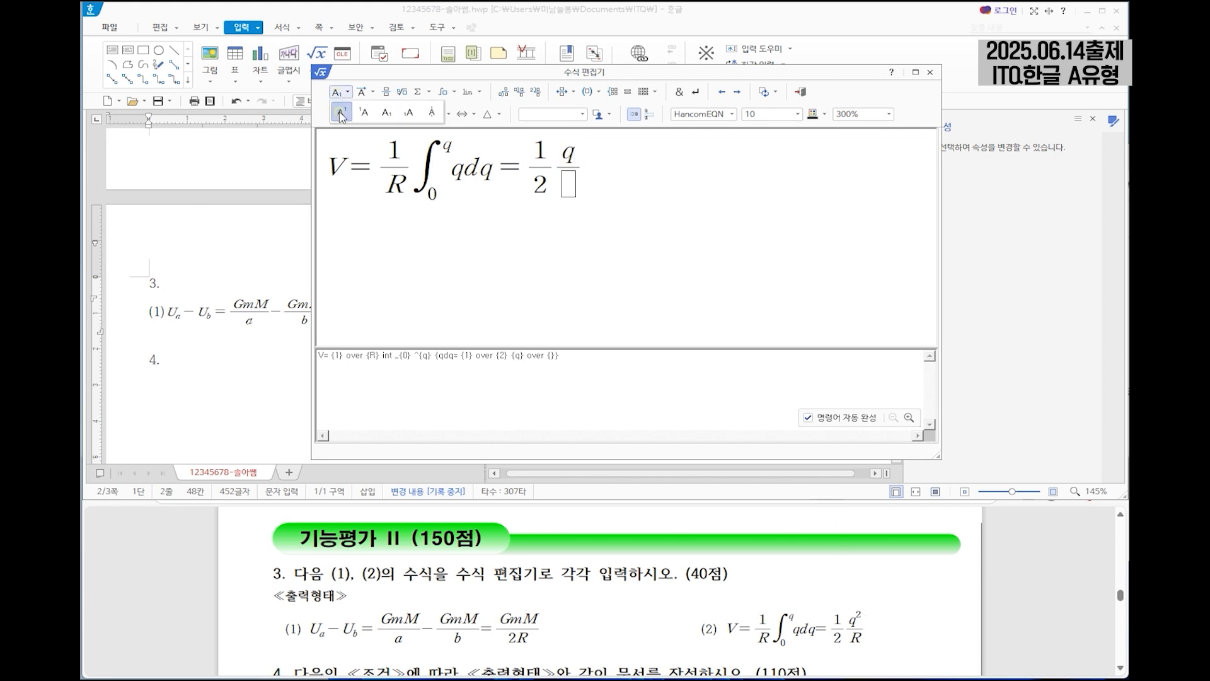
pyautogui.click(339, 112)
pyautogui.write('2')
pyautogui.click(572, 189)
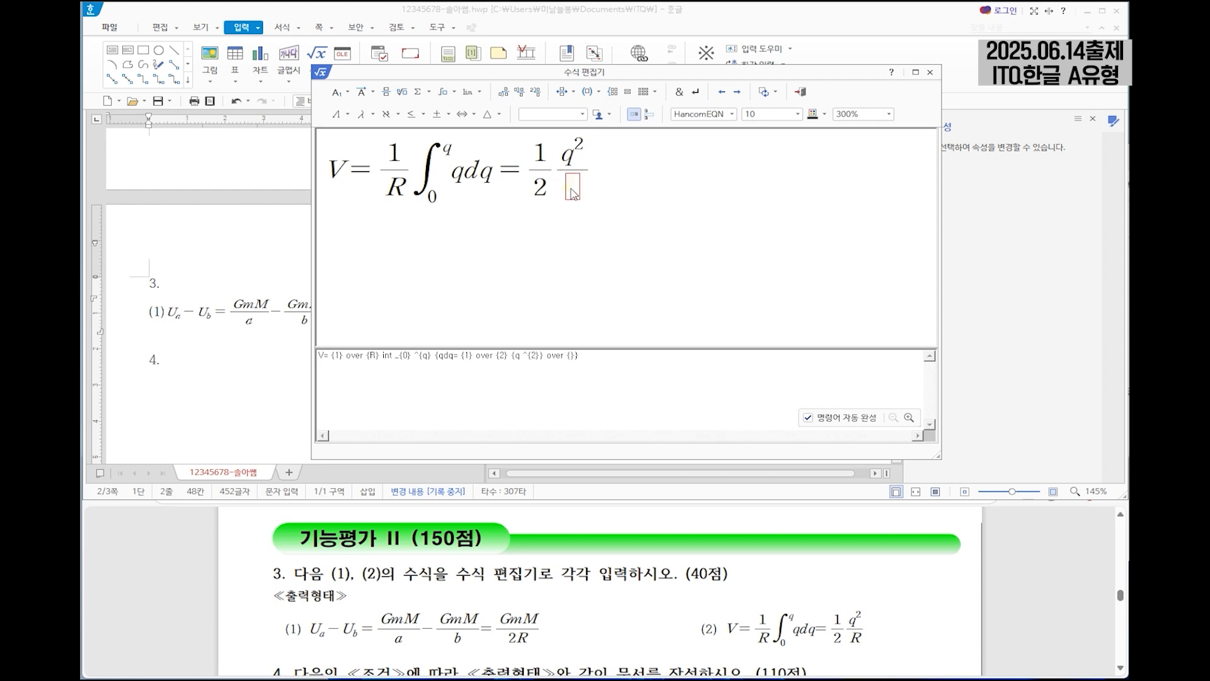
pyautogui.write('R')
pyautogui.click(800, 92)
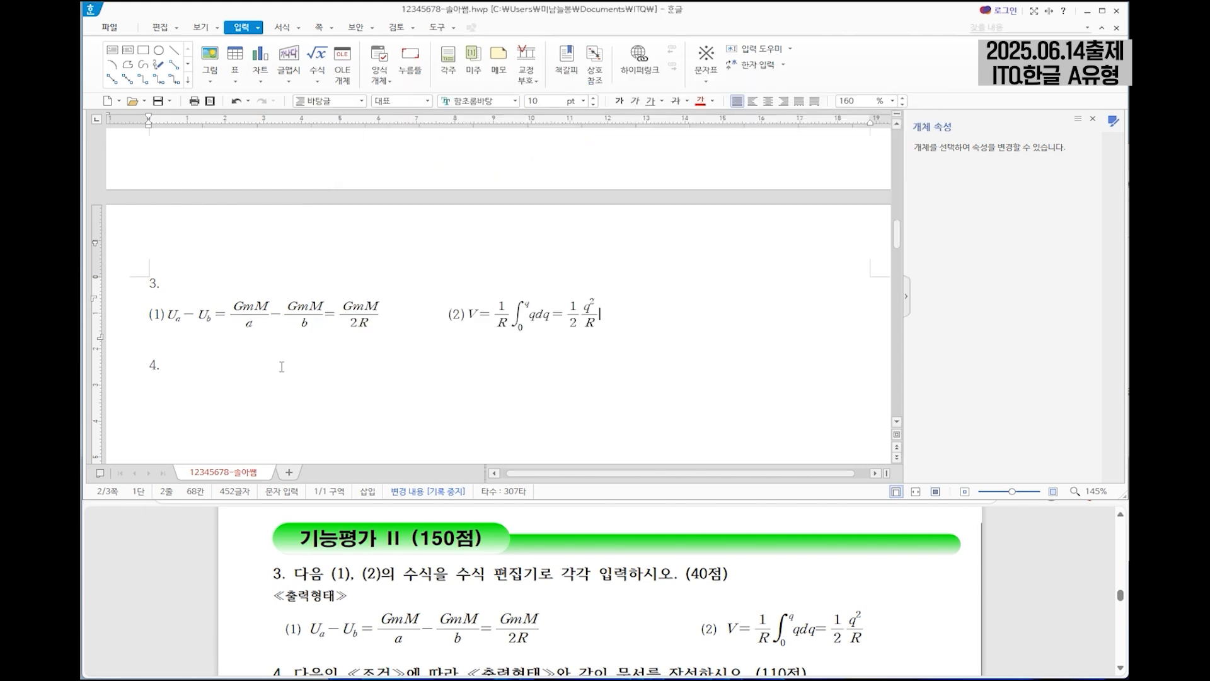
# Place the cursor below "4.", close the object properties pane, and bring question 4's sample drawing into view.
pyautogui.scroll(-2, 410, 316)
pyautogui.click(372, 307)
pyautogui.scroll(-1, 489, 318)
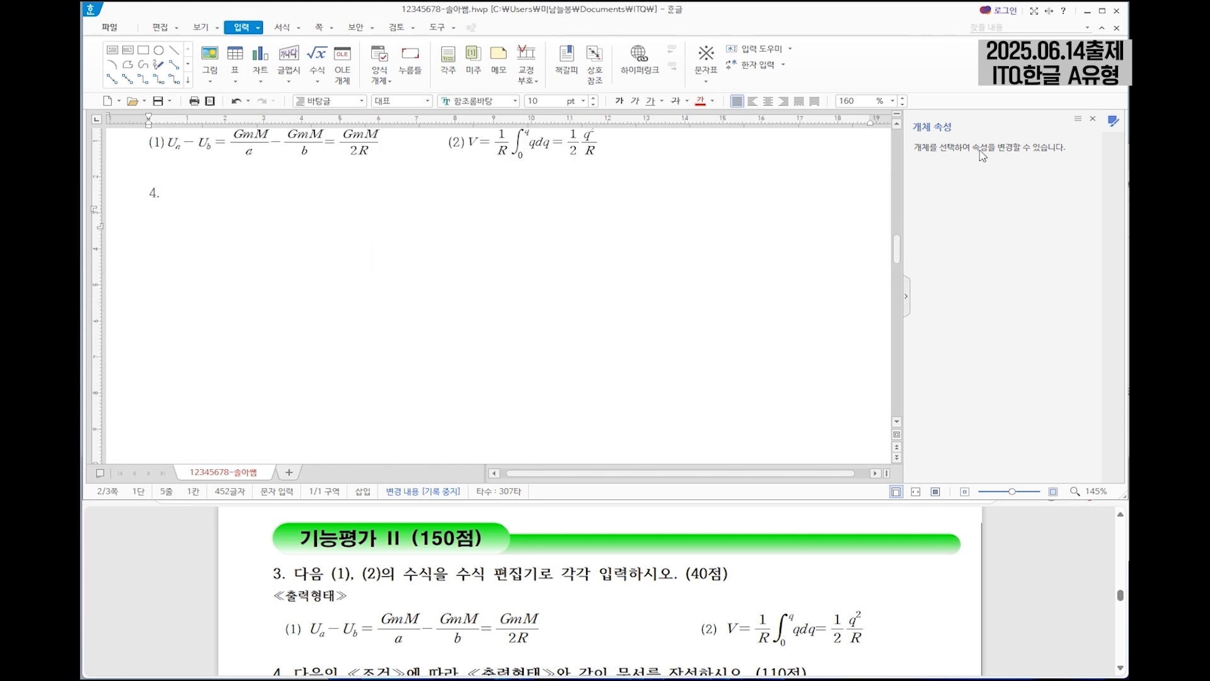
pyautogui.click(1092, 119)
pyautogui.press('Return')
pyautogui.scroll(-3, 573, 519)
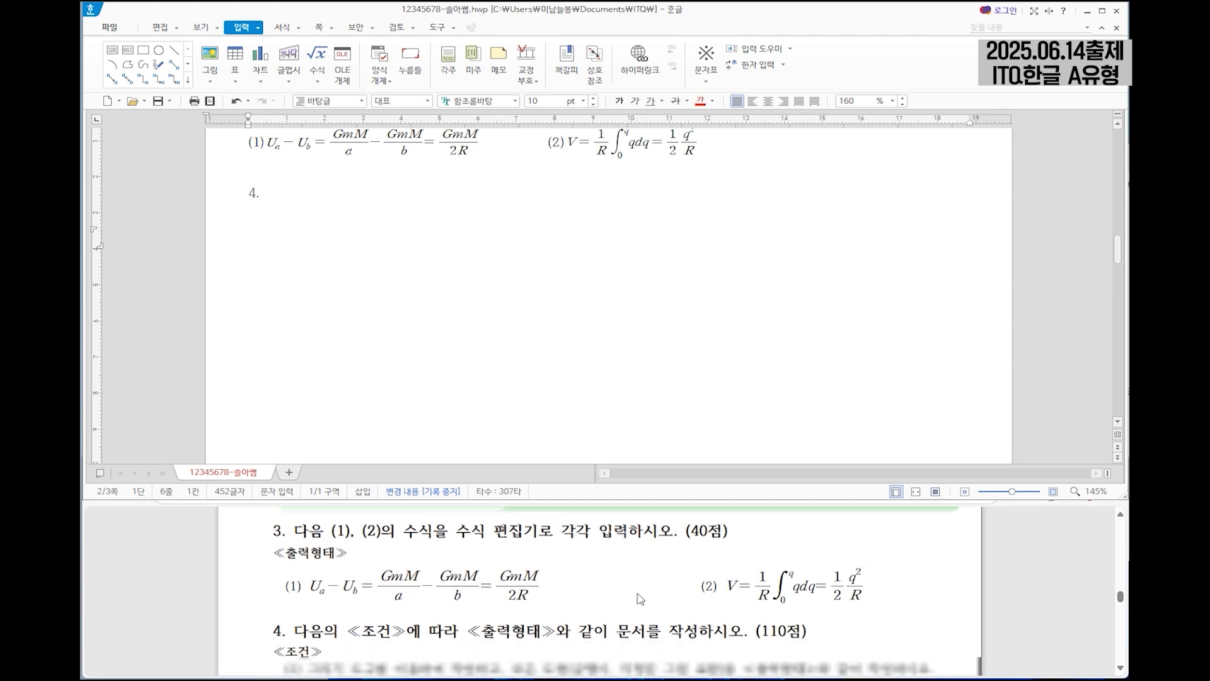
pyautogui.scroll(-4, 682, 585)
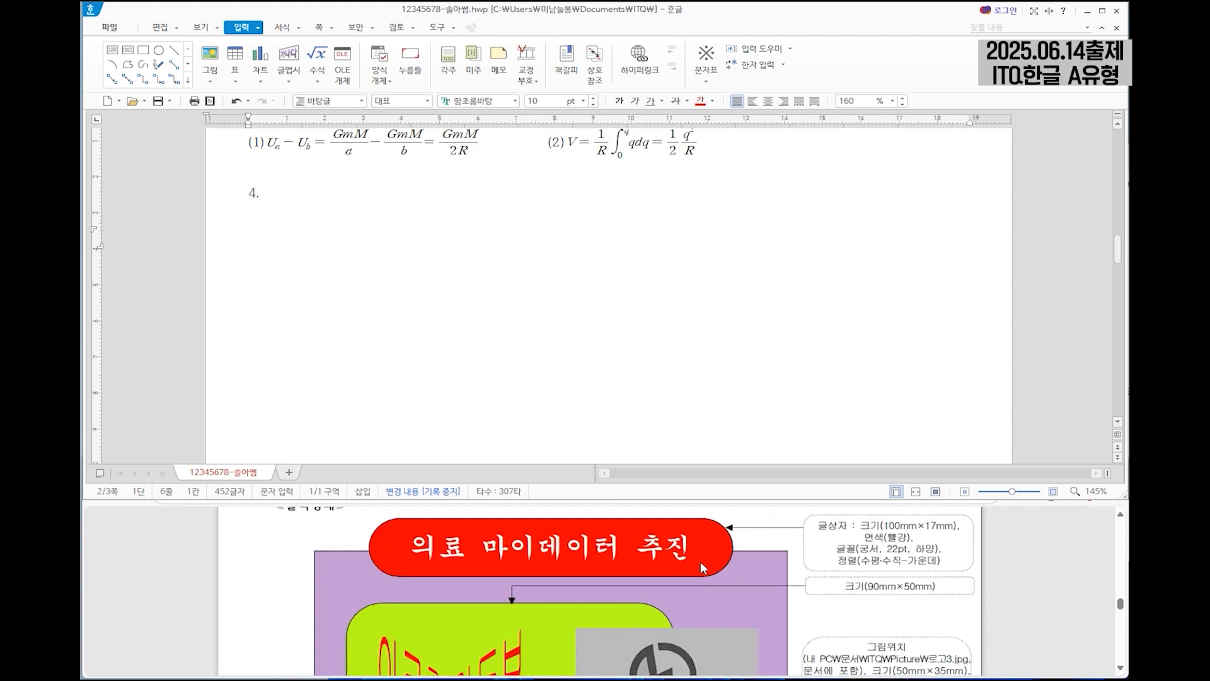
pyautogui.scroll(1, 697, 561)
# Draw a horizontal text box about 96 mm wide and 17 mm high below "4.".
pyautogui.write('가')
pyautogui.click(188, 80)
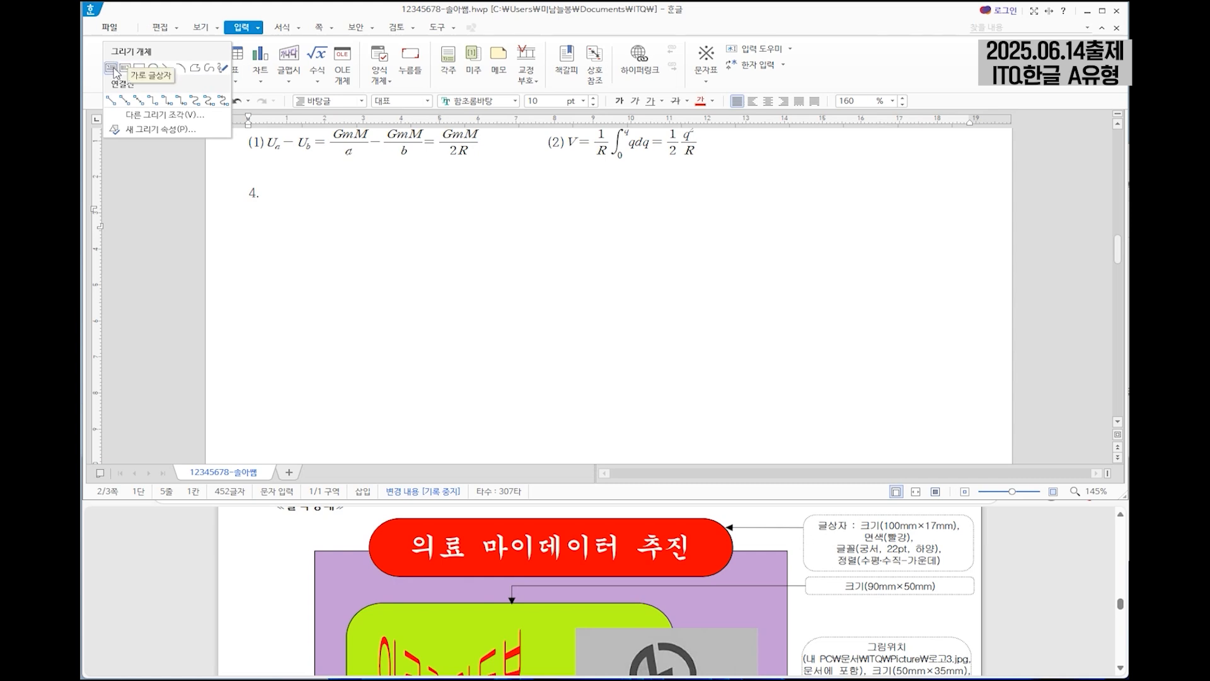
pyautogui.click(114, 71)
pyautogui.moveTo(391, 222); pyautogui.dragTo(759, 282)
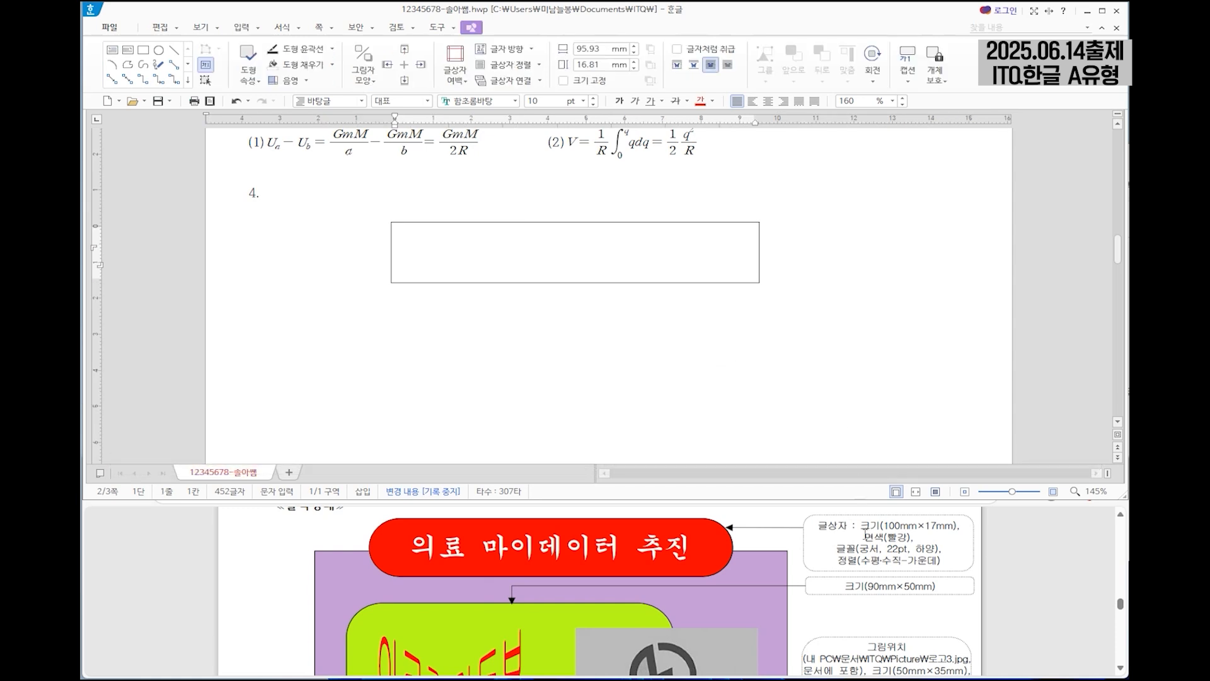
# Set the text box's width to 100 mm and height to 17 mm, and lock its size.
pyautogui.click(730, 223)
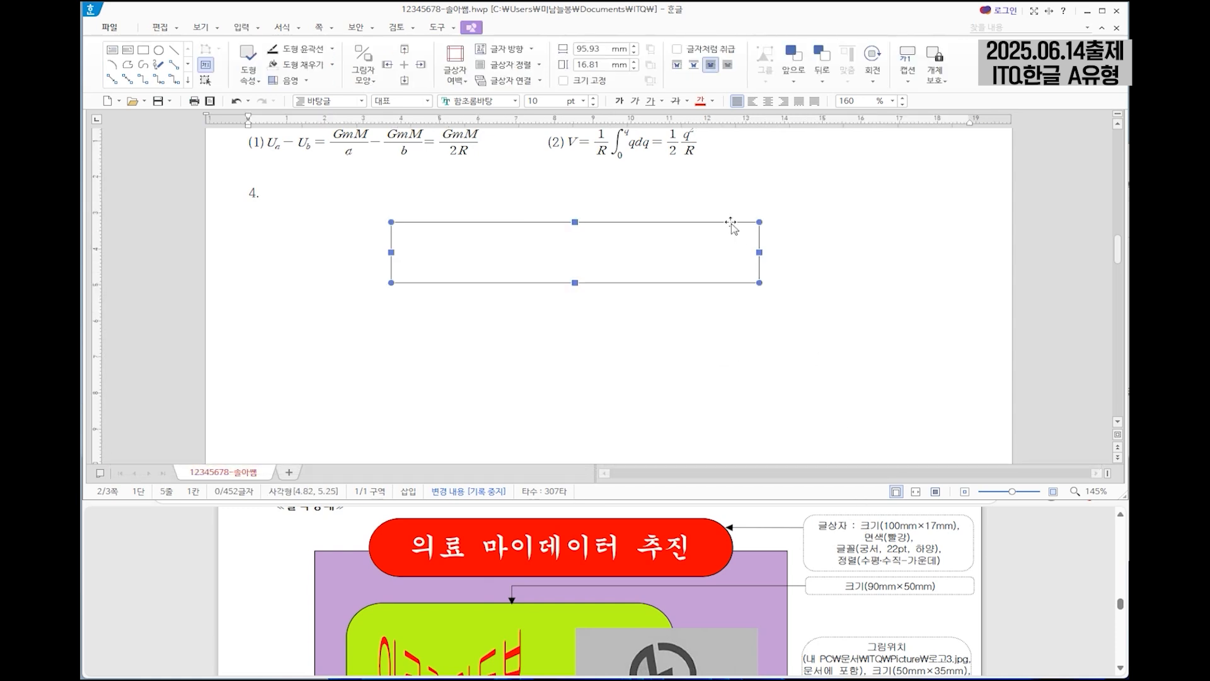
pyautogui.doubleClick(708, 247)
pyautogui.doubleClick(580, 115)
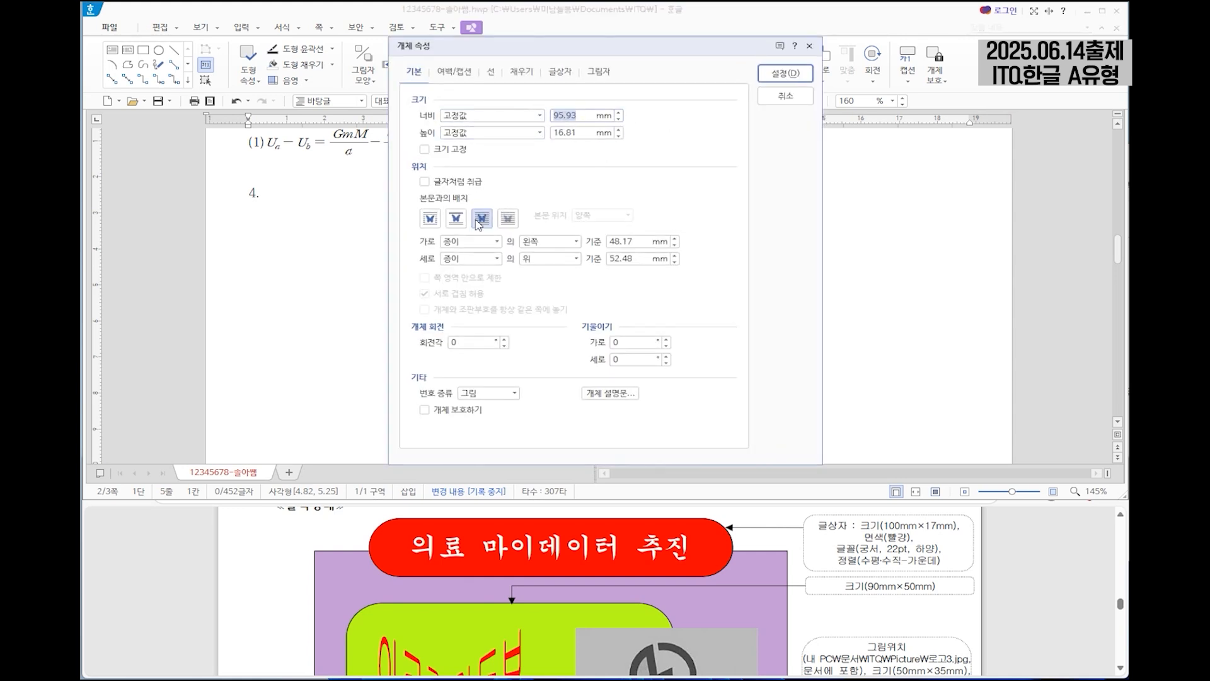
pyautogui.write('1')
pyautogui.press('Tab')
pyautogui.press('Tab')
pyautogui.write('17')
pyautogui.press('Tab')
pyautogui.press('space')
# Set the text box's fill colour to red (빨강) and its corner curvature to semicircle (반원).
pyautogui.moveTo(693, 46); pyautogui.dragTo(808, 53)
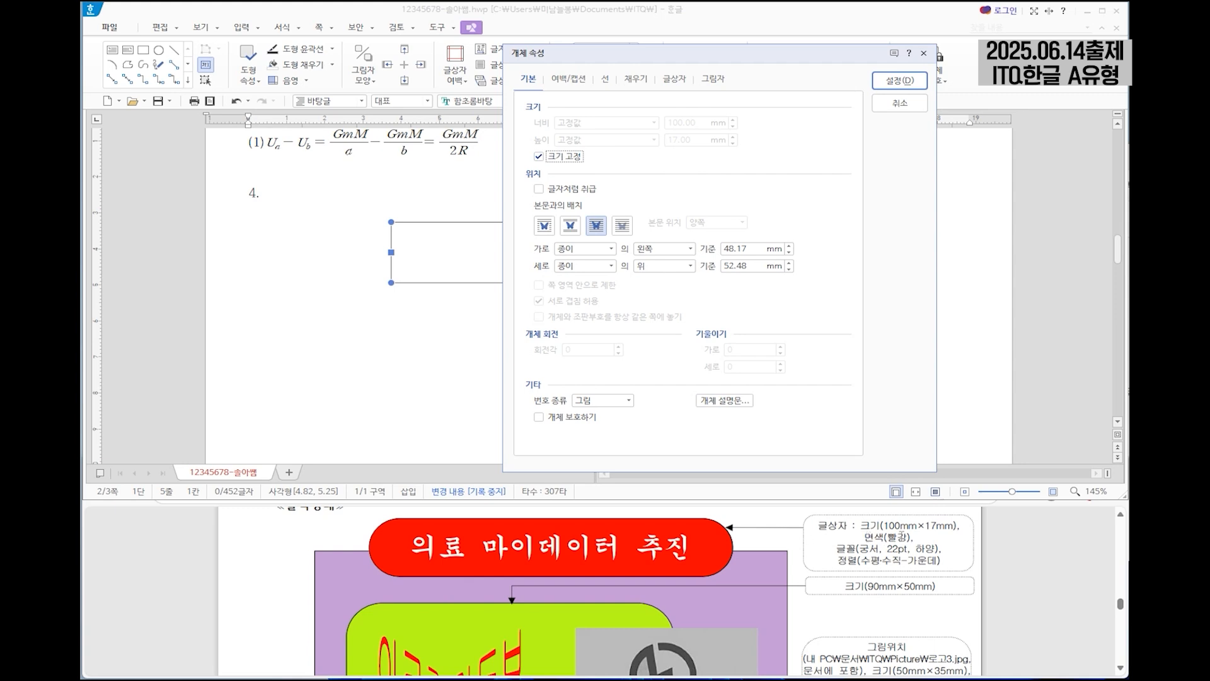
pyautogui.click(635, 79)
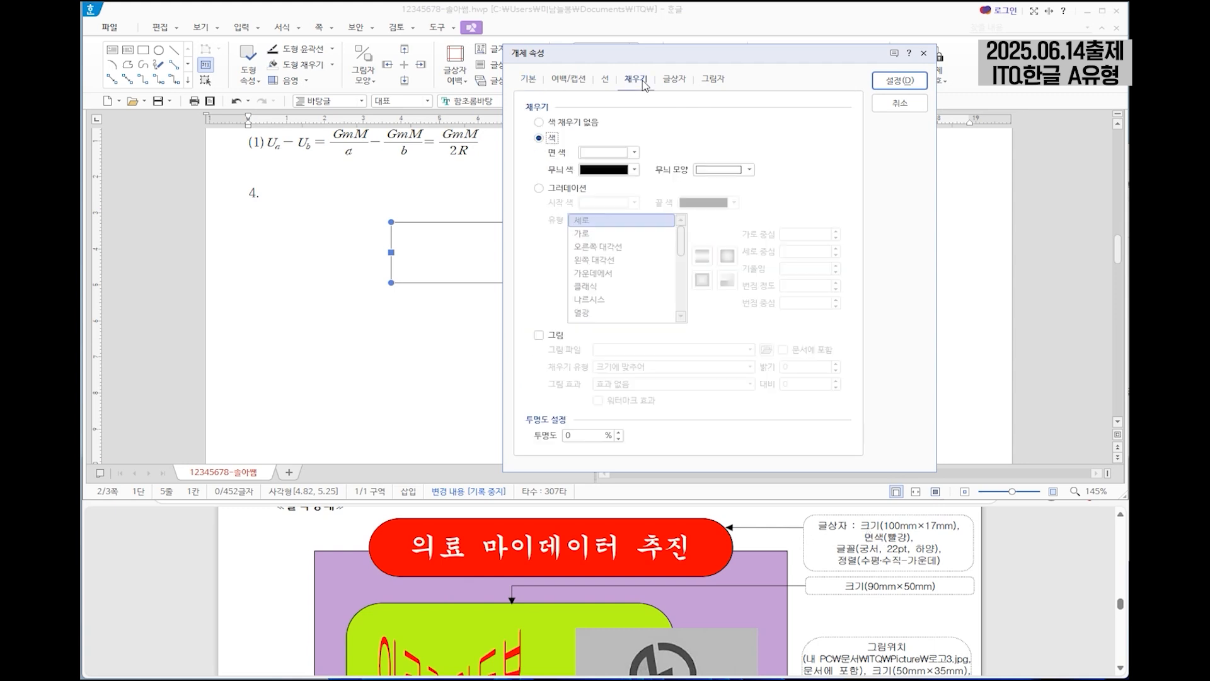
pyautogui.click(606, 153)
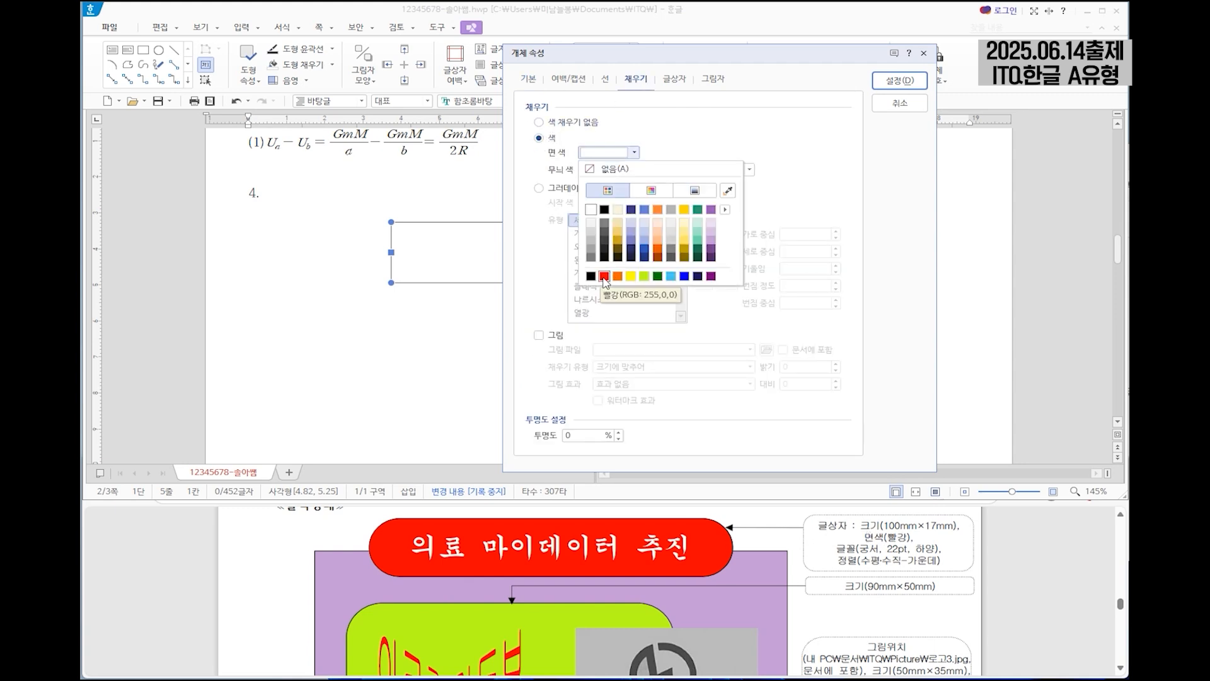
pyautogui.click(603, 276)
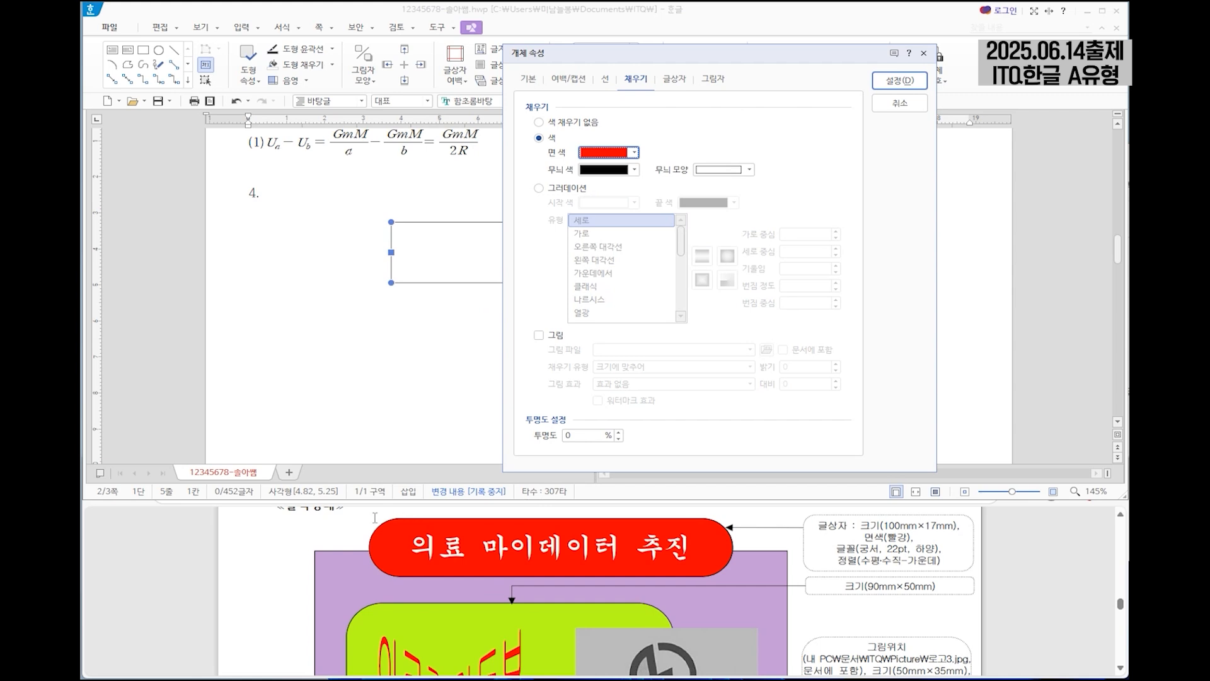
pyautogui.click(604, 81)
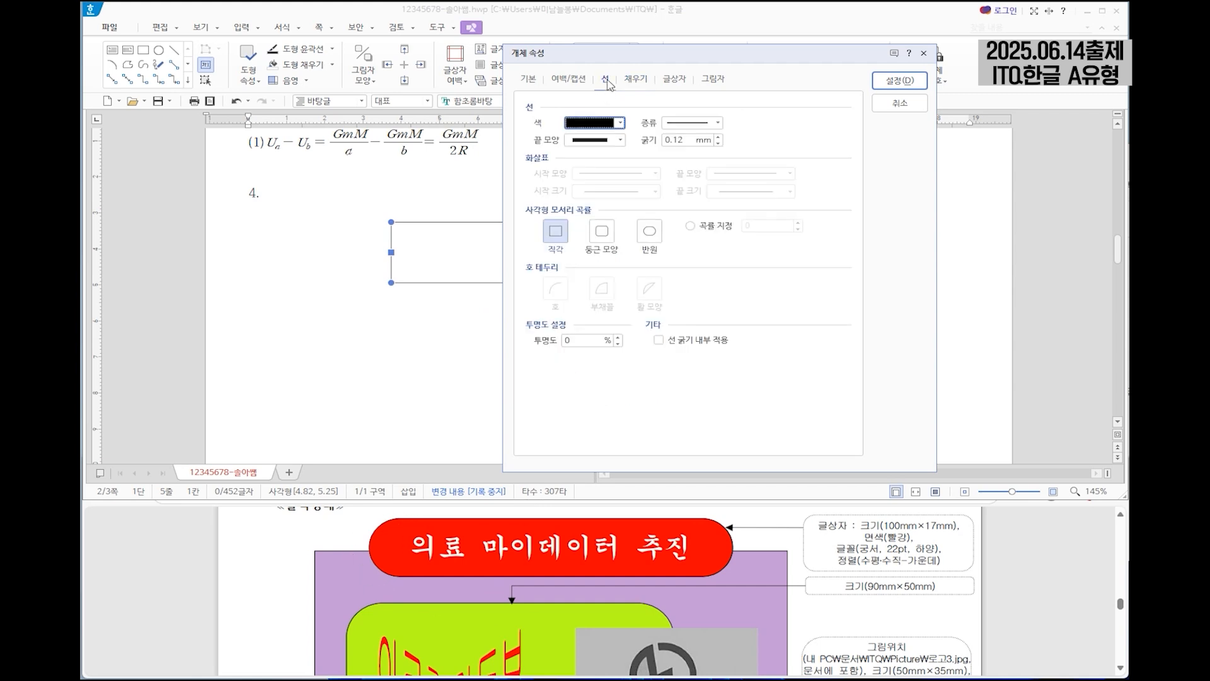
pyautogui.click(651, 235)
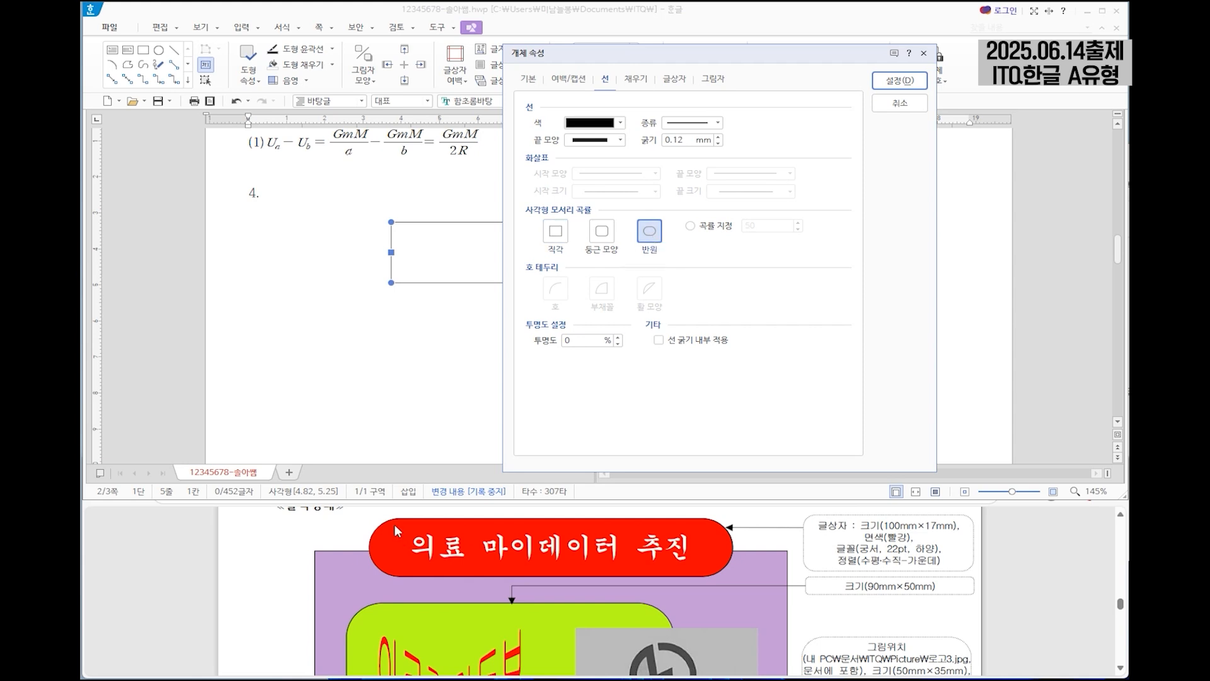
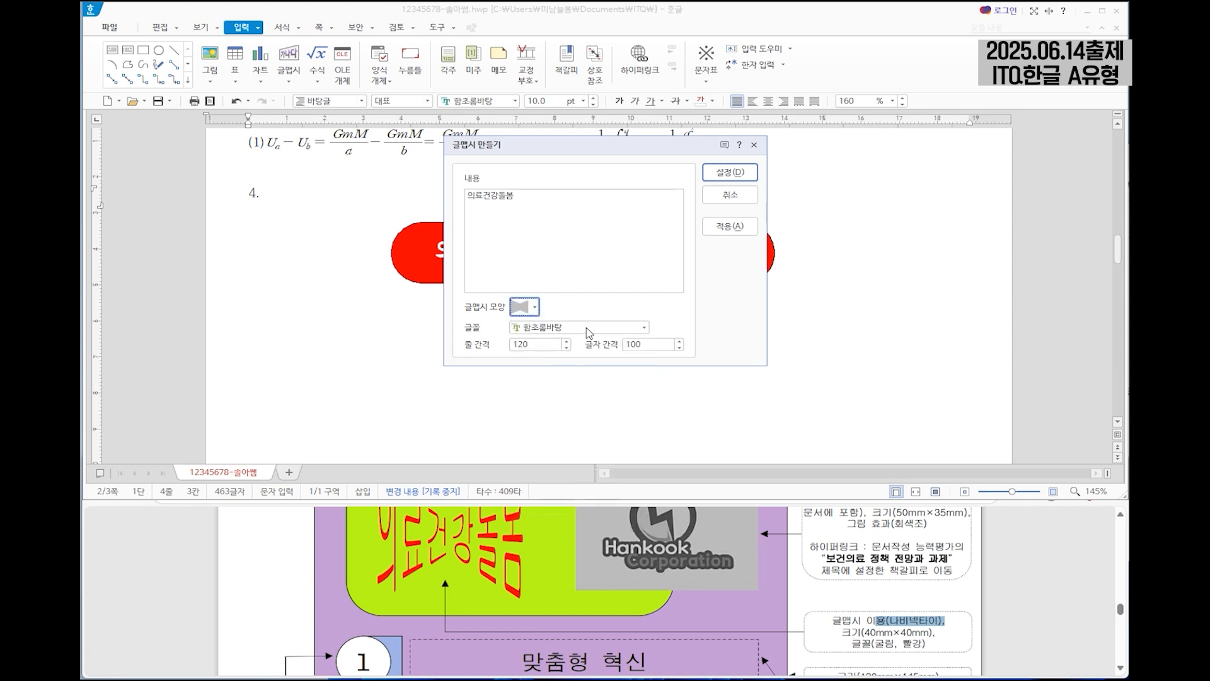
# Set the WordArt "의료건강돌봄" to the 굴림 font, insert it, and move it below the red title box.
pyautogui.click(586, 327)
pyautogui.moveTo(642, 420); pyautogui.dragTo(643, 359)
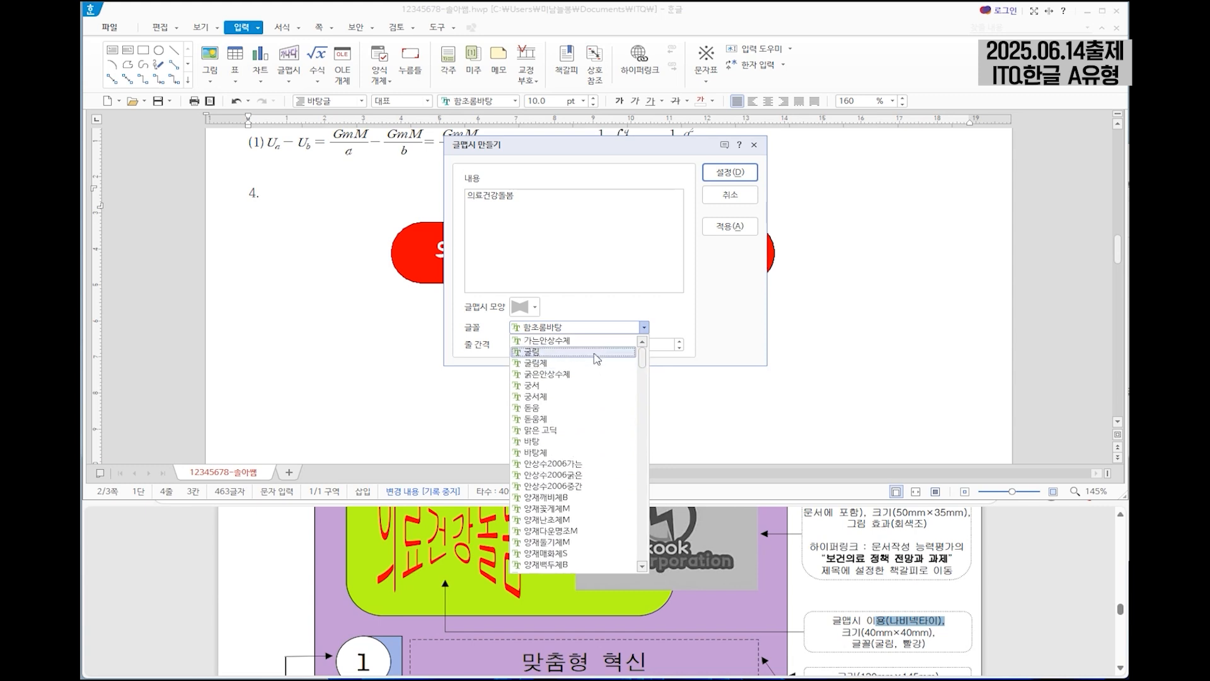
pyautogui.click(531, 352)
pyautogui.click(731, 172)
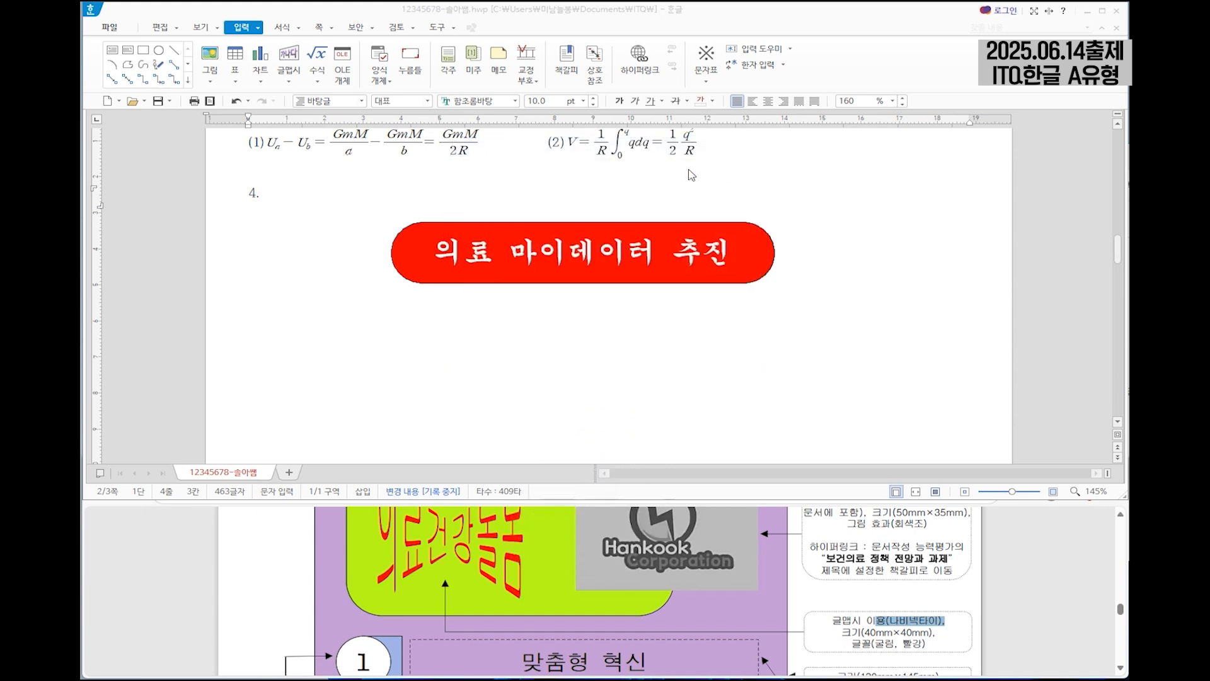
pyautogui.moveTo(321, 224); pyautogui.dragTo(482, 345)
# Set the WordArt's width and height to 40 mm each, lock its size, and arrange it in front of the text.
pyautogui.doubleClick(476, 329)
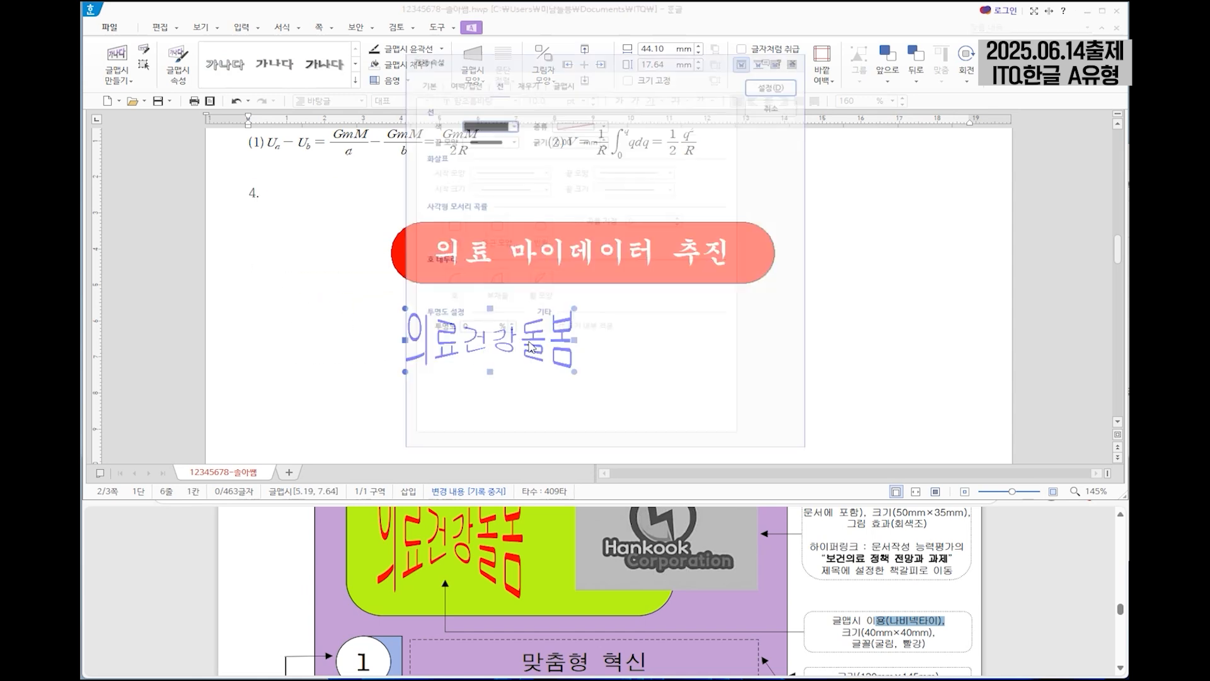
pyautogui.click(413, 73)
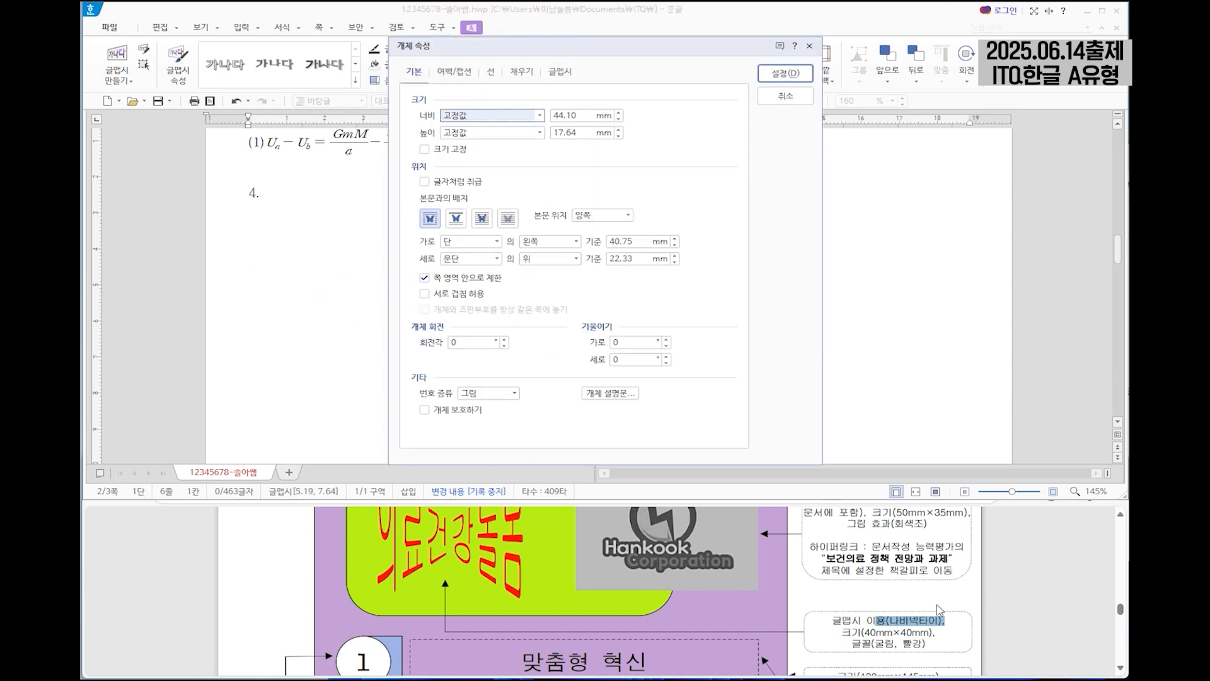
pyautogui.press('Tab')
pyautogui.write('40')
pyautogui.press('Tab')
pyautogui.press('Tab')
pyautogui.write('40')
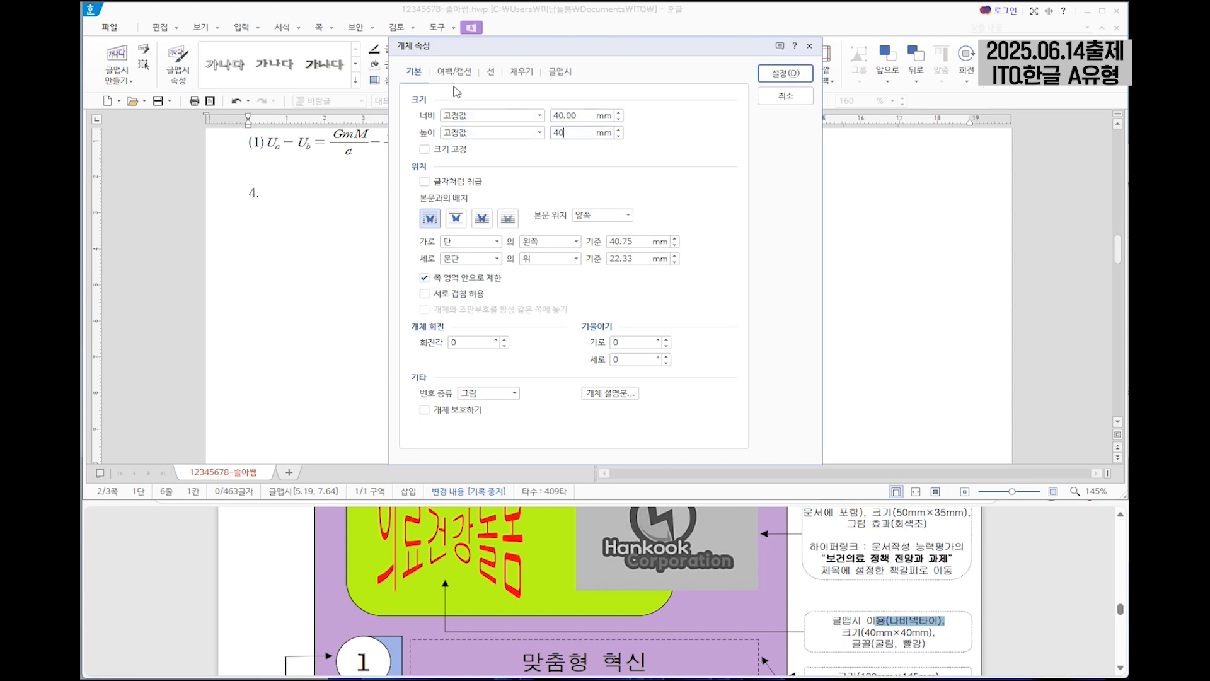
pyautogui.click(426, 151)
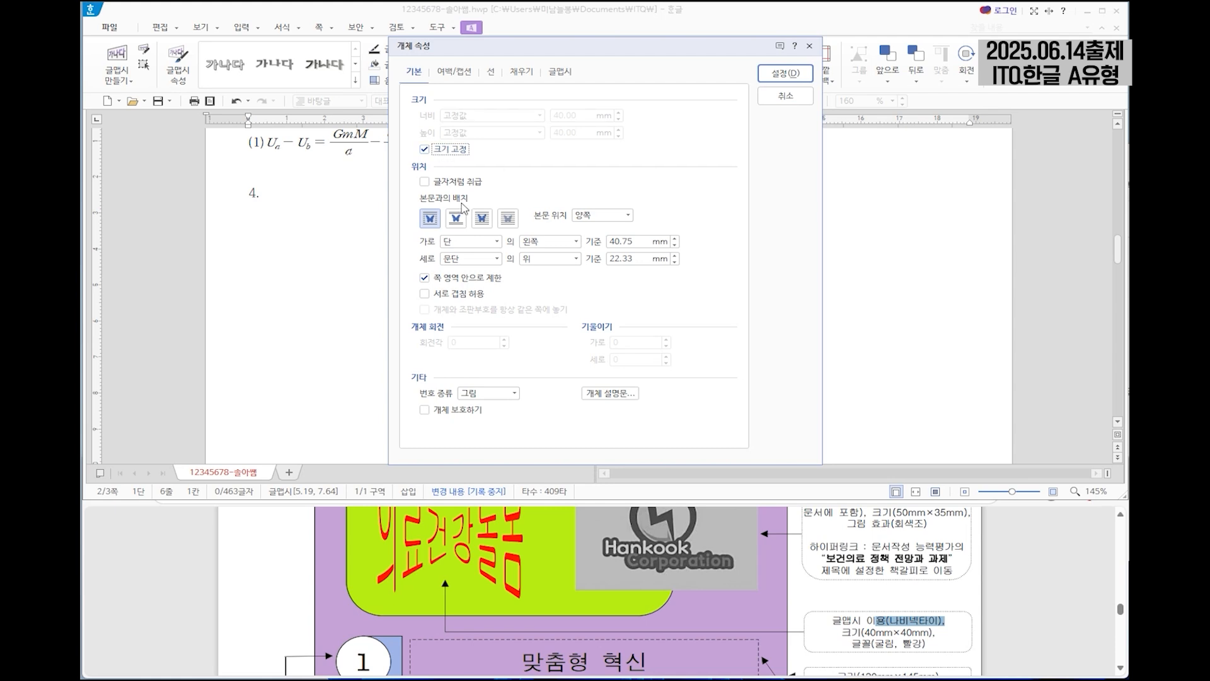
pyautogui.click(481, 221)
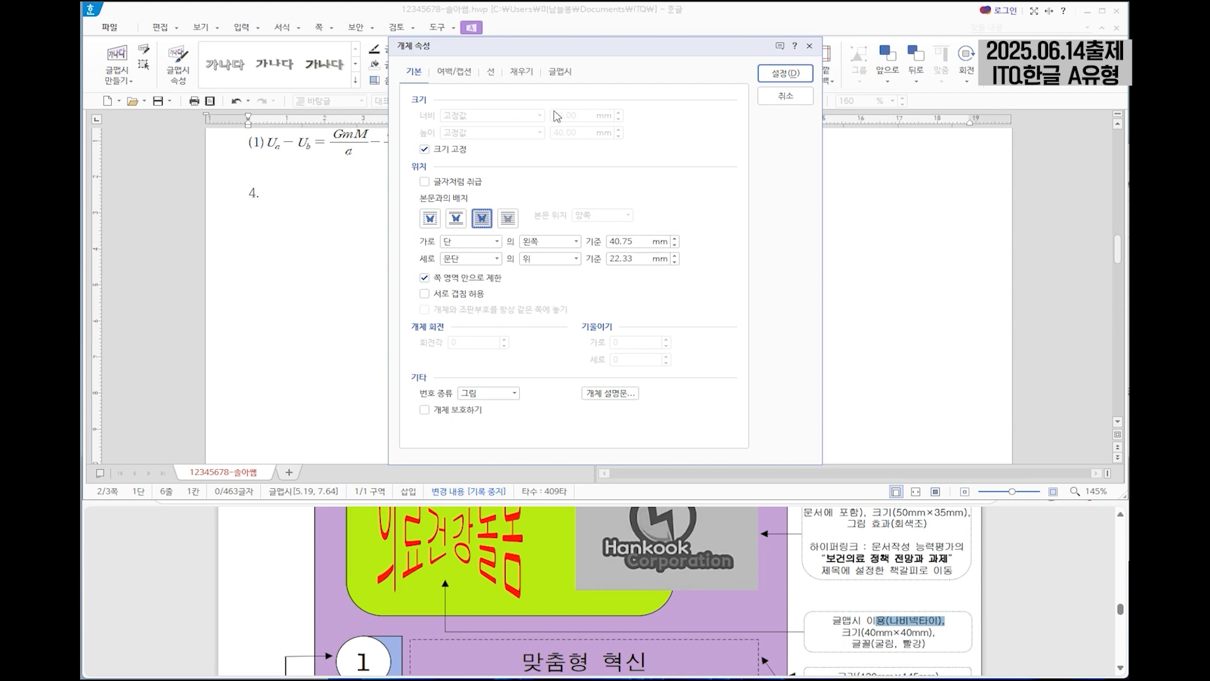
# Set the WordArt's fill colour to red.
pyautogui.click(521, 71)
pyautogui.click(490, 146)
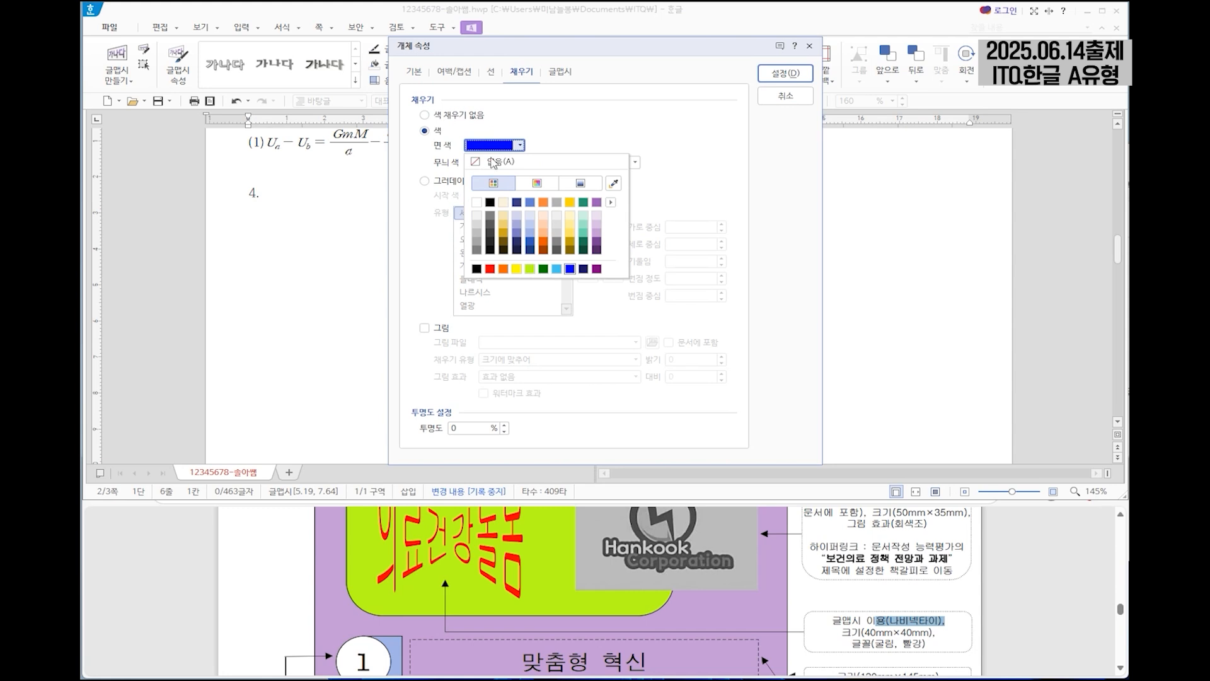
pyautogui.click(493, 269)
pyautogui.click(791, 81)
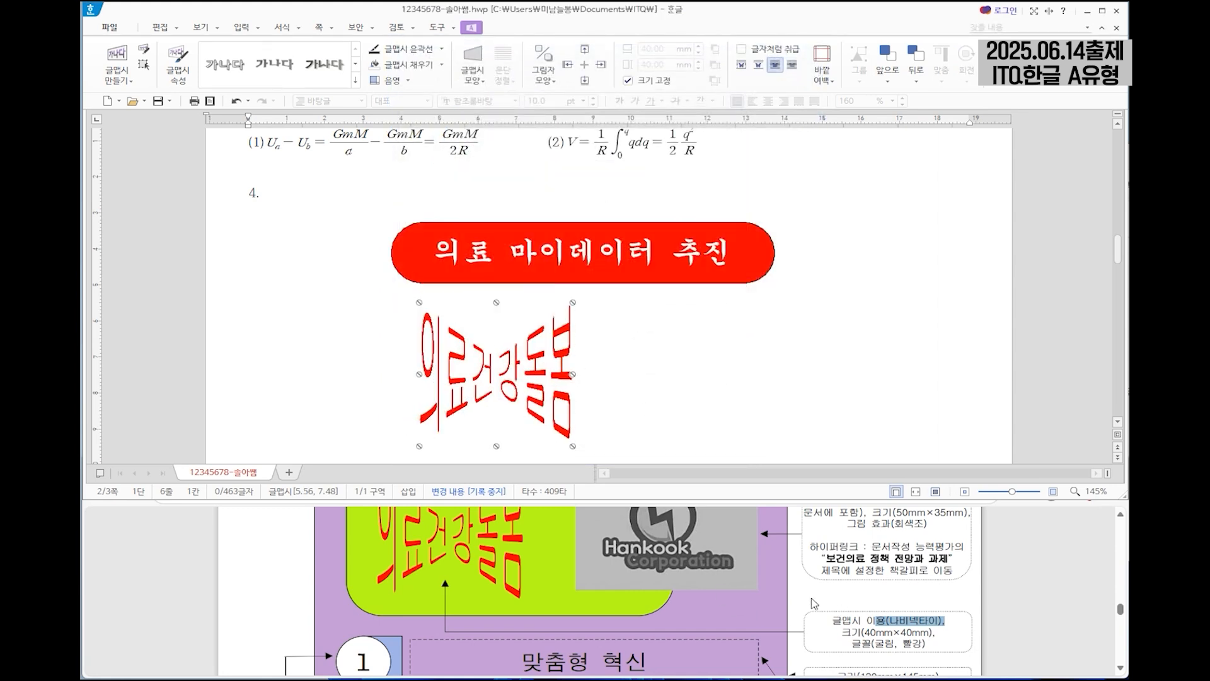
# Insert the picture 로고3 from the ITQ picture folder beside the WordArt, about 46 mm wide and 32 mm high.
pyautogui.scroll(2, 819, 602)
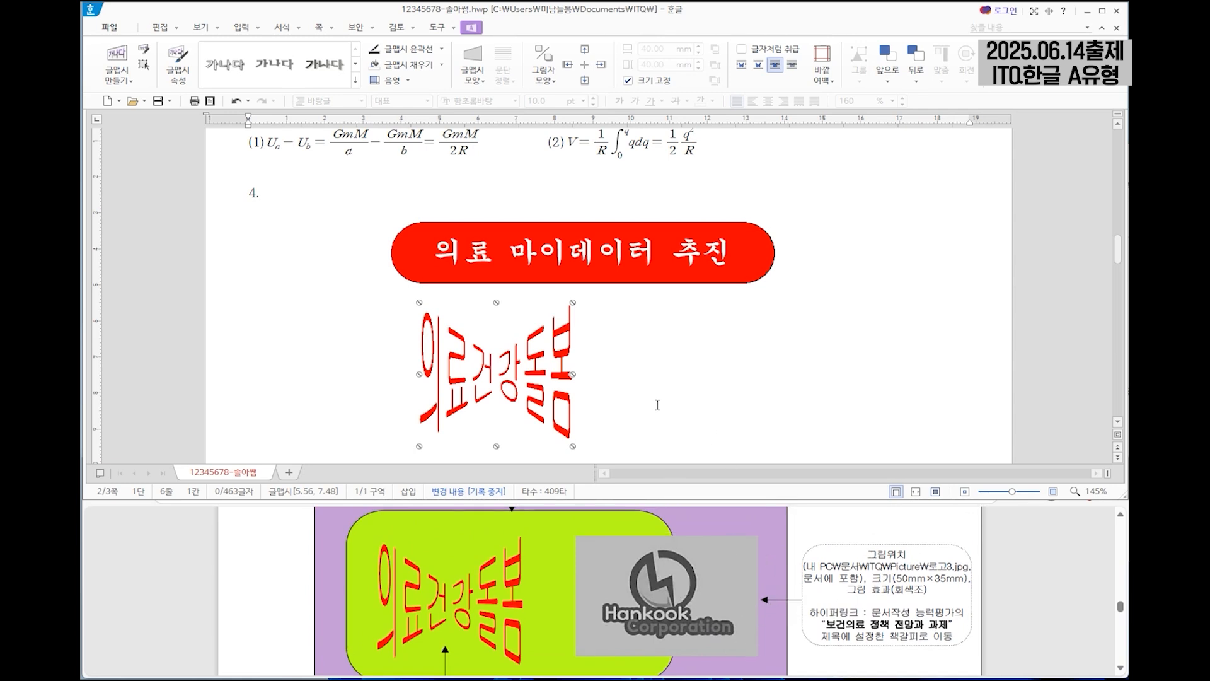
pyautogui.click(241, 27)
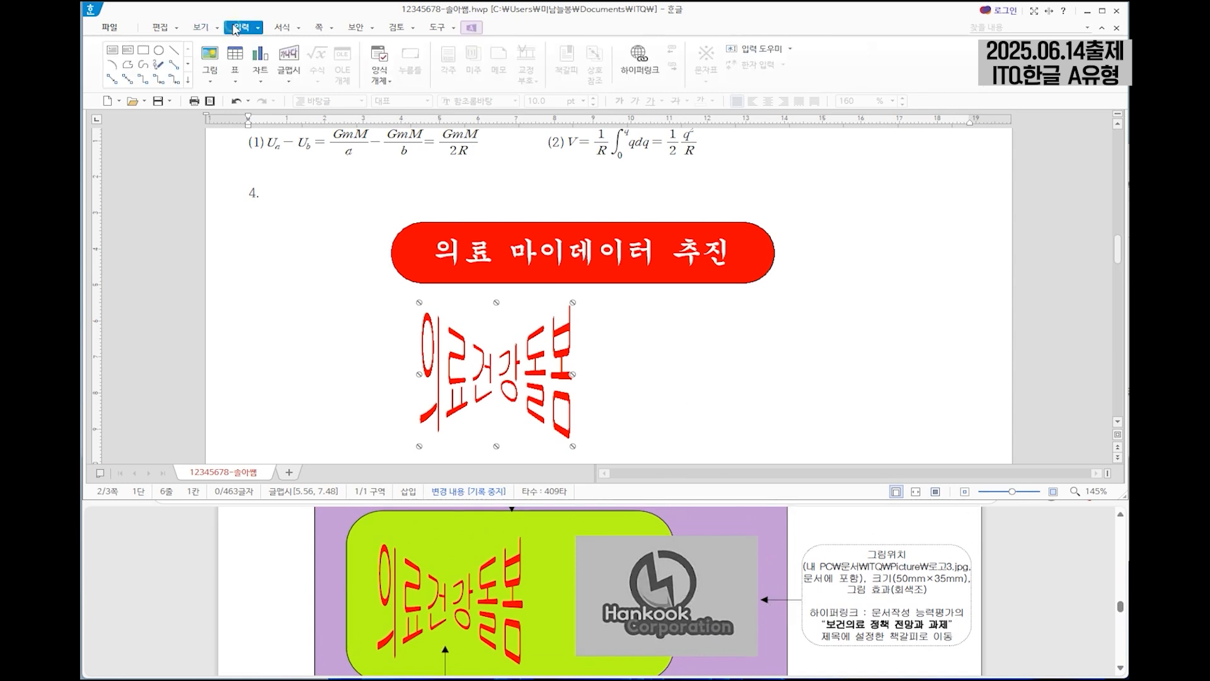
pyautogui.click(215, 58)
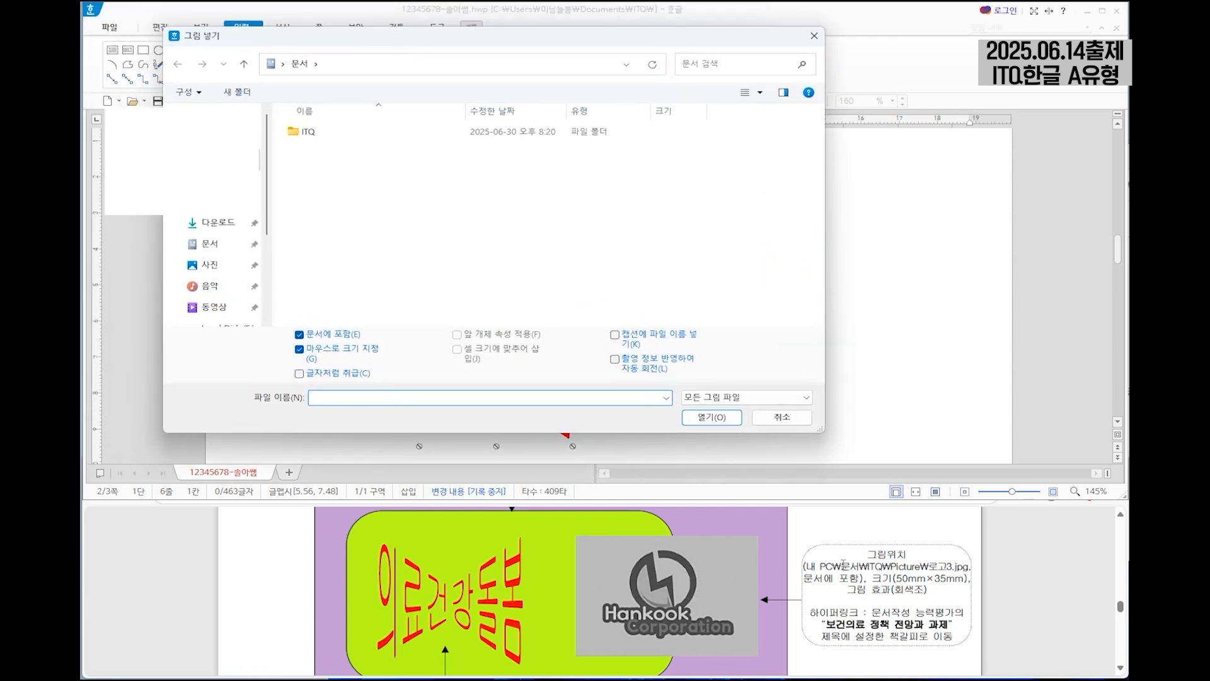
pyautogui.click(208, 244)
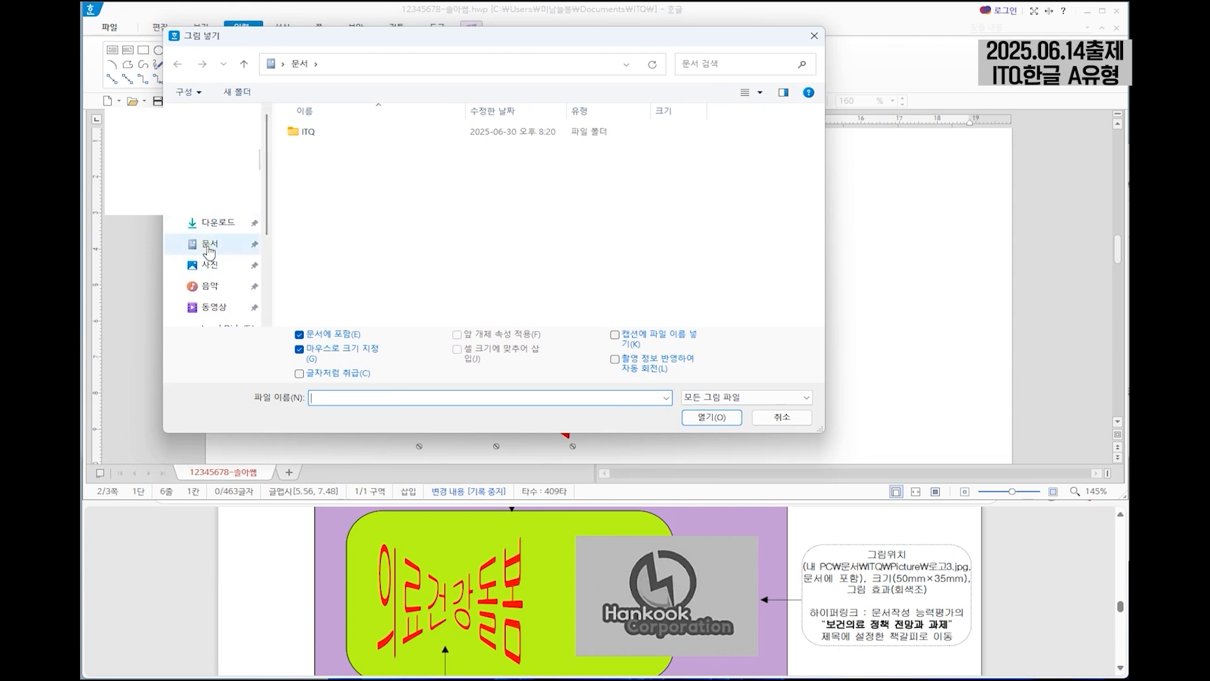
pyautogui.doubleClick(309, 132)
pyautogui.doubleClick(329, 133)
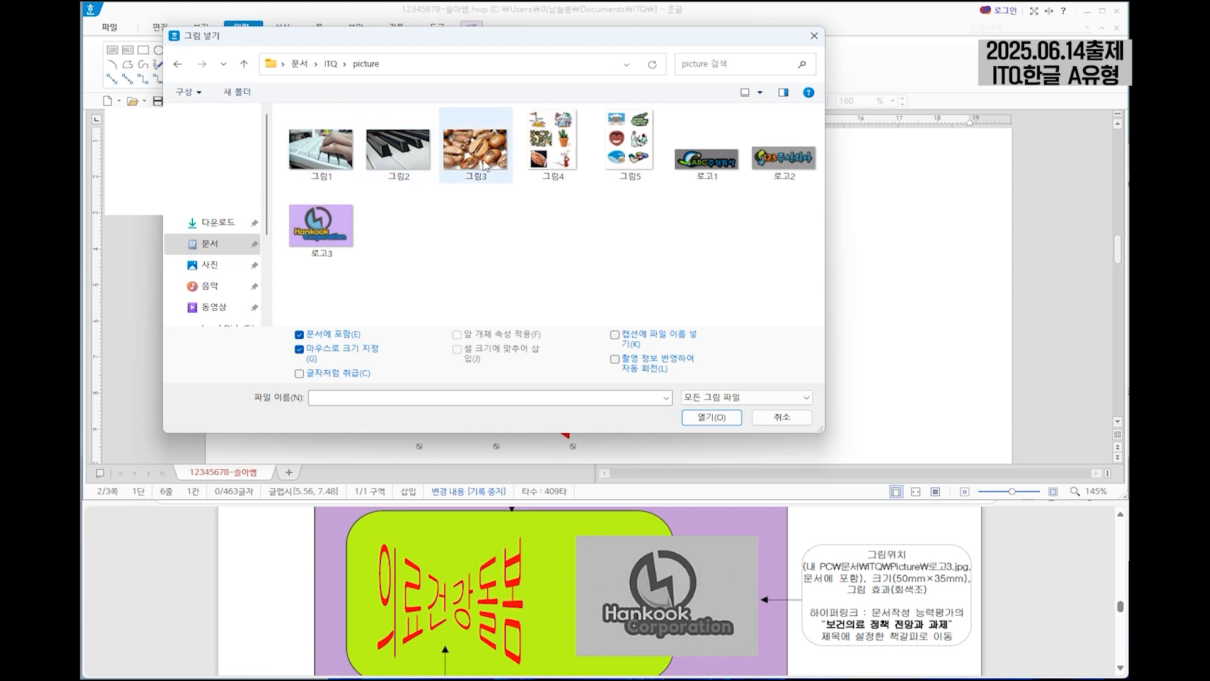
pyautogui.click(328, 239)
pyautogui.click(700, 416)
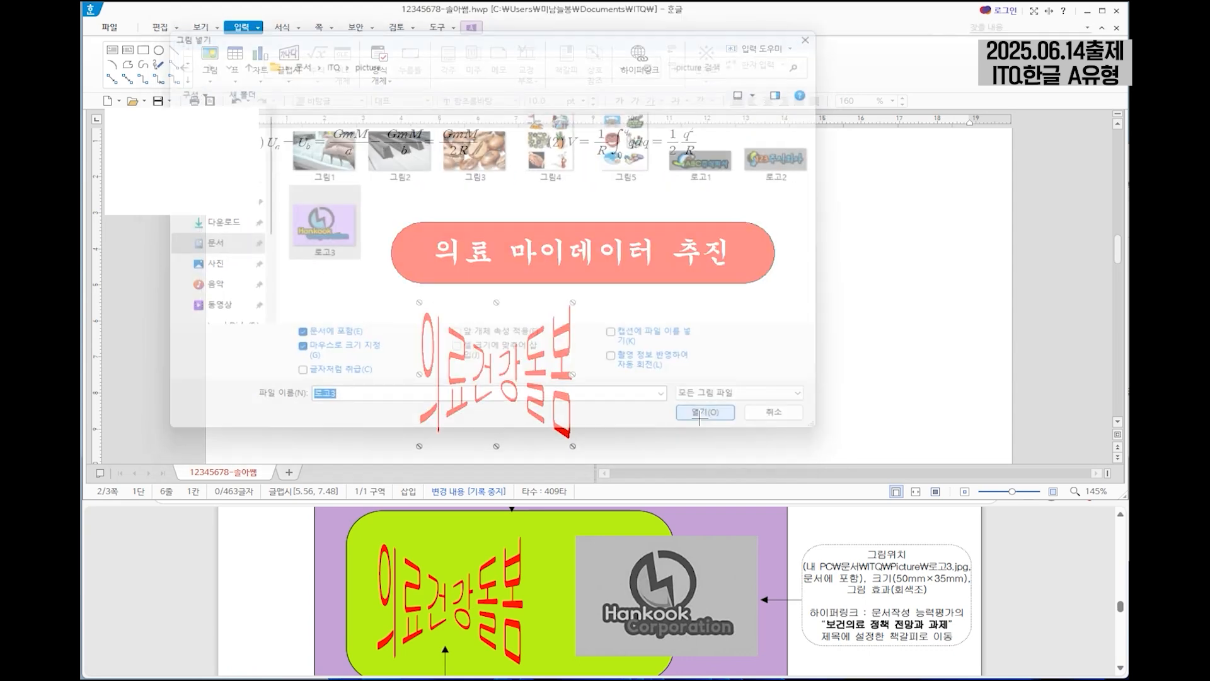
pyautogui.moveTo(603, 310); pyautogui.dragTo(781, 433)
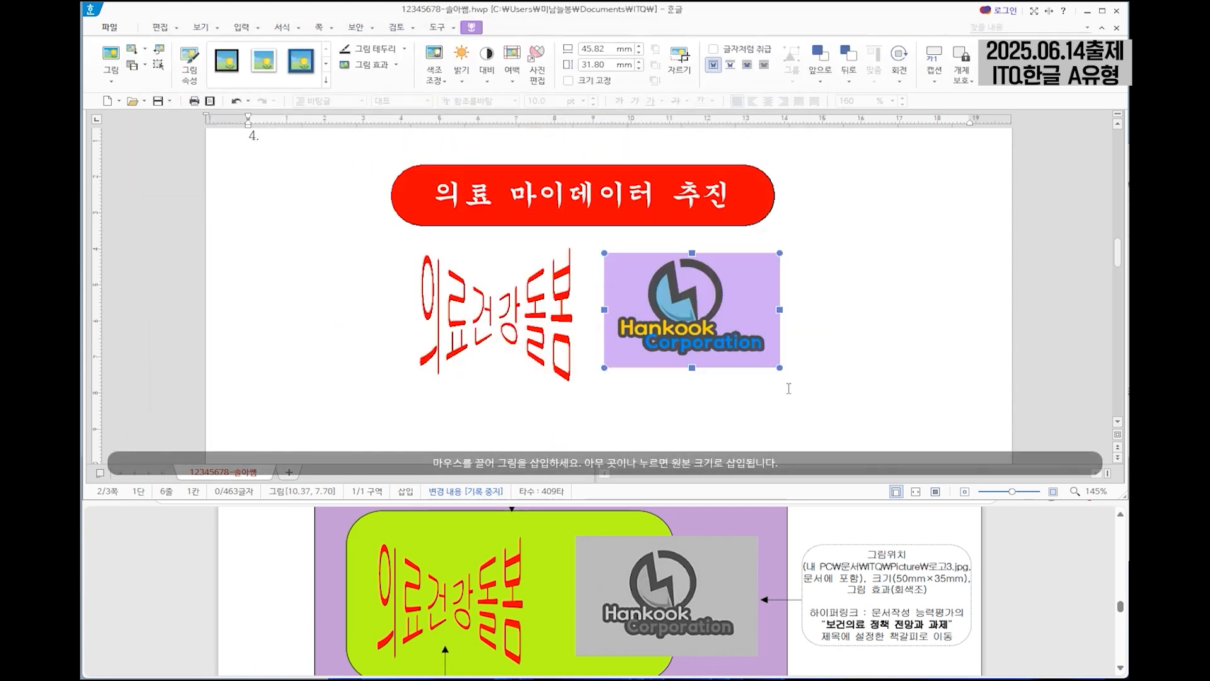
# Set the logo picture's width to 50 mm and height to 35 mm, lock its size, and arrange it in front of the text.
pyautogui.doubleClick(717, 288)
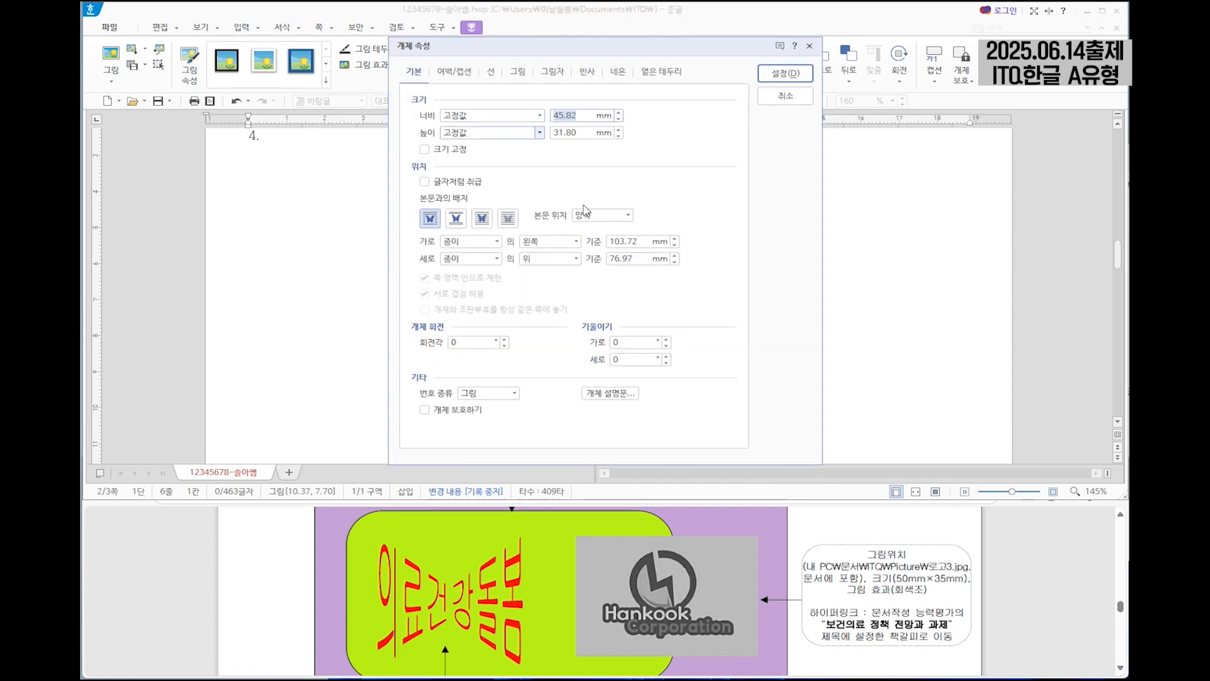
pyautogui.write('50')
pyautogui.press('Tab')
pyautogui.press('Tab')
pyautogui.write('35')
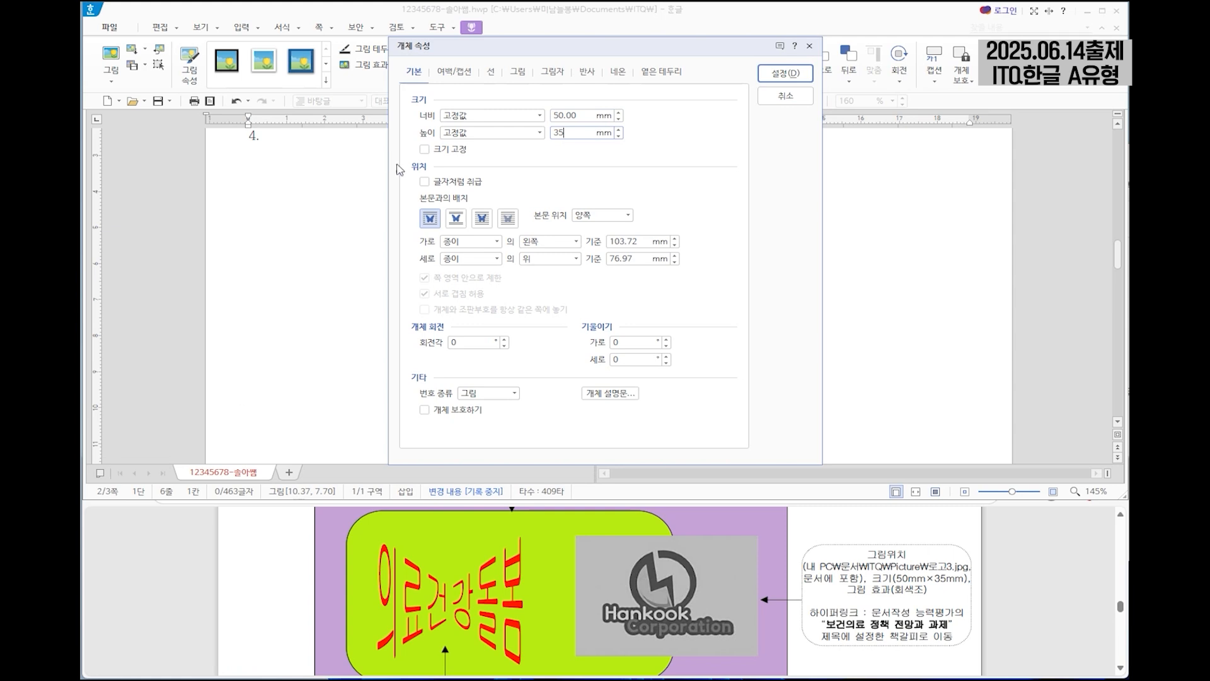
pyautogui.click(424, 149)
pyautogui.click(483, 220)
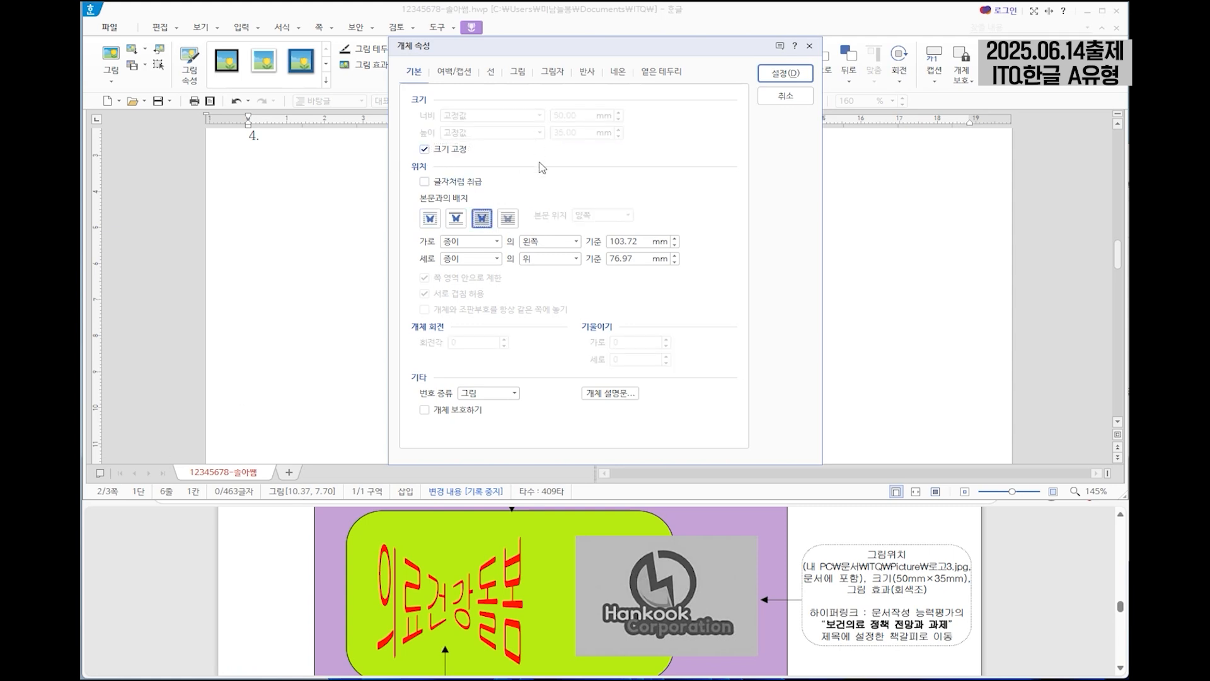
# Apply the greyscale (회색조) picture effect to the logo.
pyautogui.click(519, 72)
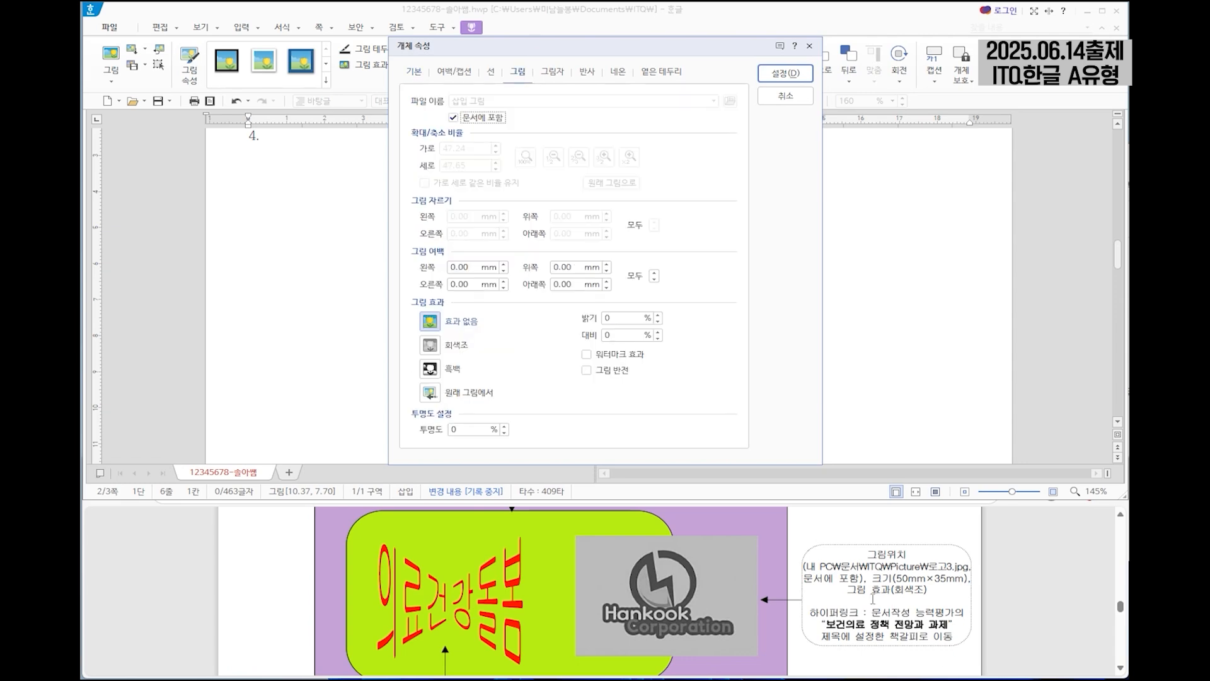
pyautogui.click(430, 345)
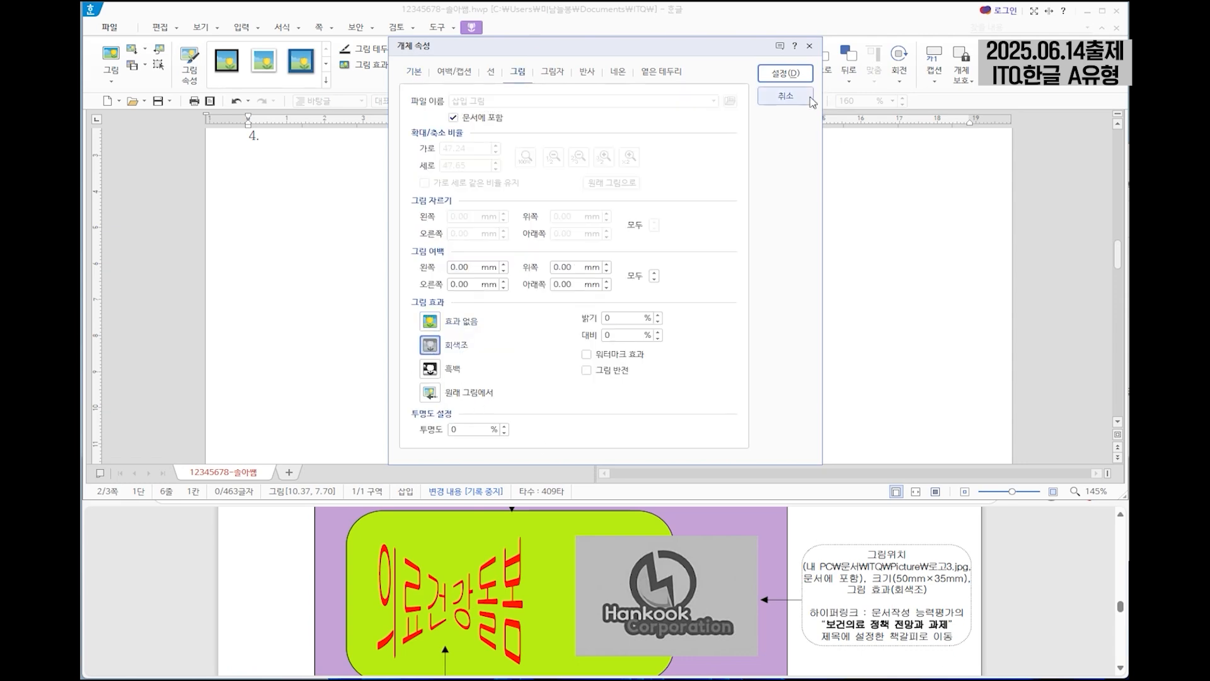
pyautogui.click(786, 73)
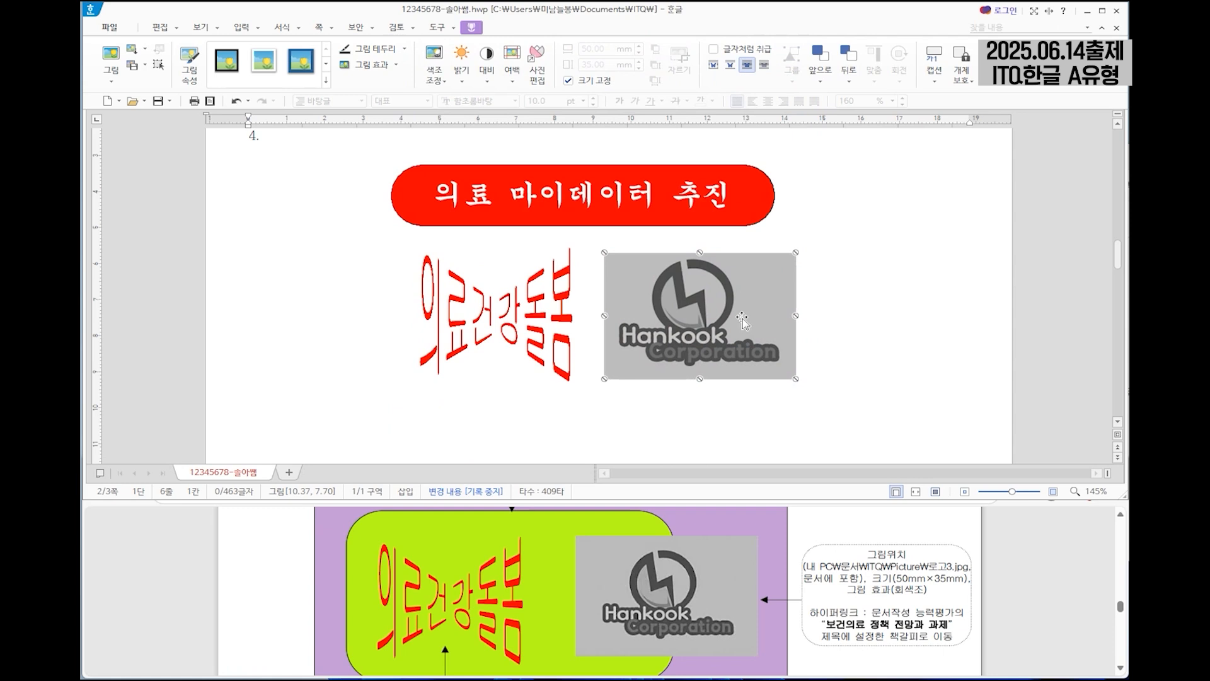
# Shift the WordArt and the logo picture slightly left beneath the red title box to match the sample.
pyautogui.moveTo(730, 309); pyautogui.dragTo(724, 302)
pyautogui.moveTo(530, 316); pyautogui.dragTo(492, 316)
pyautogui.moveTo(725, 331); pyautogui.dragTo(710, 338)
# Draw a rectangle about 50 mm wide and 26 mm high below the WordArt and logo.
pyautogui.scroll(-1, 718, 330)
pyautogui.scroll(-2, 743, 562)
pyautogui.scroll(1, 712, 566)
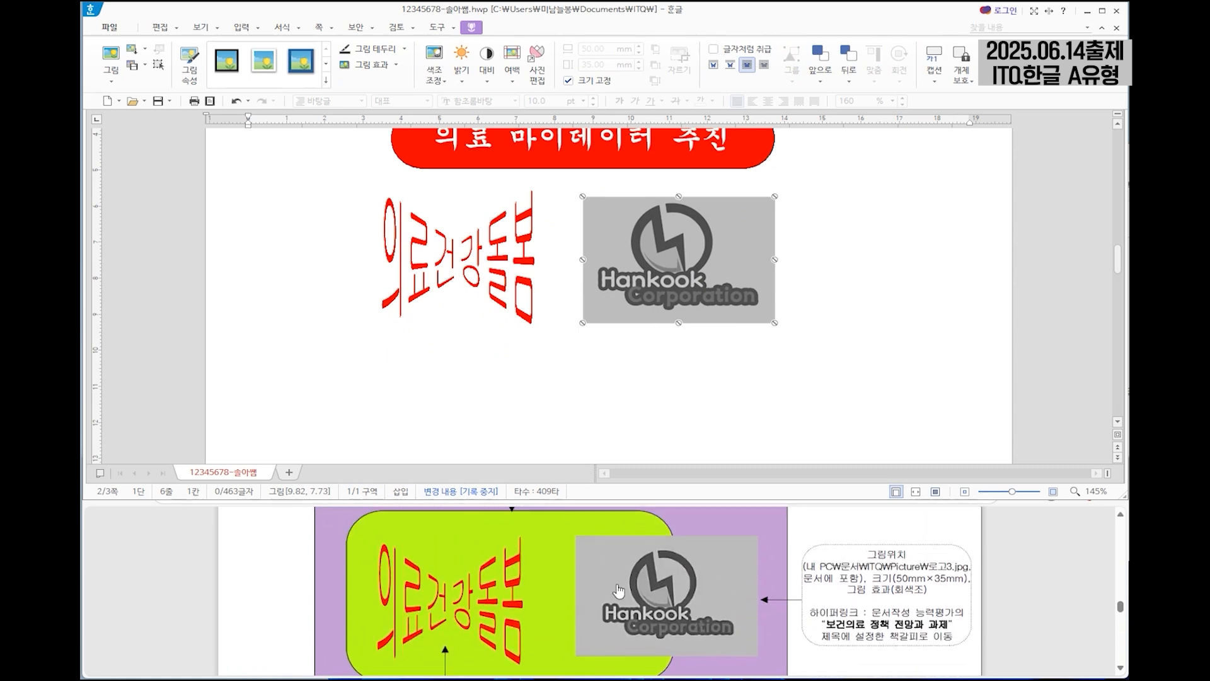
pyautogui.scroll(1, 563, 573)
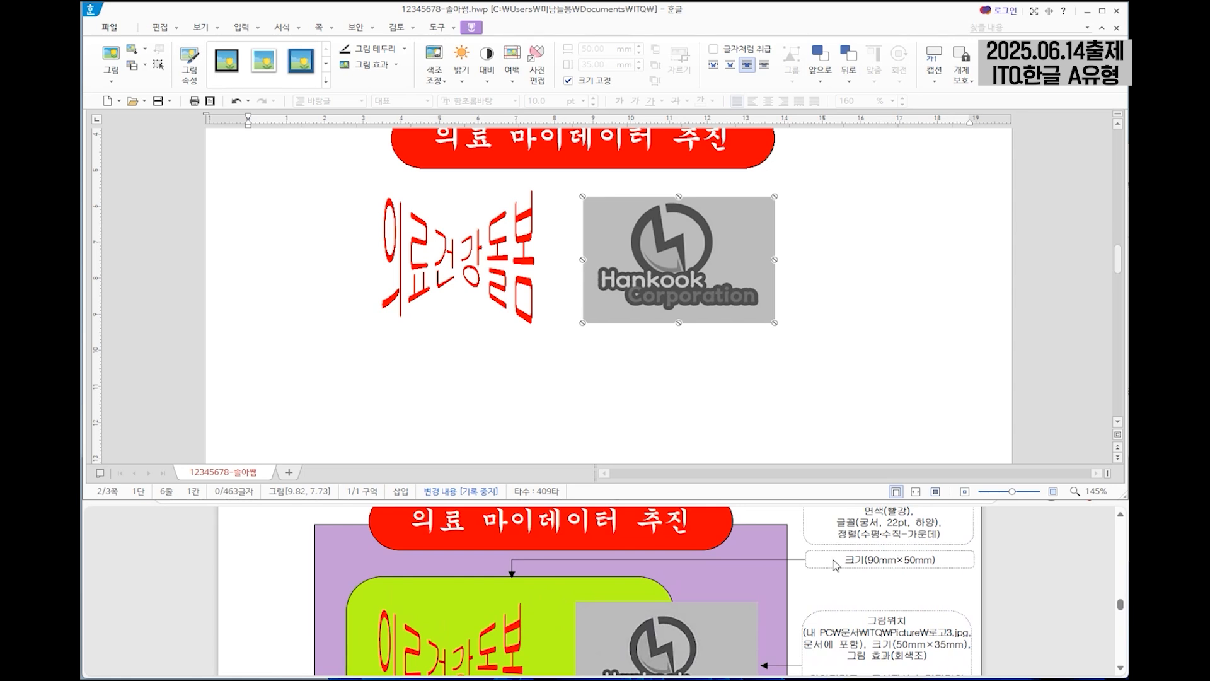
pyautogui.scroll(-1, 591, 567)
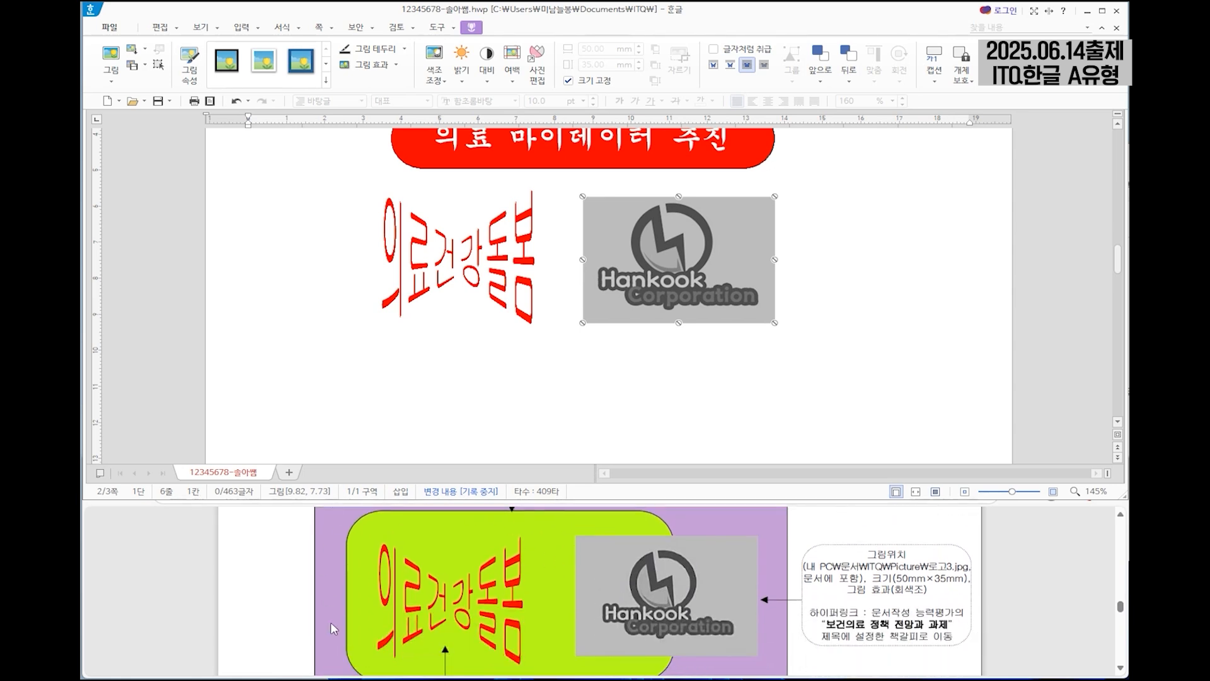
pyautogui.click(241, 27)
pyautogui.click(143, 50)
pyautogui.moveTo(516, 340); pyautogui.dragTo(708, 432)
# Set the rectangle's width to 90 mm and height to 50 mm, and lock its size.
pyautogui.doubleClick(632, 387)
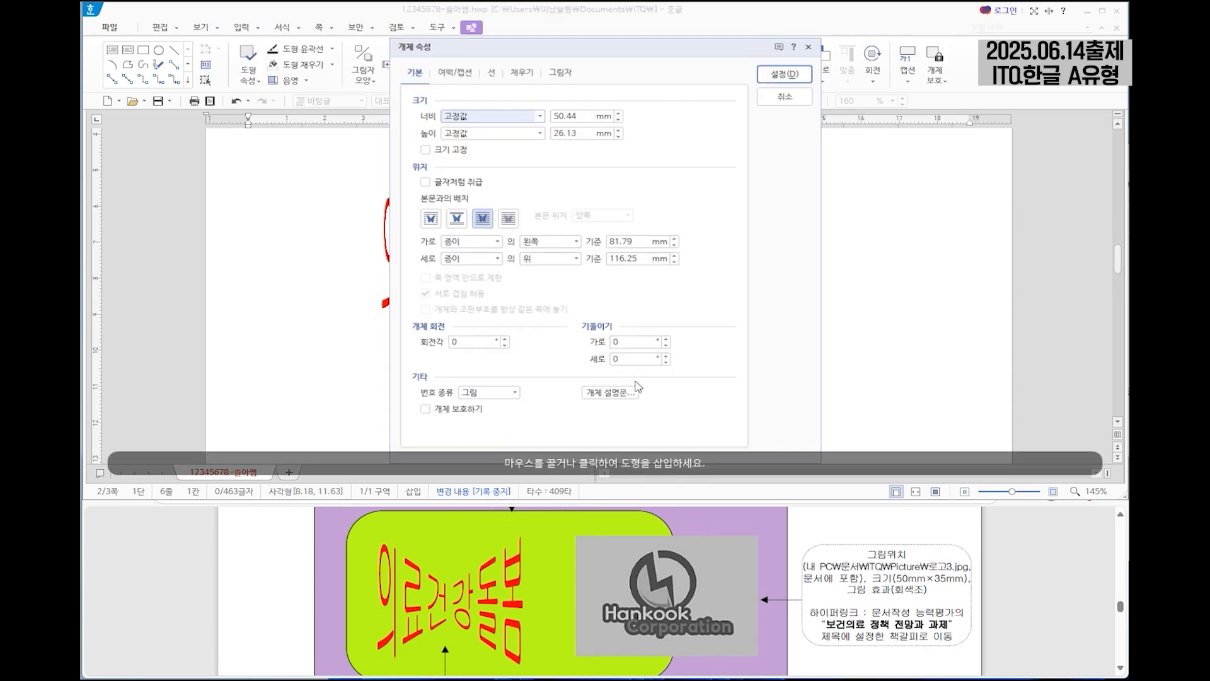
pyautogui.doubleClick(586, 118)
pyautogui.scroll(1, 897, 559)
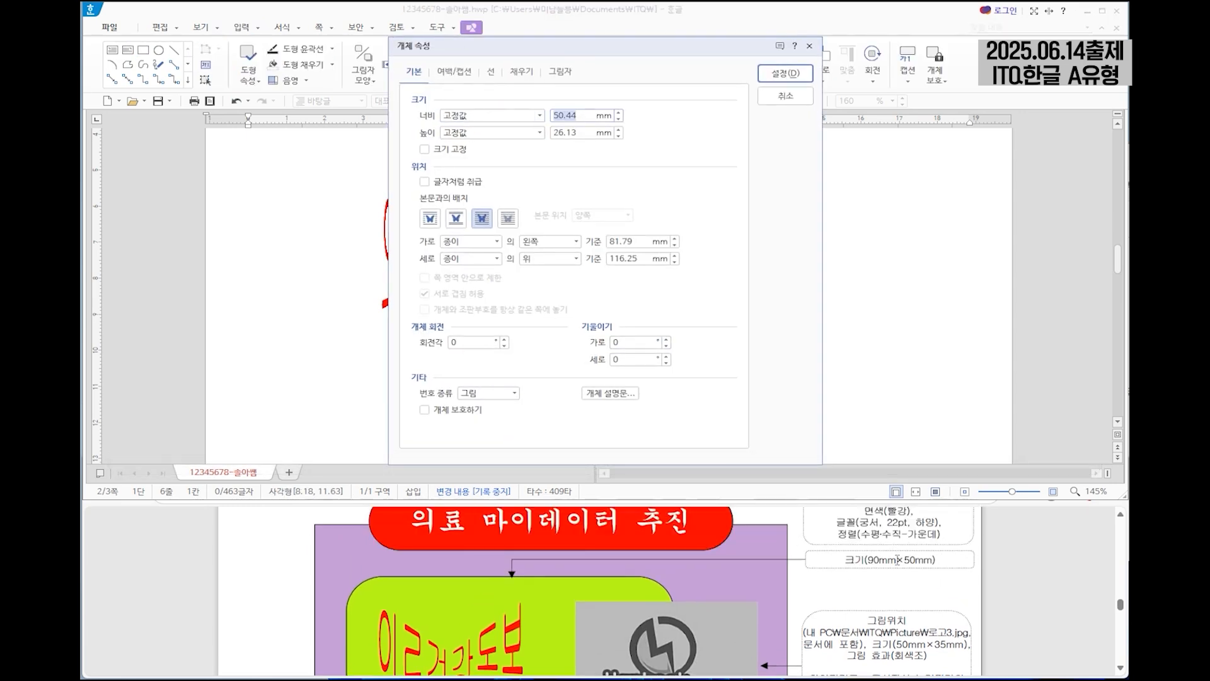
pyautogui.write('90')
pyautogui.press('Tab')
pyautogui.write('50')
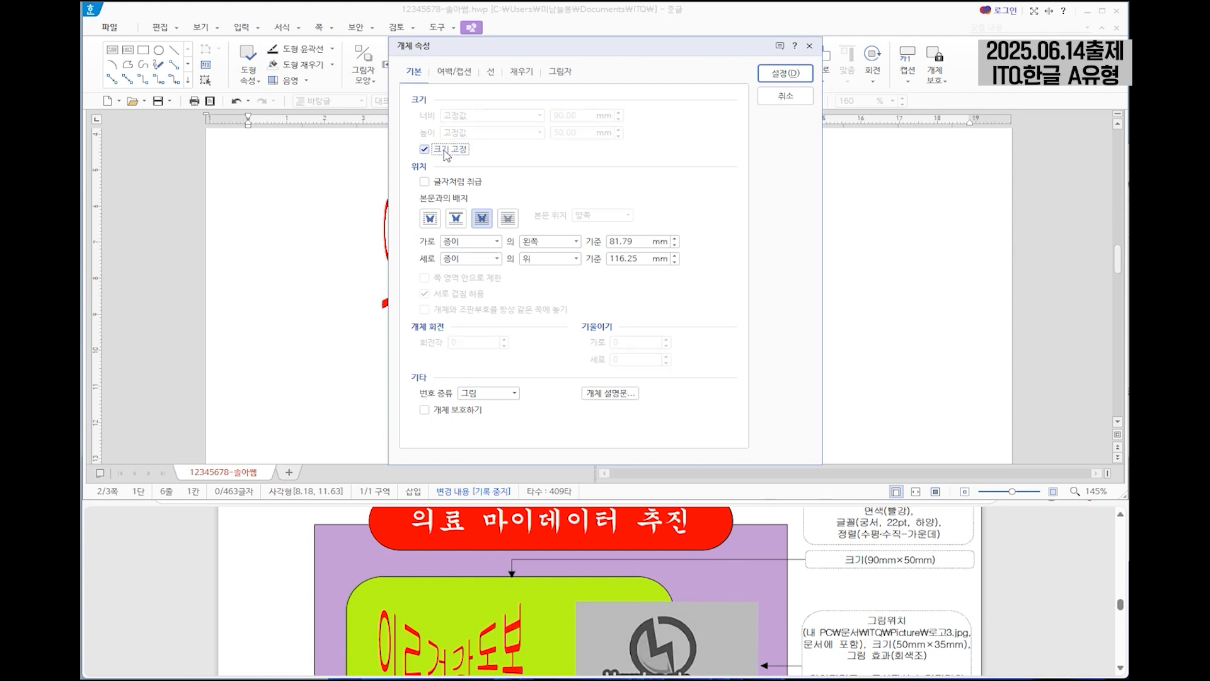
# Give the rectangle a light blue-violet fill colour and rounded corners (둥근 모양).
pyautogui.click(530, 71)
pyautogui.click(507, 145)
pyautogui.click(519, 225)
pyautogui.click(488, 72)
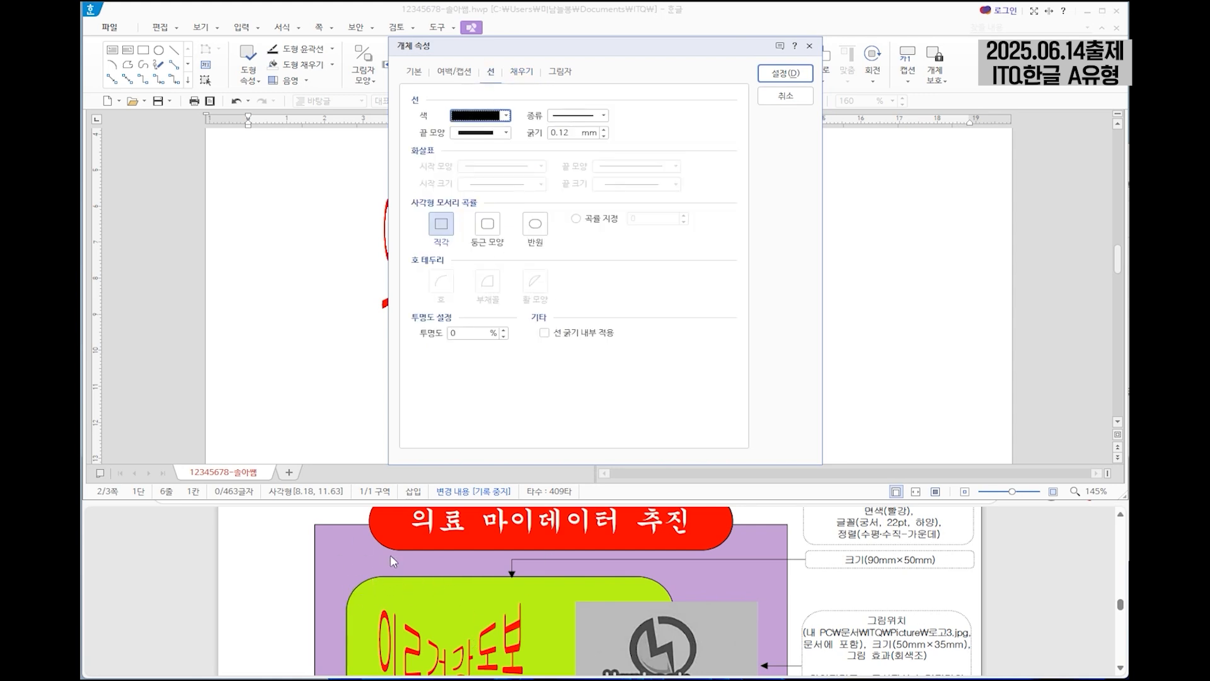
pyautogui.click(486, 225)
pyautogui.click(785, 73)
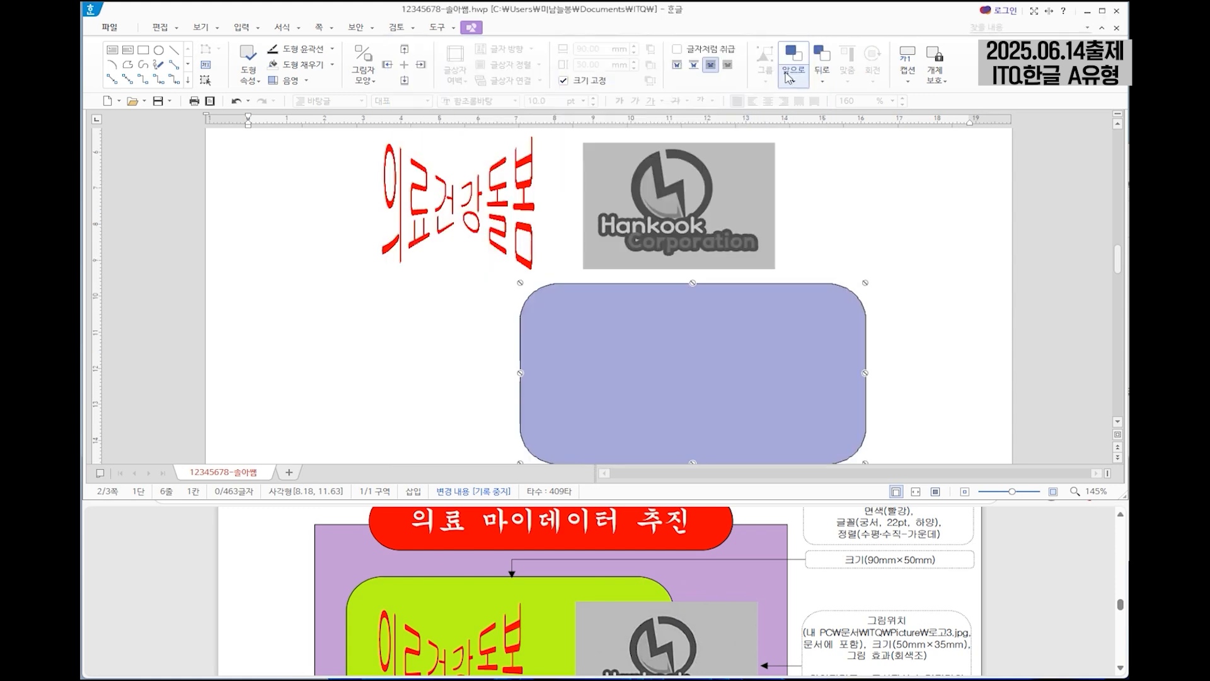
# Move the rounded rectangle just under the title box, over the WordArt and logo, and send it to the back (맨 뒤로).
pyautogui.moveTo(653, 243); pyautogui.dragTo(653, 246)
pyautogui.scroll(1, 653, 246)
pyautogui.moveTo(639, 302); pyautogui.dragTo(610, 300)
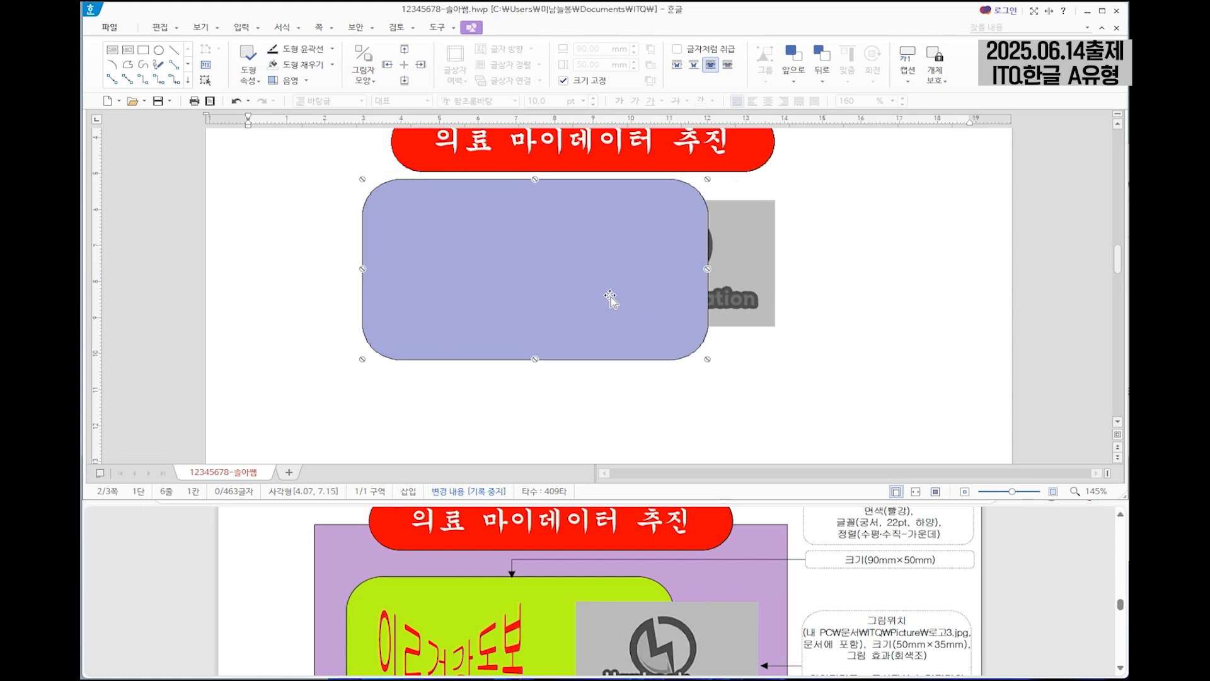
pyautogui.rightClick(534, 251)
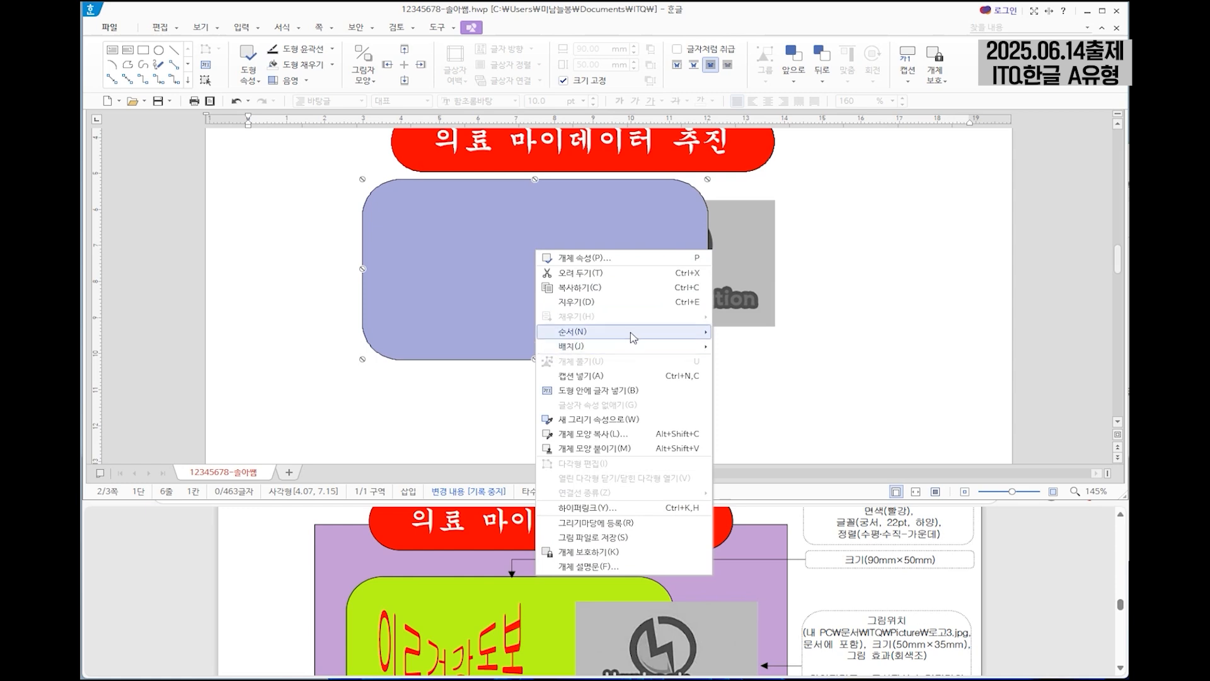
pyautogui.moveTo(633, 336)
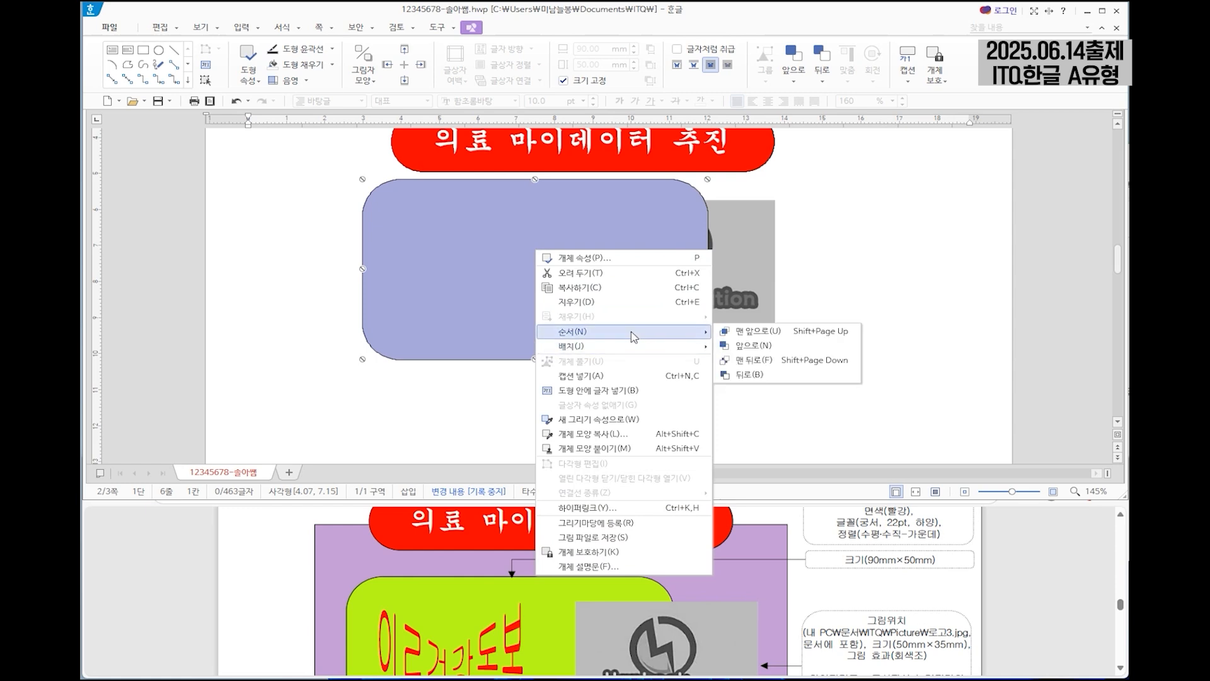
pyautogui.click(775, 362)
# Examine the exam sheet's specifications for the numbered circles, small rectangles, text boxes and background shape.
pyautogui.scroll(-5, 766, 590)
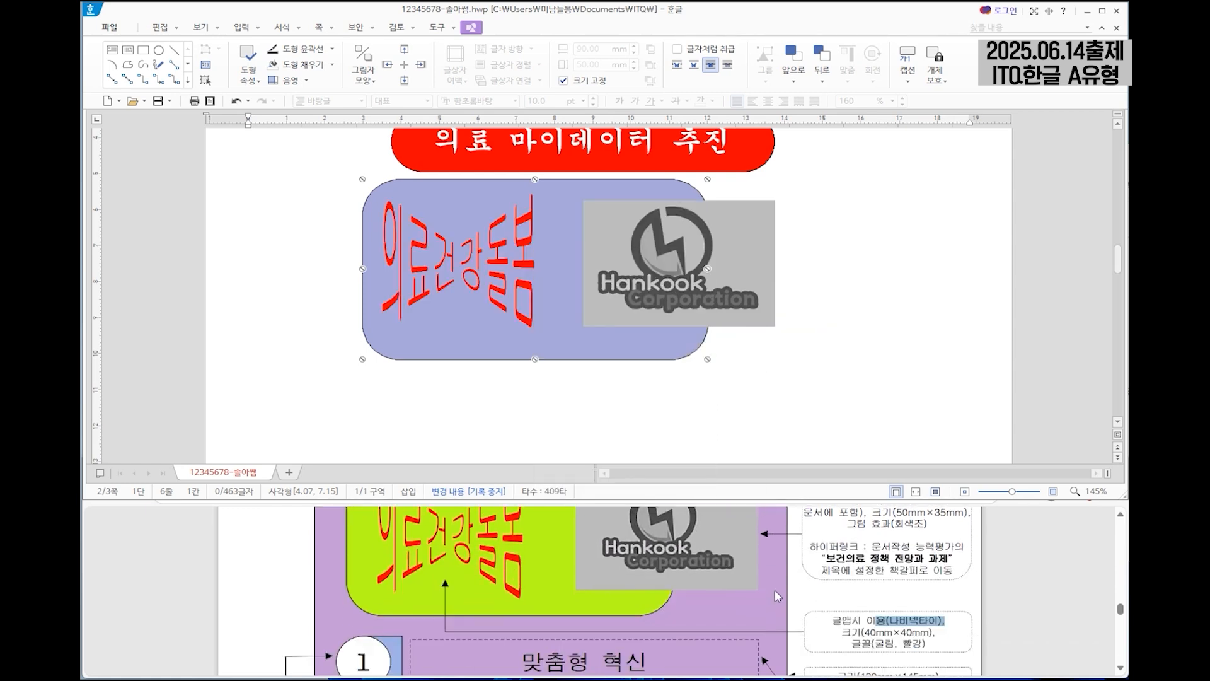
pyautogui.click(945, 571)
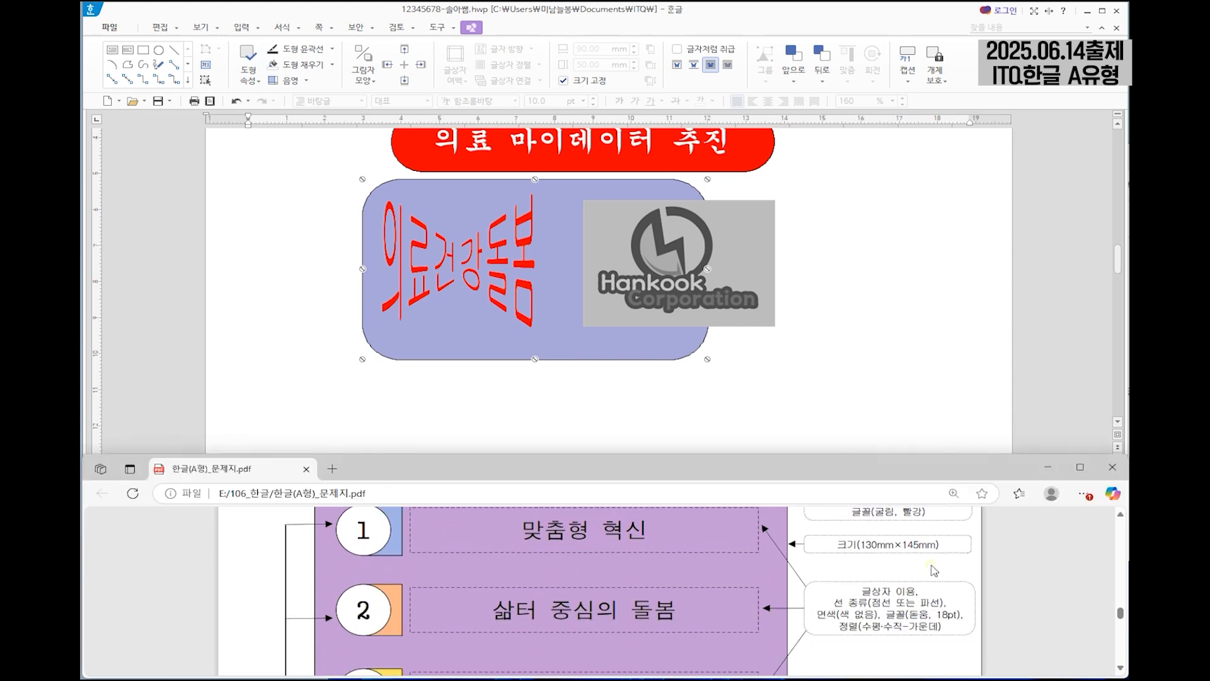
pyautogui.scroll(-2, 547, 595)
pyautogui.scroll(-1, 570, 577)
pyautogui.scroll(1, 405, 546)
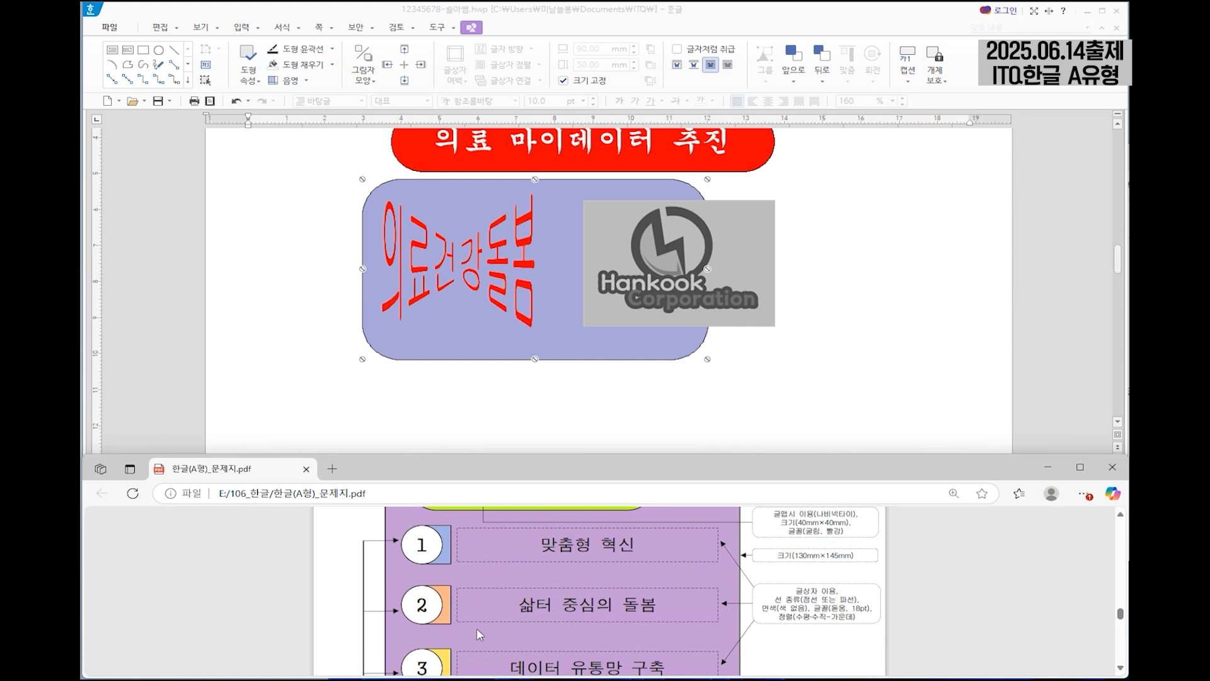
pyautogui.scroll(-3, 493, 575)
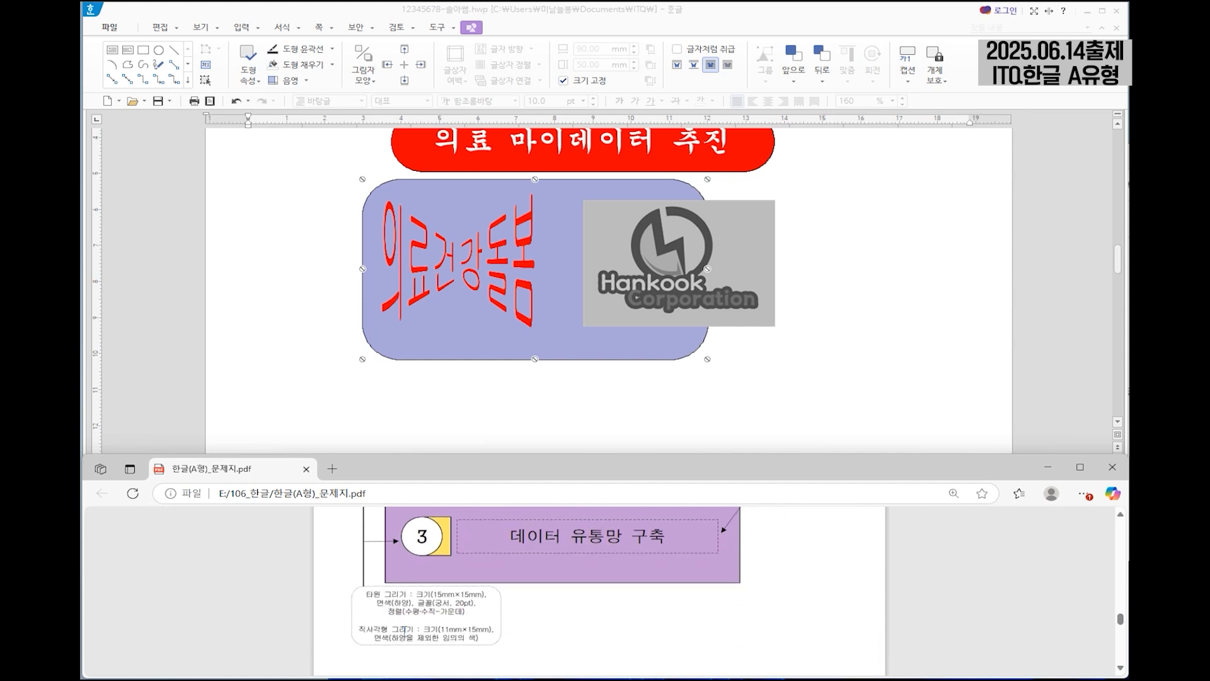
pyautogui.scroll(2, 384, 632)
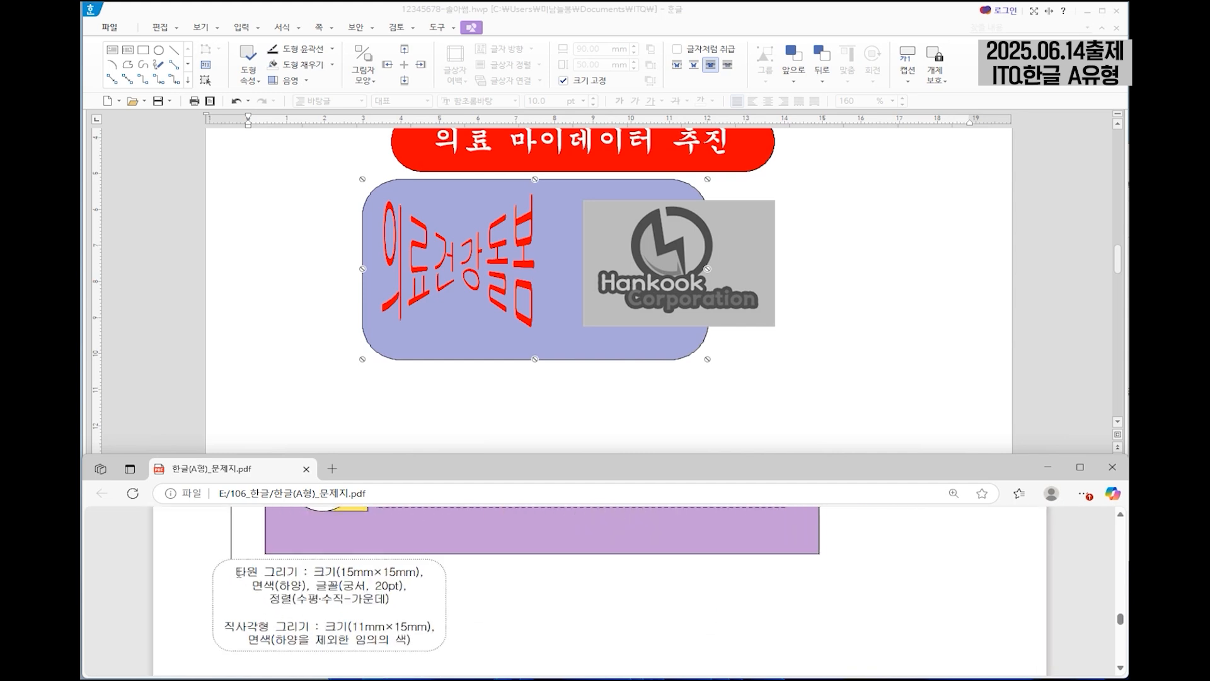
pyautogui.scroll(1, 354, 553)
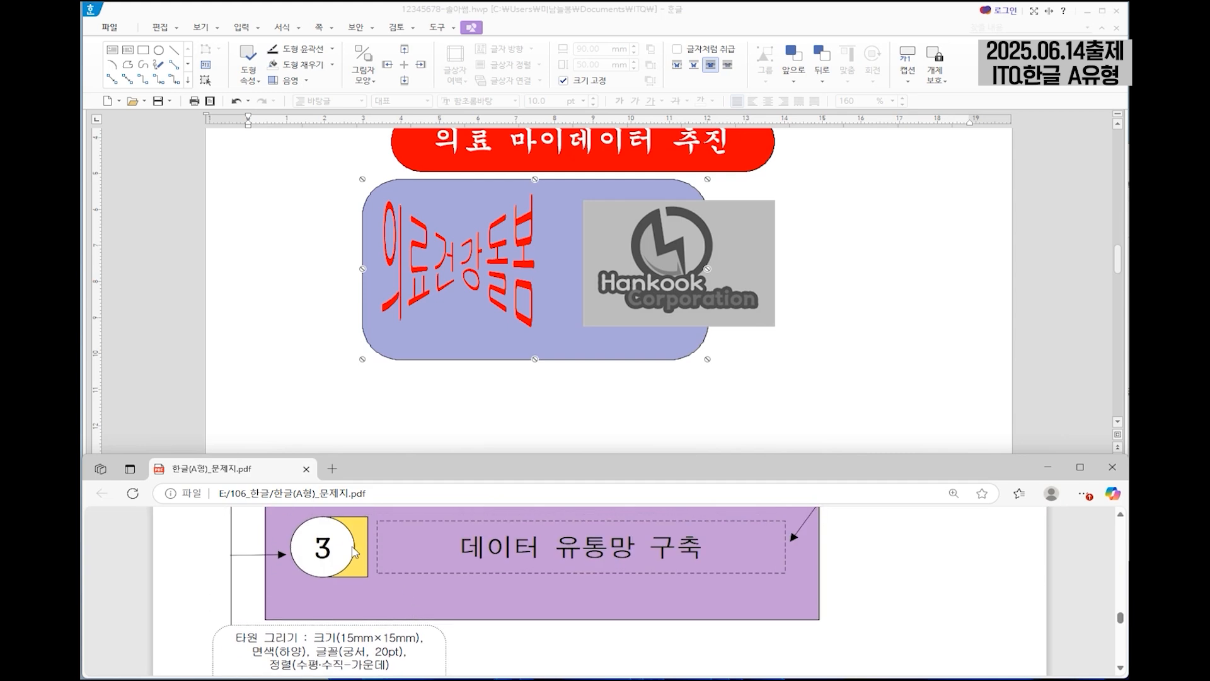
pyautogui.scroll(1, 596, 553)
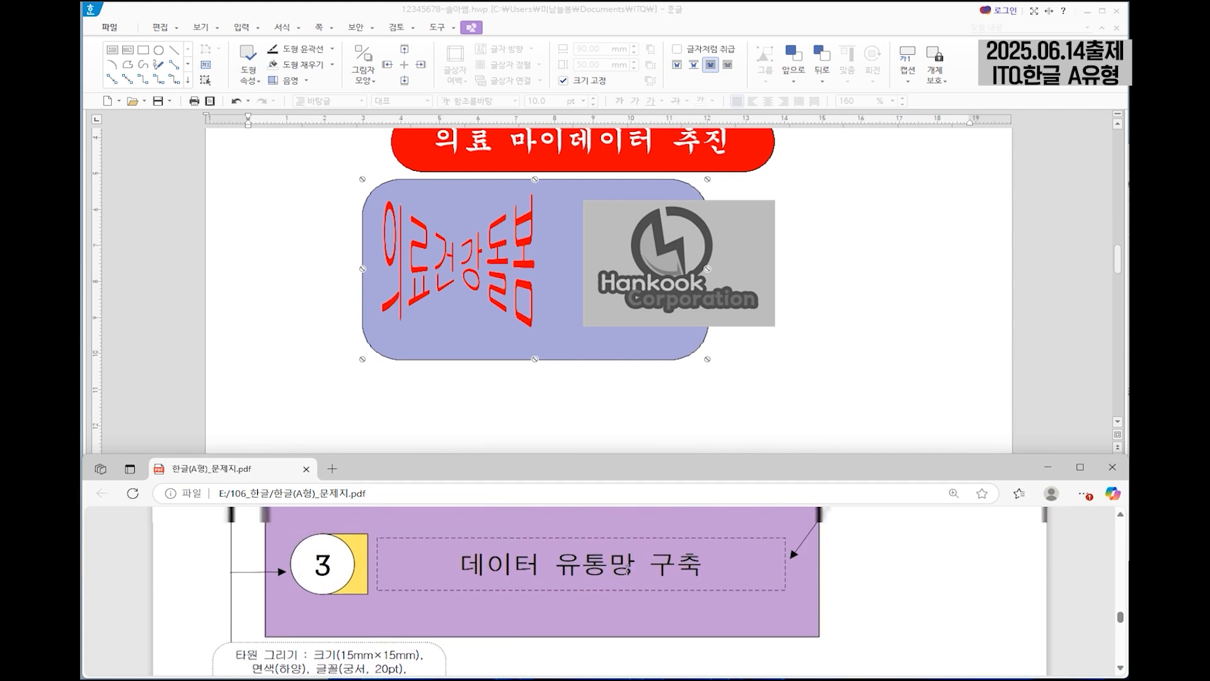
pyautogui.scroll(1, 882, 578)
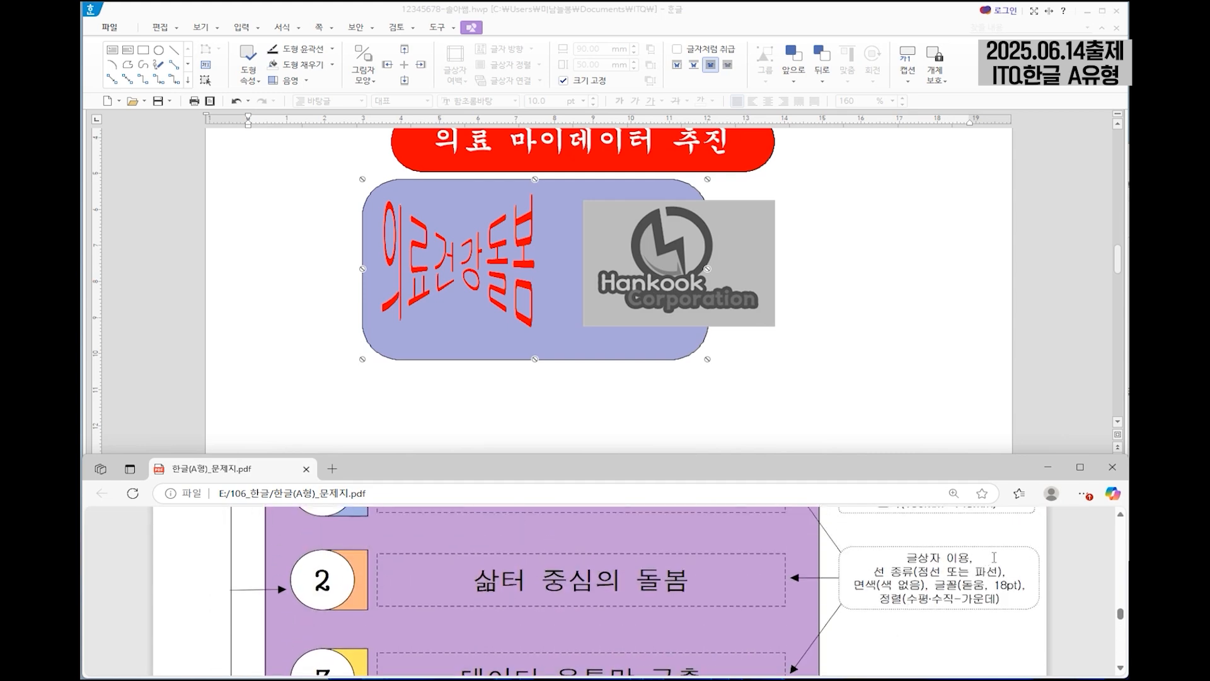
pyautogui.scroll(-3, 513, 562)
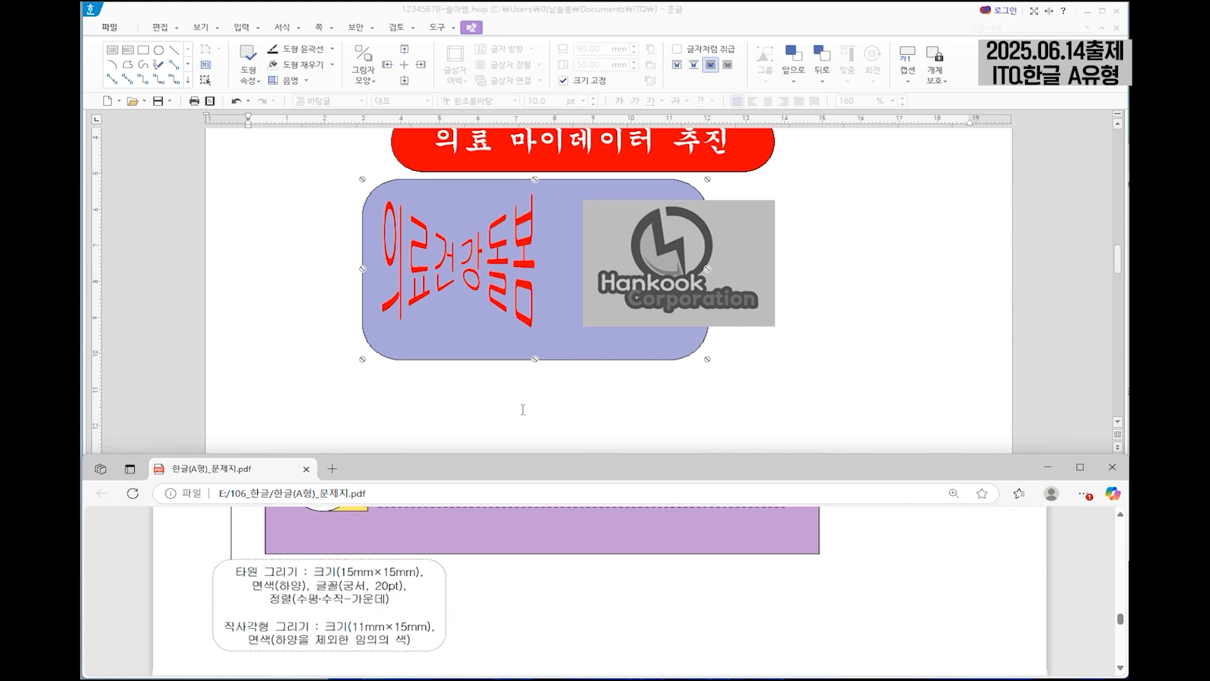
# Draw an ellipse just below the left part of the rounded rectangle.
pyautogui.click(521, 418)
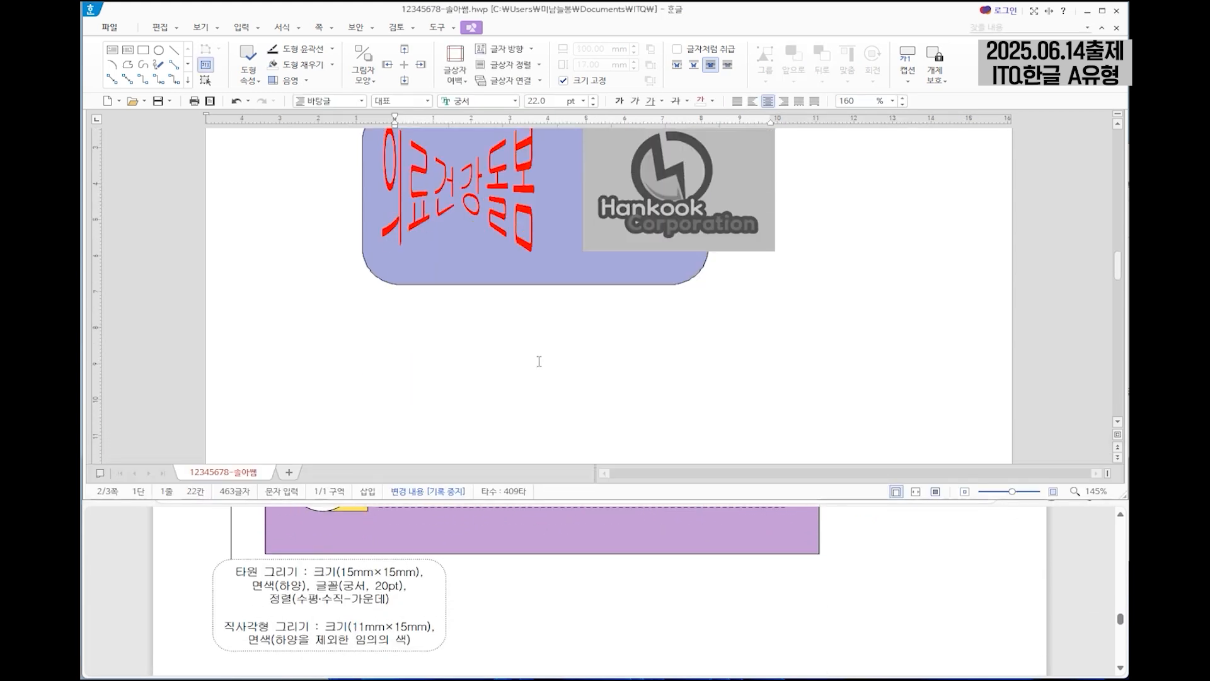
pyautogui.click(242, 27)
pyautogui.click(159, 50)
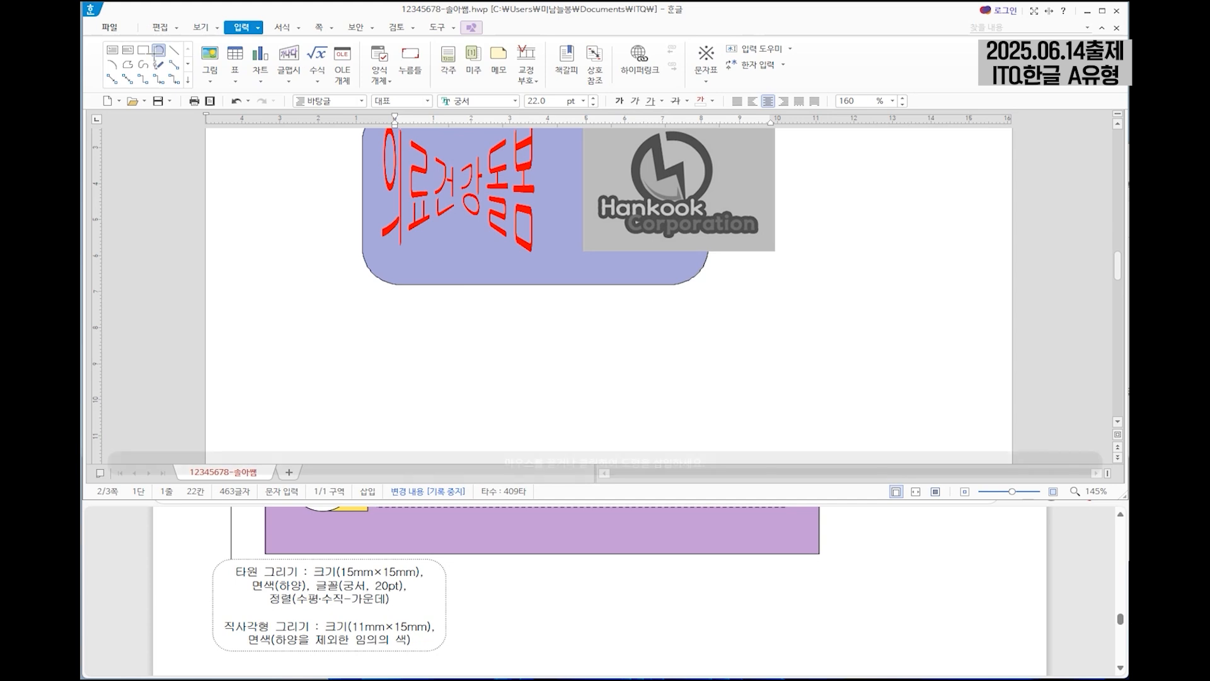
pyautogui.moveTo(403, 309); pyautogui.dragTo(497, 403)
# Set the ellipse's width and height to 15 mm, lock its size (크기 고정) and keep the white fill.
pyautogui.doubleClick(473, 357)
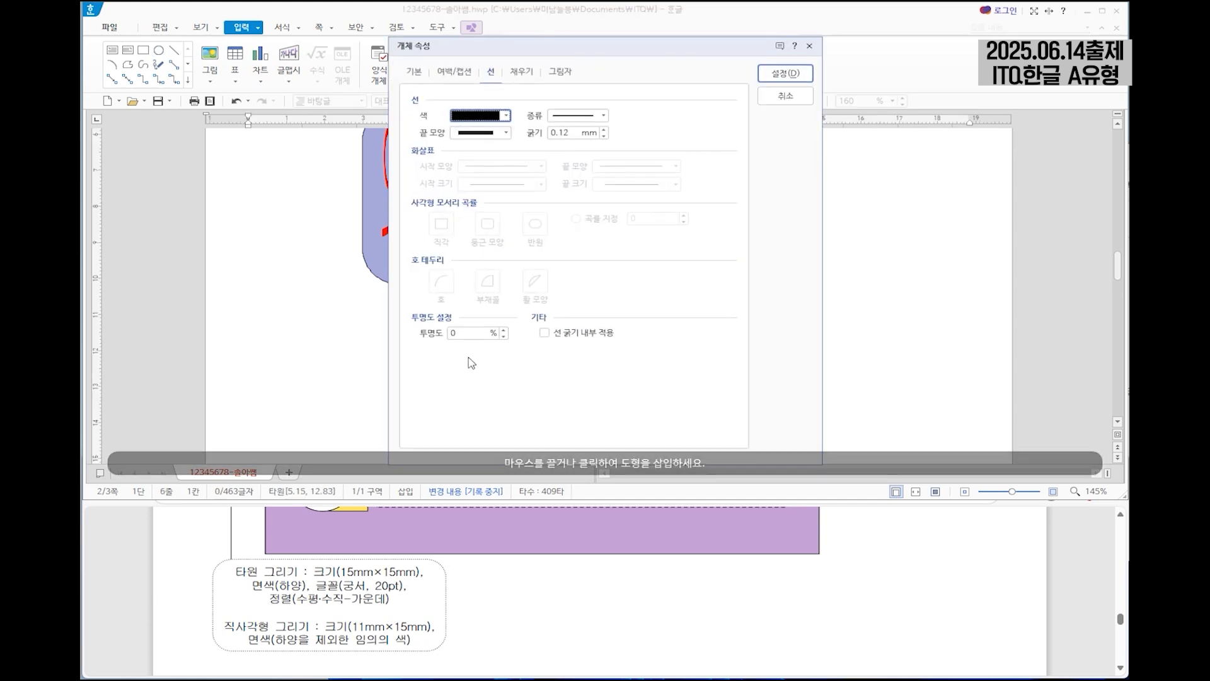
pyautogui.press('Tab')
pyautogui.write('15')
pyautogui.press('Tab')
pyautogui.press('Tab')
pyautogui.write('15')
pyautogui.click(454, 149)
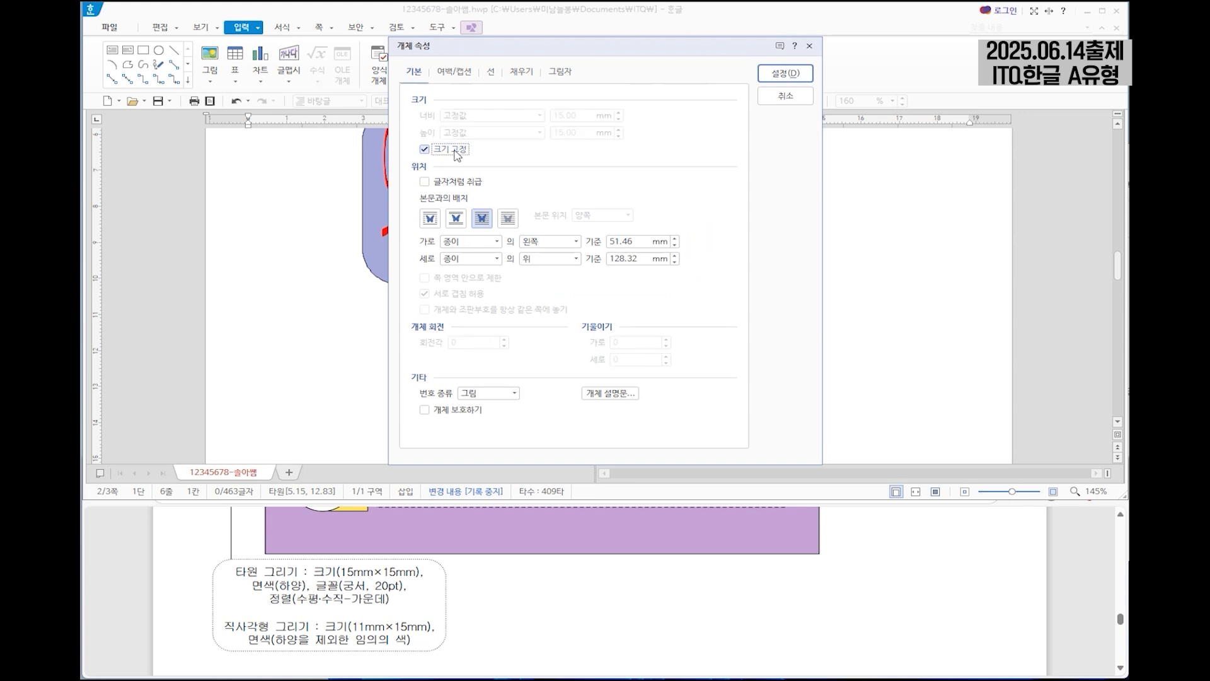
pyautogui.click(521, 73)
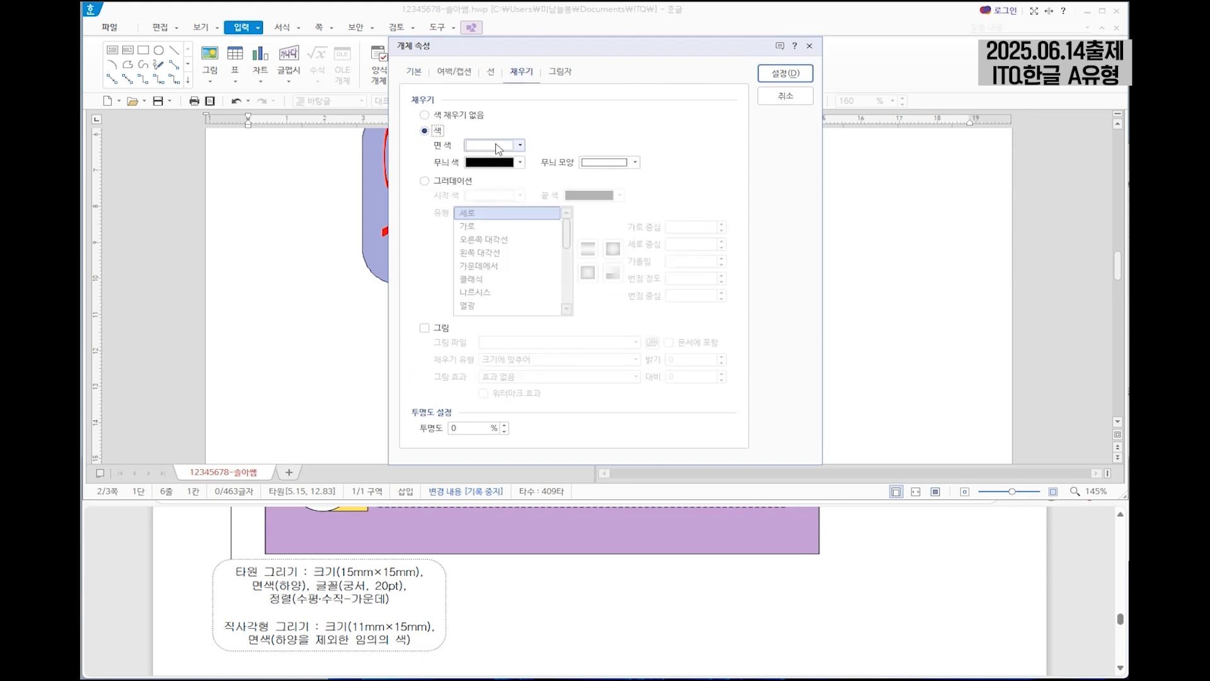
pyautogui.click(802, 79)
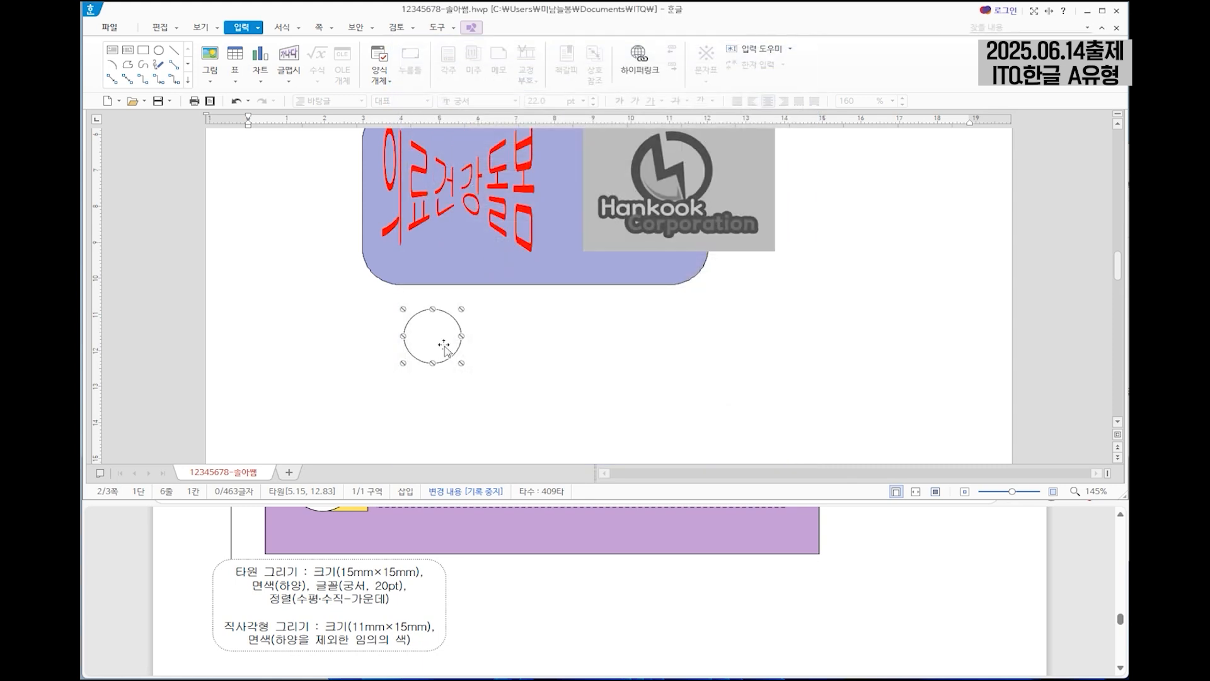
# Move the circle closer to the rounded rectangle's lower-left edge, matching the exam sheet's layout.
pyautogui.scroll(3, 550, 572)
pyautogui.scroll(3, 550, 572)
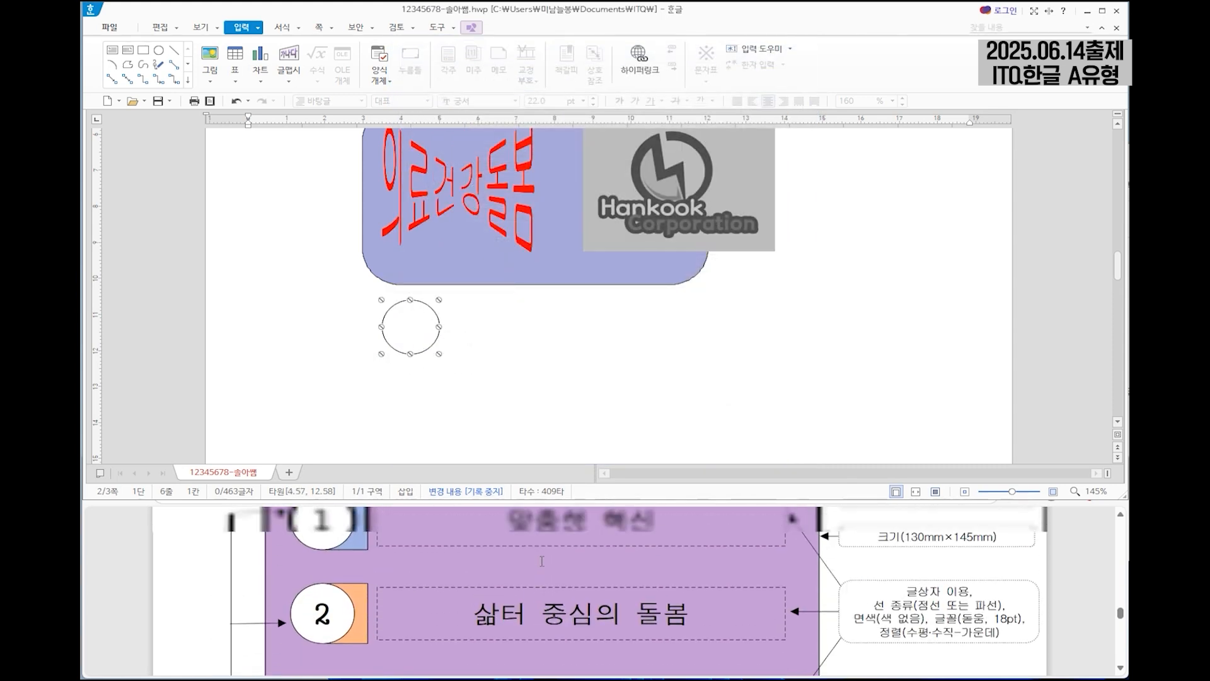
pyautogui.moveTo(406, 342); pyautogui.dragTo(393, 341)
pyautogui.scroll(-6, 492, 559)
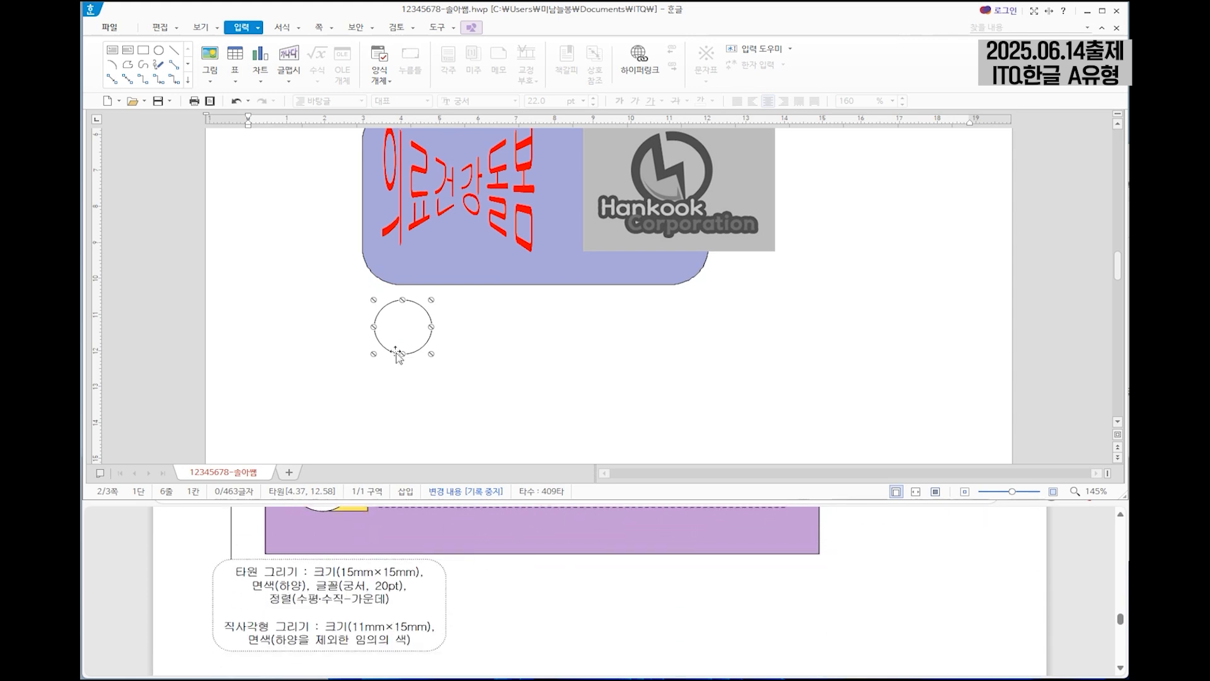
# Add text inside the circle (도형 안에 글자 넣기) and enter "1".
pyautogui.click(487, 334)
pyautogui.click(421, 337)
pyautogui.click(463, 340)
pyautogui.click(413, 332)
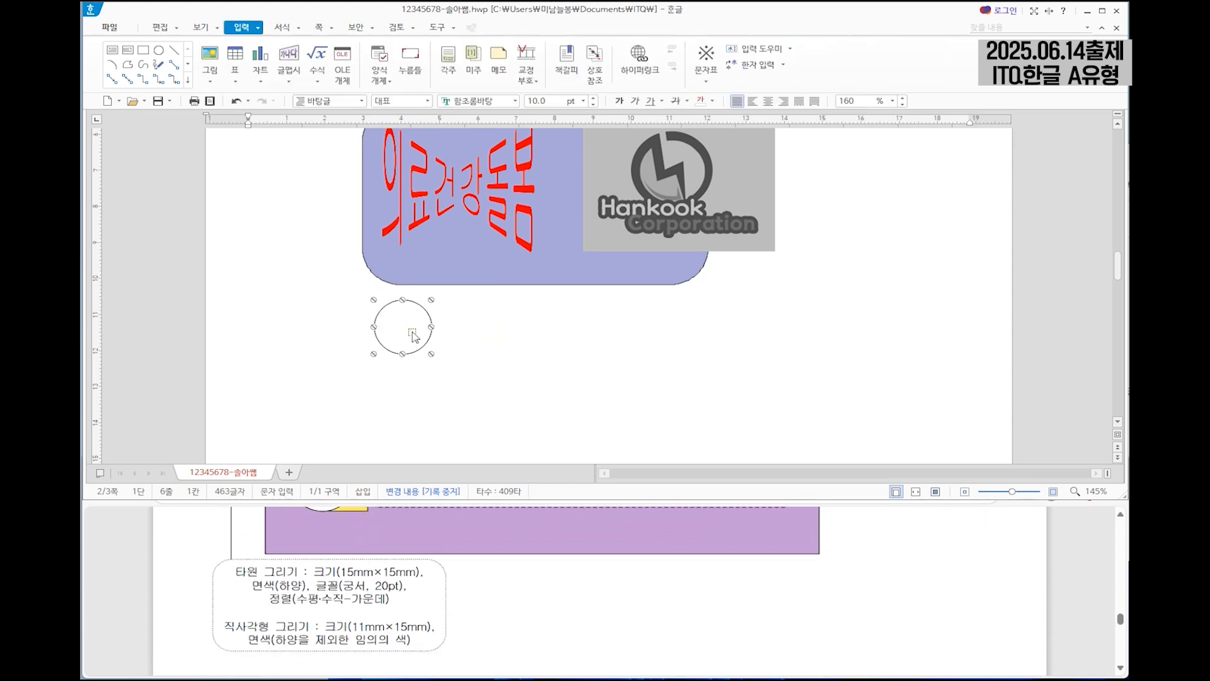
pyautogui.rightClick(407, 332)
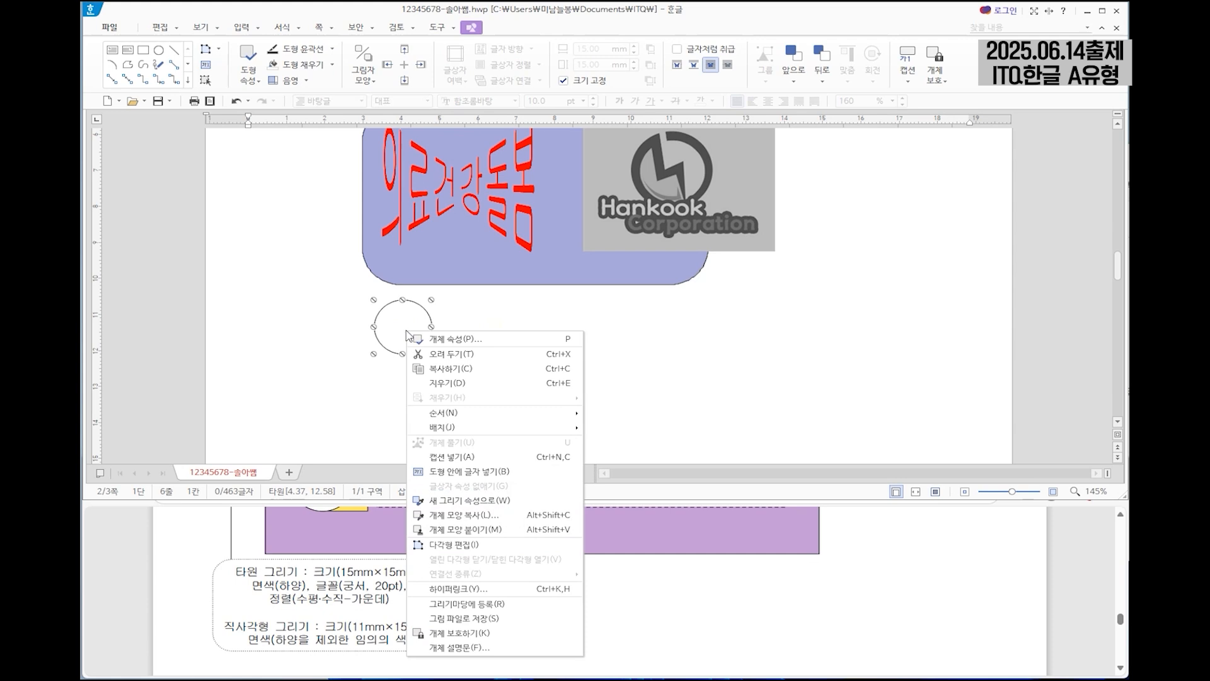
pyautogui.click(467, 474)
pyautogui.write('1')
pyautogui.scroll(1, 557, 589)
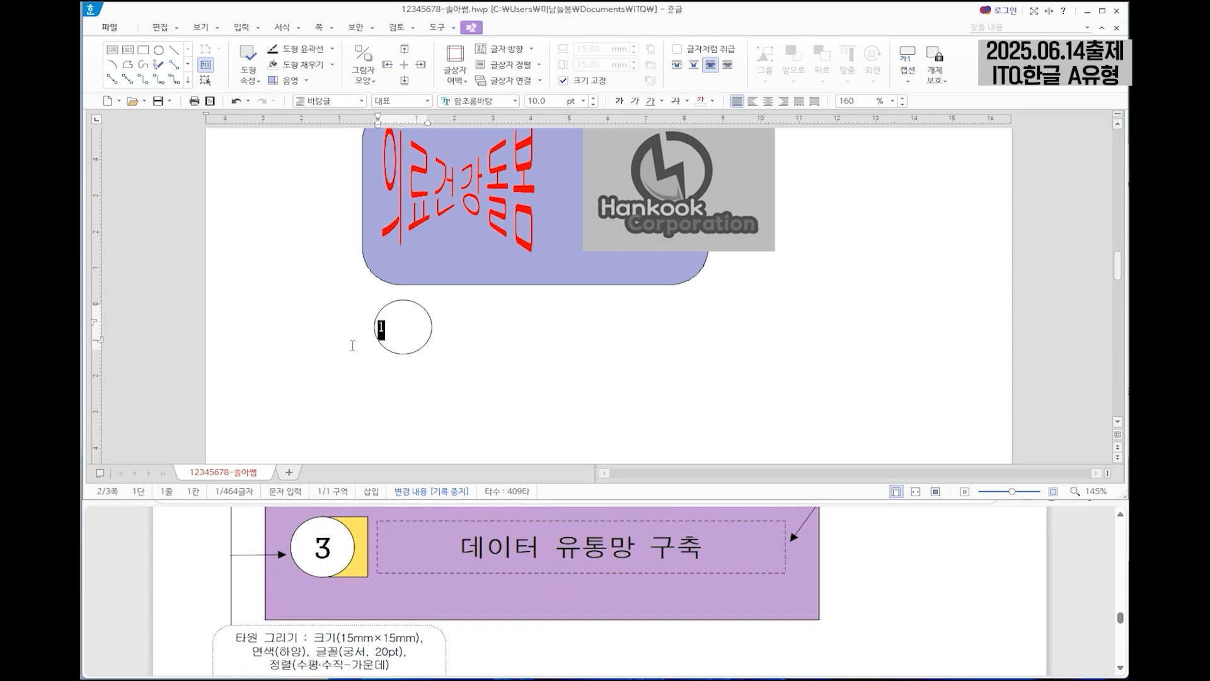
# Format the circle's number in the 궁서 font at 20 pt and centre it horizontally.
pyautogui.click(472, 102)
pyautogui.write('궁서')
pyautogui.press('Return')
pyautogui.click(530, 101)
pyautogui.write('20')
pyautogui.press('Return')
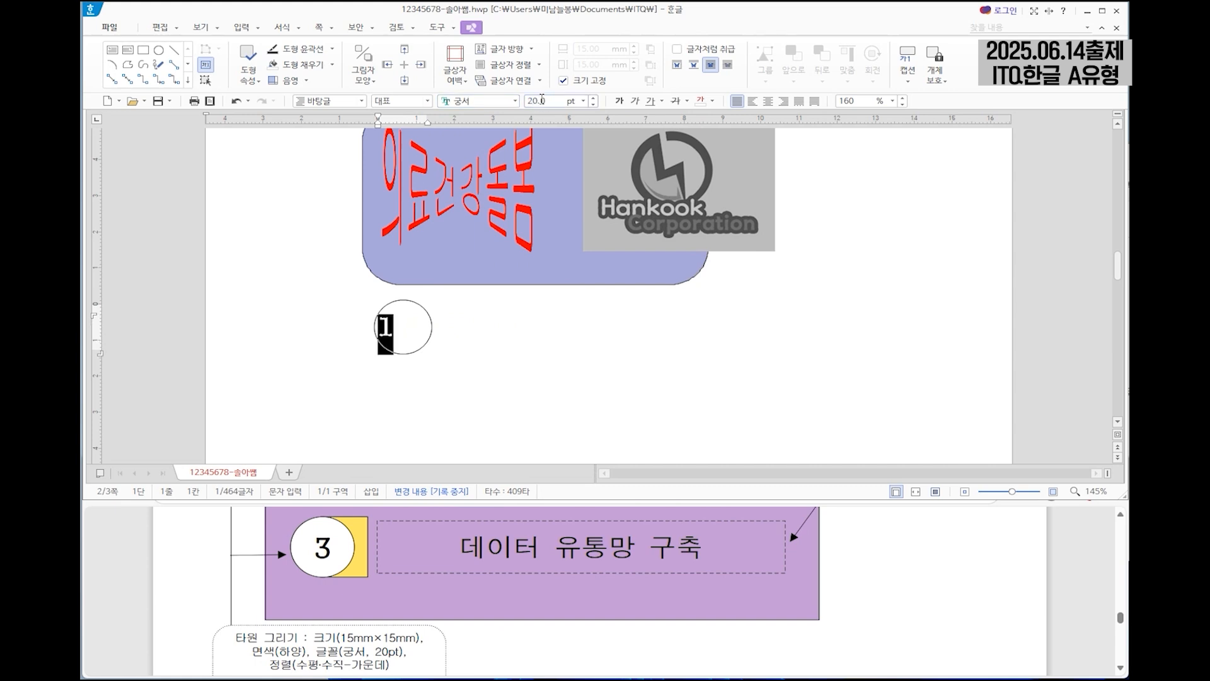
pyautogui.click(767, 101)
# Draw a rectangle to the right of the numbered circle.
pyautogui.scroll(-1, 452, 388)
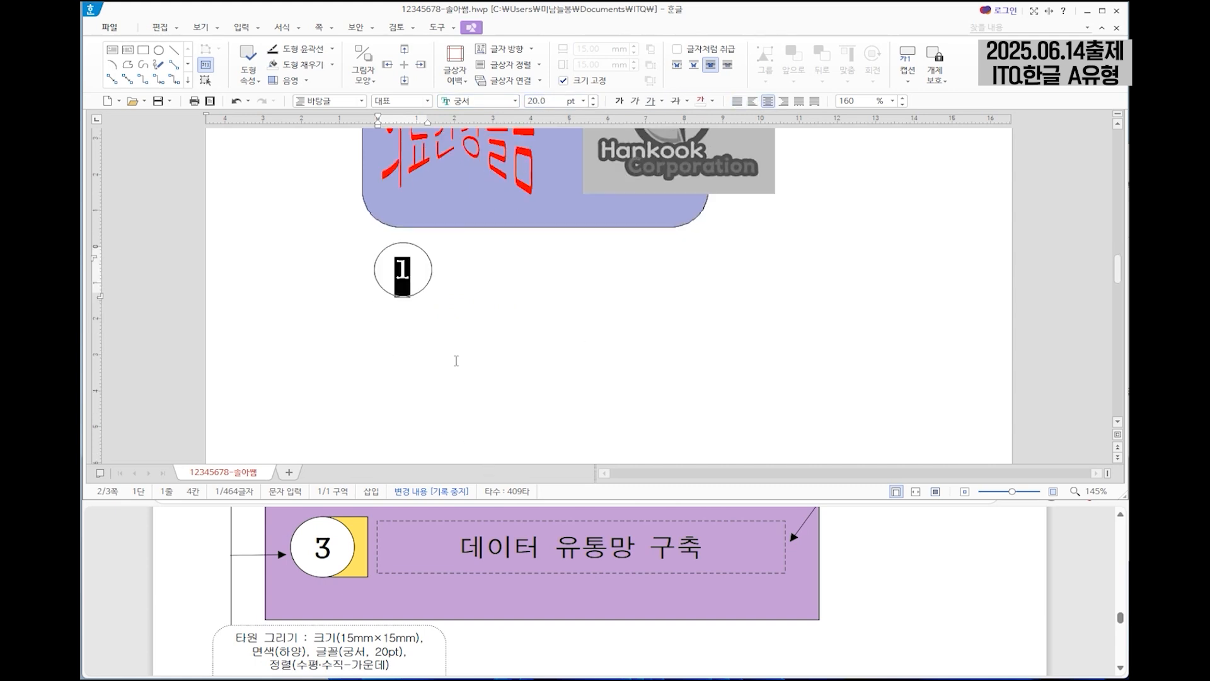
pyautogui.scroll(-1, 441, 588)
pyautogui.click(143, 50)
pyautogui.moveTo(472, 237); pyautogui.dragTo(597, 353)
# Set the new rectangle's width to 11 mm and height to 15 mm, and lock its size.
pyautogui.doubleClick(535, 300)
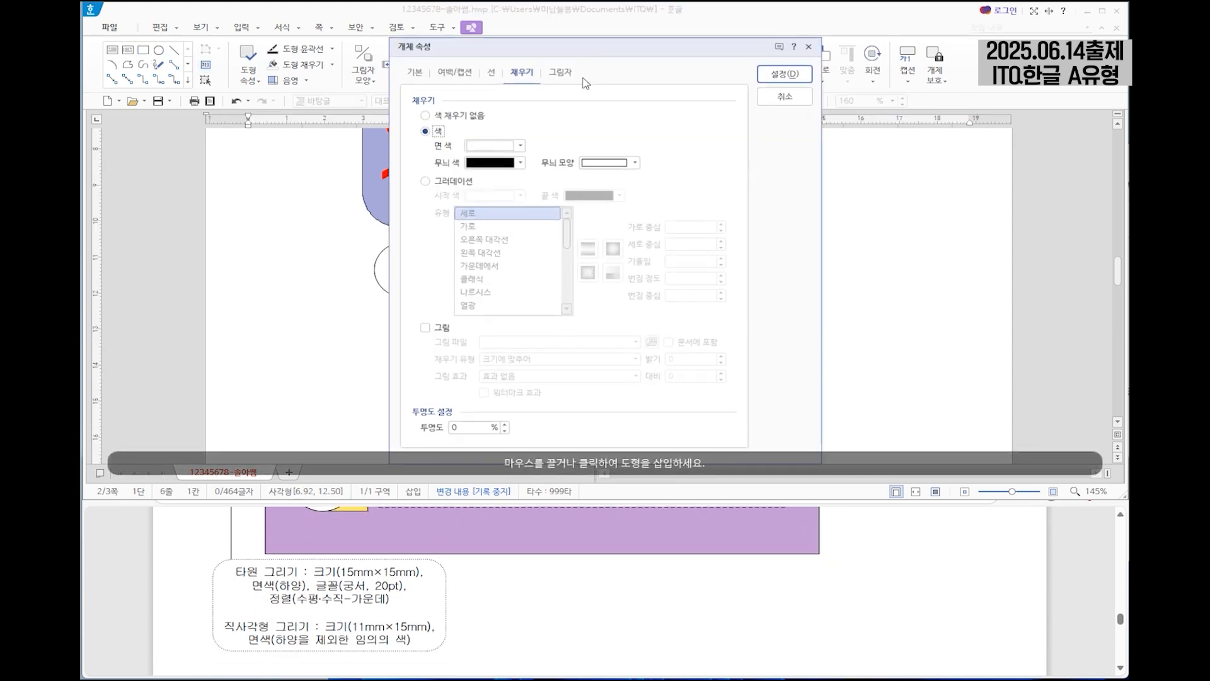
pyautogui.click(415, 73)
pyautogui.write('11')
pyautogui.press('Tab')
pyautogui.write('15')
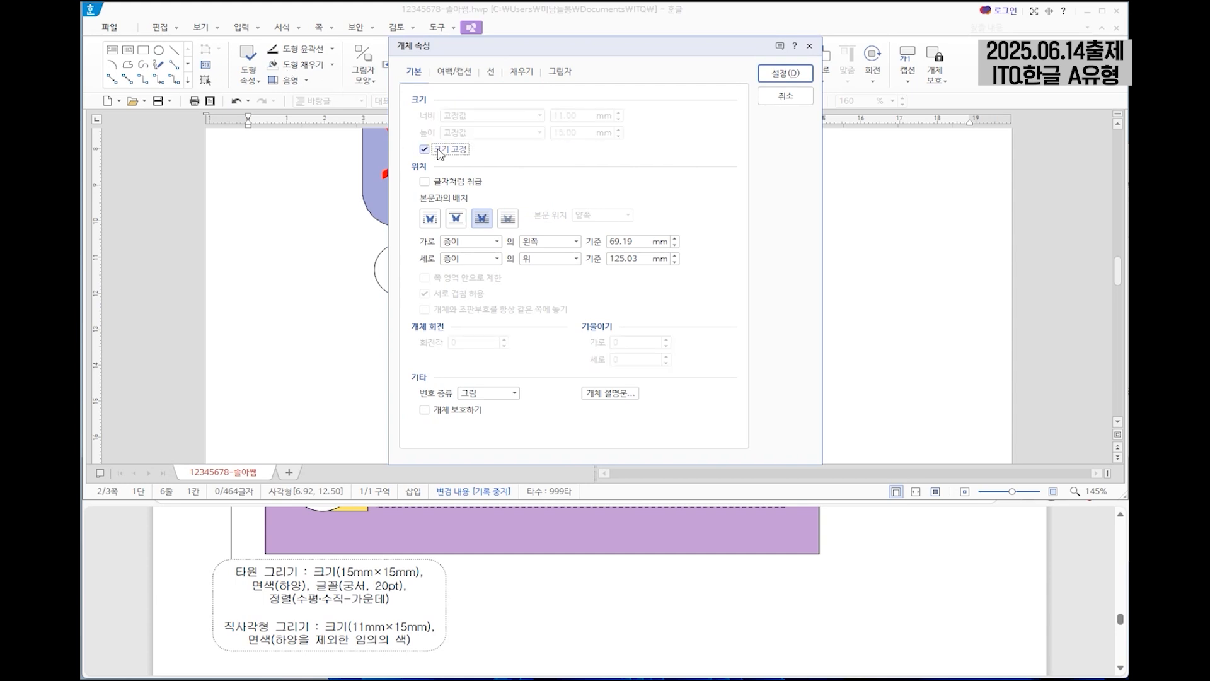
# Give the small rectangle a light orange fill colour.
pyautogui.click(521, 71)
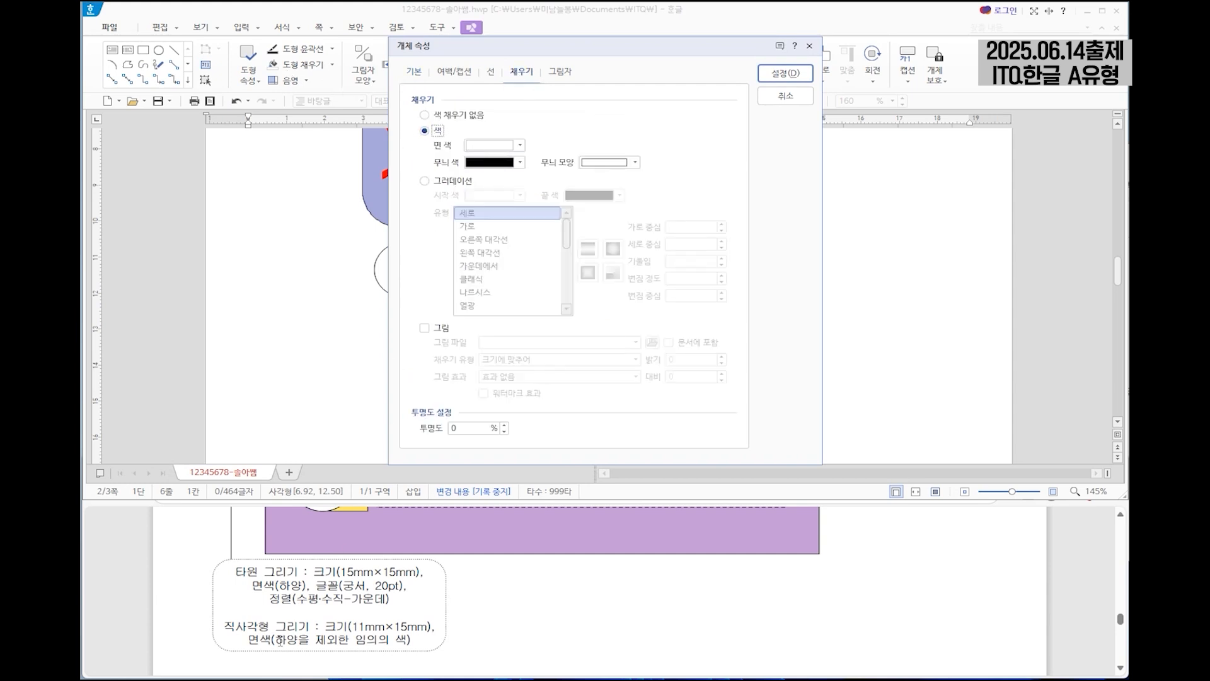
pyautogui.click(520, 145)
pyautogui.click(541, 215)
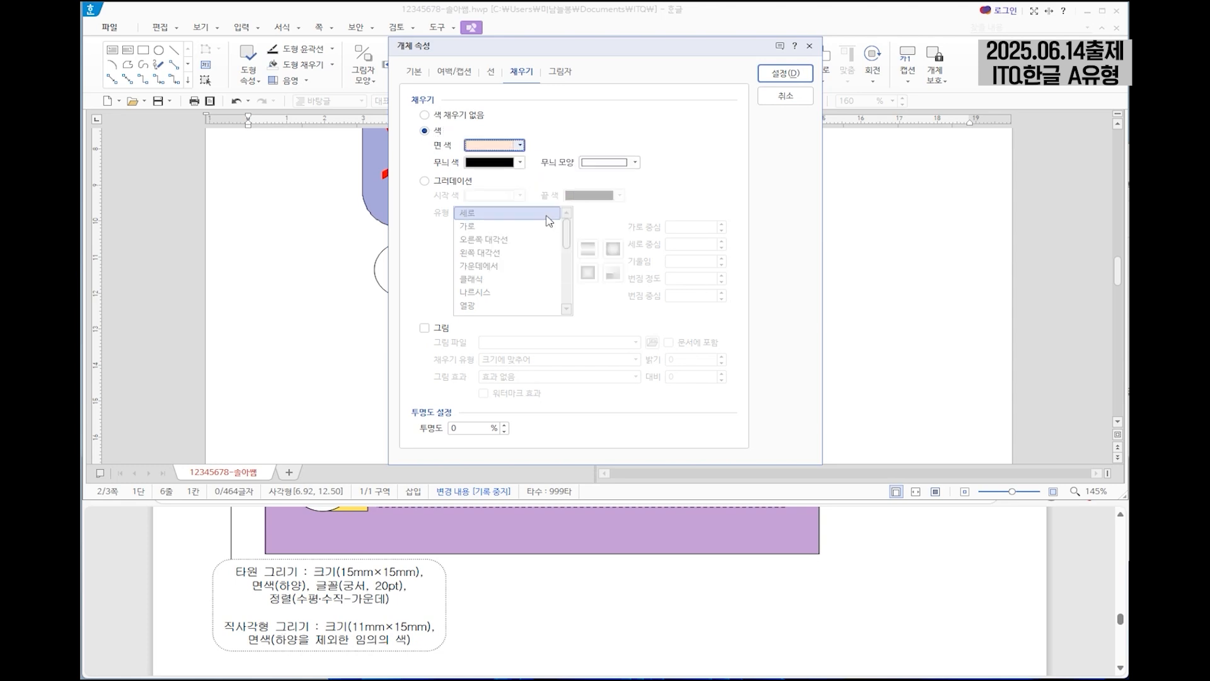
pyautogui.click(808, 74)
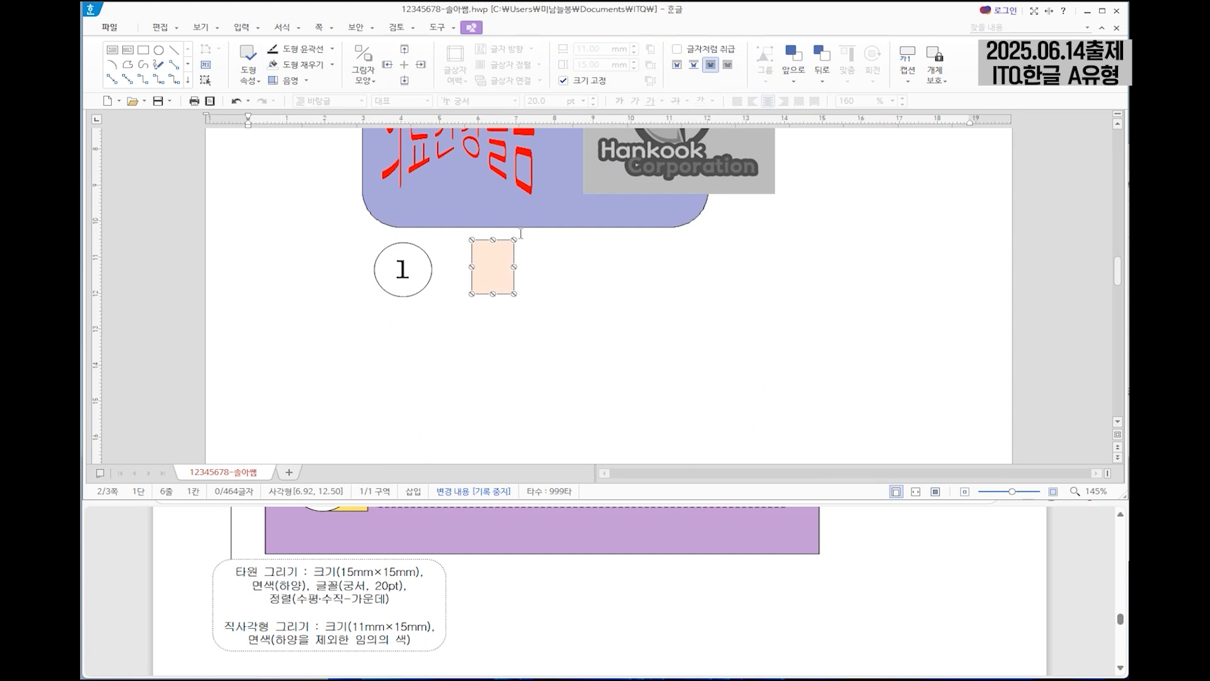
# Move the small rectangle so it overlaps the right half of the circle and send it to the back (맨 뒤로).
pyautogui.moveTo(488, 268); pyautogui.dragTo(440, 285)
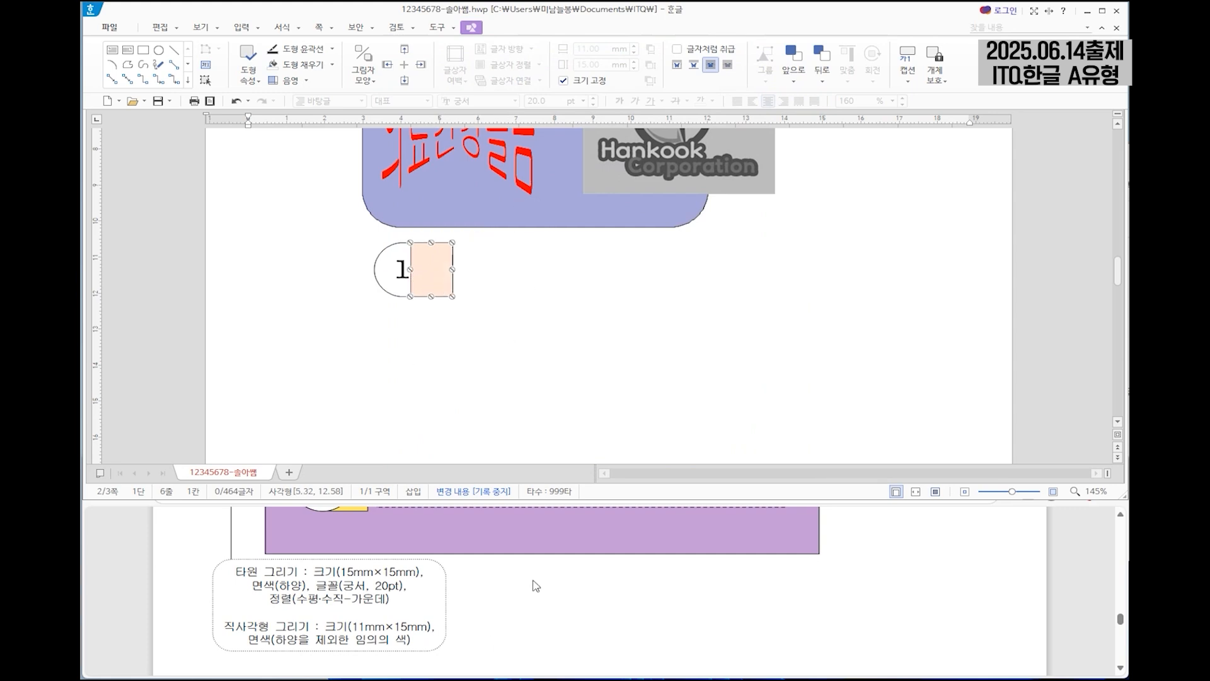
pyautogui.scroll(2, 533, 577)
pyautogui.moveTo(433, 269); pyautogui.dragTo(427, 269)
pyautogui.rightClick(427, 268)
pyautogui.moveTo(498, 343)
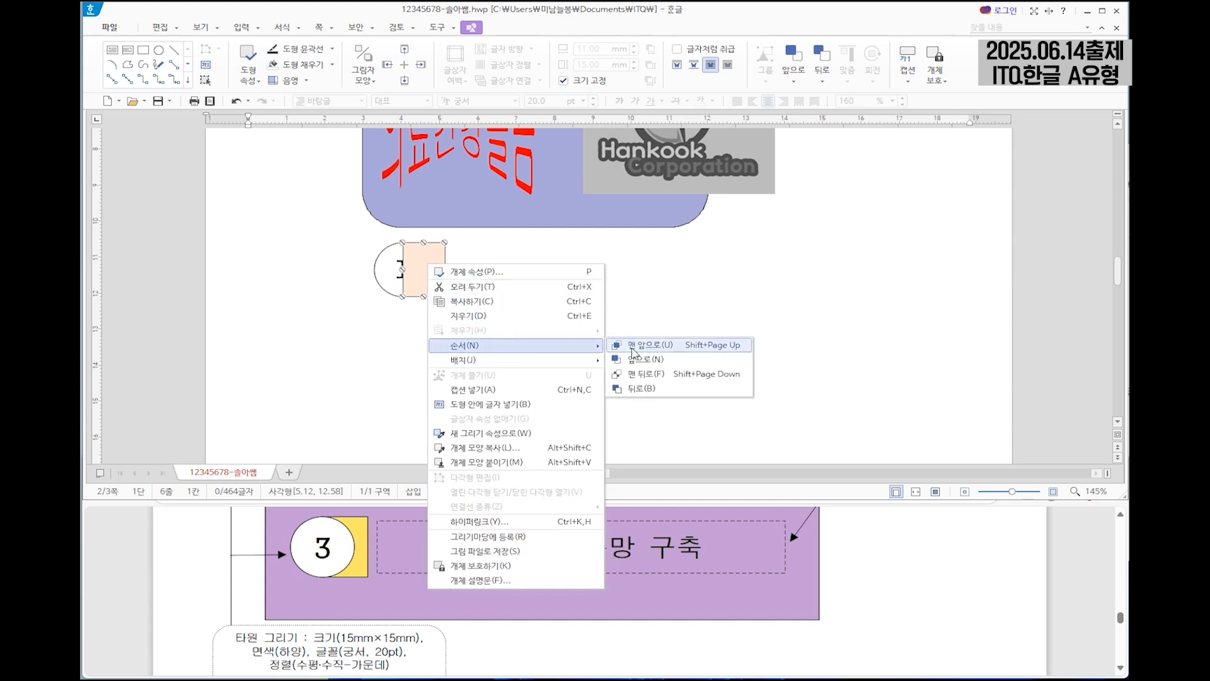
pyautogui.click(693, 373)
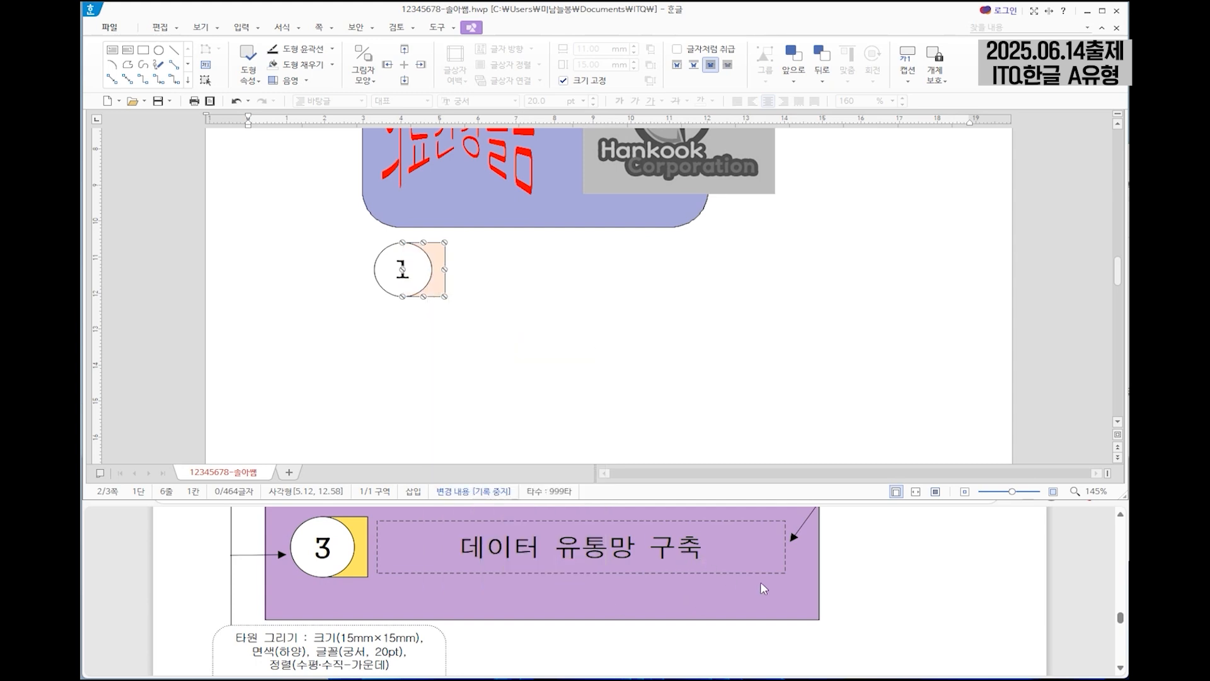
# Draw a horizontal text box about 86 mm wide and 14 mm high to the right of the numbered circle.
pyautogui.scroll(1, 762, 592)
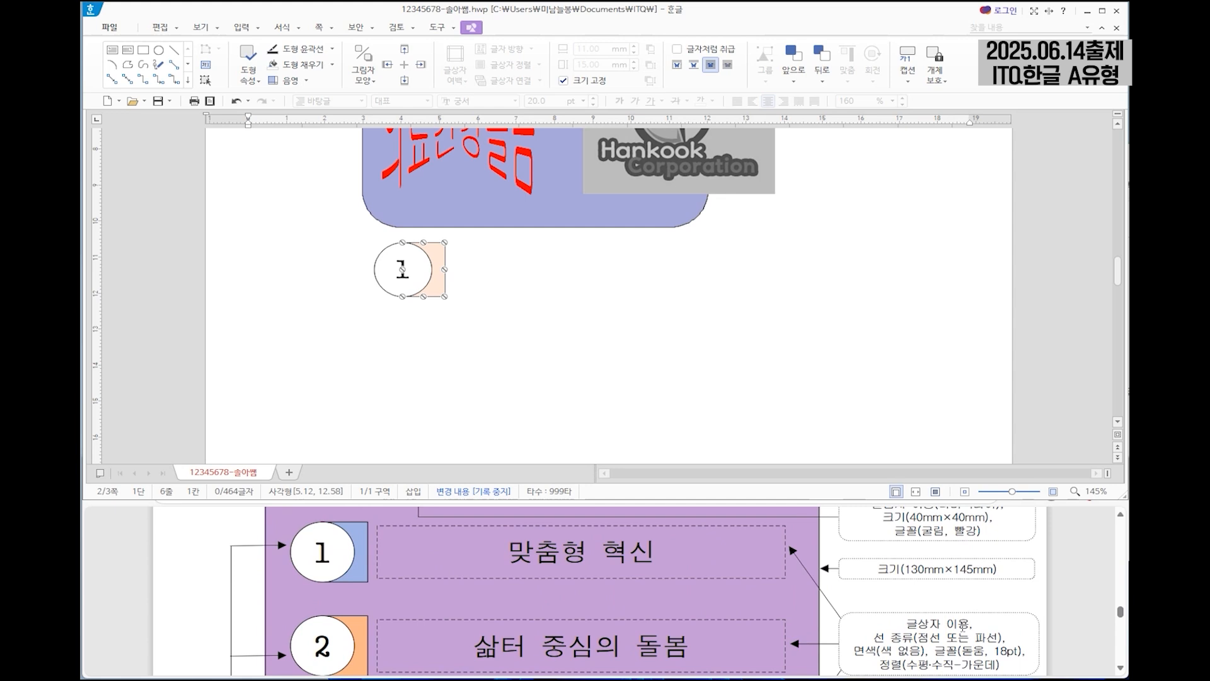
pyautogui.click(113, 53)
pyautogui.moveTo(451, 242); pyautogui.dragTo(782, 295)
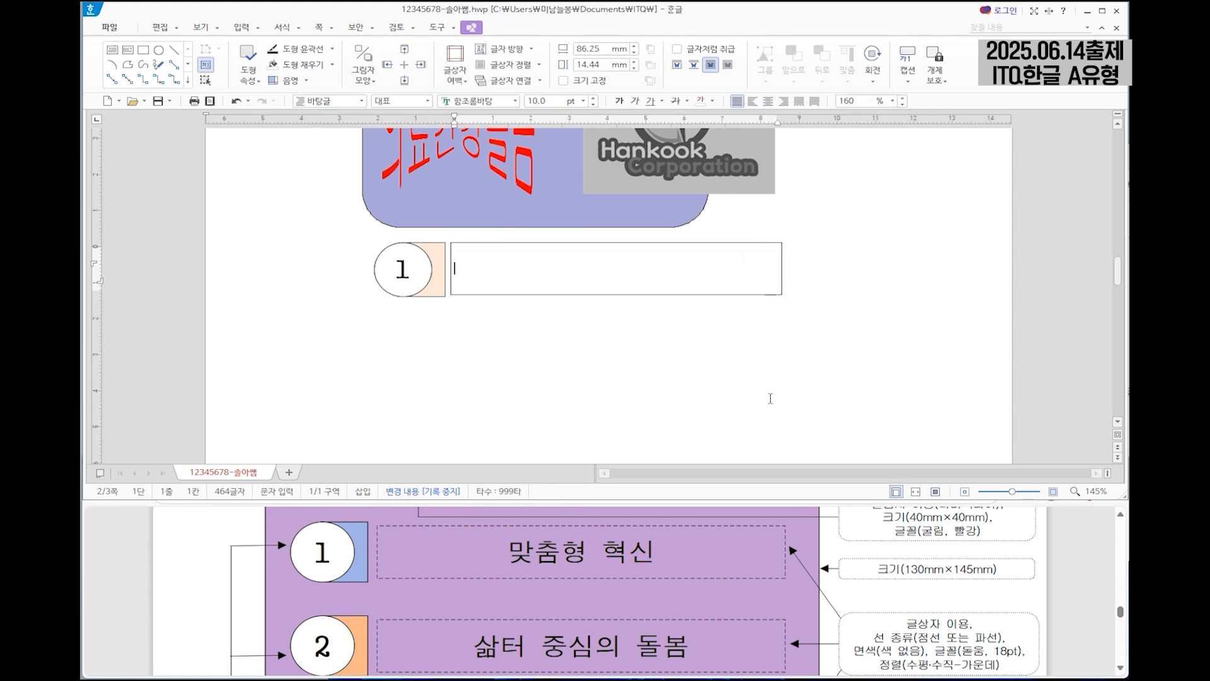
# Enter the text 맞춤형 혁신 in the text box beside the circle numbered 1.
pyautogui.scroll(1, 811, 399)
pyautogui.scroll(1, 832, 559)
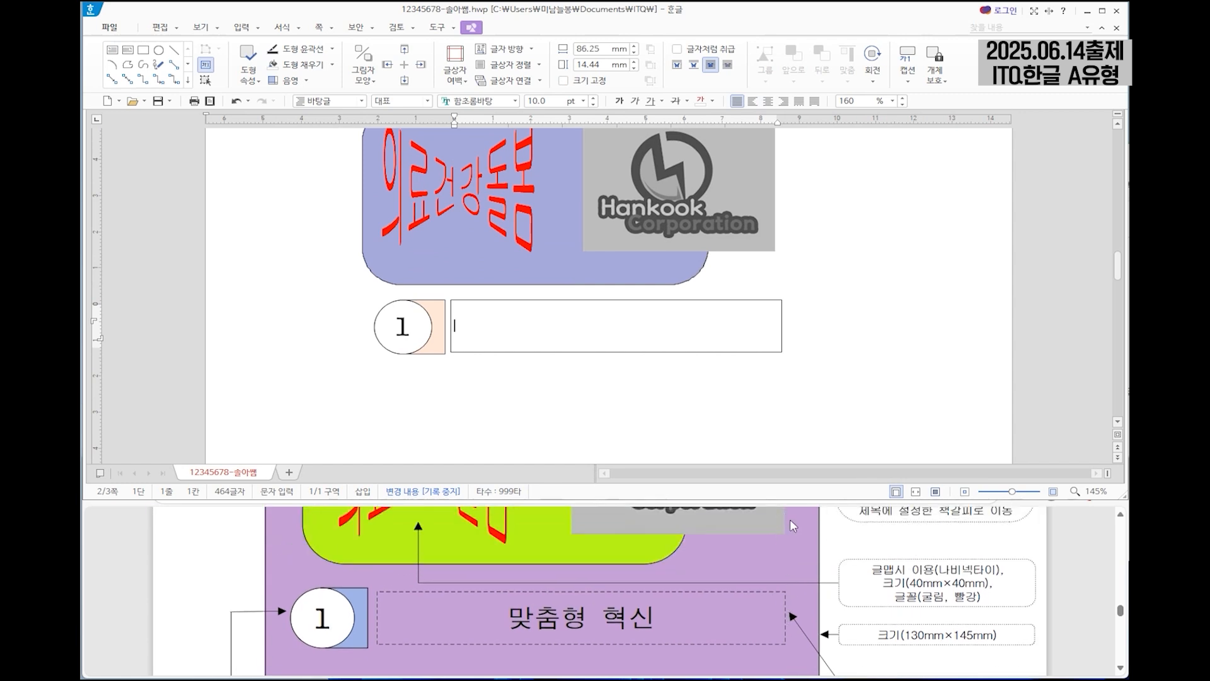
pyautogui.scroll(-1, 778, 331)
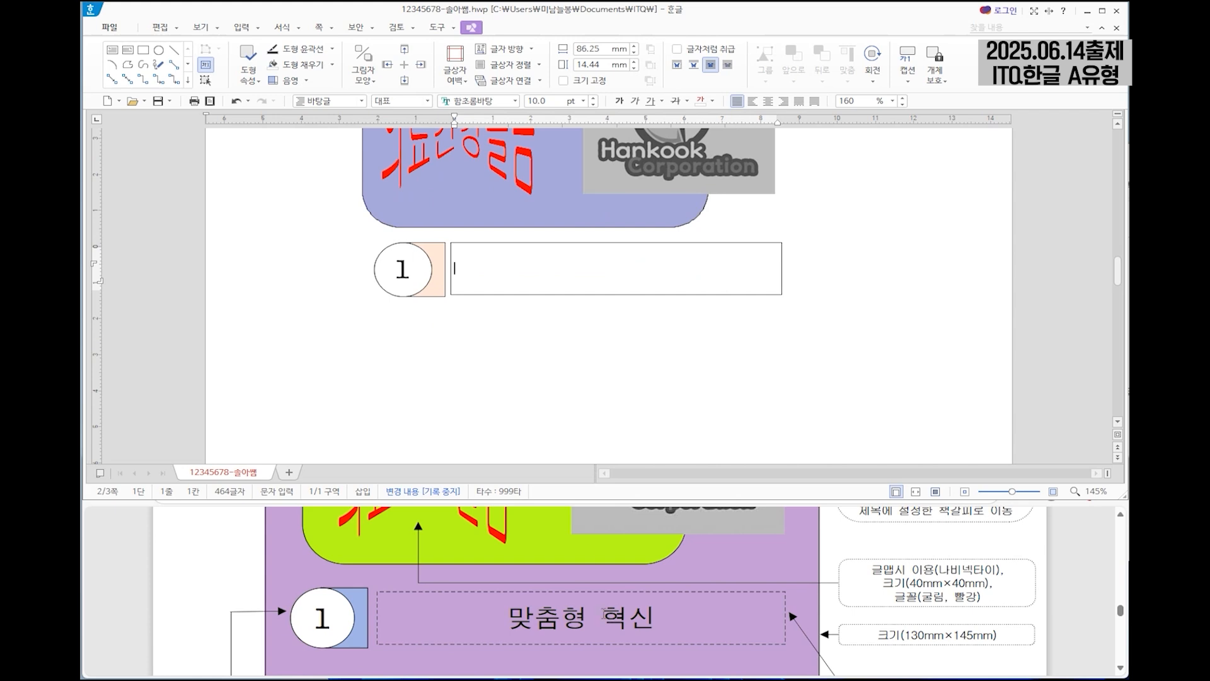
pyautogui.scroll(-1, 604, 613)
pyautogui.write('마')
pyautogui.write('춤형 혁시')
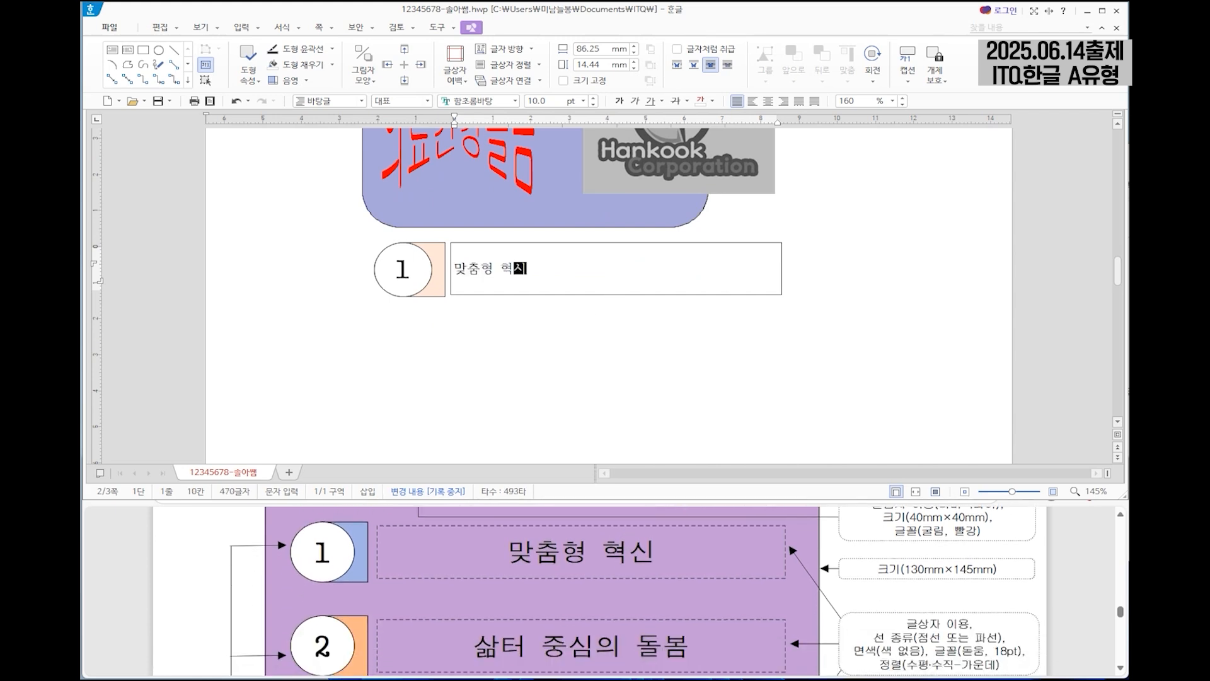
# Format the text 맞춤형 혁신 as 돋움 at 18 pt with centre alignment.
pyautogui.hotkey('shift', 'Home')
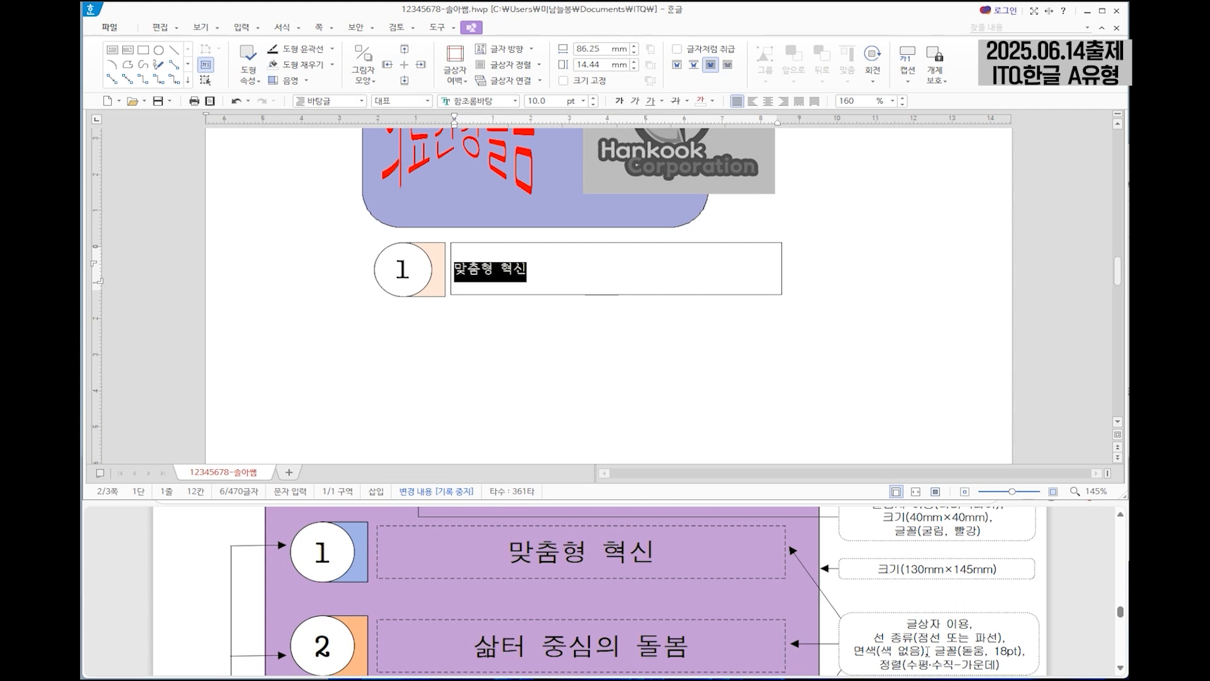
pyautogui.click(499, 102)
pyautogui.write('돋움')
pyautogui.press('Return')
pyautogui.click(536, 100)
pyautogui.write('18')
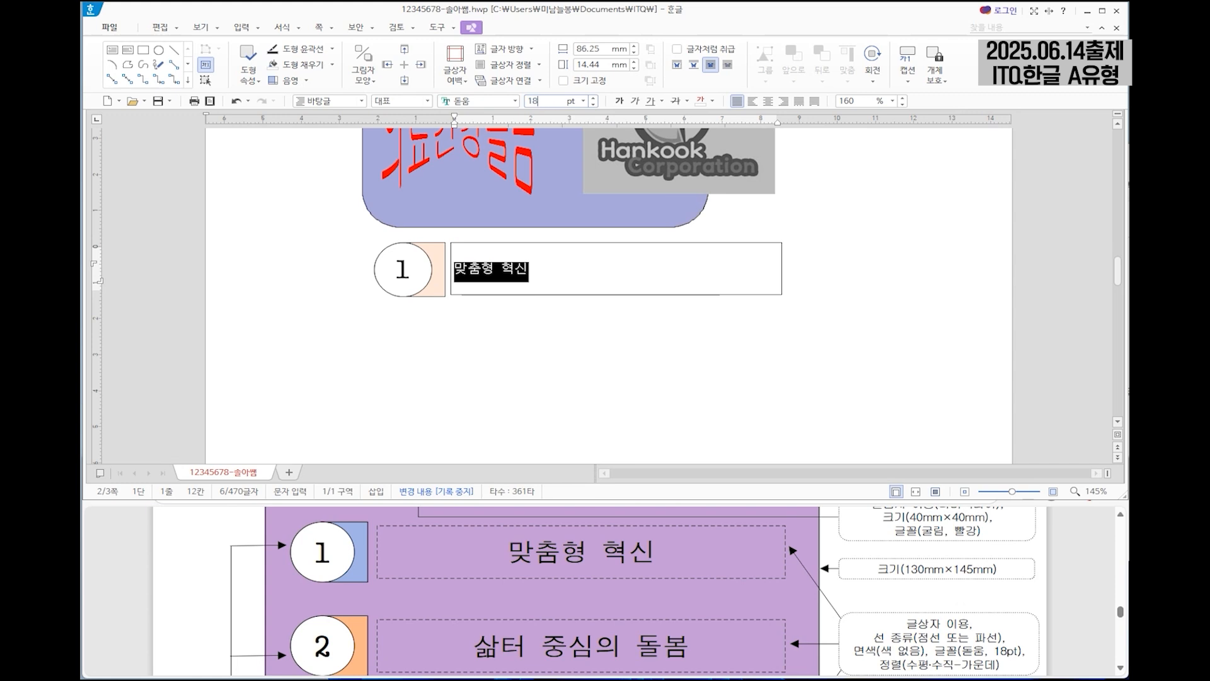
pyautogui.press('Return')
pyautogui.click(768, 101)
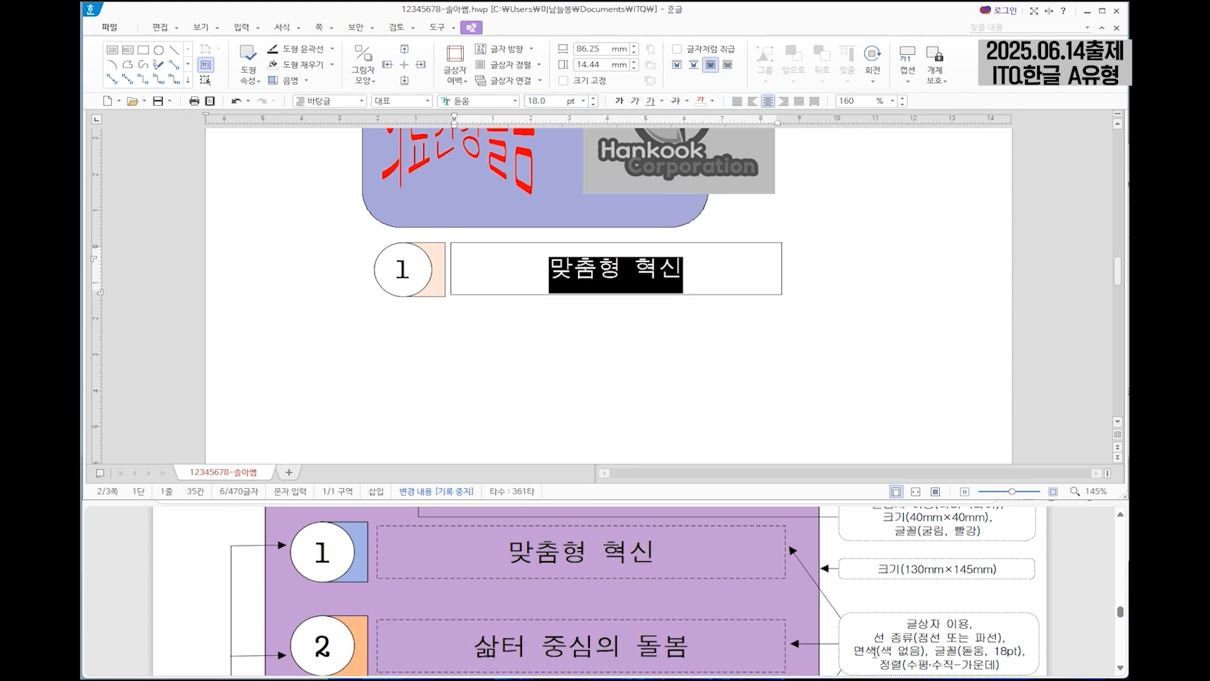
# Give the text box a dashed outline (파선) and no fill colour (색 채우기 없음).
pyautogui.click(717, 247)
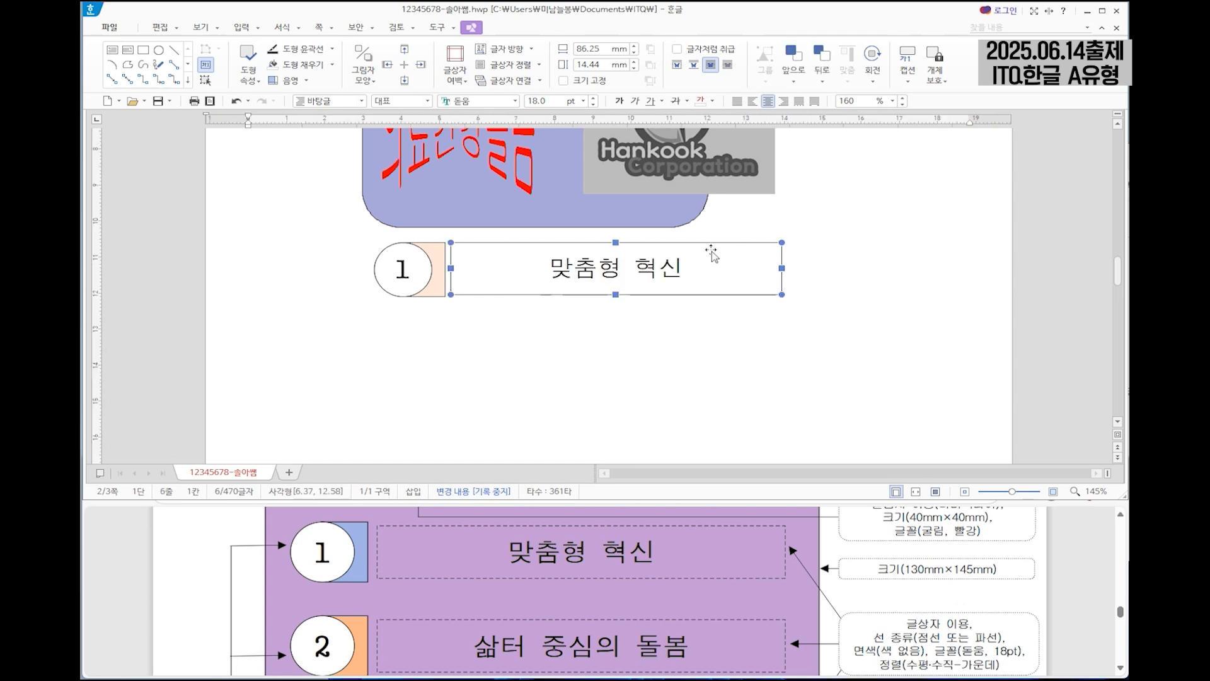
pyautogui.doubleClick(717, 247)
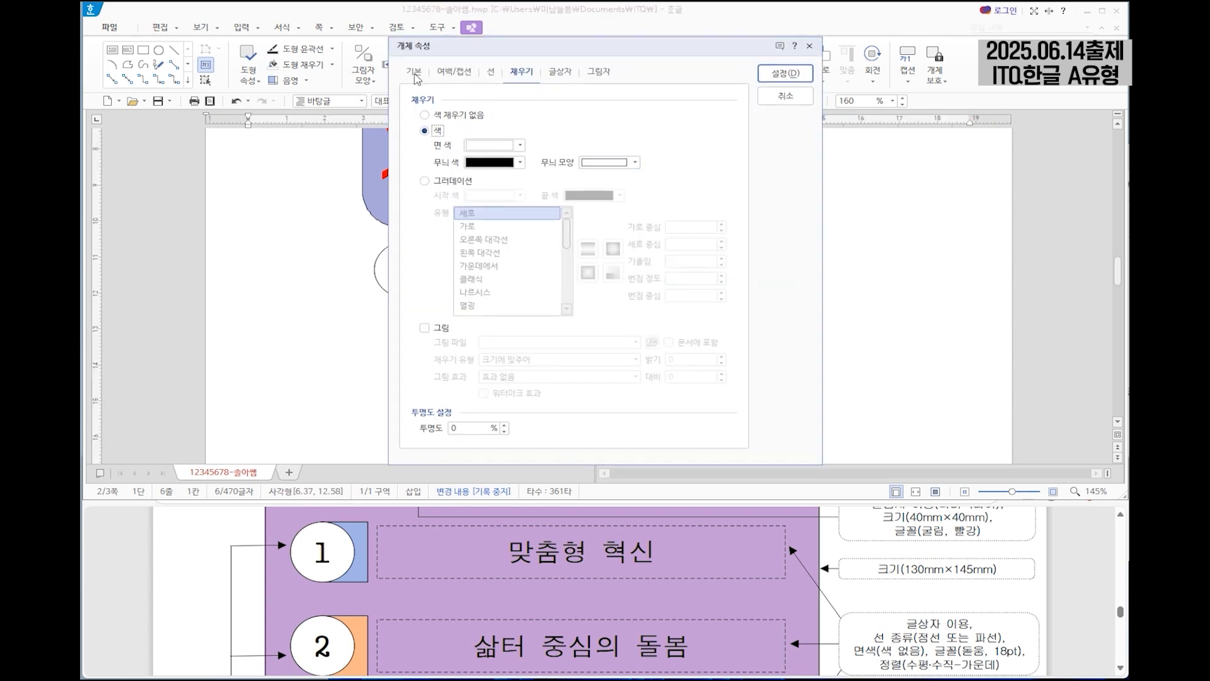
pyautogui.click(492, 73)
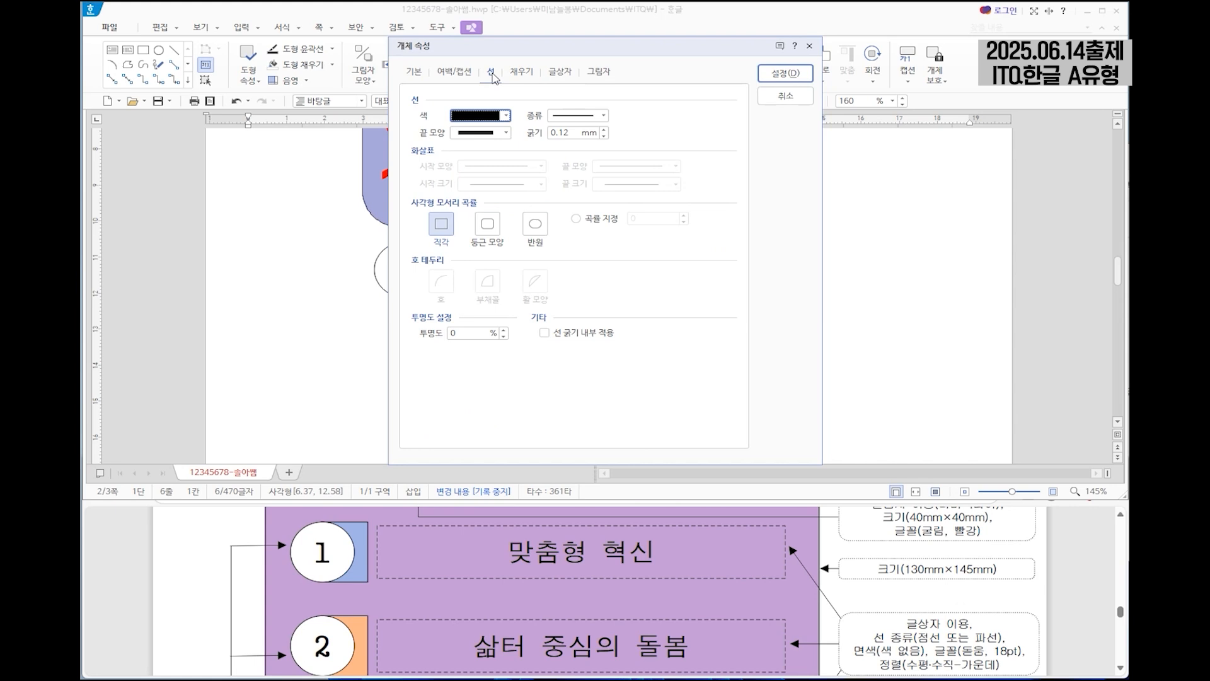
pyautogui.click(592, 115)
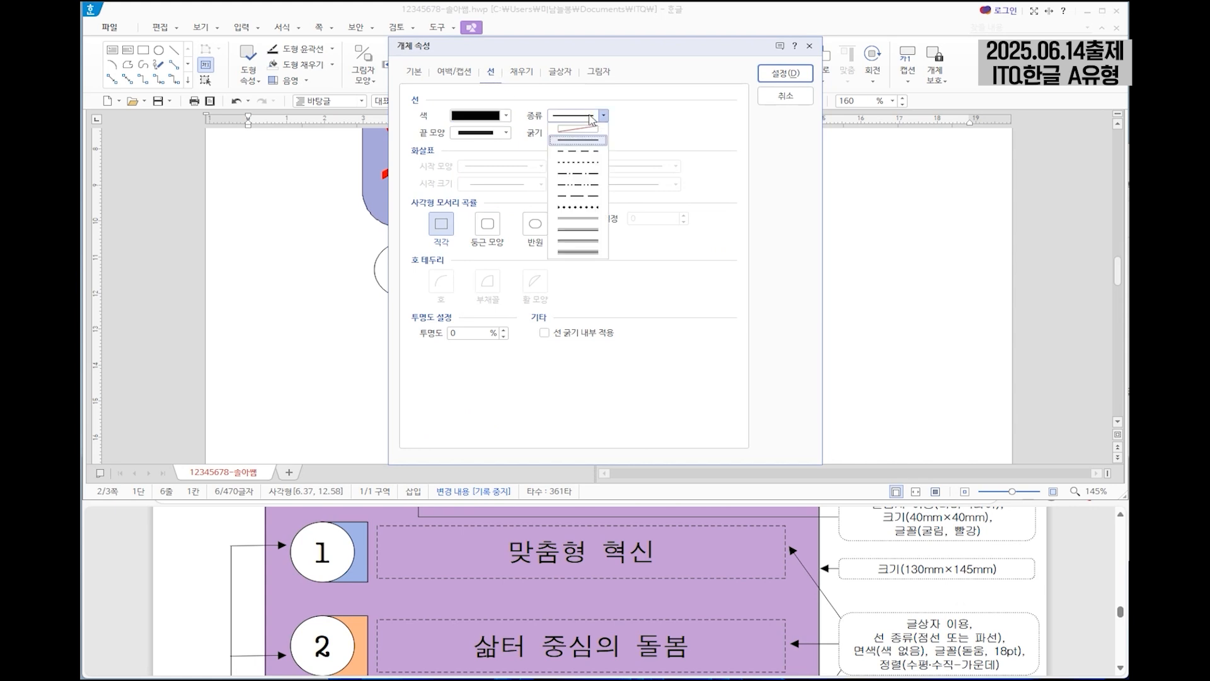
pyautogui.click(591, 162)
pyautogui.click(520, 73)
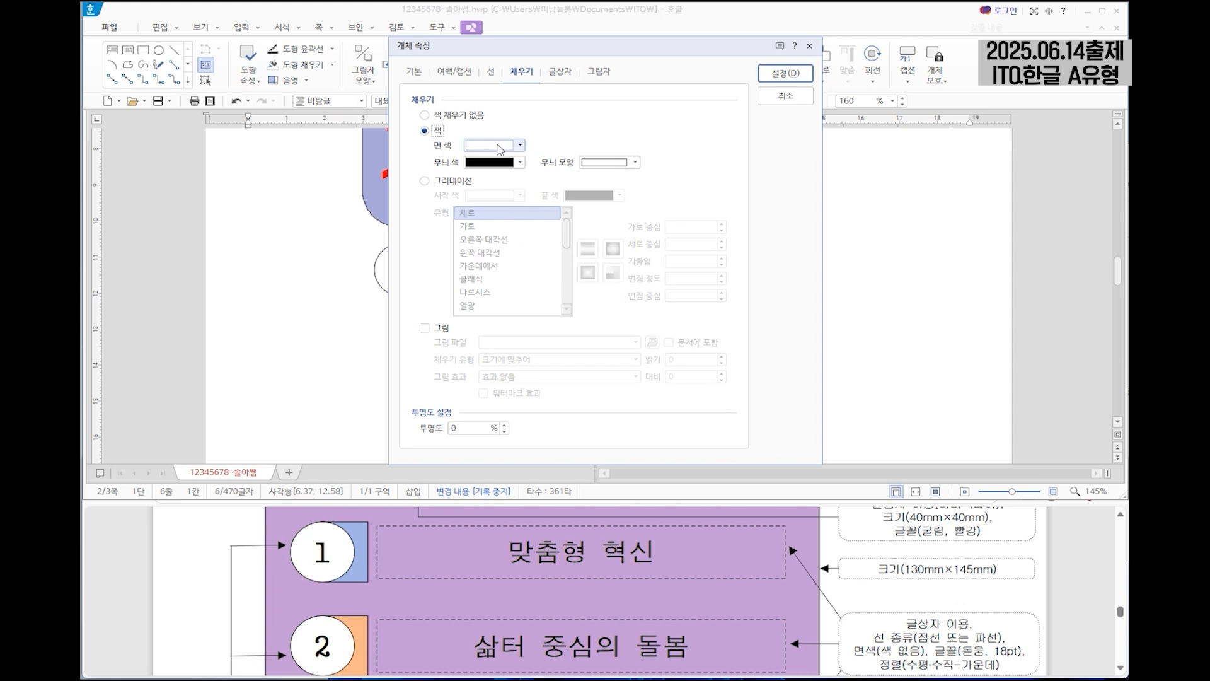
pyautogui.click(467, 115)
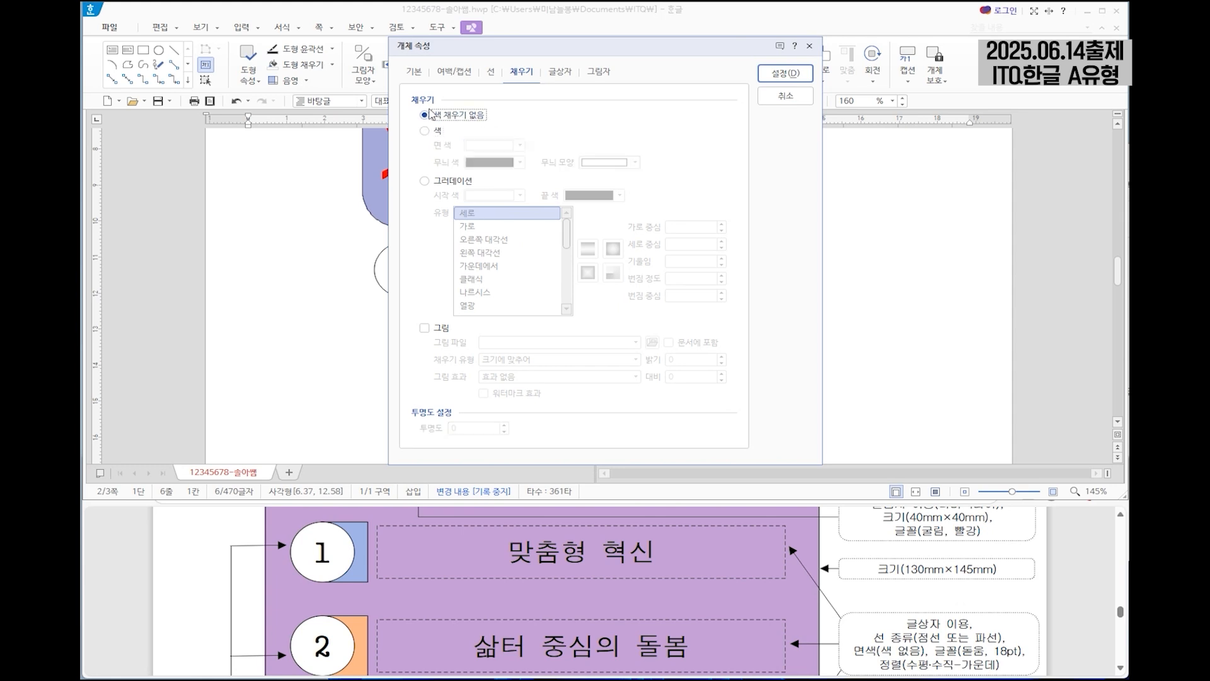
pyautogui.click(784, 74)
# Duplicate the first numbered row, with its circle, small rectangle and text box, twice straight below to make three rows.
pyautogui.scroll(-2, 615, 583)
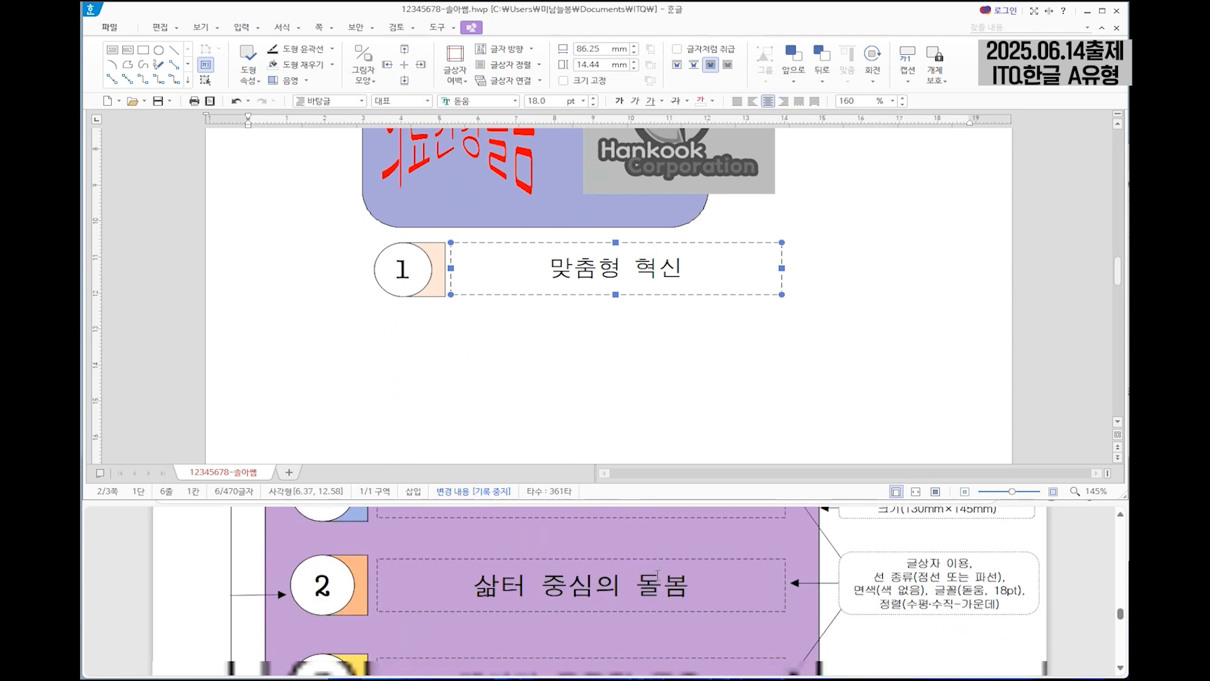
pyautogui.click(849, 575)
pyautogui.scroll(-2, 829, 567)
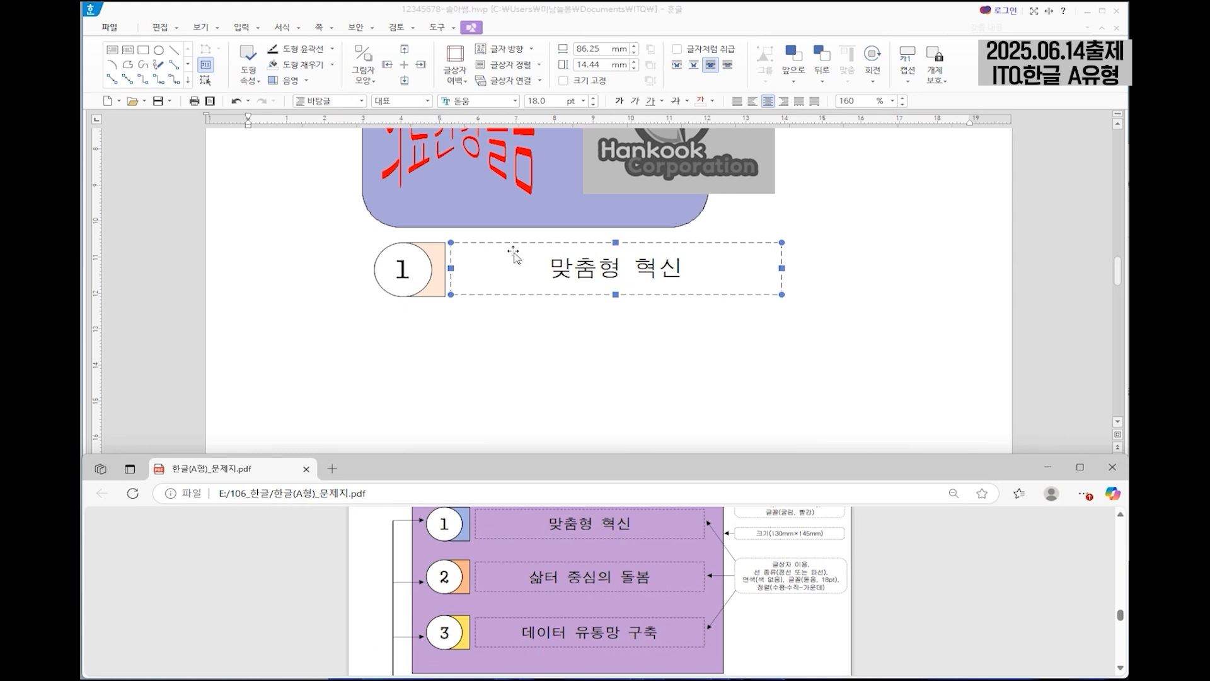
pyautogui.click(442, 252)
pyautogui.keyDown('shift'); pyautogui.click(388, 270); pyautogui.keyUp('shift')
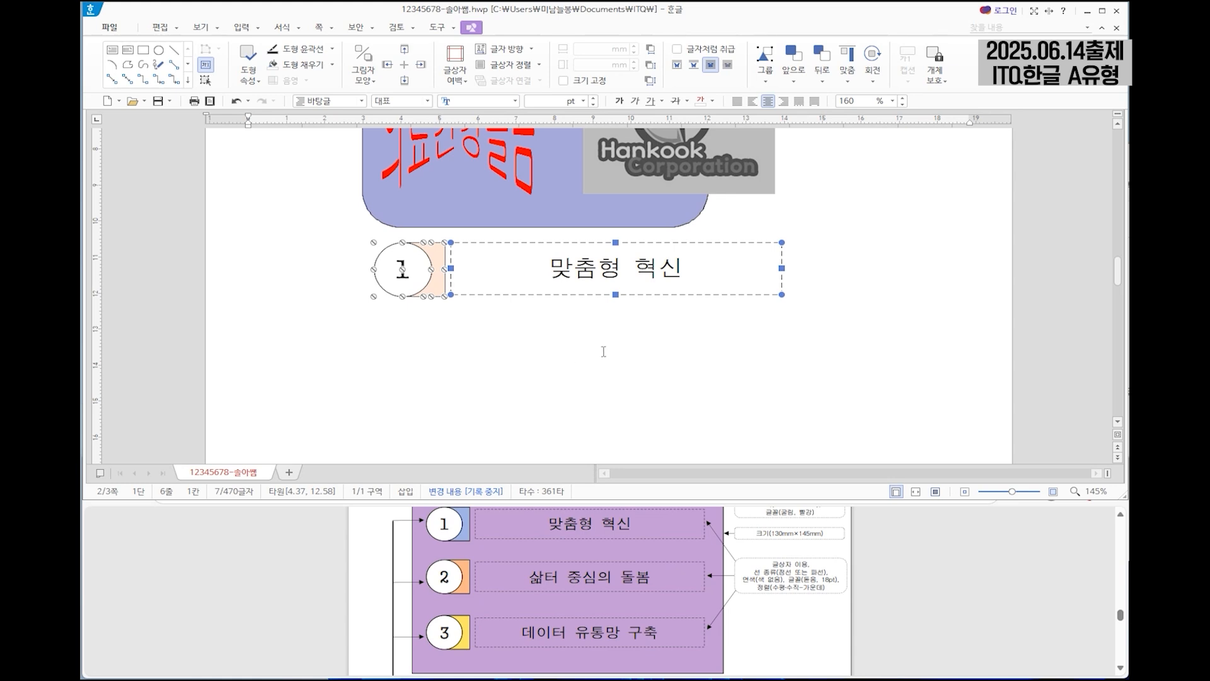
pyautogui.moveTo(518, 269); pyautogui.dragTo(517, 351)
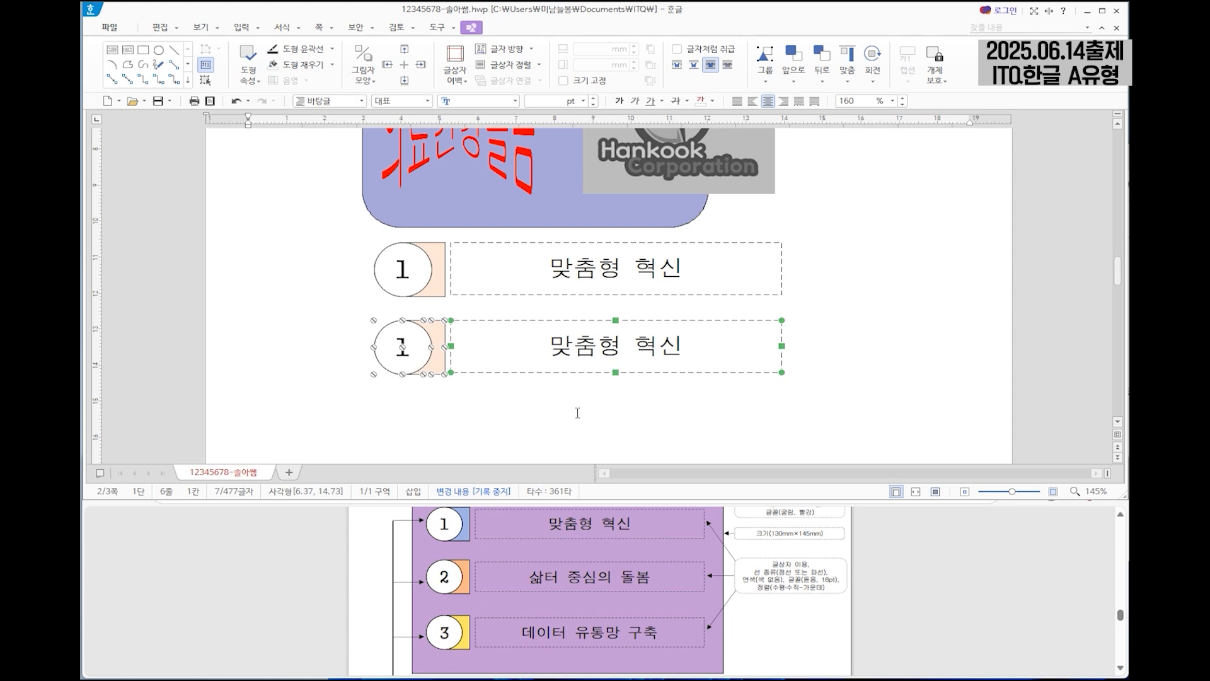
pyautogui.scroll(-1, 578, 413)
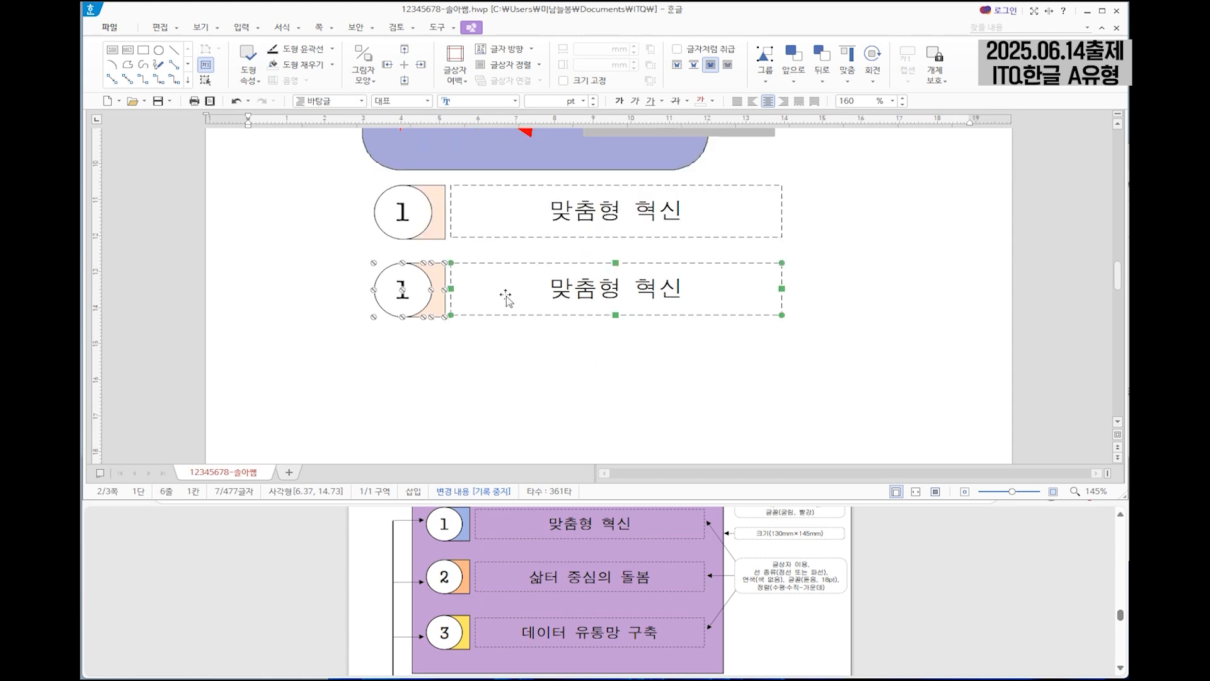
pyautogui.moveTo(508, 294); pyautogui.dragTo(506, 362)
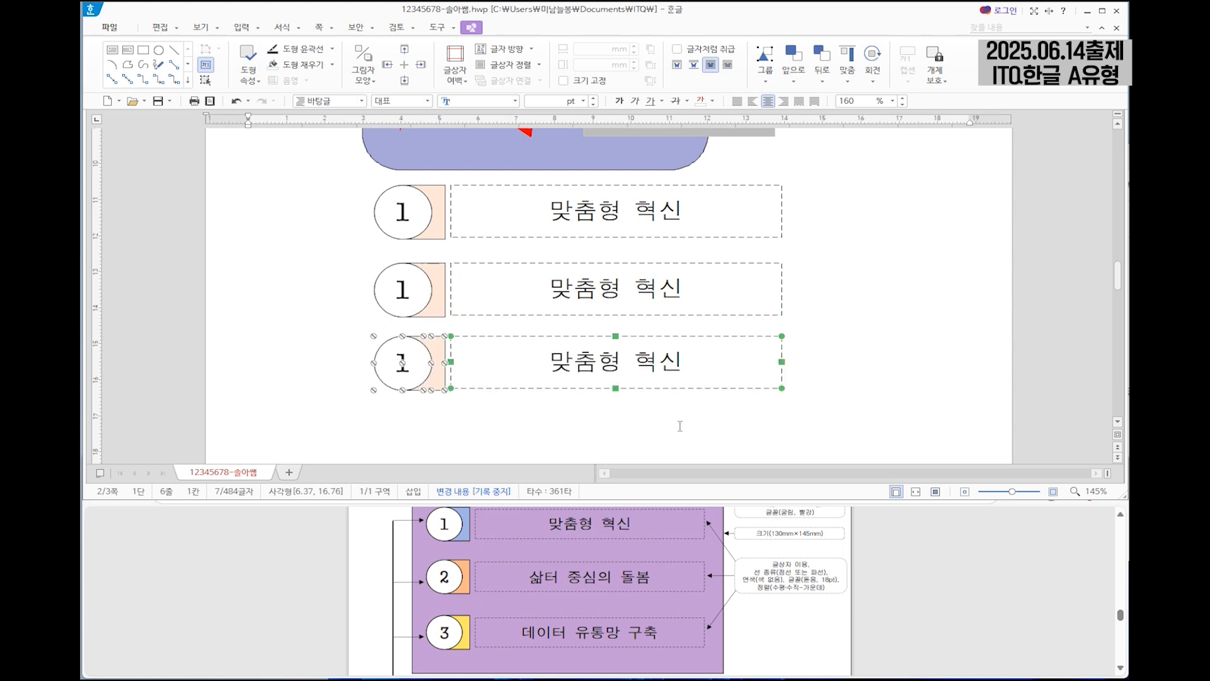
# Change the numbers in the second and third circles to 2 and 3.
pyautogui.doubleClick(404, 291)
pyautogui.write('2')
pyautogui.click(414, 368)
pyautogui.press('BackSpace')
pyautogui.write('3')
# Replace the second row's text with 삶터 중심의 돌봄 and the third row's text with 데이터 유통망 구축.
pyautogui.tripleClick(513, 278)
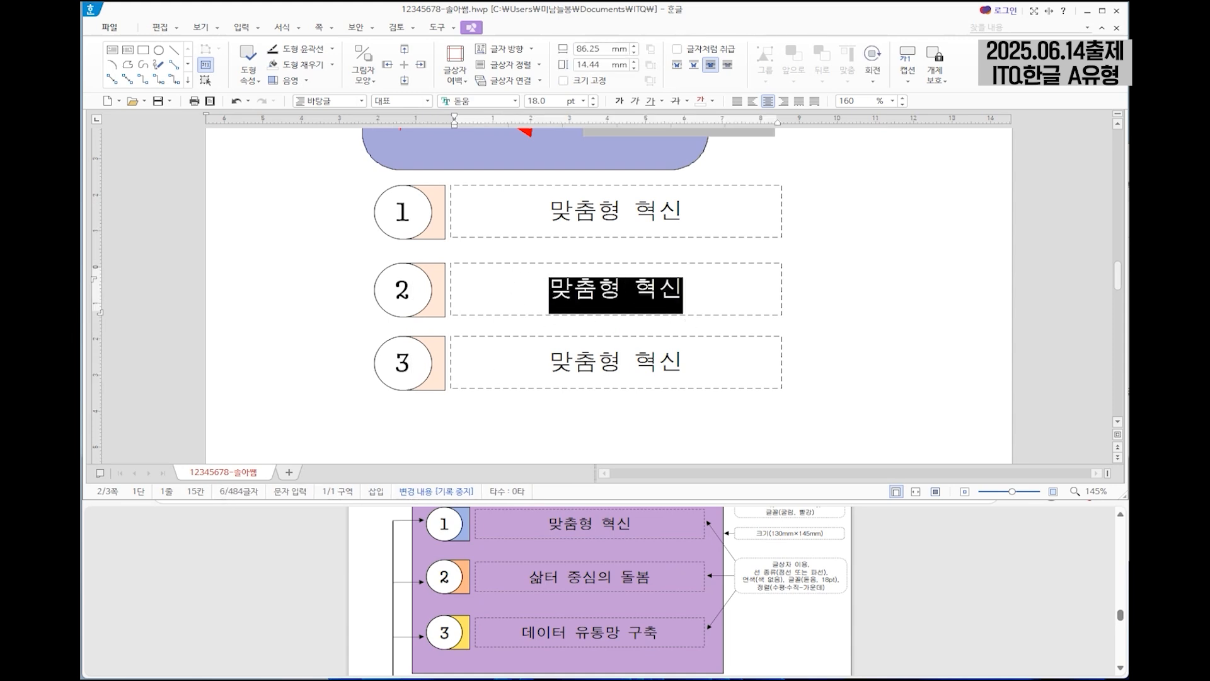
pyautogui.write('삶터 중심의 돌봄')
pyautogui.click(659, 362)
pyautogui.write('ㄷ')
pyautogui.press('BackSpace')
pyautogui.tripleClick(659, 362)
pyautogui.write('데이터 ㅇ유통망 구축')
# Give the small rectangle behind circle 2 a light green fill colour.
pyautogui.click(441, 301)
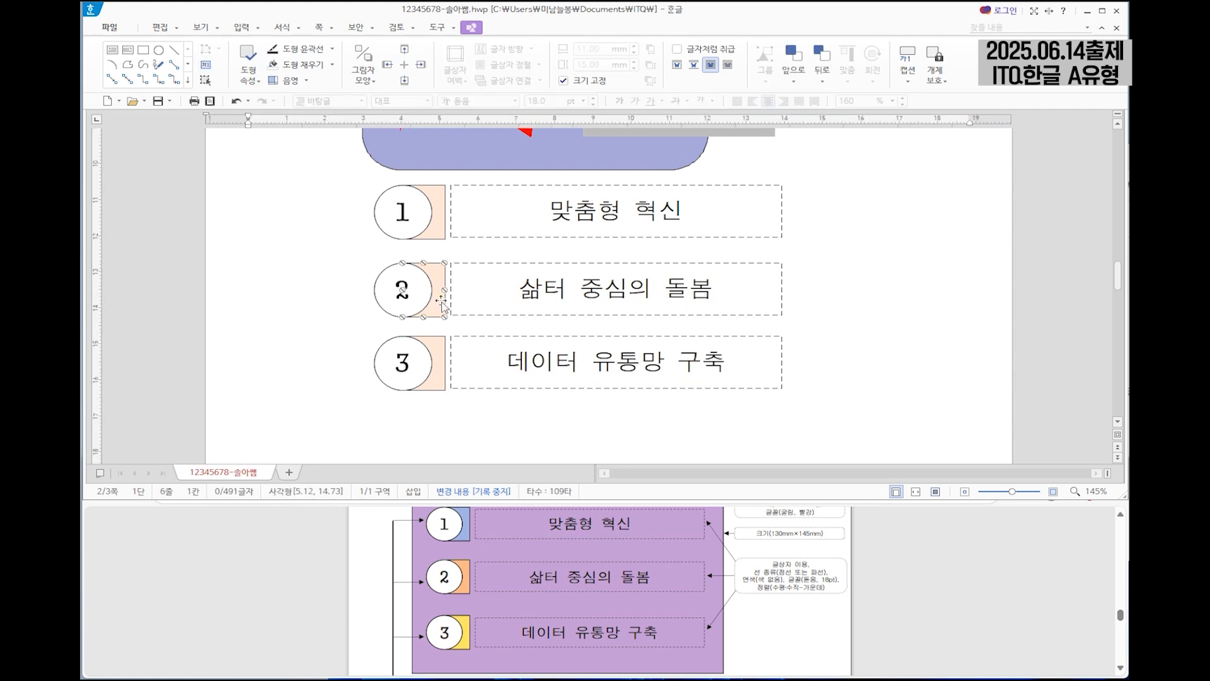
pyautogui.doubleClick(441, 301)
pyautogui.click(520, 145)
pyautogui.click(575, 232)
pyautogui.click(810, 76)
# Give the small rectangle behind circle 3 a light purple fill colour.
pyautogui.click(434, 348)
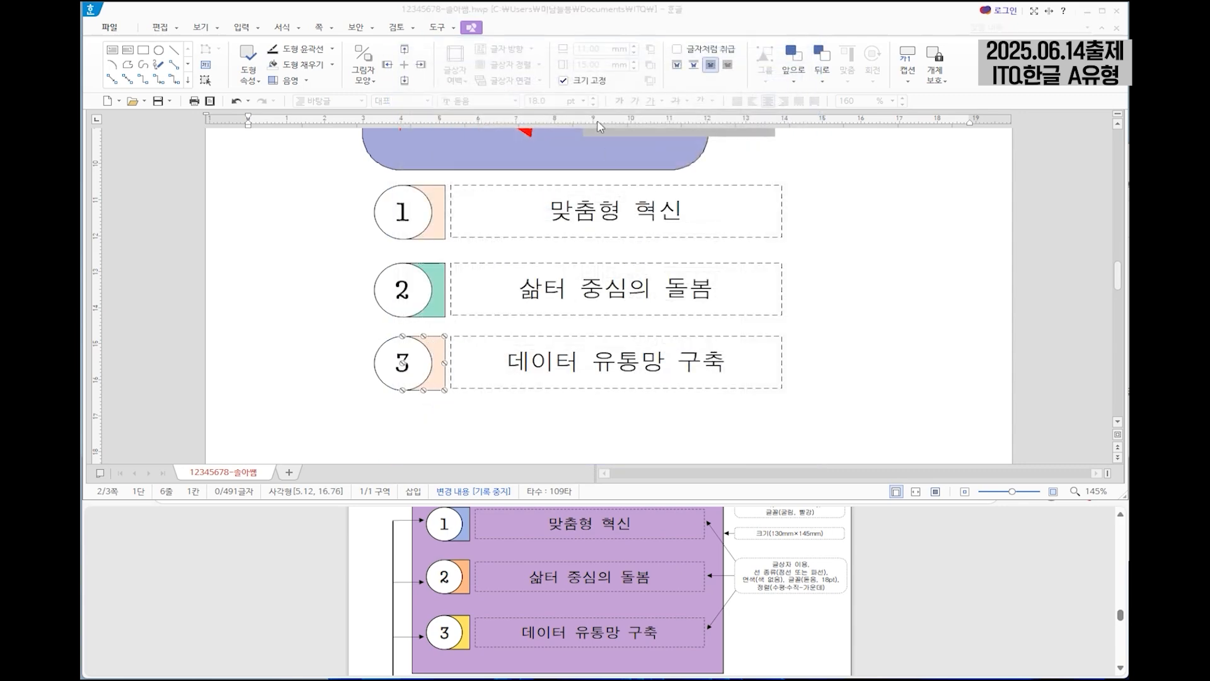
pyautogui.click(503, 146)
pyautogui.click(596, 214)
pyautogui.click(790, 75)
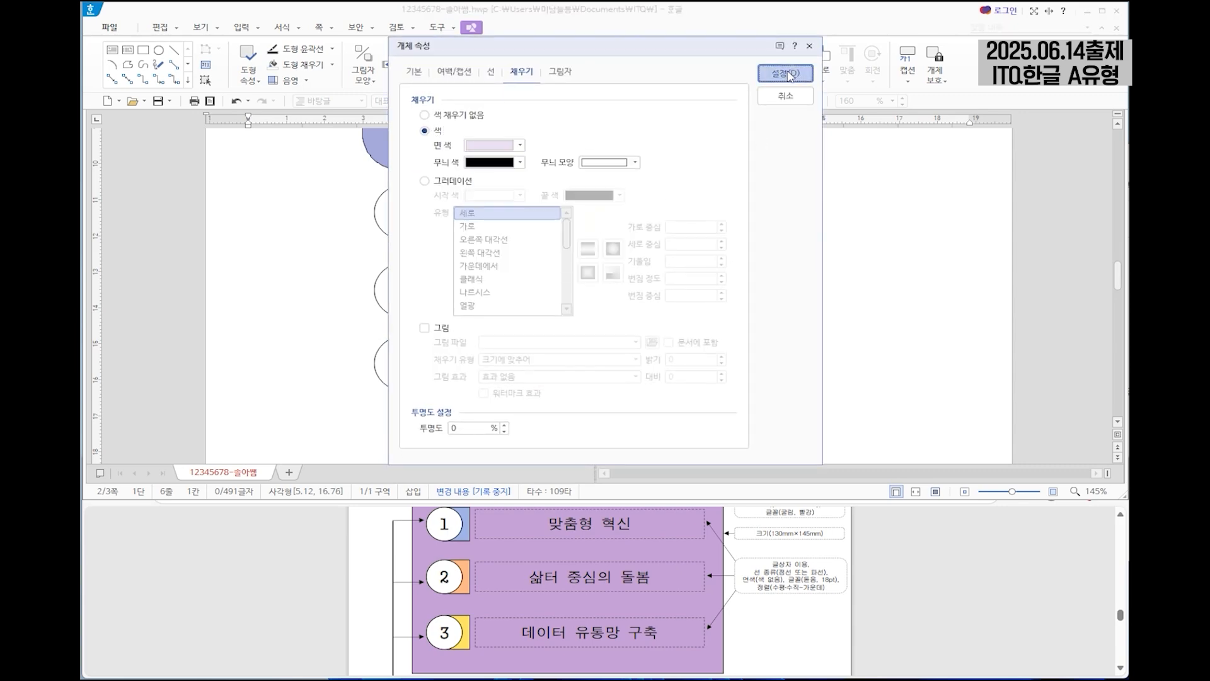
# Examine the question sheet's output example for the background rectangle's position and required size.
pyautogui.click(721, 365)
pyautogui.scroll(3, 802, 595)
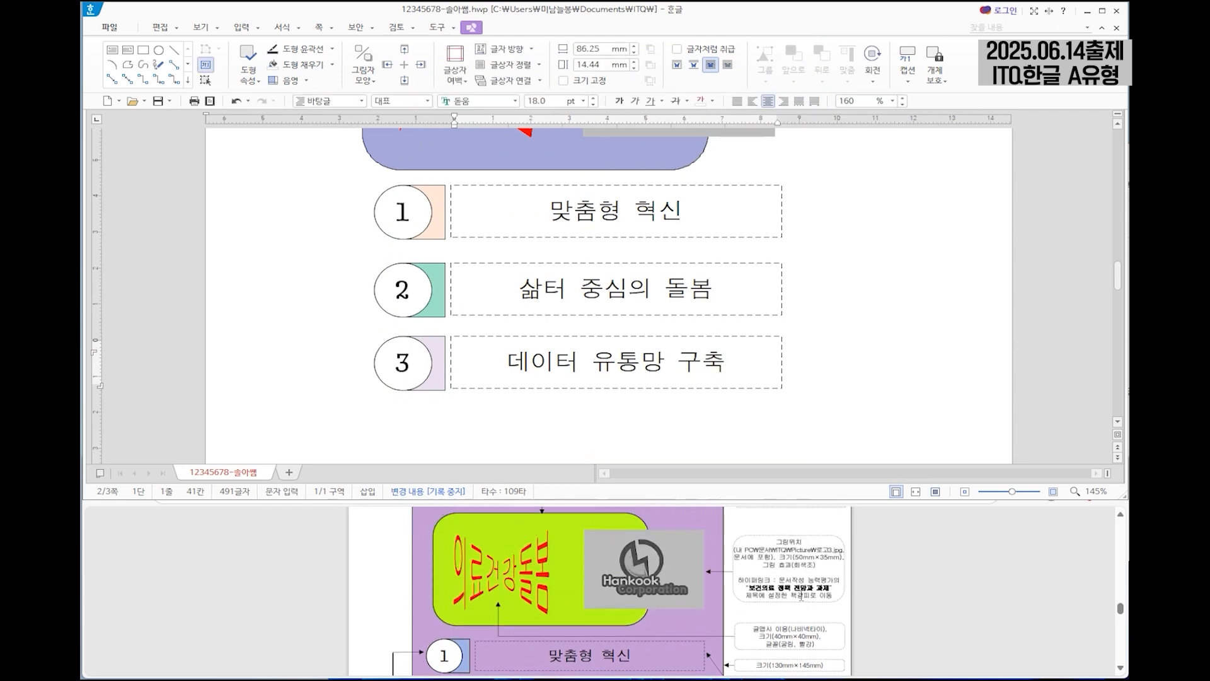
pyautogui.scroll(3, 802, 596)
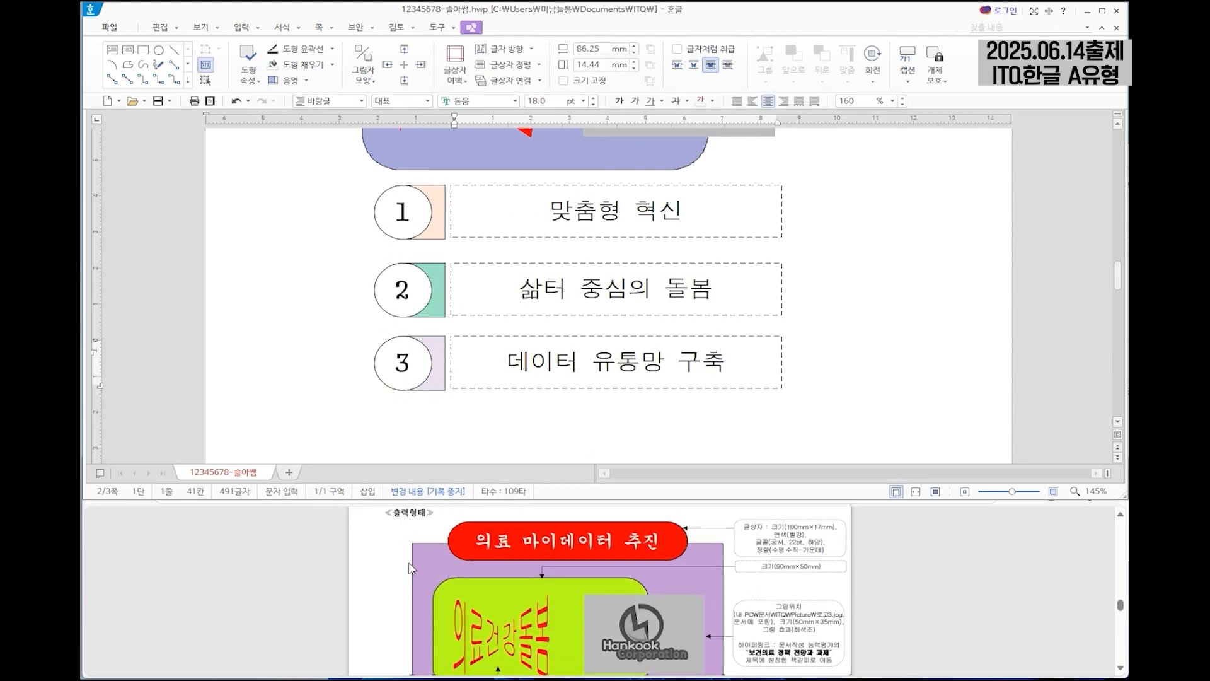
pyautogui.scroll(-7, 419, 595)
pyautogui.scroll(7, 743, 598)
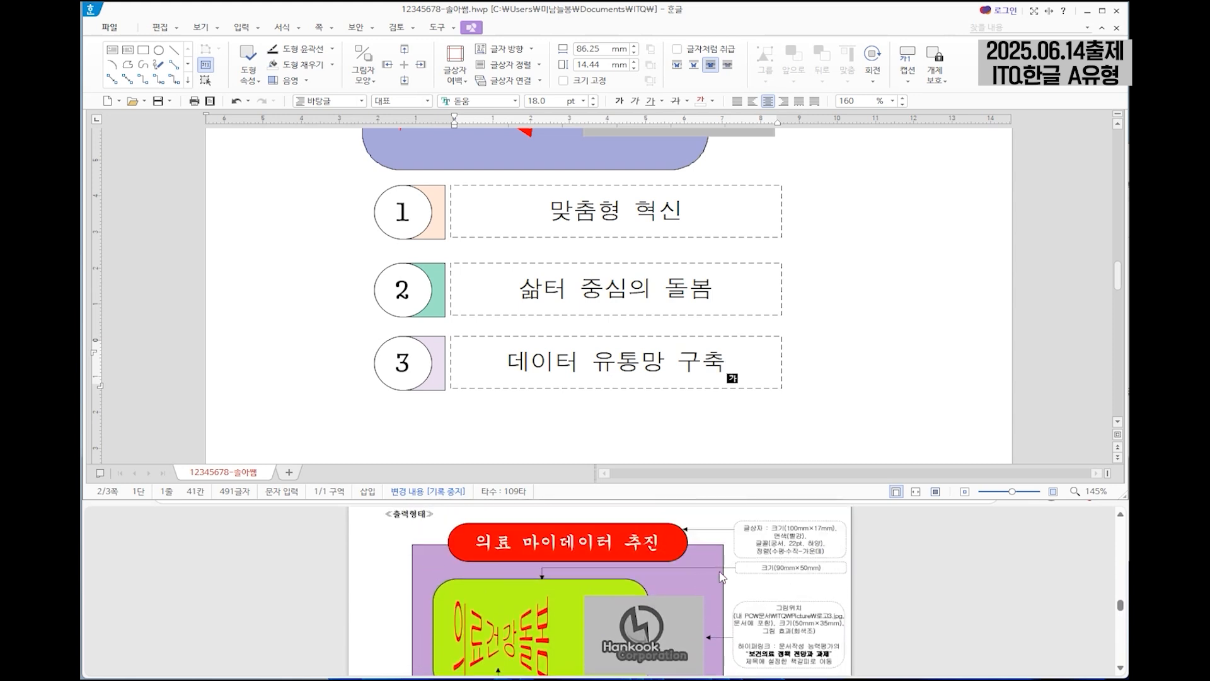
pyautogui.scroll(-3, 724, 592)
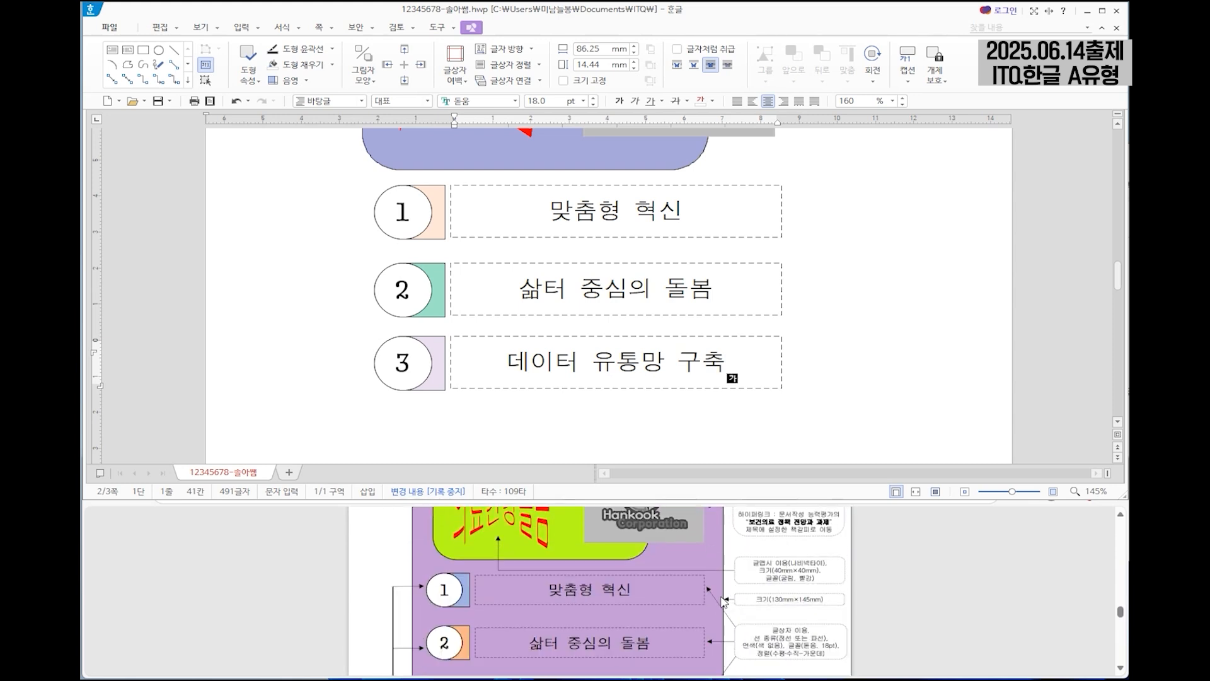
pyautogui.click(810, 615)
pyautogui.scroll(3, 809, 616)
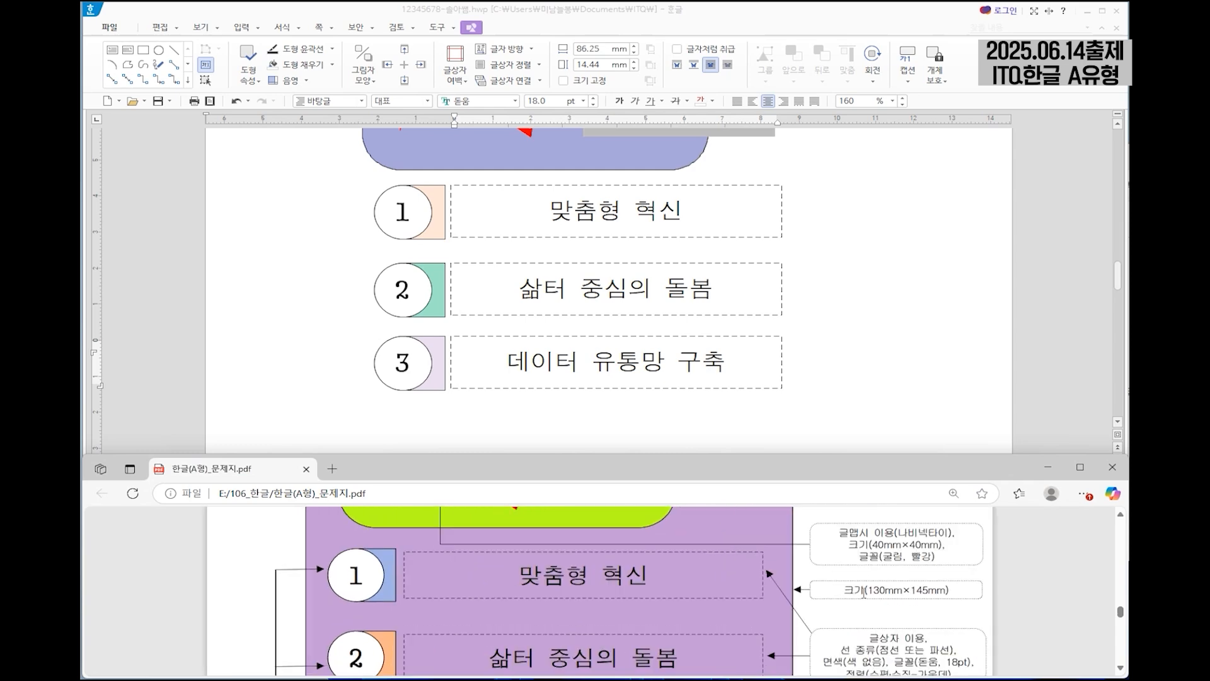
# Draw a rectangle about 30 mm wide and 37 mm high beside the numbered rows.
pyautogui.click(836, 222)
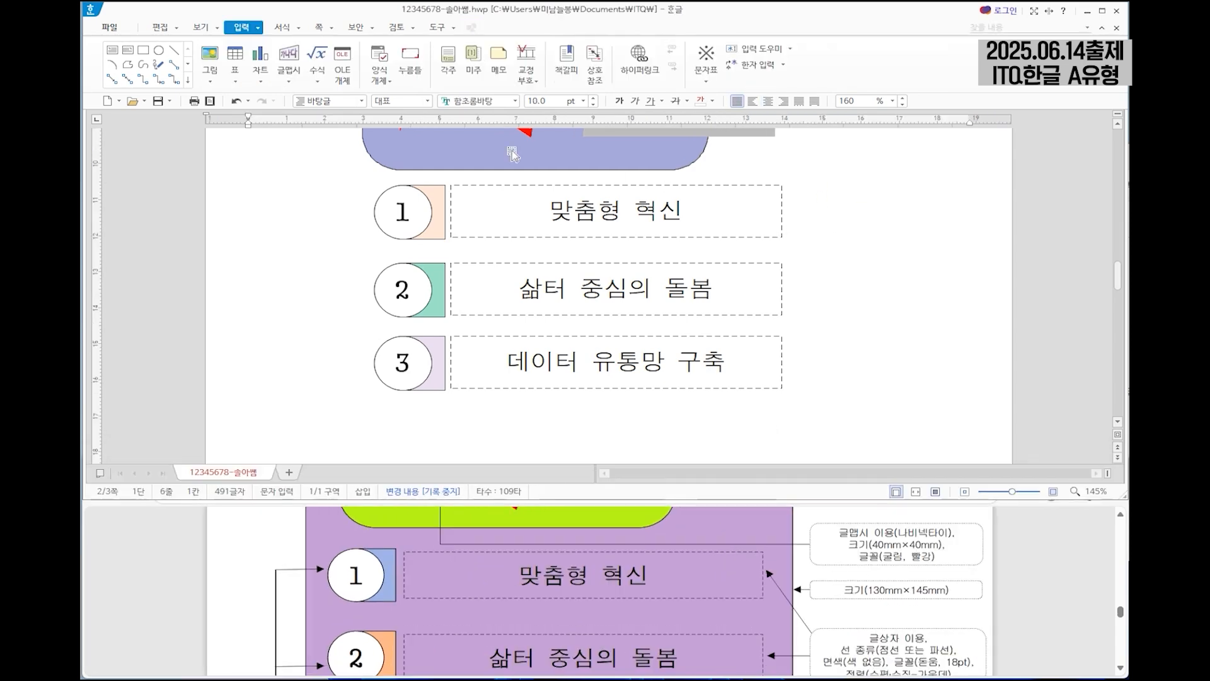
pyautogui.click(143, 50)
pyautogui.moveTo(779, 193); pyautogui.dragTo(844, 271)
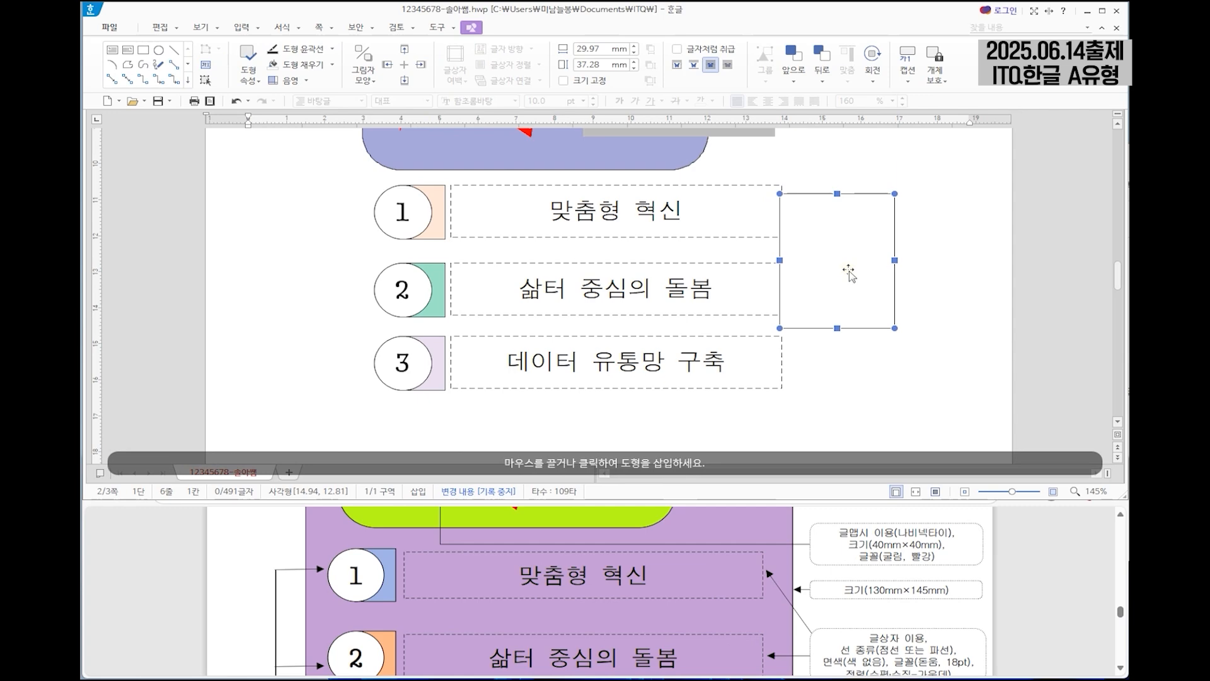
# Set the new rectangle's width to 130 mm and height to 145 mm, and lock its size (크기 고정).
pyautogui.doubleClick(844, 270)
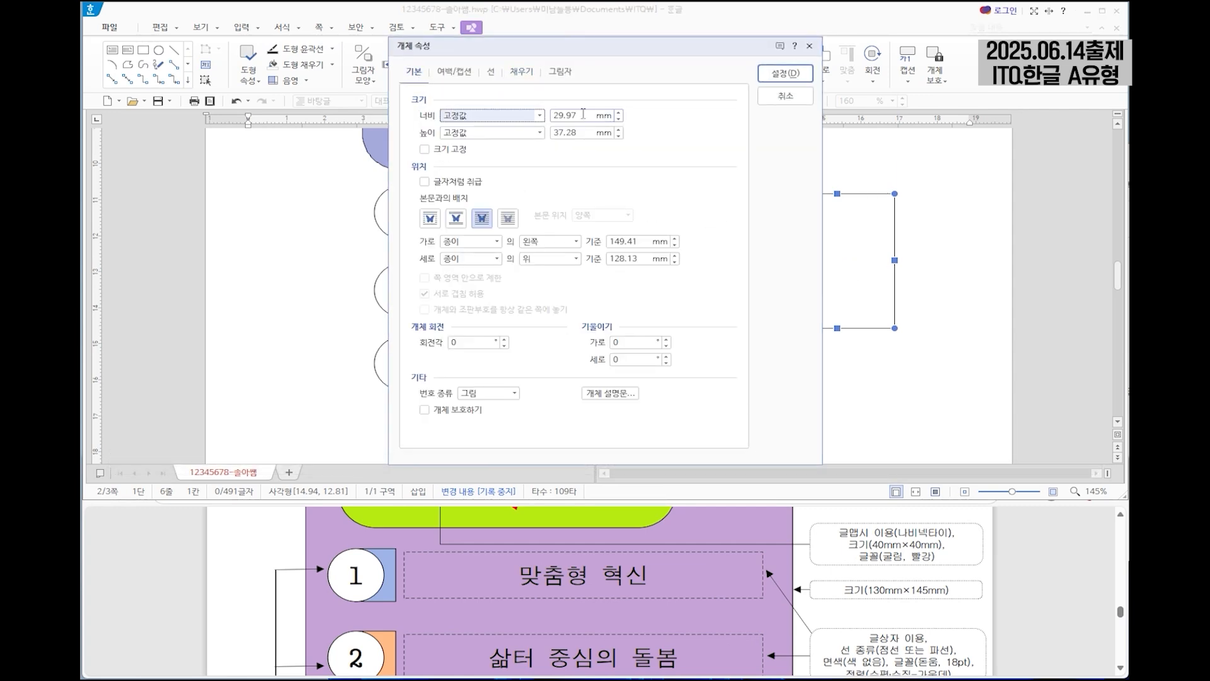
pyautogui.press('Tab')
pyautogui.write('130')
pyautogui.press('Tab')
pyautogui.press('Tab')
pyautogui.write('14')
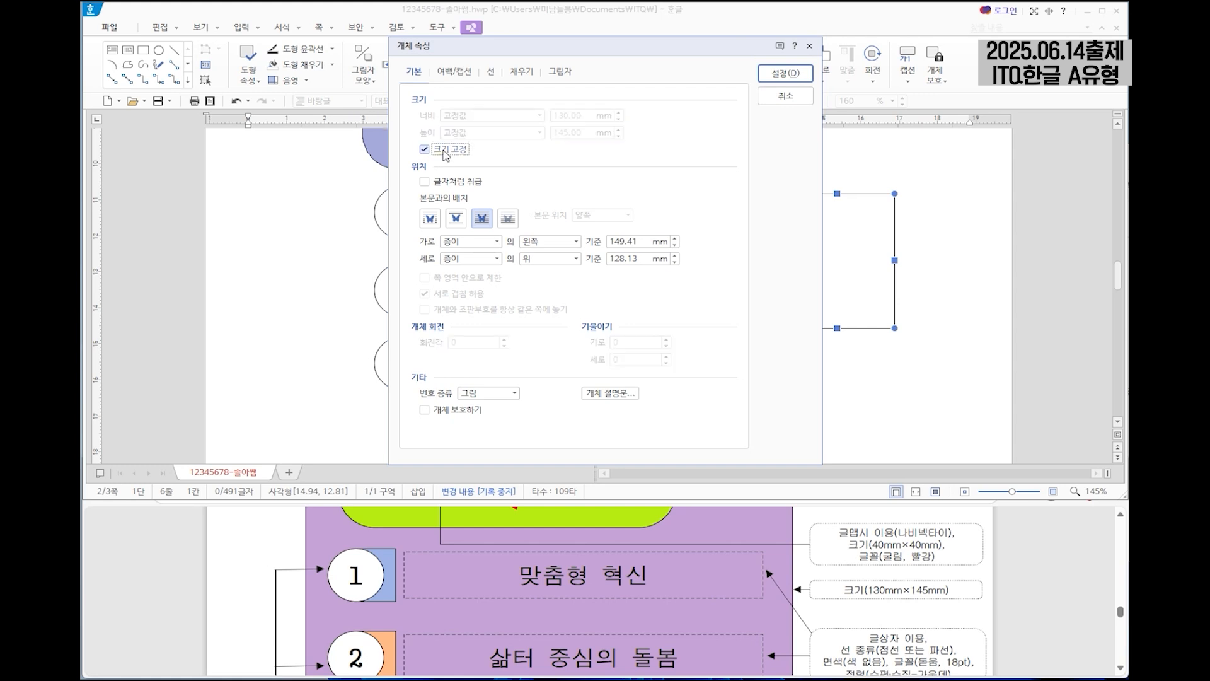
# Give the large background rectangle a light yellow fill colour.
pyautogui.click(519, 74)
pyautogui.click(491, 145)
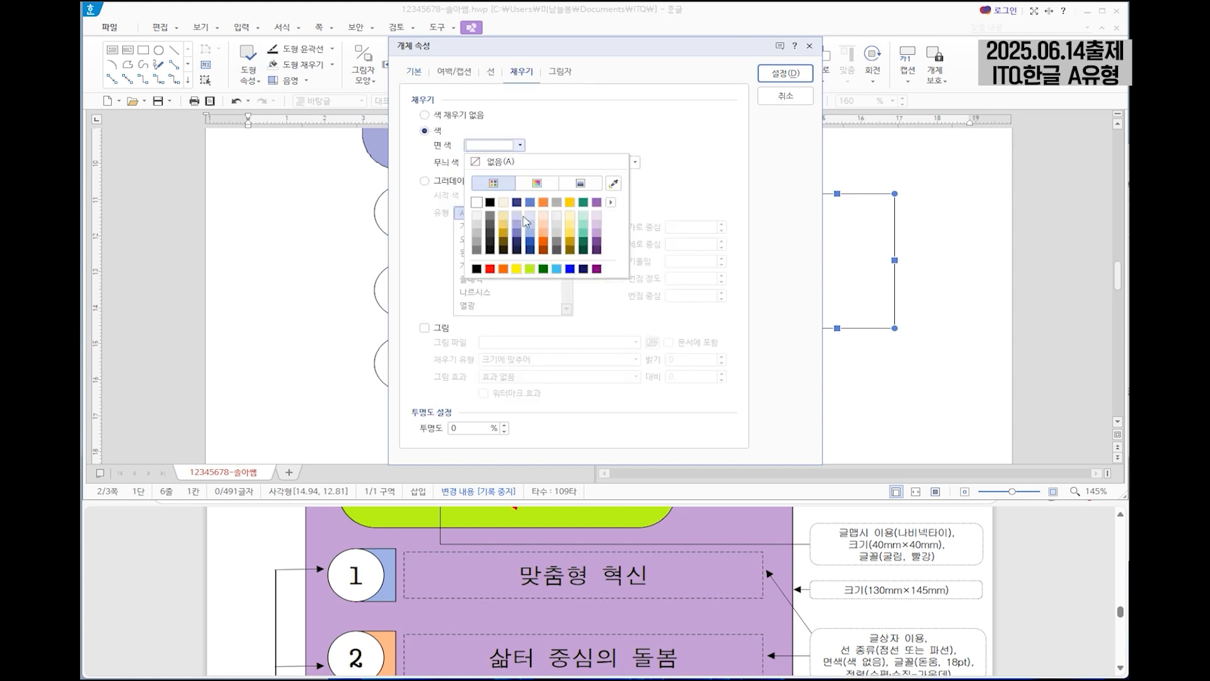
pyautogui.click(596, 216)
pyautogui.click(789, 75)
# Move the background rectangle over the drawing so its upper edge crosses the middle of the red title box.
pyautogui.moveTo(926, 309); pyautogui.dragTo(498, 242)
pyautogui.scroll(1, 738, 591)
pyautogui.scroll(2, 739, 591)
pyautogui.click(838, 540)
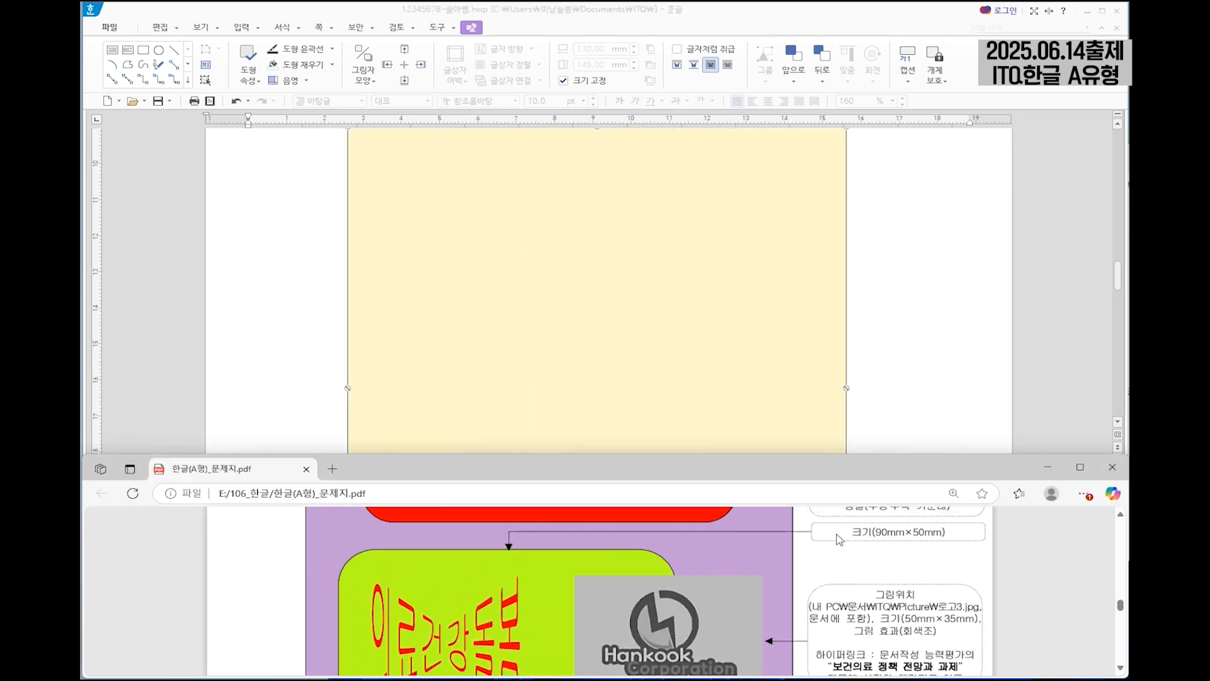
pyautogui.scroll(-4, 835, 539)
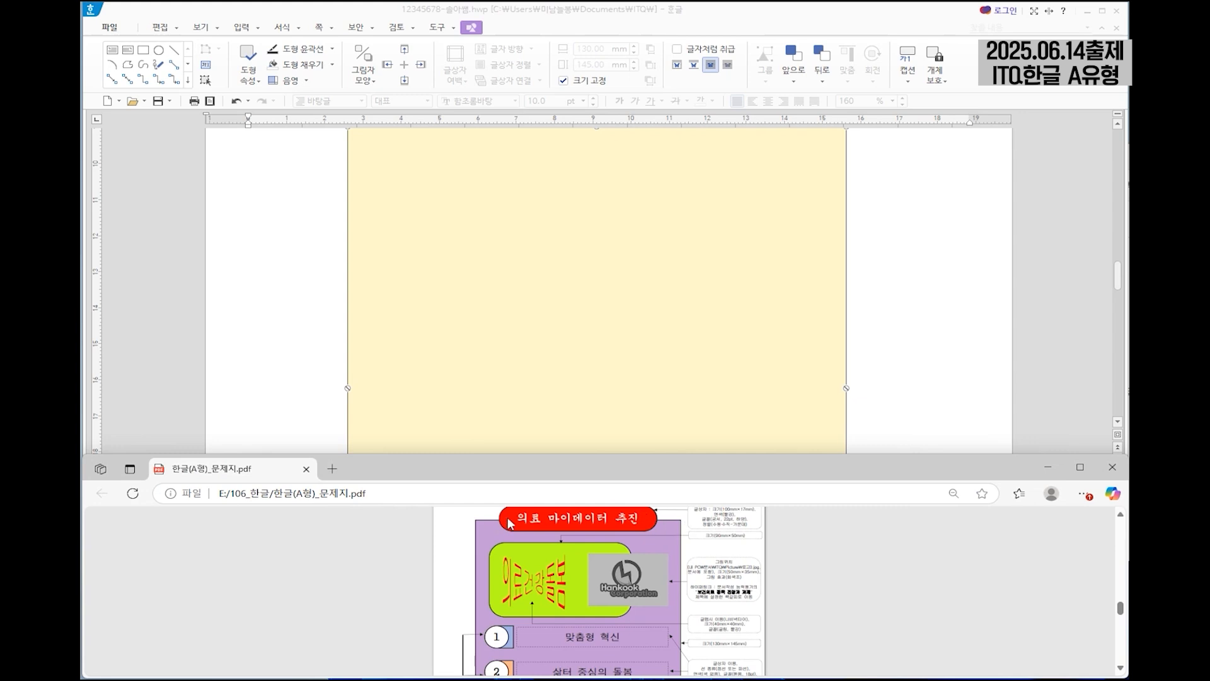
pyautogui.scroll(5, 867, 342)
pyautogui.click(814, 271)
pyautogui.moveTo(815, 271); pyautogui.dragTo(782, 230)
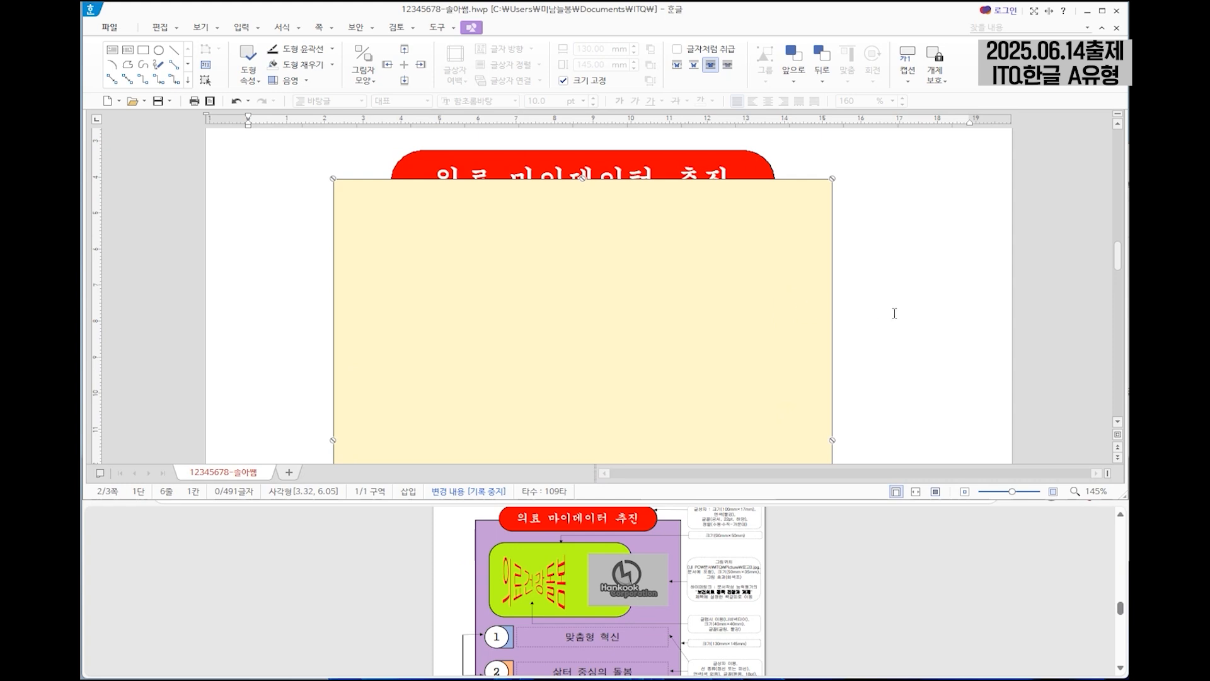
# Send the light yellow background rectangle behind all the other objects of question 4's drawing.
pyautogui.scroll(-3, 894, 315)
pyautogui.scroll(-3, 878, 311)
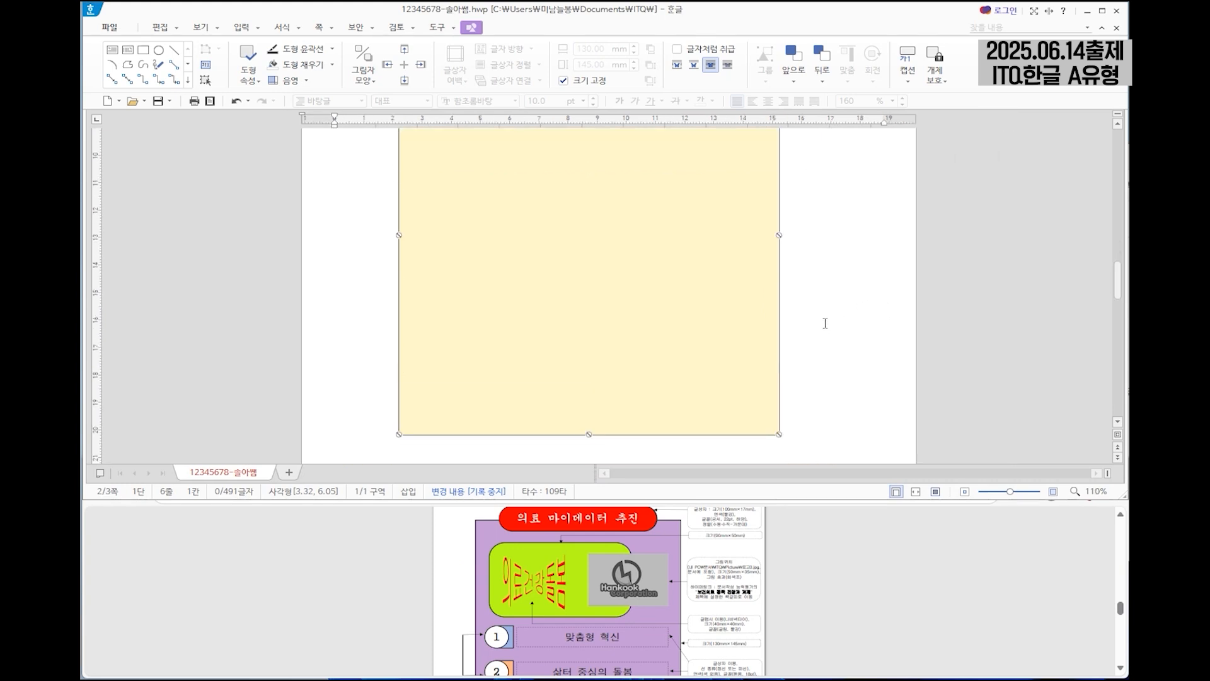
pyautogui.scroll(3, 824, 323)
pyautogui.rightClick(628, 244)
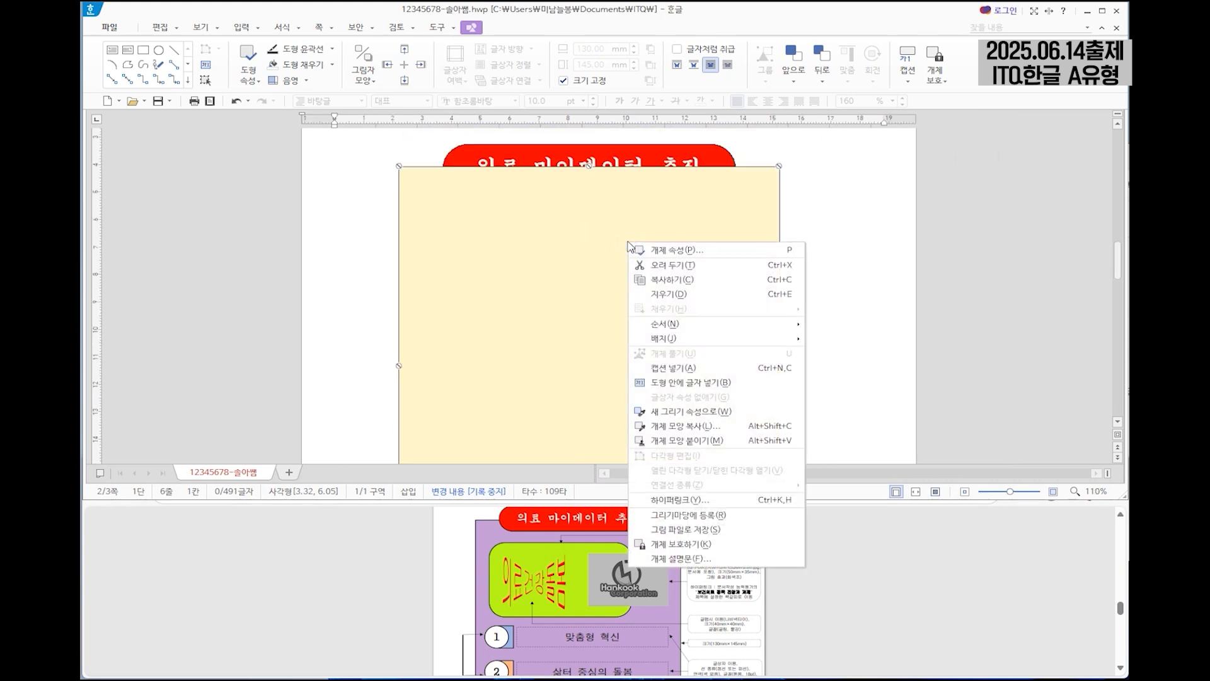
pyautogui.moveTo(687, 324)
pyautogui.click(850, 351)
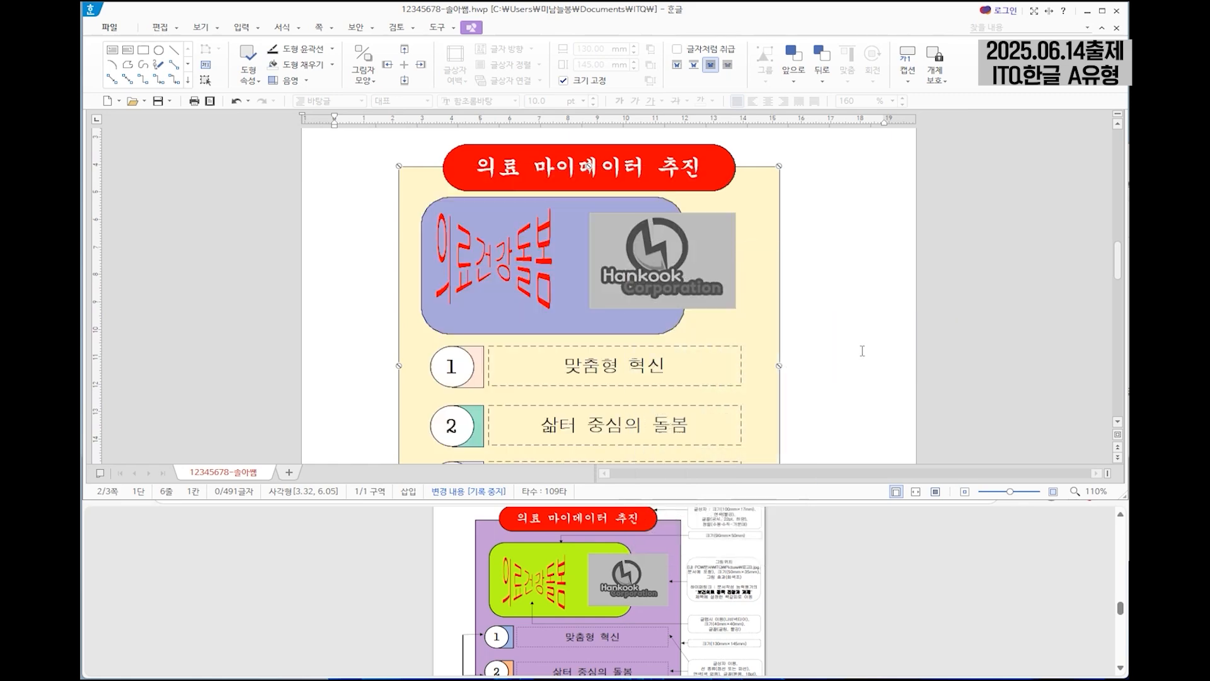
pyautogui.scroll(-1, 837, 287)
pyautogui.scroll(-2, 838, 287)
pyautogui.scroll(3, 838, 287)
# Examine the question paper's hyperlink instruction for the logo and the essay title that its bookmark refers to.
pyautogui.click(797, 596)
pyautogui.scroll(5, 737, 602)
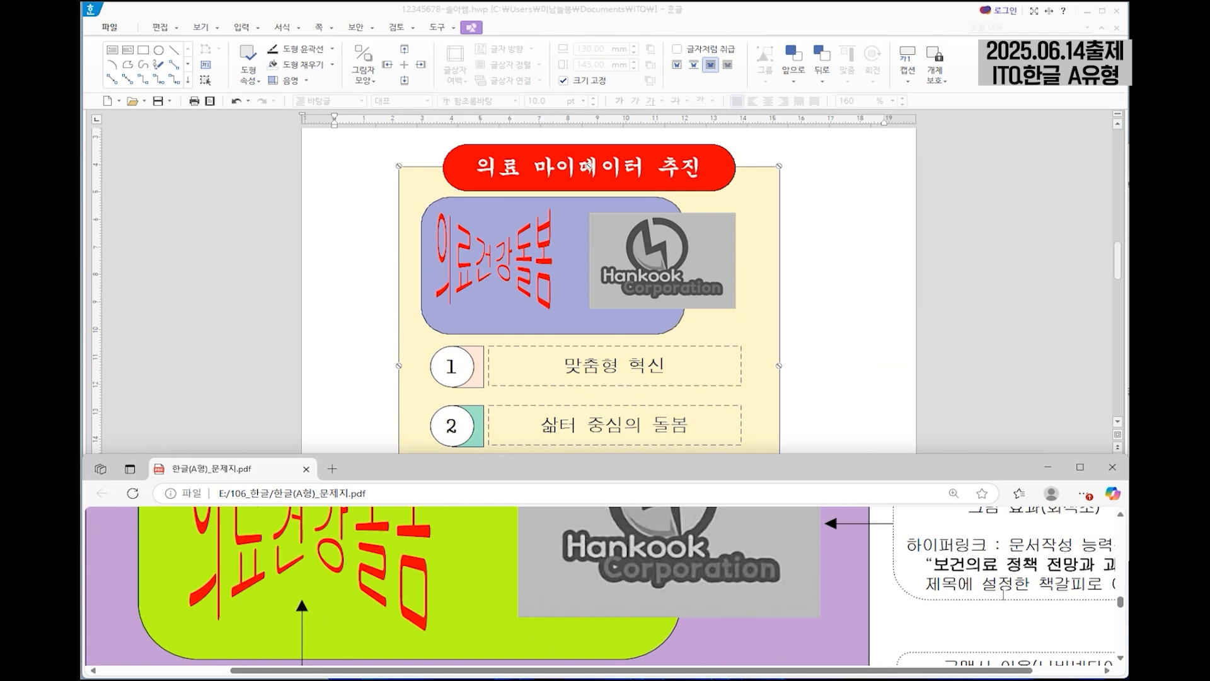
pyautogui.scroll(-3, 791, 535)
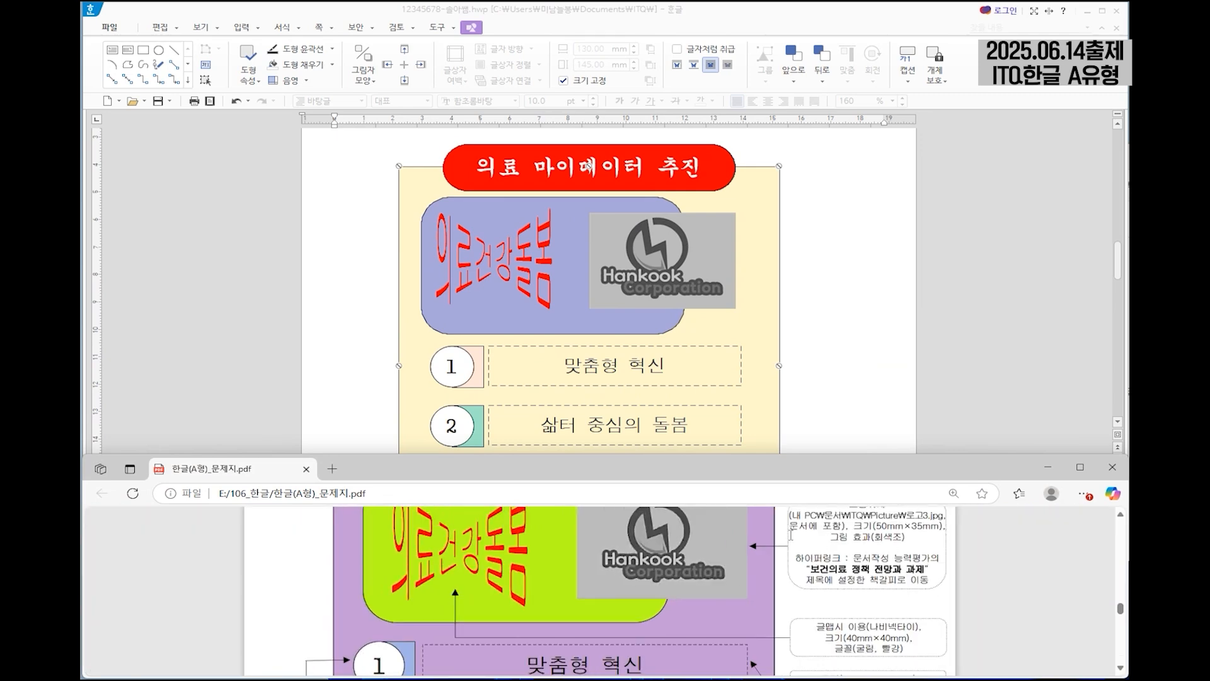
pyautogui.moveTo(798, 556); pyautogui.dragTo(930, 580)
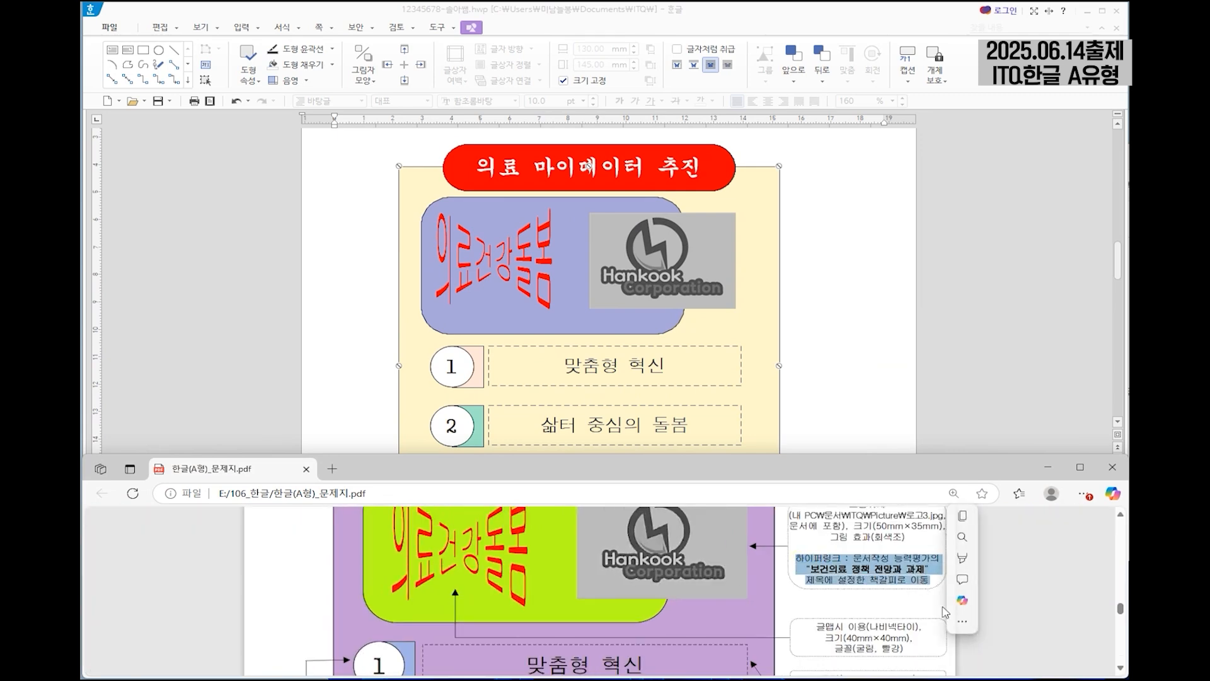
pyautogui.click(863, 559)
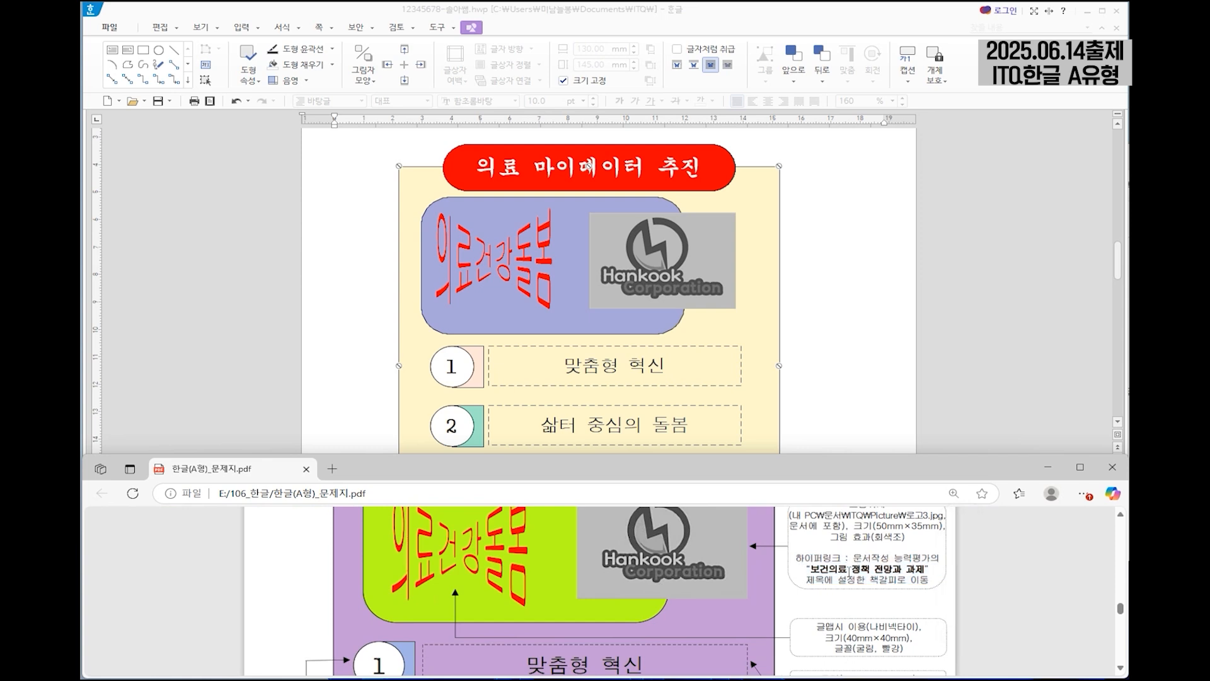
pyautogui.click(678, 264)
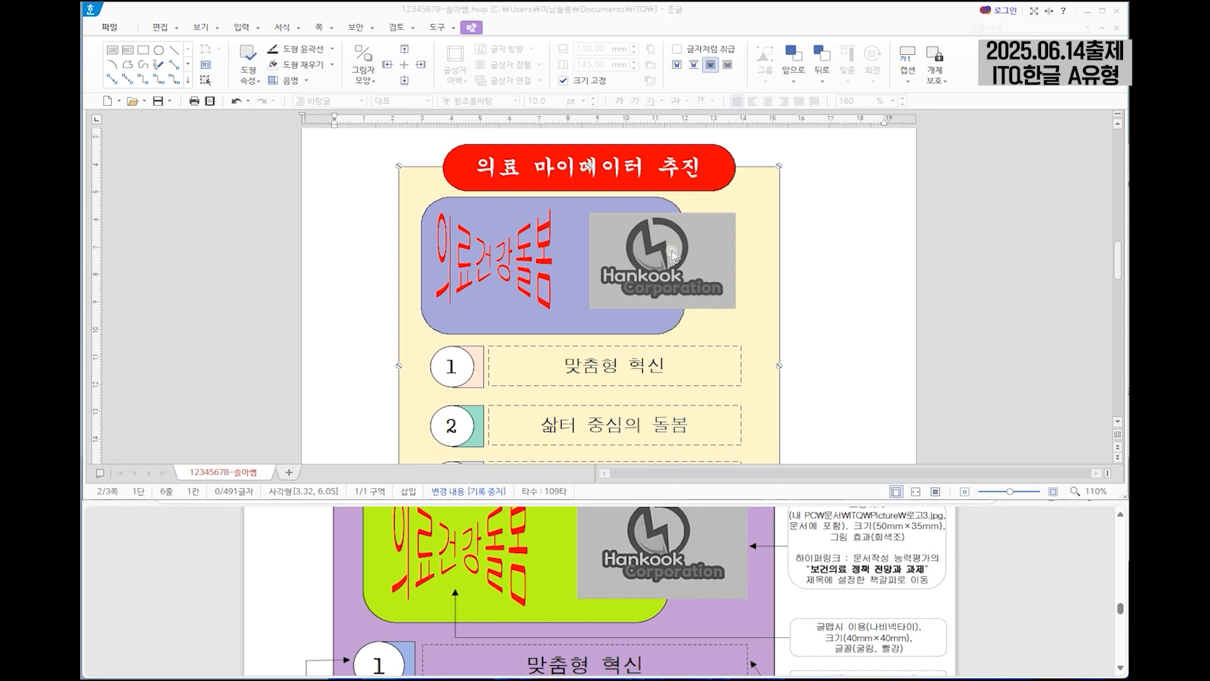
pyautogui.moveTo(854, 559); pyautogui.dragTo(931, 559)
pyautogui.scroll(-2, 705, 555)
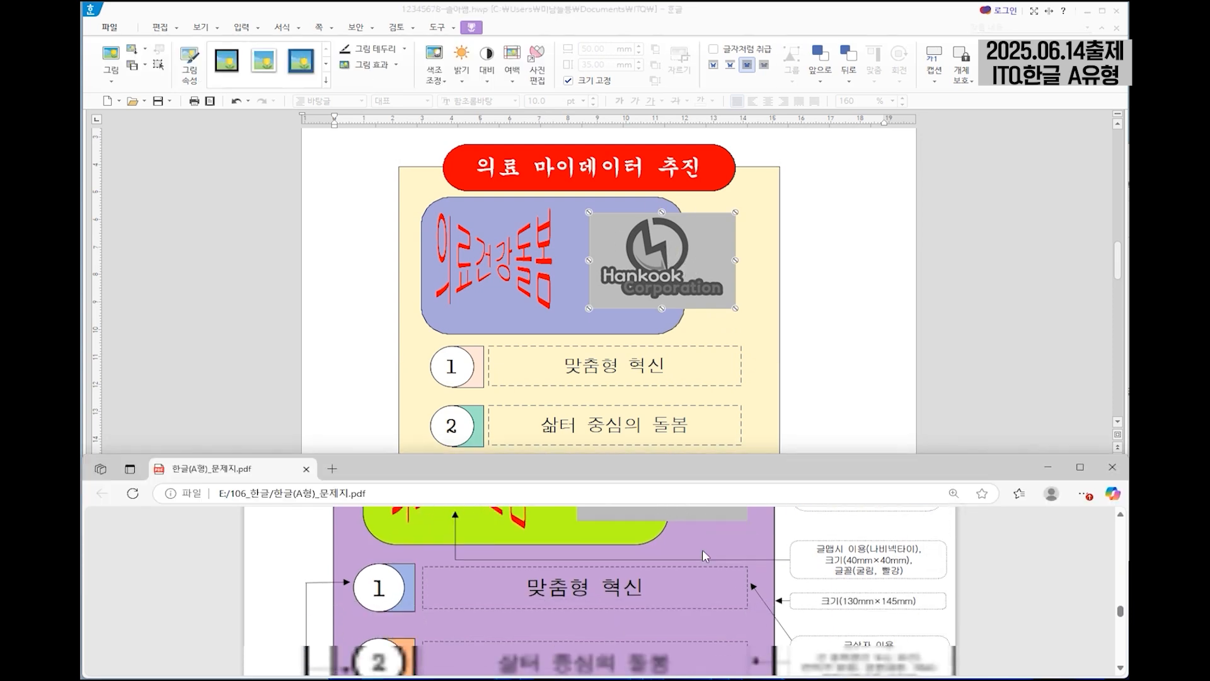
pyautogui.scroll(-8, 702, 549)
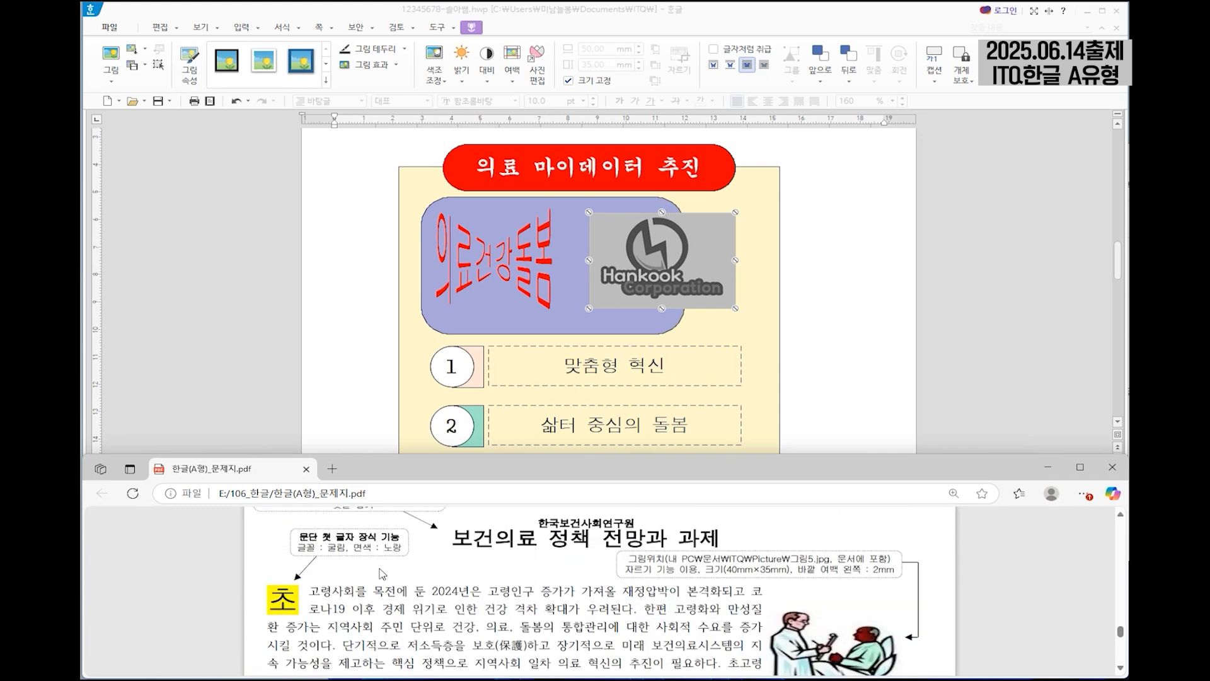
# Enter the title "보건의료 정책 전망과 과제" at the start of page 3, followed by a blank line.
pyautogui.scroll(-10, 844, 383)
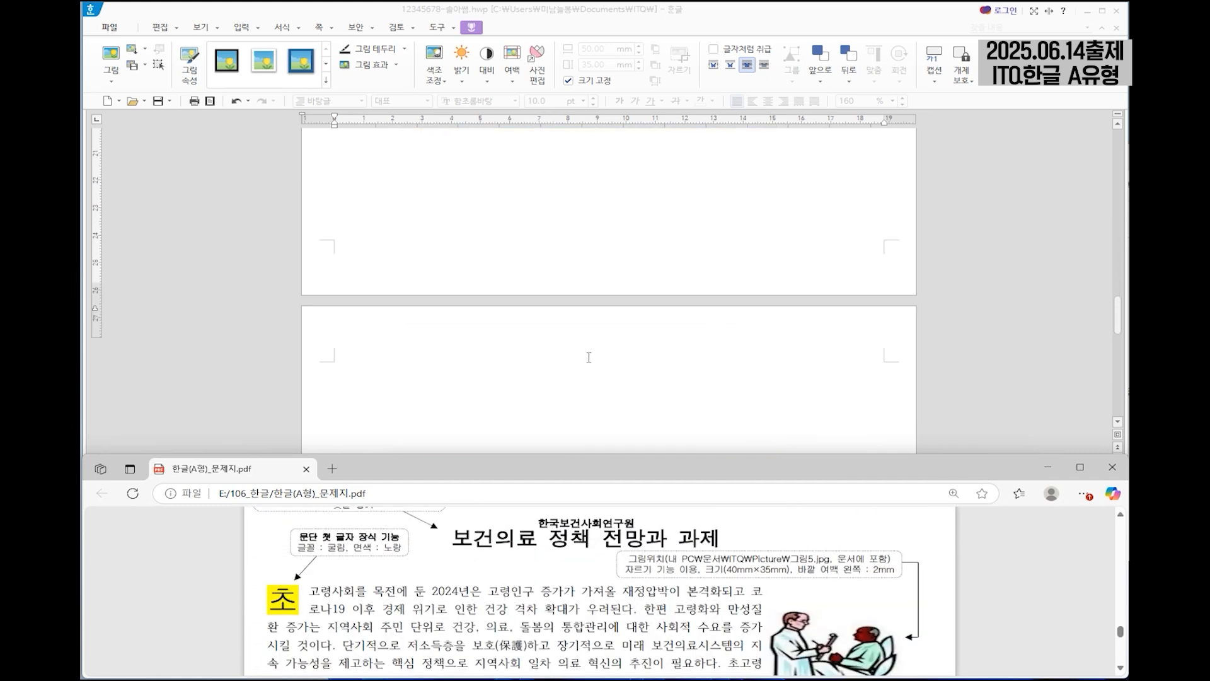
pyautogui.click(364, 286)
pyautogui.scroll(1, 489, 590)
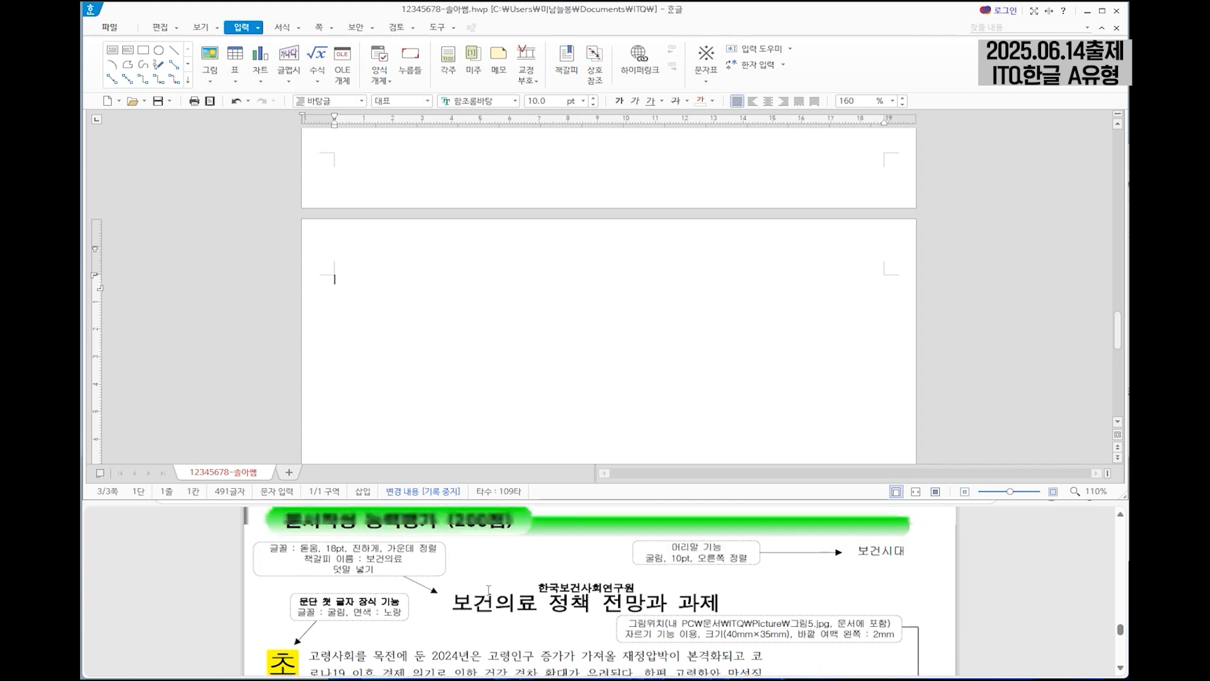
pyautogui.write('보건의료 정책 전망과 과제')
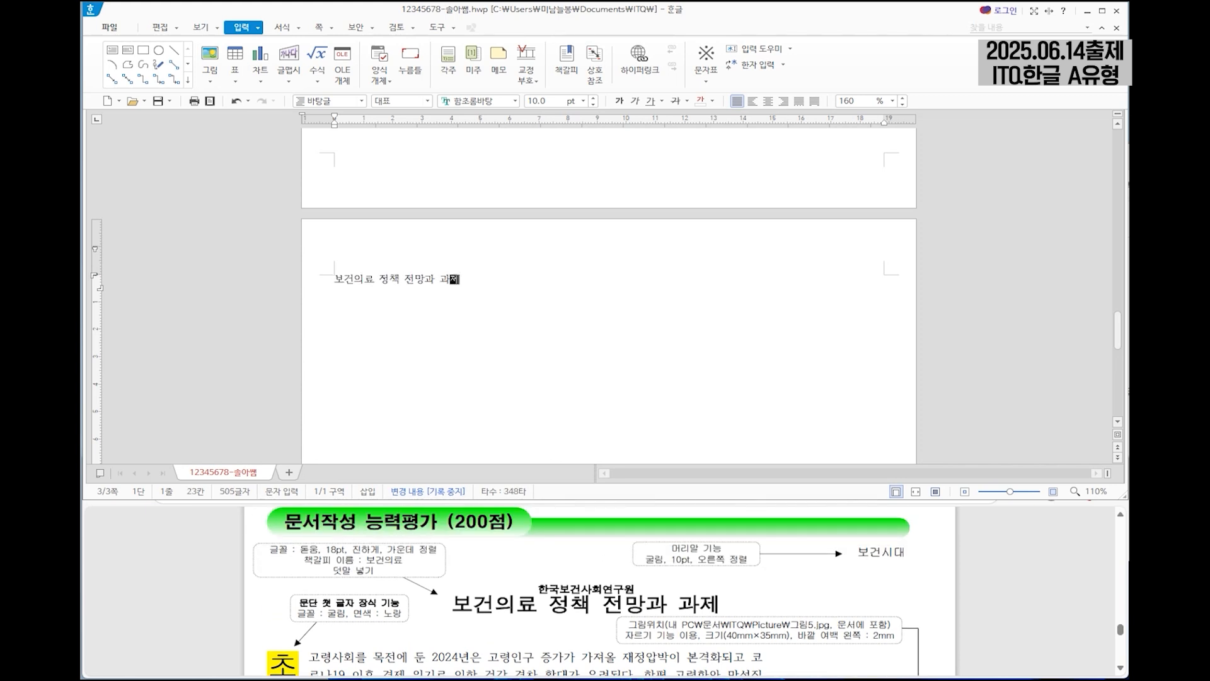
pyautogui.press('Return')
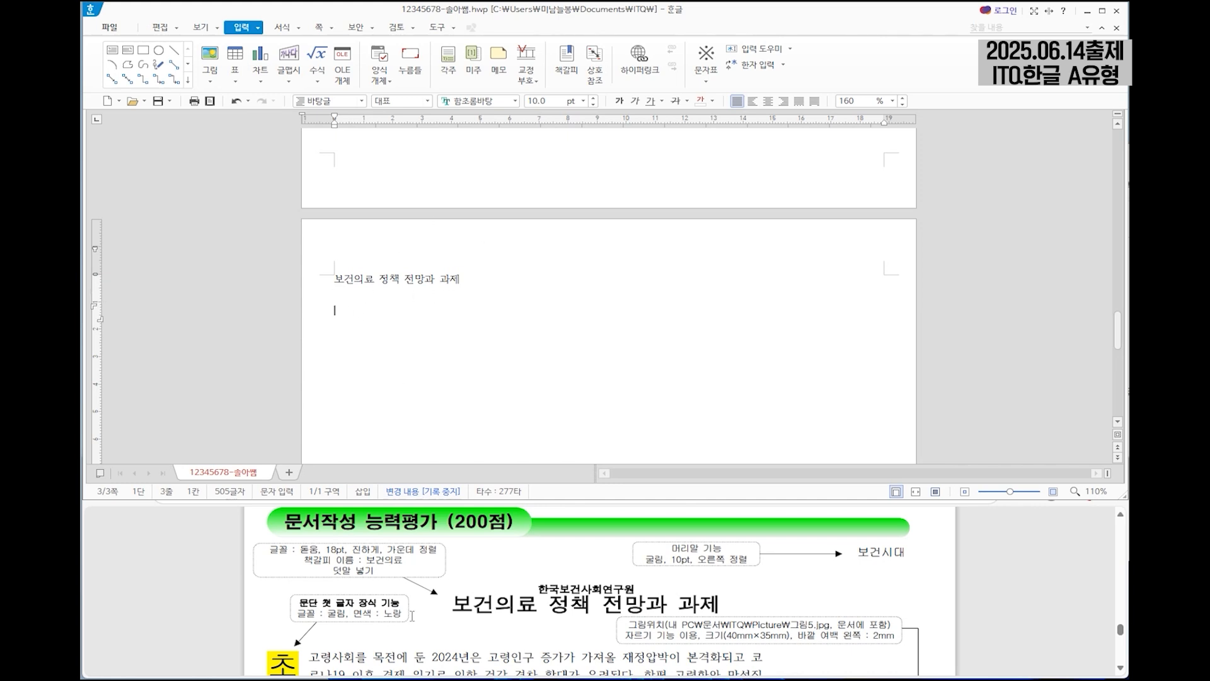
# Enter the first body paragraph from the question paper, from "초고령사회를 목전에 둔 2024년은" through "단기적으로 저소득층을 보호".
pyautogui.scroll(-3, 561, 611)
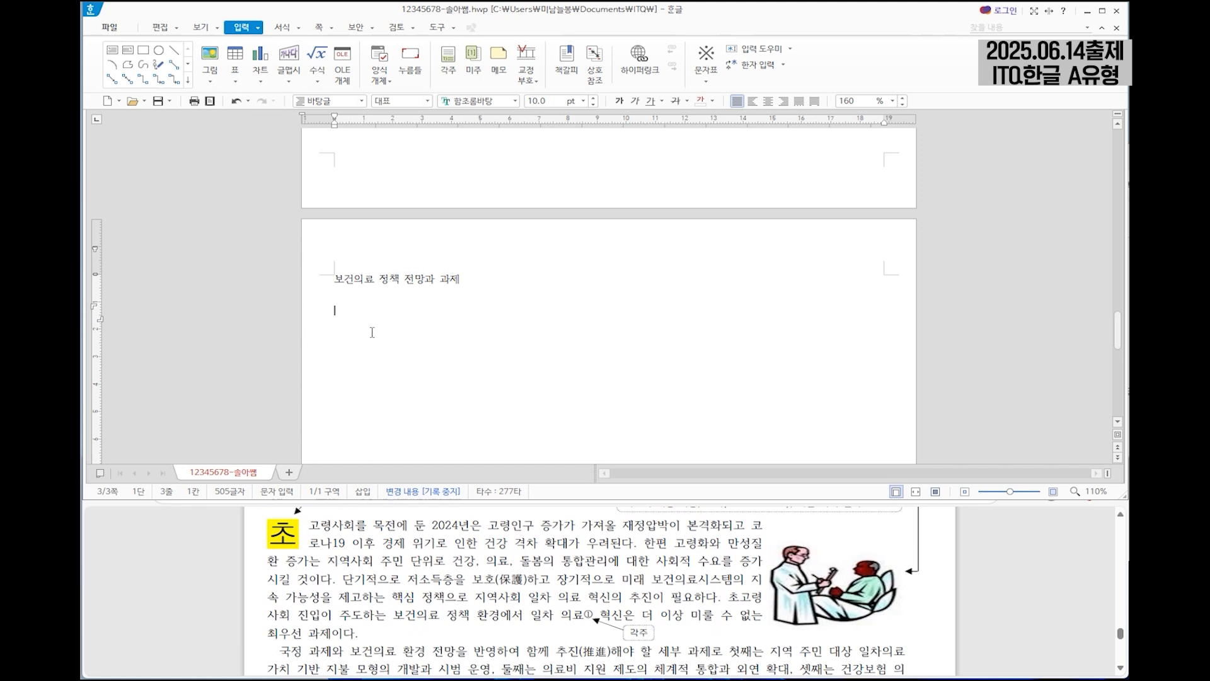
pyautogui.scroll(3, 340, 324)
pyautogui.write('초고령')
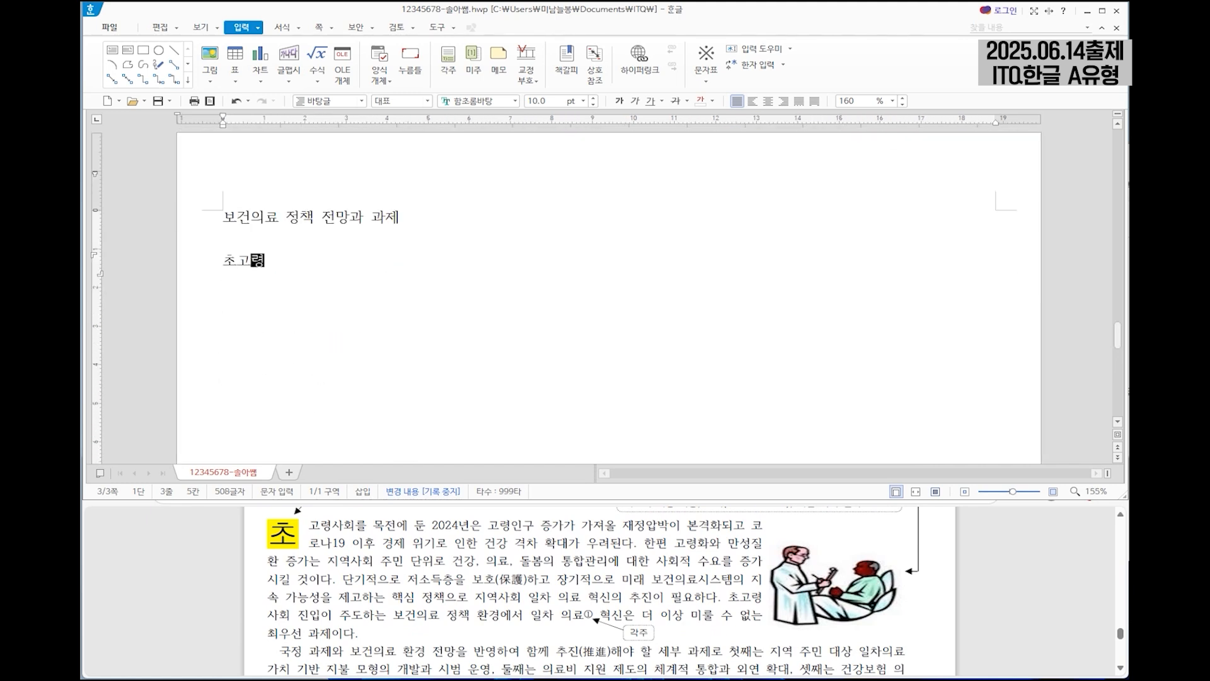
pyautogui.write('사회를 목전에 둔 2024년은 고령인구 증가가 가져올 재정압박이 본격화되고 코로')
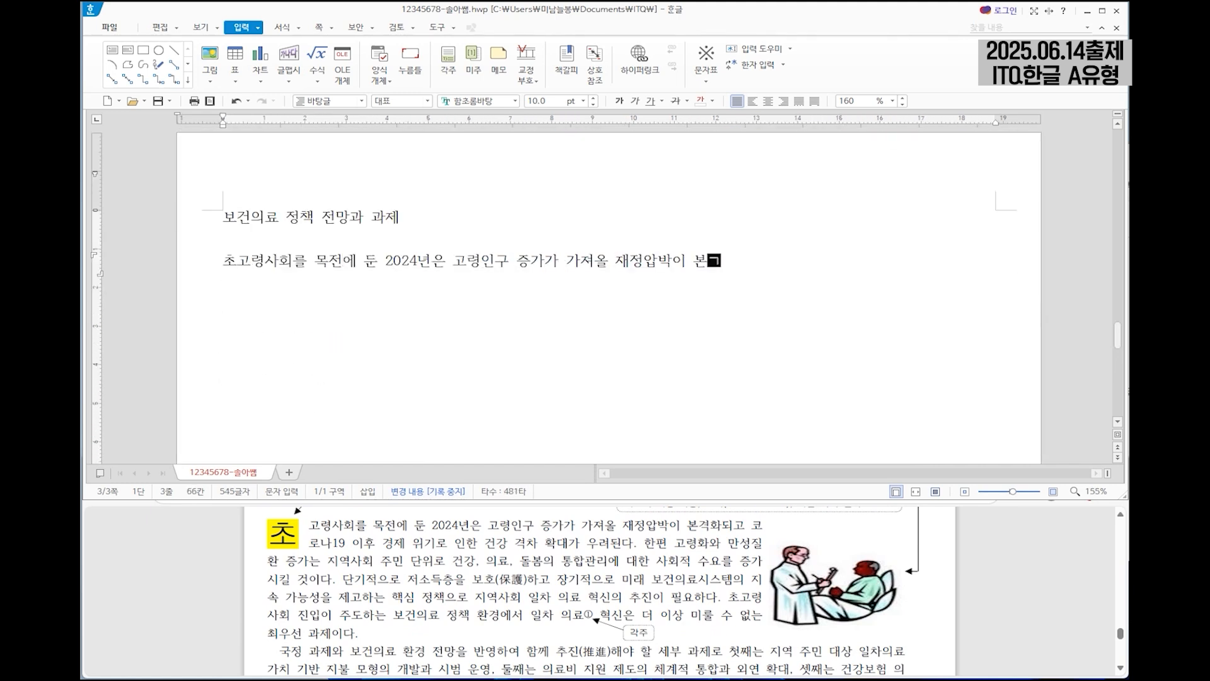
pyautogui.write('나19 이후 경제 위기로 인한 건강 격차 확대가 우려된다. 한편 고령')
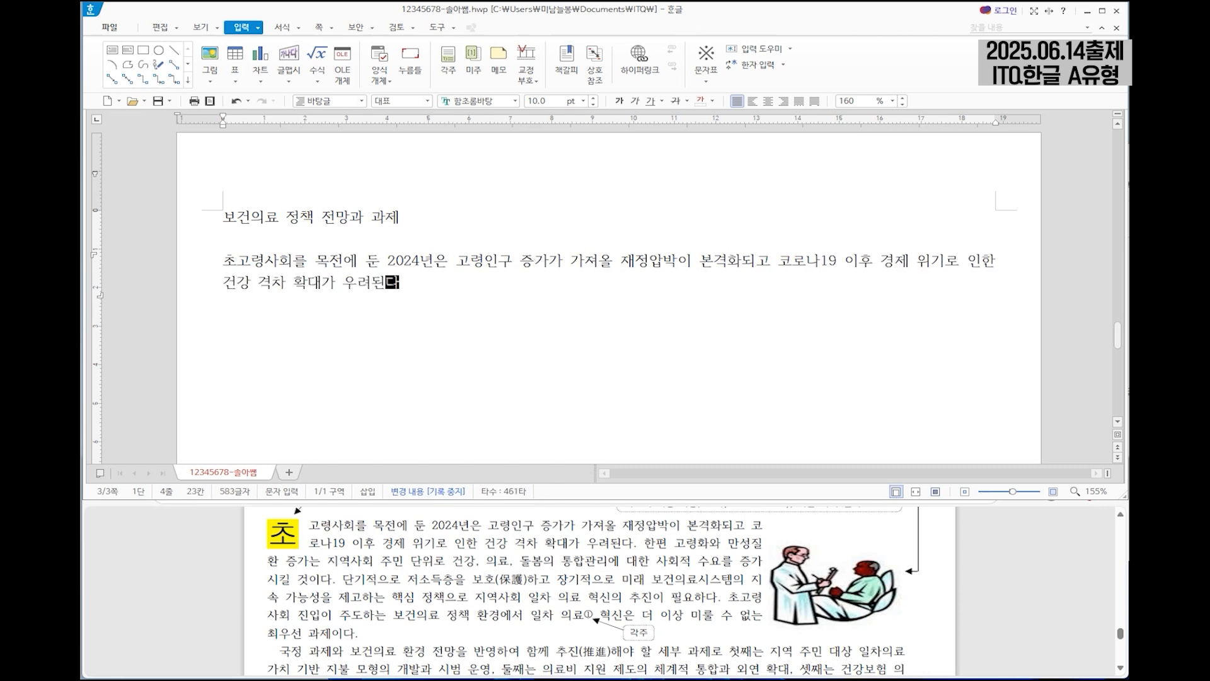
pyautogui.write('화와 만성질환 증가는 지역사회 주민 단위로')
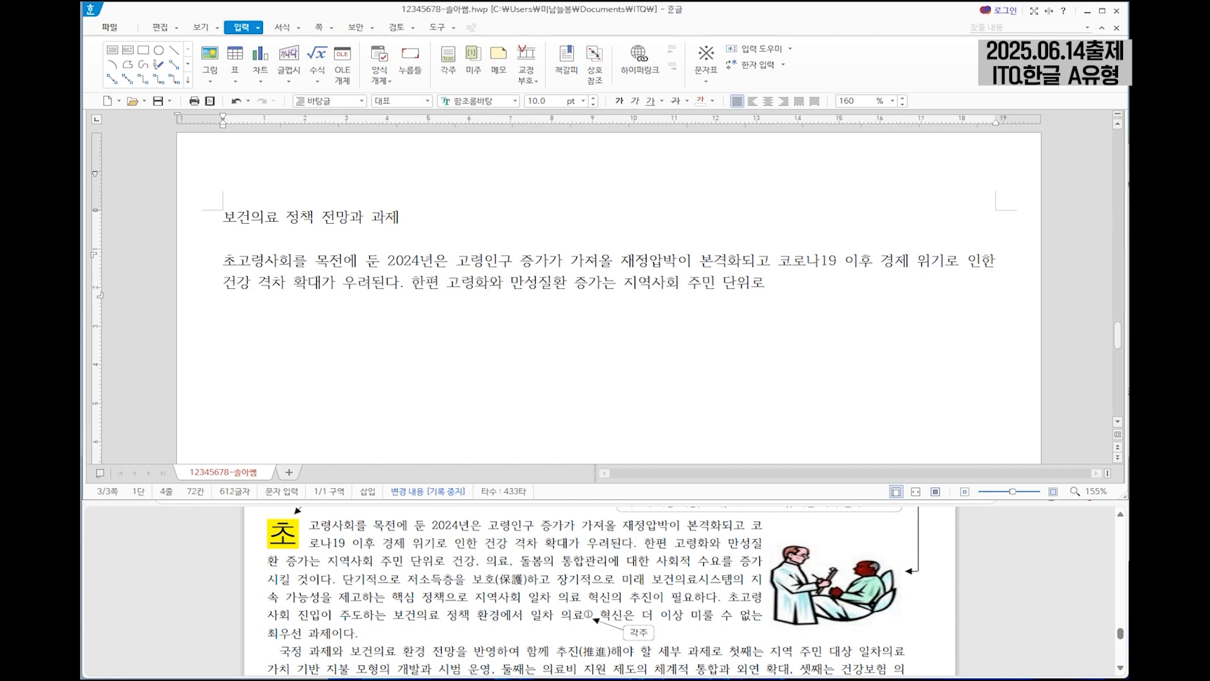
pyautogui.write(' 건강, 의료, 돌봄의 통합관리에 대한 사회적 수요를 증가시킬 것이다.')
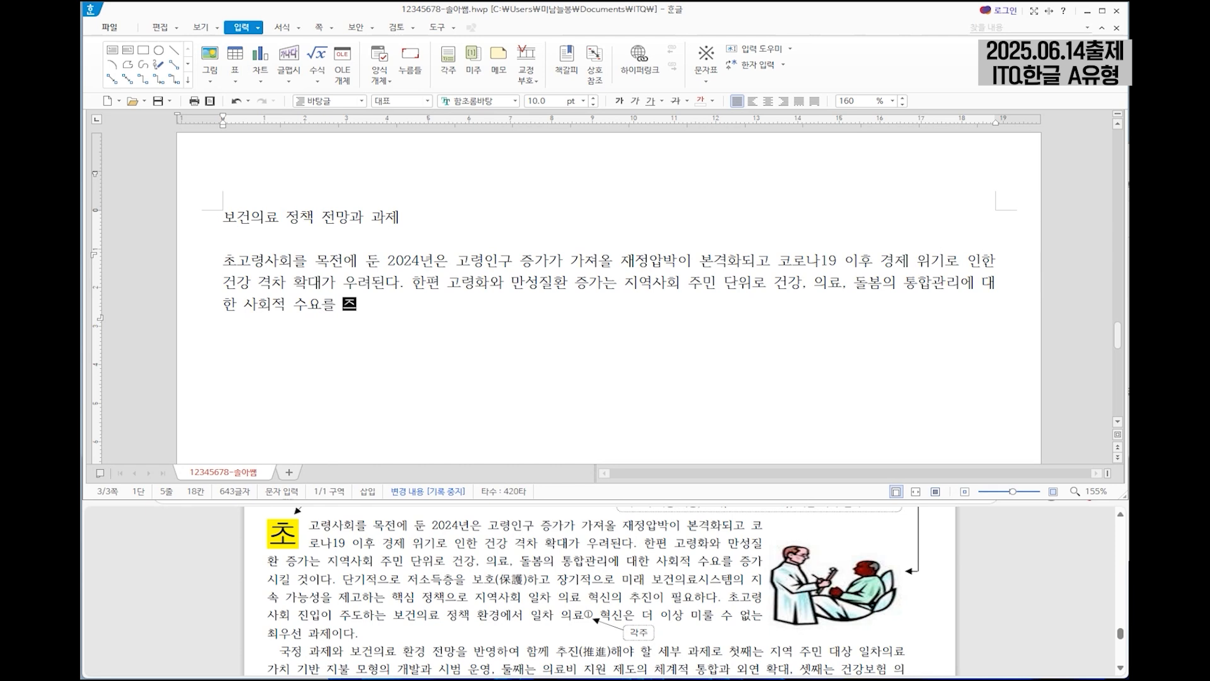
pyautogui.write(' 단기적으로 저소득층을 보호')
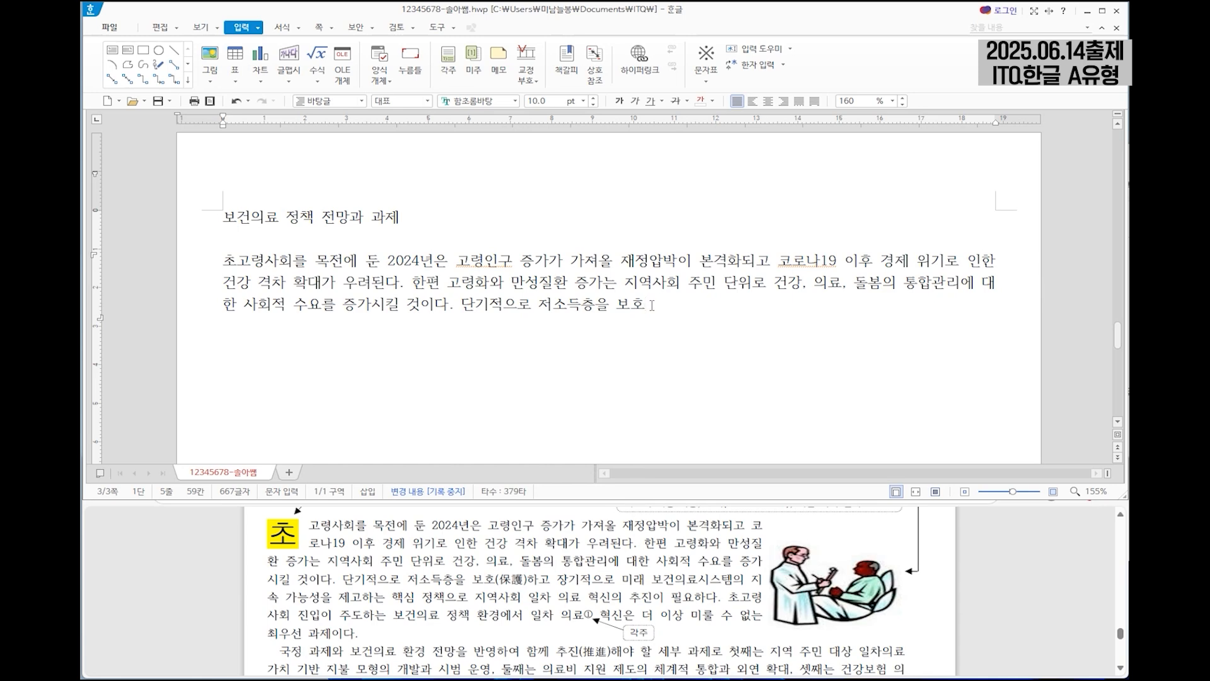
# Convert the word 보호 to the Hanja 保護 using the 한글(漢字) input format.
pyautogui.press('F9')
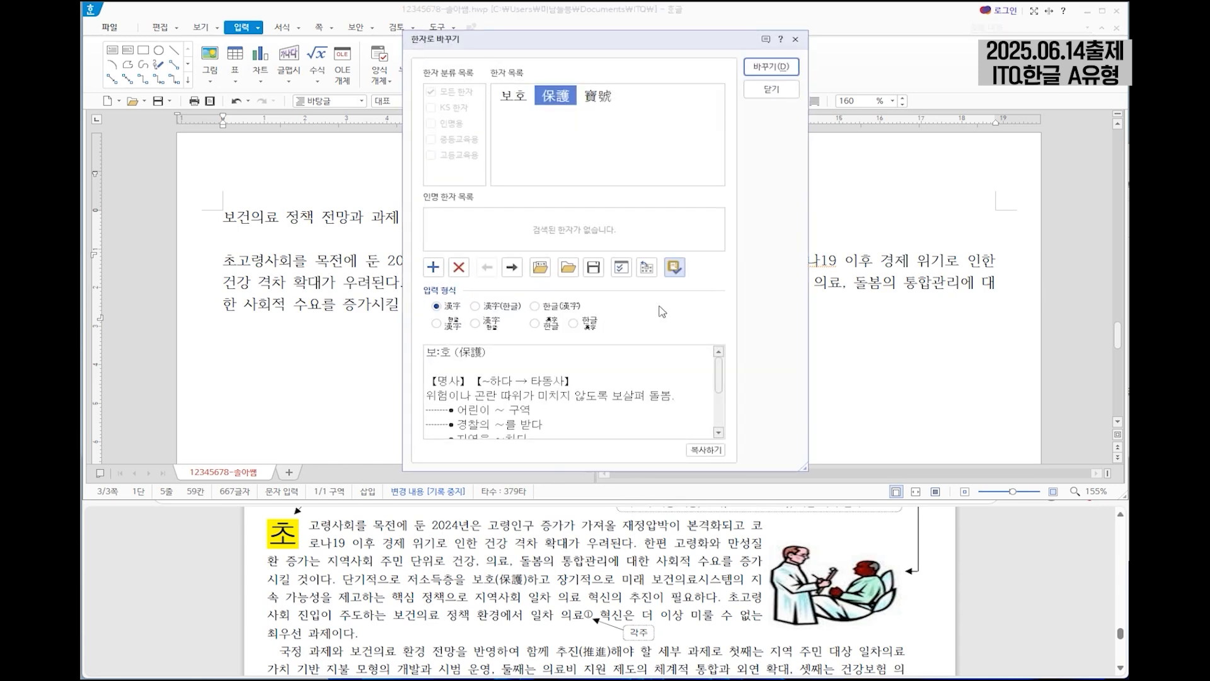
pyautogui.moveTo(721, 42); pyautogui.dragTo(823, 55)
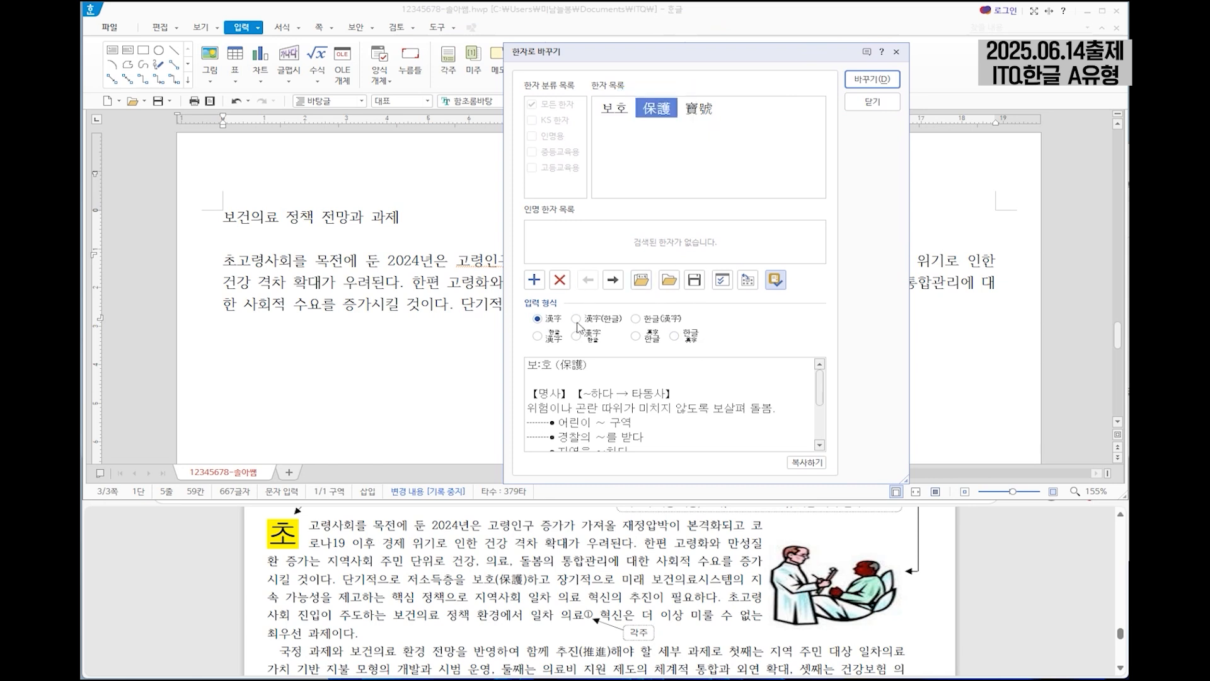
pyautogui.click(637, 319)
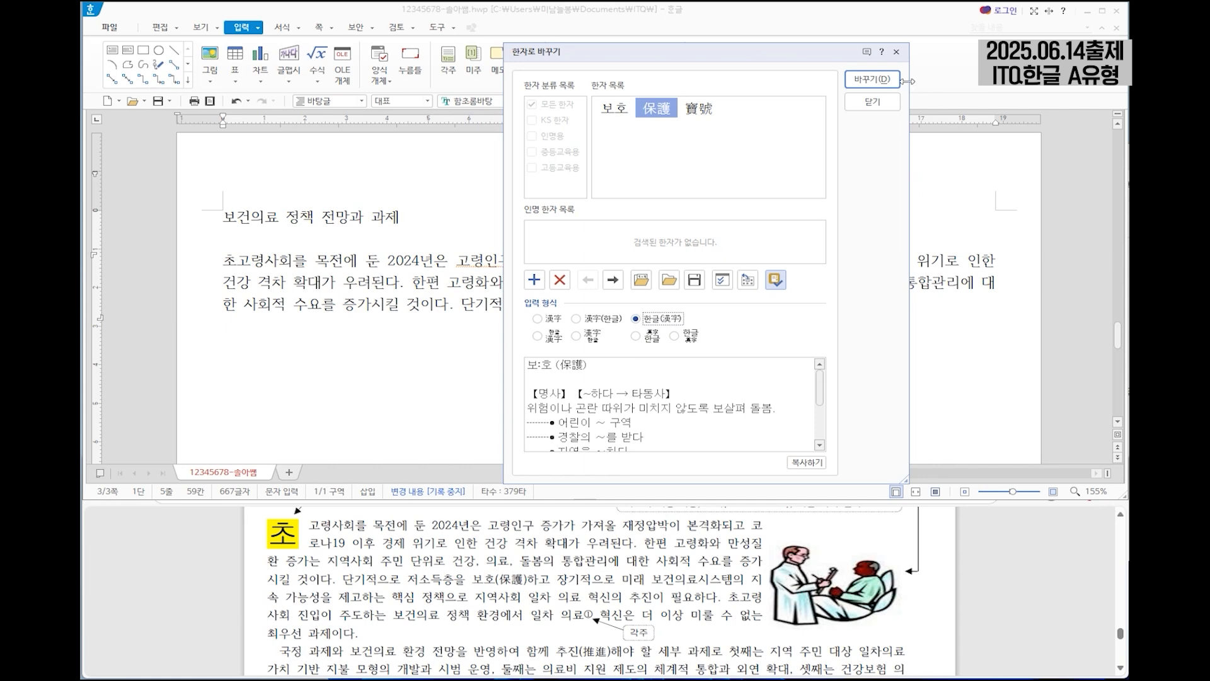
pyautogui.click(872, 80)
# Complete the first paragraph, from "하고 장기적으로 미래 보건의료시스템의" through "더 이상 미룰 수 없는 최우선 과제이다.".
pyautogui.write('하고 장기적으로 미래 보건의료시스템의 지')
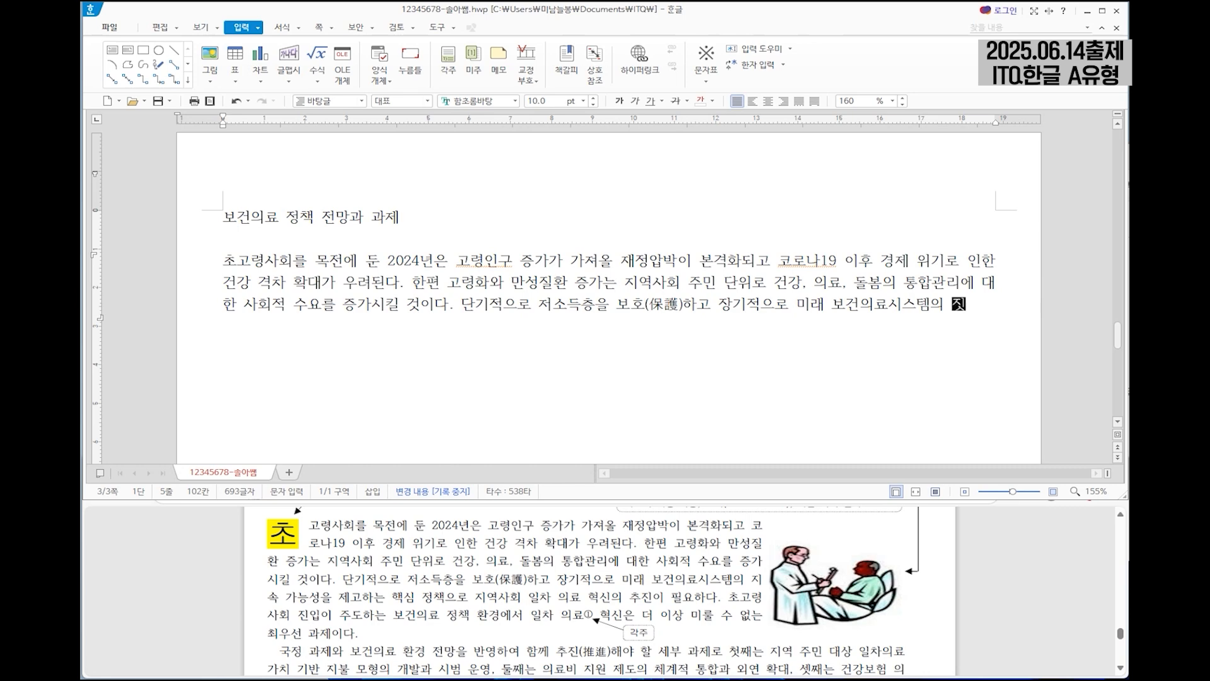
pyautogui.write('속 가능성을 제고하는 핵심 정책으로 지역사회 일차 의료 혁신의 추진이 필요하다. 초고령사회 진입이 주도하는 보건의료 정책 환경에서 일차 ㅇ')
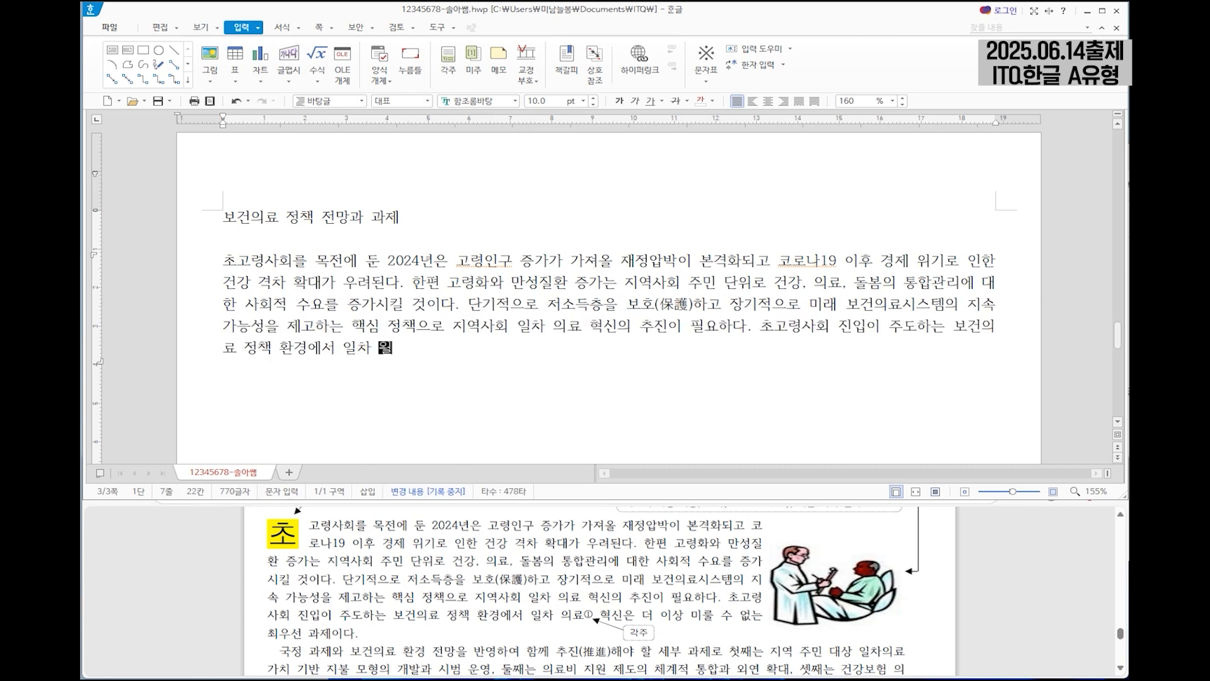
pyautogui.write('의료 혁신은 더 이상 미룰 수 없는 최우선 과제이다.')
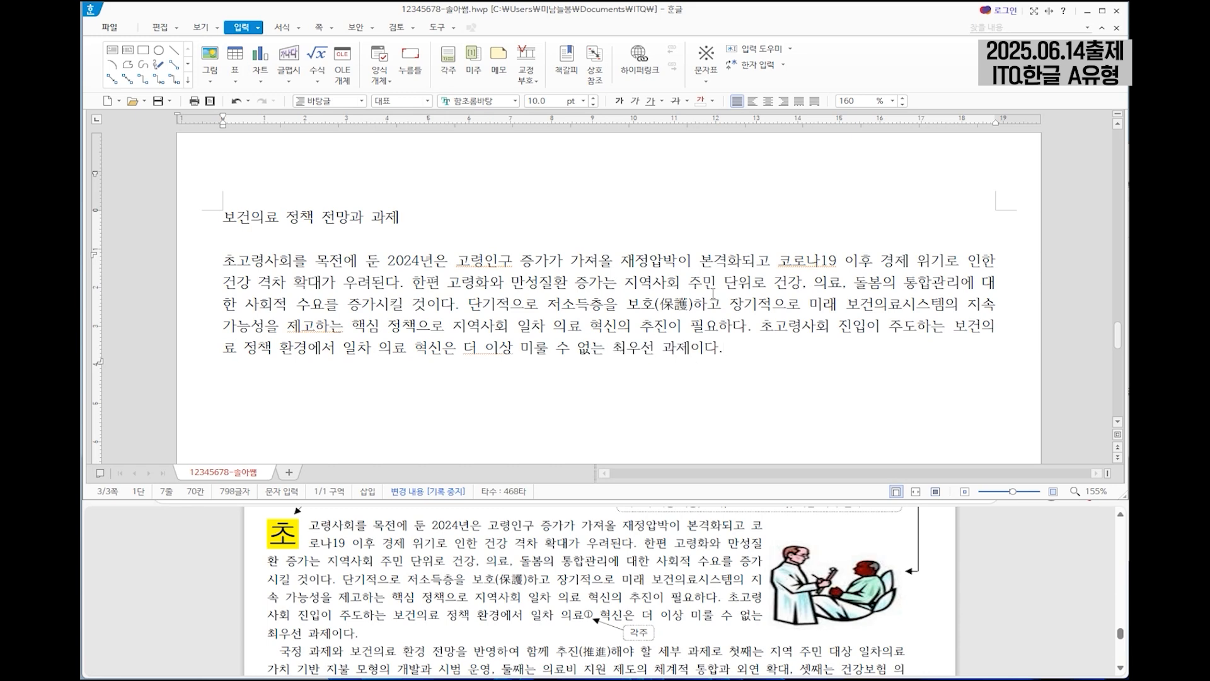
# Begin an indented second paragraph with "국정 과제와 보건의료 환경 전망을 반영하여 함께 추진" and convert 추진 to 추진(推進).
pyautogui.scroll(-2, 338, 532)
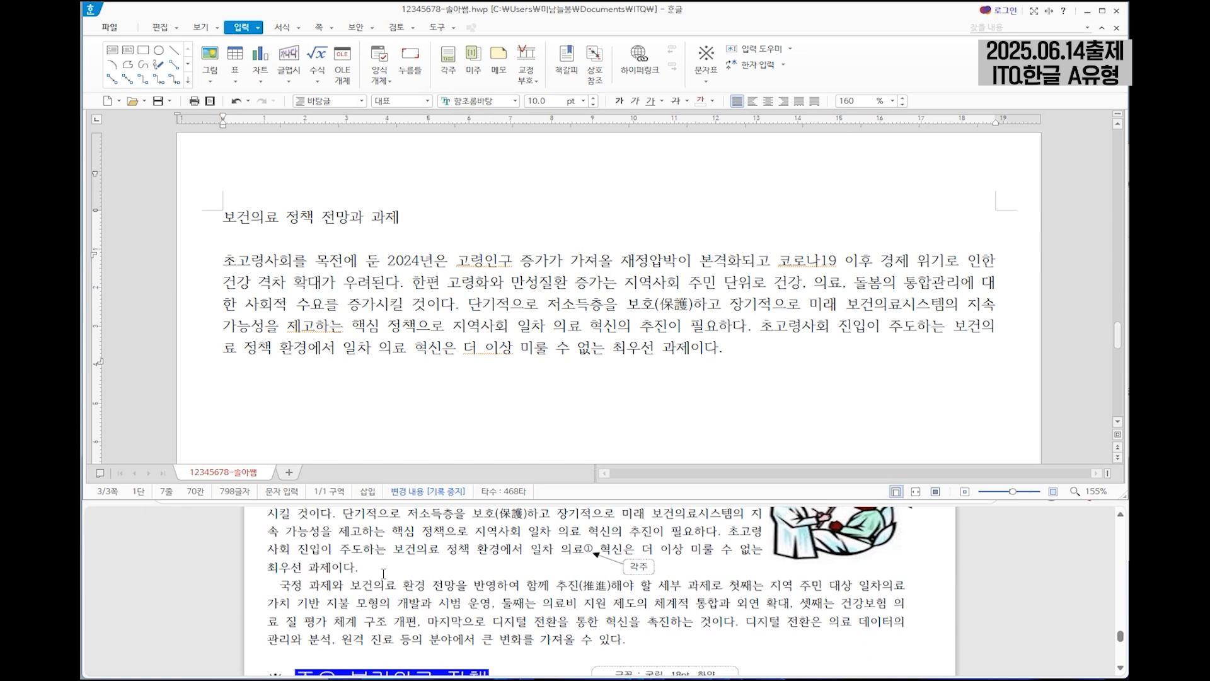
pyautogui.click(674, 444)
pyautogui.press('Return')
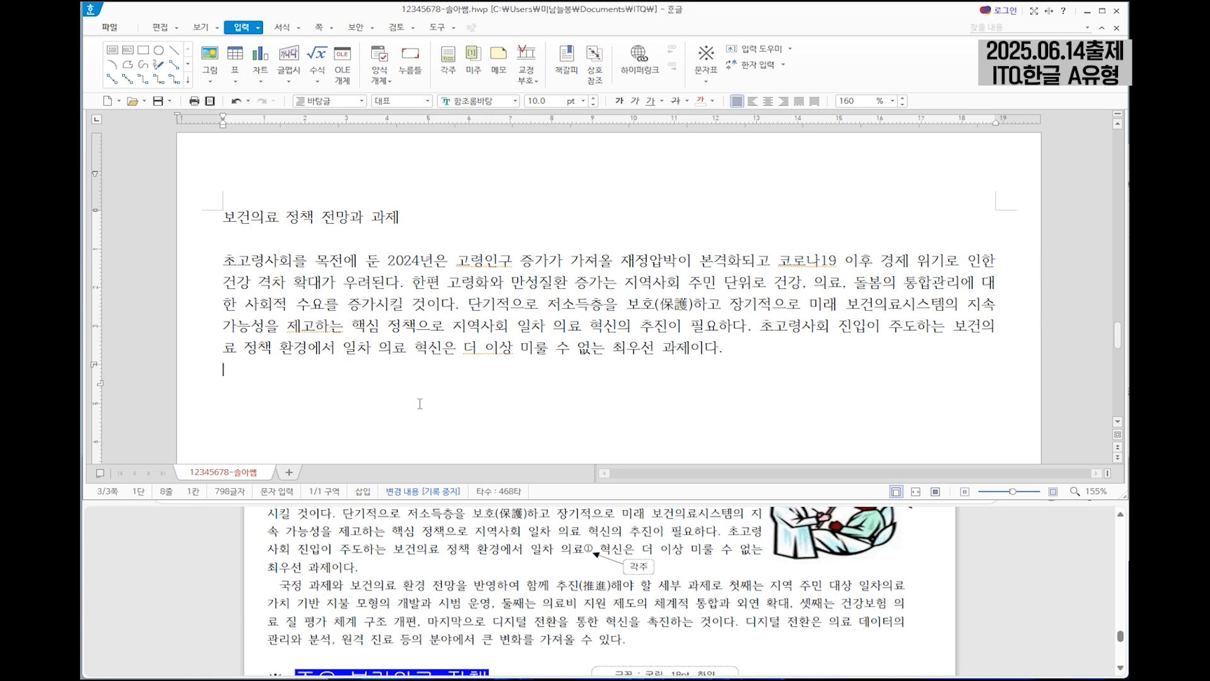
pyautogui.write('국정 과제와 보건의료 환경 전망을 반영하여 함께 추진')
pyautogui.press('F9')
pyautogui.press('Return')
# Complete the second paragraph, from "해야 할 세부 과제로 첫째는" through "큰 변화를 가져올 수 있다.".
pyautogui.write('해야 할 세부 과제로 첫째는 지역 주민 대상 일차의')
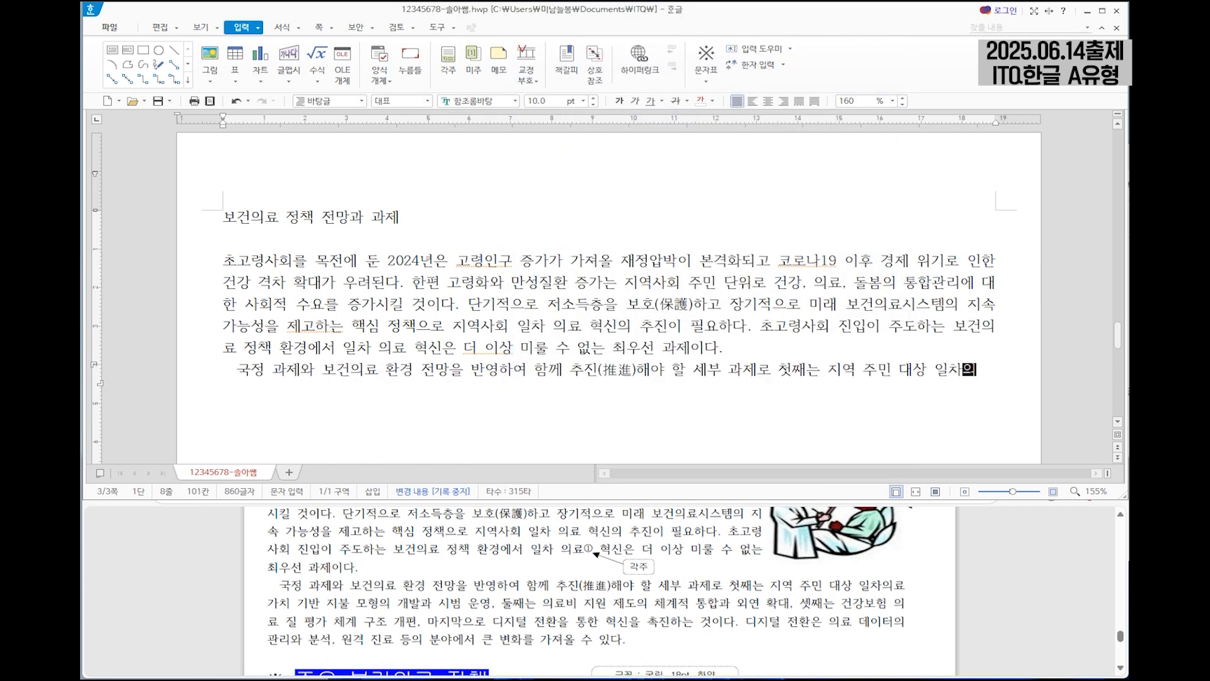
pyautogui.write('료 가치 기반 지불 모형의 개발과 시범 운ㅇ영, 둘째는 의료비')
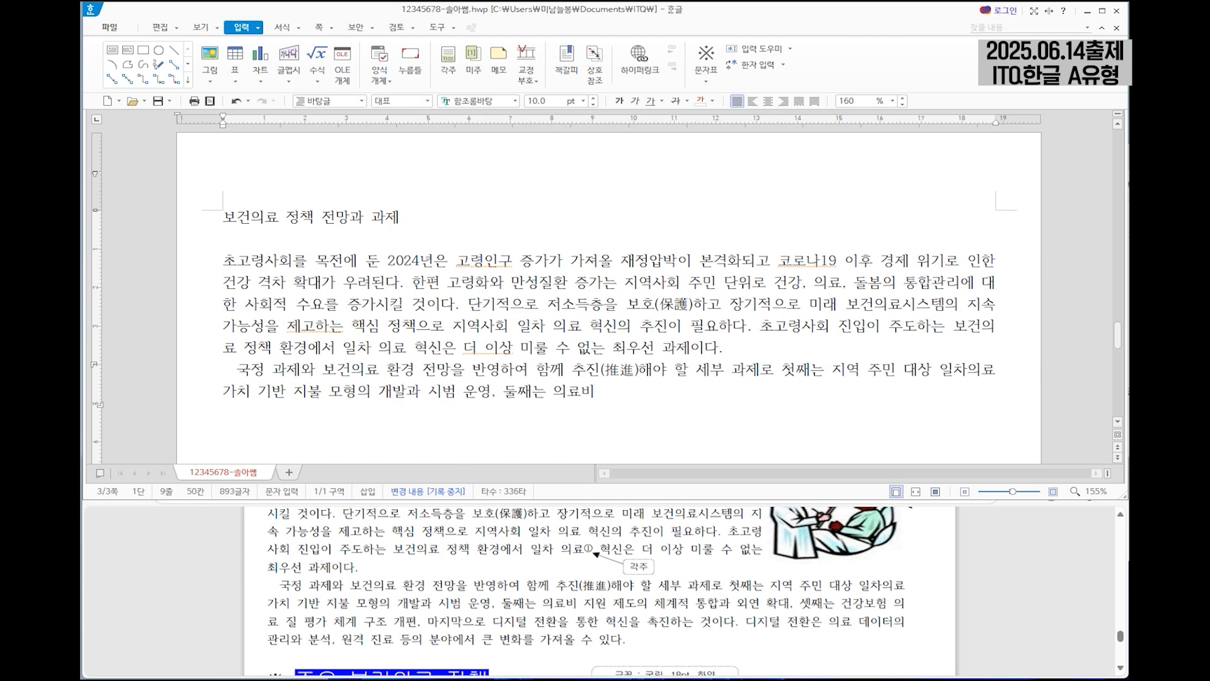
pyautogui.write(' 지원 제도의 체계적 통합과 외연 확대, 셋째는 건강보험 의료 질 ')
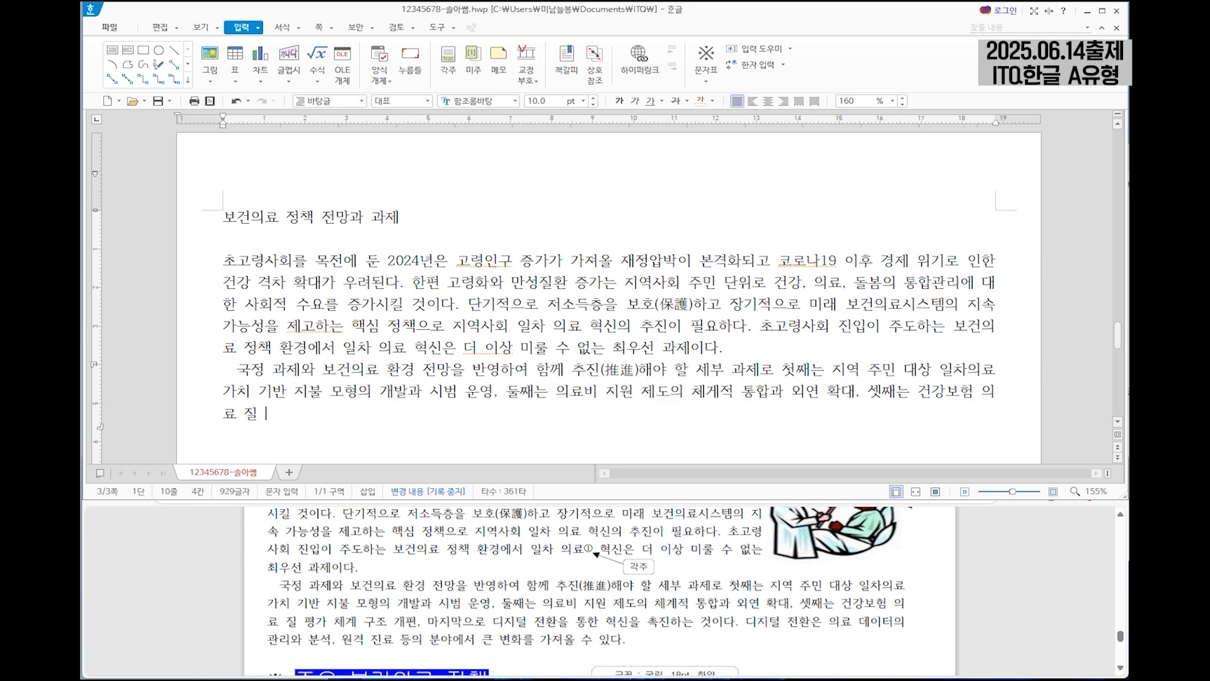
pyautogui.write('평가 체계 구조 개편, 마지막으로 디지털 전환을 통한 ㅎ혁신을 촉진하는 것이다. 디지털 전환은 의료 데이터의 관리와 분석, 원ㄱ')
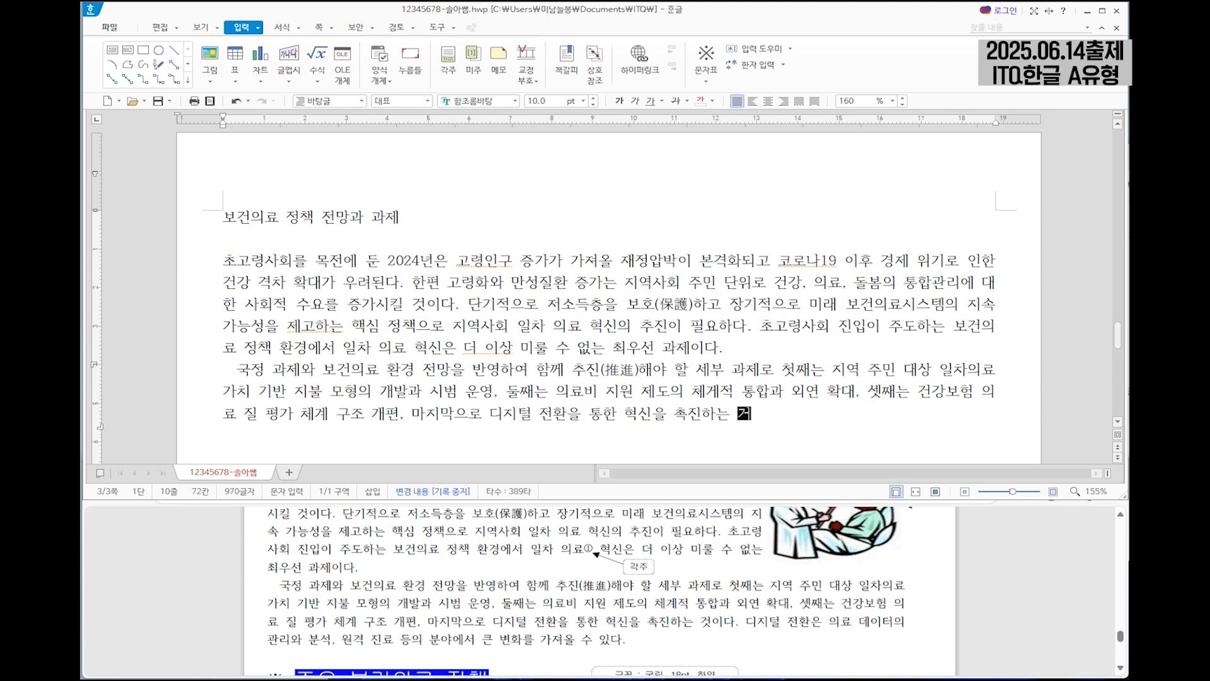
pyautogui.write('격 진료 등의 분야에서 큰 변화를 가져올 수 있다.')
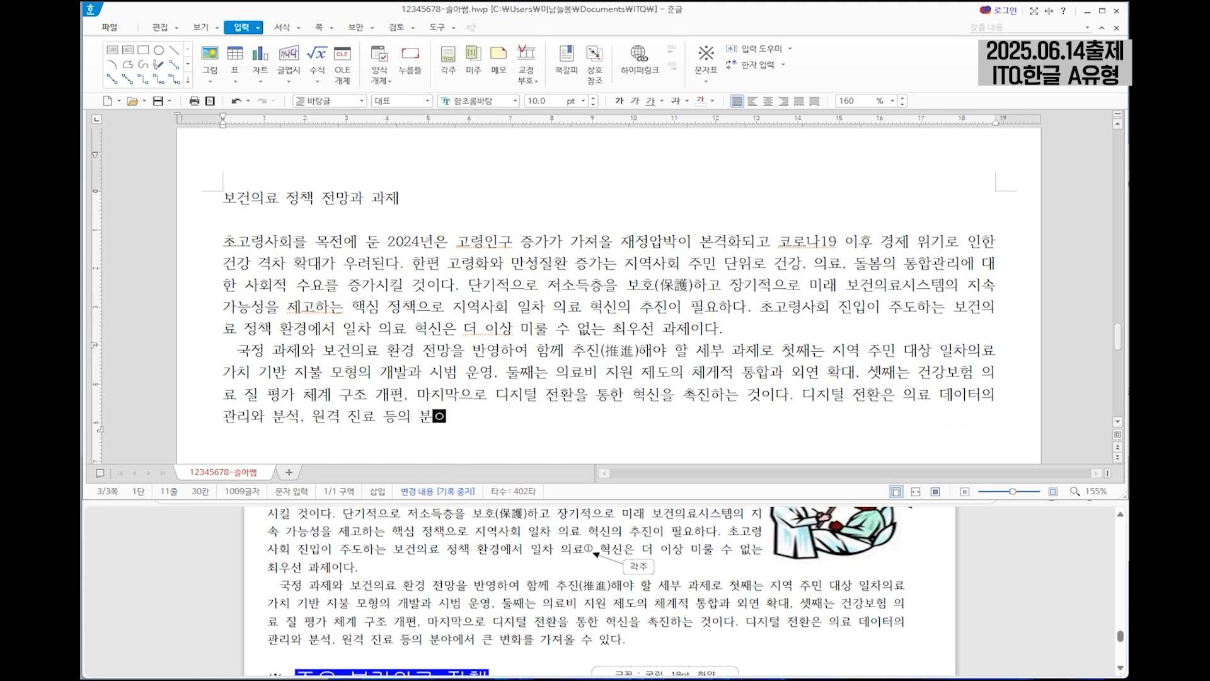
pyautogui.scroll(5, 725, 559)
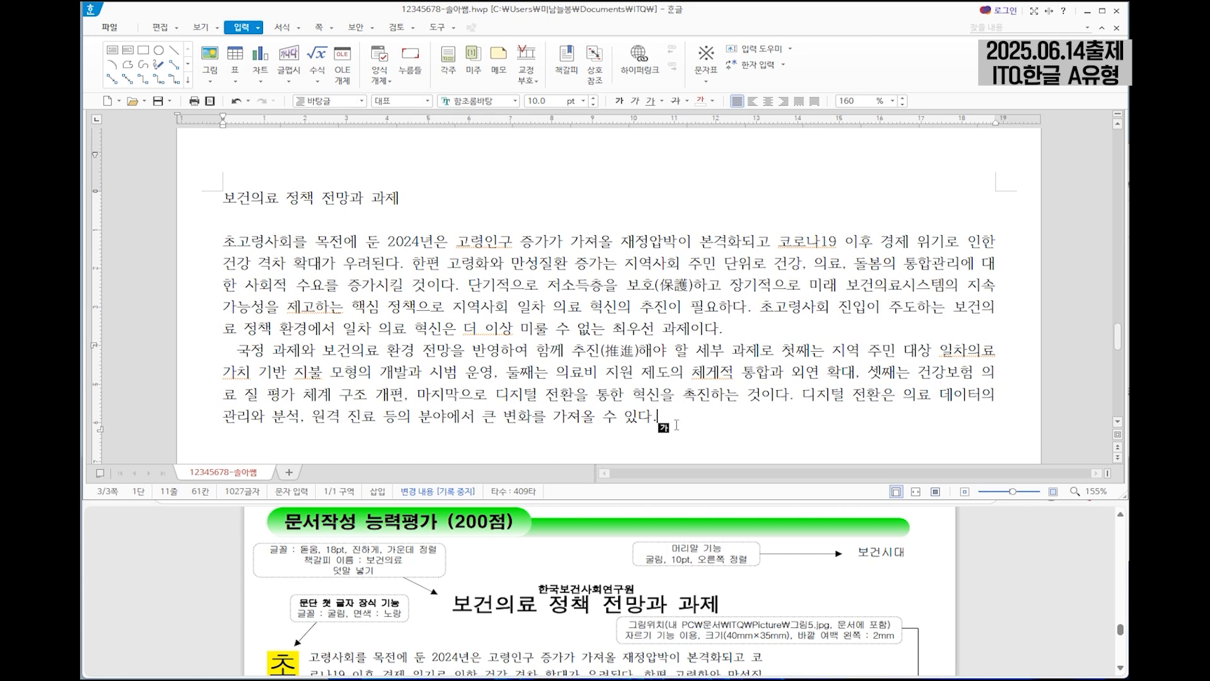
# Create a header for both odd and even pages with no preset style and enter 보건시대 in it.
pyautogui.click(426, 201)
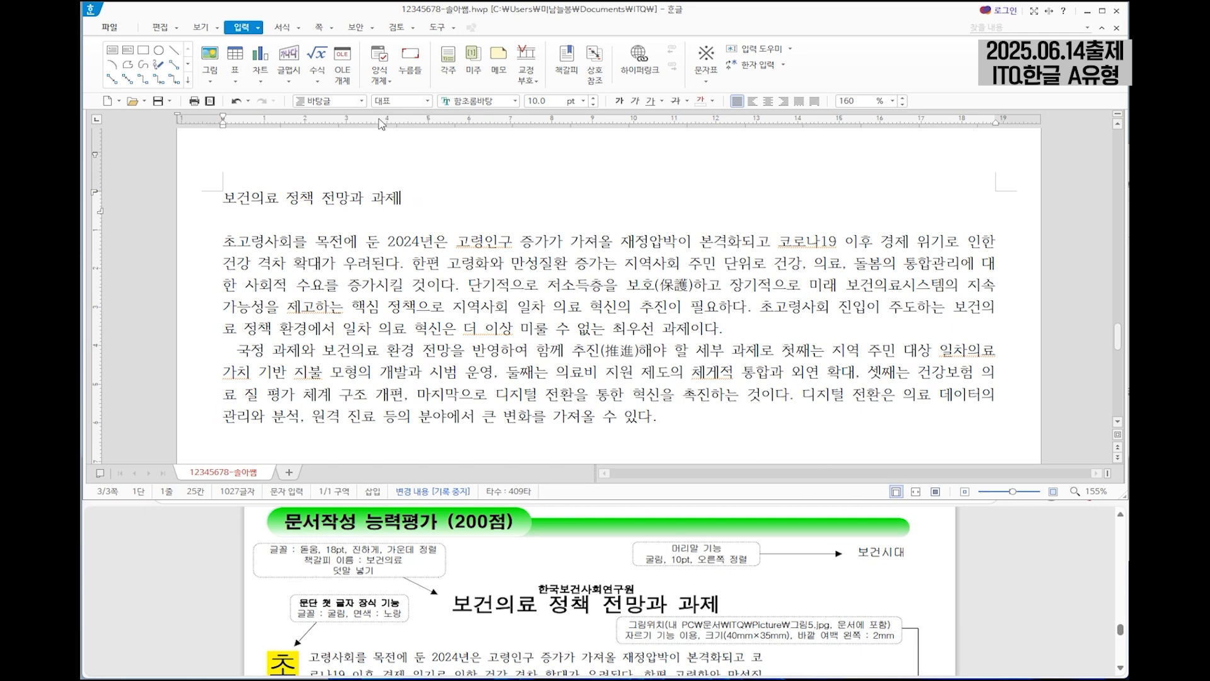
pyautogui.click(320, 28)
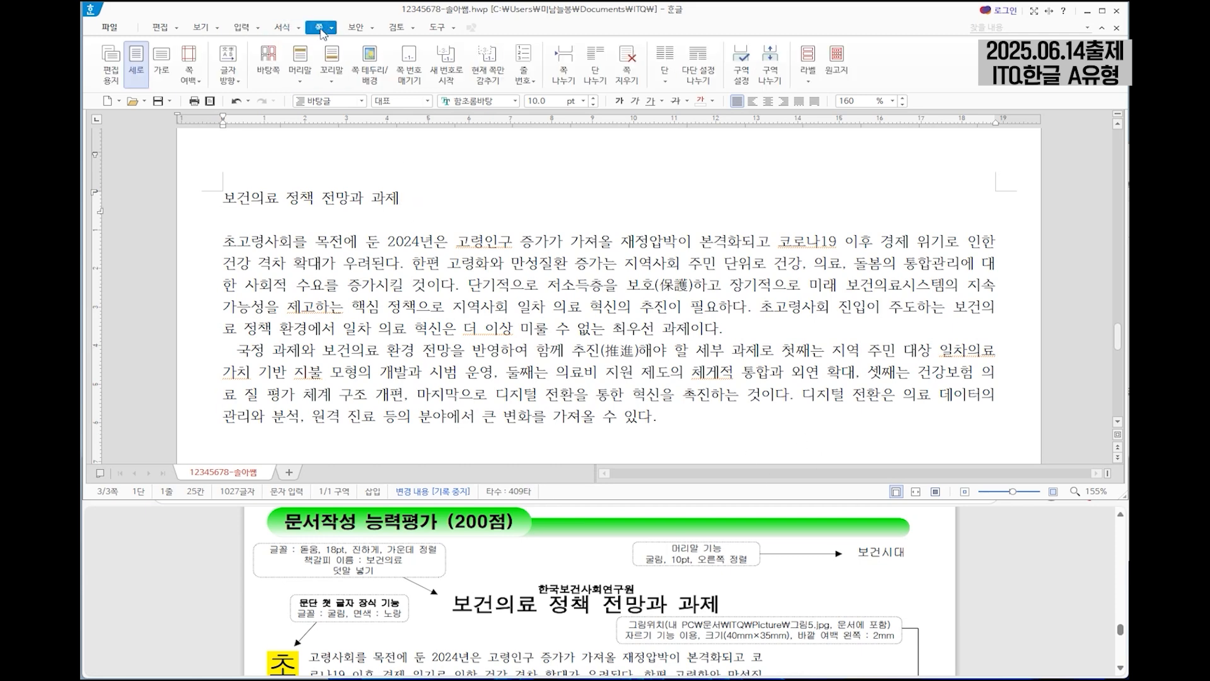
pyautogui.click(305, 82)
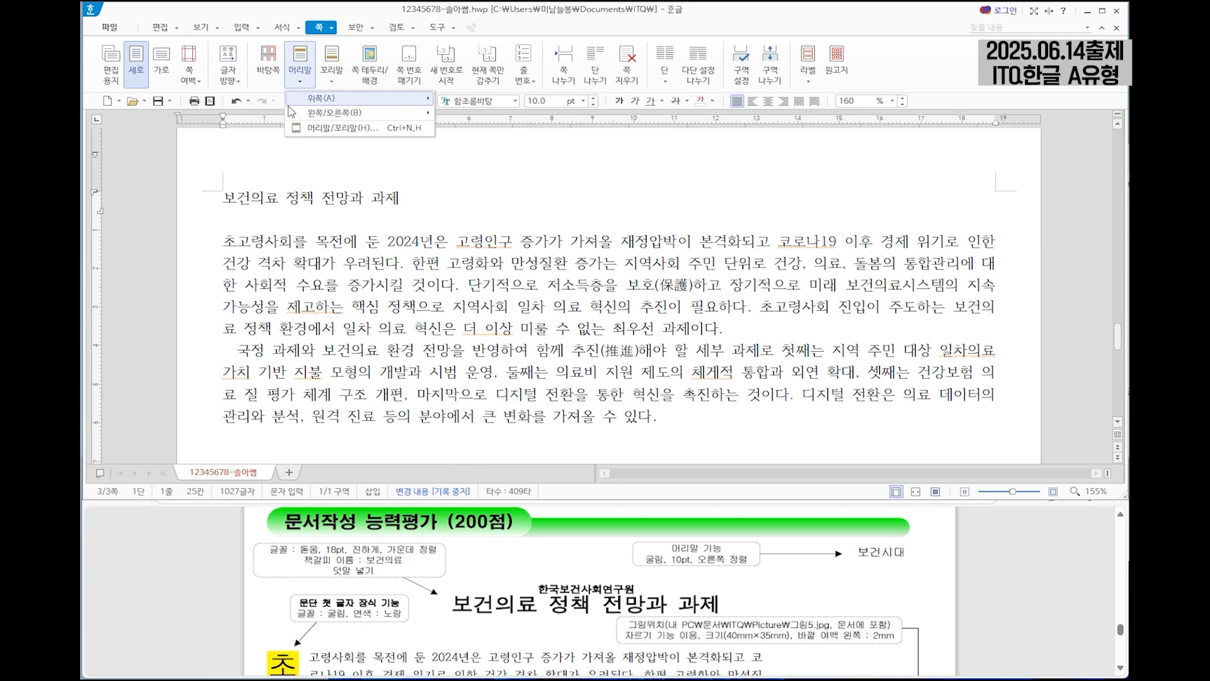
pyautogui.click(334, 128)
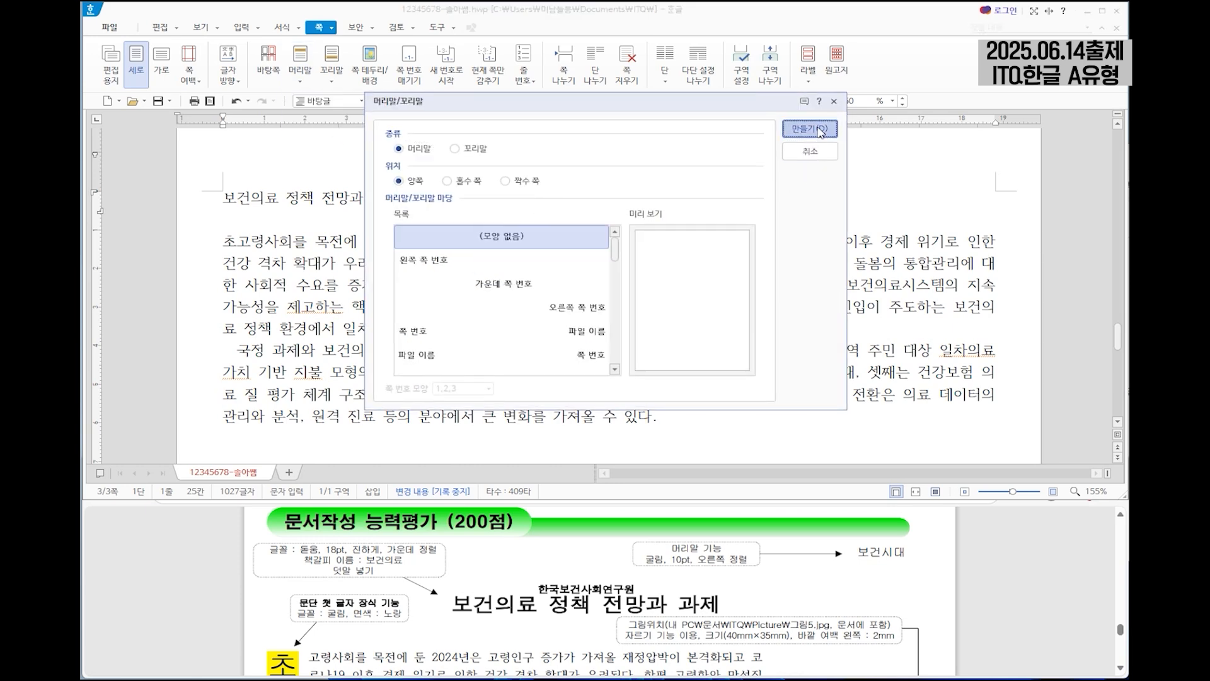
pyautogui.click(808, 129)
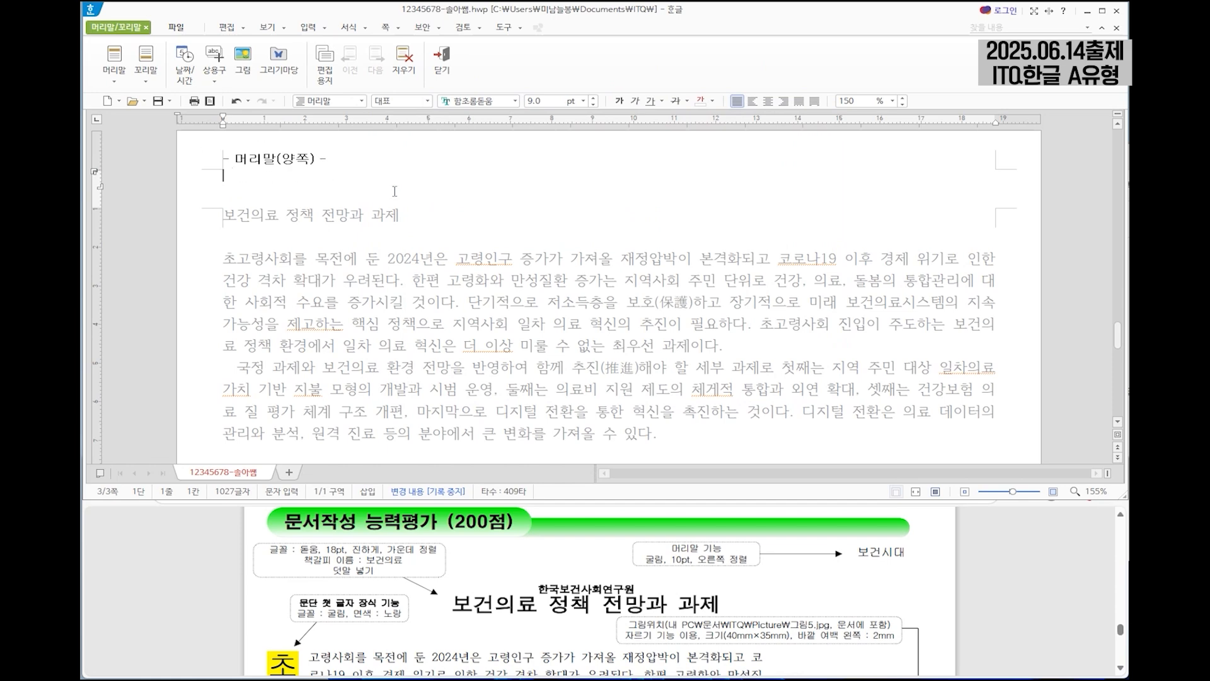
pyautogui.write('보건시대')
# Format the header text 보건시대 in 굴림, 10 pt, right-aligned, and return to the document body.
pyautogui.hotkey('shift', 'Home')
pyautogui.click(489, 103)
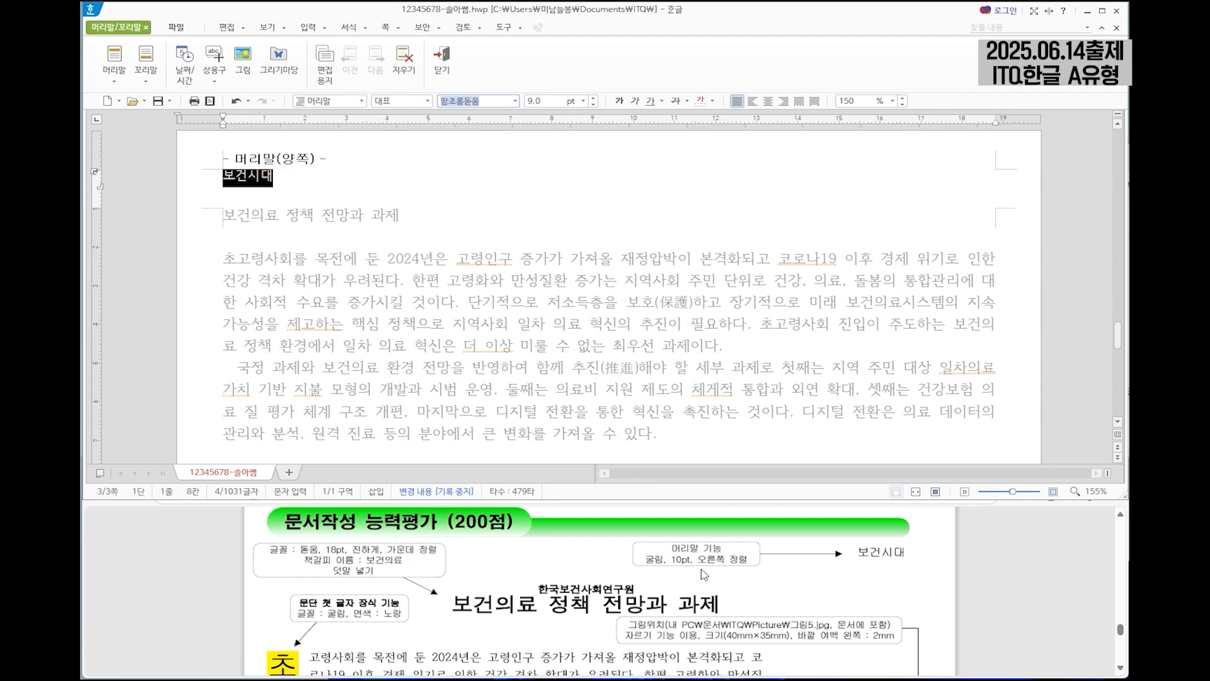
pyautogui.write('굴림')
pyautogui.press('Return')
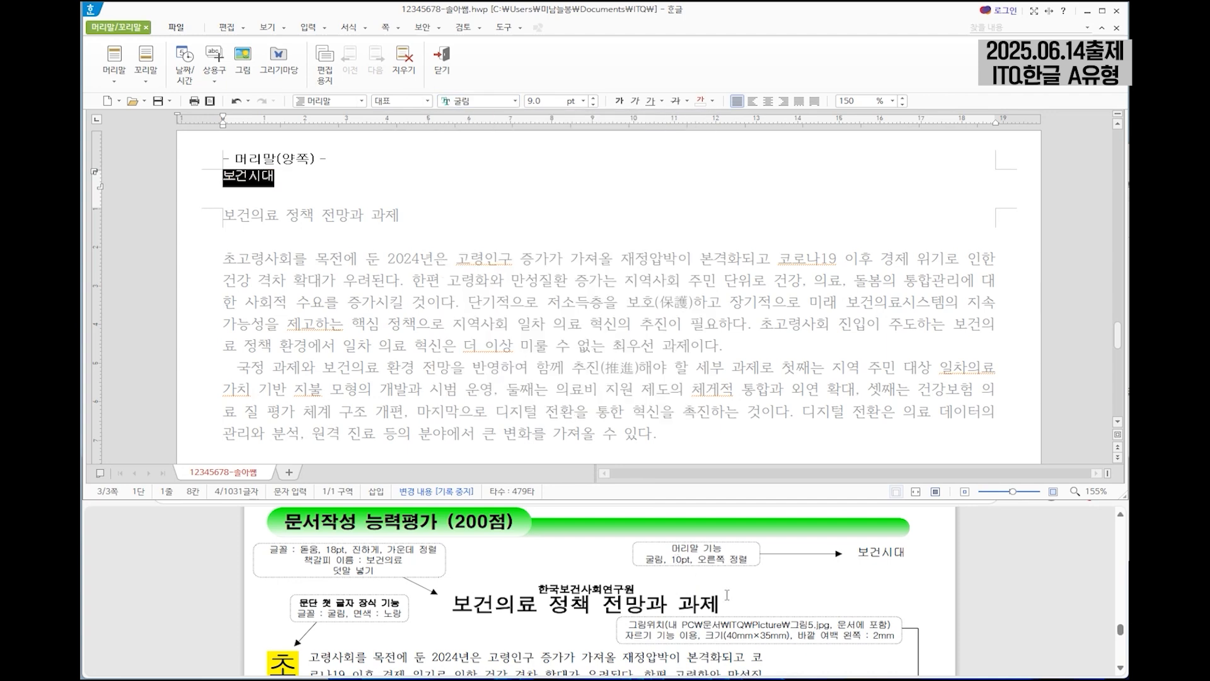
pyautogui.click(544, 98)
pyautogui.write('10')
pyautogui.press('Return')
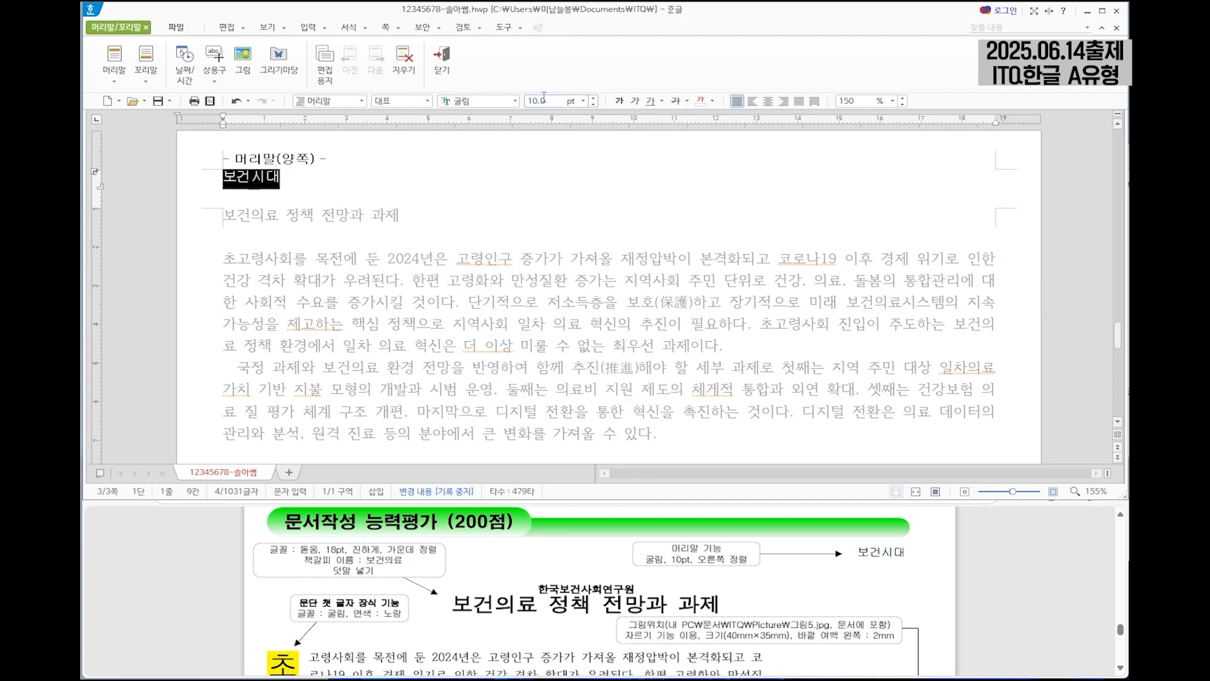
pyautogui.click(783, 100)
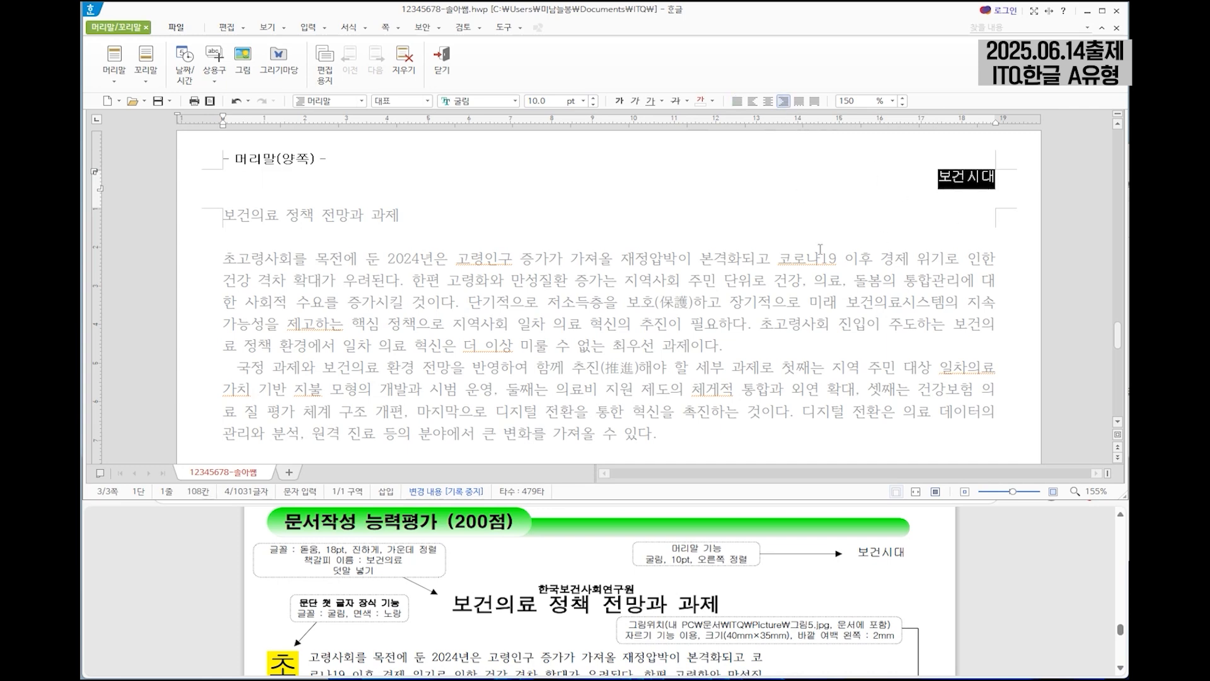
pyautogui.click(757, 184)
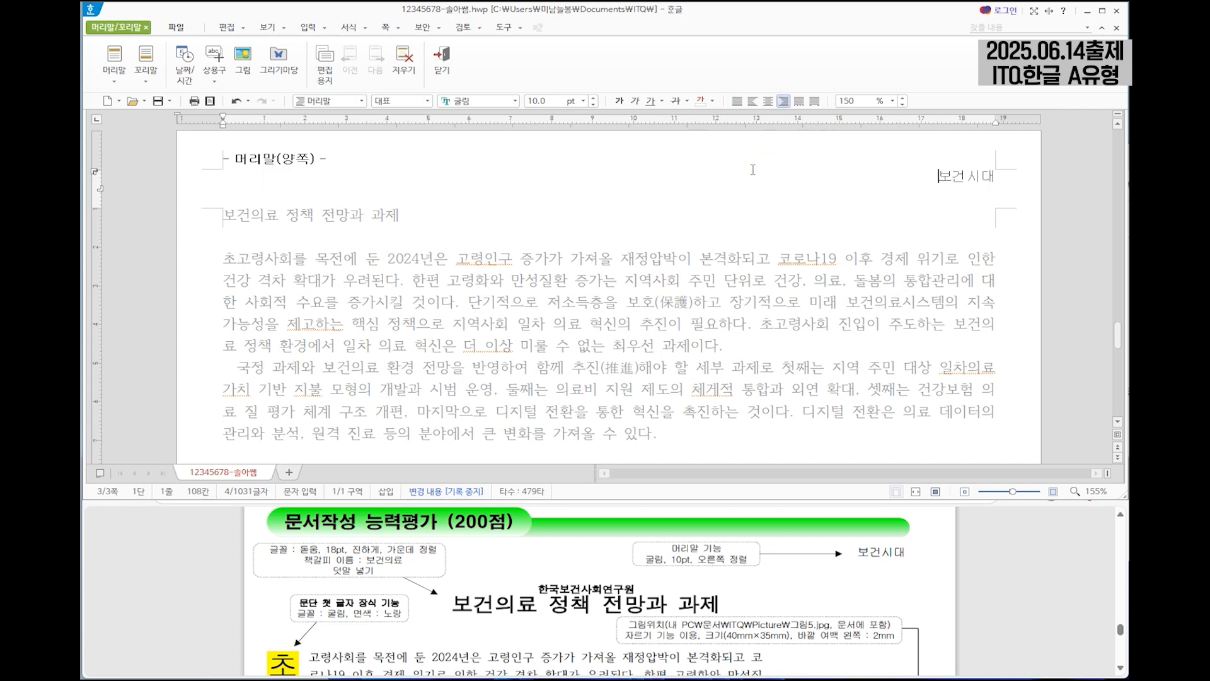
pyautogui.click(444, 63)
# Format the title 보건의료 정책 전망과 과제 in 돋움, 18 pt, bold and centred.
pyautogui.moveTo(223, 215); pyautogui.dragTo(419, 224)
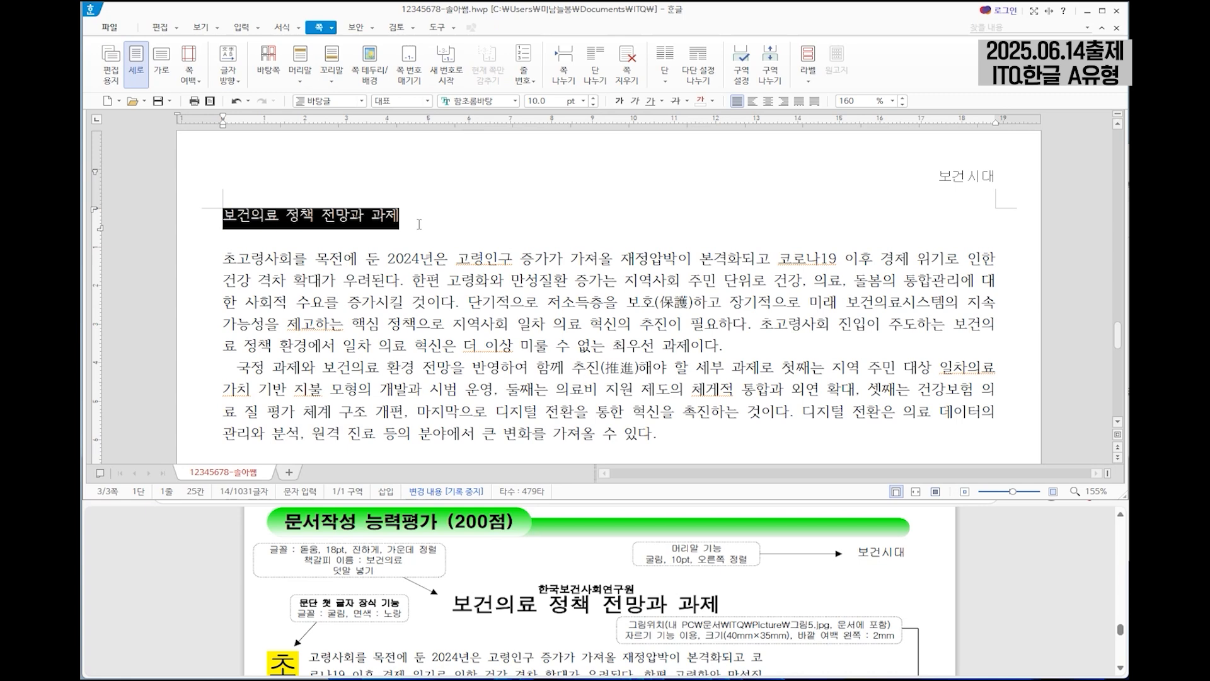
pyautogui.scroll(-1, 521, 586)
pyautogui.scroll(1, 536, 584)
pyautogui.click(477, 100)
pyautogui.write('돋움')
pyautogui.press('Return')
pyautogui.click(539, 101)
pyautogui.write('18')
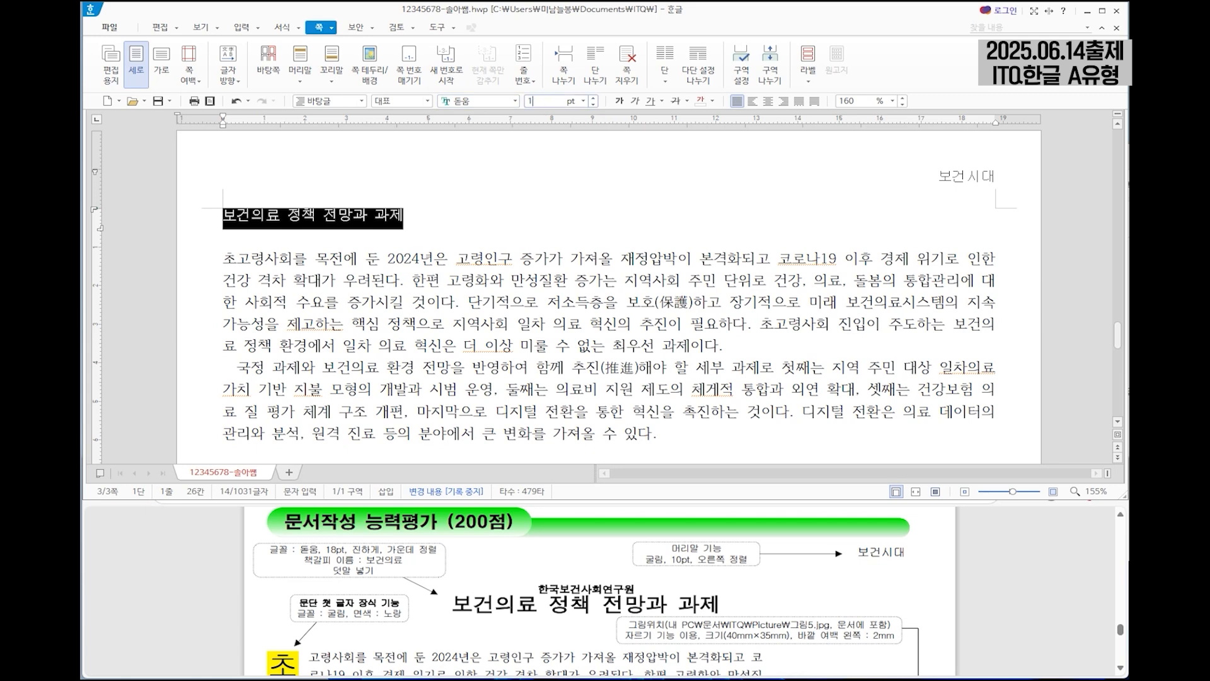
pyautogui.press('Return')
pyautogui.click(619, 101)
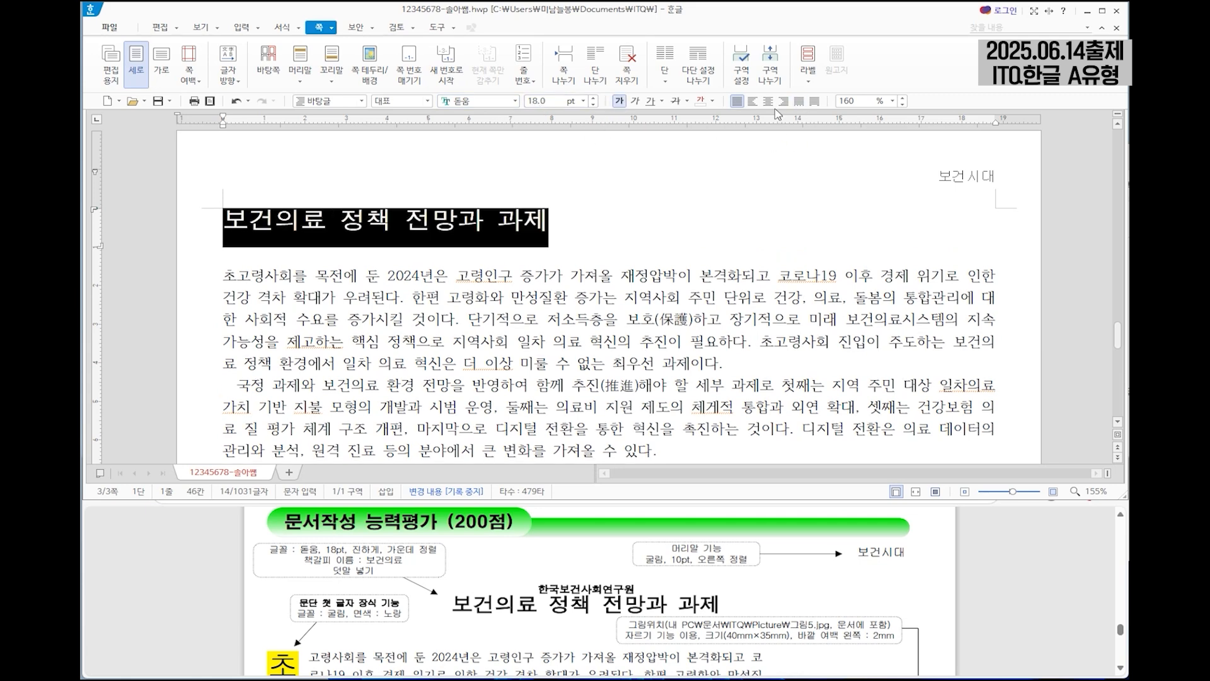
pyautogui.click(767, 101)
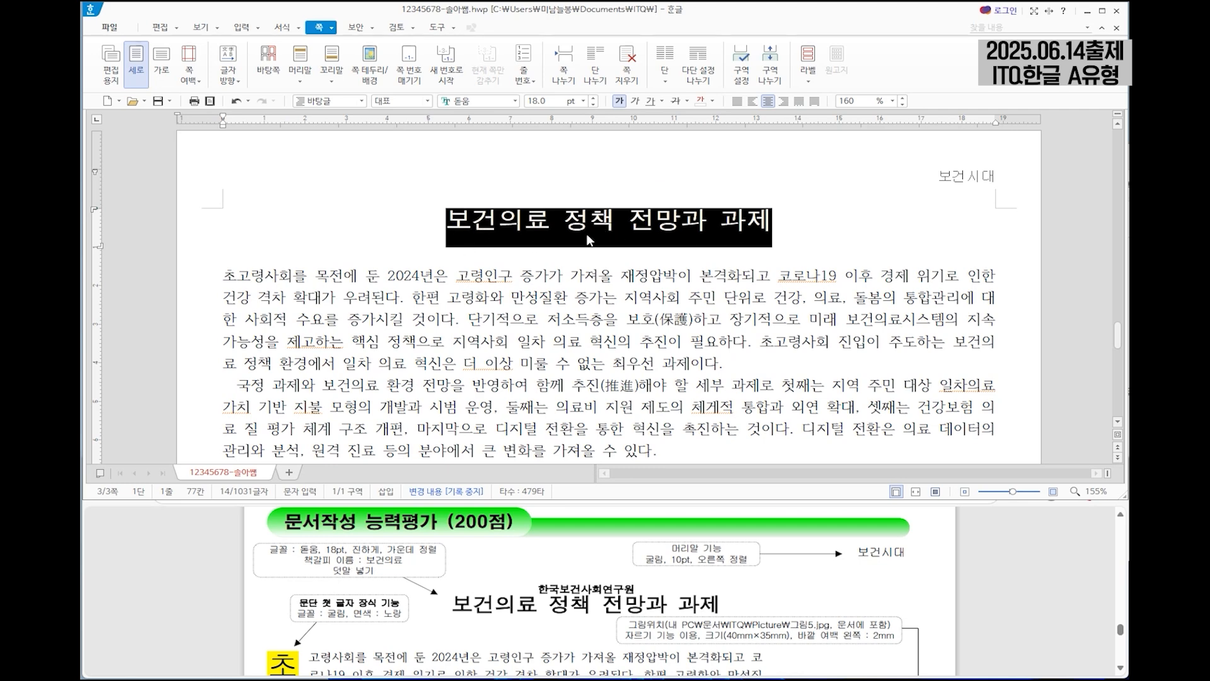
# Insert a bookmark named 보건의료 in front of the title on page 3.
pyautogui.click(443, 223)
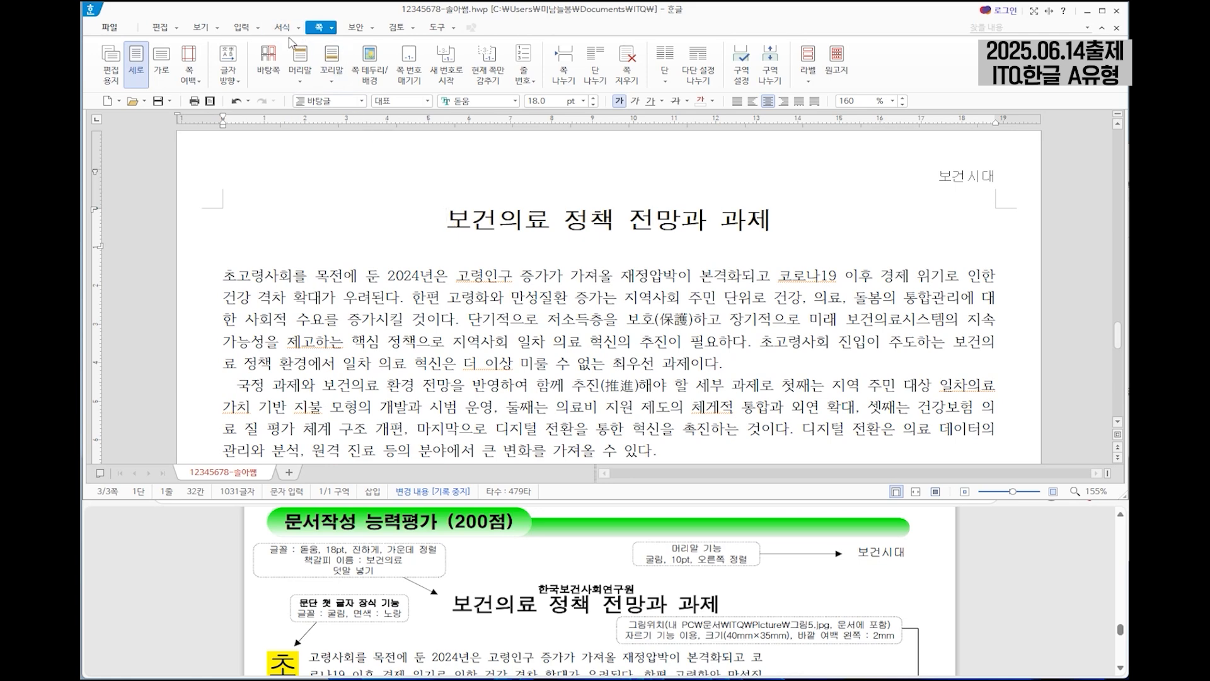
pyautogui.click(243, 28)
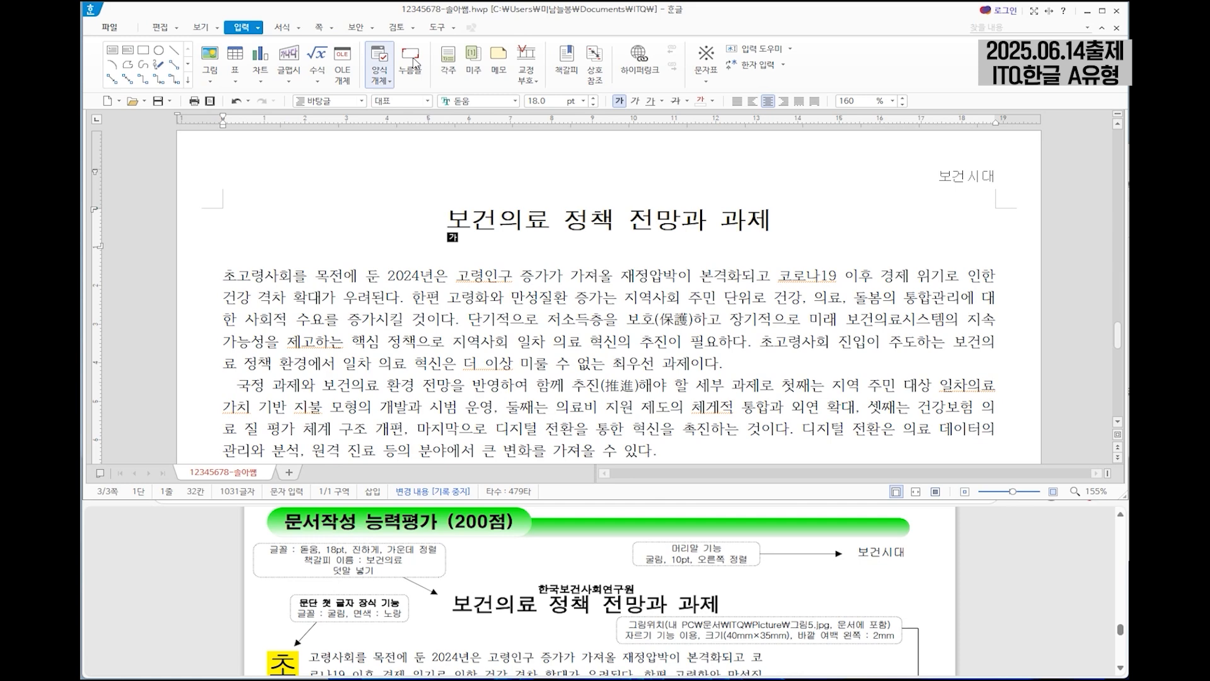
pyautogui.click(577, 74)
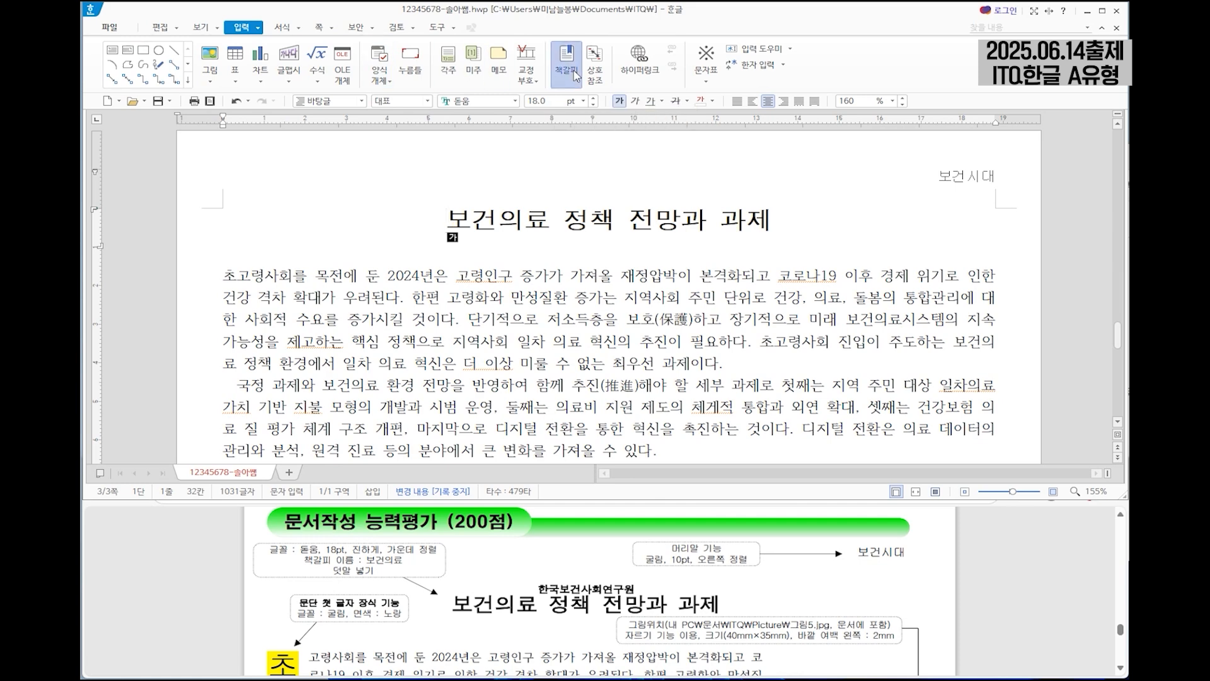
pyautogui.write('ㅂ')
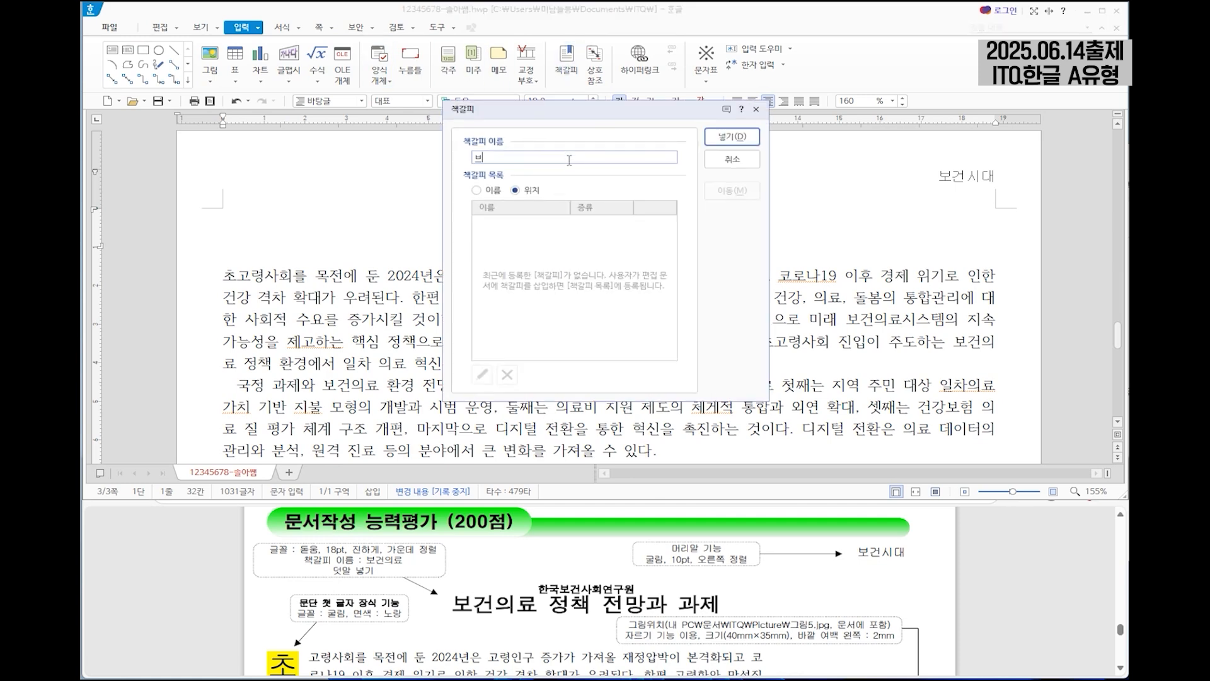
pyautogui.write('건의료')
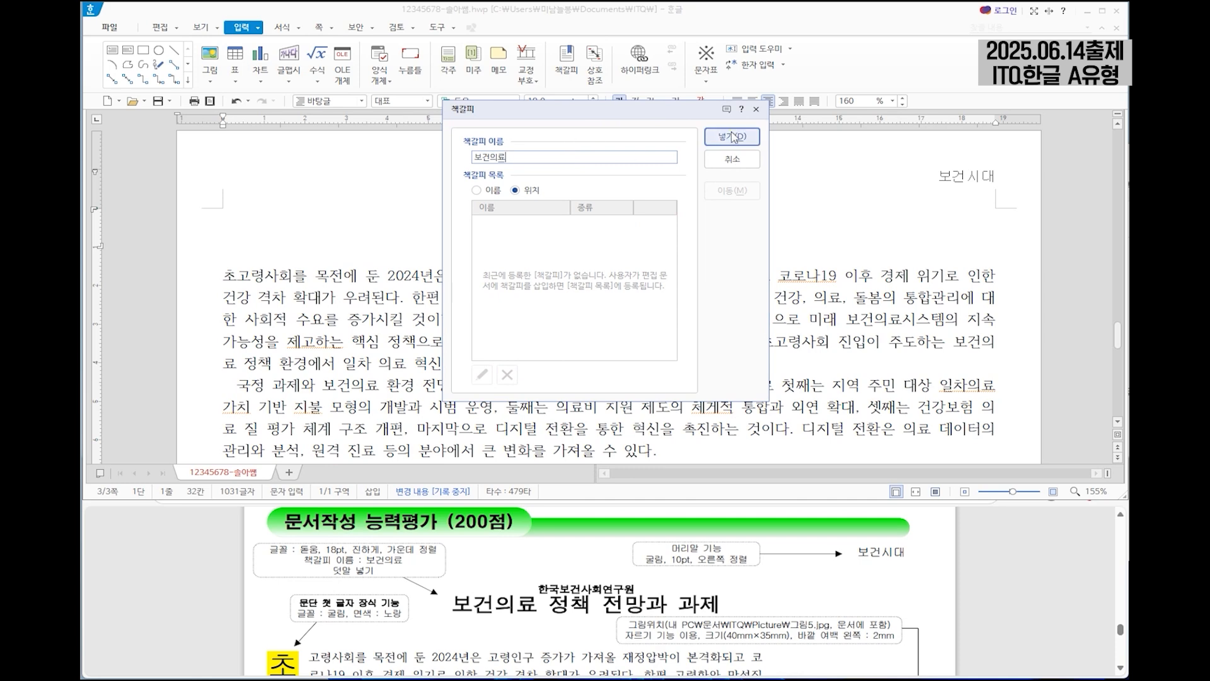
pyautogui.click(731, 137)
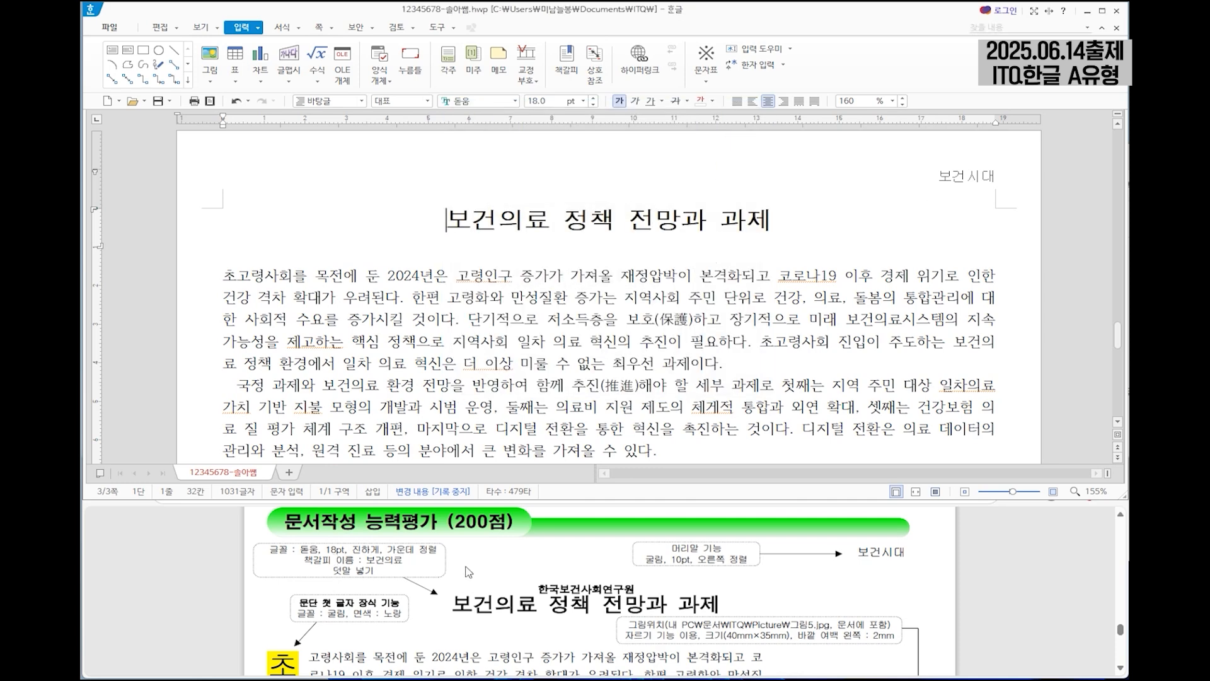
# Add a hyperlink from the Hankook Corporation logo picture on page 2 to the 보건의료 bookmark in the current document.
pyautogui.scroll(3, 853, 295)
pyautogui.scroll(5, 852, 295)
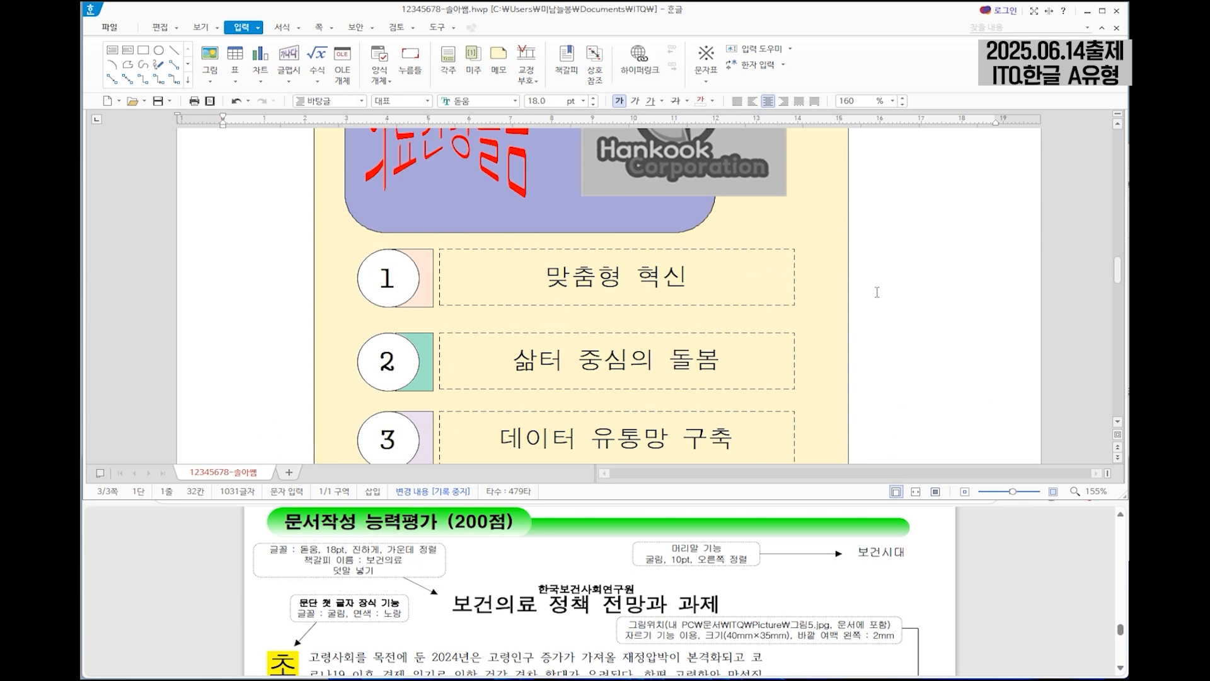
pyautogui.click(701, 195)
pyautogui.scroll(1, 749, 243)
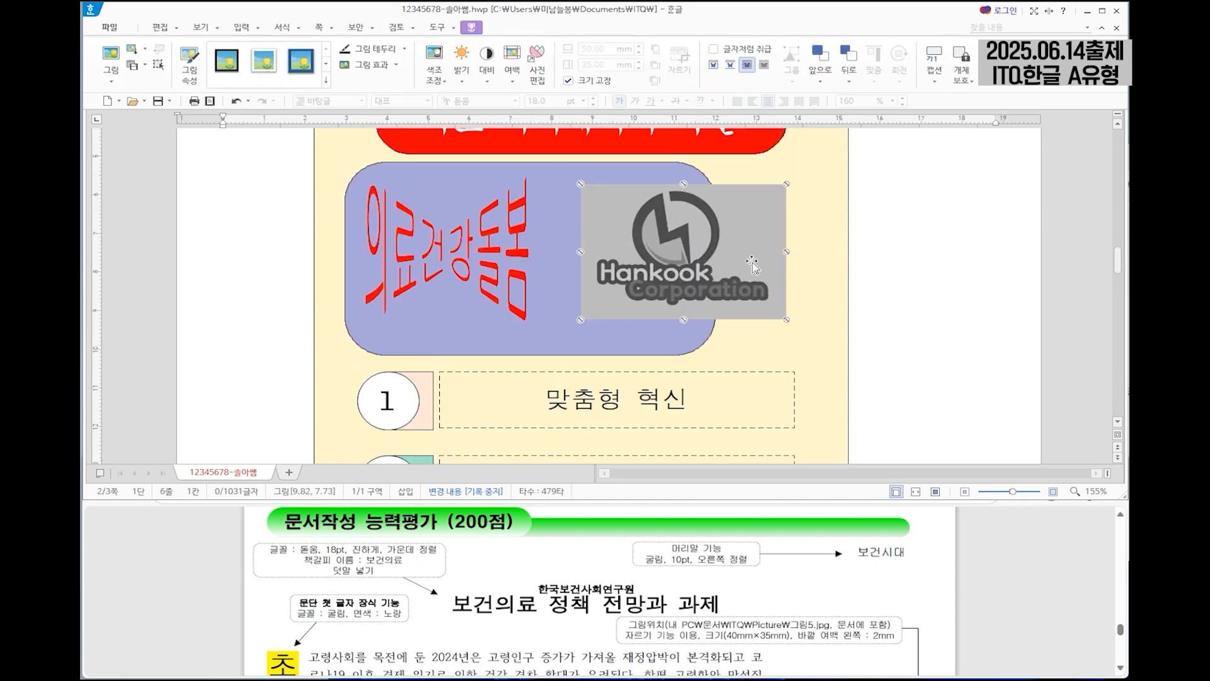
pyautogui.rightClick(715, 234)
pyautogui.click(784, 406)
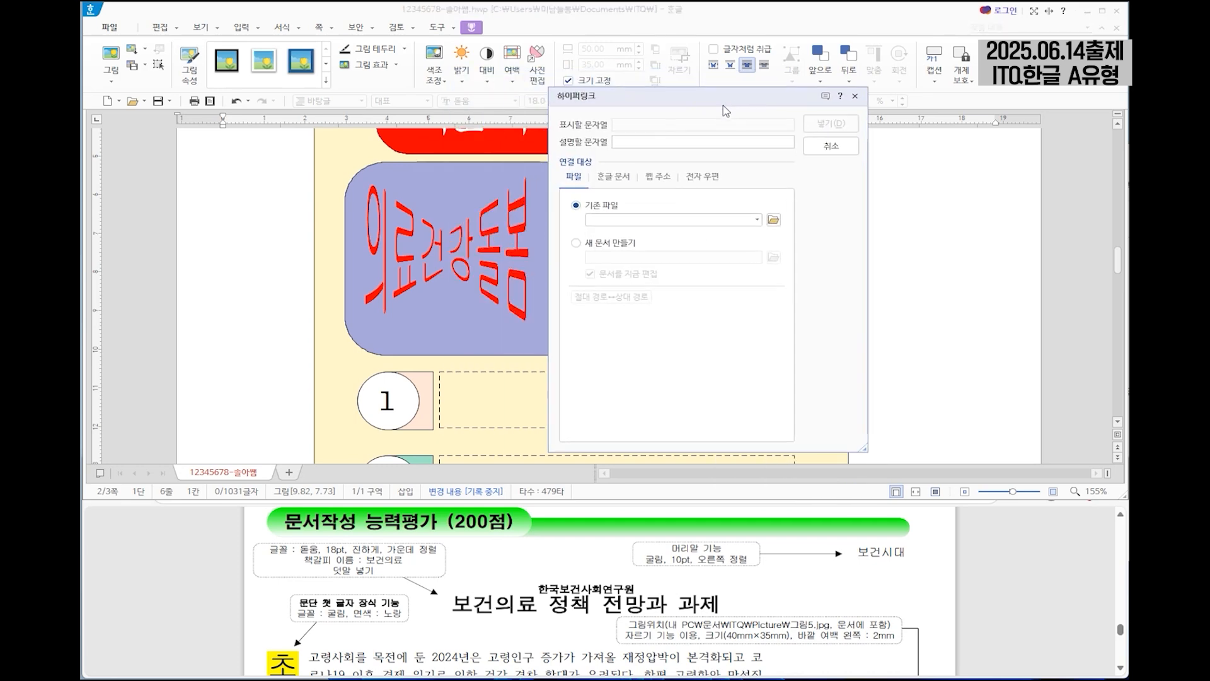
pyautogui.click(612, 183)
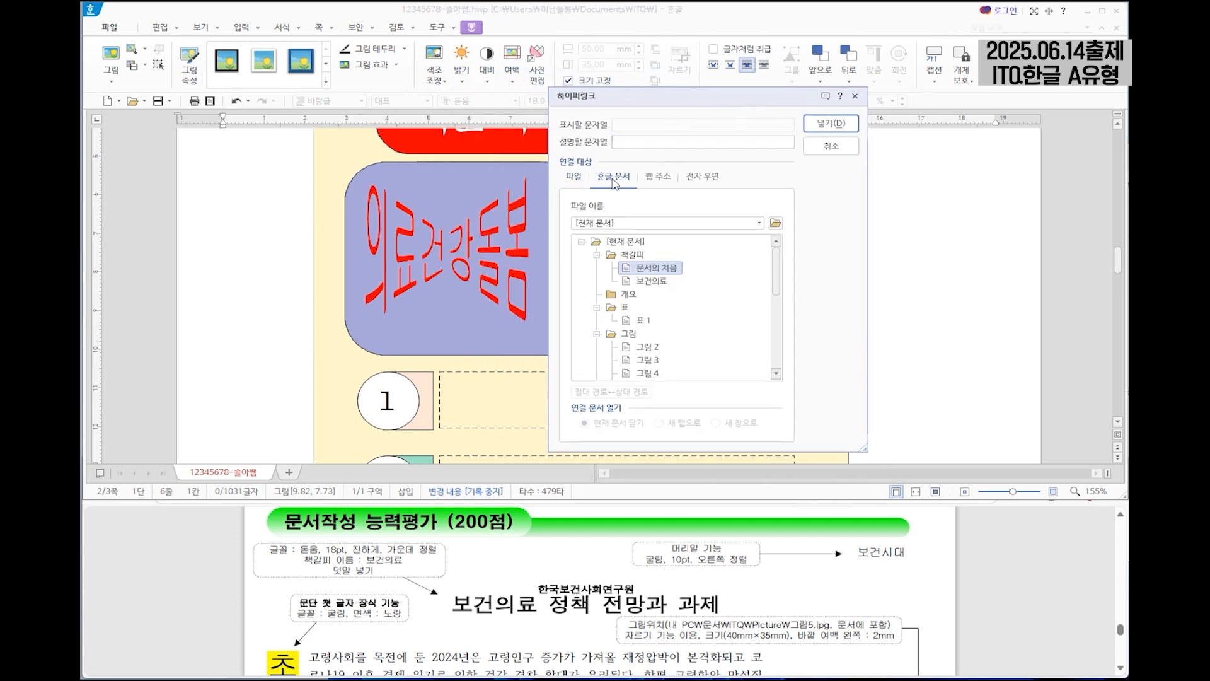
pyautogui.click(650, 282)
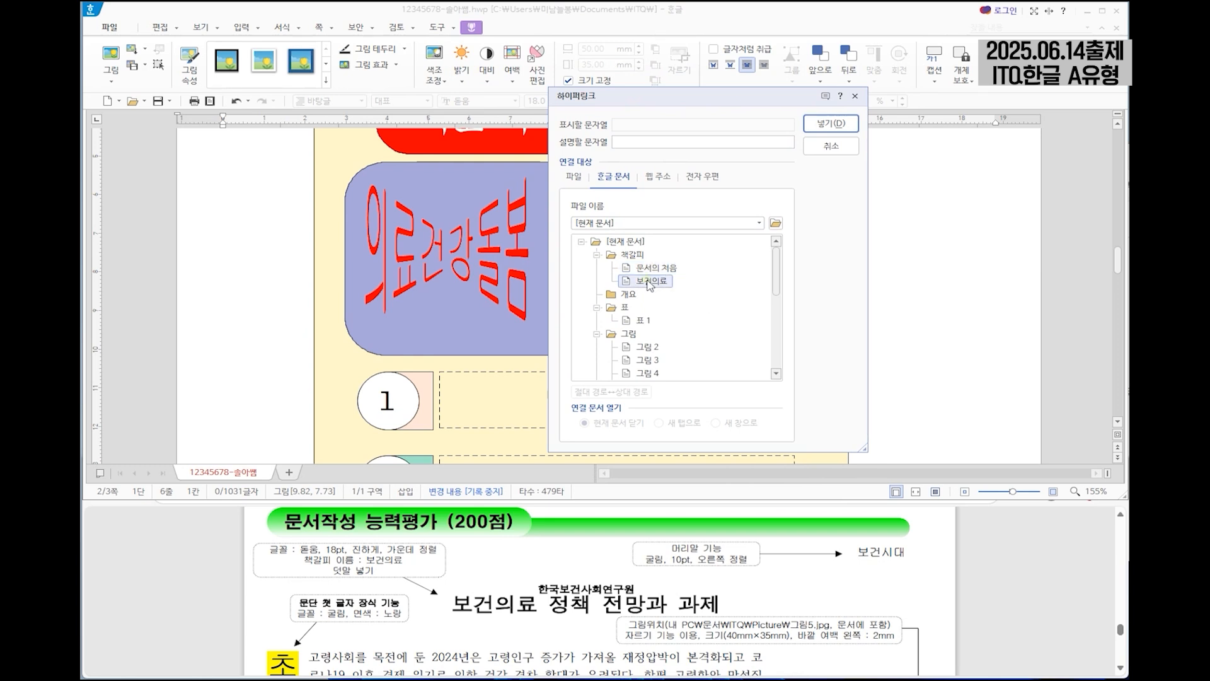
pyautogui.click(829, 124)
# Add the ruby text (덧말) 한국보건사회연구원 above the page 3 title 보건의료 정책 전망과 과제.
pyautogui.scroll(-10, 628, 275)
pyautogui.scroll(-6, 628, 275)
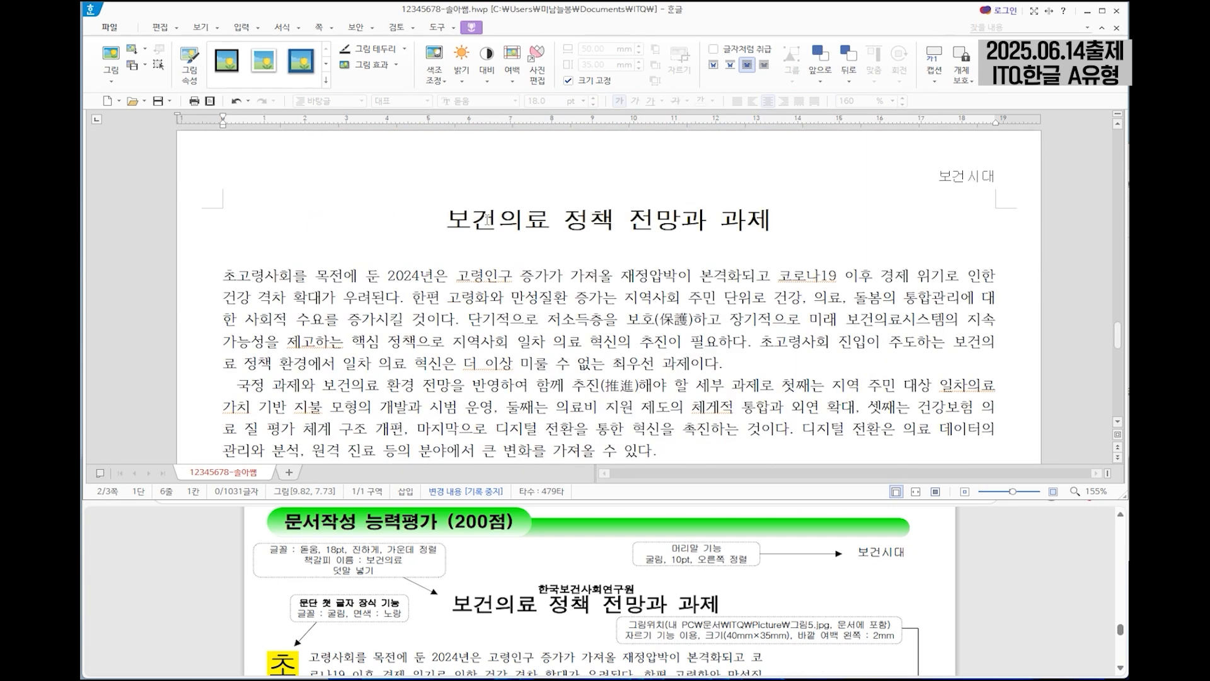
pyautogui.click(446, 219)
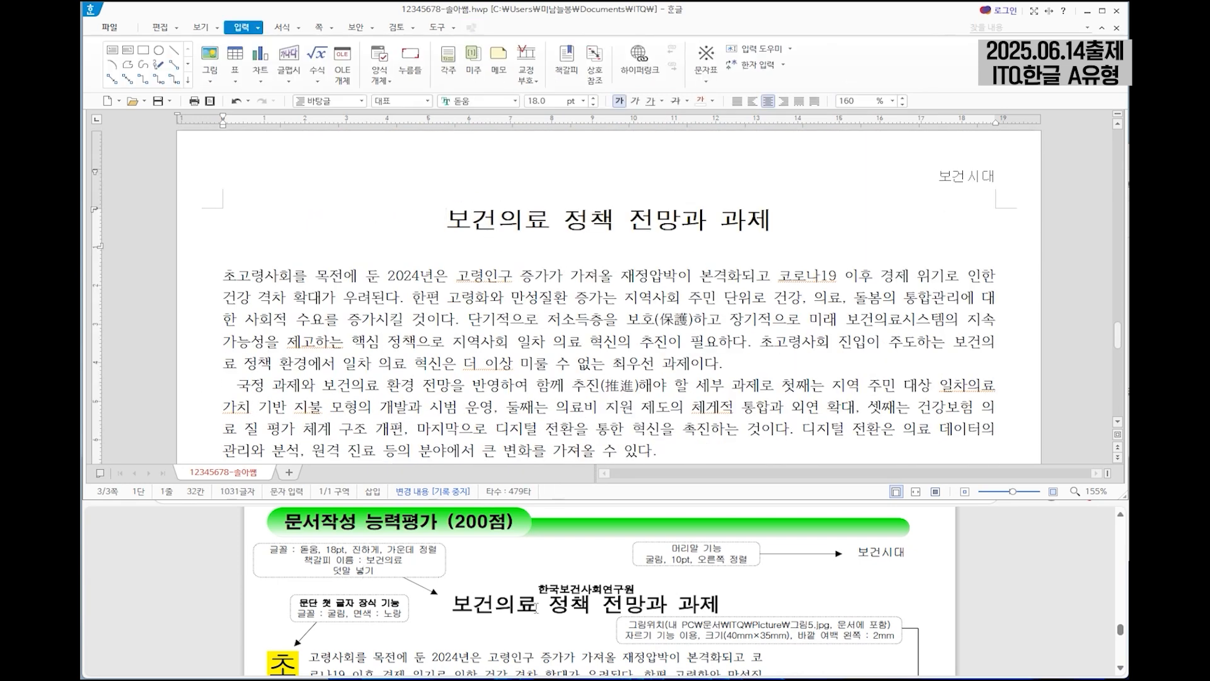
pyautogui.moveTo(446, 219); pyautogui.dragTo(770, 218)
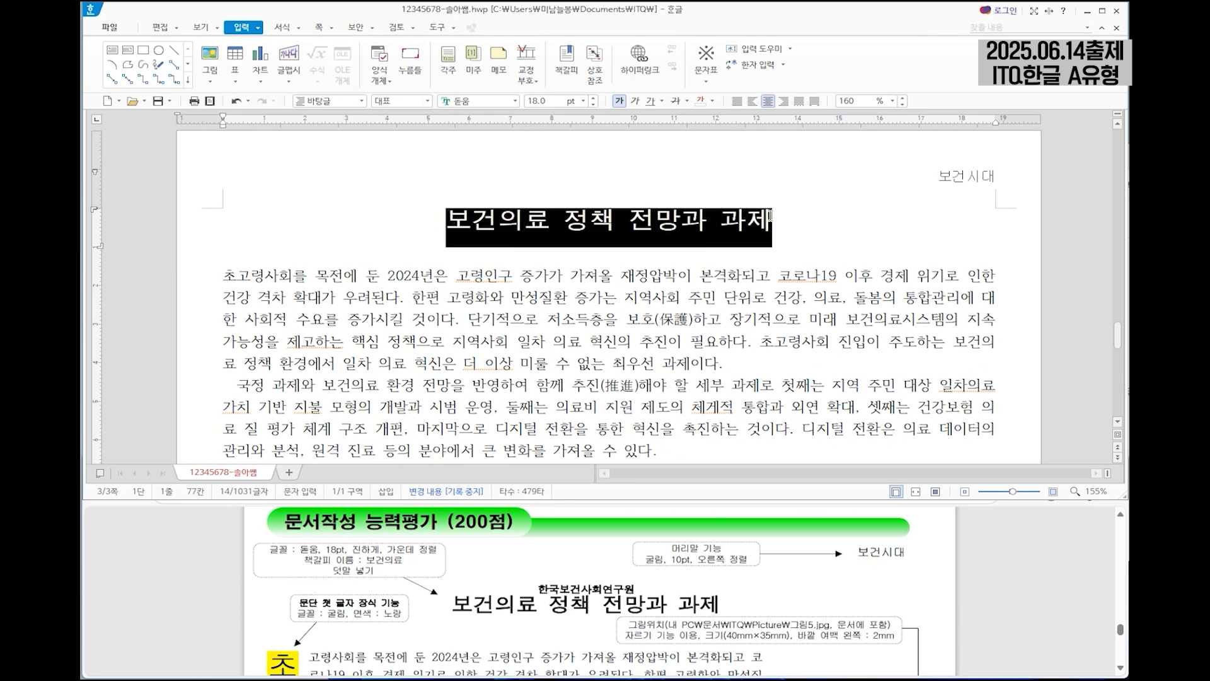
pyautogui.click(261, 28)
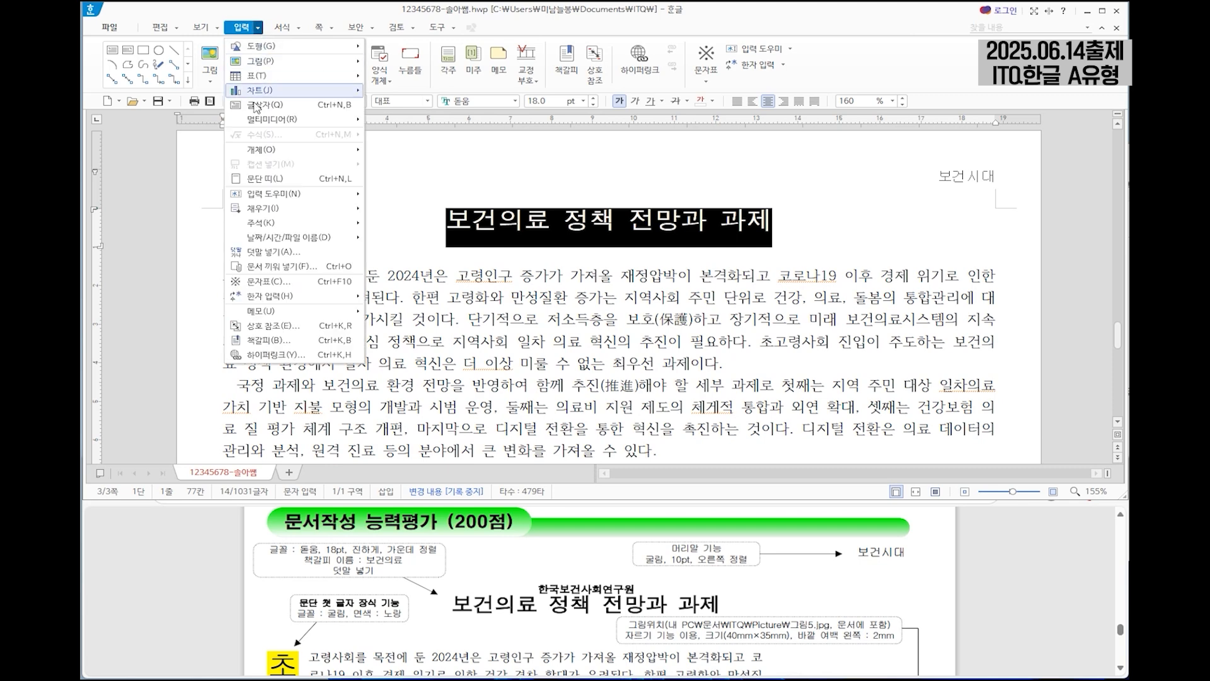
pyautogui.click(281, 252)
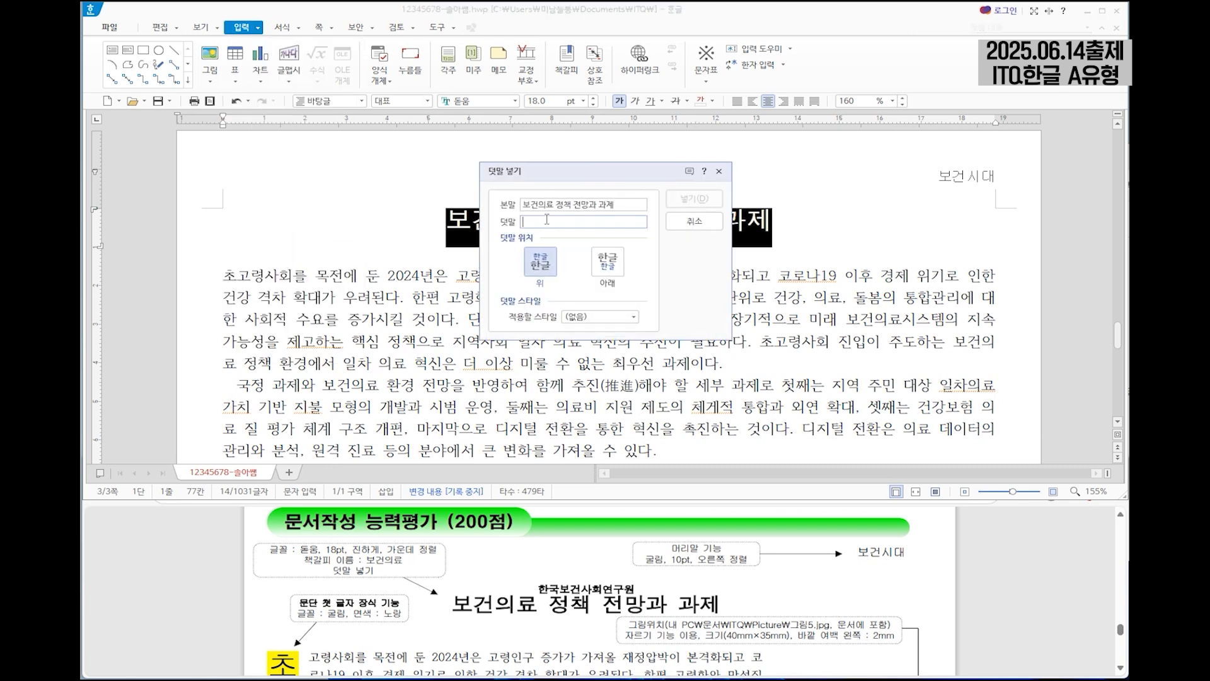
pyautogui.write('한국보건사회연ㄱ')
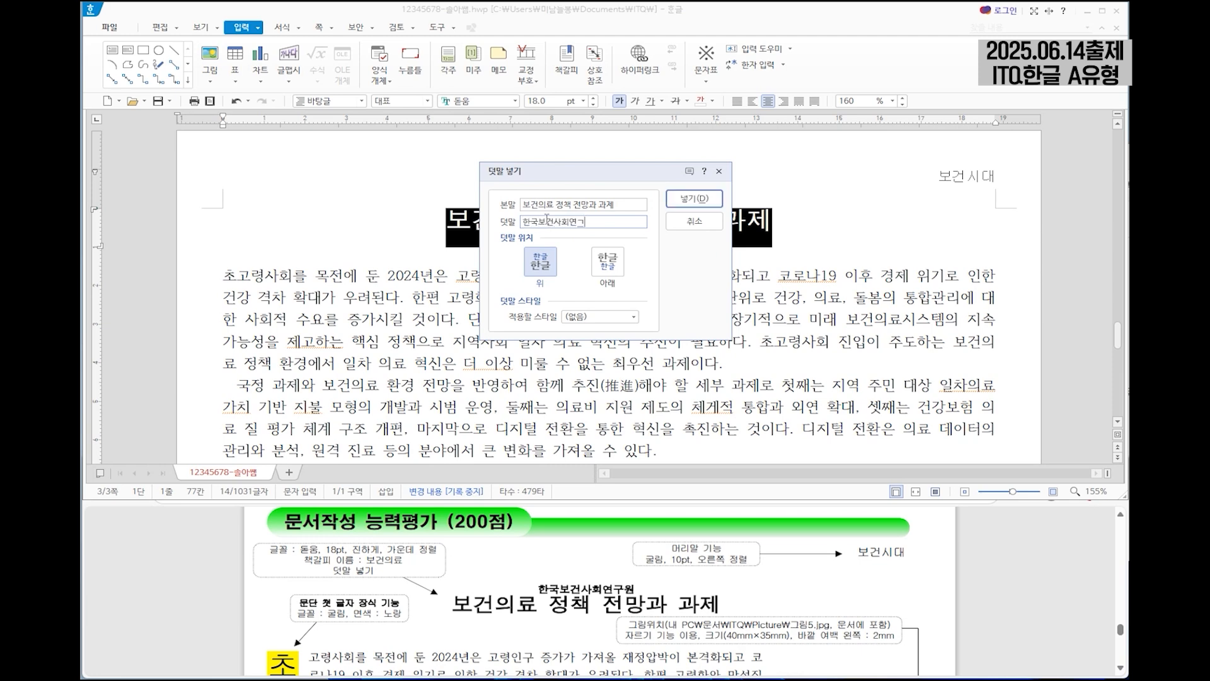
pyautogui.write('구원')
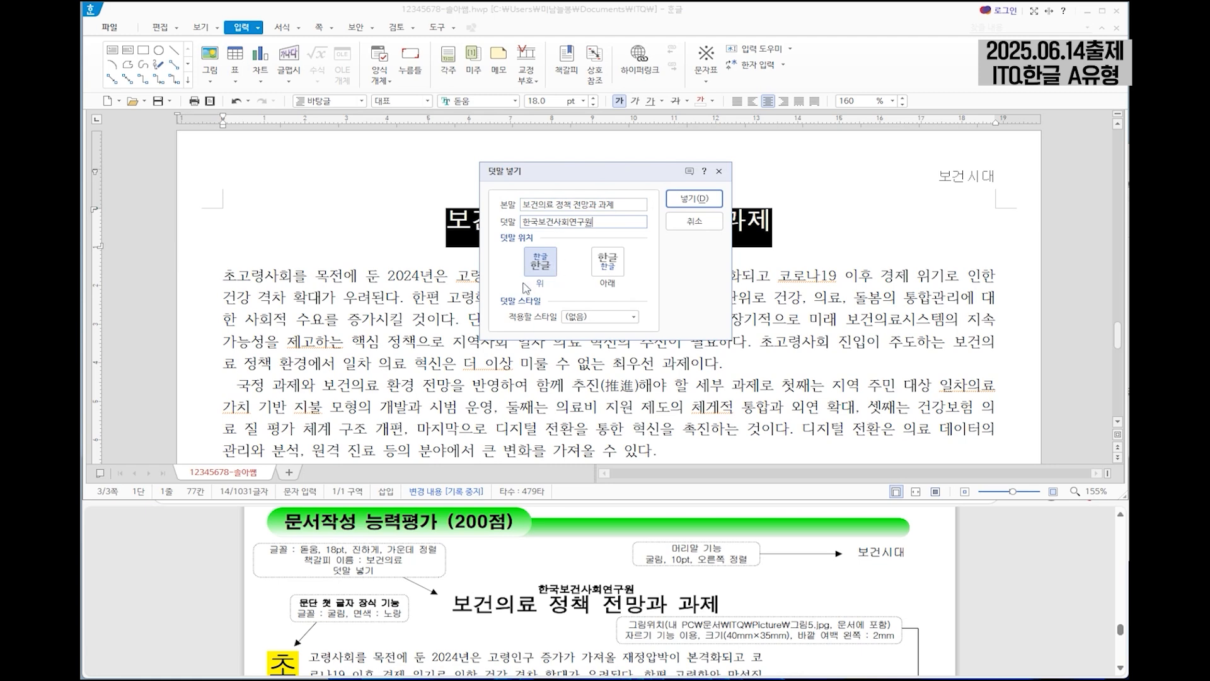
pyautogui.click(704, 201)
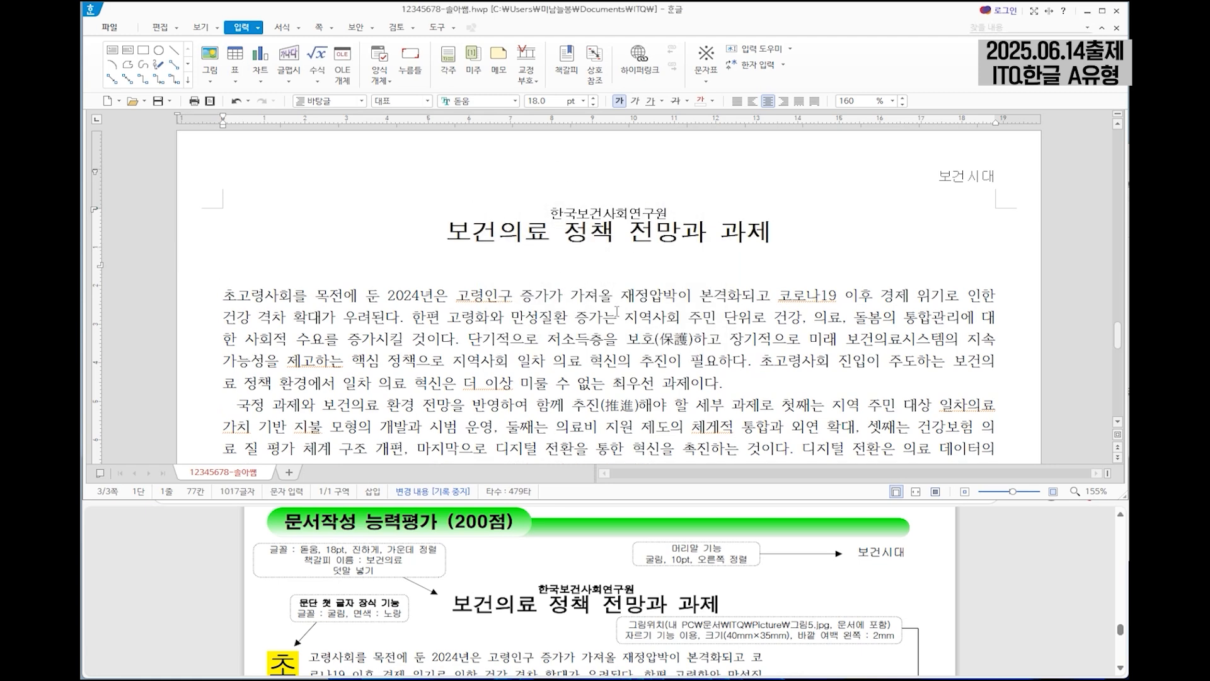
# Examine the first-letter decoration instructions in the exam sheet and the extent of the two body paragraphs on page 3.
pyautogui.scroll(-1, 426, 624)
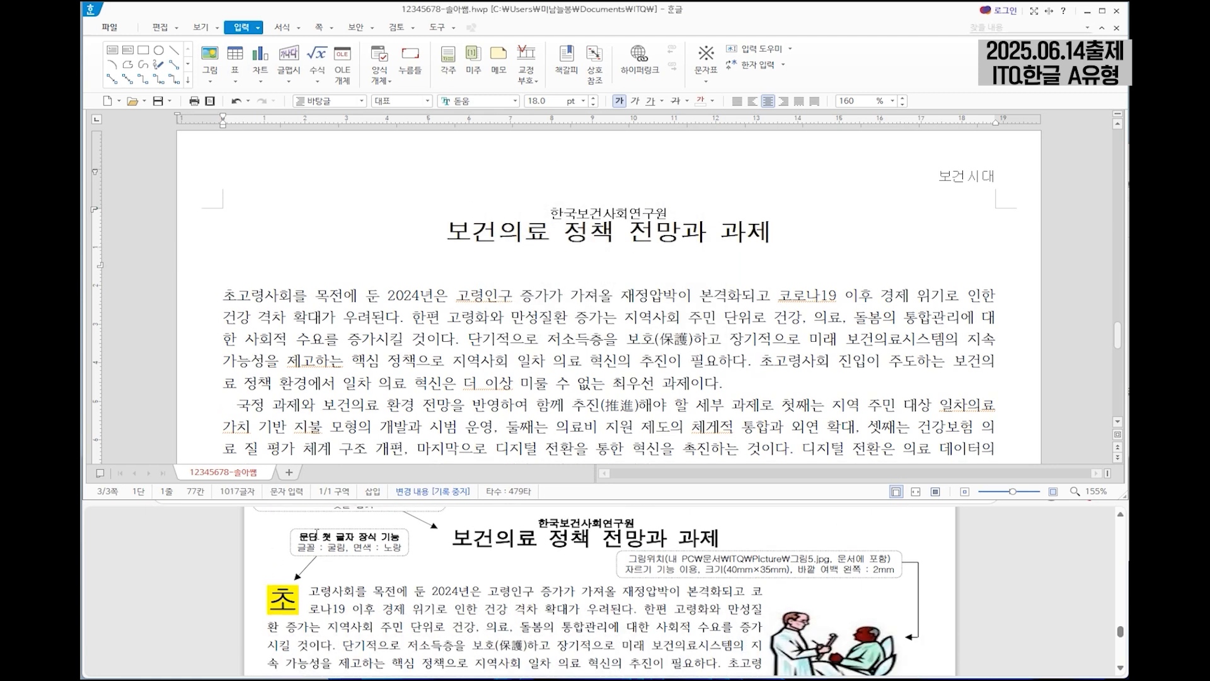
pyautogui.click(278, 295)
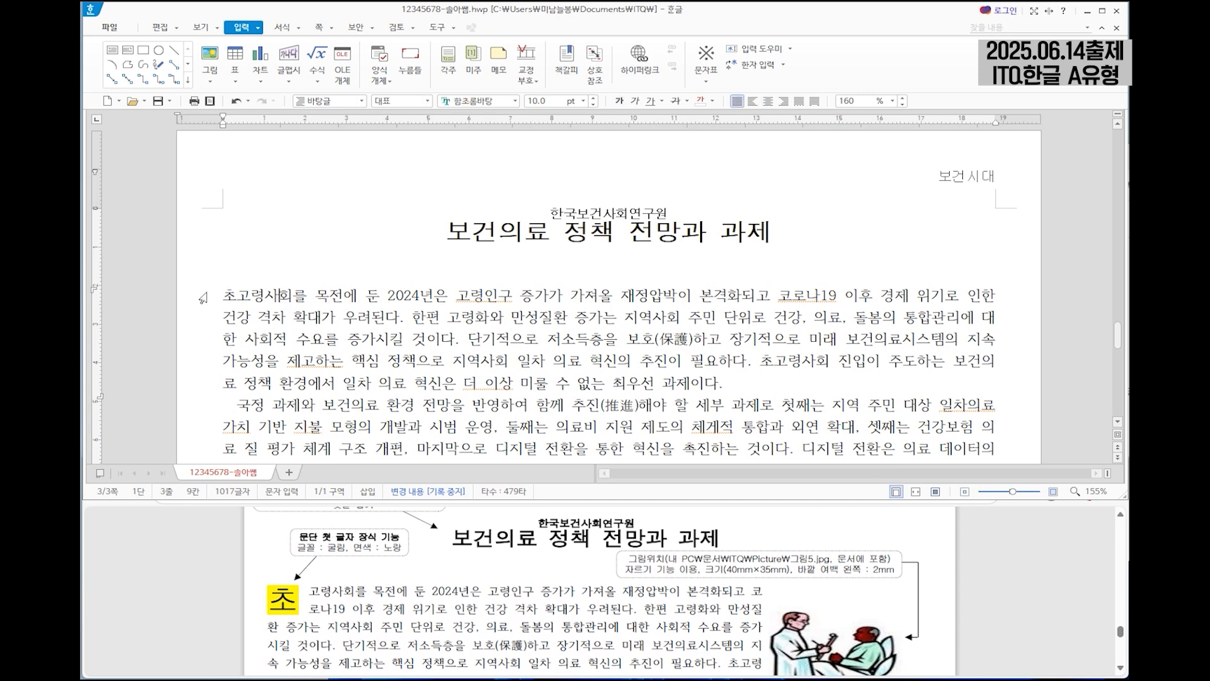
pyautogui.moveTo(225, 295); pyautogui.dragTo(737, 383)
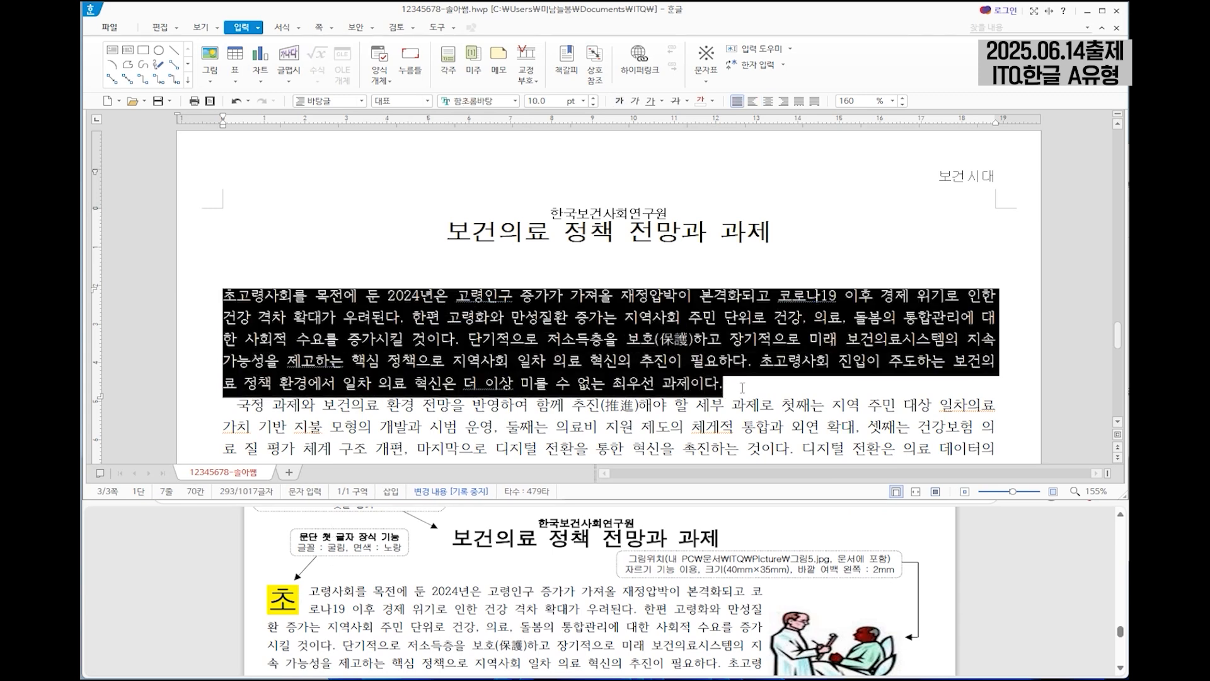
pyautogui.scroll(-1, 712, 375)
pyautogui.click(727, 323)
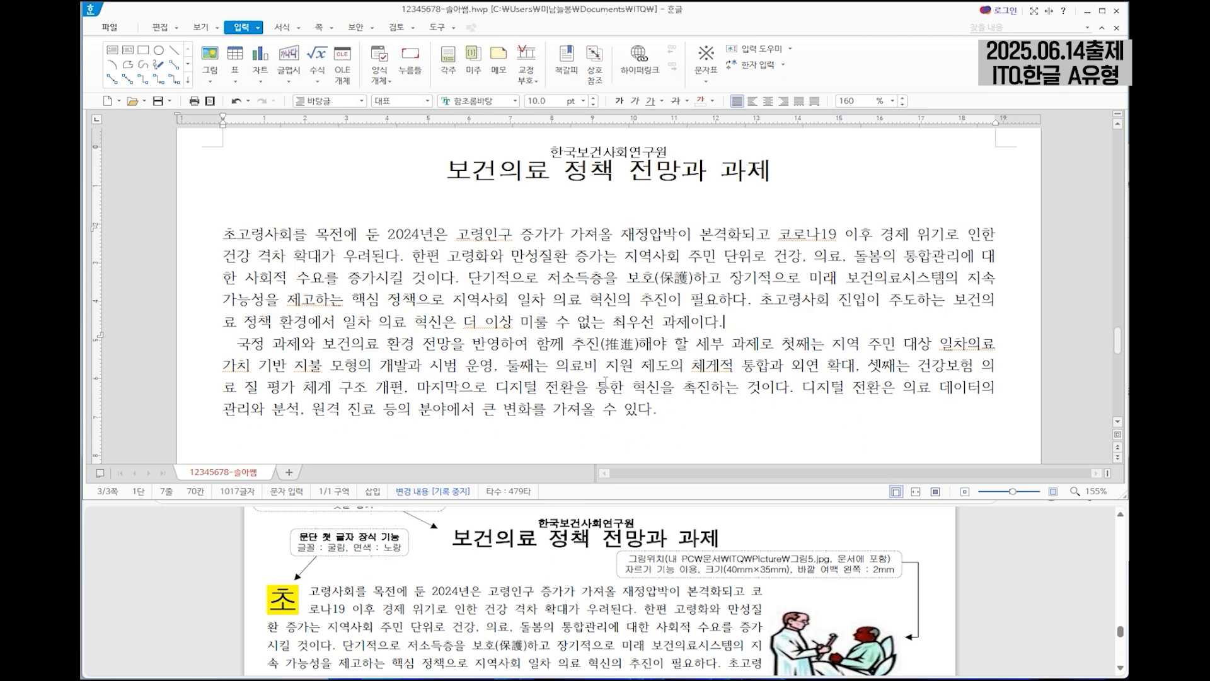
pyautogui.moveTo(221, 341); pyautogui.dragTo(688, 407)
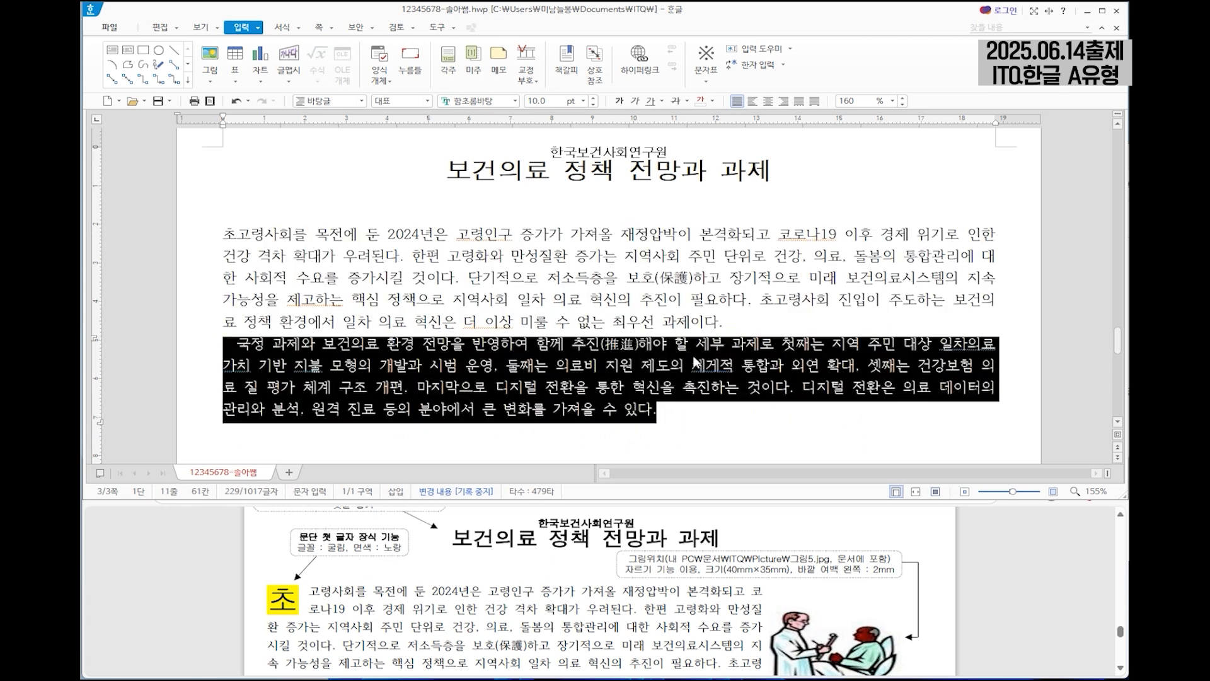
pyautogui.click(733, 317)
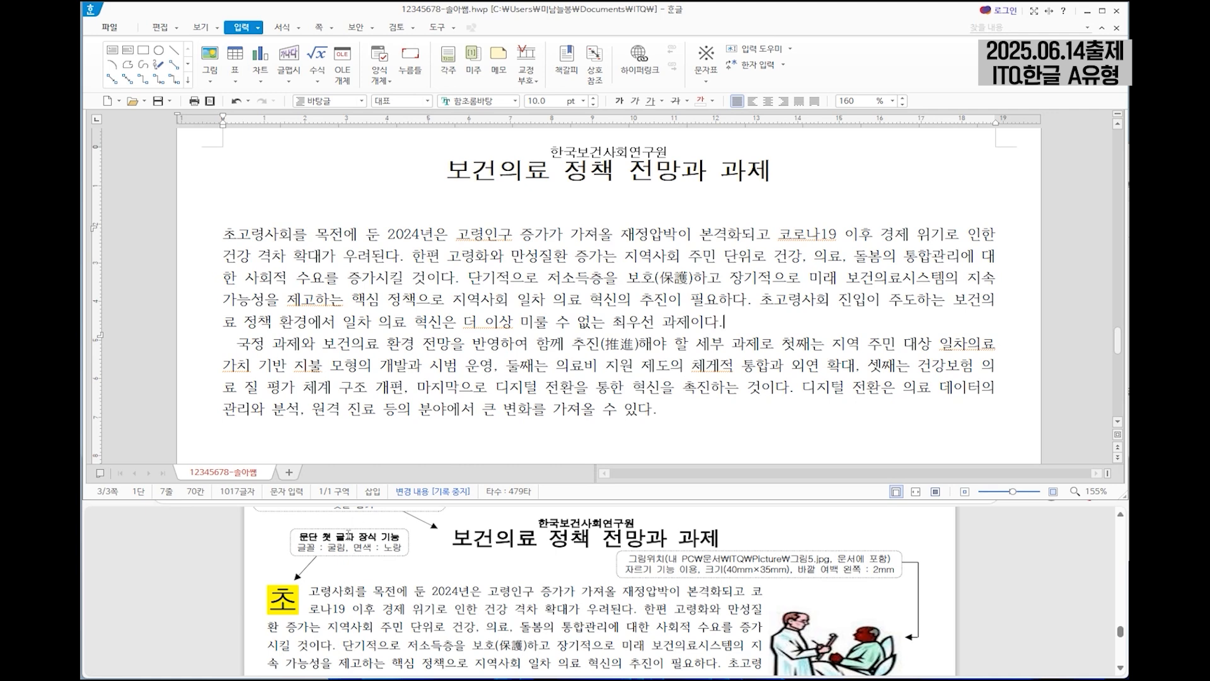
pyautogui.click(238, 234)
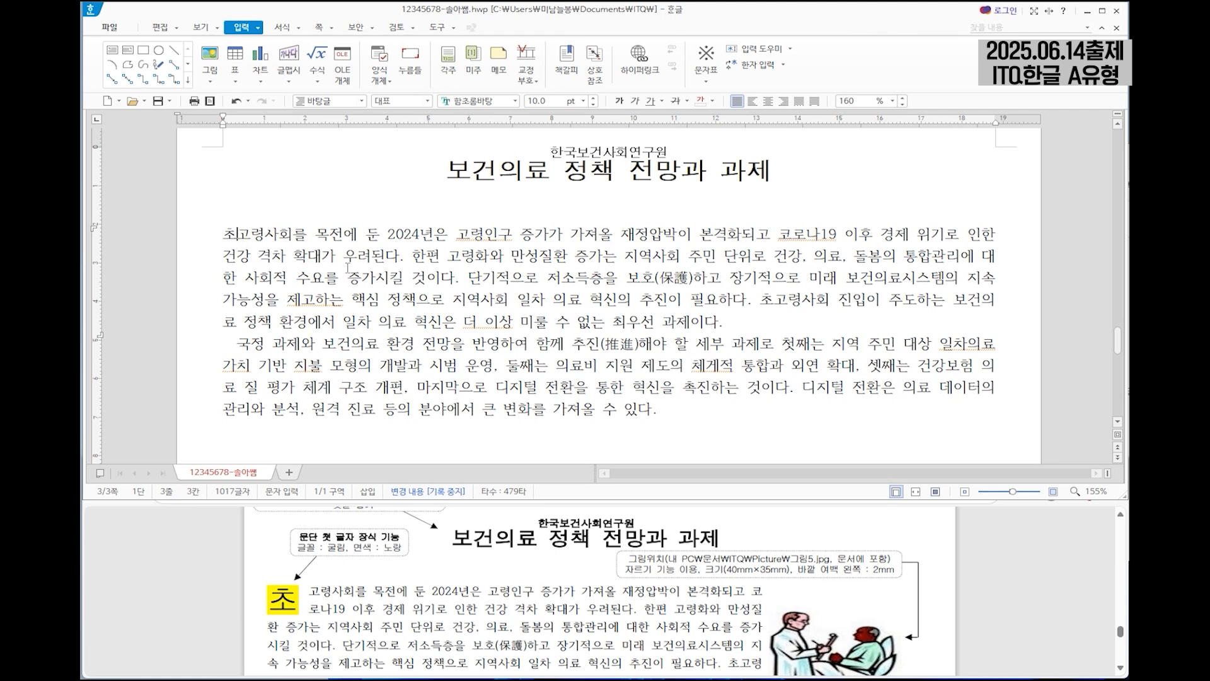
pyautogui.click(497, 277)
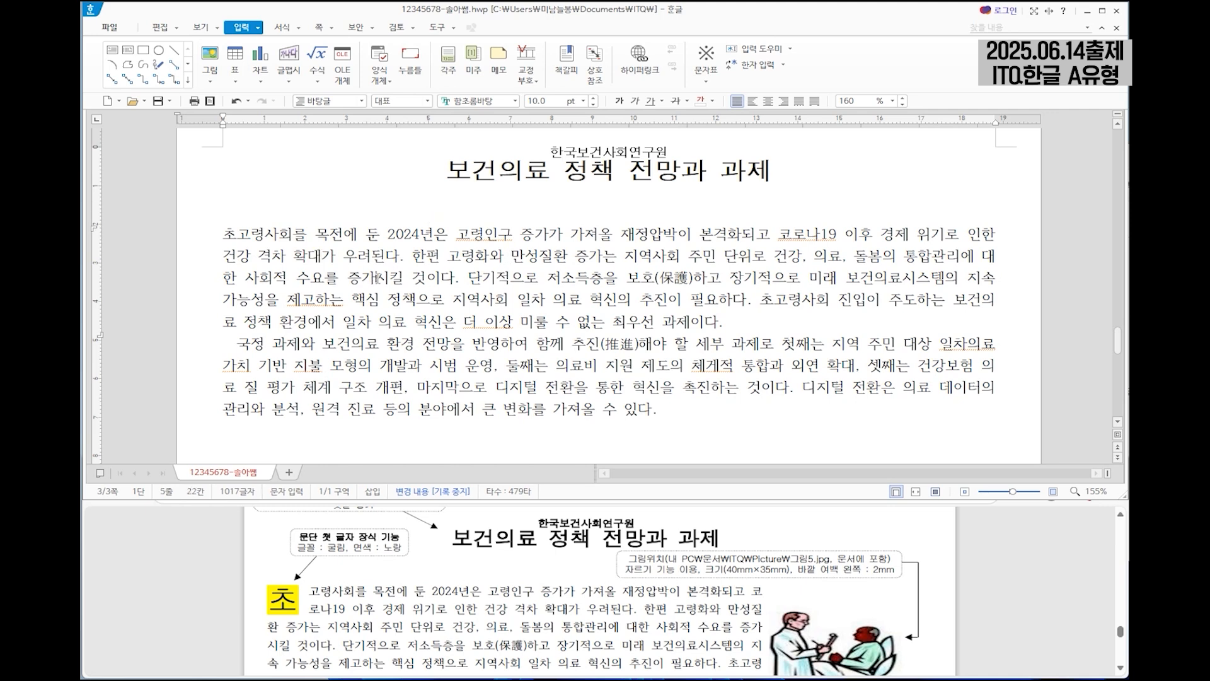
pyautogui.moveTo(239, 234); pyautogui.dragTo(227, 234)
pyautogui.press('F12')
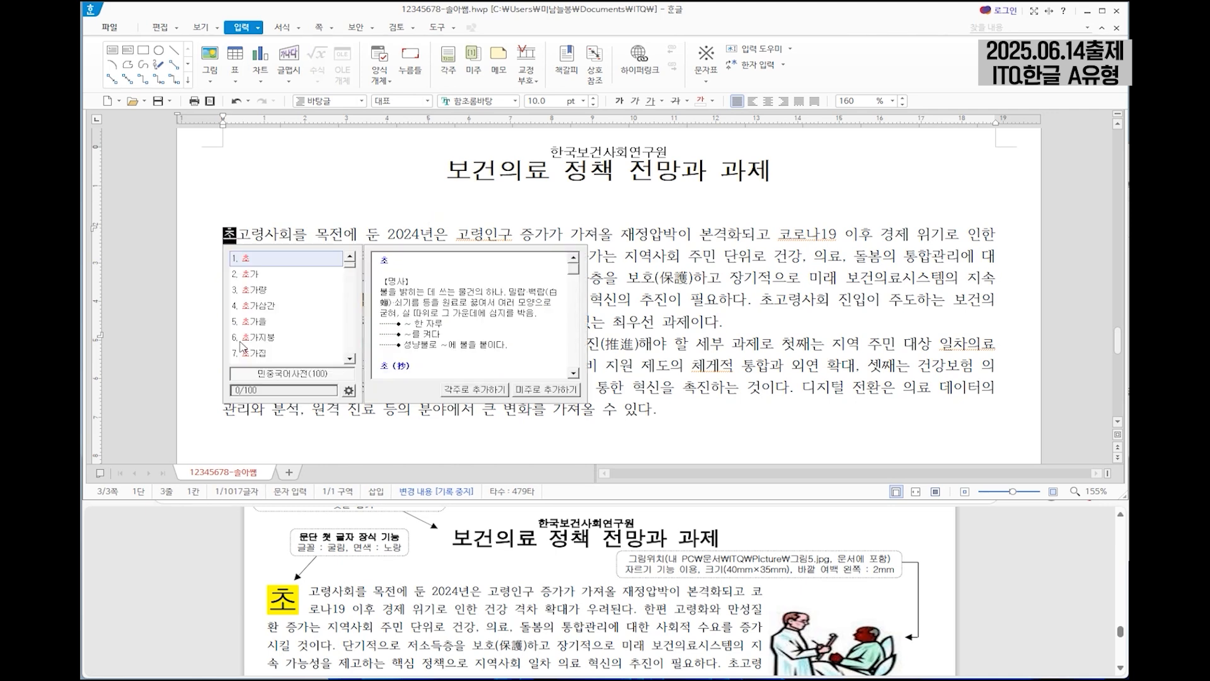
pyautogui.press('Escape')
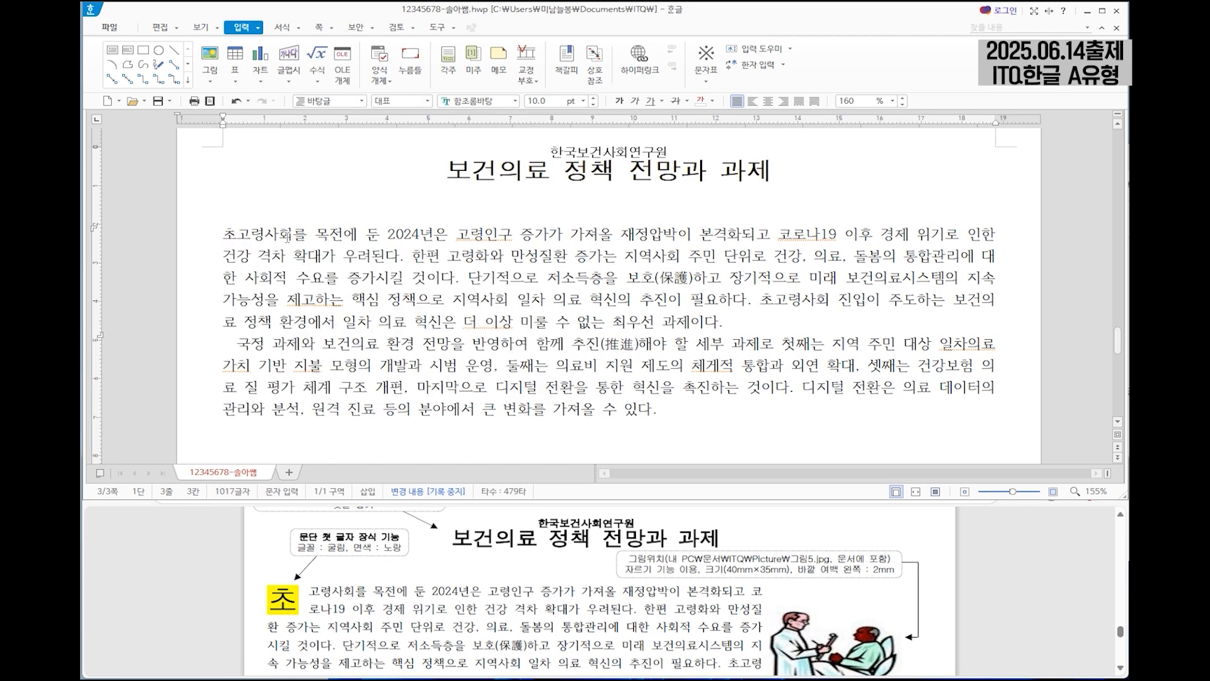
# Decorate the first letter 초 of the first body paragraph as a two-line drop cap in 굴림 with a yellow fill.
pyautogui.click(300, 28)
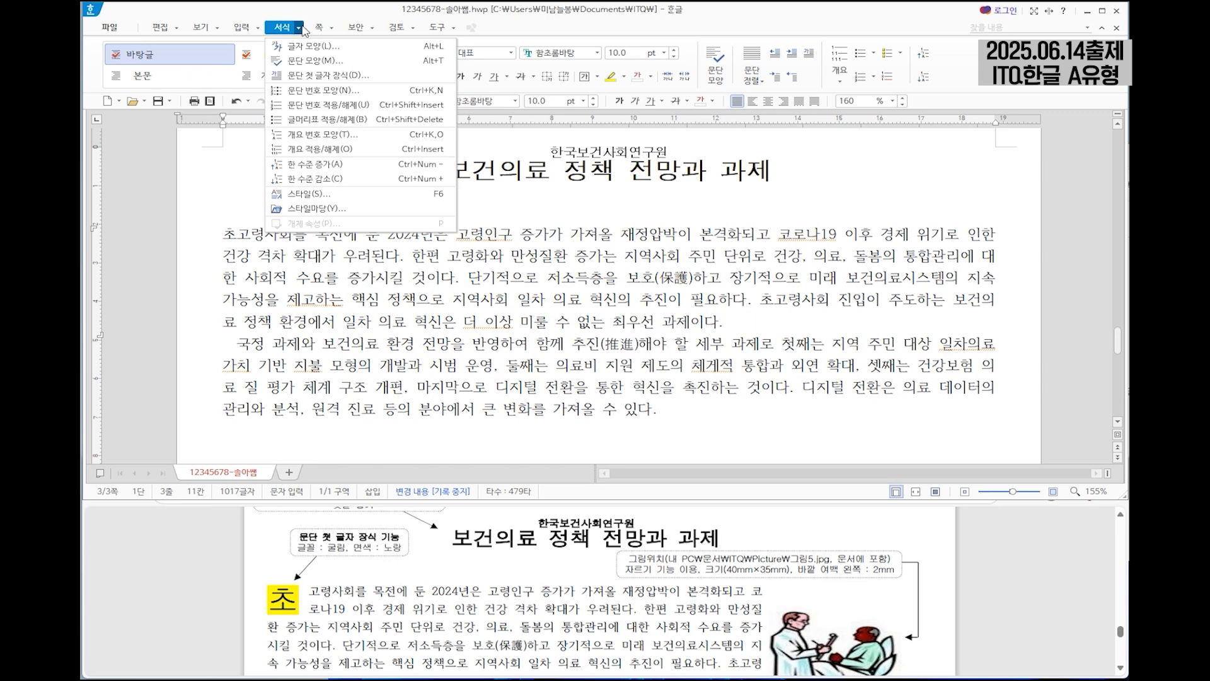
pyautogui.click(327, 76)
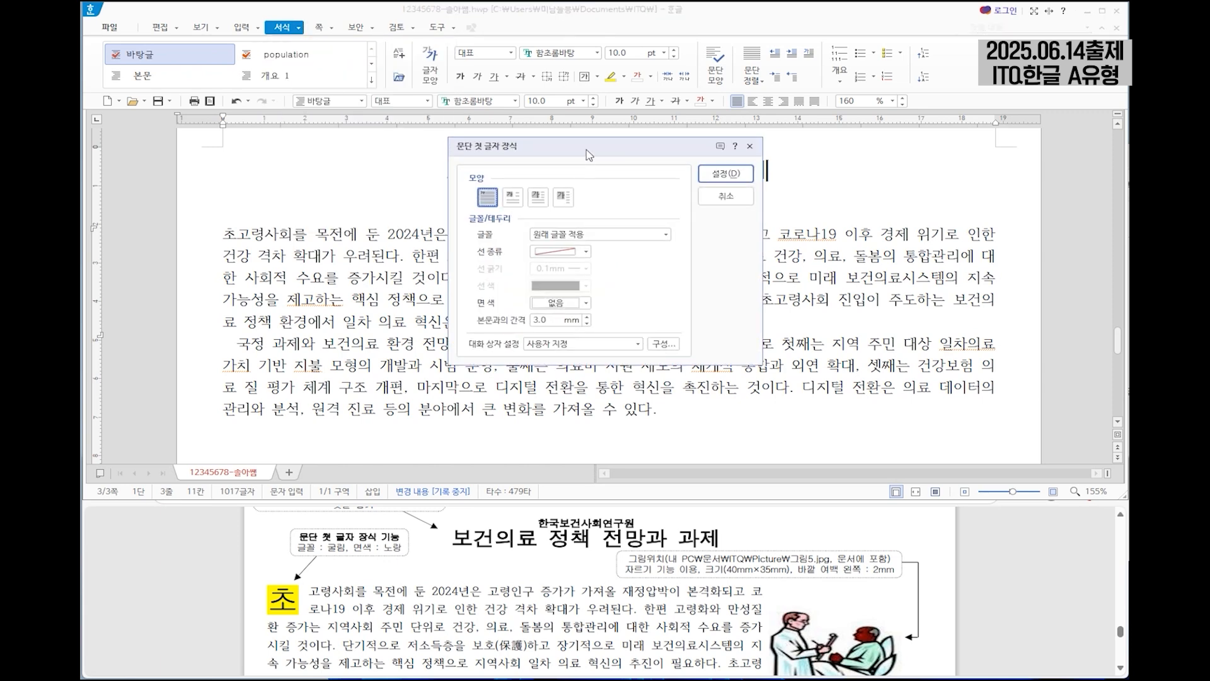
pyautogui.click(498, 206)
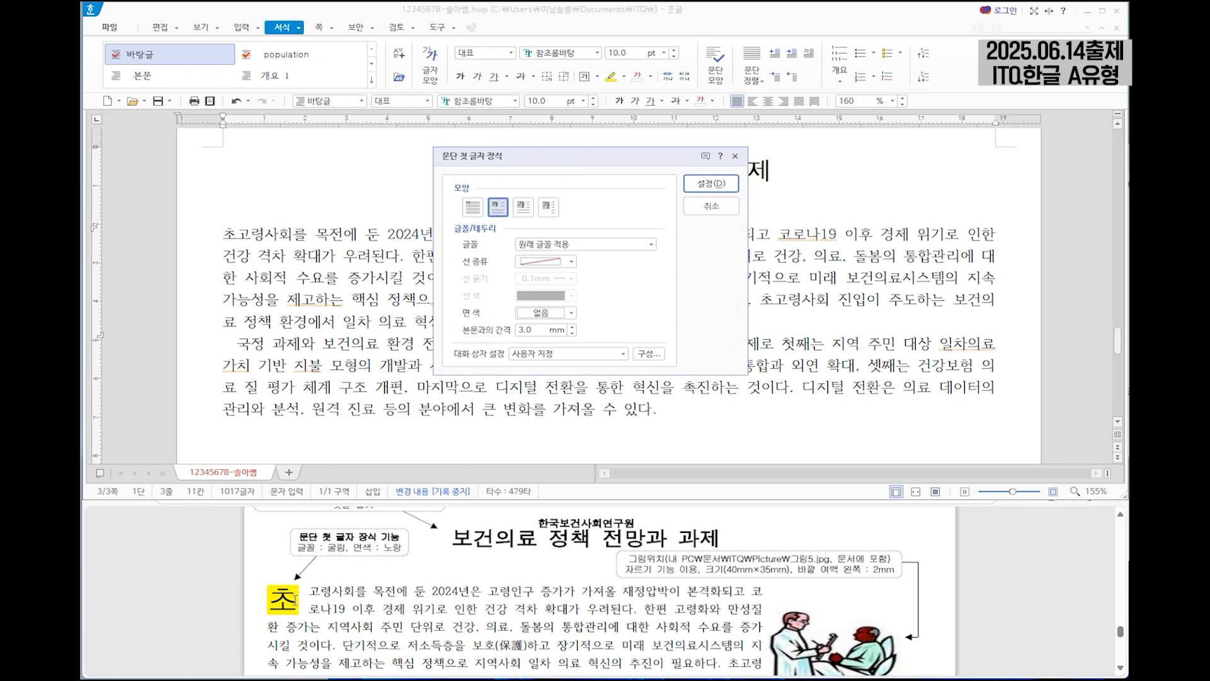
pyautogui.click(560, 247)
pyautogui.click(559, 278)
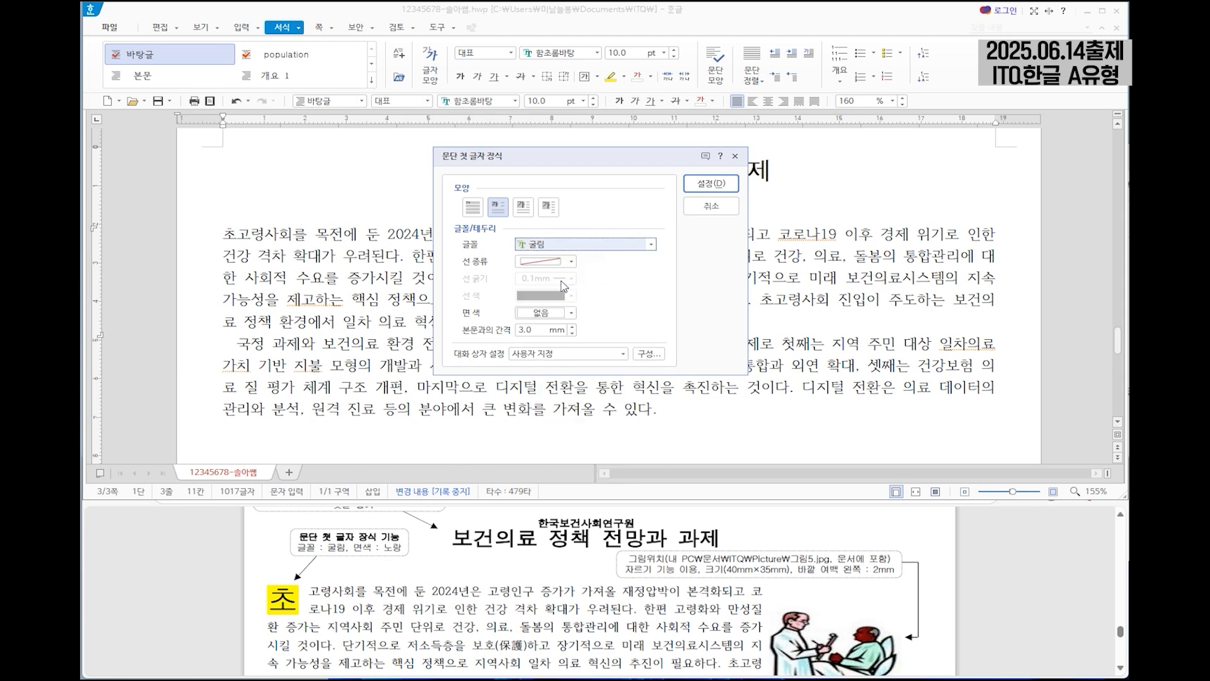
pyautogui.click(547, 323)
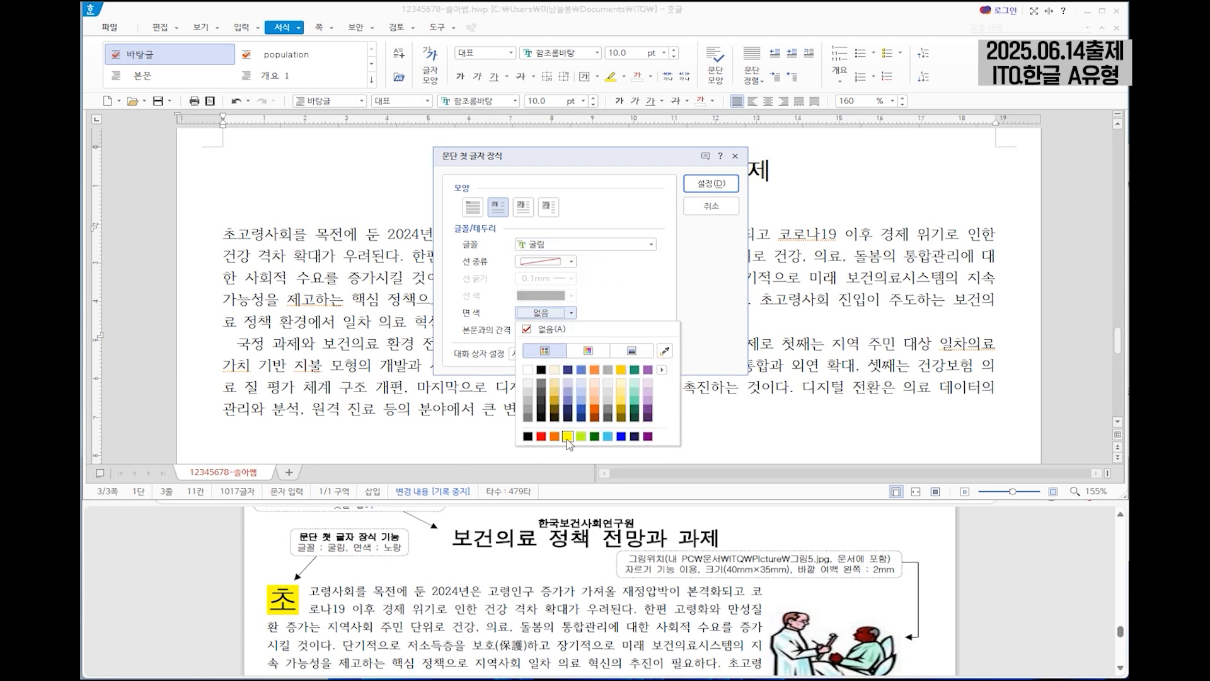
pyautogui.click(568, 436)
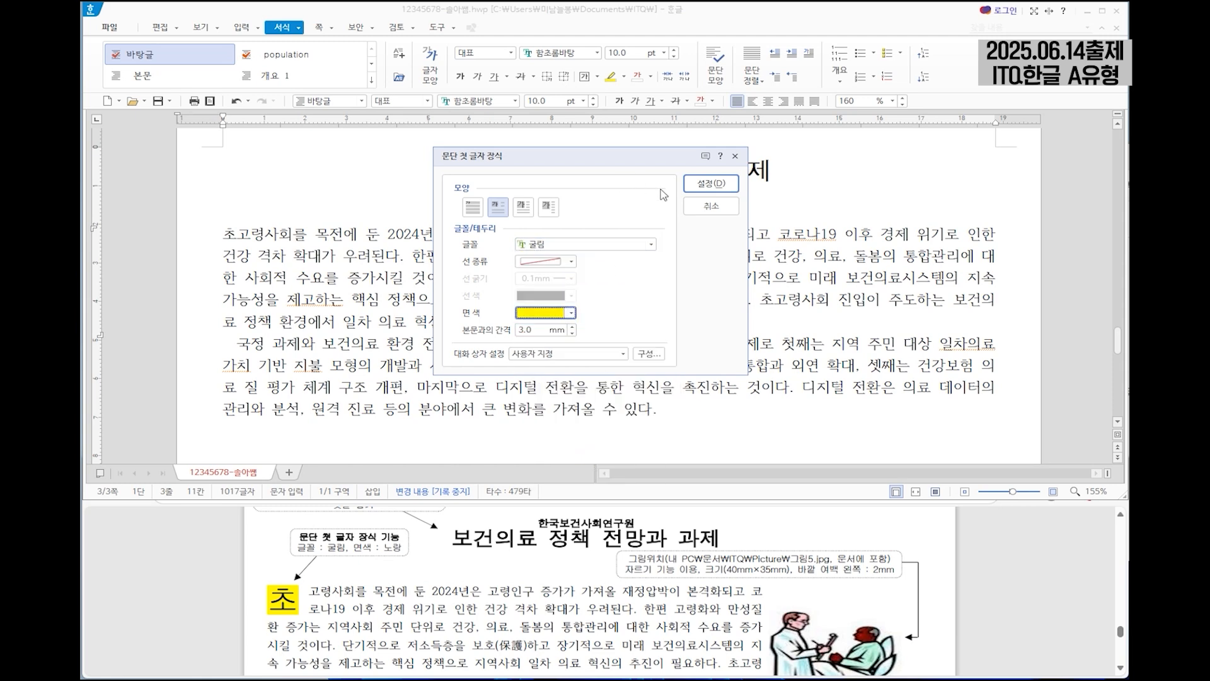
pyautogui.click(711, 183)
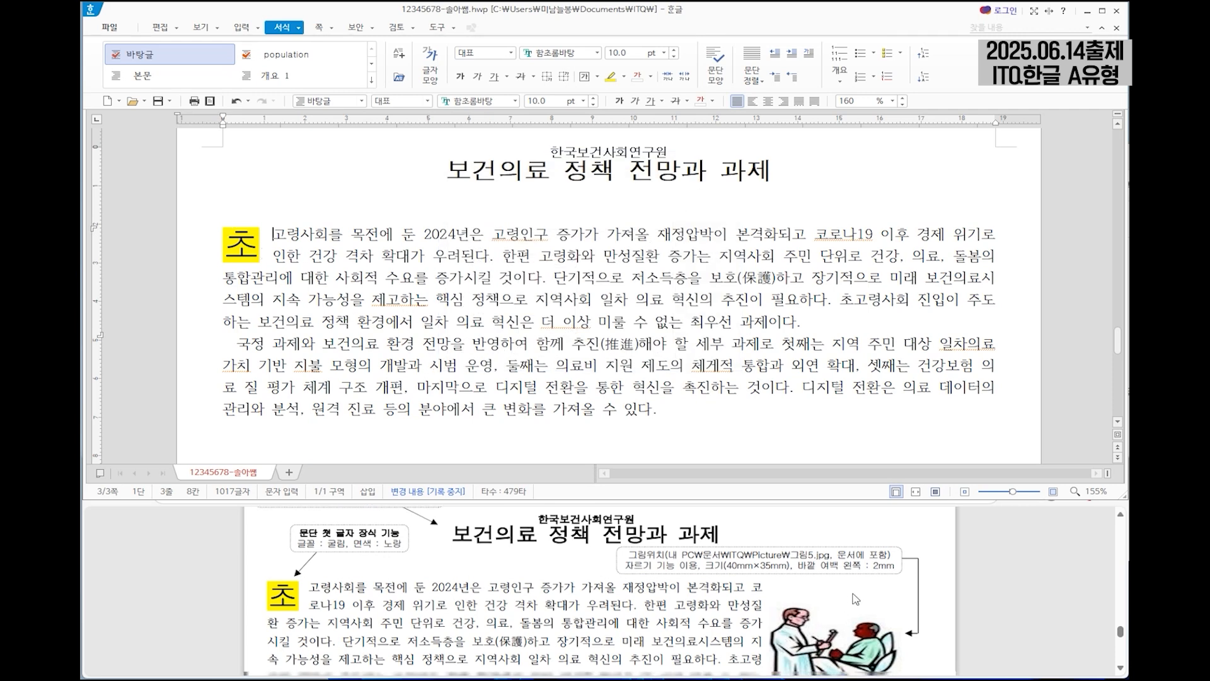
# Insert the picture 그림5 from the ITQ picture folder beside the first body paragraph, about 46 × 61 mm, embedded in the document.
pyautogui.scroll(-2, 856, 599)
pyautogui.click(711, 365)
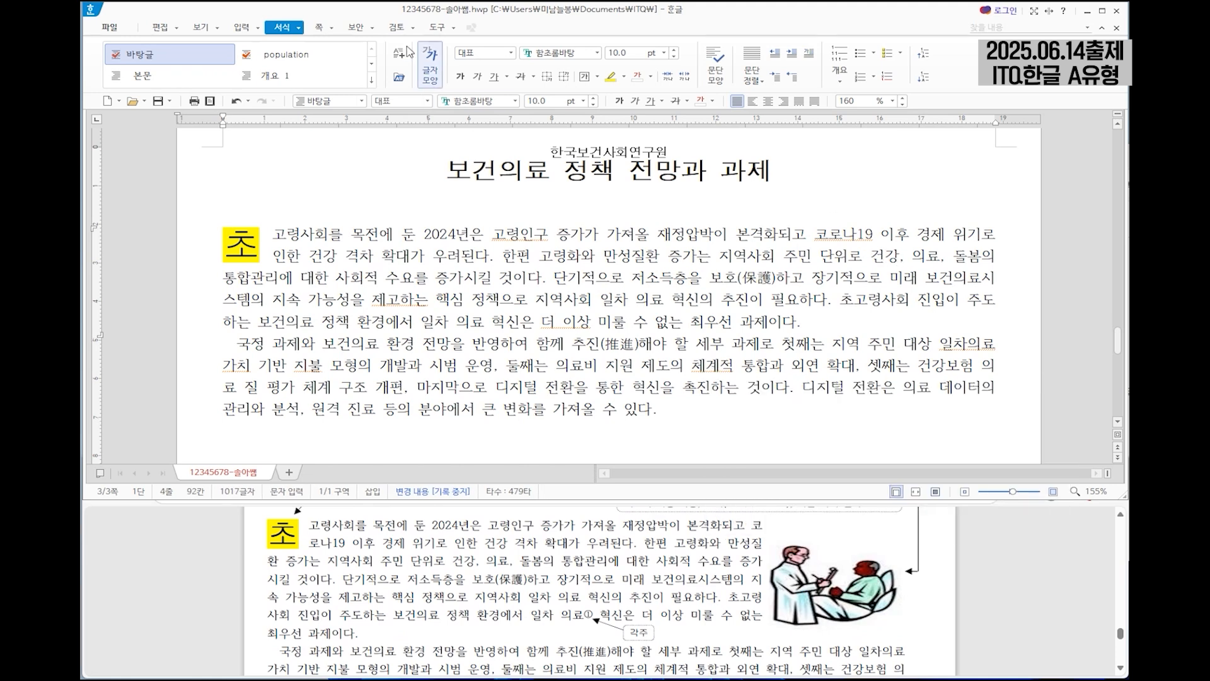
pyautogui.click(242, 27)
pyautogui.click(211, 57)
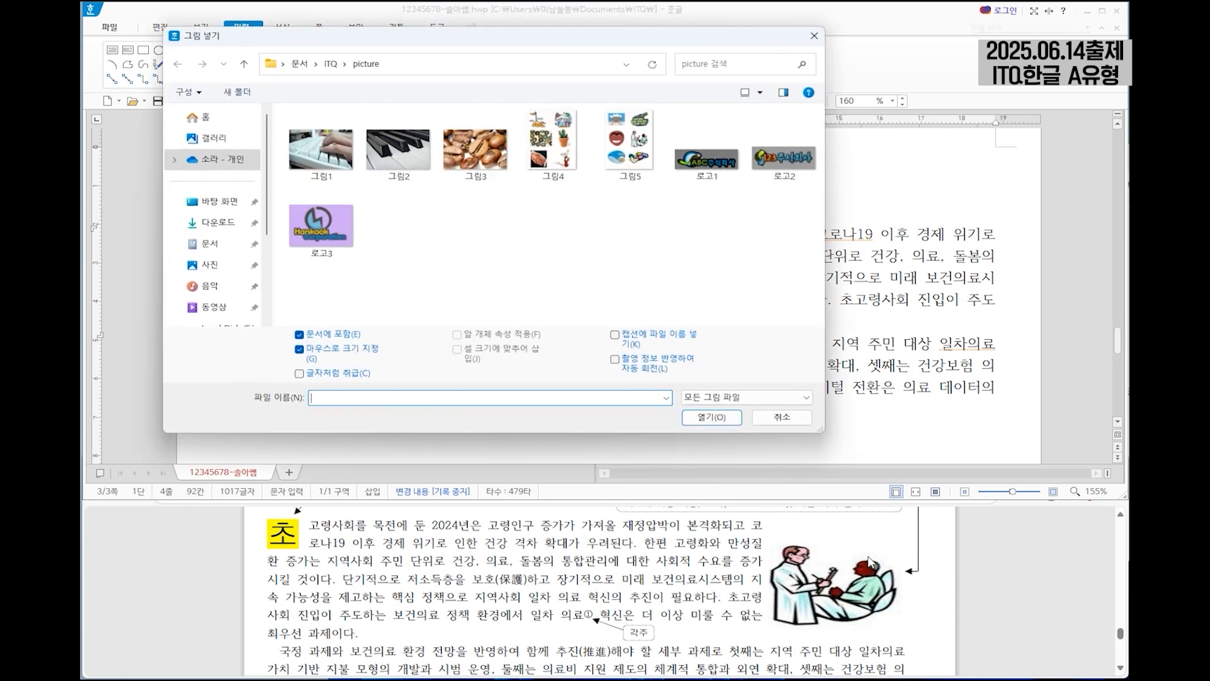
pyautogui.scroll(3, 794, 545)
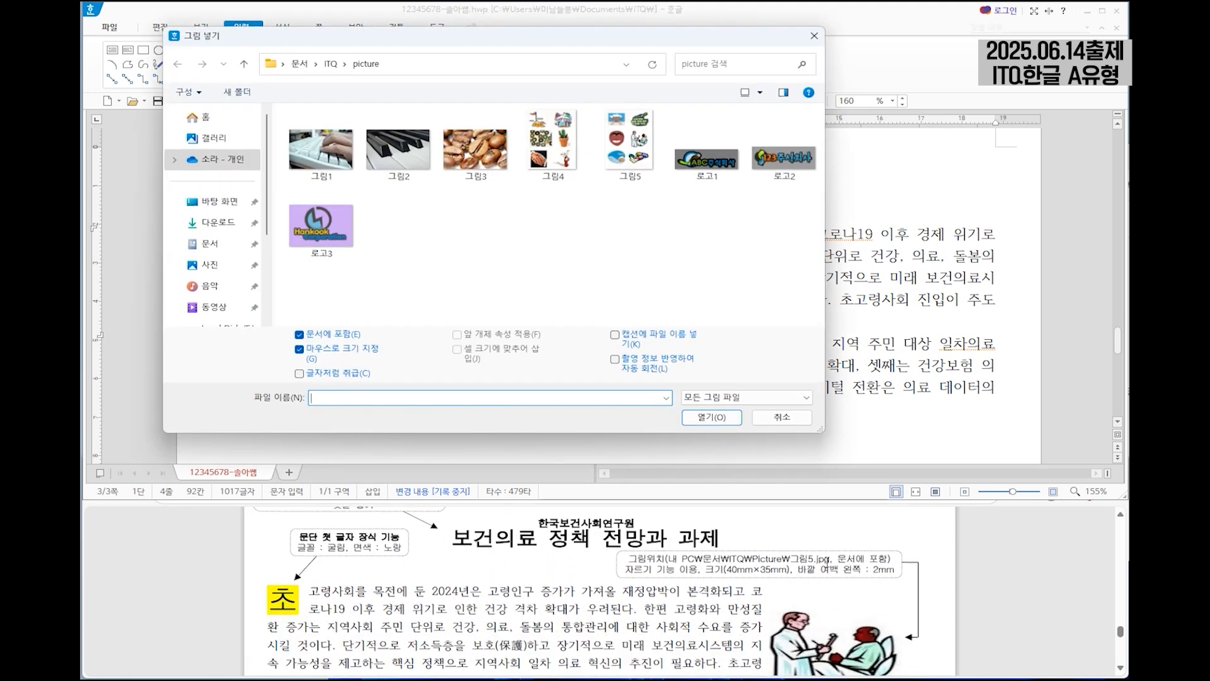
pyautogui.click(635, 157)
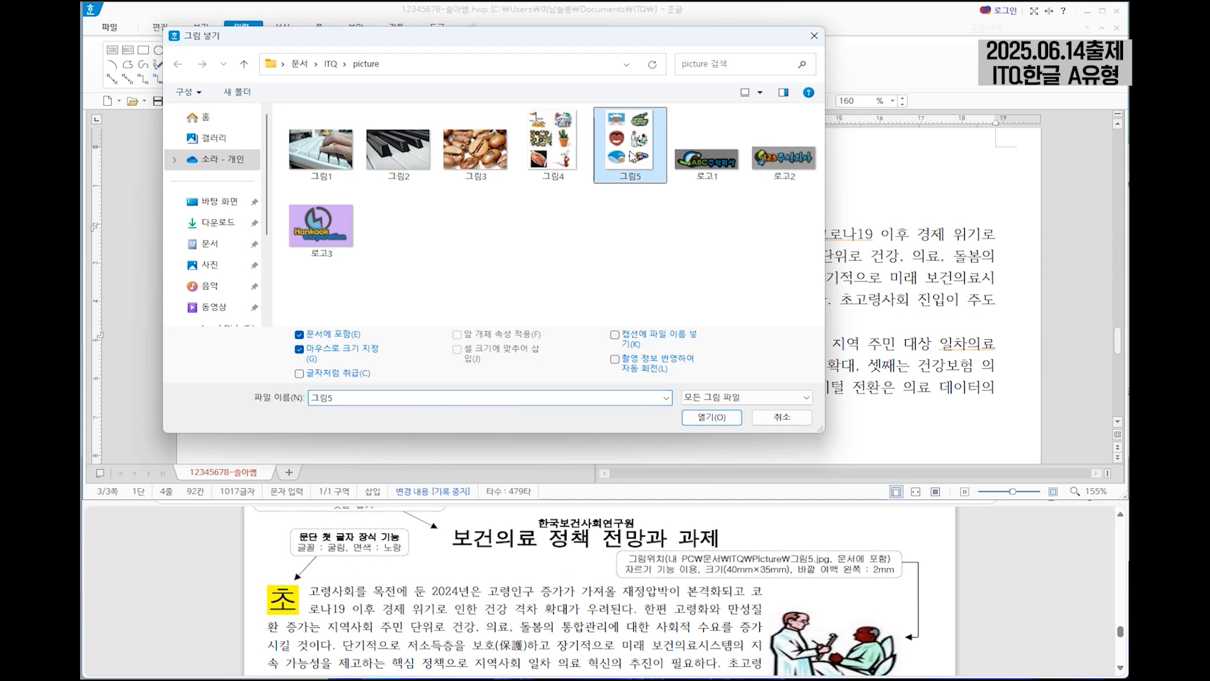
pyautogui.click(710, 417)
pyautogui.moveTo(778, 190); pyautogui.dragTo(968, 426)
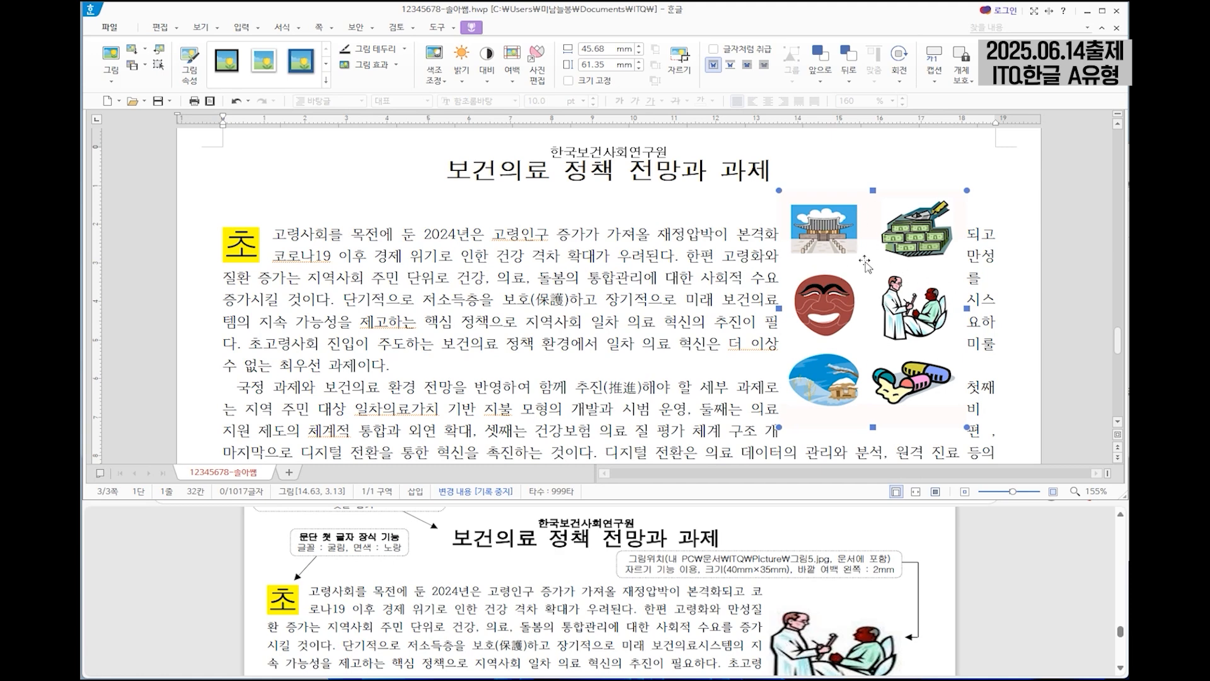
# Crop the inserted picture down to the doctor and patient illustration, about 23 × 22 mm.
pyautogui.click(684, 71)
pyautogui.moveTo(781, 426); pyautogui.dragTo(873, 345)
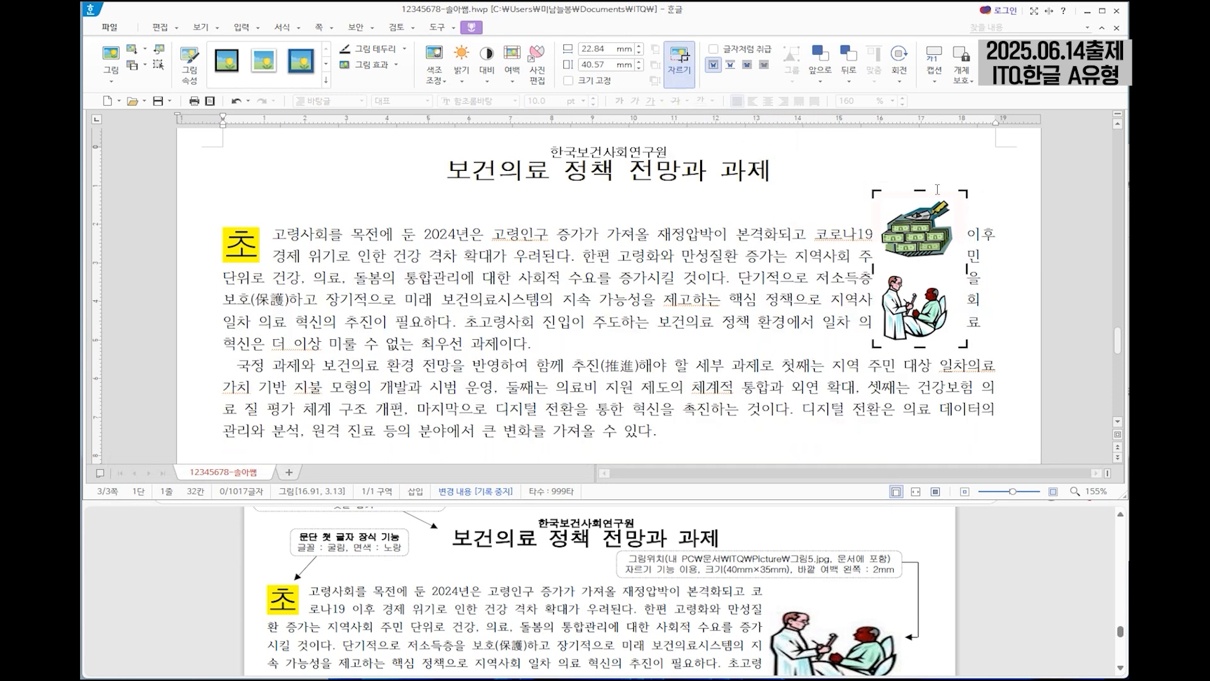
pyautogui.moveTo(925, 188); pyautogui.dragTo(924, 264)
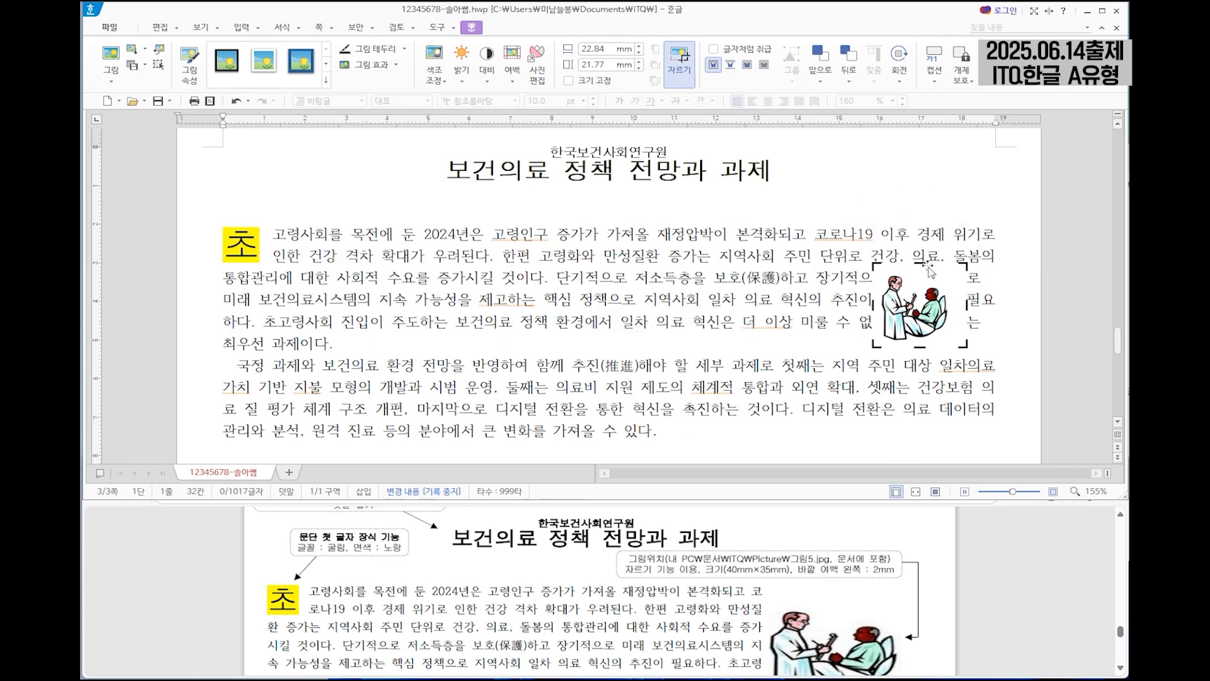
pyautogui.press('Escape')
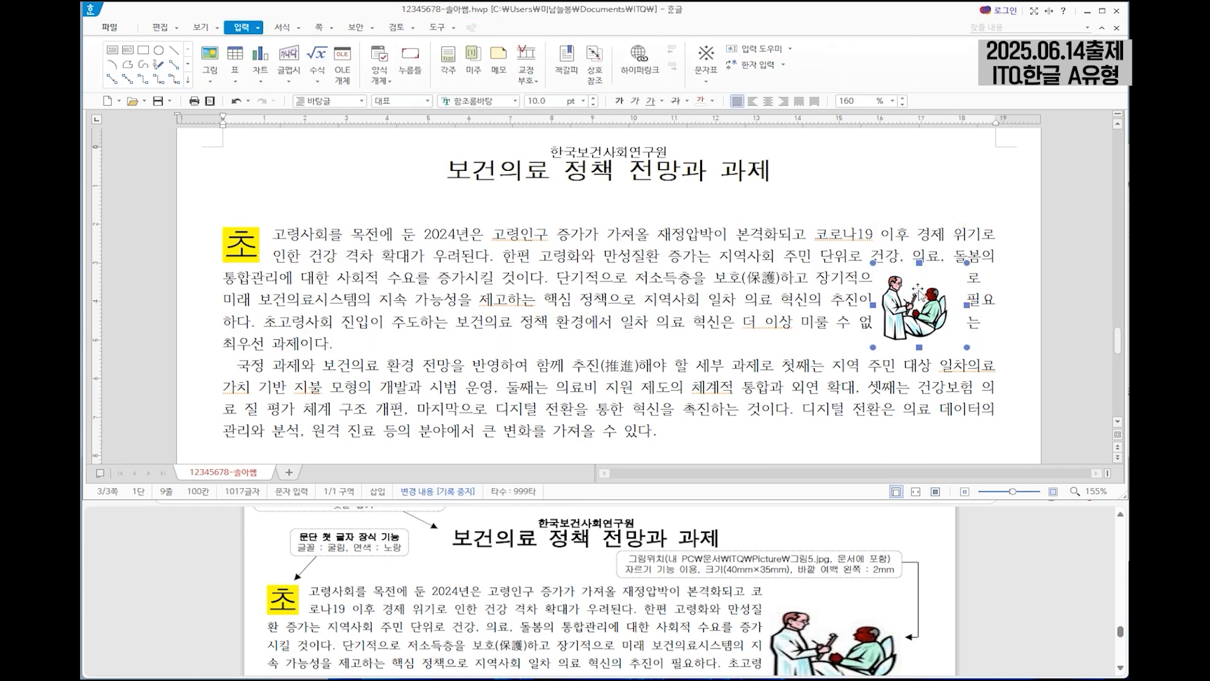
# Set the cropped picture to 40 mm wide and 35 mm high with its size locked, and a left outer margin of 2 mm.
pyautogui.doubleClick(917, 295)
pyautogui.click(579, 117)
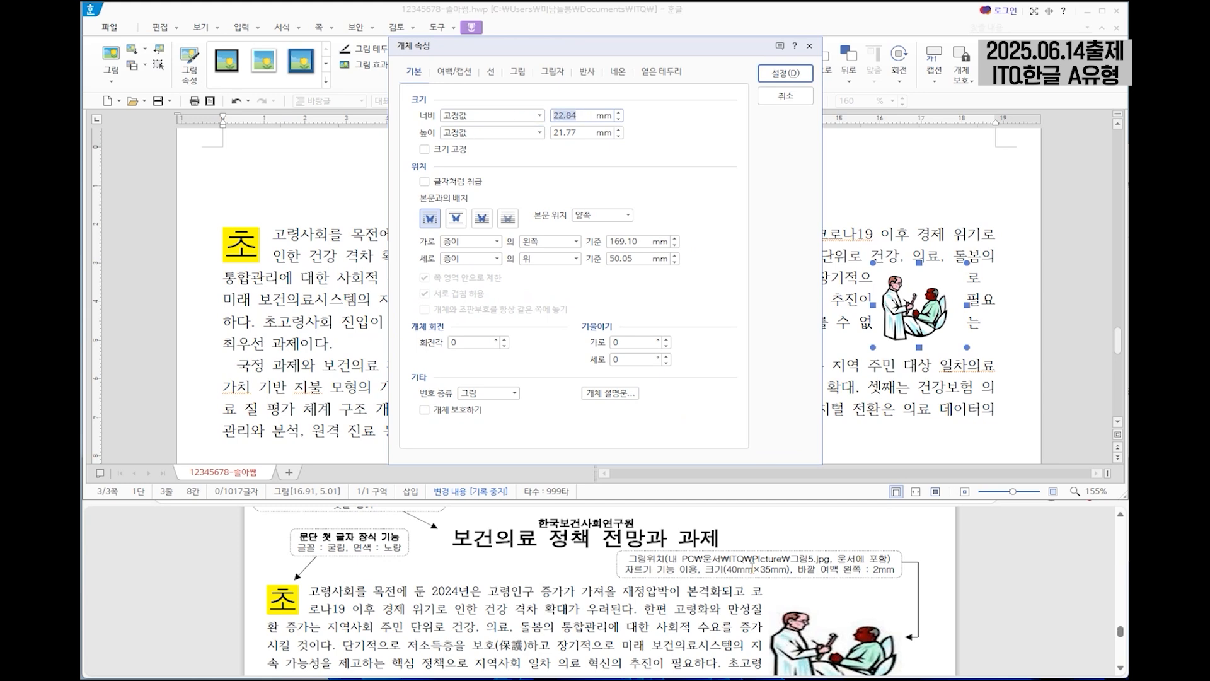
pyautogui.write('40')
pyautogui.press('Tab')
pyautogui.press('Tab')
pyautogui.write('35')
pyautogui.click(441, 150)
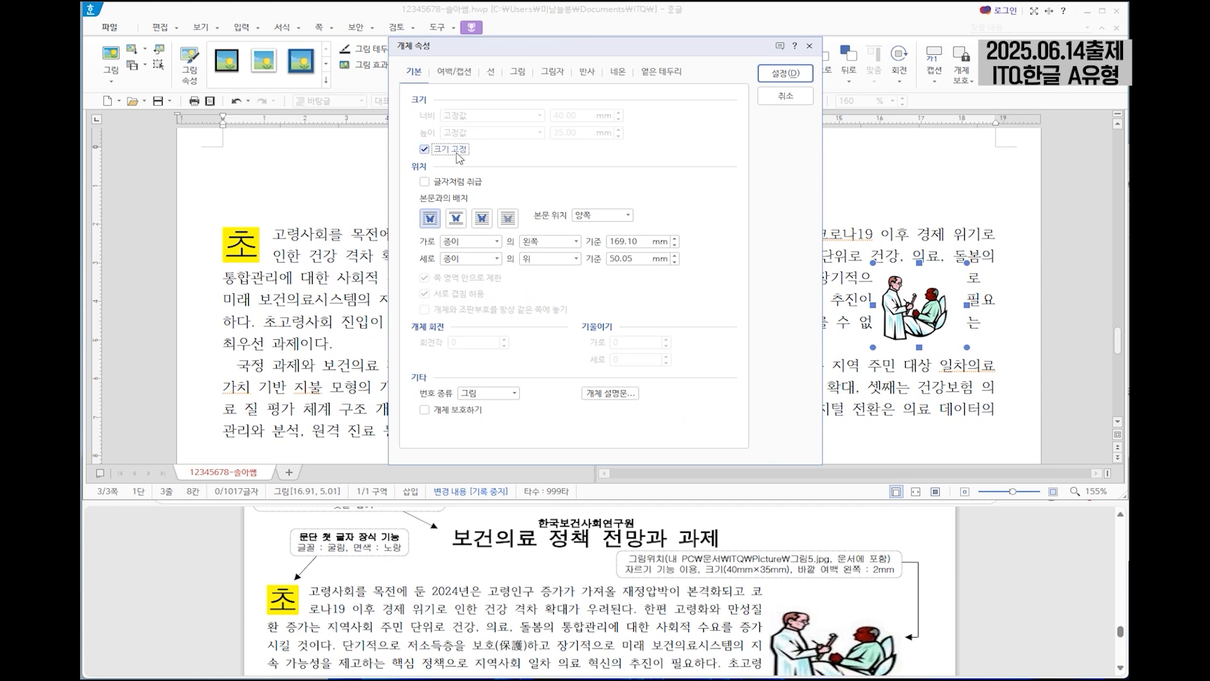
pyautogui.click(454, 72)
pyautogui.write('2')
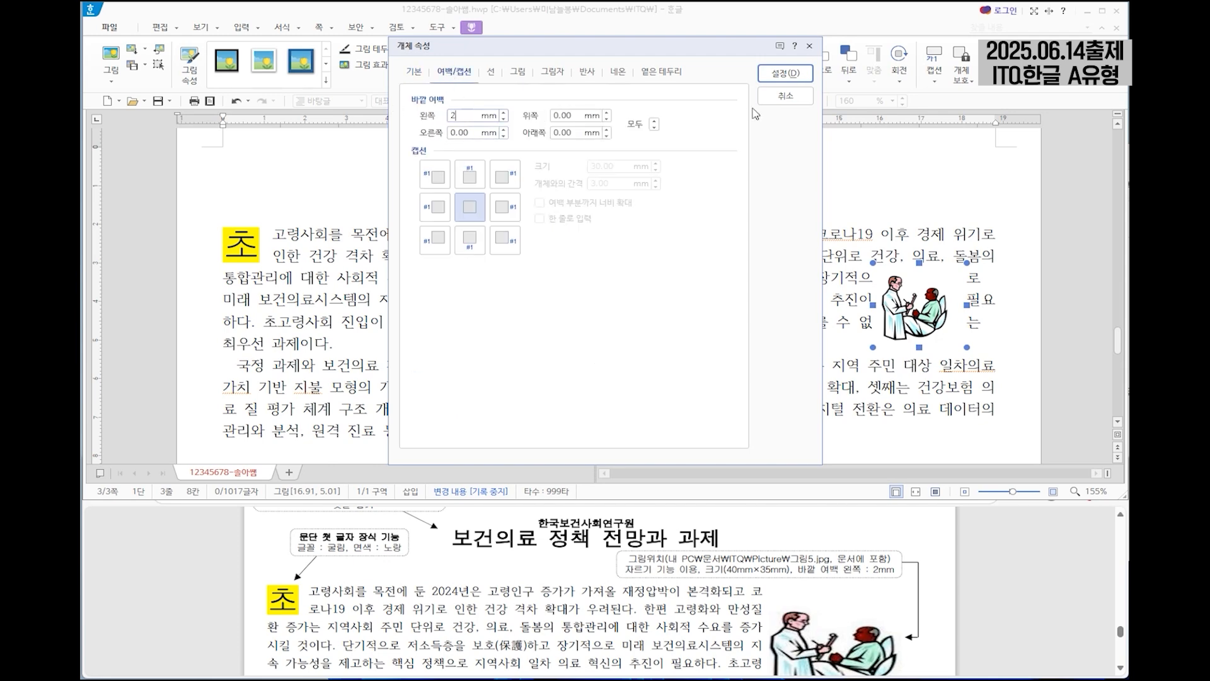
pyautogui.click(785, 73)
# Position the picture at the right end of the first body paragraph so its line breaks match the exam sheet.
pyautogui.moveTo(924, 329); pyautogui.dragTo(918, 329)
pyautogui.scroll(-1, 852, 560)
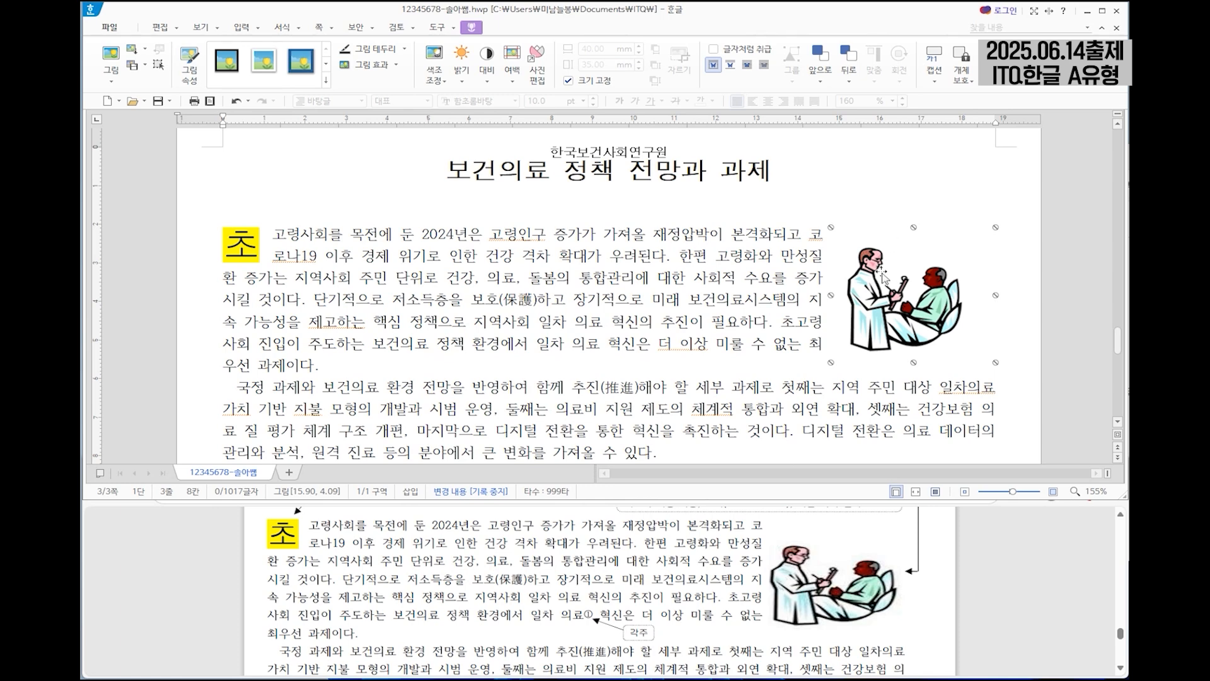
pyautogui.press('Left')
pyautogui.press('Left')
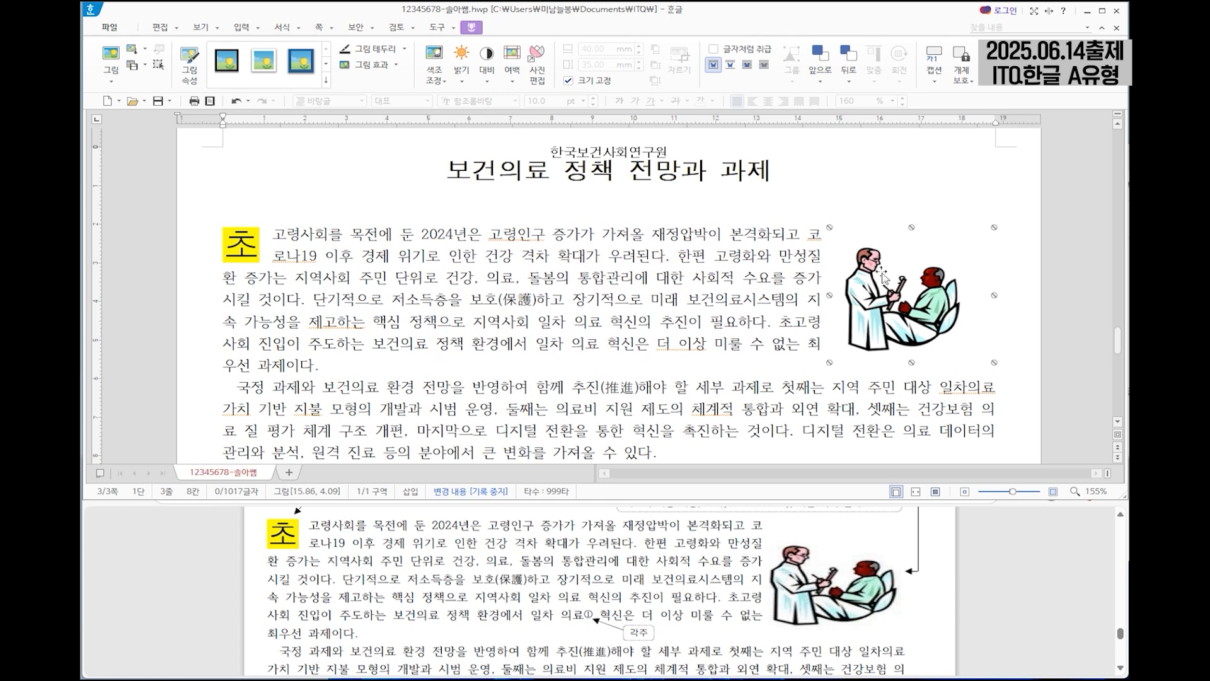
pyautogui.press('Left')
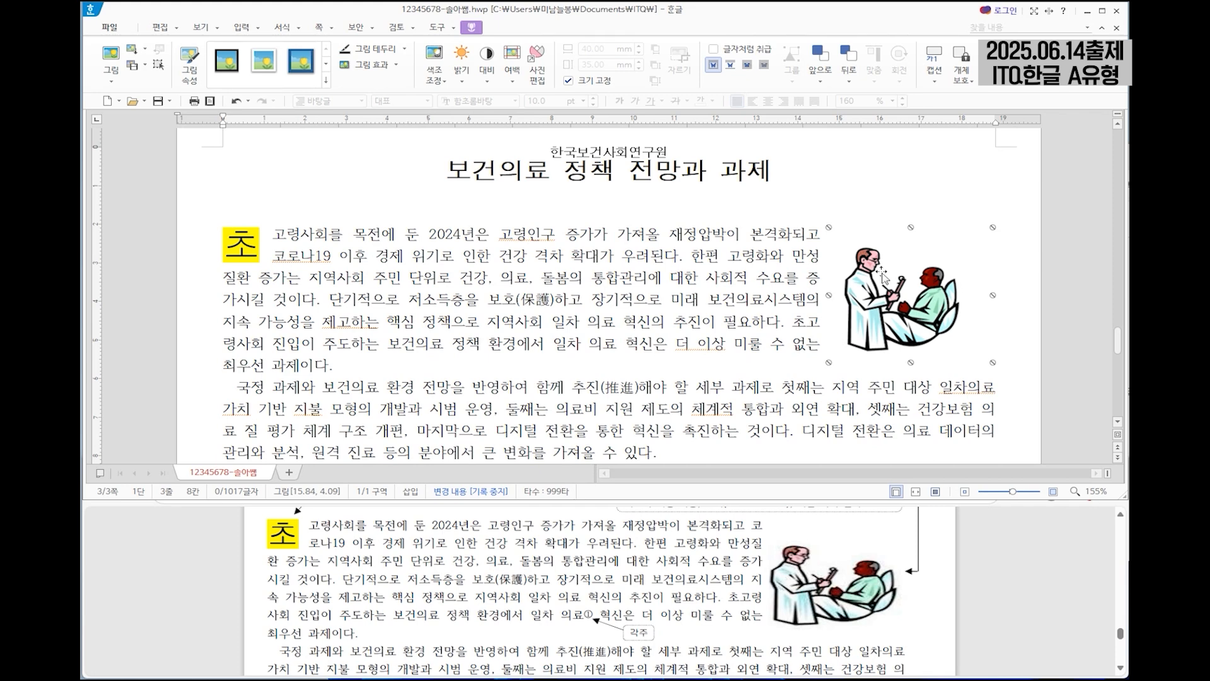
pyautogui.press('Right')
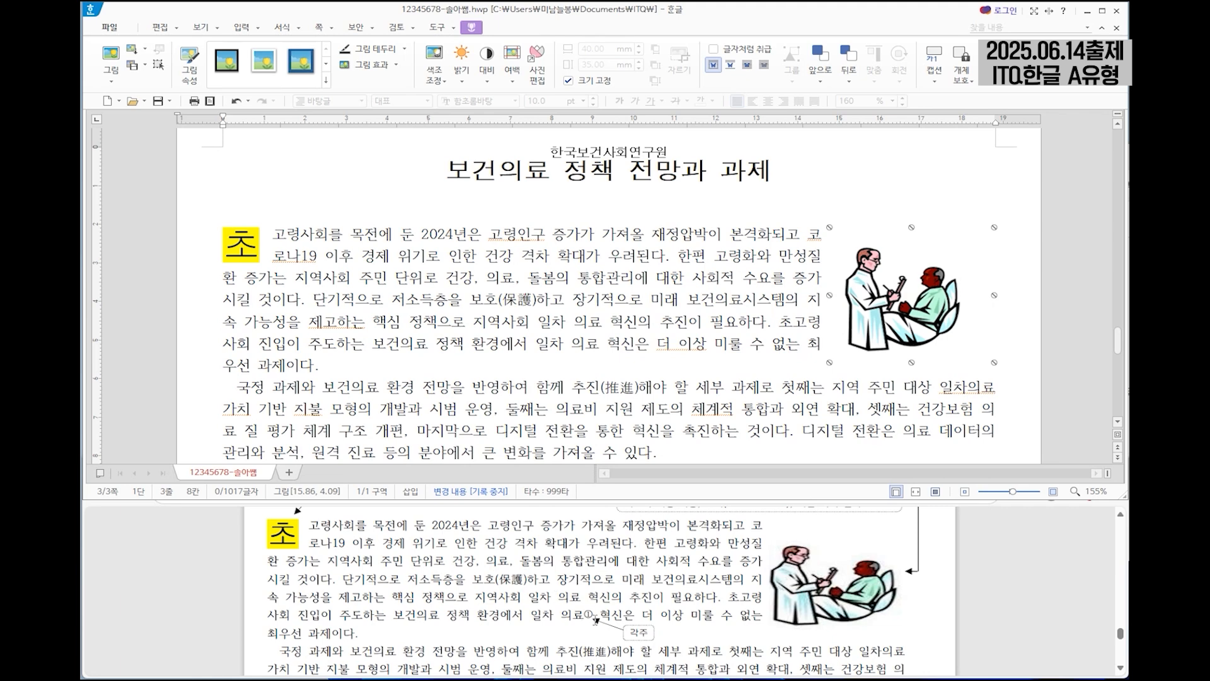
# Insert a footnote after "일차 의료" in the first body paragraph, with its number shape set to ①, ②, ③.
pyautogui.click(601, 344)
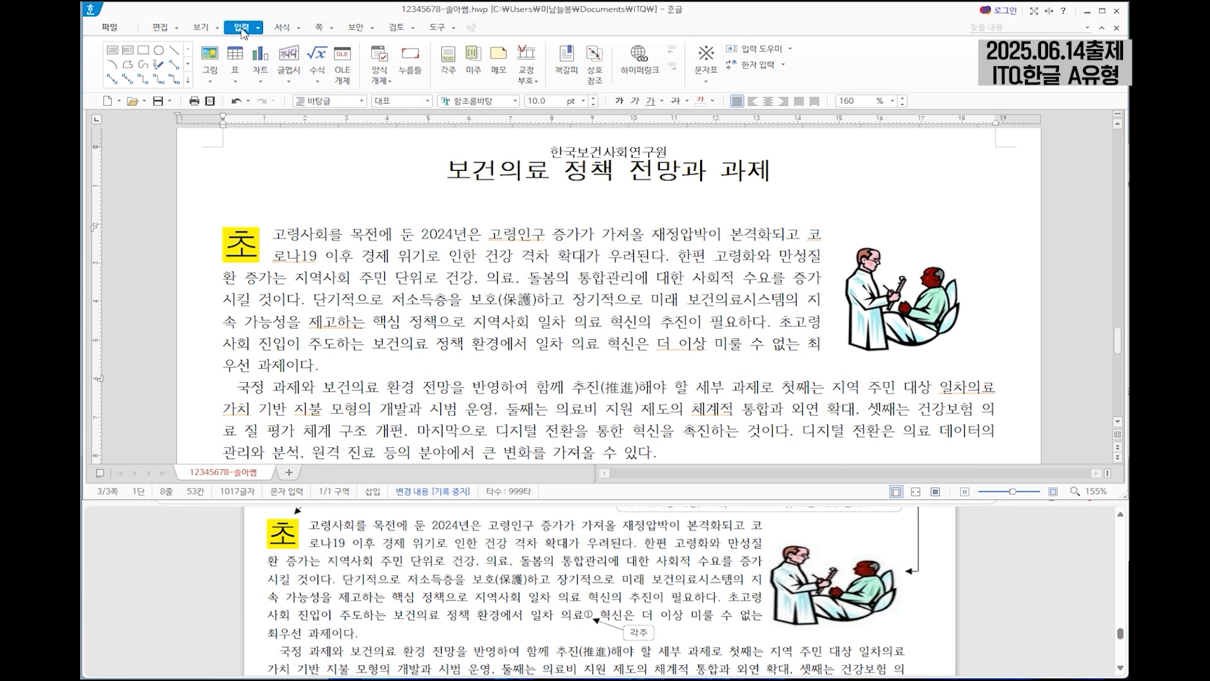
pyautogui.click(455, 79)
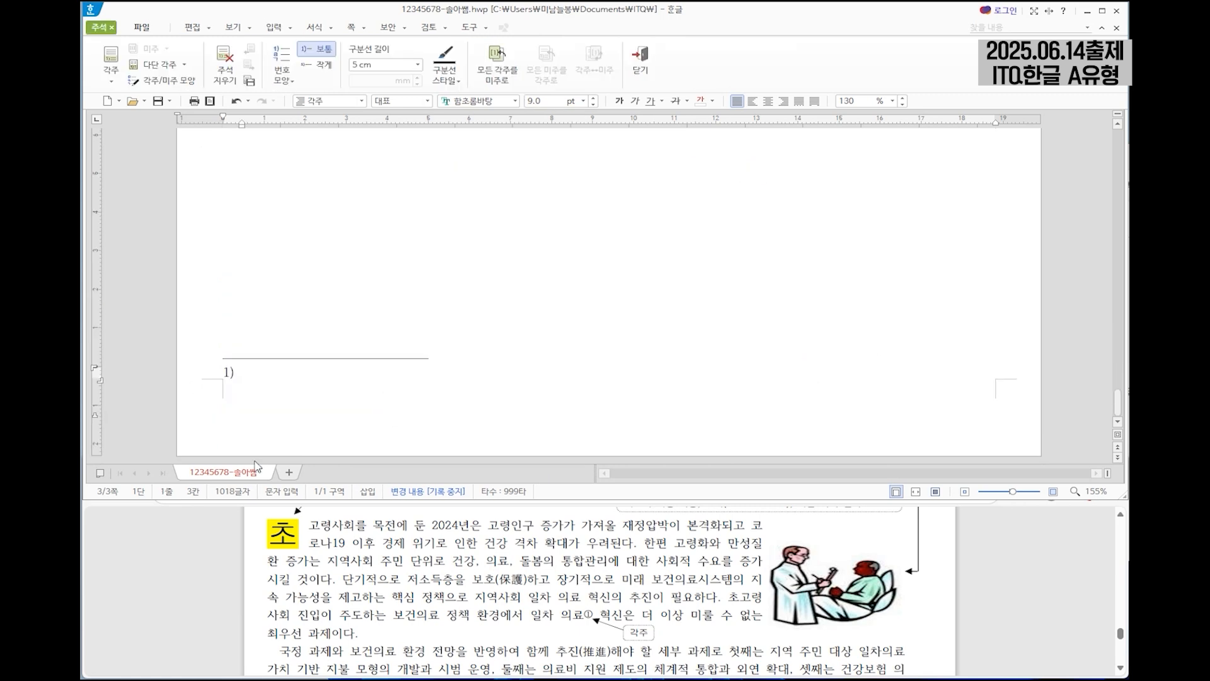
pyautogui.scroll(-3, 504, 563)
pyautogui.scroll(-15, 503, 563)
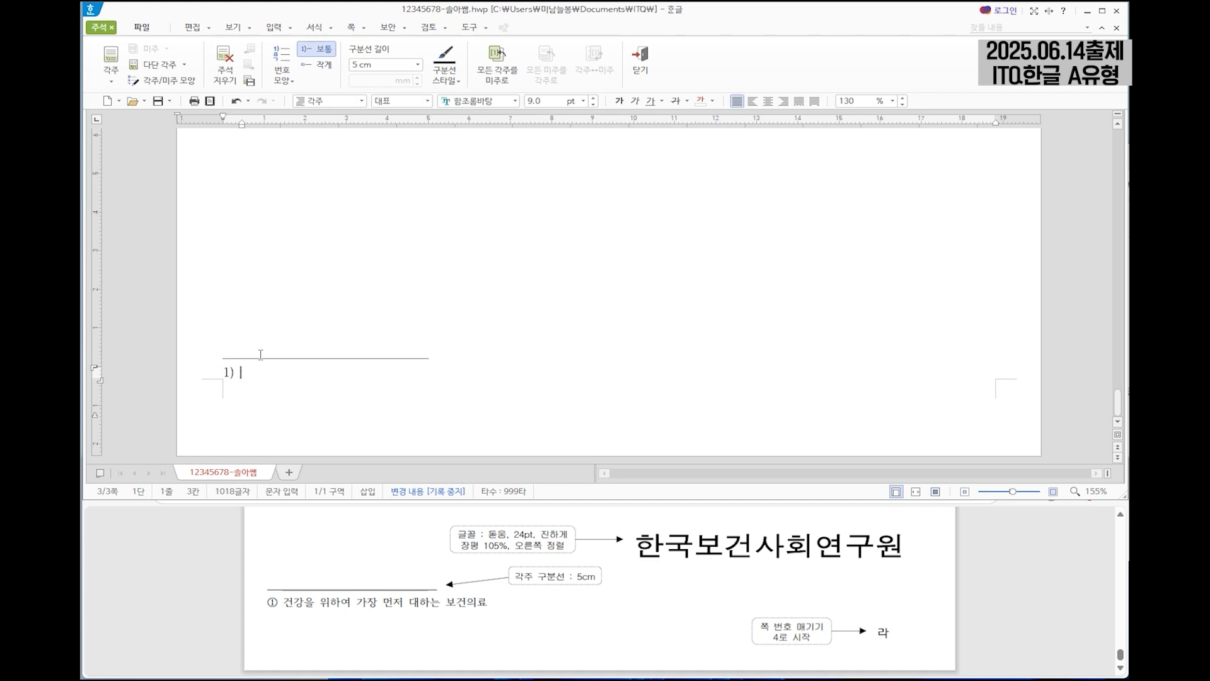
pyautogui.click(282, 74)
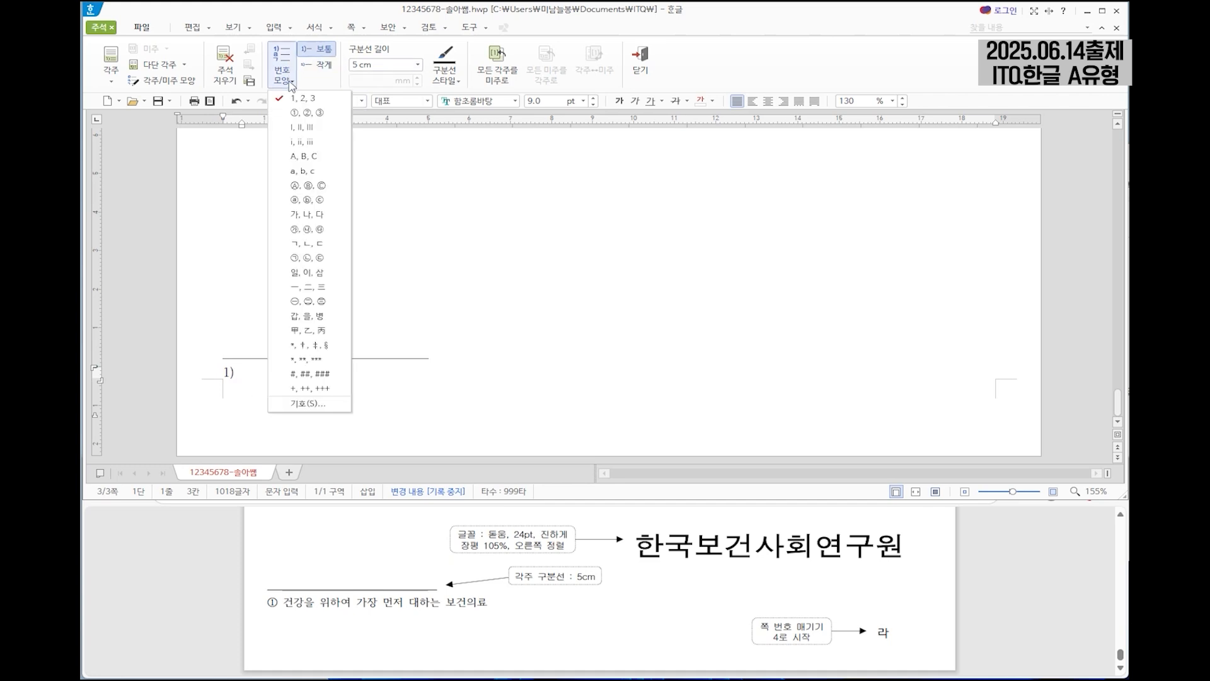
pyautogui.click(319, 114)
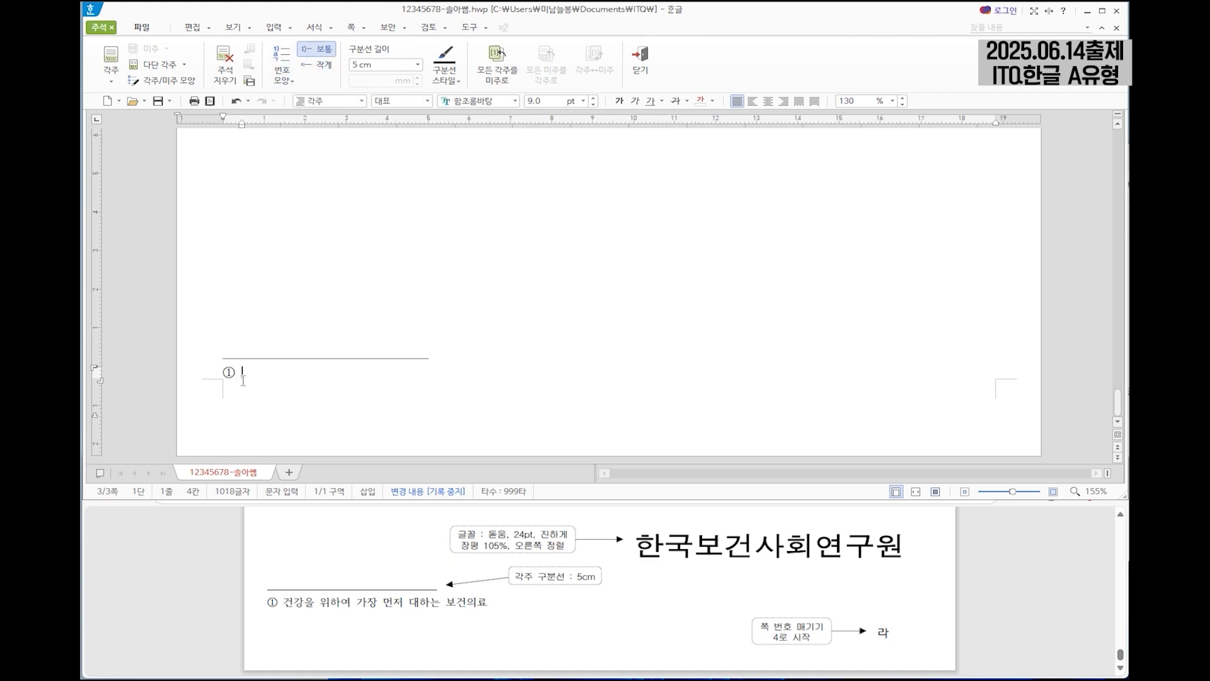
# Enter the footnote text "건강을 위하여 가장 먼저 대하는 보건의료" and return to the body text.
pyautogui.write('건강을 위')
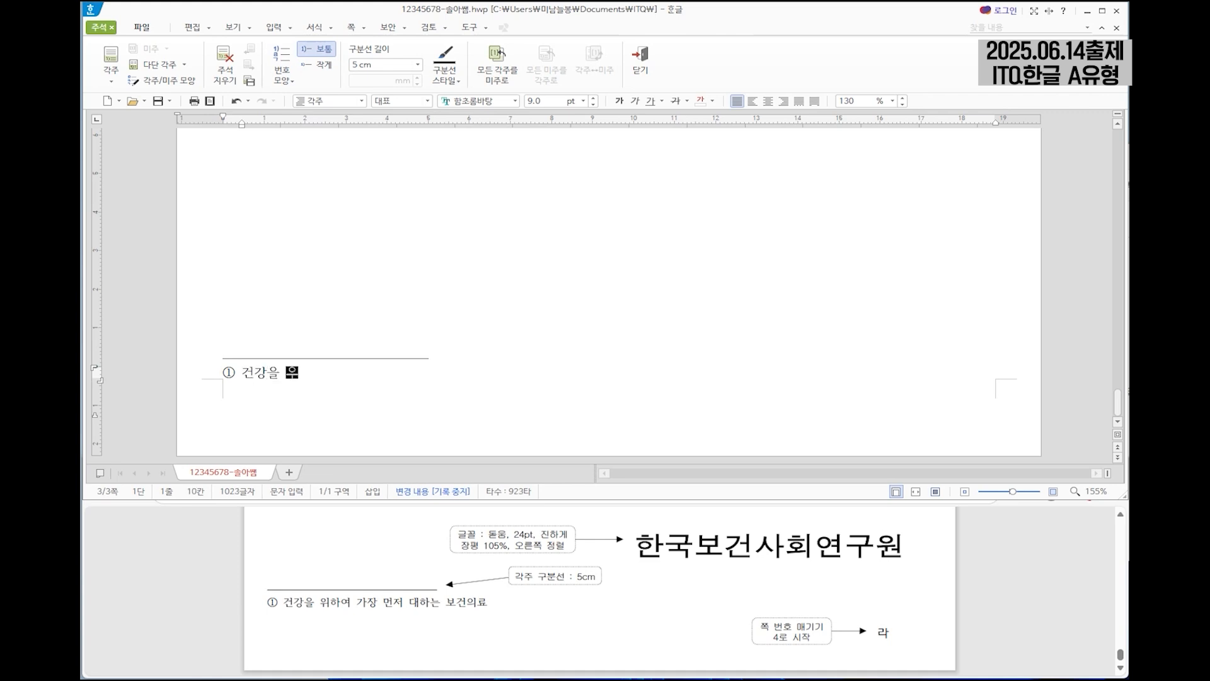
pyautogui.write('항여 가장 먼저 ')
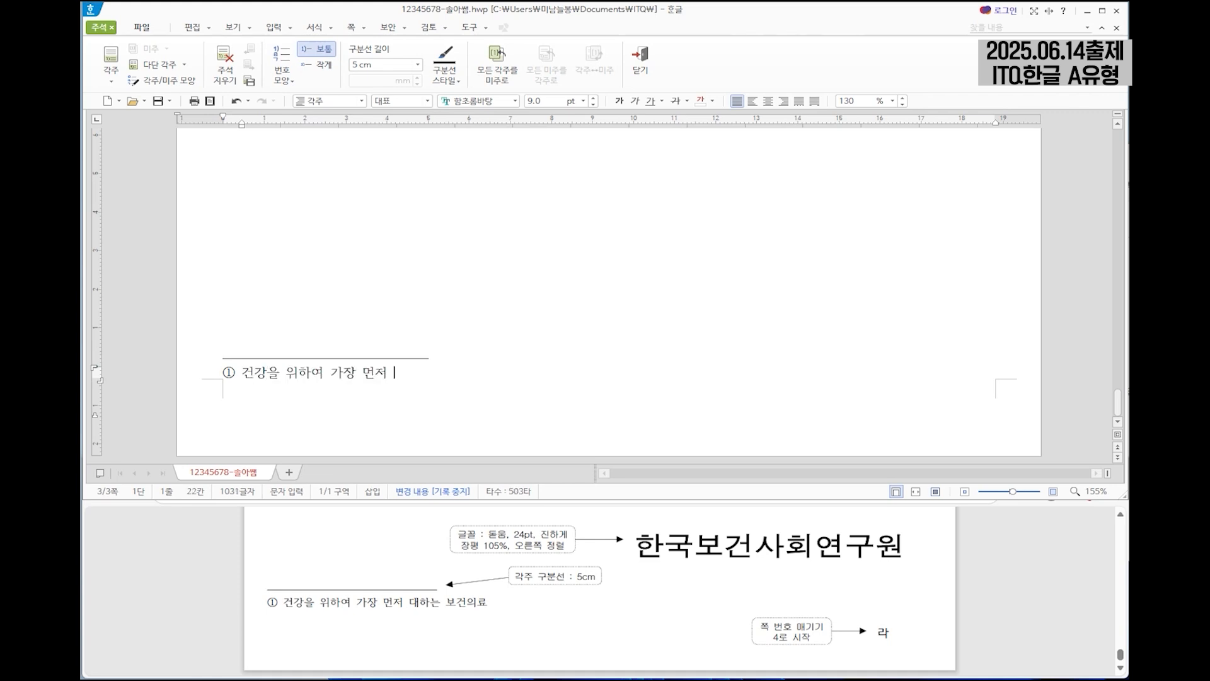
pyautogui.write('대한는 보건의료')
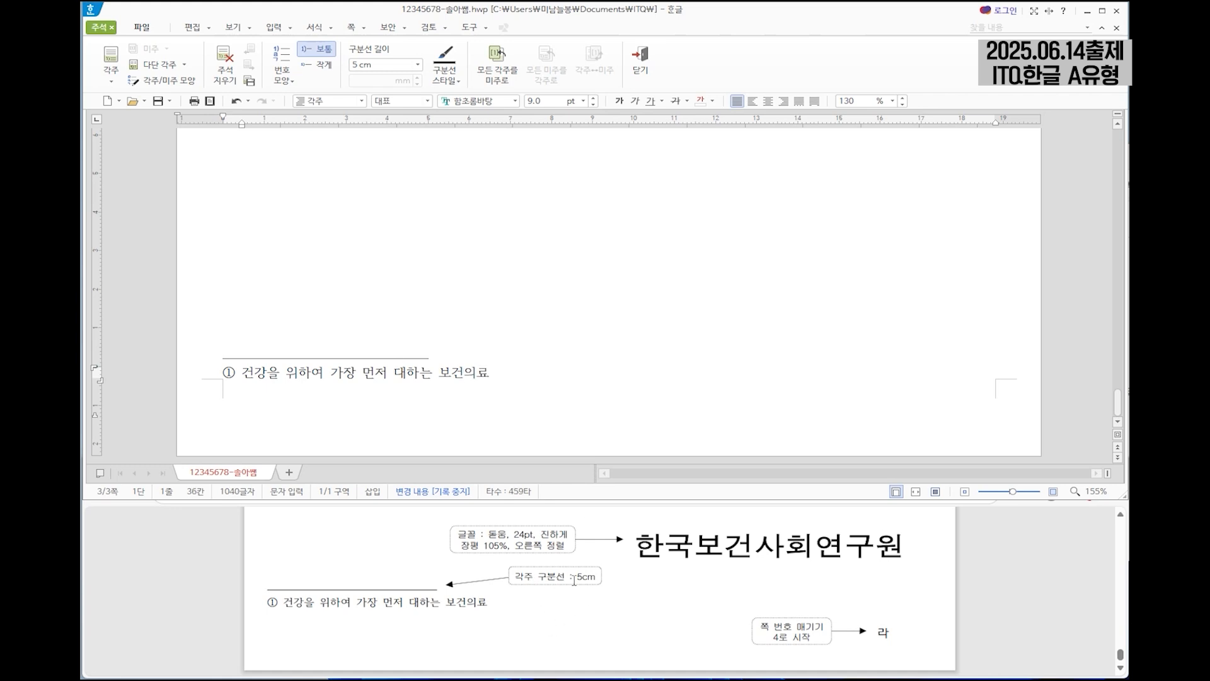
pyautogui.click(641, 72)
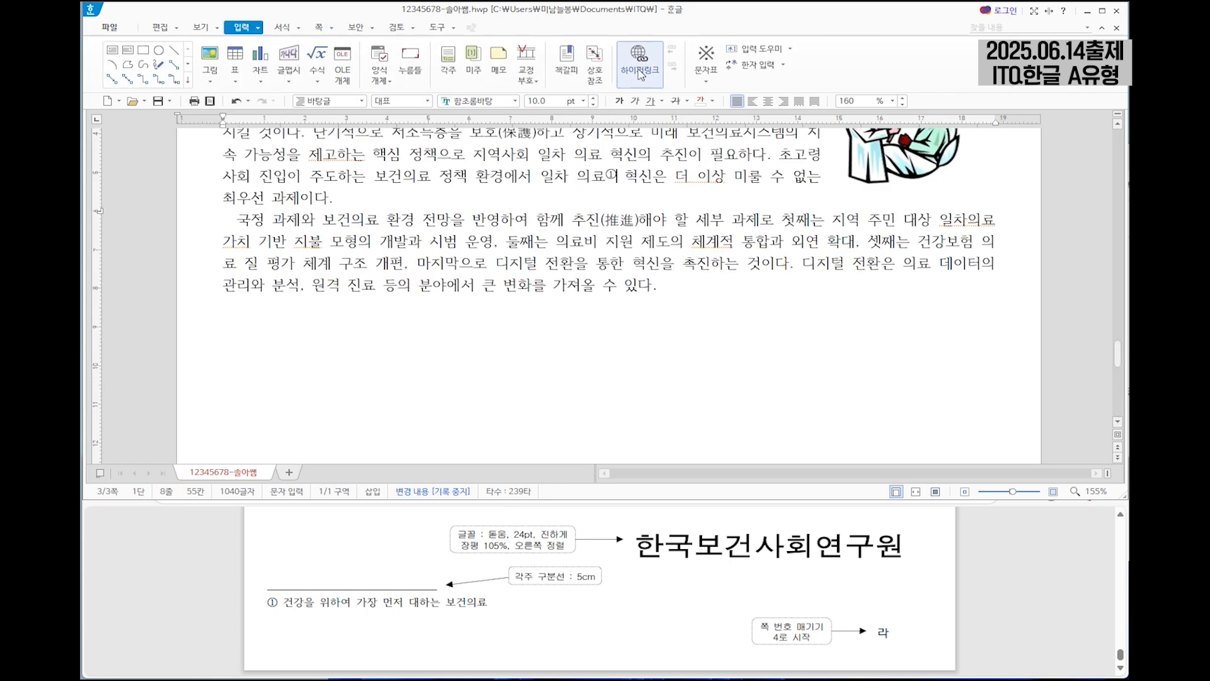
# Add a blank line after the second body paragraph and place the cursor on a new line below it.
pyautogui.scroll(1, 723, 310)
pyautogui.scroll(10, 788, 560)
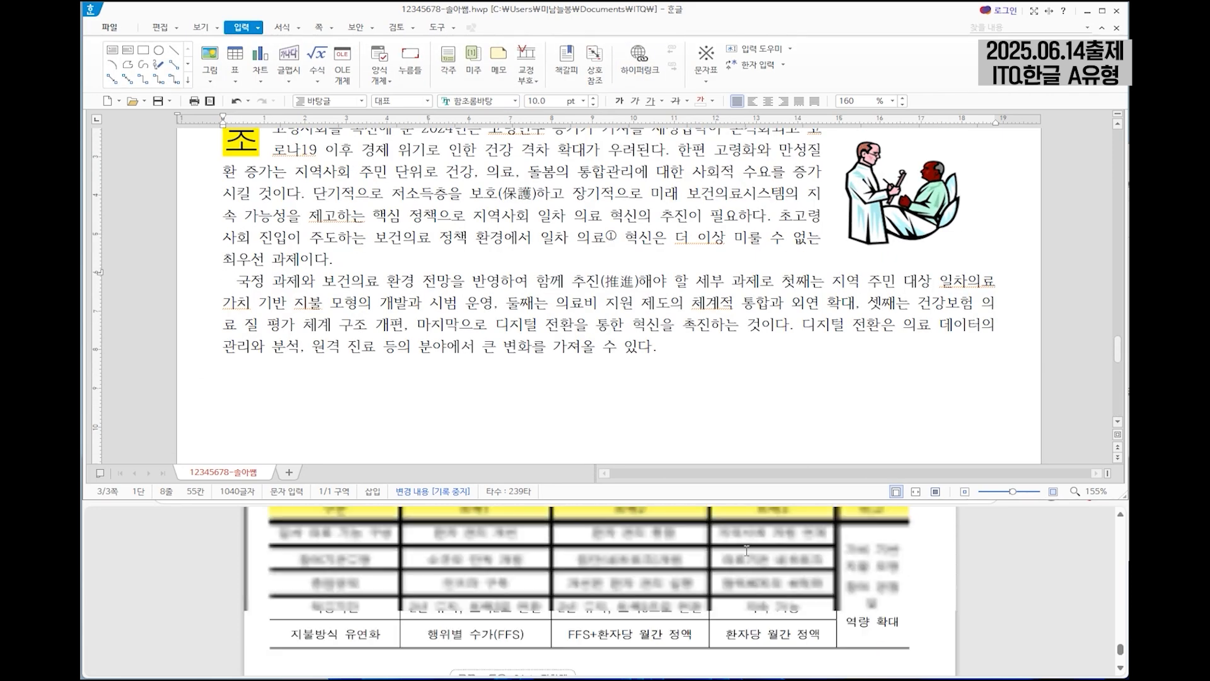
pyautogui.scroll(-2, 790, 559)
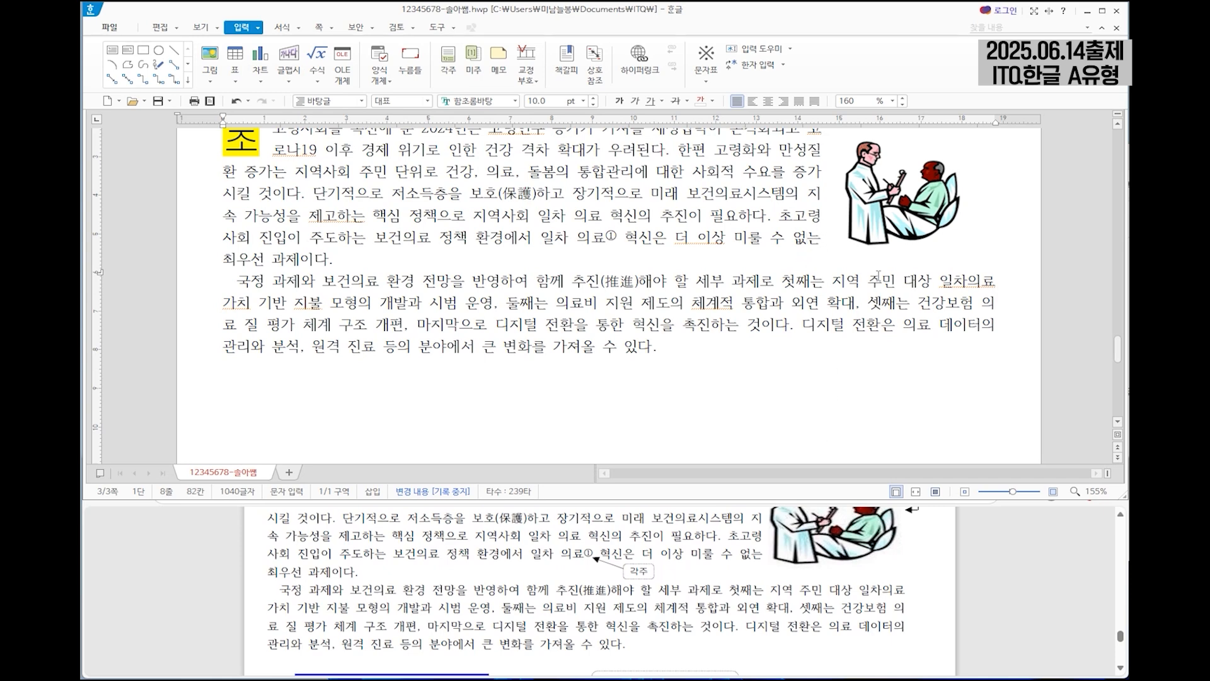
pyautogui.scroll(1, 878, 275)
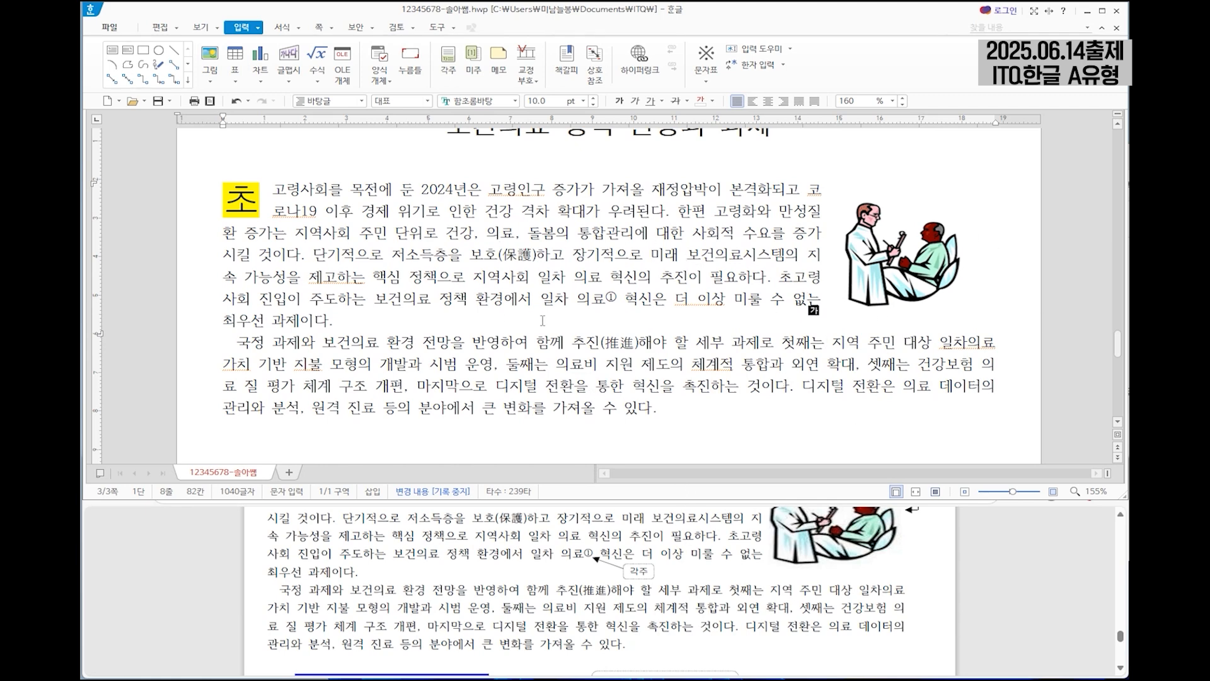
pyautogui.click(706, 408)
pyautogui.scroll(-1, 758, 384)
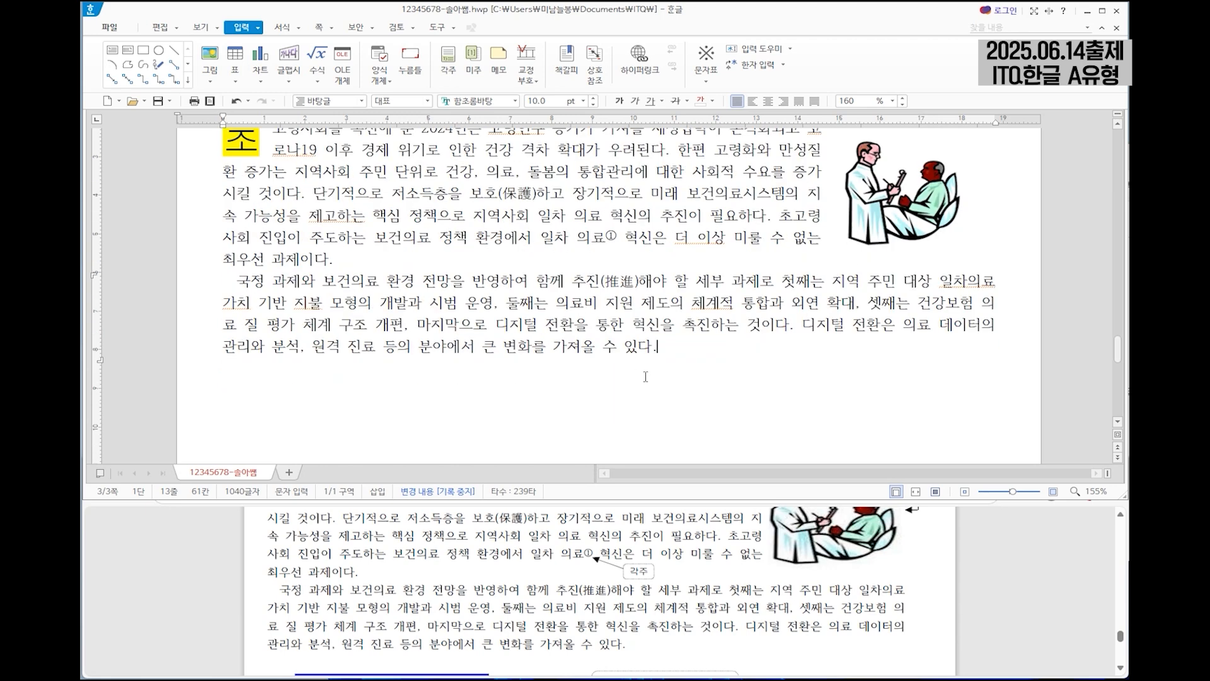
pyautogui.press('Return')
pyautogui.press('Return')
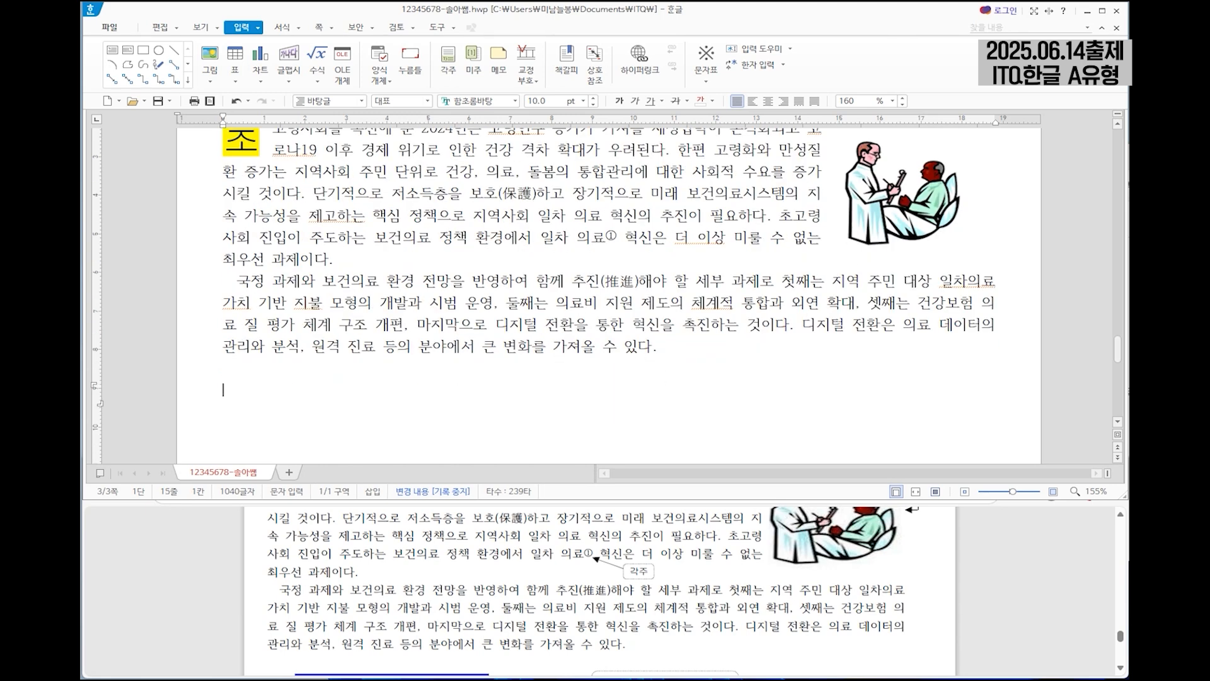
# Insert the ※ symbol from the 기호1 character set and write the heading "주요 보건의료 정책" after it.
pyautogui.scroll(-3, 599, 592)
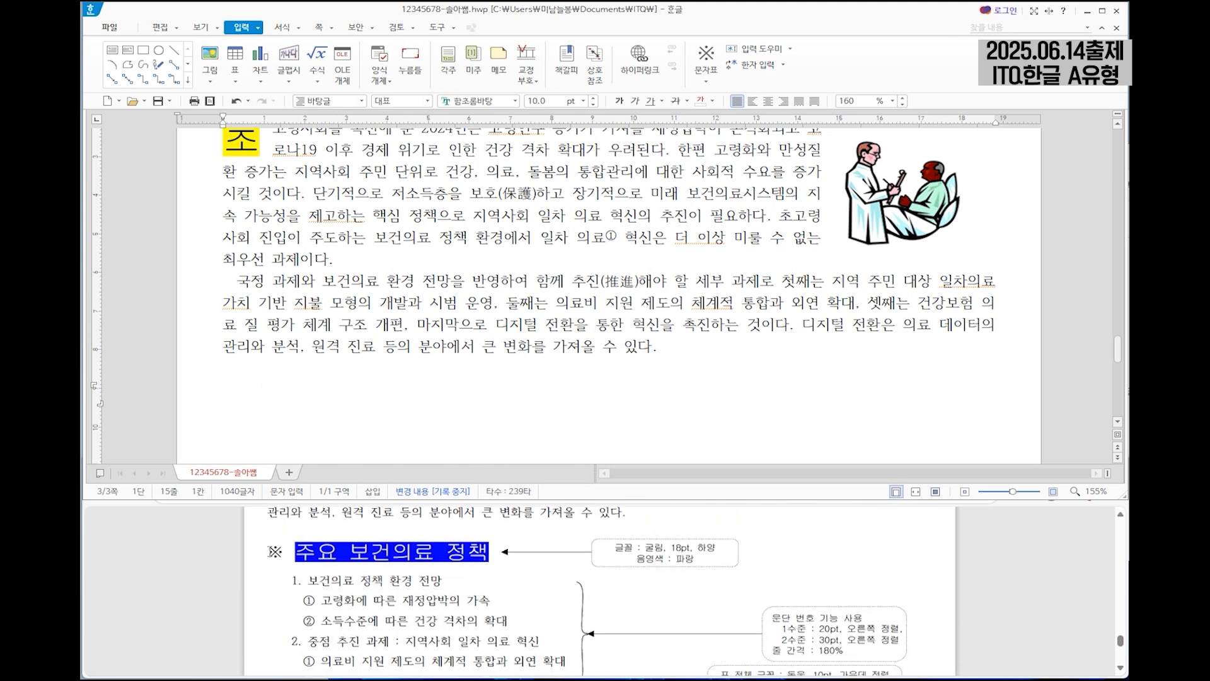
pyautogui.rightClick(234, 396)
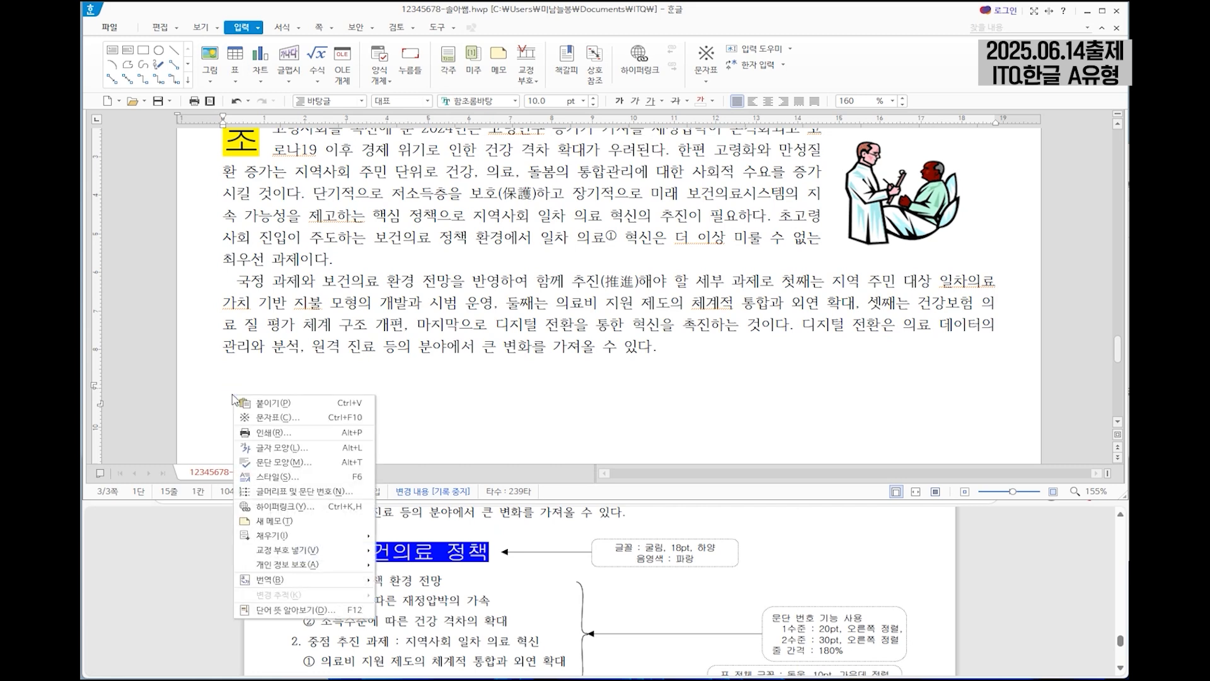
pyautogui.click(276, 418)
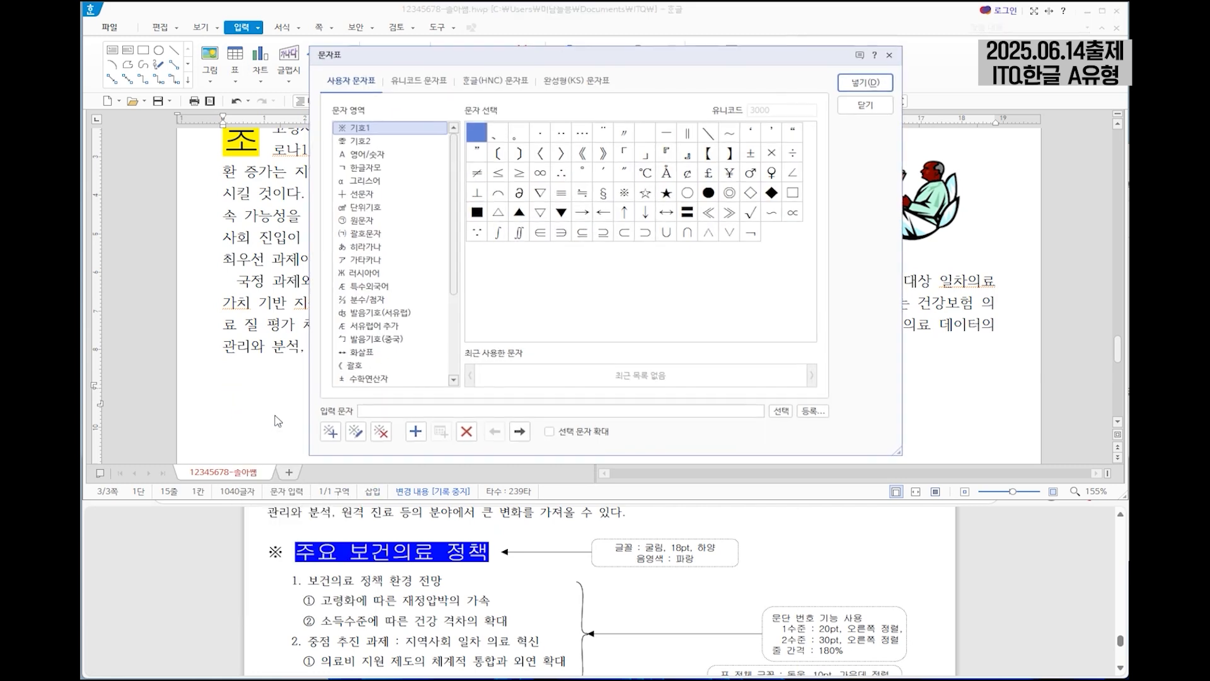
pyautogui.click(357, 141)
pyautogui.click(365, 128)
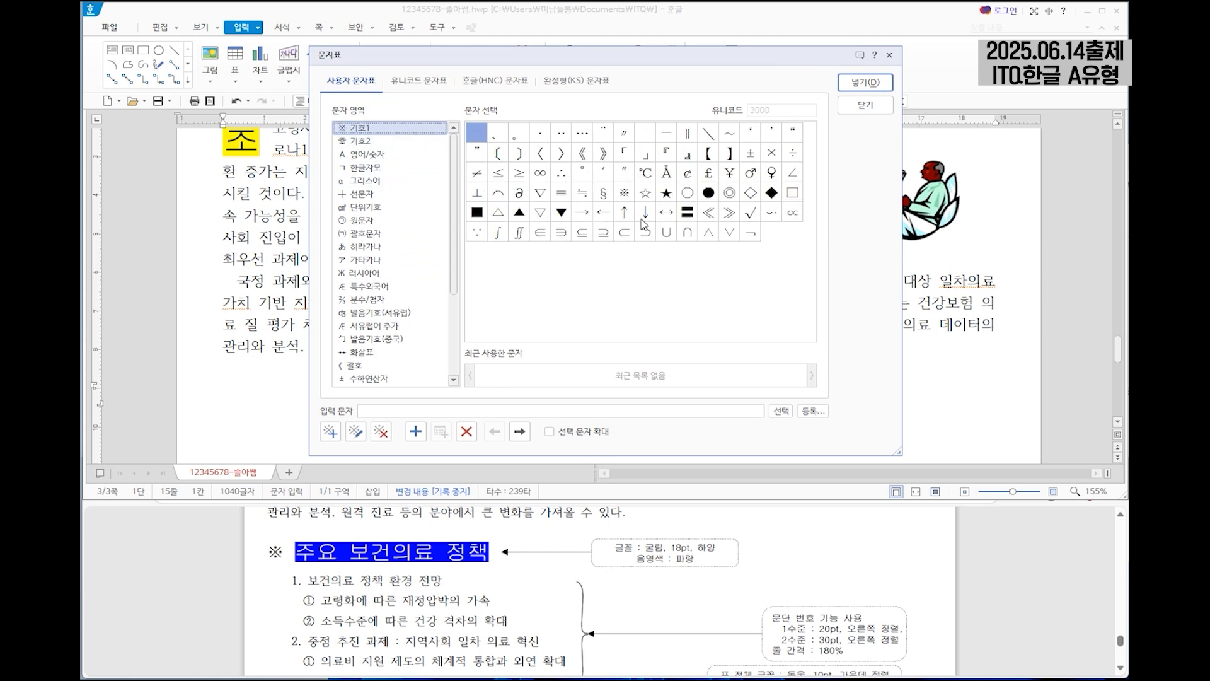
pyautogui.click(624, 192)
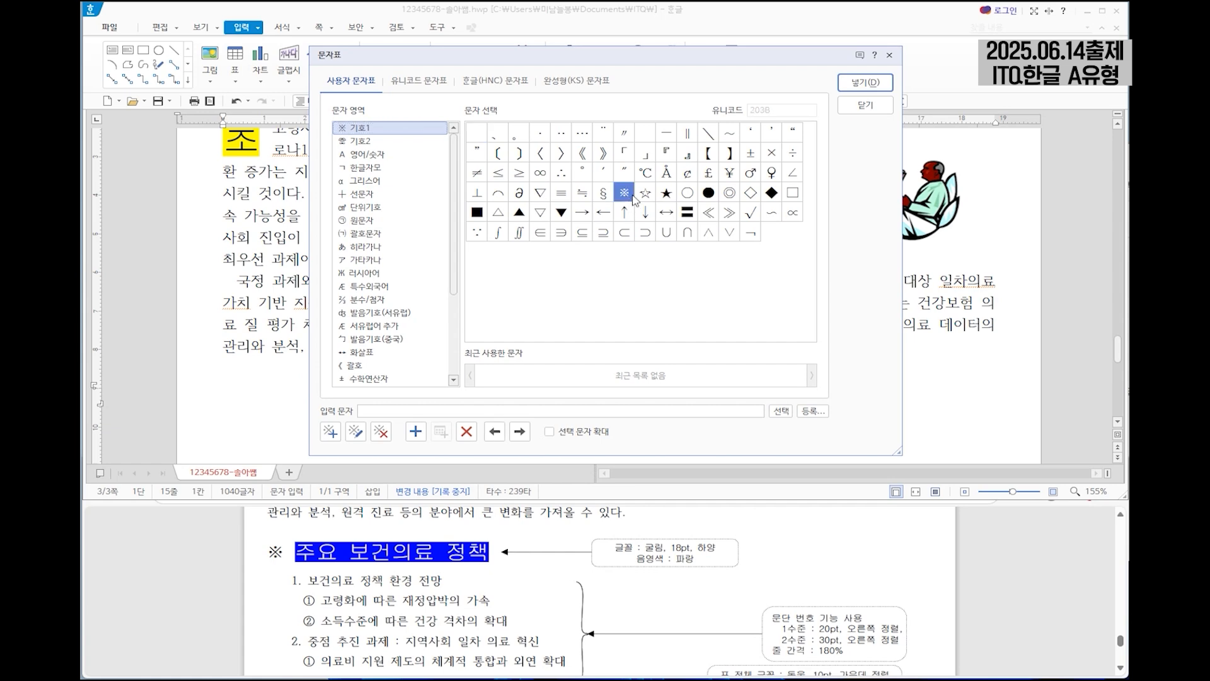
pyautogui.click(865, 83)
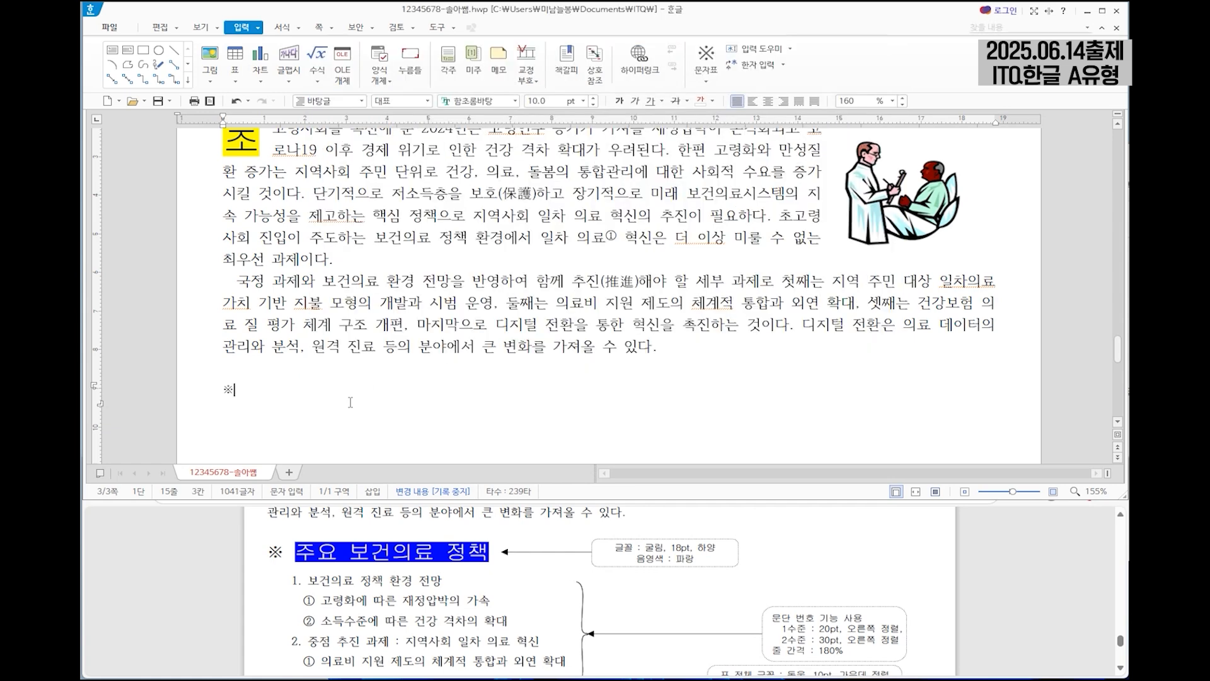
pyautogui.write('주요 보건의료 정책')
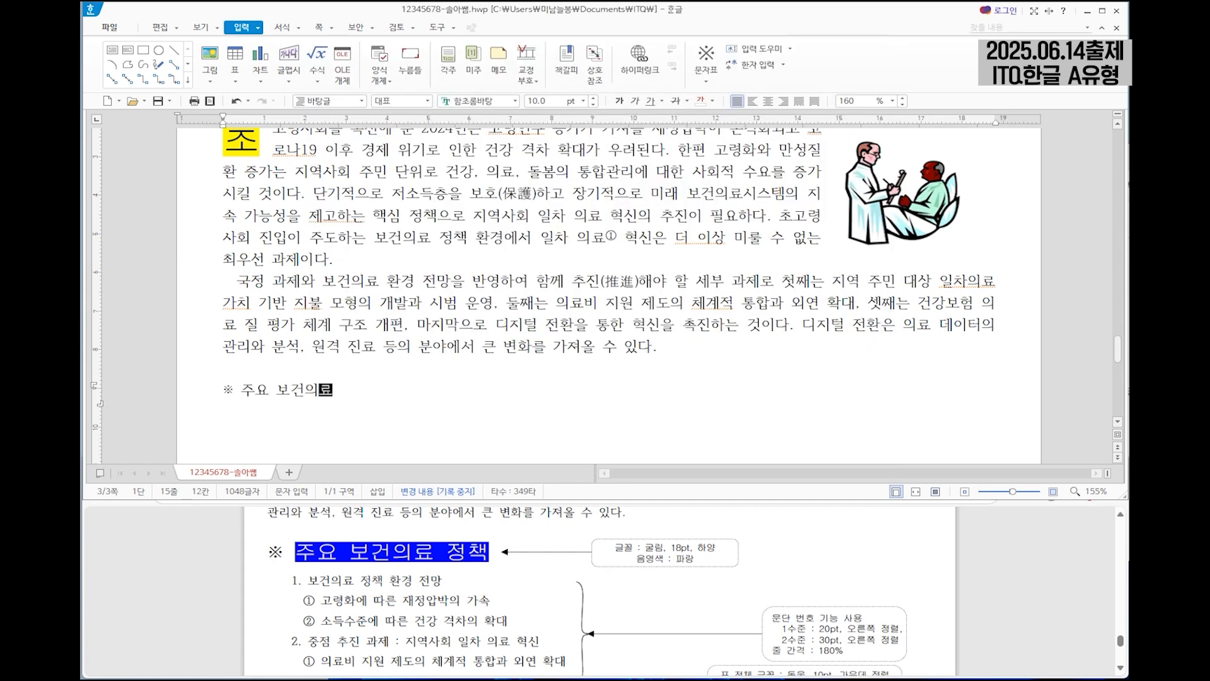
pyautogui.press('Return')
# Under the heading, write the lines "보건의료 정책 환경 전망", "고령화에 따른 재정압박의 가속" and "소득수준에 따른 건강 격차의 확대".
pyautogui.scroll(-2, 353, 382)
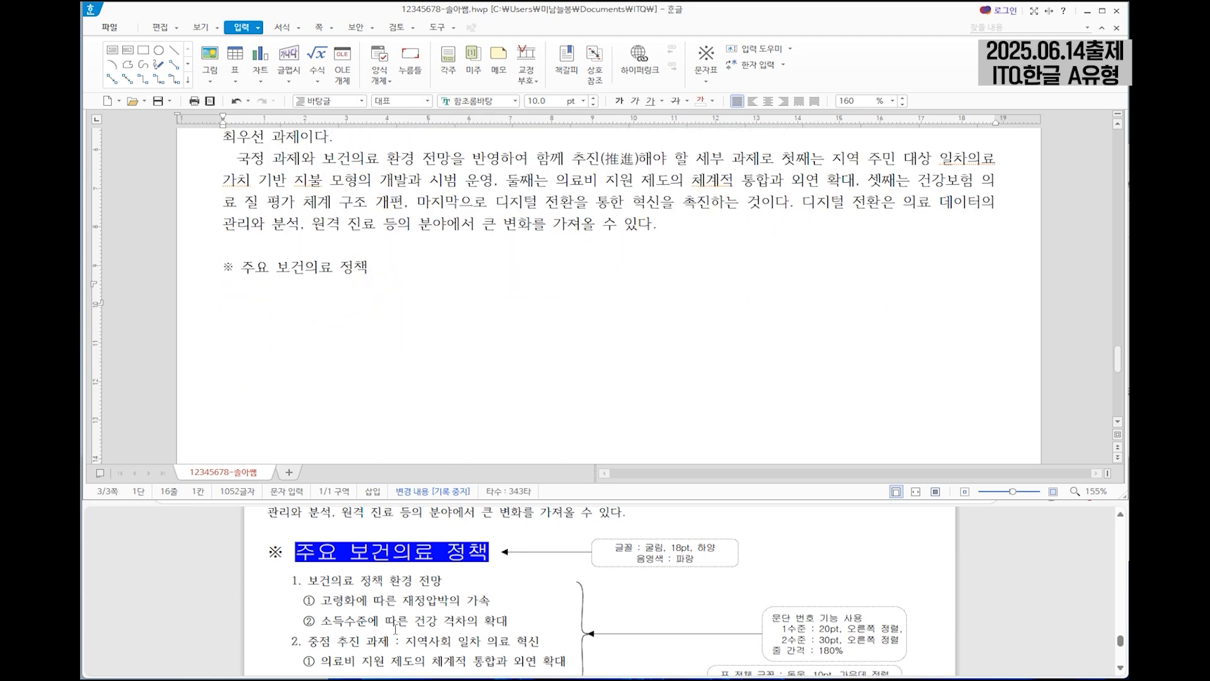
pyautogui.scroll(-1, 355, 587)
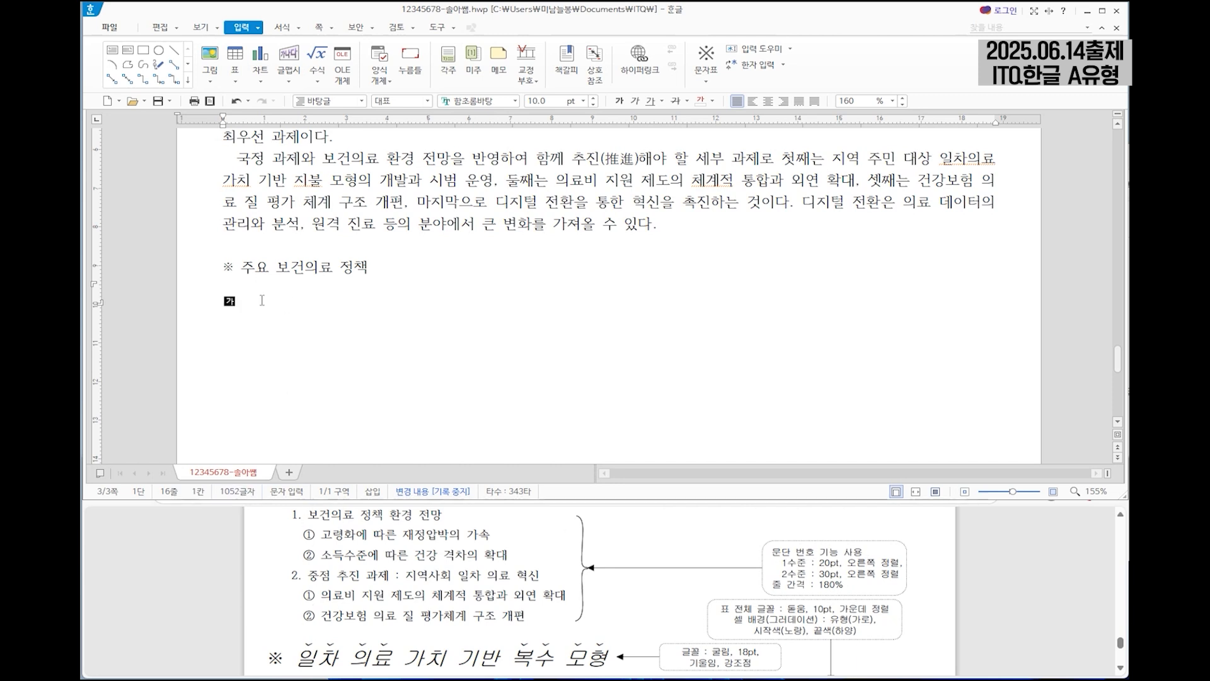
pyautogui.write('보건의료 정책 환경 전망')
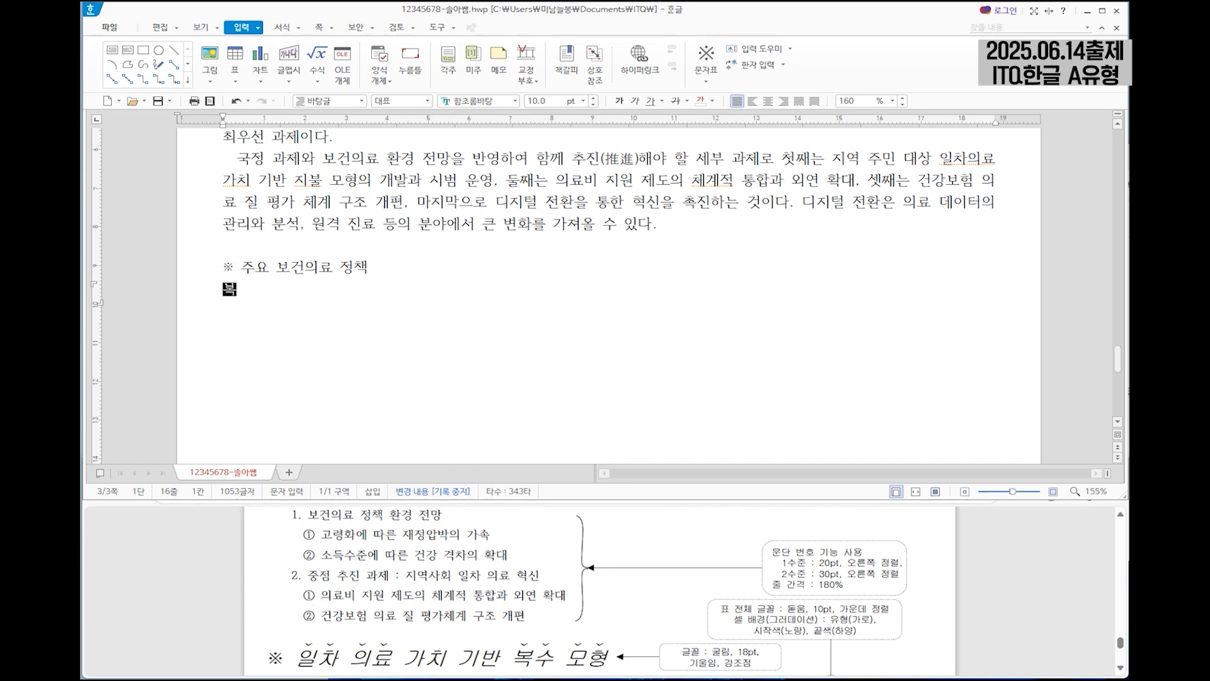
pyautogui.press('Return')
pyautogui.write('고령화에 따른 재정압박의 가소ㄱ')
pyautogui.press('Return')
pyautogui.write('소득수준에 따른 건강 격차의 확대')
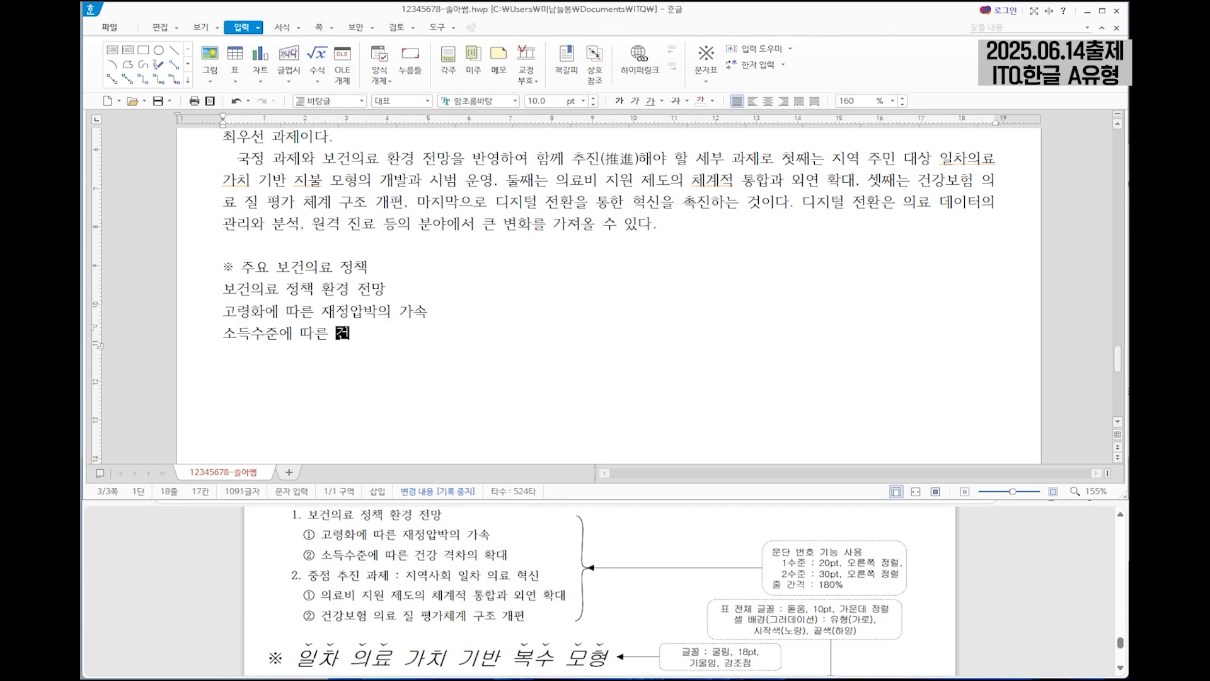
# Add the lines "중점 추진 과제 : 지역사회 일차 의료 혁신", "의료비 지원 제도의 체계적 통합과 외연 확대" and "건강보험 의료 질 평가체계 구조 개편".
pyautogui.press('Return')
pyautogui.write('중점 추진 과제 : 지역사회 일차 의료 혁신')
pyautogui.press('Return')
pyautogui.write('의료비 지원 제도의 체계적 통합과 외연 확대')
pyautogui.press('Return')
pyautogui.write('건강보험 의료 질 평가체계 구조 개편')
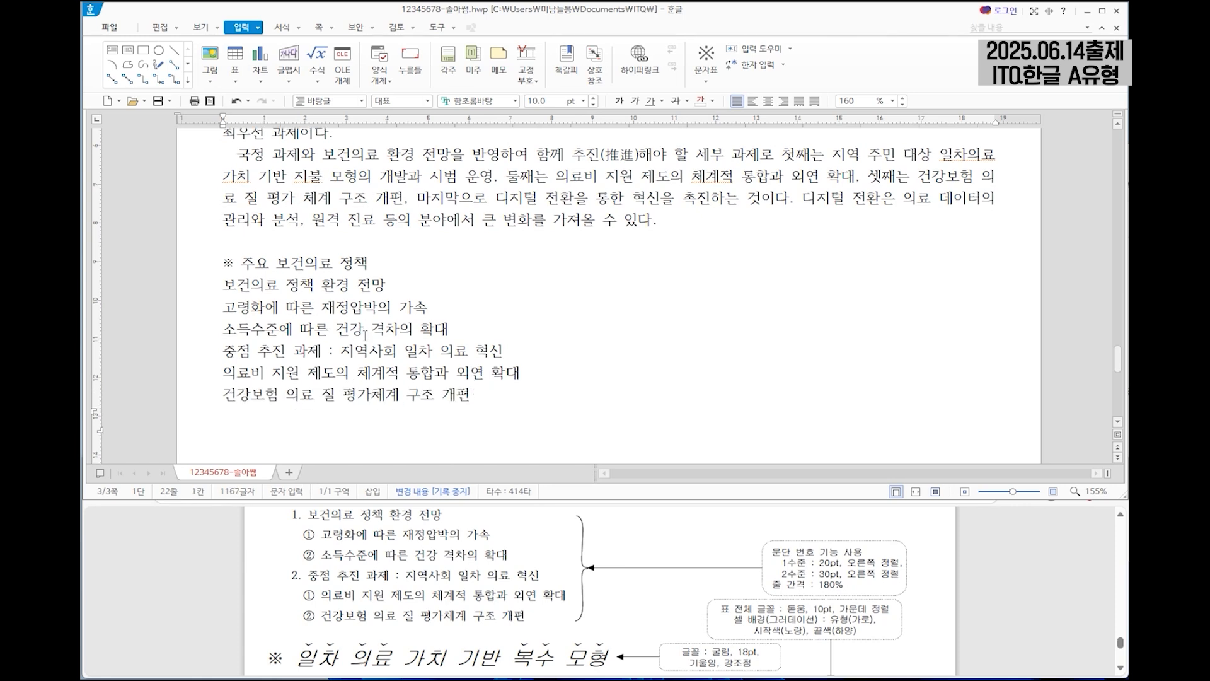
pyautogui.scroll(-1, 410, 360)
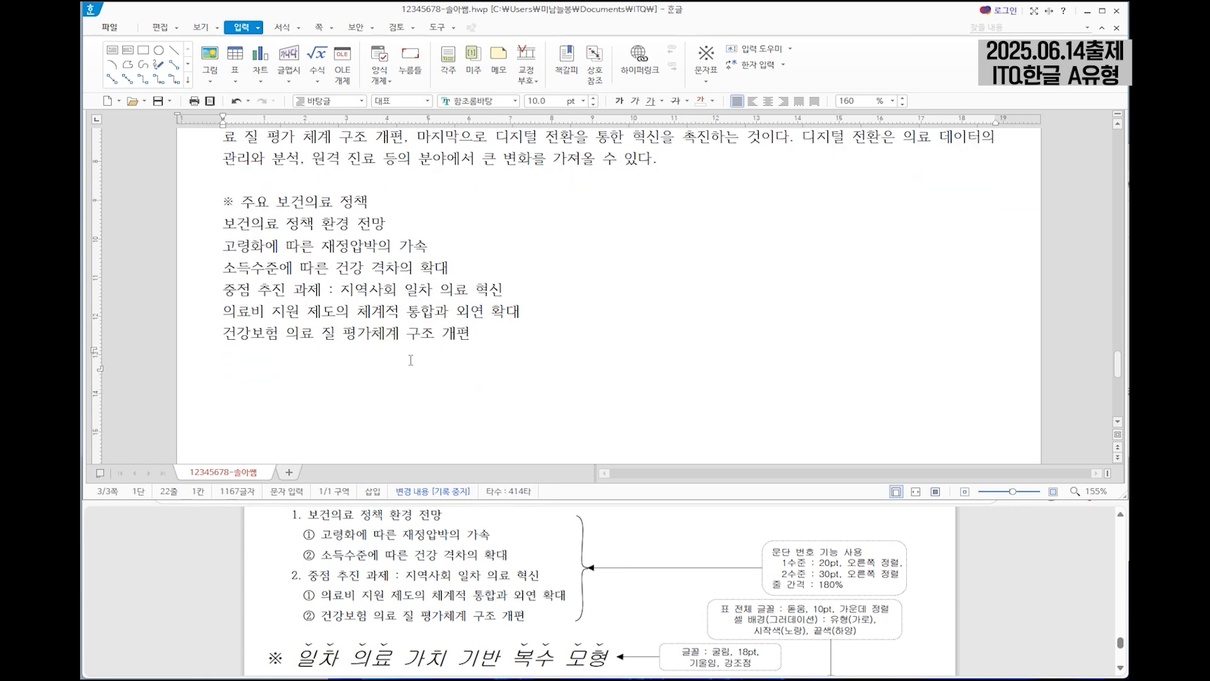
# Leave a blank line below the list and add a second ※ heading reading "일차 의료 가치 기반 복수 모형".
pyautogui.press('Return')
pyautogui.scroll(-2, 545, 660)
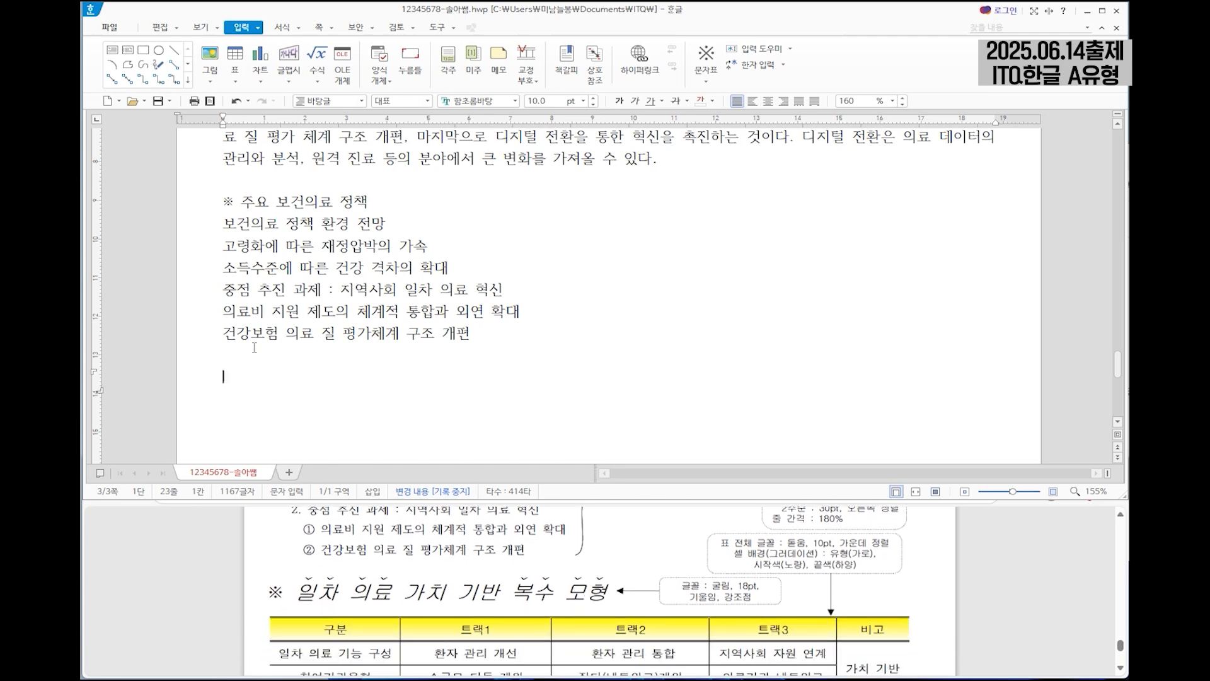
pyautogui.rightClick(222, 377)
pyautogui.click(255, 403)
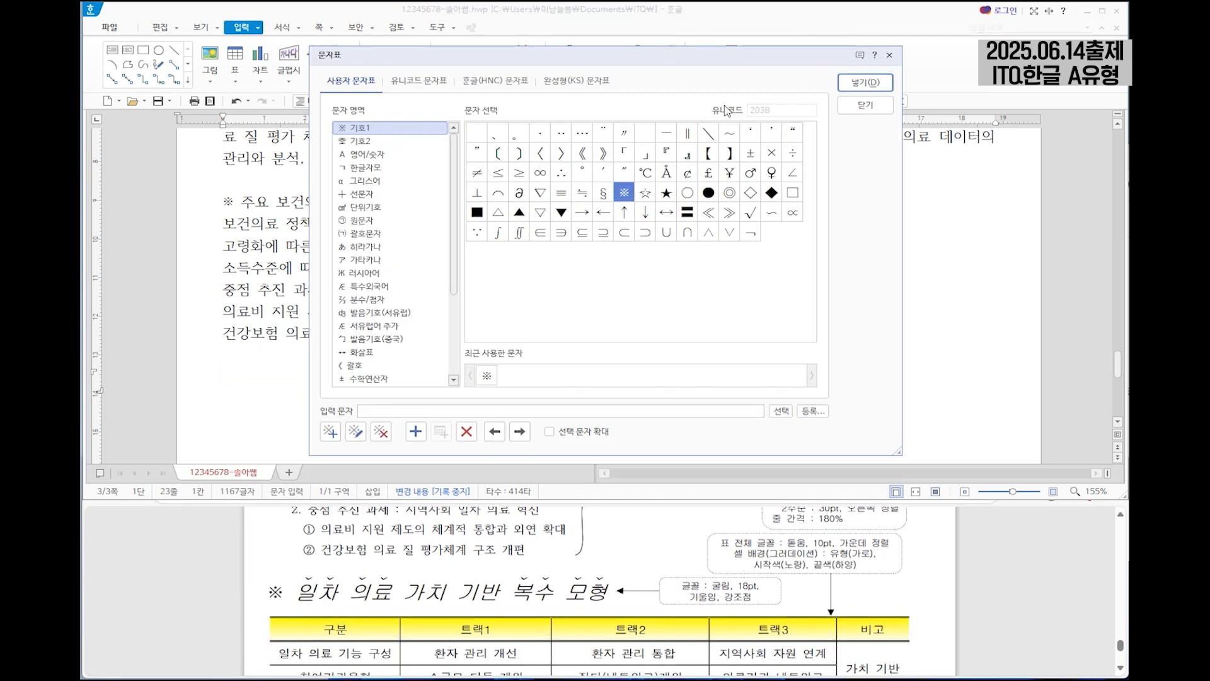
pyautogui.click(865, 82)
pyautogui.write('일차 의료 가치 기반 복수 몽')
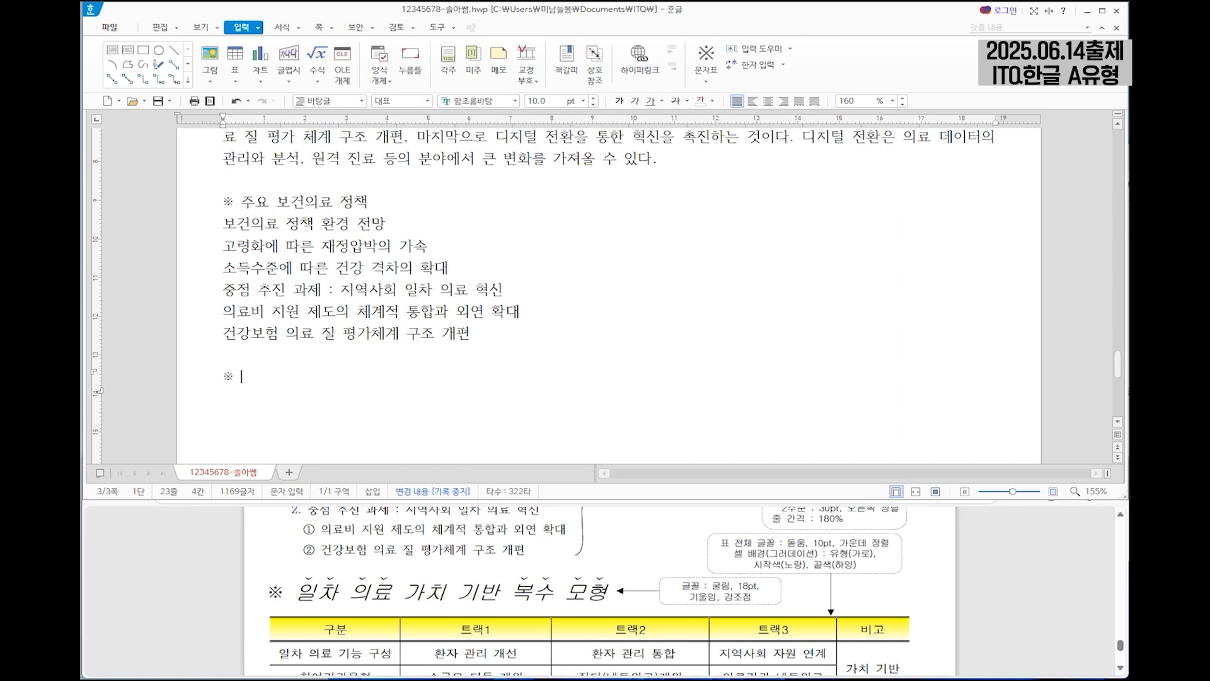
pyautogui.write('형')
pyautogui.press('Return')
# Insert a table of 6 rows and 5 columns below the second ※ heading, treated as a character.
pyautogui.scroll(-2, 658, 592)
pyautogui.scroll(1, 813, 565)
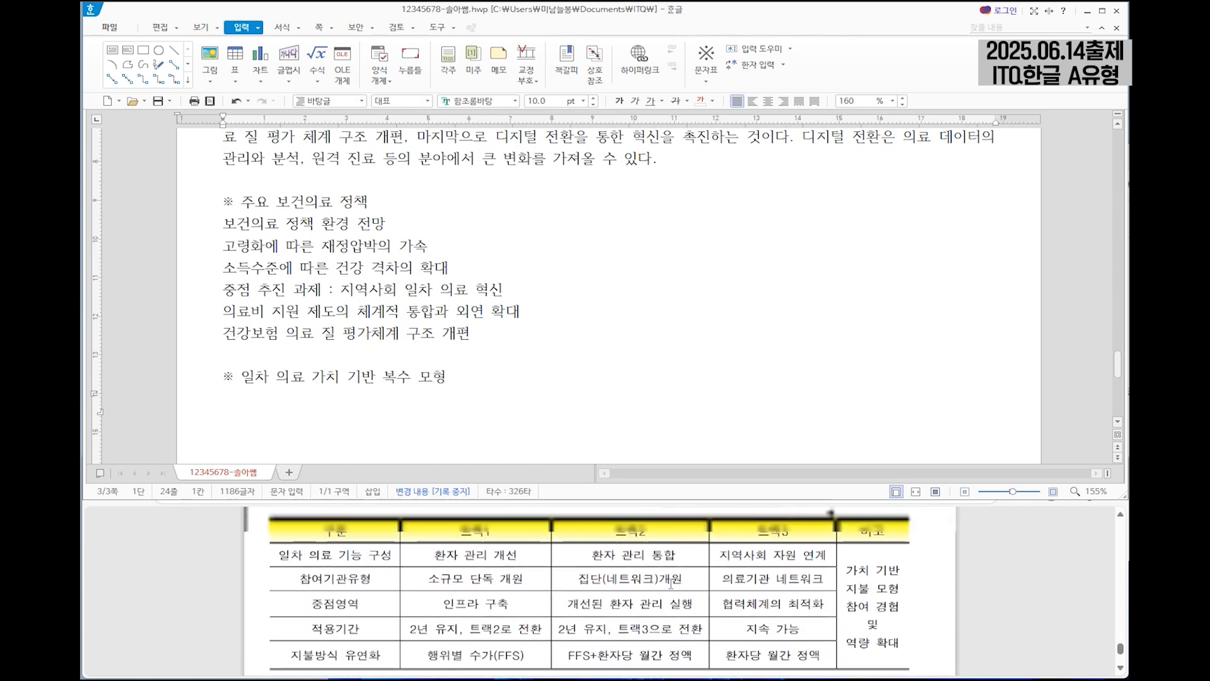
pyautogui.click(1124, 672)
pyautogui.click(236, 57)
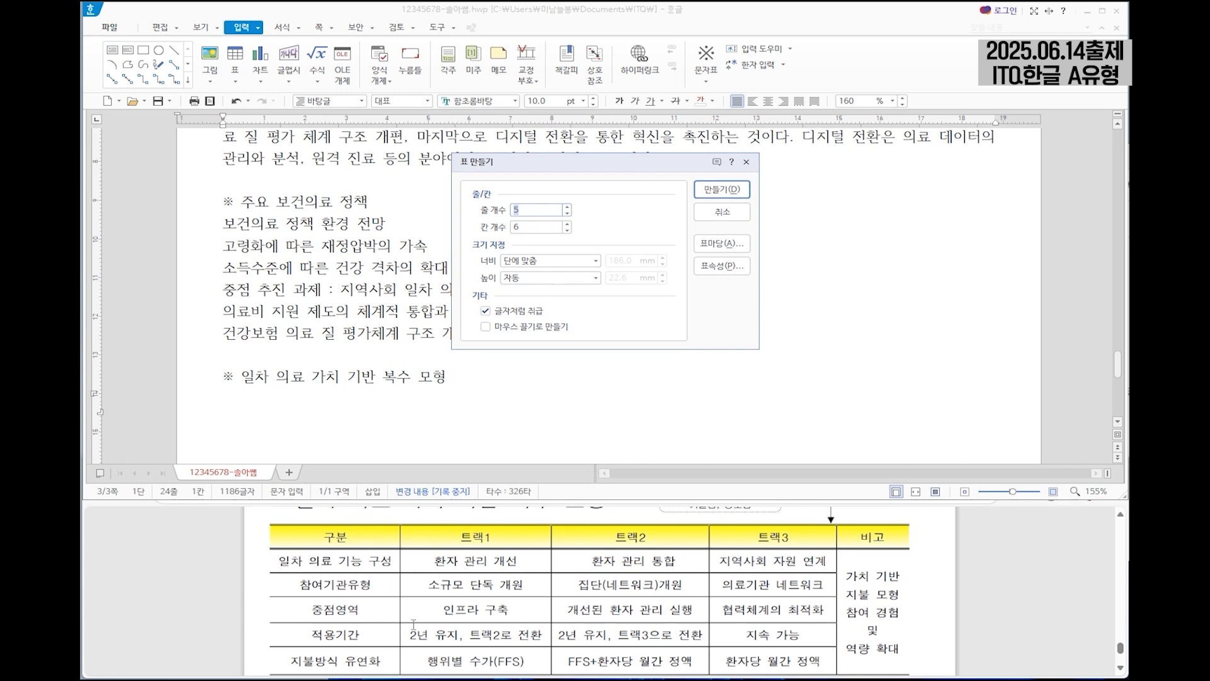
pyautogui.write('6')
pyautogui.press('Tab')
pyautogui.click(721, 189)
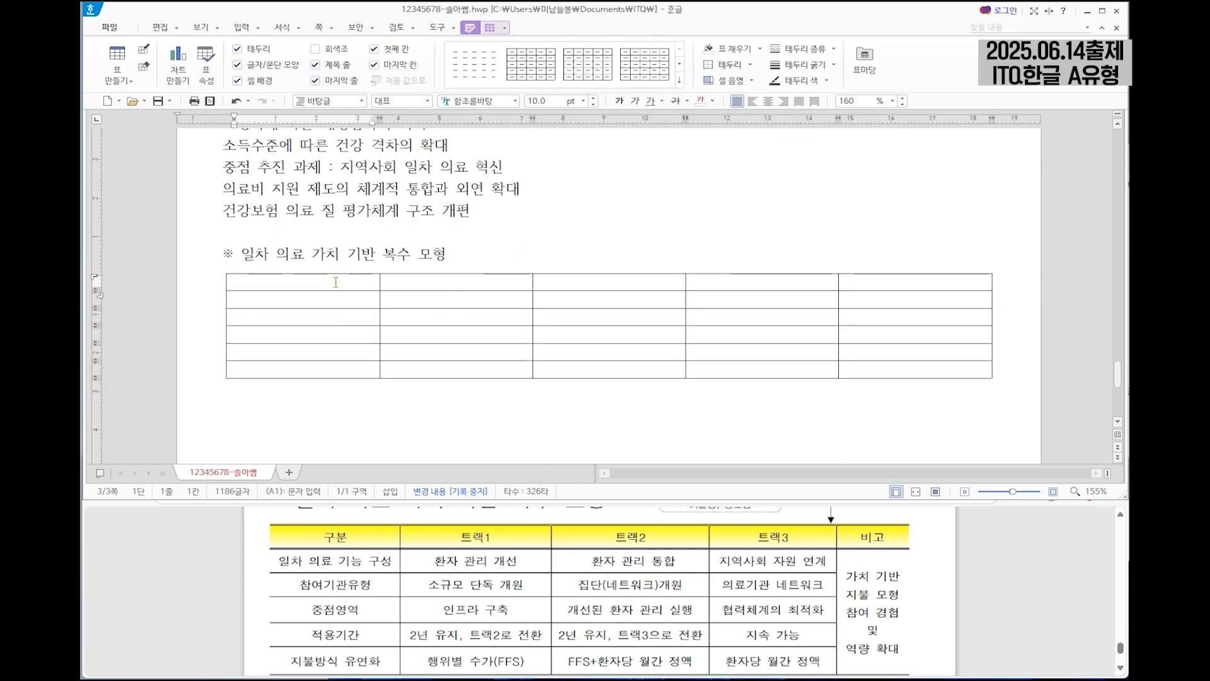
# Fill the table's header row with 구분, 트랙1, 트랙2, 트랙3, 비고 and the first column with 일차 의료 기능 구성, 참여기관유형, 중점영역, 적용기간, 지불방식 유연화.
pyautogui.write('구분\t트랙1\t트랙2\t트랙3\t')
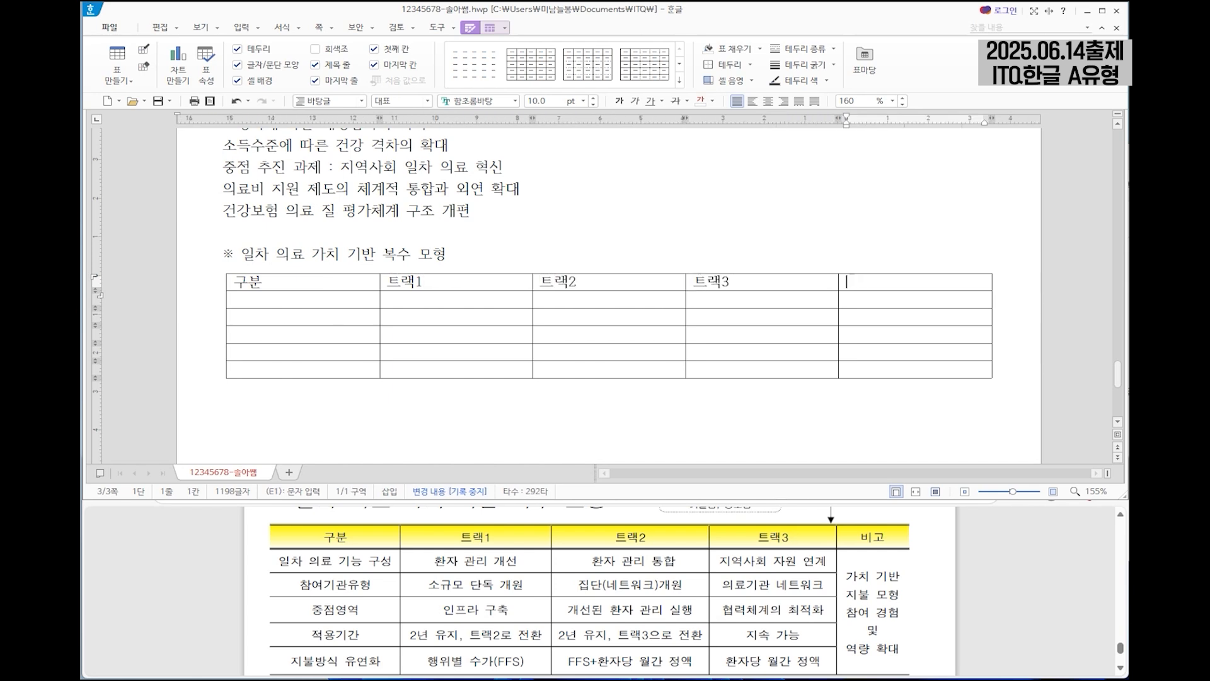
pyautogui.write('비고\t일차 의료 기능 구성')
pyautogui.press('Down')
pyautogui.write('참여기관유형')
pyautogui.press('Down')
pyautogui.write('중점영역')
pyautogui.press('Down')
pyautogui.write('적용기간')
pyautogui.press('Down')
pyautogui.write('지불방식 유연화')
# Fill the 트랙1 column with 환자 관리 개성, 소규모 단독 개원, 인프라 구축, "2년 유지, 트랙2로 전환" and 행위별 수가(FFS).
pyautogui.press('Tab')
pyautogui.press('Up')
pyautogui.press('Up')
pyautogui.press('Up')
pyautogui.press('Up')
pyautogui.write('환자 관리 개성')
pyautogui.press('Down')
pyautogui.write('소규모 단독 개원')
pyautogui.press('Down')
pyautogui.write('인프라 구축')
pyautogui.press('Down')
pyautogui.write('2년 유지, 트랙2로 전환')
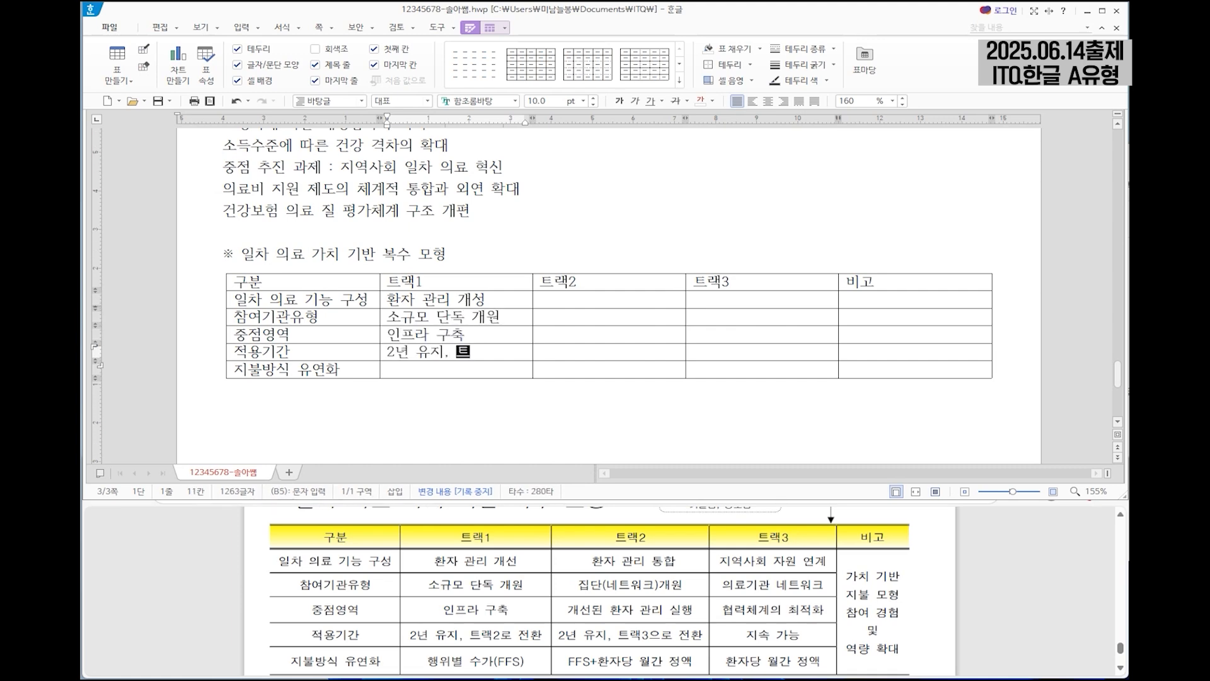
pyautogui.press('Down')
pyautogui.write('행위별 수가(FFS)')
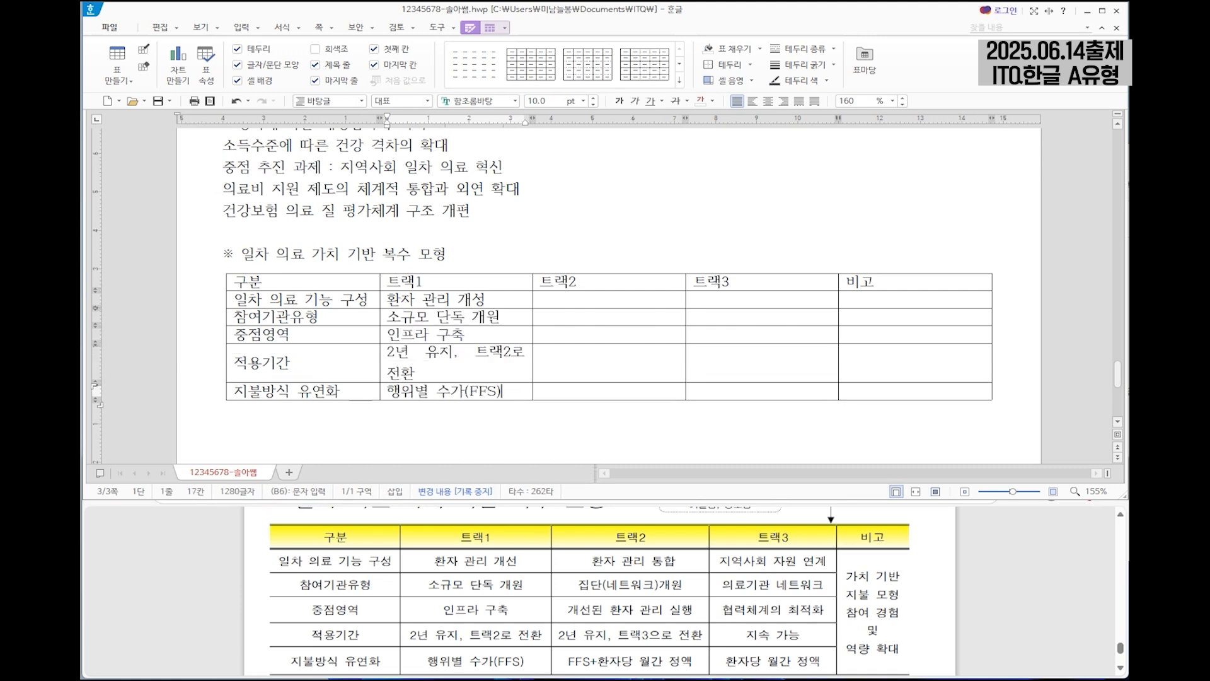
# Fill the 트랙2 column with 환자 관리 통합, 집단(네트워크)개원, 개선된 환자 관리 실행, "2년 유지, 트랙3으로 전환" and FFS+환자당 월간 정액.
pyautogui.press('Tab')
pyautogui.press('Up')
pyautogui.press('Up')
pyautogui.press('Up')
pyautogui.press('Up')
pyautogui.write('환자 관리 통합')
pyautogui.press('Down')
pyautogui.write('집단(네트워크)개원')
pyautogui.press('Down')
pyautogui.write('개선된 호자 관리 실행')
pyautogui.press('Down')
pyautogui.write('2년 유지, 트랙3으로 전환')
pyautogui.press('Down')
pyautogui.write('FFS+환자당 월간 정액')
# Fill the 트랙3 column with 지역사회 자원 연계, 의료기관 네트워크, 협력체계의 최적화, 지속 가능 and 환자당 월간 정액.
pyautogui.press('Tab')
pyautogui.press('Up')
pyautogui.press('Up')
pyautogui.press('Up')
pyautogui.press('Up')
pyautogui.write('지역사회 자원 연계')
pyautogui.press('Down')
pyautogui.write('의료기관 네트워크')
pyautogui.press('Down')
pyautogui.write('협력체계의 최적화')
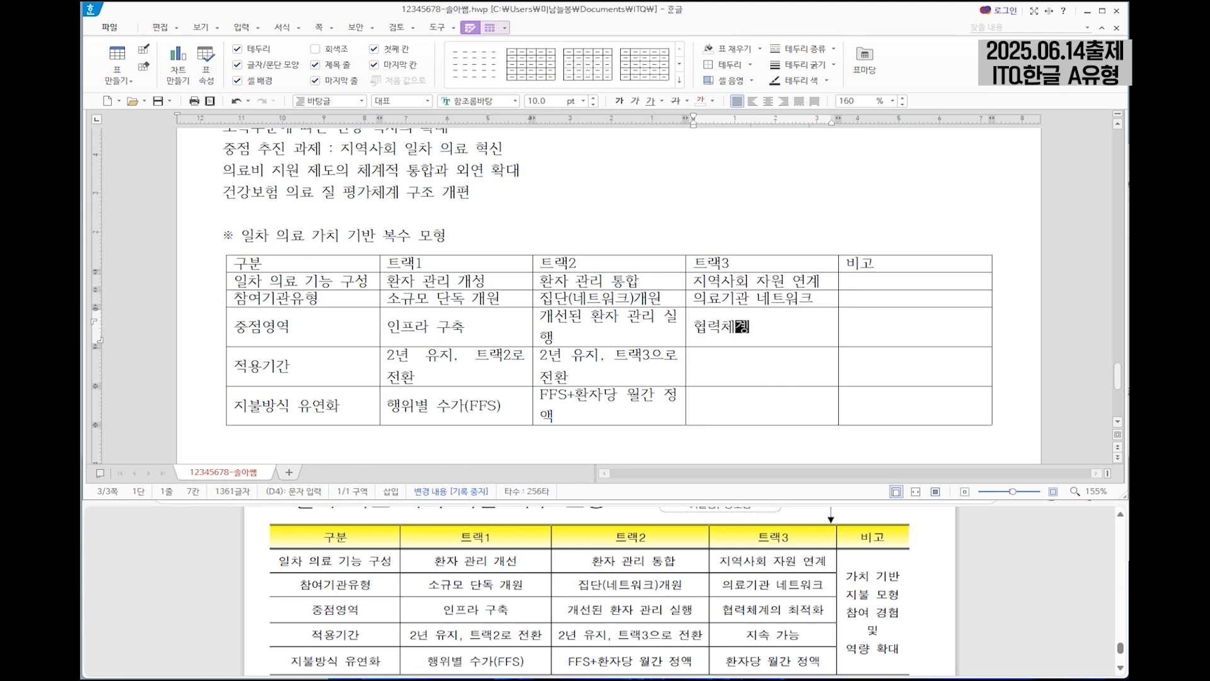
pyautogui.press('Down')
pyautogui.write('지속 가능')
pyautogui.press('Down')
pyautogui.write('환자당 월간 정액')
# Merge the five empty cells below the 비고 header into a single cell.
pyautogui.press('Tab')
pyautogui.press('Up')
pyautogui.press('Up')
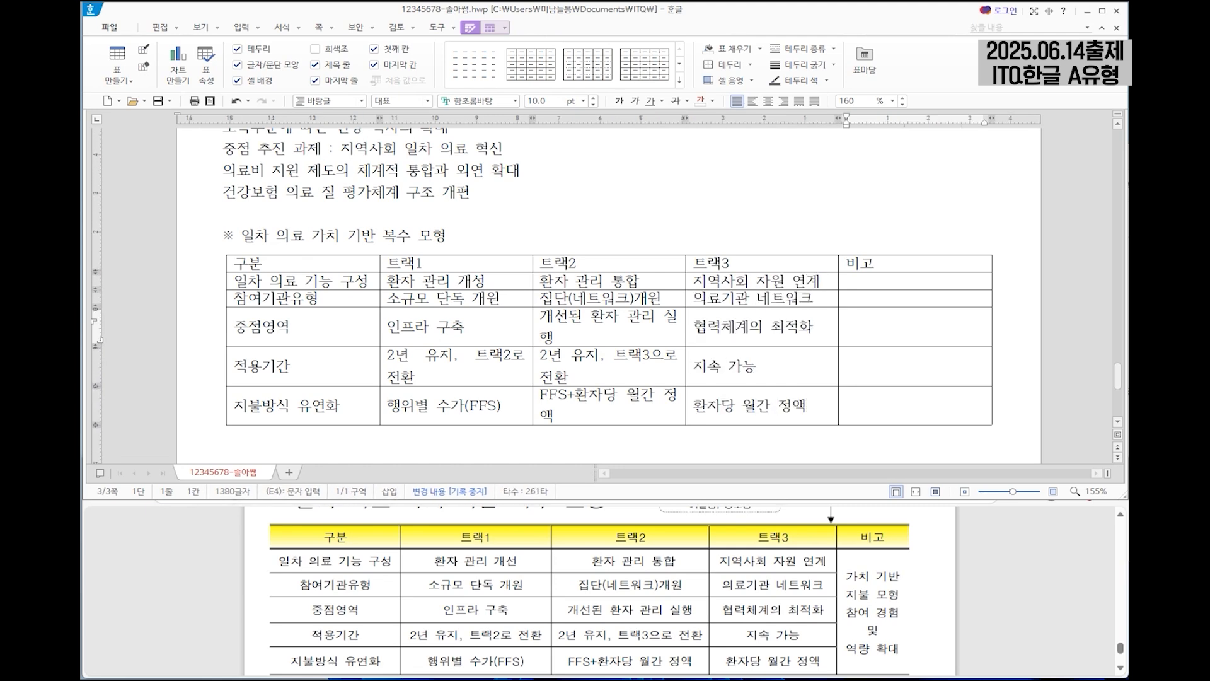
pyautogui.moveTo(899, 288); pyautogui.dragTo(897, 412)
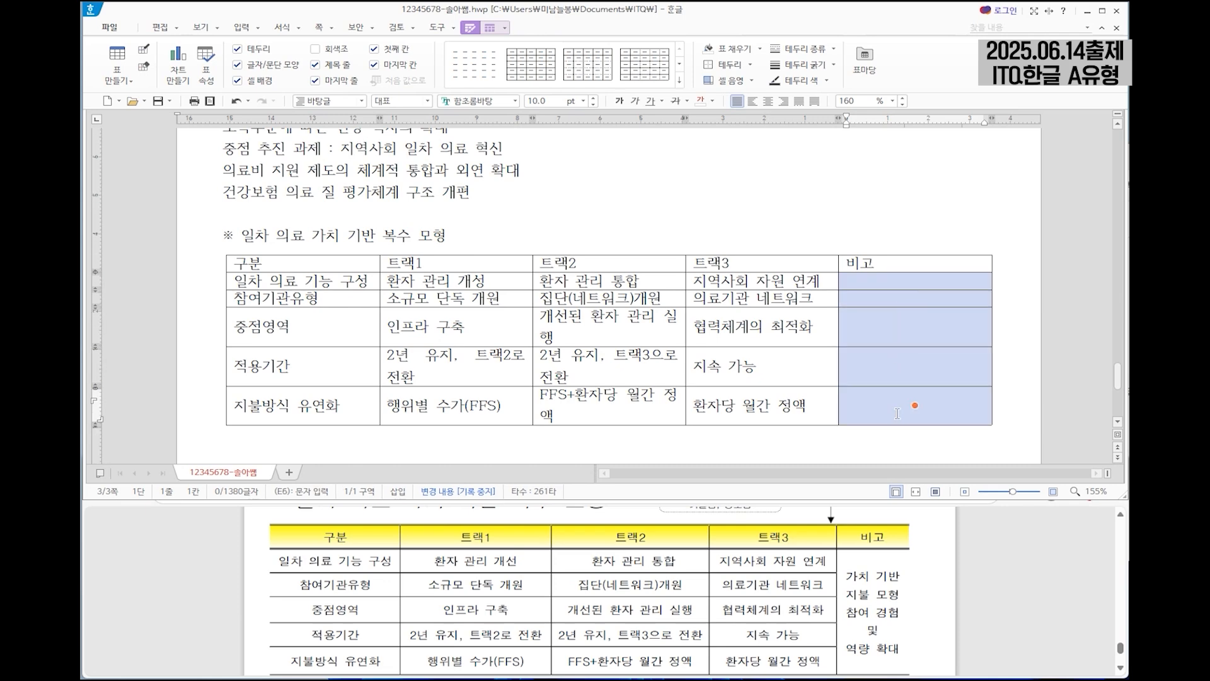
pyautogui.rightClick(889, 369)
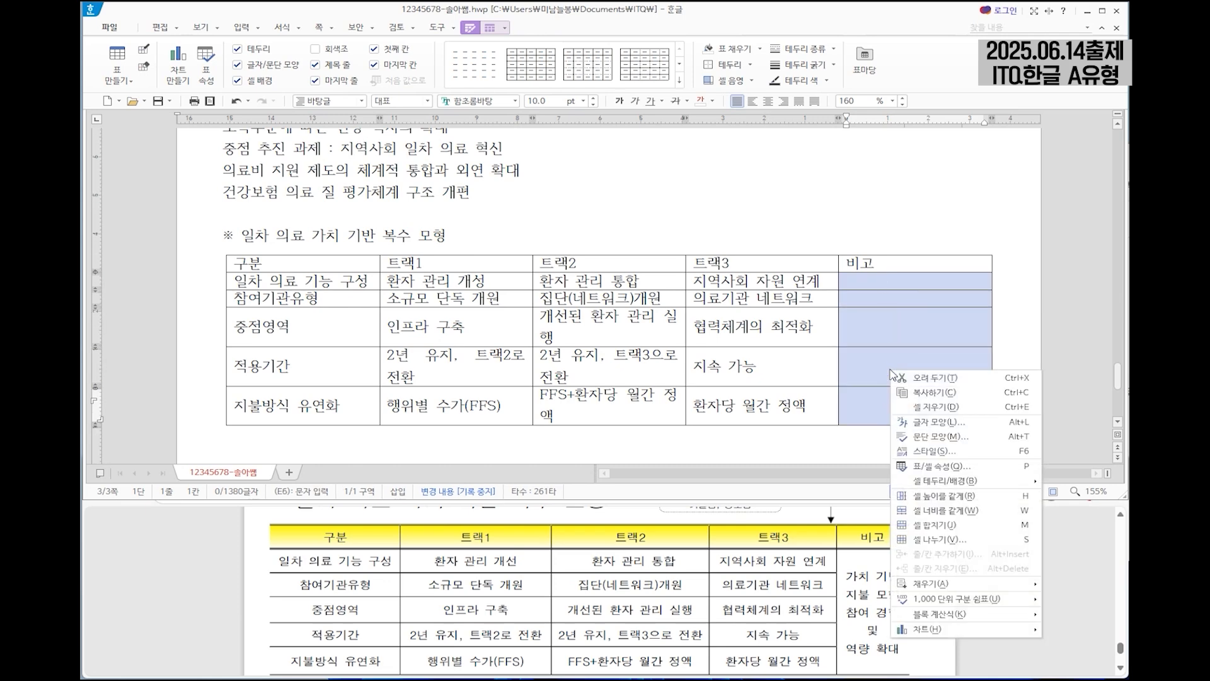
pyautogui.click(1024, 533)
# Enter 가치 기반, 비죽 모형, 참여 경험, 및 and 역량 확대 on separate lines in the merged 비고 cell.
pyautogui.write('가치 기반')
pyautogui.press('Return')
pyautogui.write('비주ㄱ 모형')
pyautogui.press('Return')
pyautogui.write('참여 경험')
pyautogui.press('Return')
pyautogui.write('및')
pyautogui.press('Return')
pyautogui.write('역량 확대')
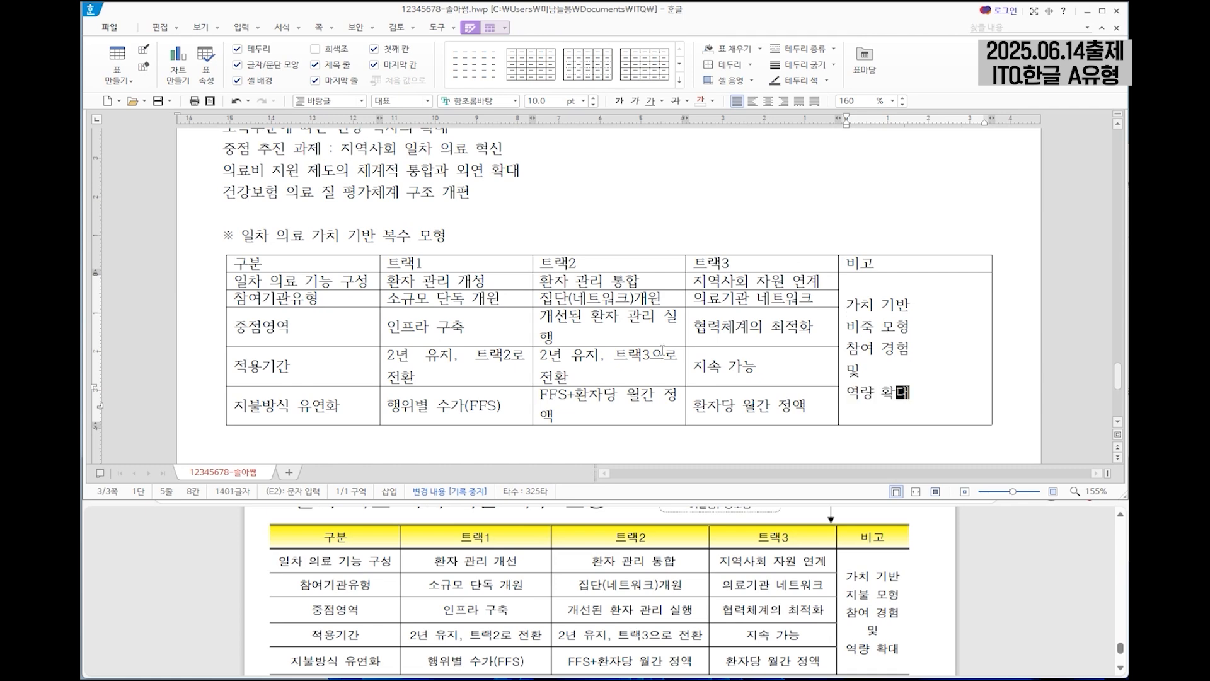
# Add the line "한국보건사회연구원" below the table, leaving one blank line between them.
pyautogui.click(292, 333)
pyautogui.scroll(-3, 500, 588)
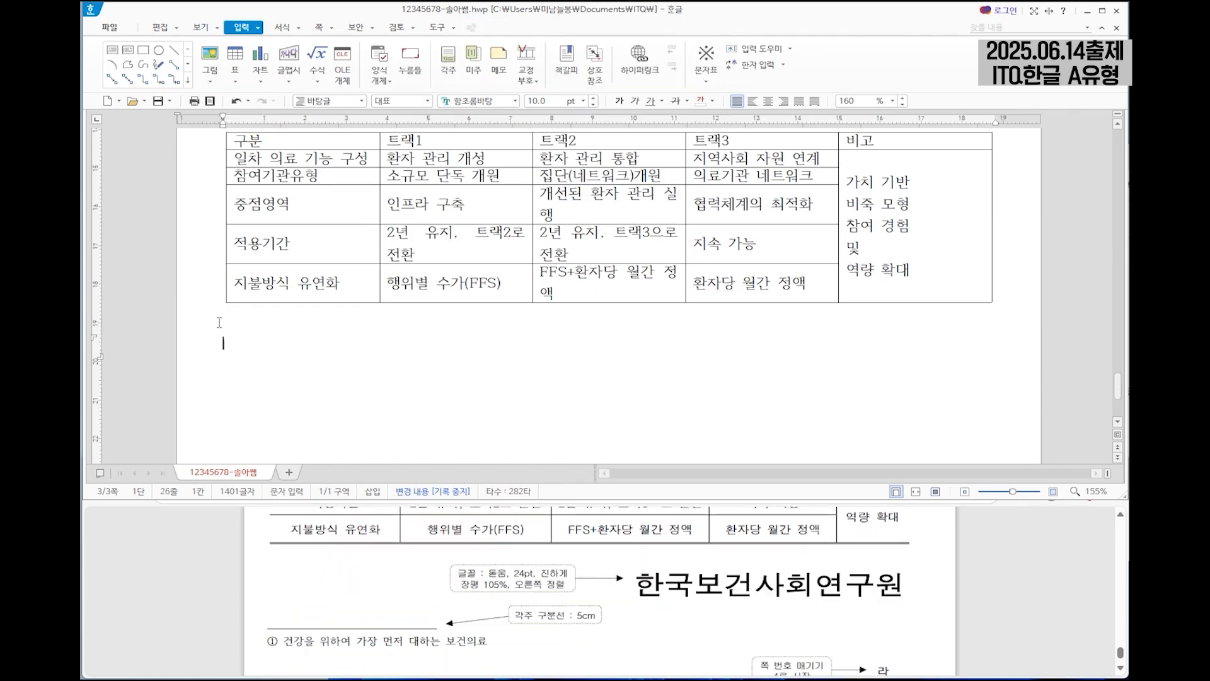
pyautogui.write('한국보건사회연ㄱ구원')
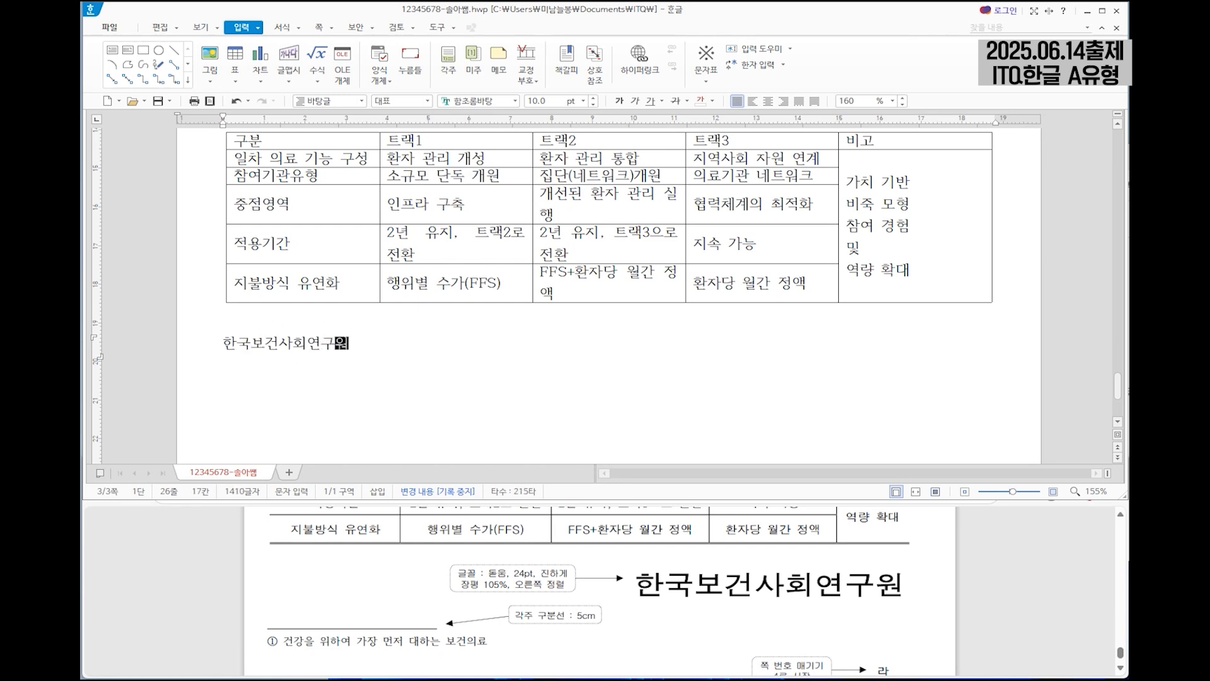
# Examine the blank lines that separate the title, body text, lists and table on page 3.
pyautogui.click(252, 318)
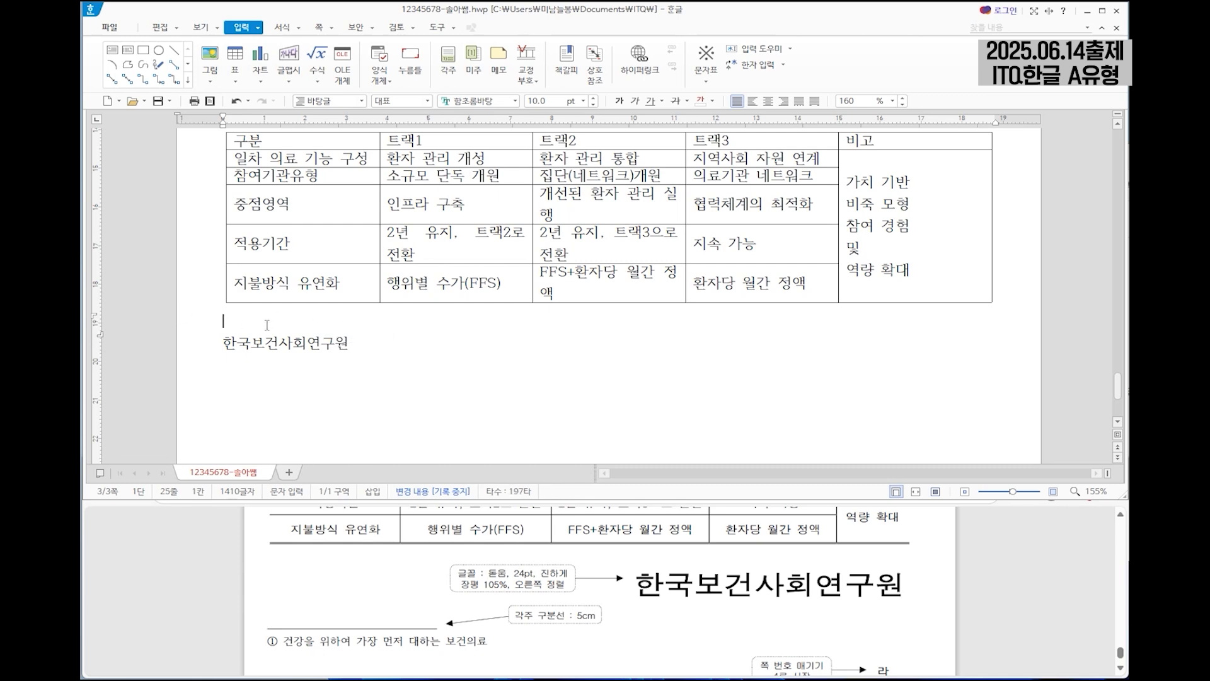
pyautogui.scroll(3, 240, 309)
pyautogui.scroll(2, 231, 275)
pyautogui.moveTo(254, 307); pyautogui.dragTo(254, 329)
pyautogui.click(242, 285)
pyautogui.scroll(4, 245, 287)
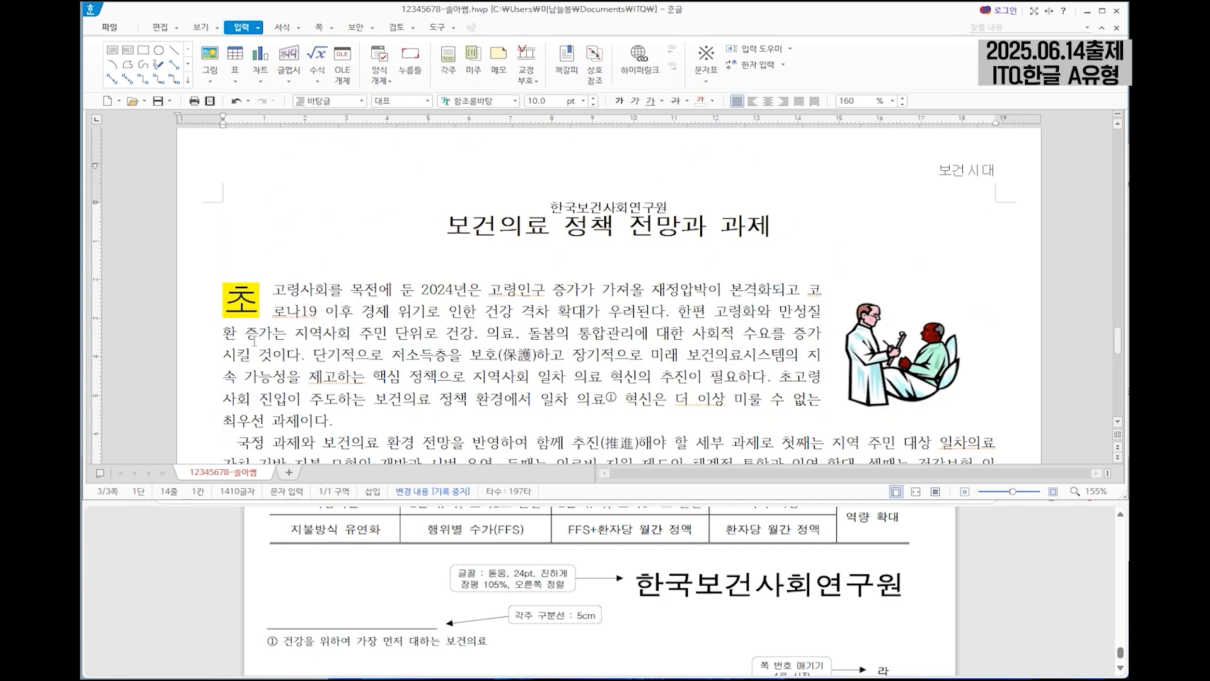
pyautogui.click(240, 274)
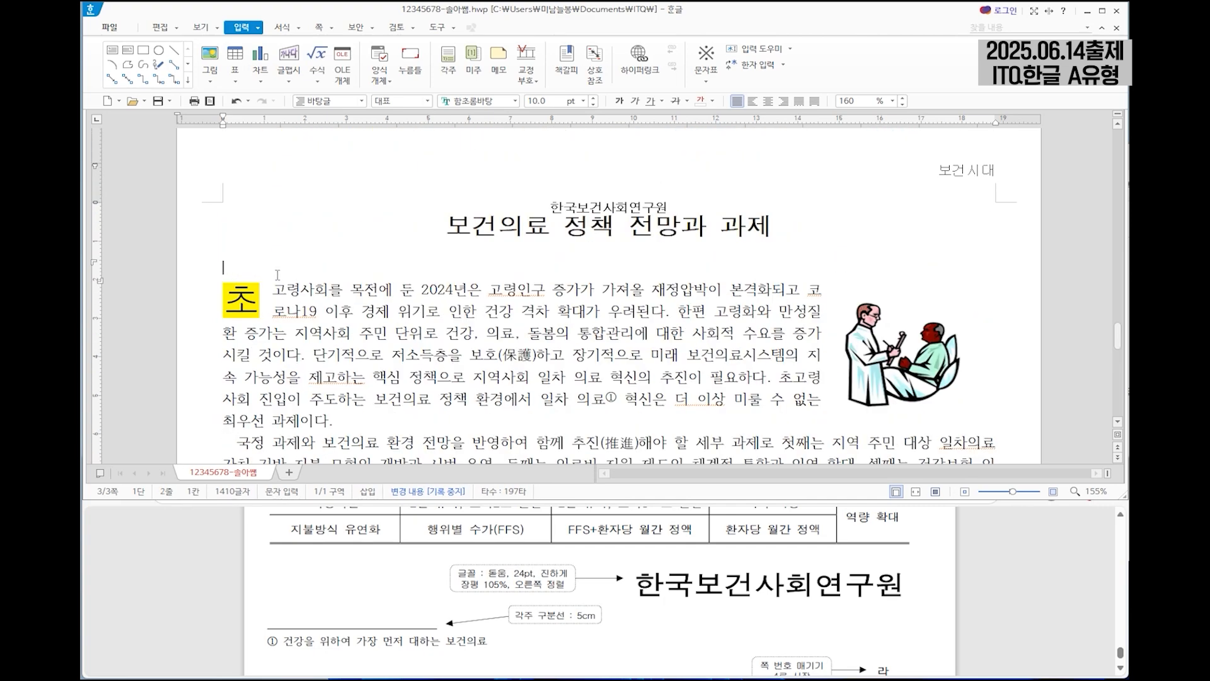
pyautogui.scroll(-3, 545, 435)
pyautogui.click(544, 435)
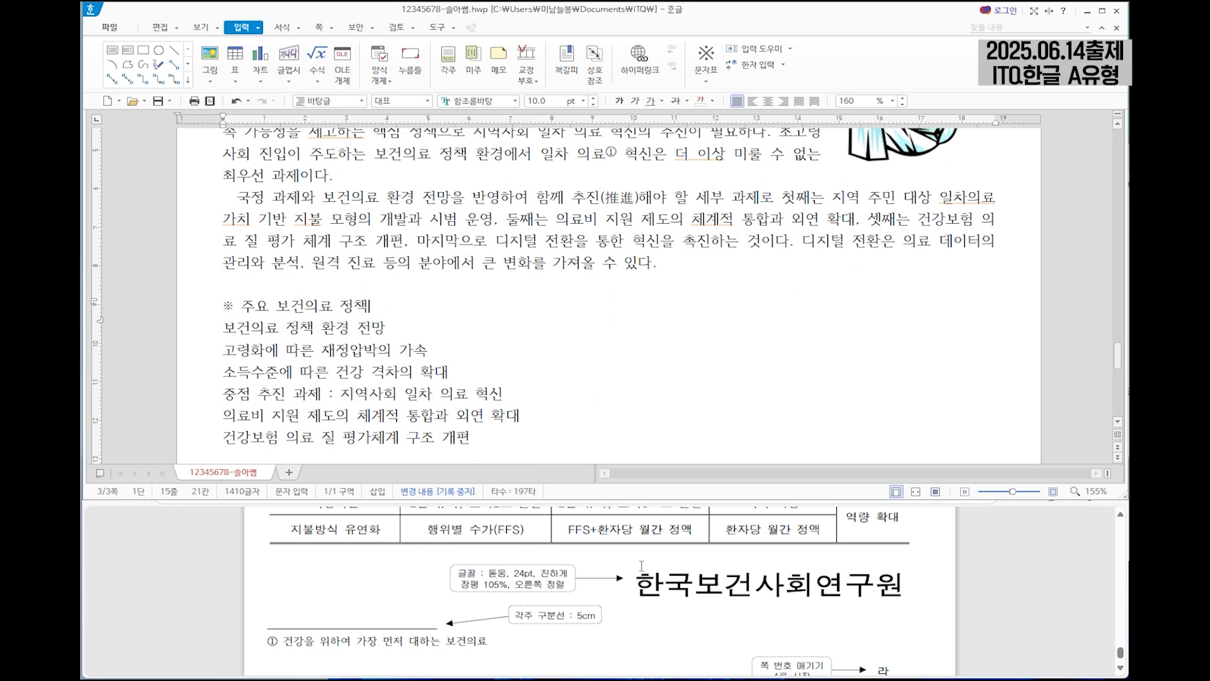
# Format the whole heading line "※ 주요 보건의료 정책" in 굴림 at 18 pt.
pyautogui.scroll(3, 640, 572)
pyautogui.scroll(1, 640, 573)
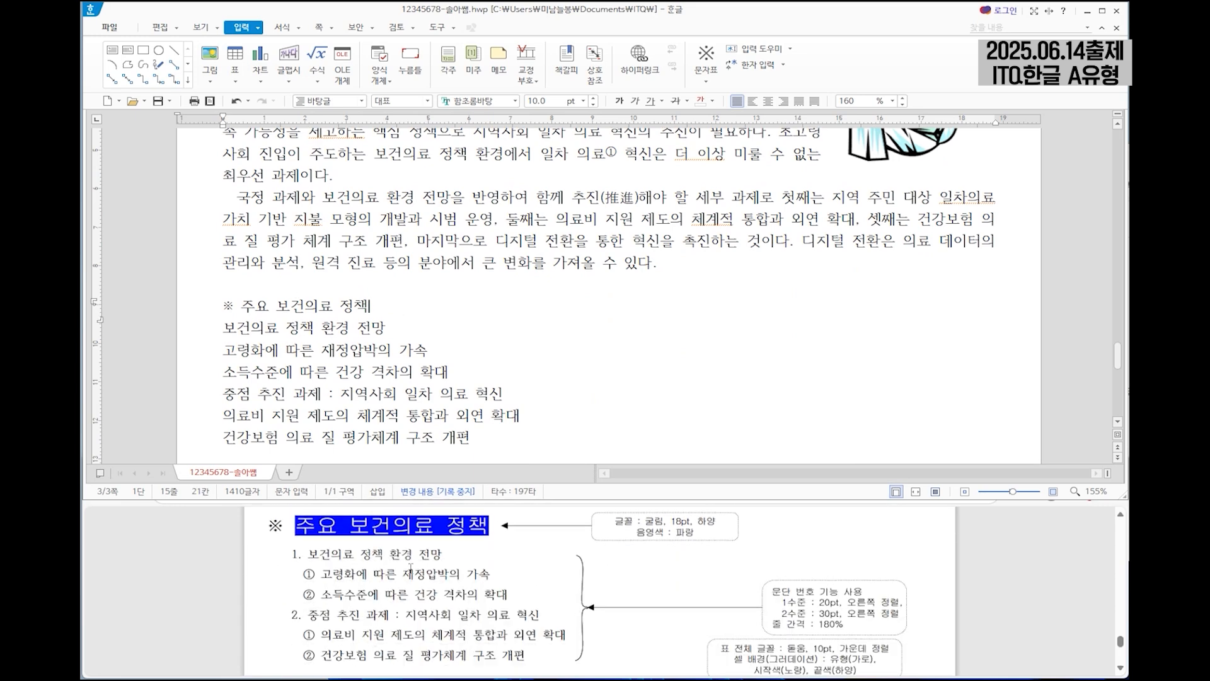
pyautogui.moveTo(220, 306); pyautogui.dragTo(386, 308)
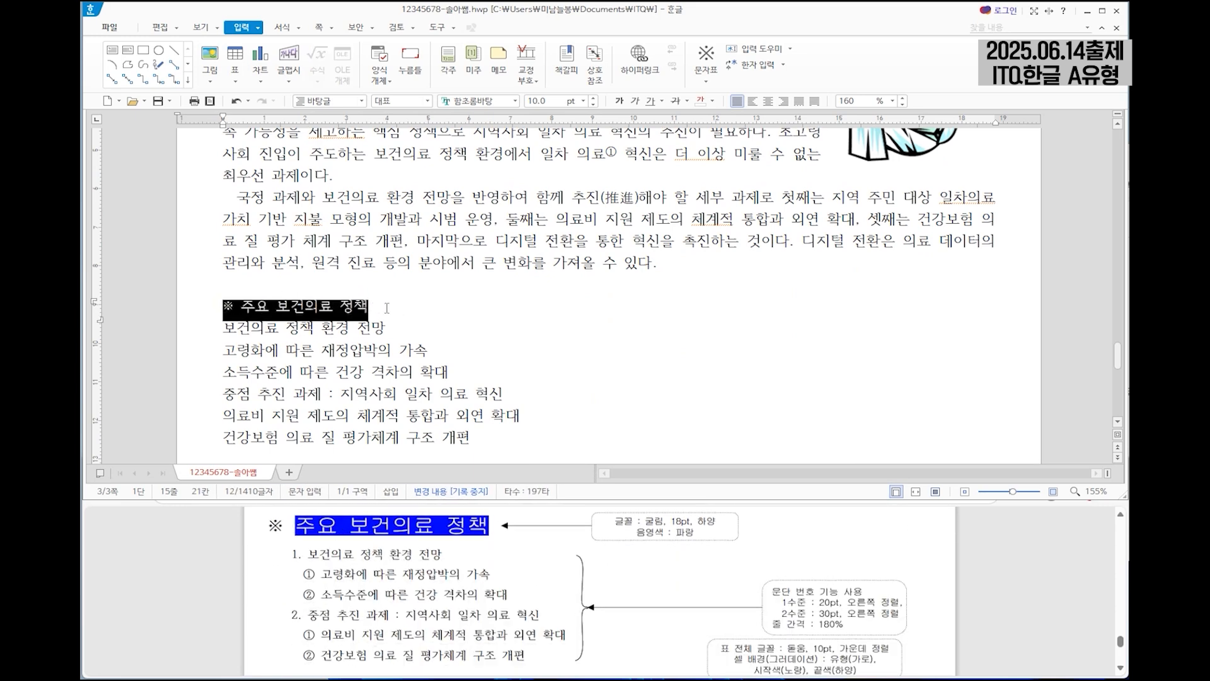
pyautogui.click(491, 99)
pyautogui.write('굴림')
pyautogui.press('Return')
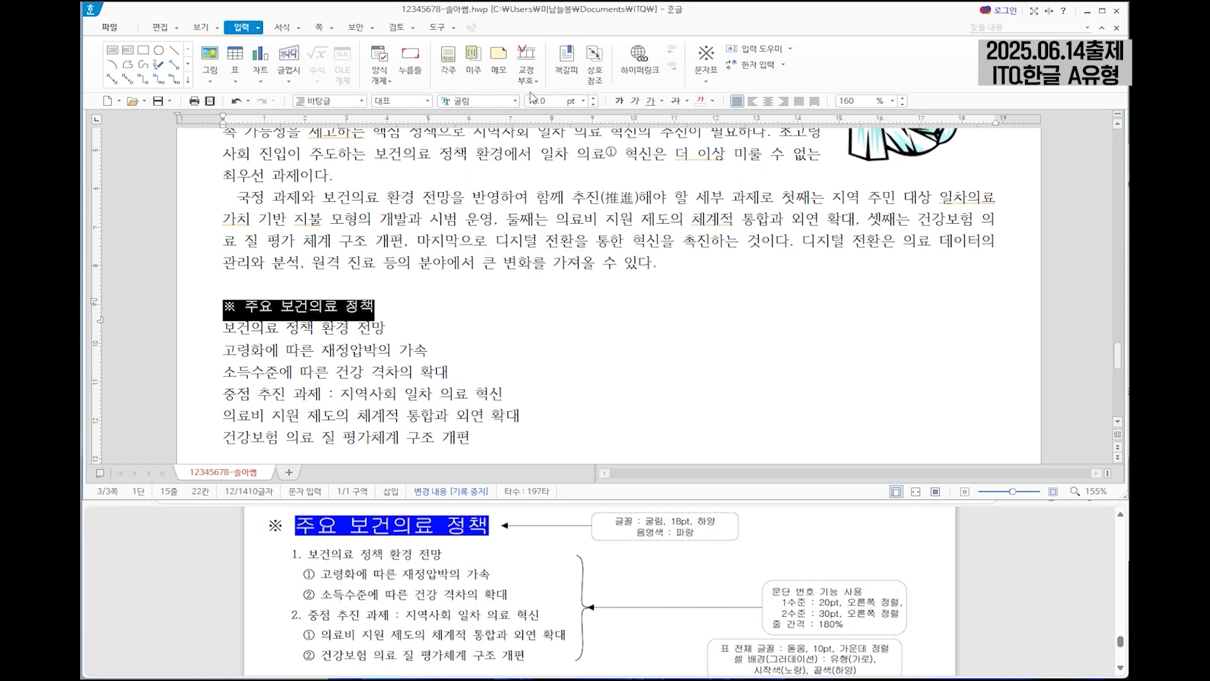
pyautogui.write('18')
pyautogui.press('Return')
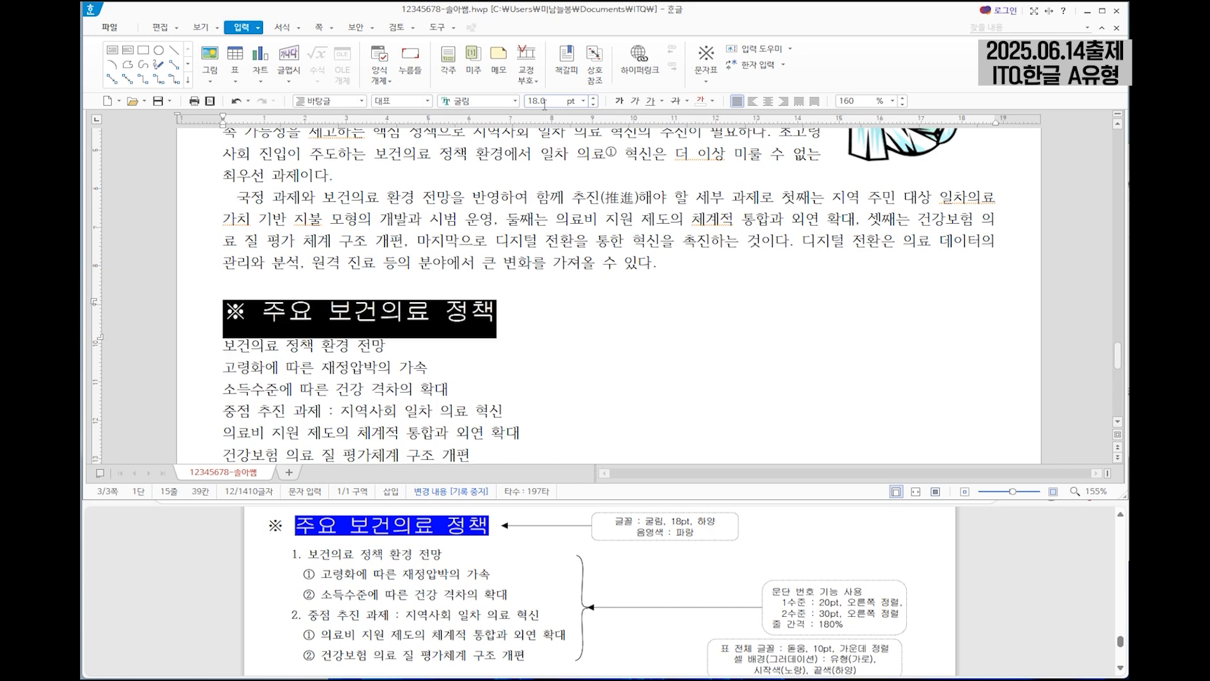
# Give the heading text "주요 보건의료 정책", without the ※ symbol, a white font colour and blue shading.
pyautogui.moveTo(262, 310); pyautogui.dragTo(506, 310)
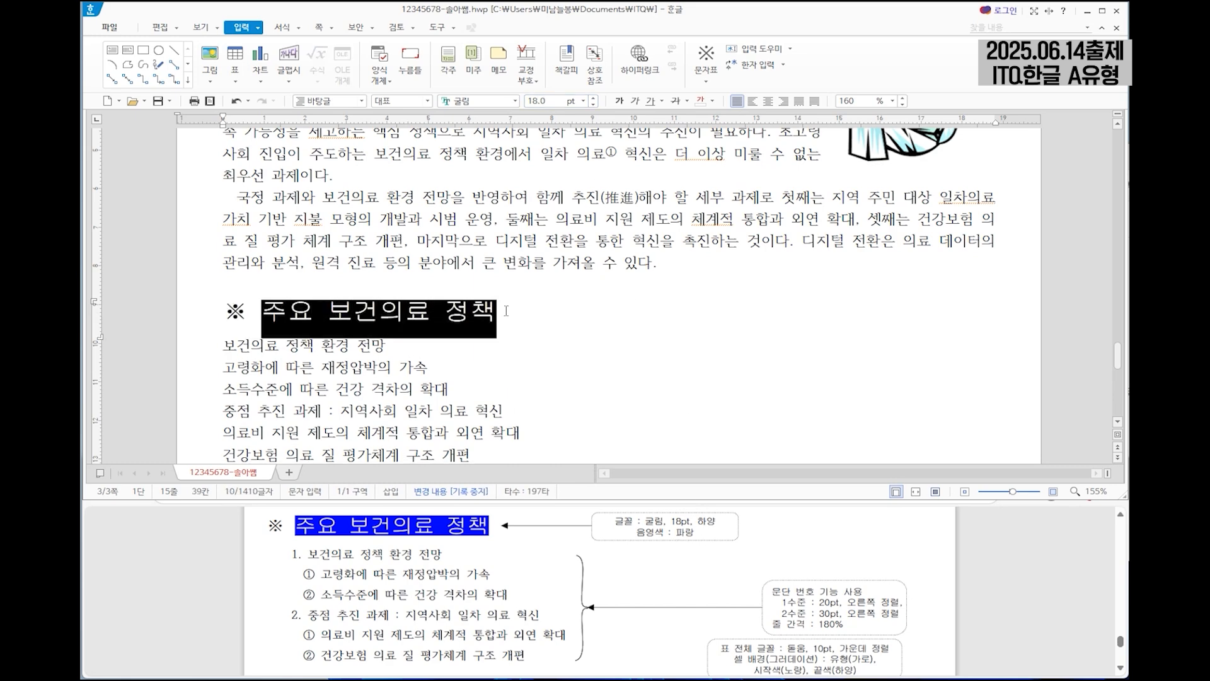
pyautogui.rightClick(447, 312)
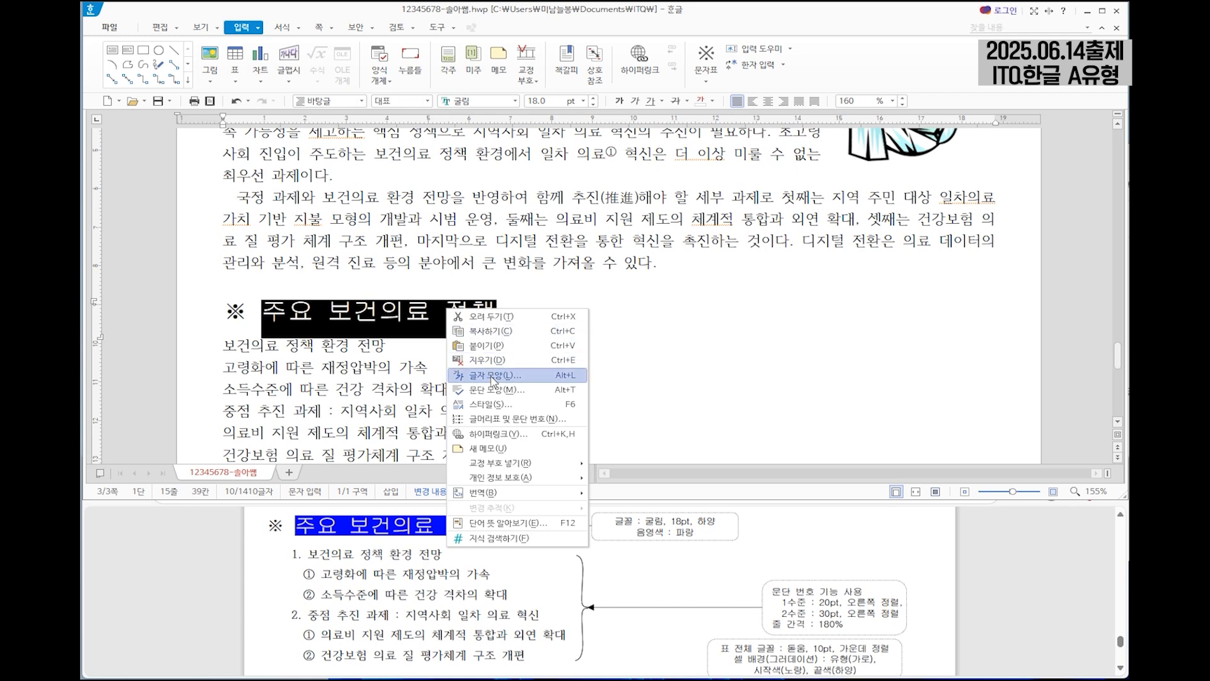
pyautogui.click(492, 376)
pyautogui.click(520, 264)
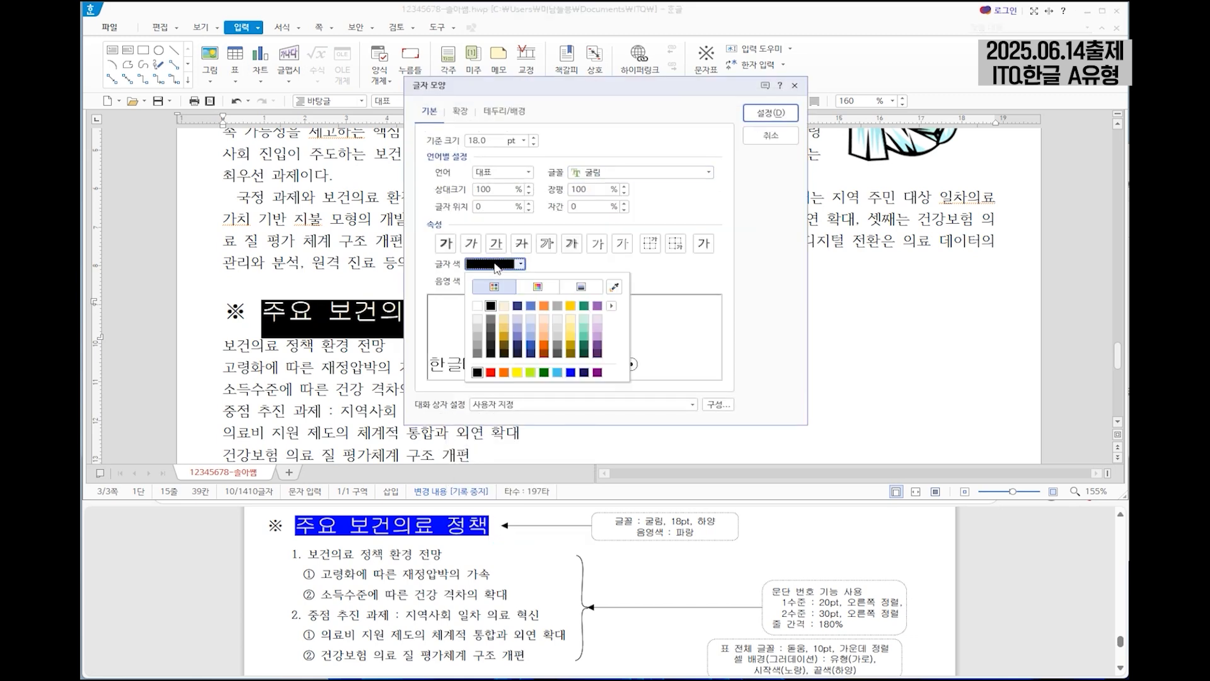
pyautogui.click(480, 306)
pyautogui.click(521, 281)
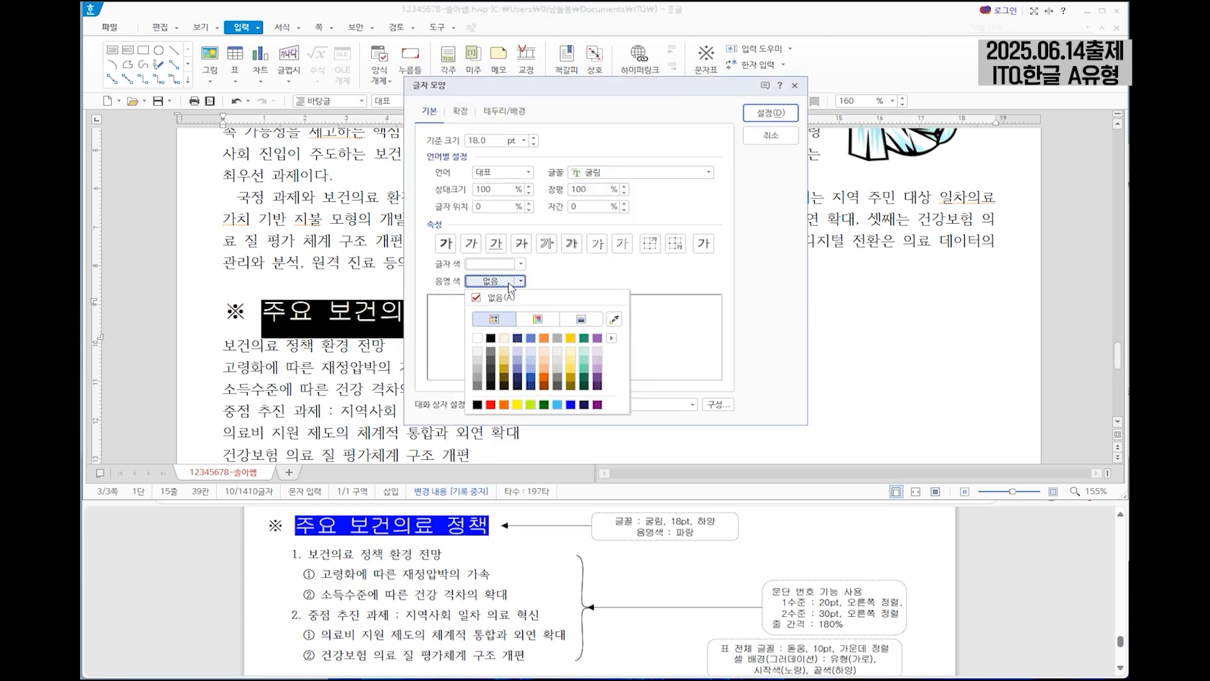
pyautogui.click(571, 404)
pyautogui.click(772, 113)
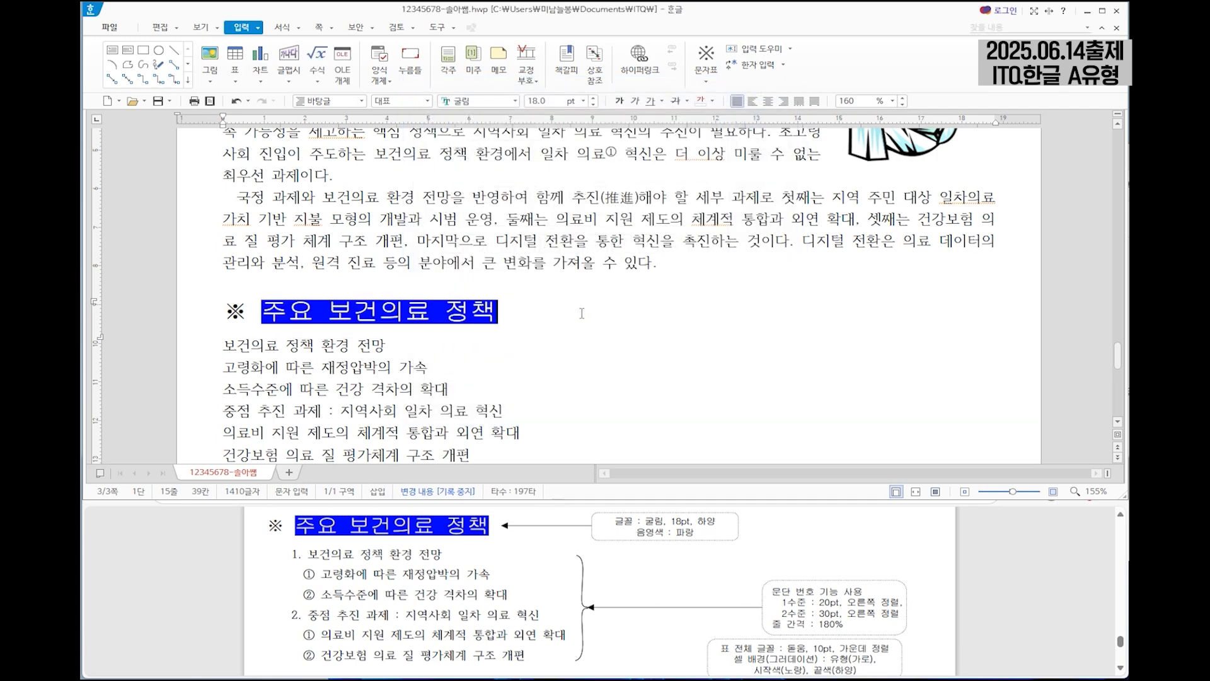
# Format the whole heading line "※ 일차 의료 가치 기반 복수 모형" in 굴림 at 18 pt.
pyautogui.scroll(-3, 581, 313)
pyautogui.moveTo(224, 378); pyautogui.dragTo(446, 378)
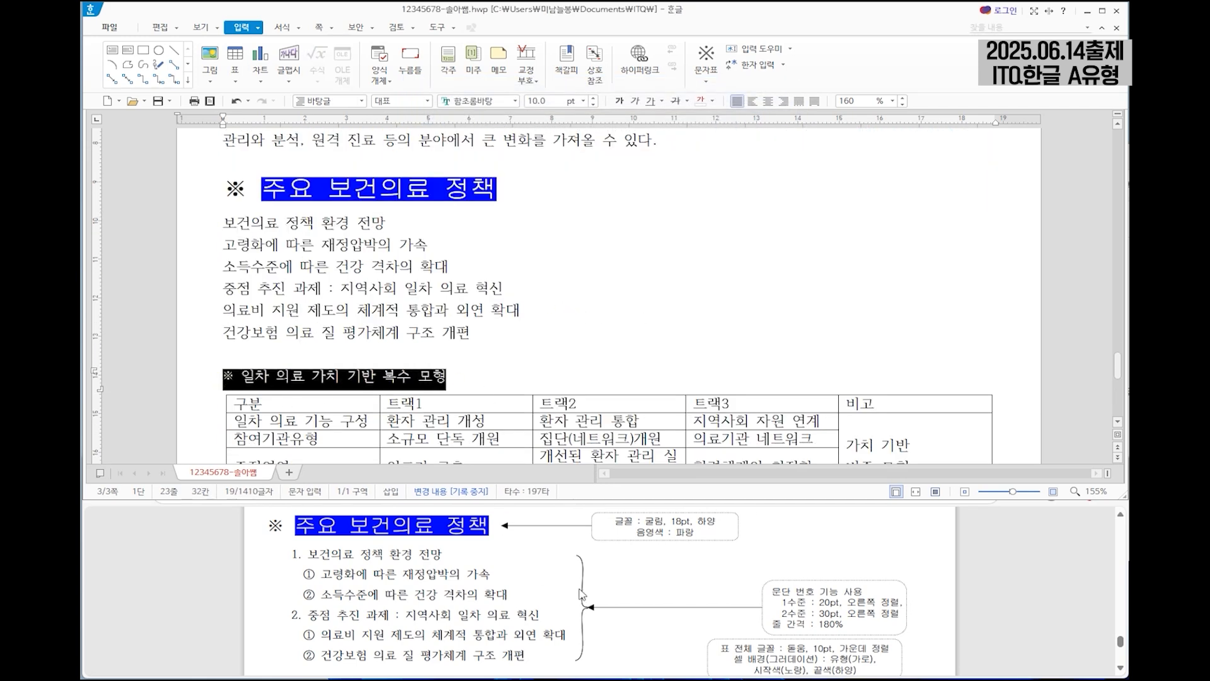
pyautogui.scroll(-1, 575, 598)
pyautogui.click(498, 102)
pyautogui.write('굴림')
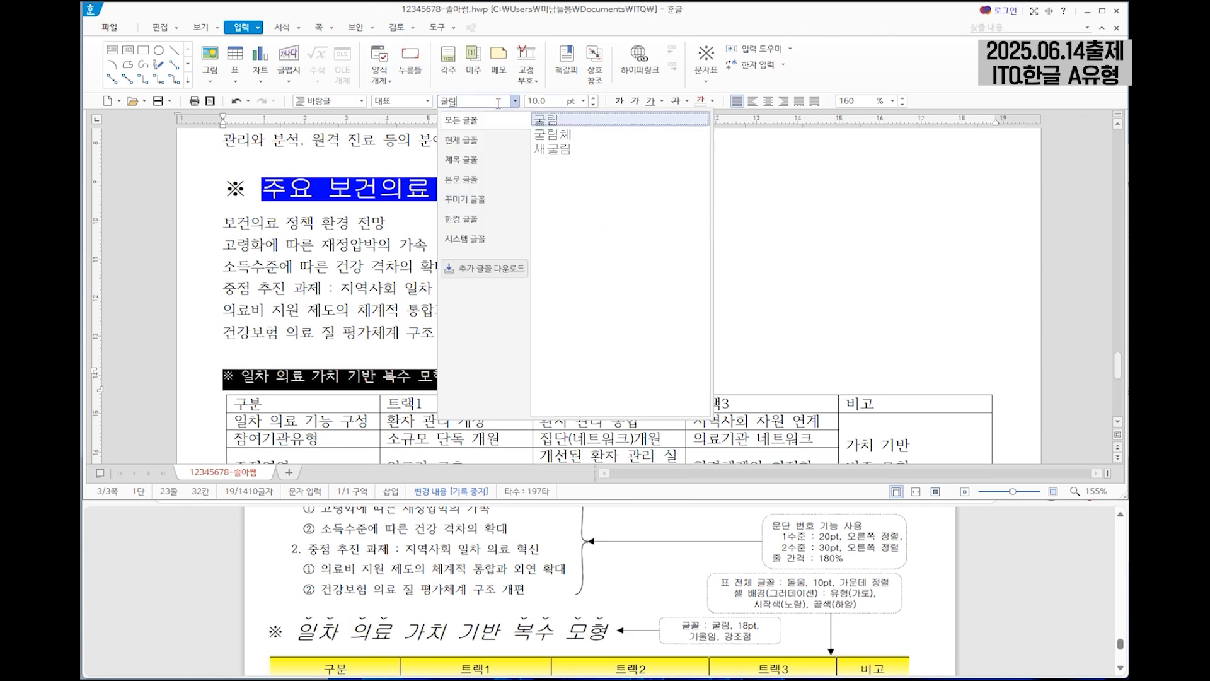
pyautogui.press('Tab')
pyautogui.write('1')
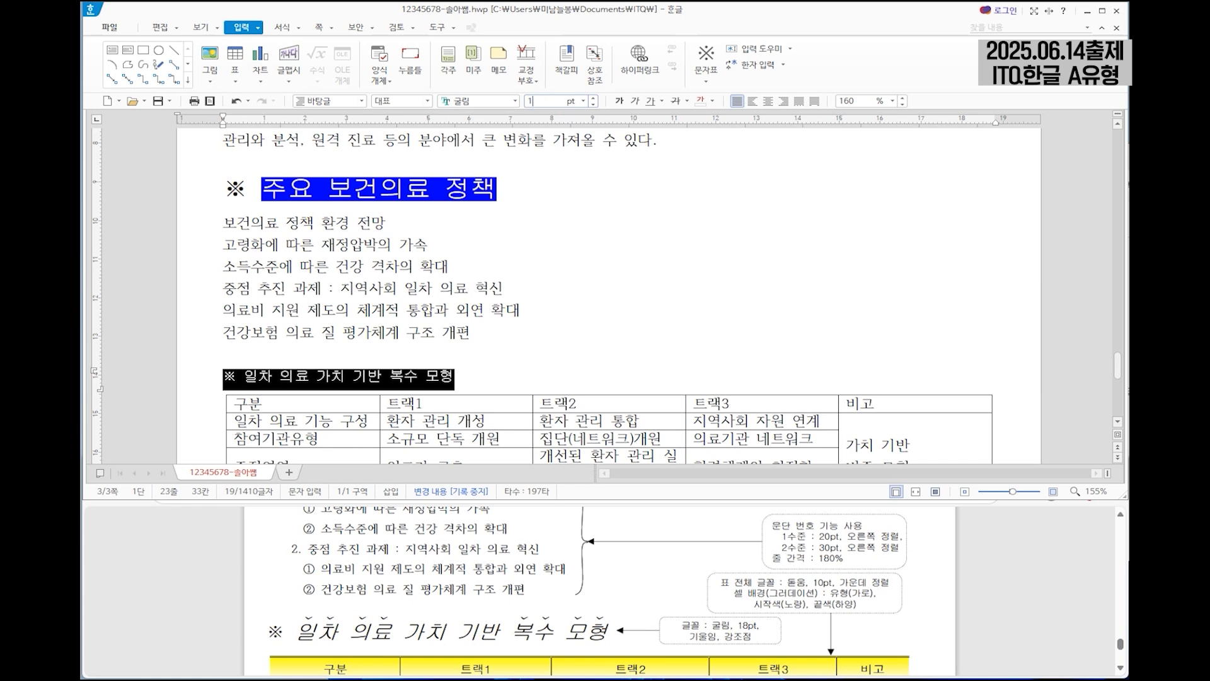
pyautogui.write('8')
pyautogui.press('Return')
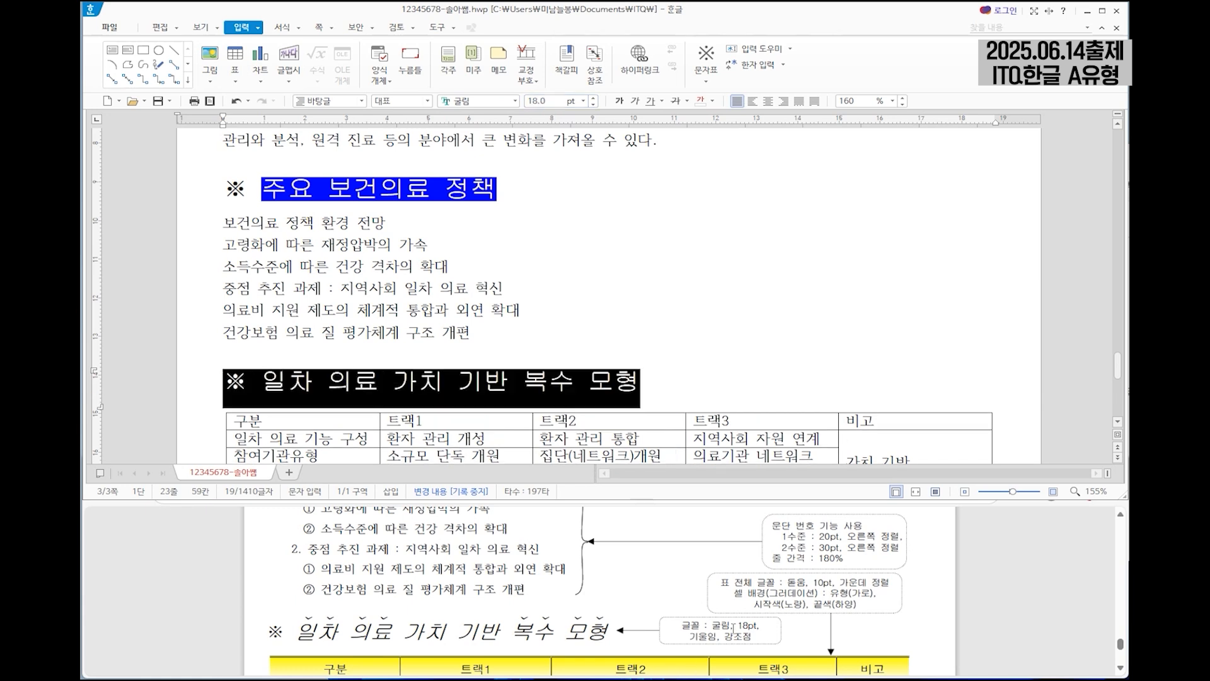
# Italicize the heading text "일차 의료 가치 기반 복수 모형", leaving out the ※ symbol.
pyautogui.moveTo(262, 381); pyautogui.dragTo(639, 384)
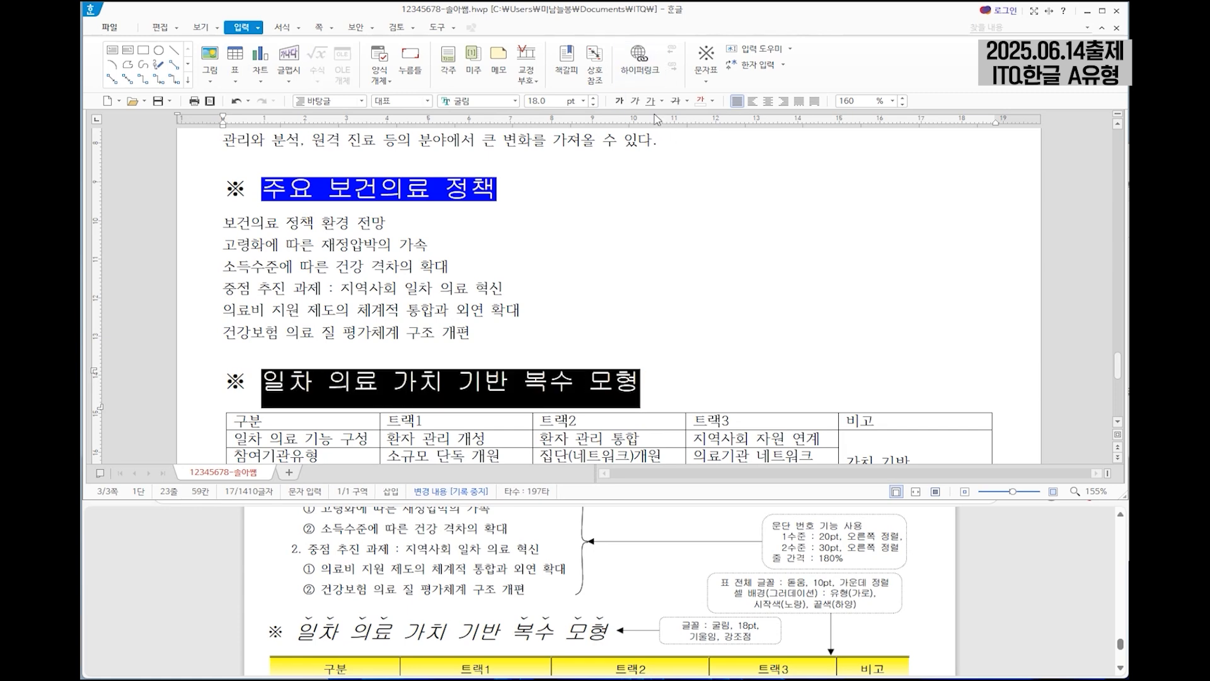
pyautogui.click(634, 100)
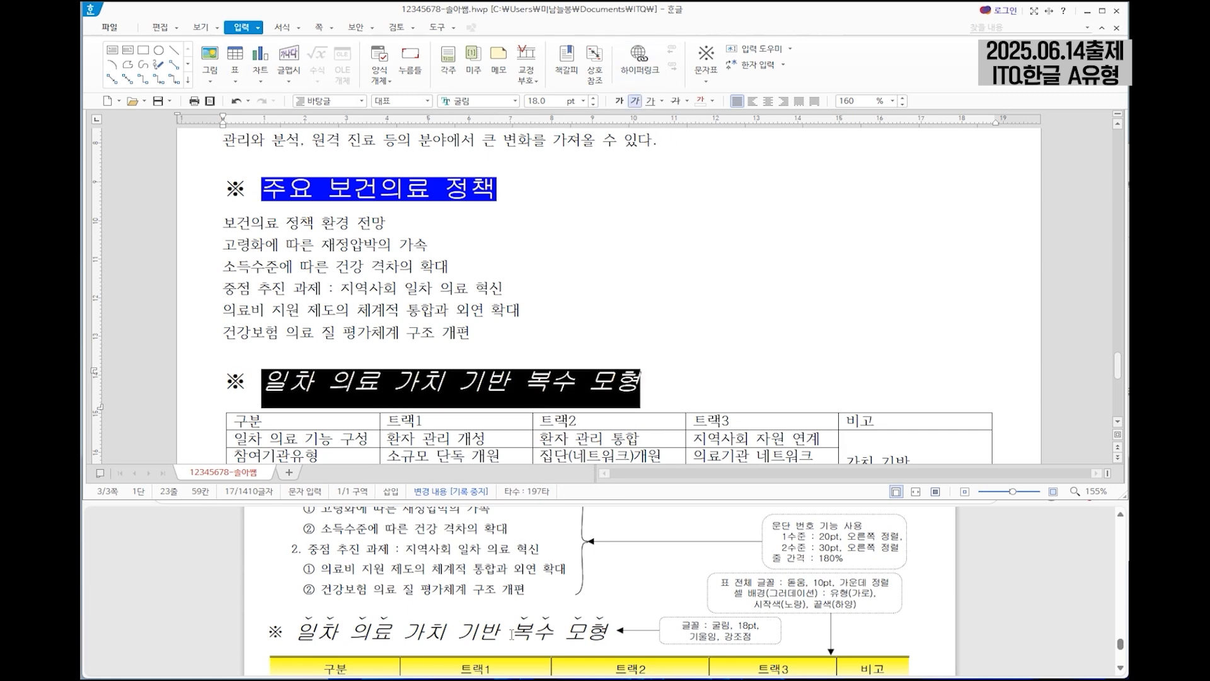
pyautogui.click(284, 407)
# Apply the ˇ-shaped emphasis mark above the characters of "일차 의료" in the second ※ heading.
pyautogui.moveTo(263, 381); pyautogui.dragTo(375, 381)
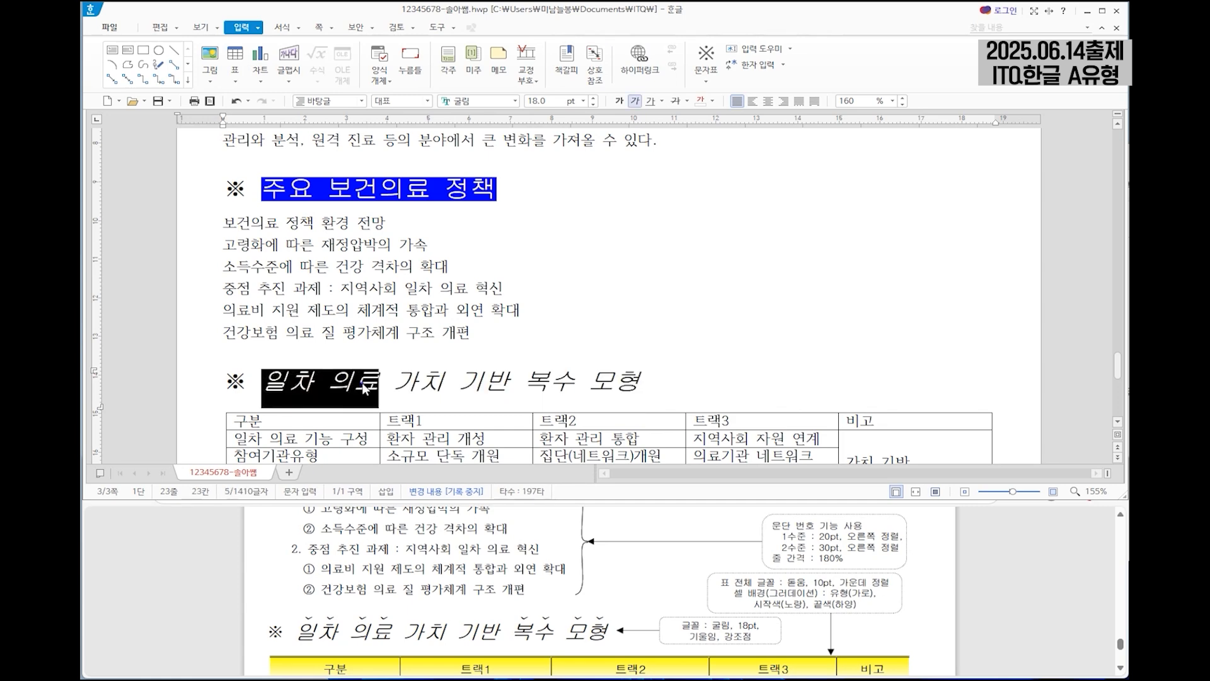
pyautogui.rightClick(365, 384)
pyautogui.click(403, 451)
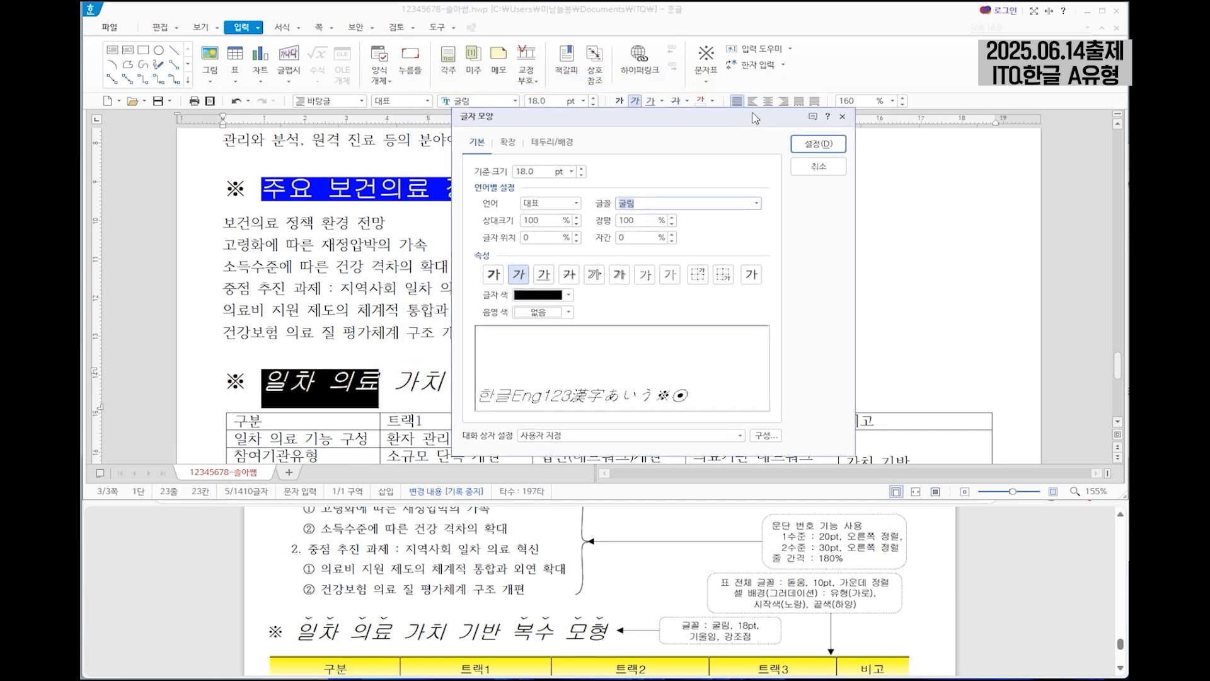
pyautogui.click(508, 143)
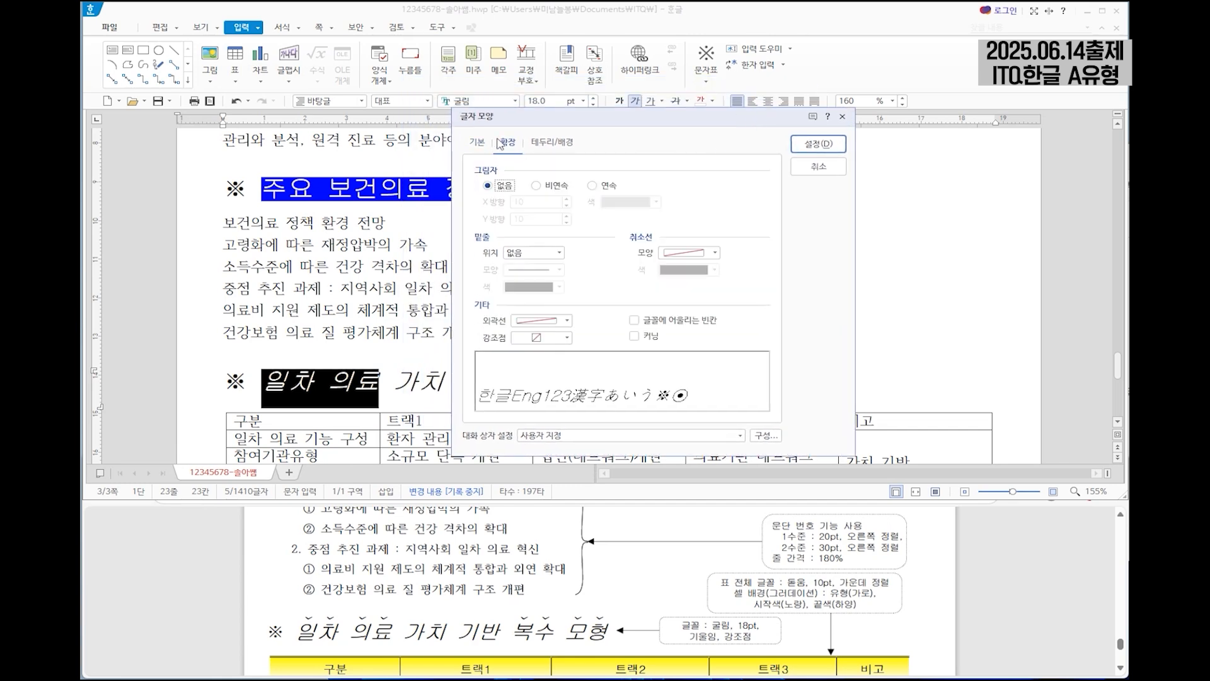
pyautogui.click(539, 341)
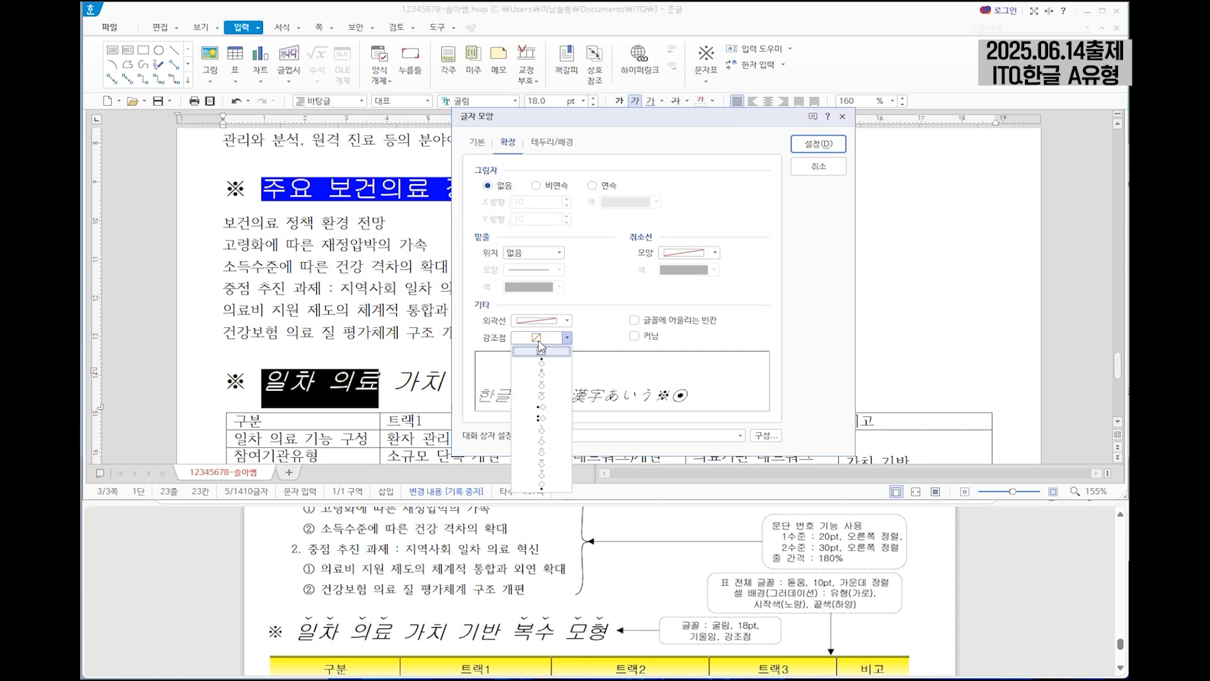
pyautogui.click(549, 396)
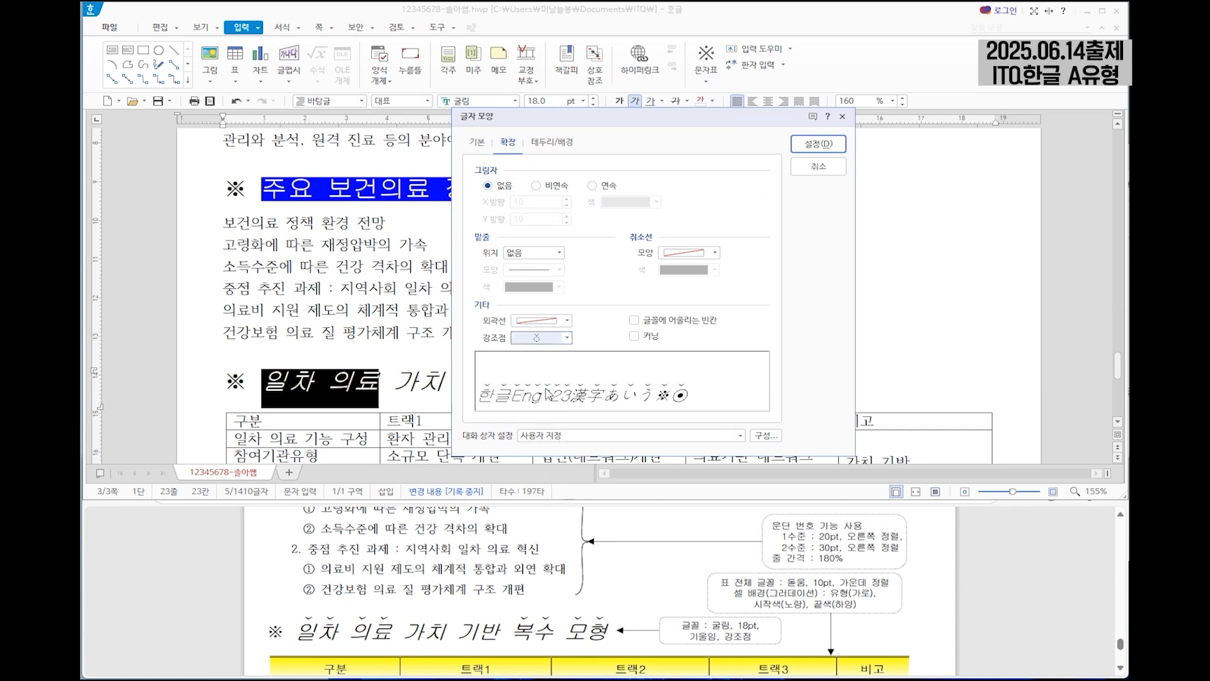
pyautogui.click(799, 142)
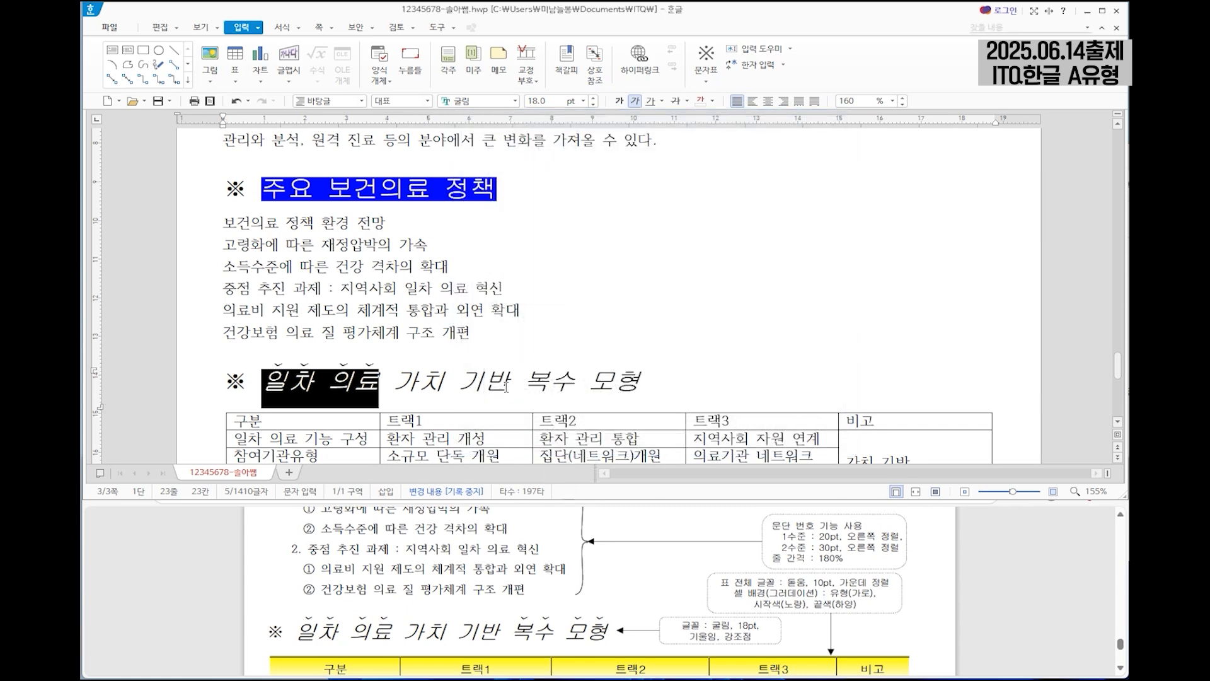
# Apply the ˇ-shaped emphasis mark above the characters of "복수 모형" in the second ※ heading.
pyautogui.moveTo(528, 385); pyautogui.dragTo(632, 373)
pyautogui.rightClick(632, 373)
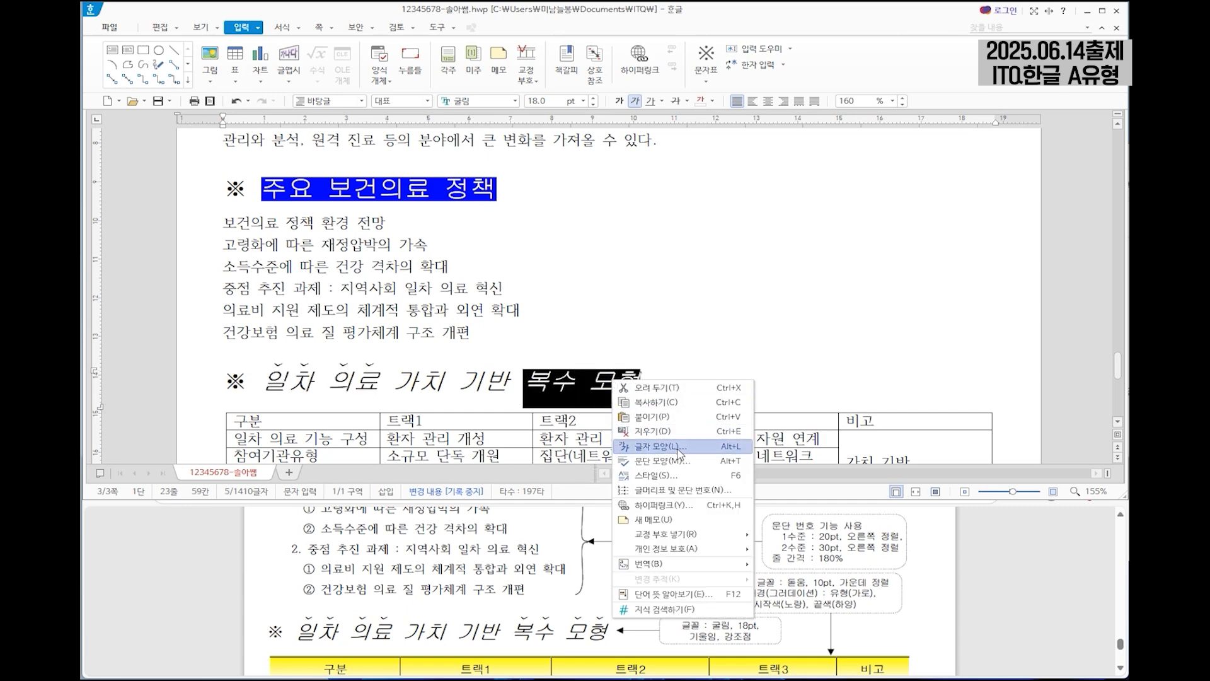
pyautogui.click(661, 445)
pyautogui.click(519, 306)
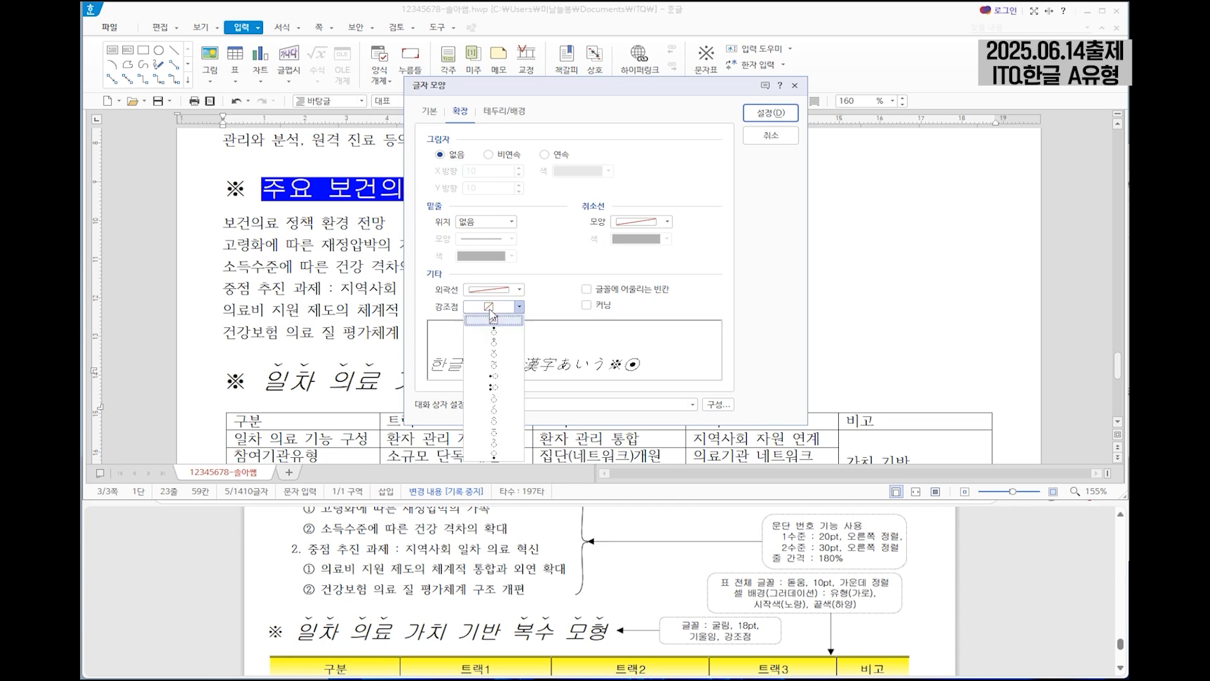
pyautogui.click(503, 357)
pyautogui.click(770, 113)
pyautogui.click(691, 385)
# Choose the "1. 가. 1) 가)" paragraph numbering for the six list lines under "주요 보건의료 정책" and open its custom definition.
pyautogui.scroll(-3, 690, 385)
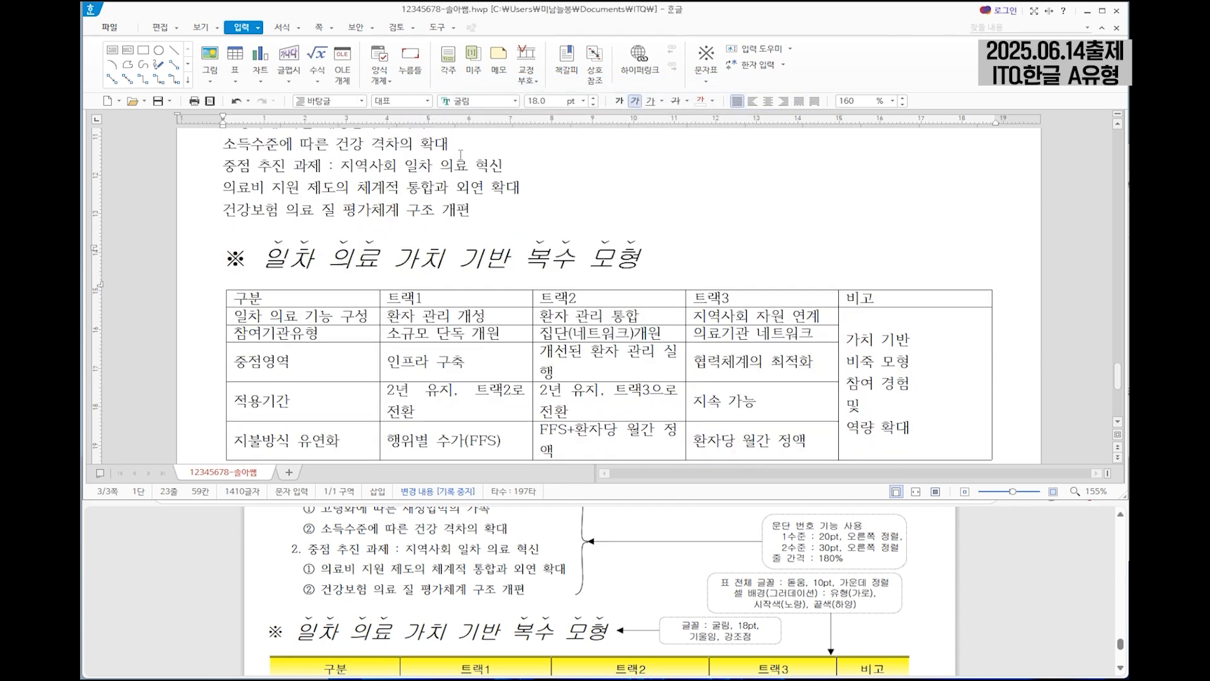
pyautogui.scroll(3, 472, 247)
pyautogui.click(463, 226)
pyautogui.scroll(3, 569, 563)
pyautogui.scroll(-2, 569, 566)
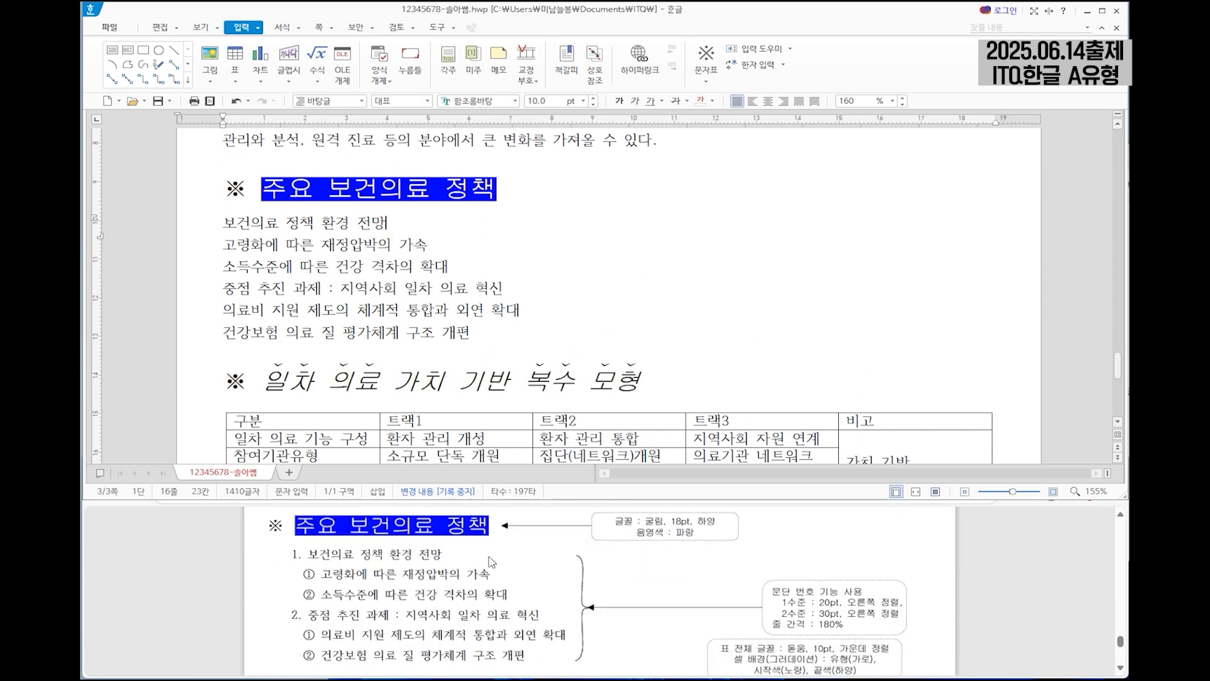
pyautogui.moveTo(224, 222); pyautogui.dragTo(508, 318)
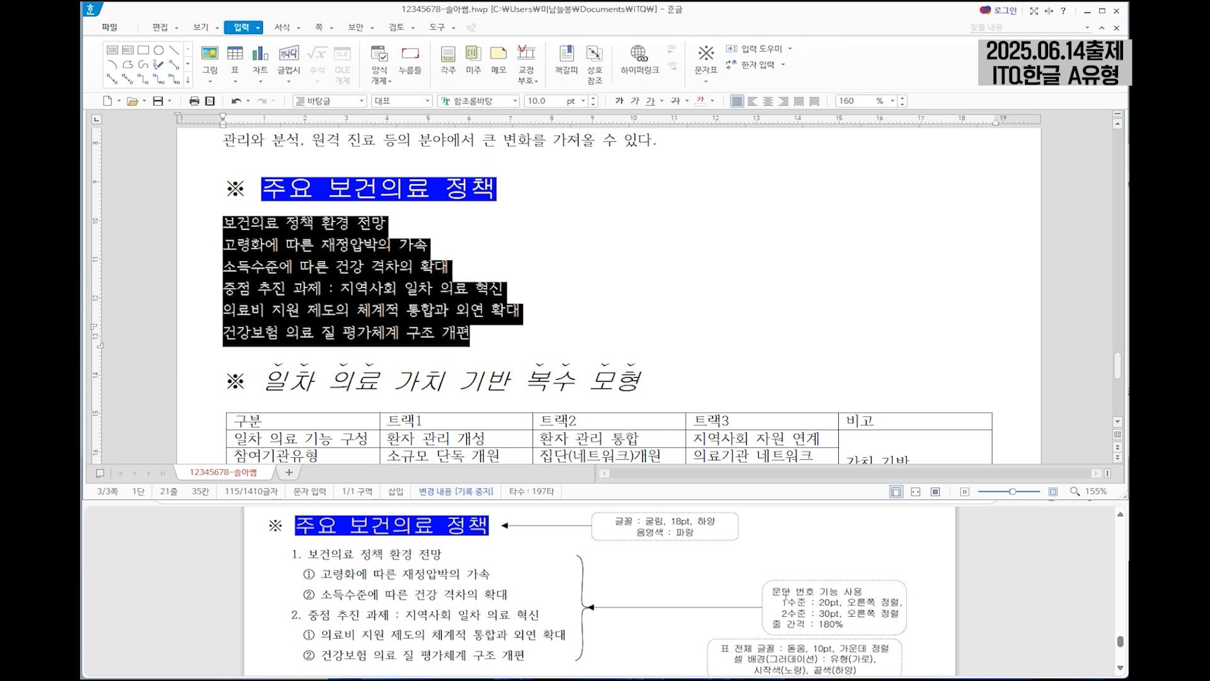
pyautogui.rightClick(373, 269)
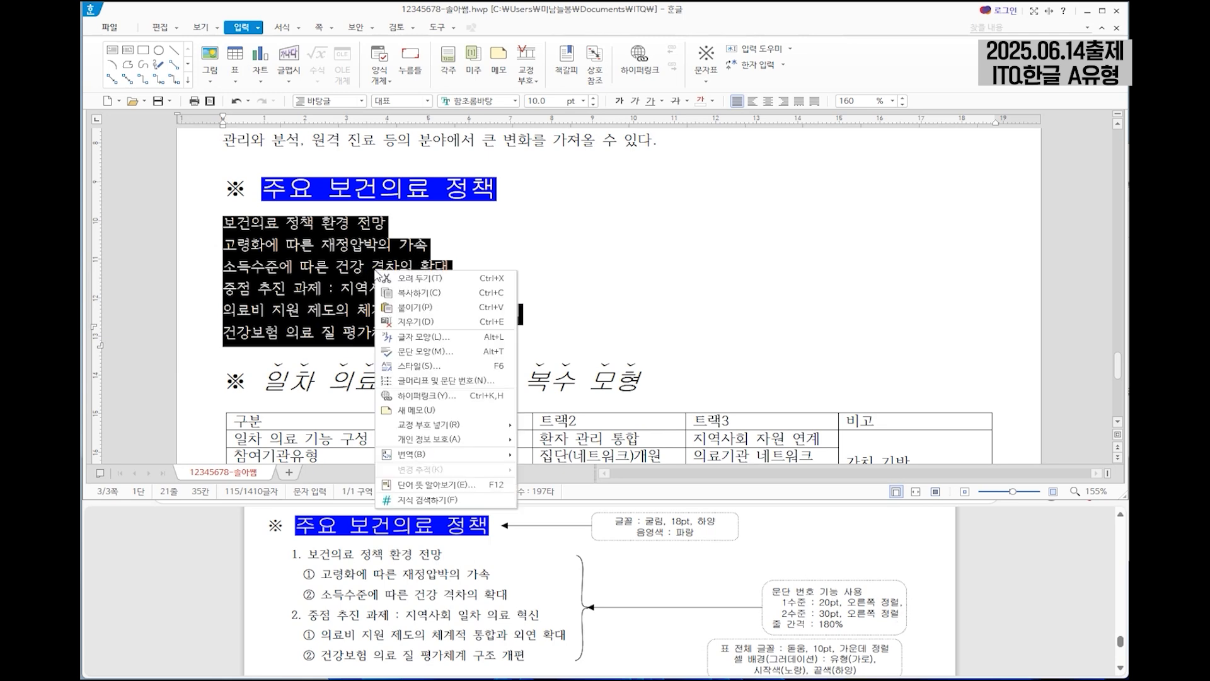
pyautogui.click(463, 380)
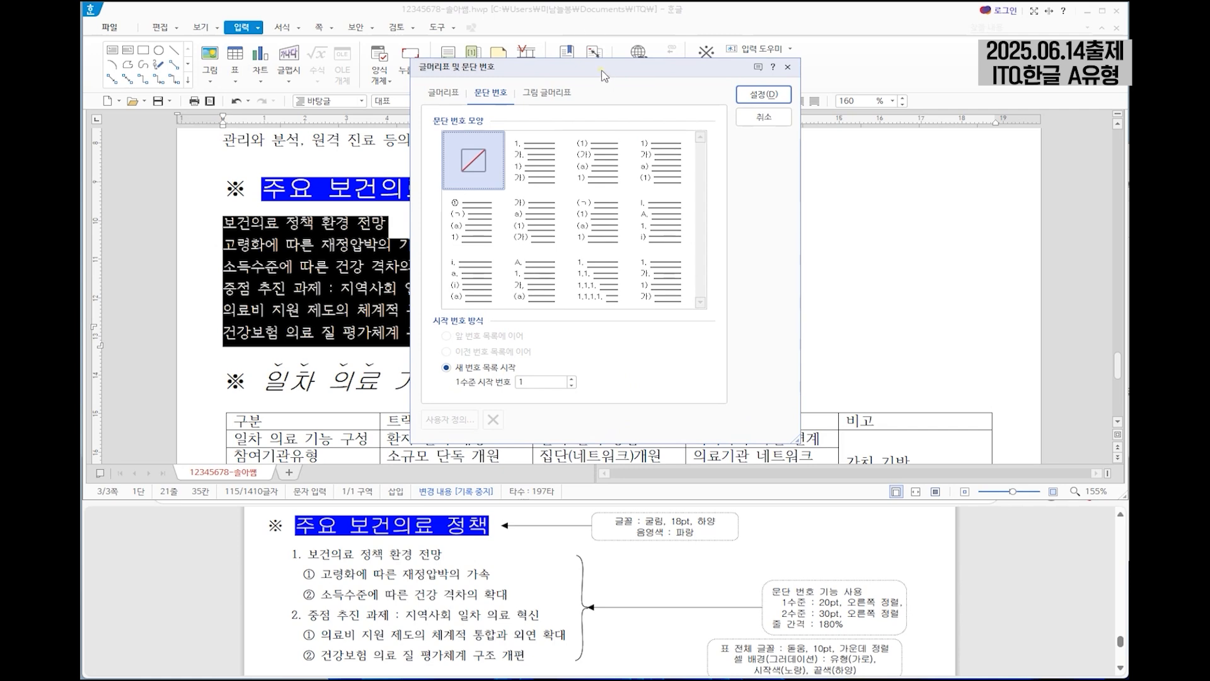
pyautogui.click(542, 123)
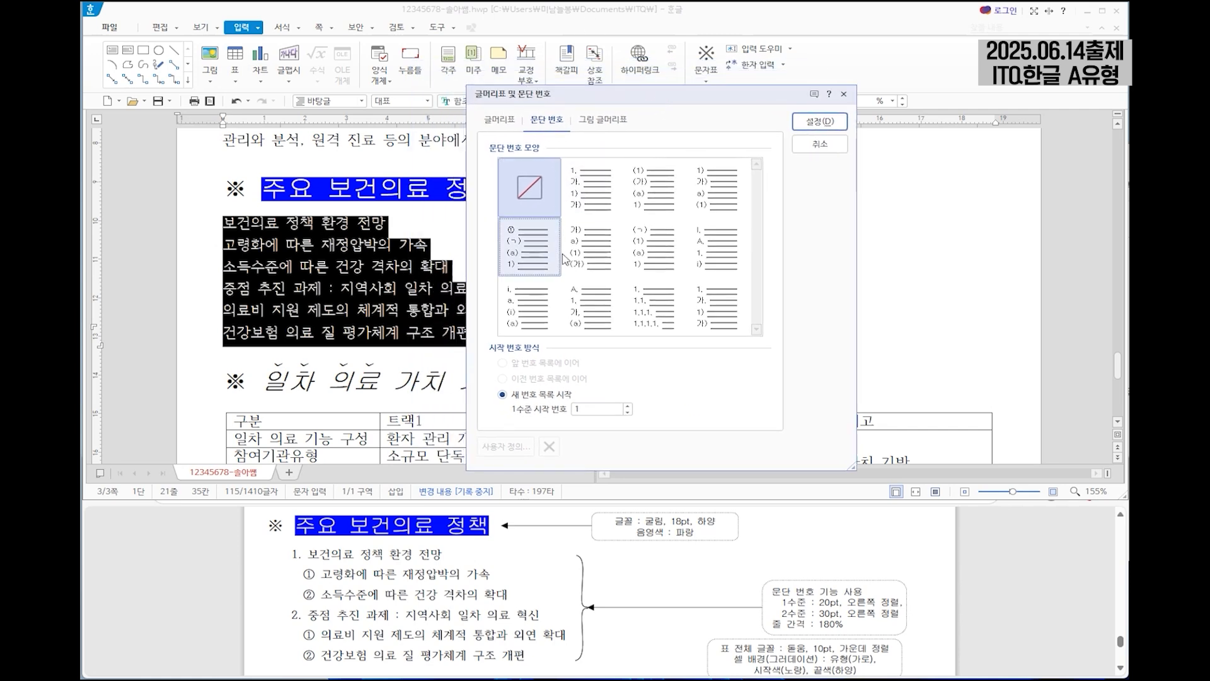
pyautogui.click(610, 200)
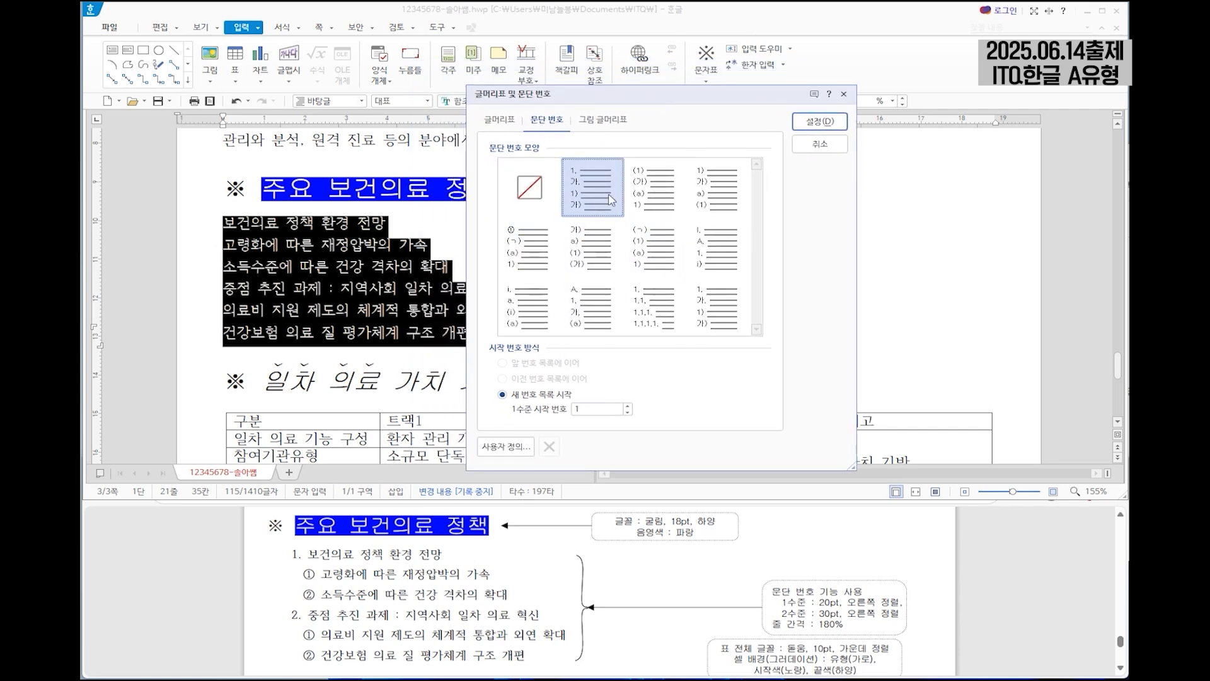
pyautogui.click(503, 449)
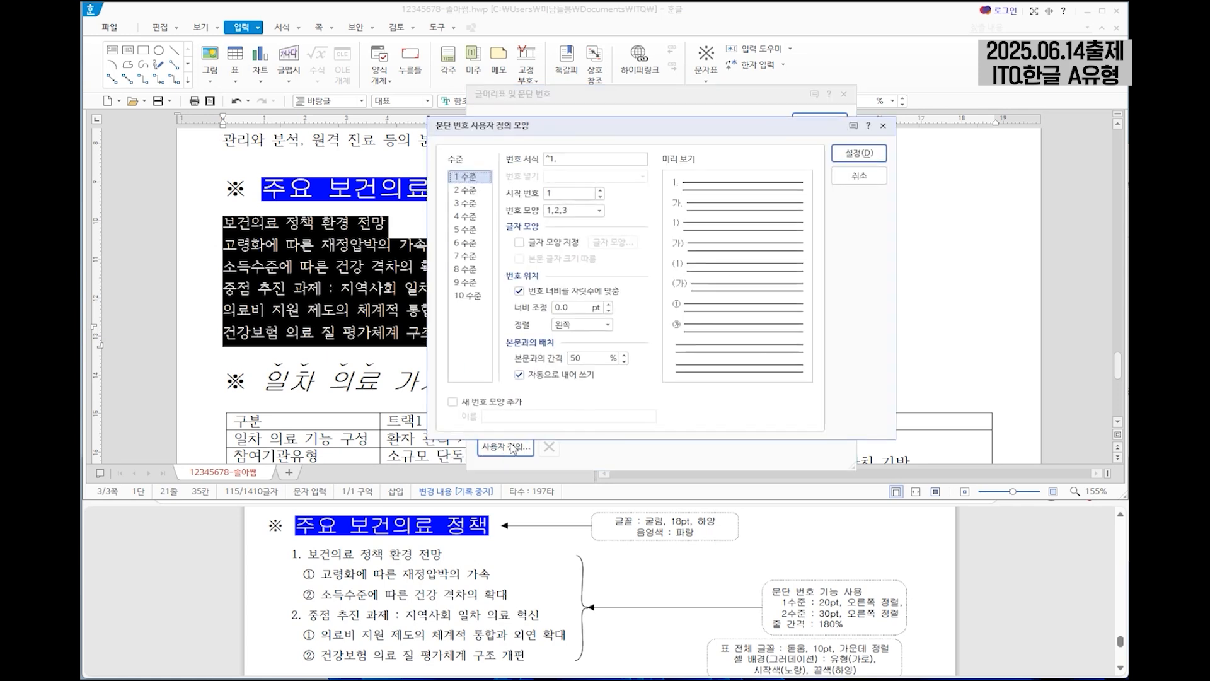
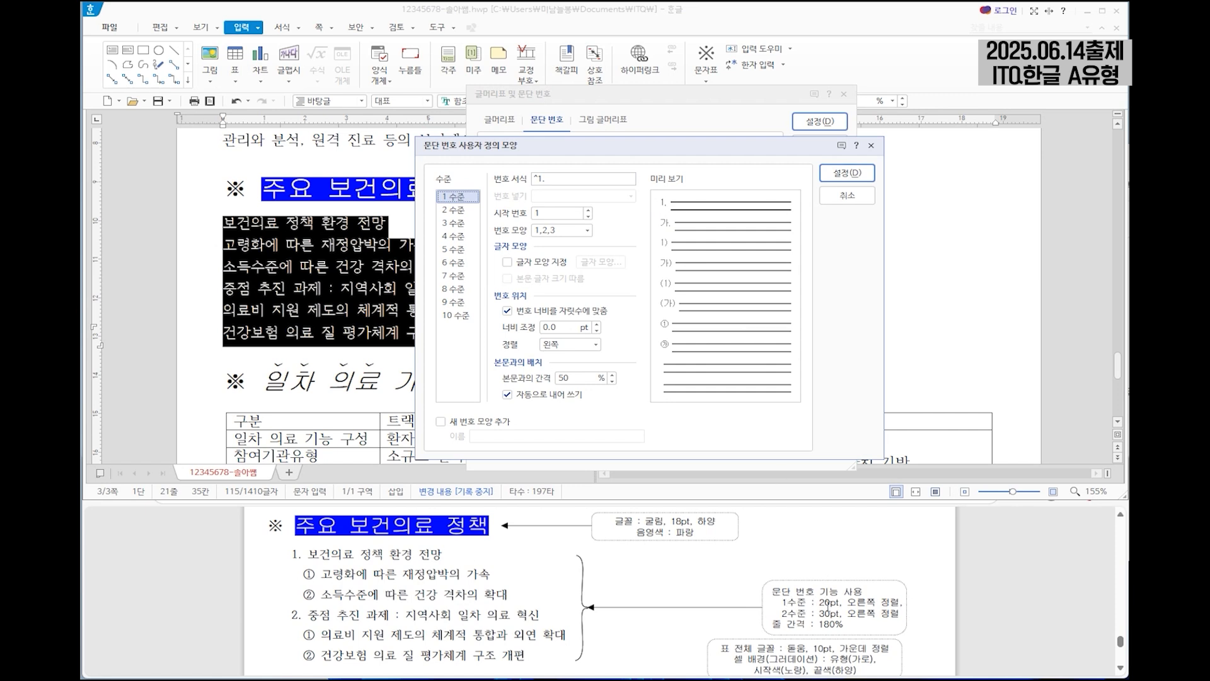
# Set the level 1 number's width adjustment to 20 pt with right (오른쪽) alignment.
pyautogui.click(561, 327)
pyautogui.write('20')
pyautogui.click(595, 344)
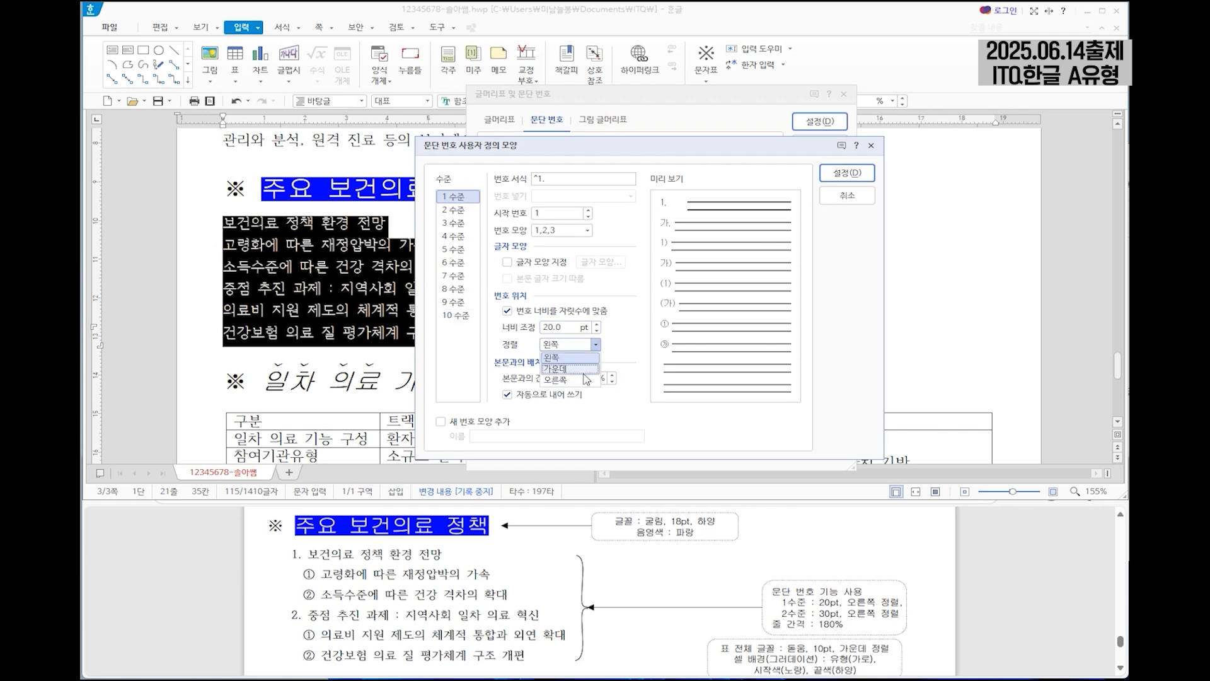
pyautogui.click(564, 382)
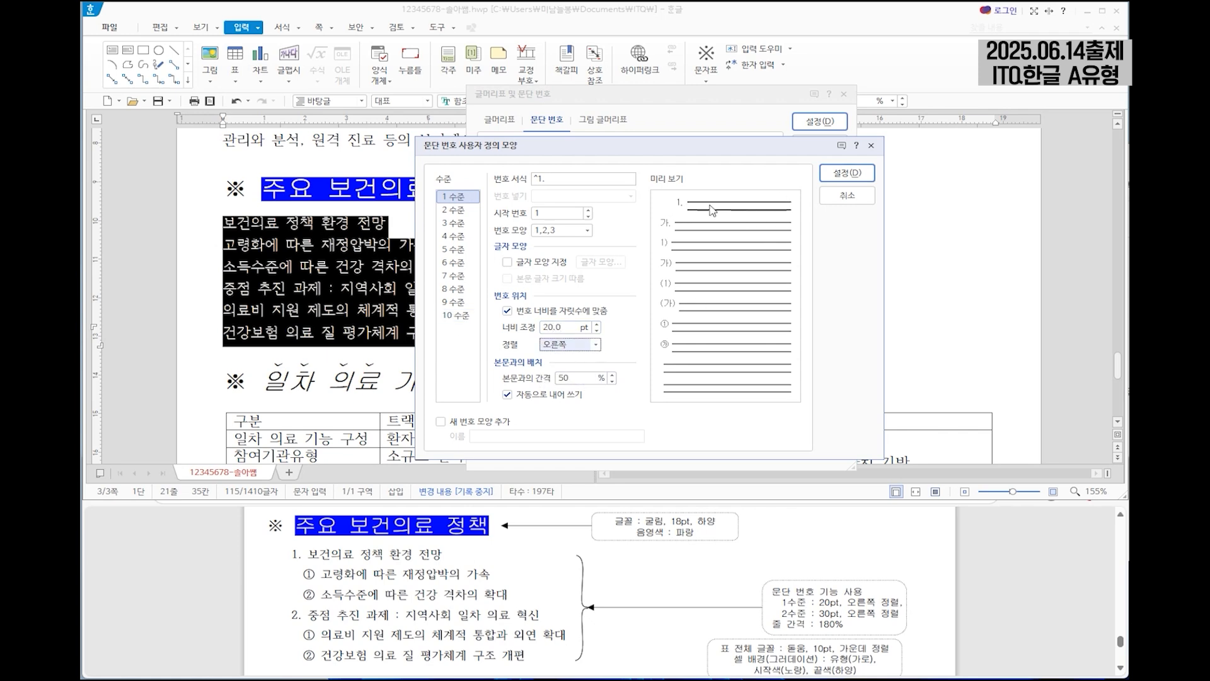
# Set the level 2 number shape to ①,②,③ and remove the period from its number format.
pyautogui.click(454, 212)
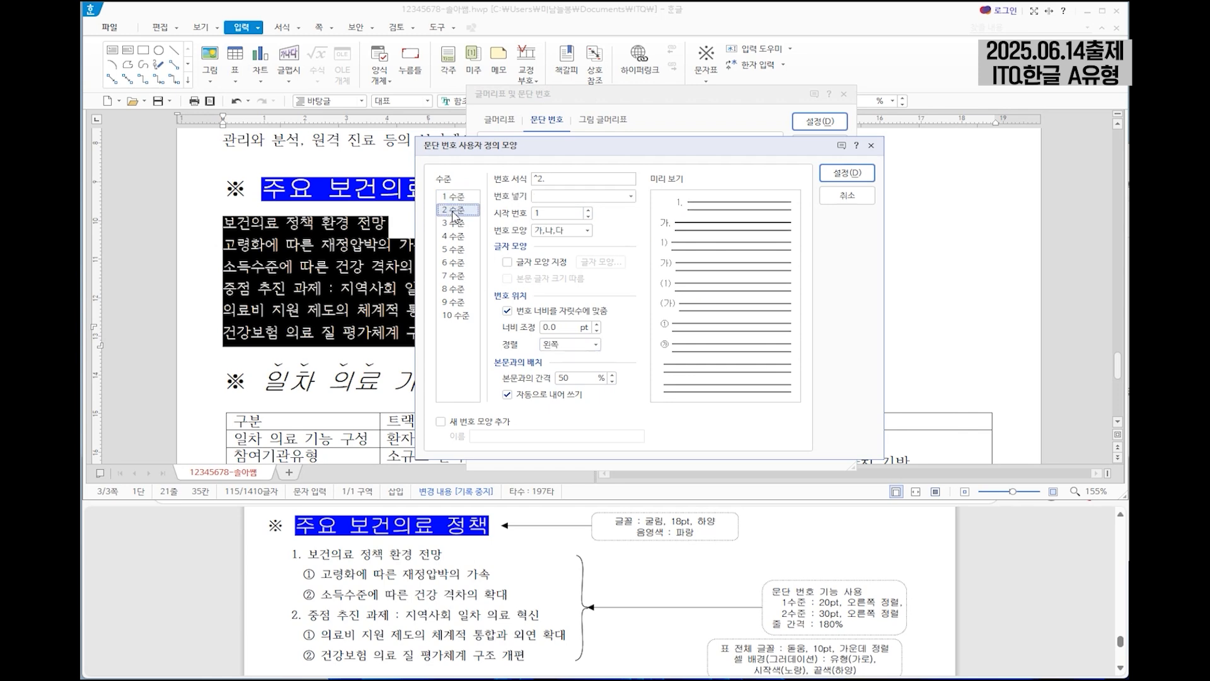
pyautogui.click(573, 237)
pyautogui.click(545, 245)
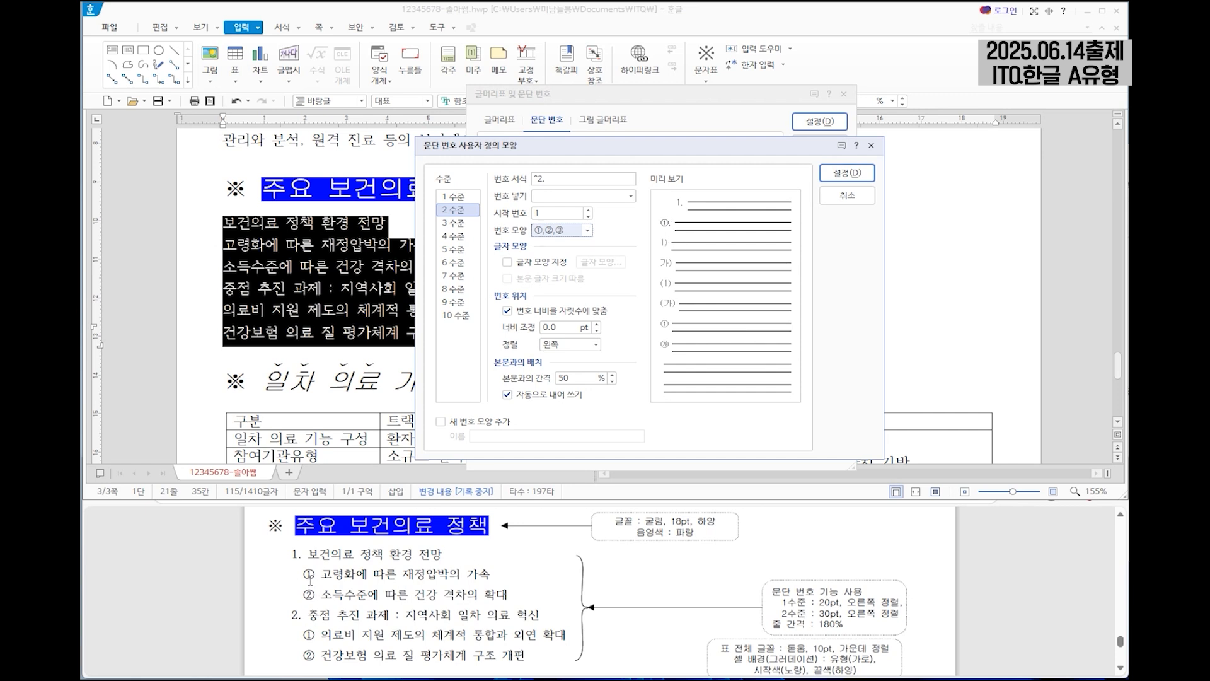
pyautogui.click(540, 177)
pyautogui.click(552, 181)
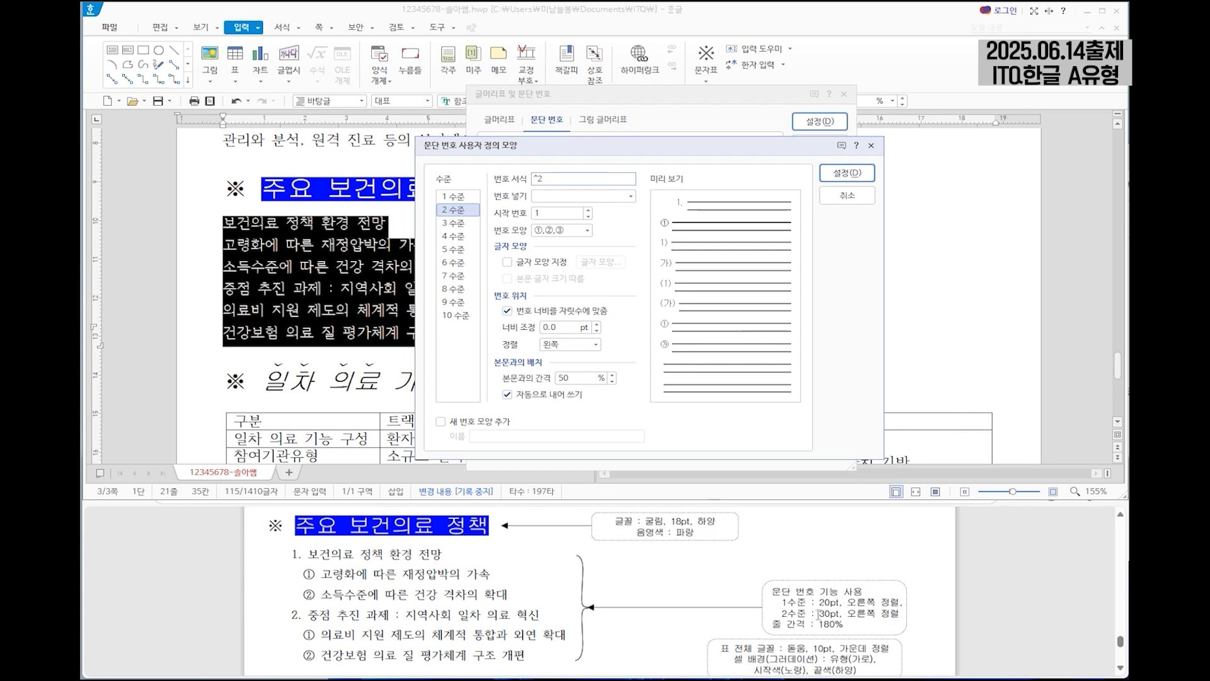
# Give the level 2 number a 30 pt width adjustment with right (오른쪽) alignment and apply the numbering to the list.
pyautogui.doubleClick(550, 326)
pyautogui.write('30')
pyautogui.click(595, 344)
pyautogui.click(586, 384)
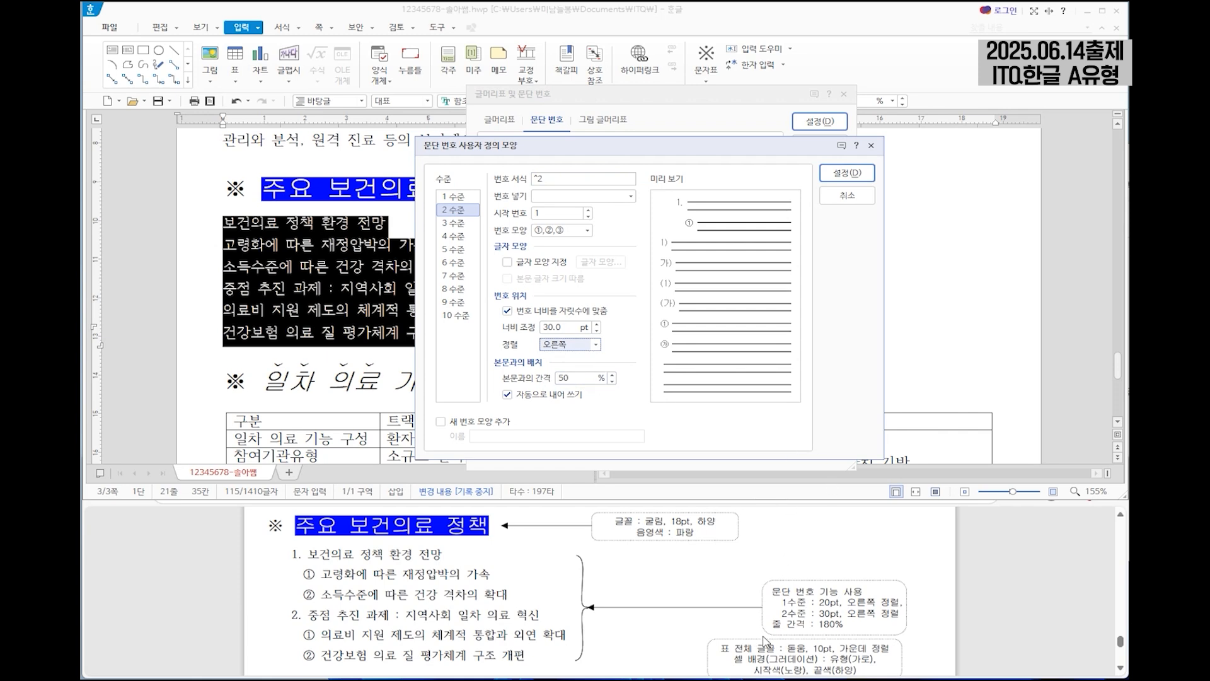
pyautogui.click(849, 173)
pyautogui.click(826, 124)
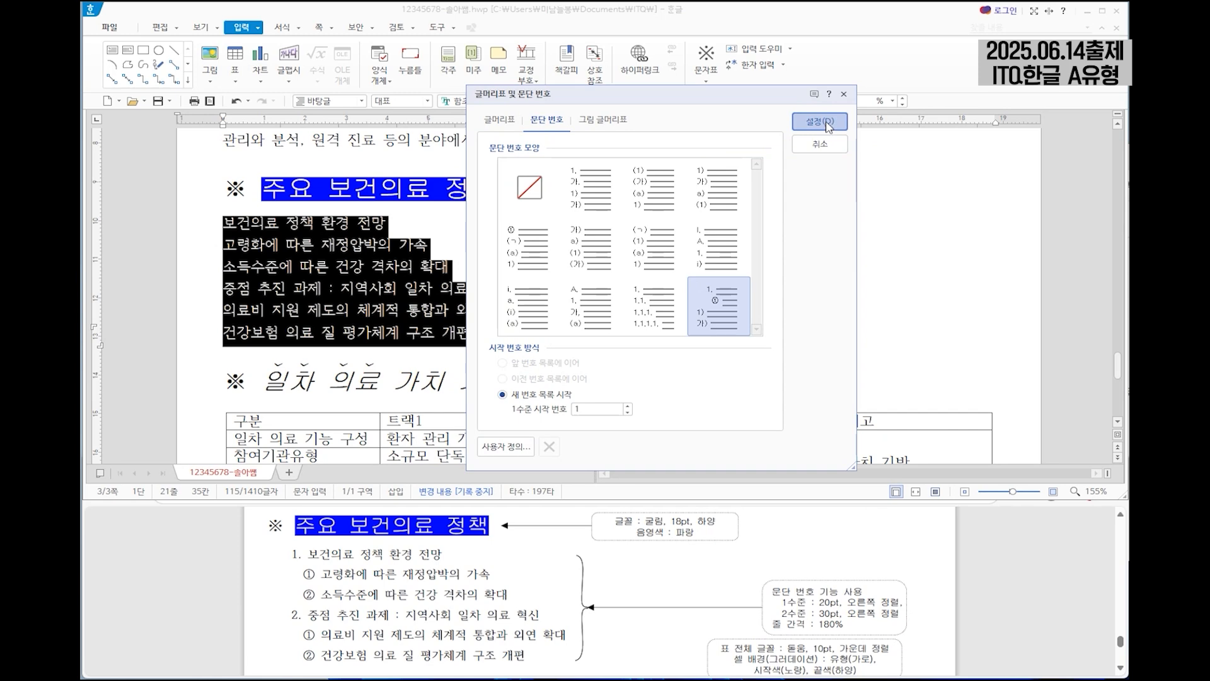
# Demote the list lines "고령화에 따른 재정압박의 가속" and "소득수준에 따른 건강 격차의 확대" to level 2.
pyautogui.click(264, 227)
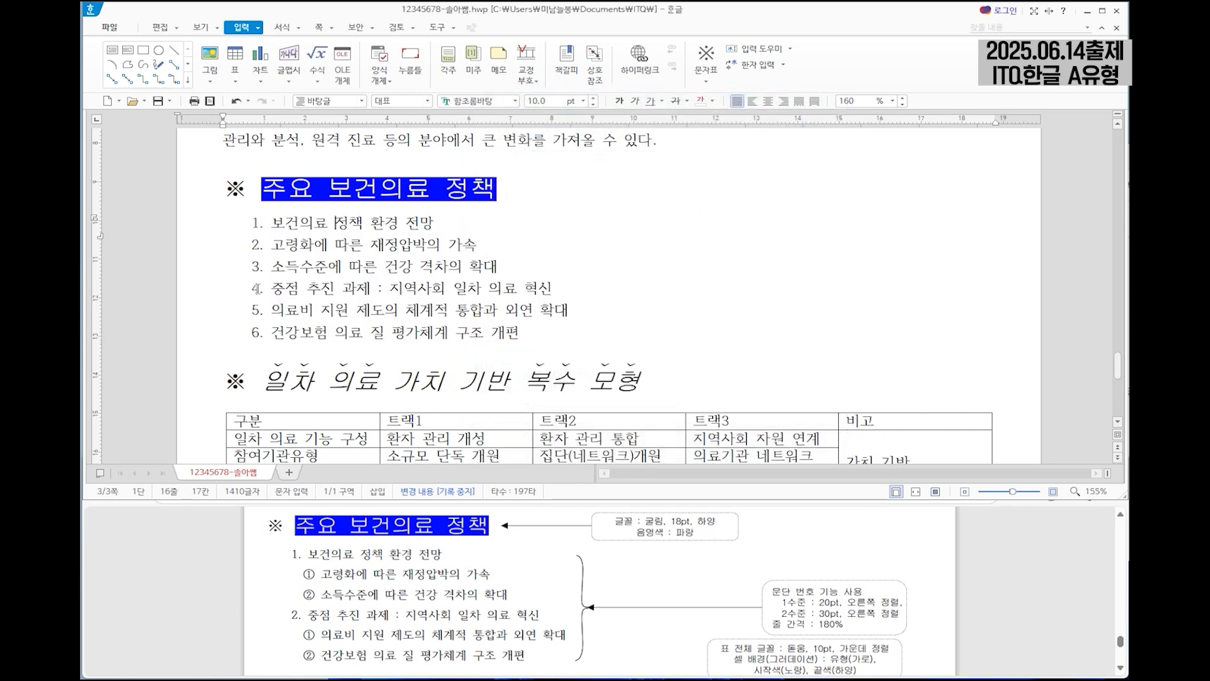
pyautogui.moveTo(282, 244); pyautogui.dragTo(363, 265)
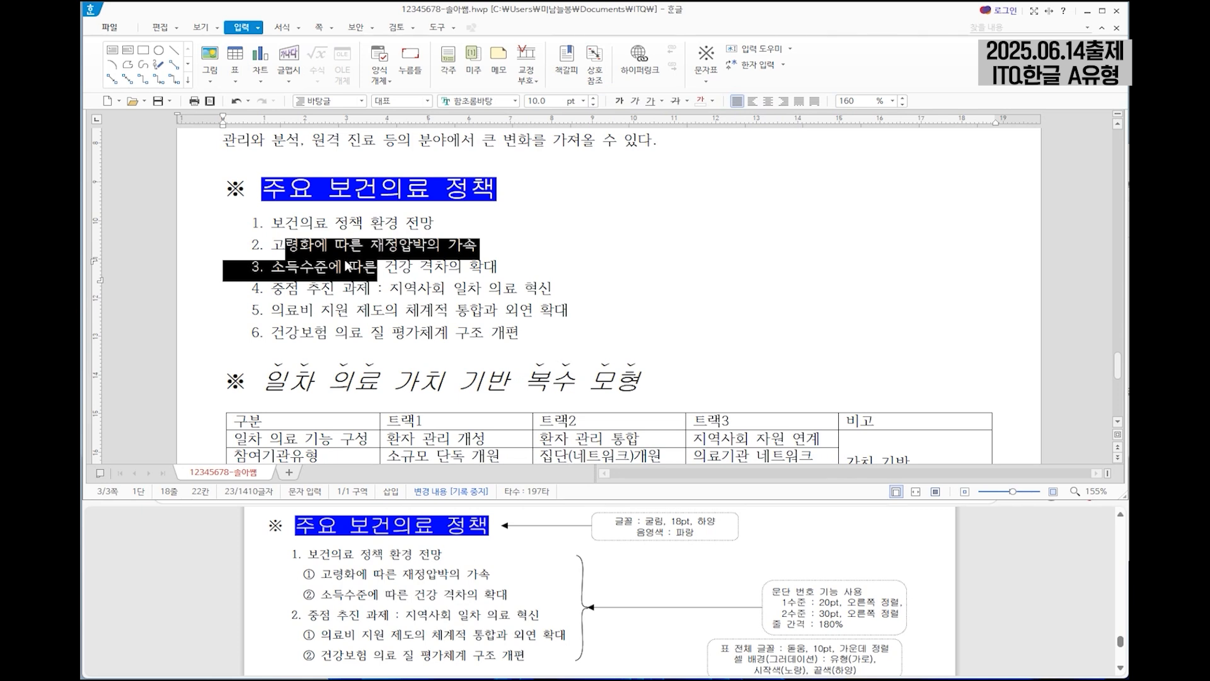
pyautogui.click(284, 27)
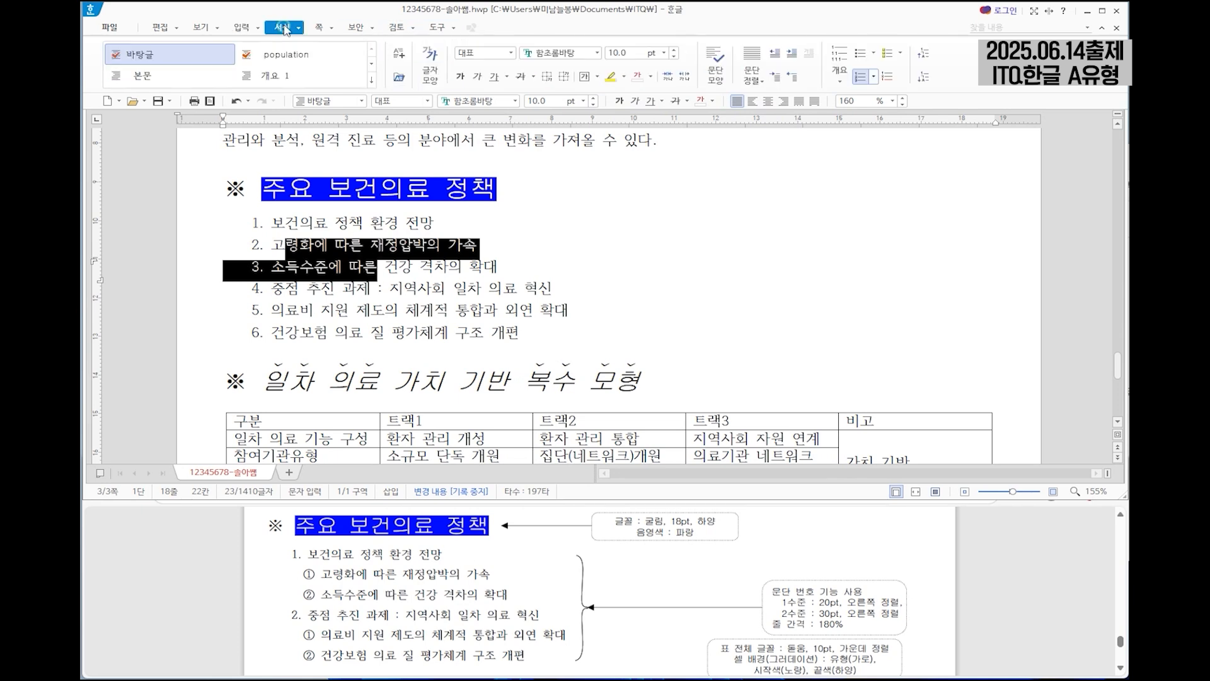
pyautogui.click(923, 79)
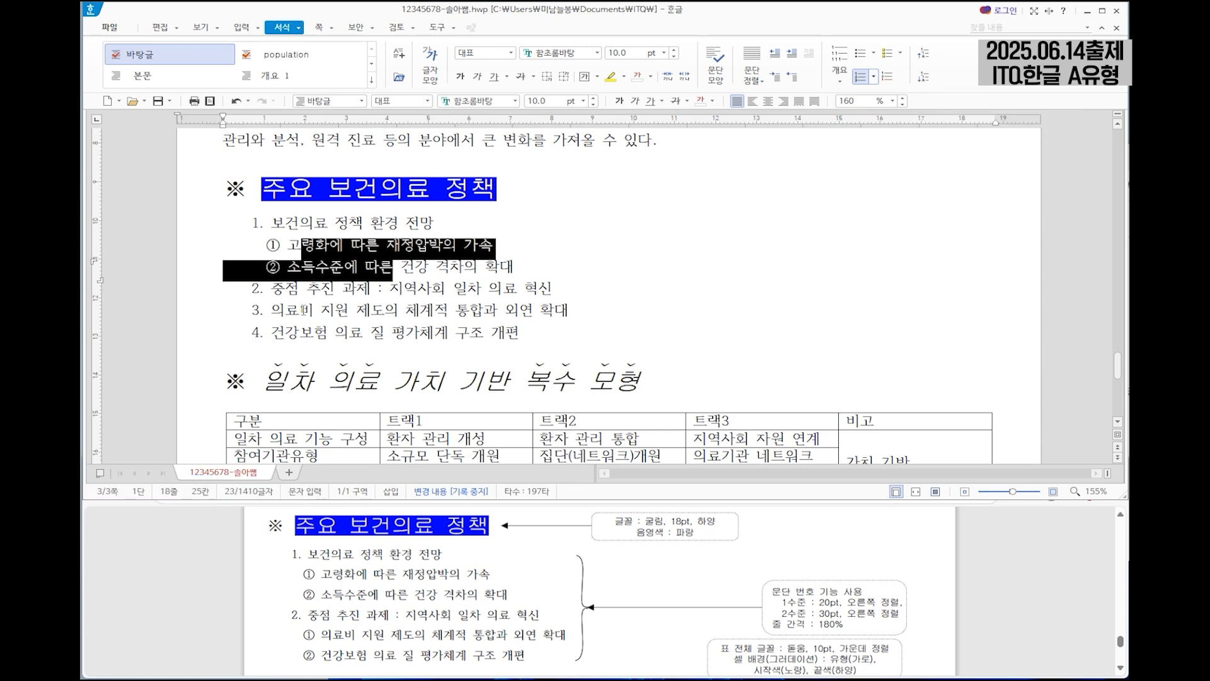
# Demote the list lines "의료비 지원 제도의 체계적 통합과 외연 확대" and "건강보험 의료 질 평가체계 구조 개편" to level 2.
pyautogui.moveTo(303, 310); pyautogui.dragTo(351, 335)
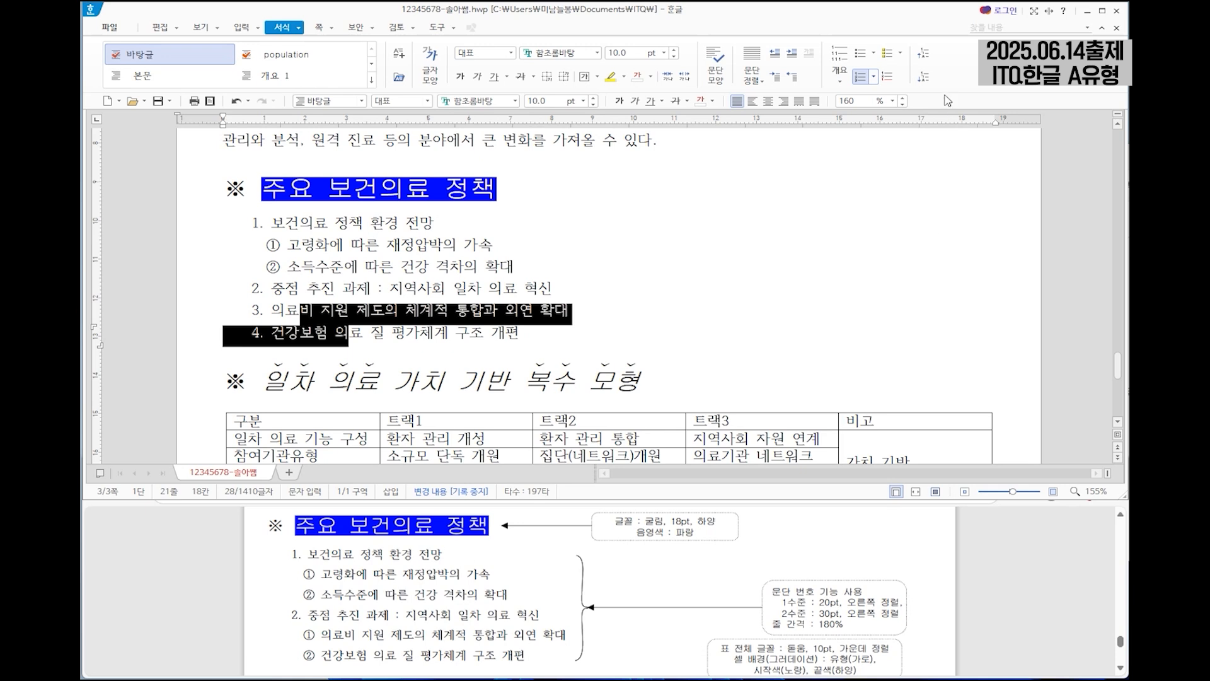
pyautogui.click(922, 80)
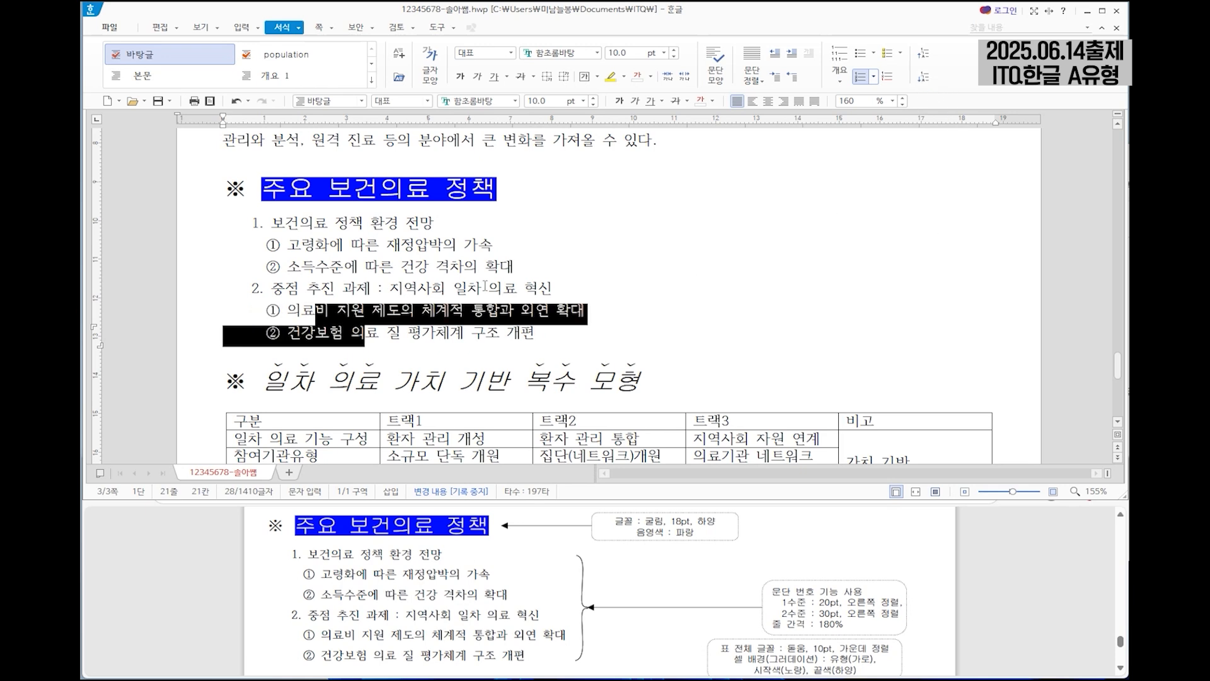
pyautogui.click(488, 351)
# Set the line spacing of all six numbered list lines to 180%.
pyautogui.moveTo(543, 336); pyautogui.dragTo(271, 224)
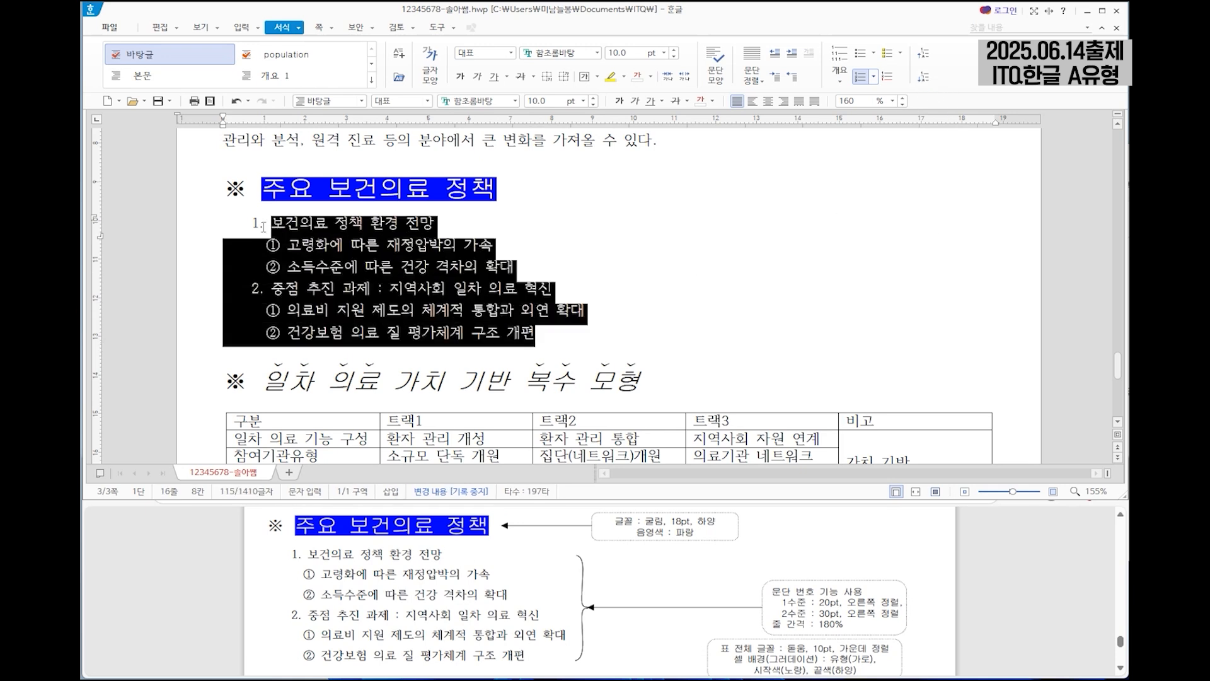
pyautogui.click(859, 100)
pyautogui.write('180')
pyautogui.press('Return')
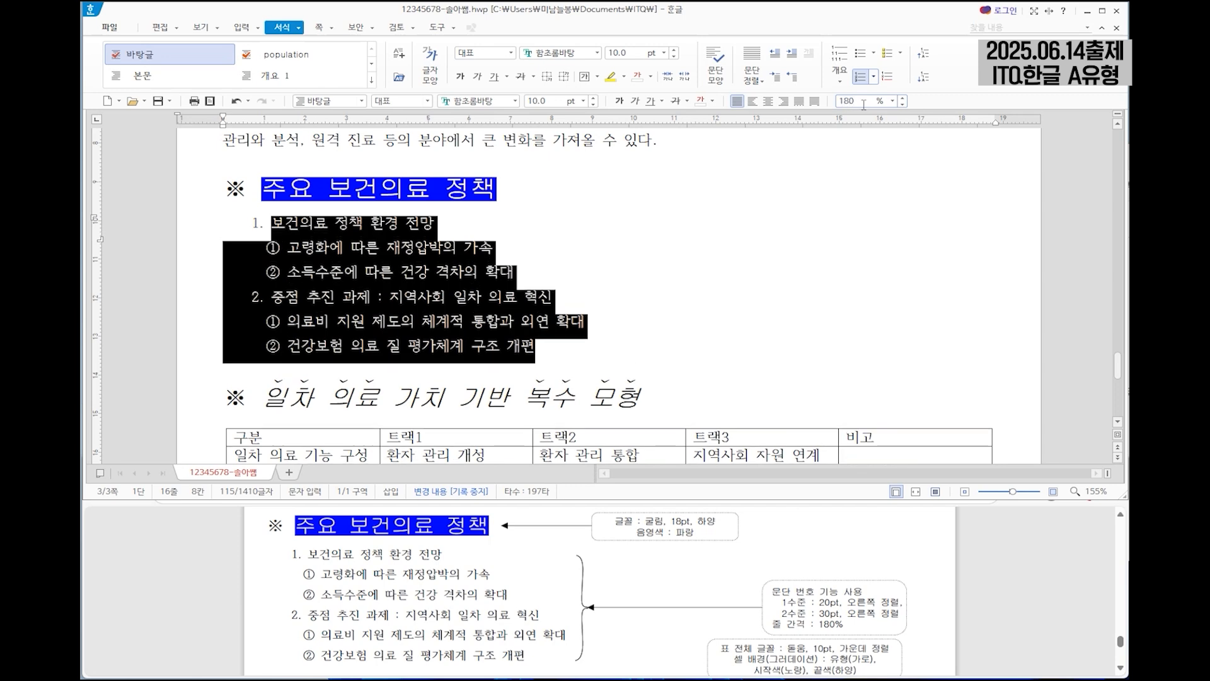
pyautogui.click(499, 343)
# Format all text in the table under the second ※ heading with the 돋움 font and centre alignment.
pyautogui.scroll(-2, 577, 335)
pyautogui.scroll(-5, 691, 588)
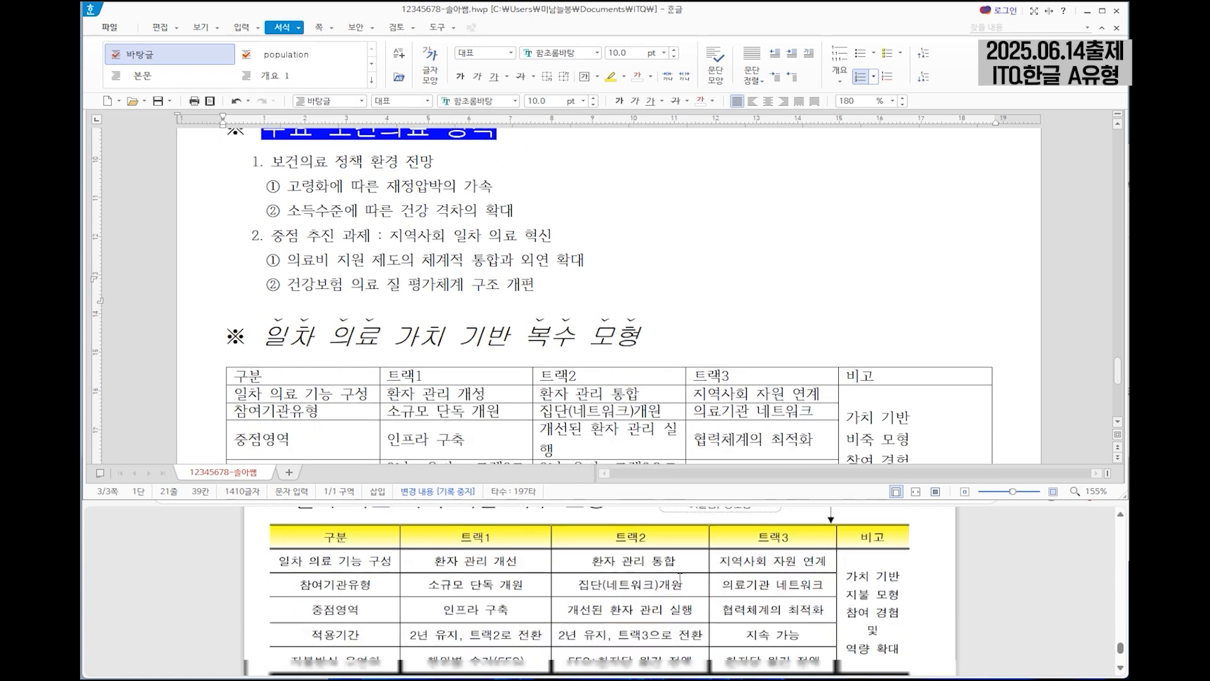
pyautogui.scroll(2, 748, 583)
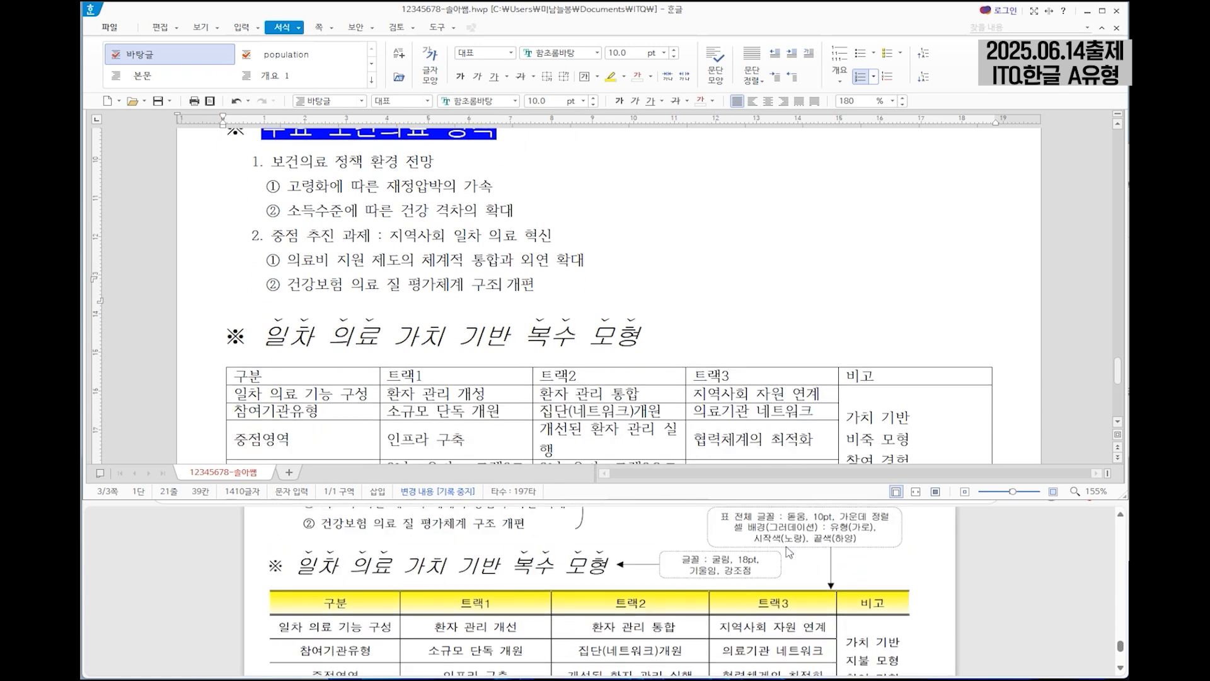
pyautogui.moveTo(322, 372); pyautogui.dragTo(924, 459)
pyautogui.scroll(4, 956, 294)
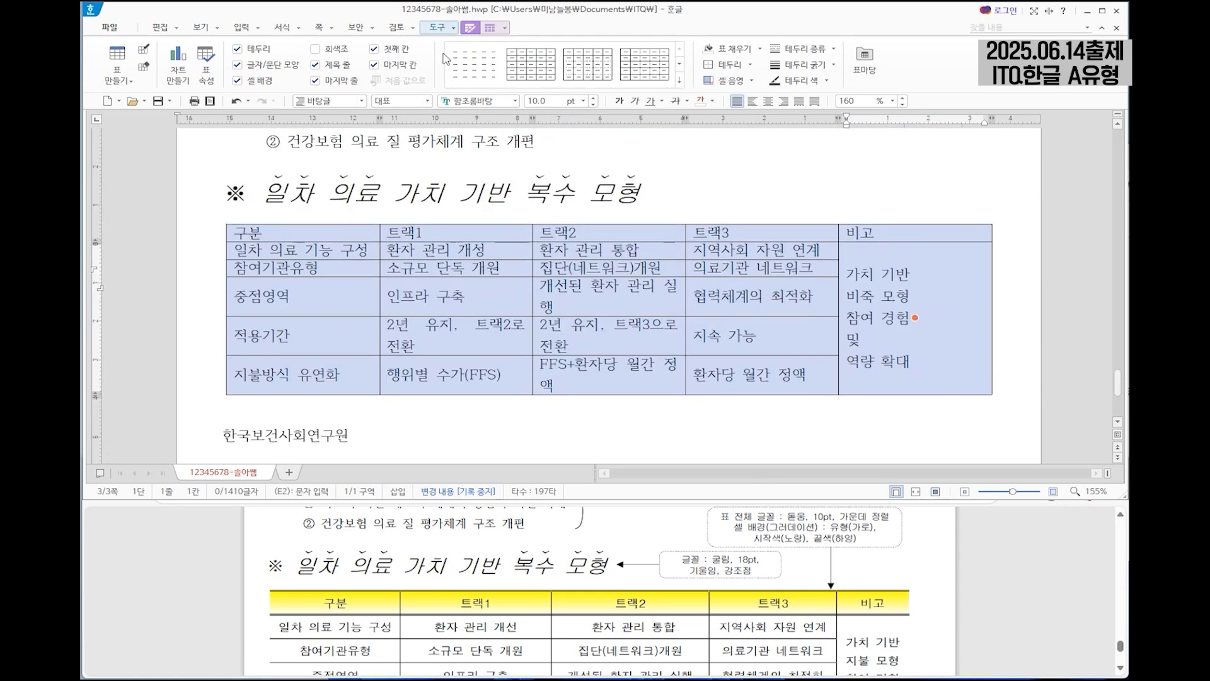
pyautogui.click(500, 104)
pyautogui.write('돋움')
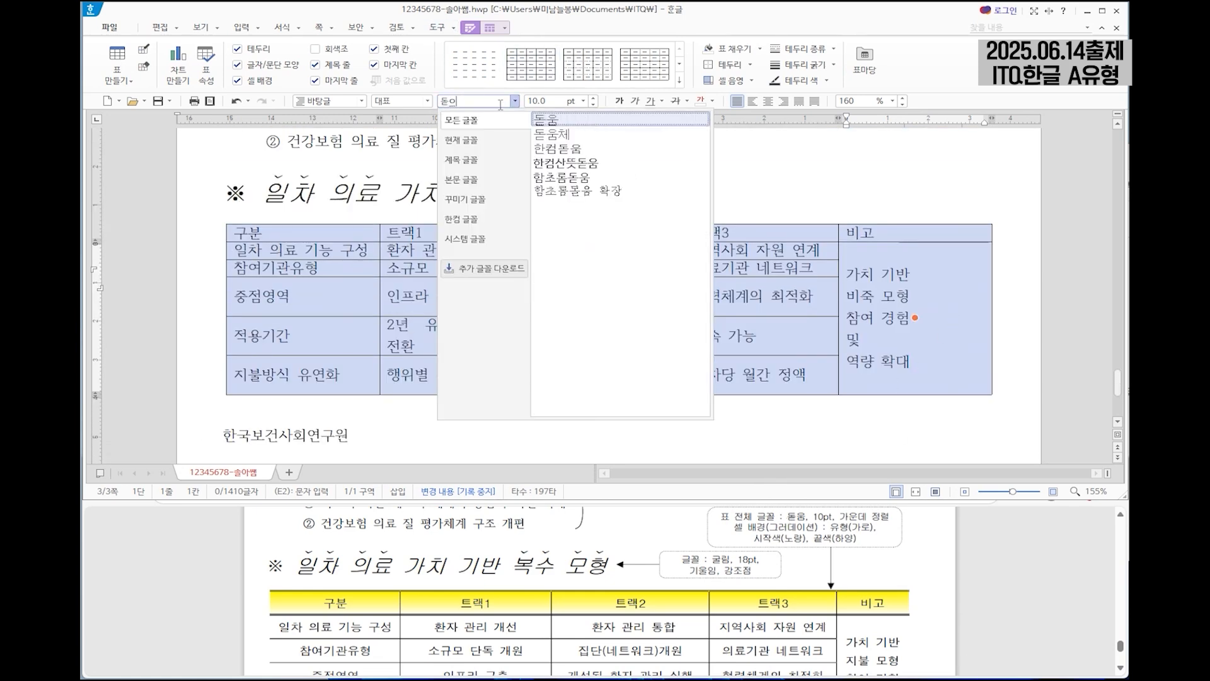
pyautogui.press('Return')
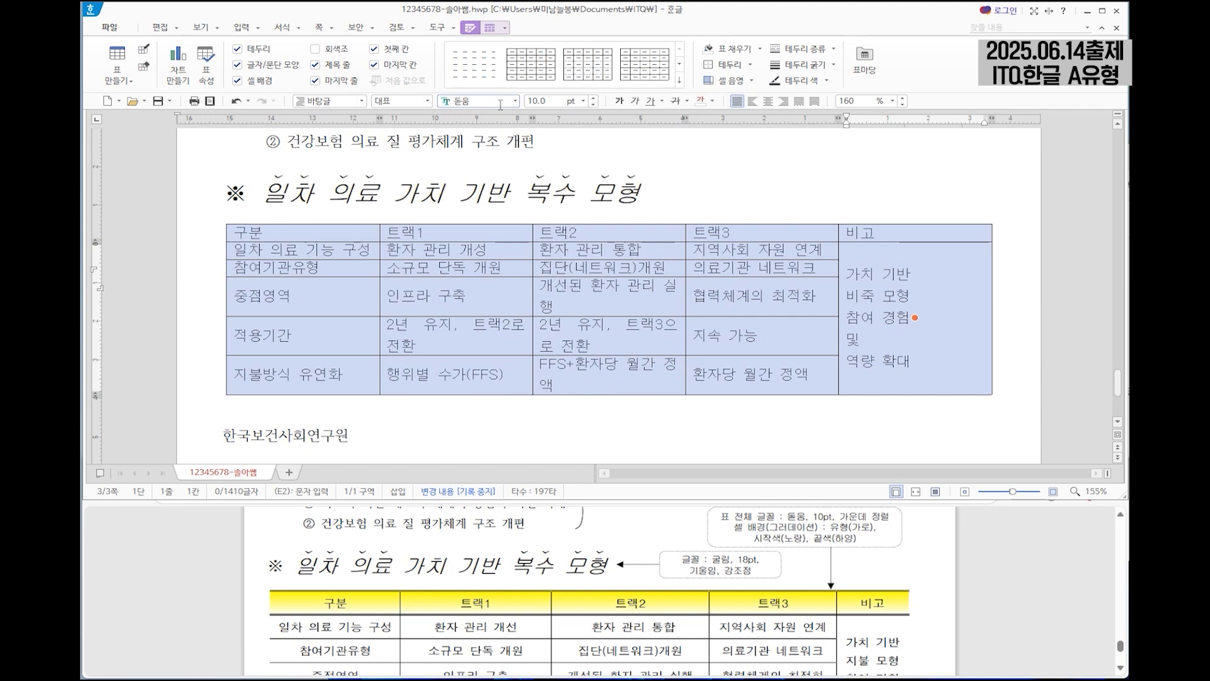
pyautogui.click(767, 101)
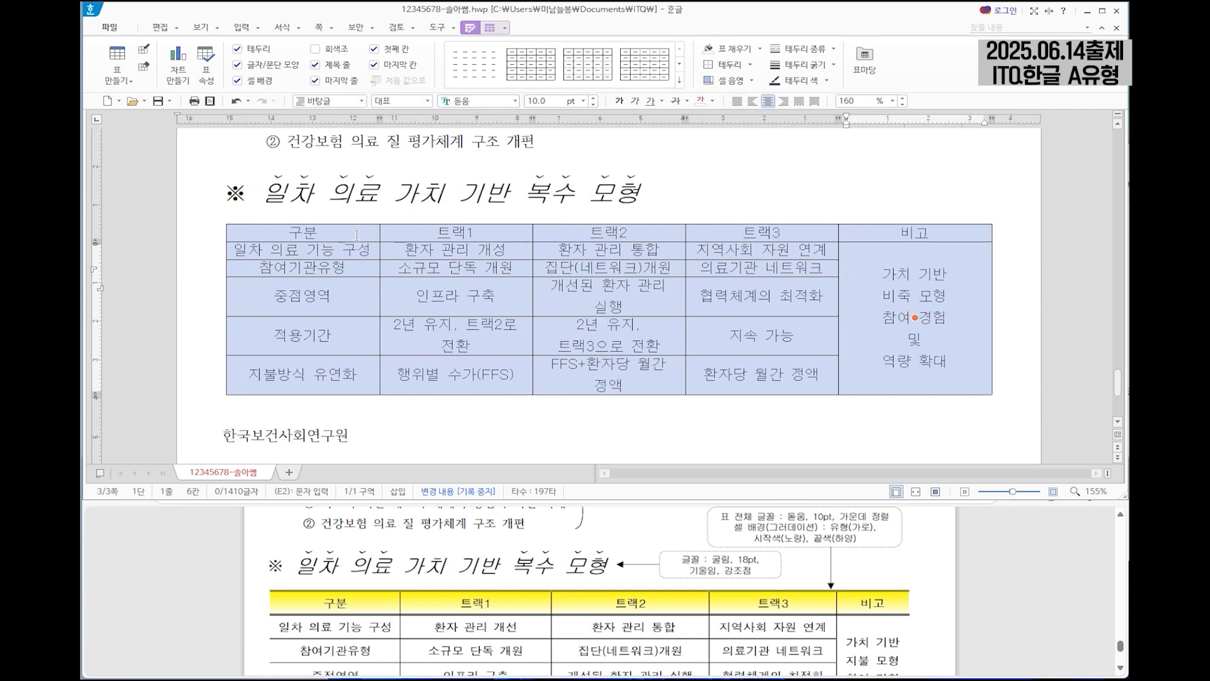
# Widen the table's 트랙1 and 트랙2 columns and narrow the 비고 column by moving the column borders.
pyautogui.click(356, 238)
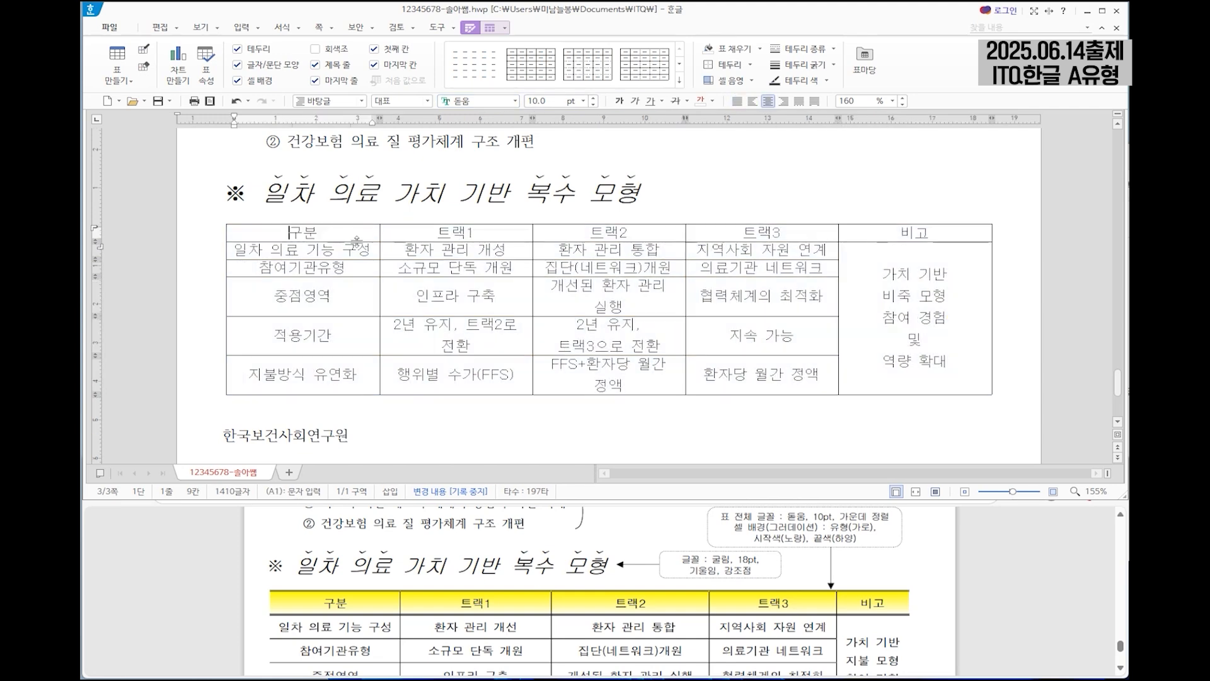
pyautogui.click(535, 269)
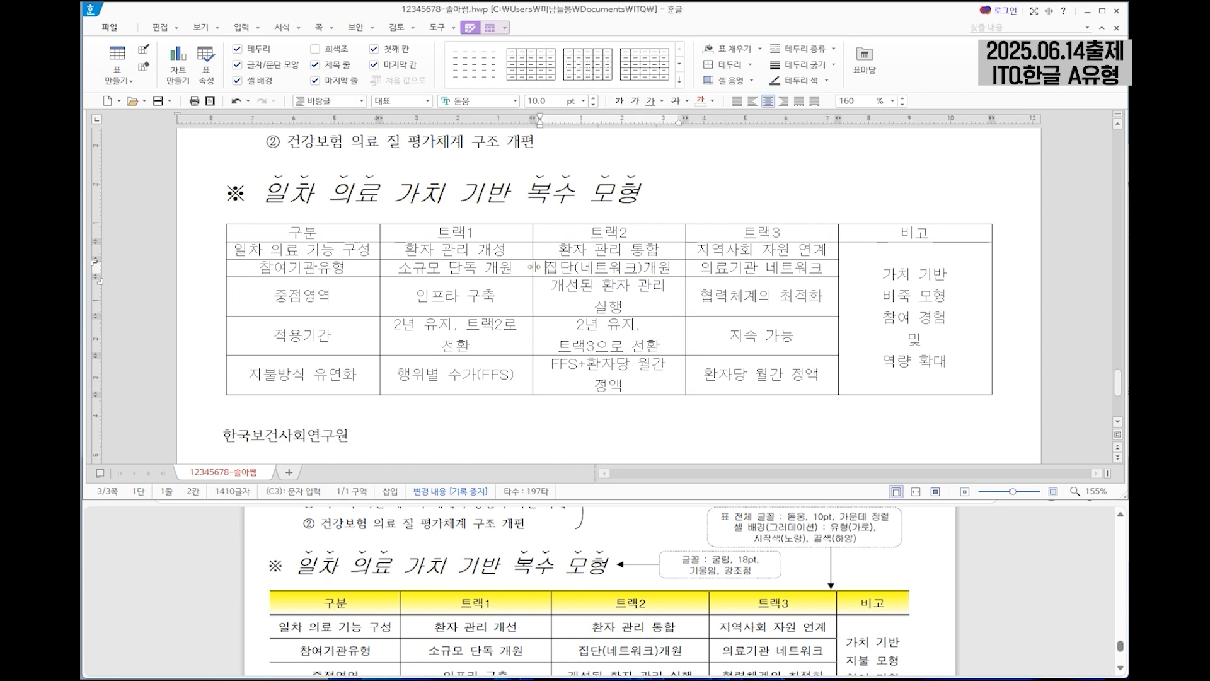
pyautogui.moveTo(533, 267); pyautogui.dragTo(574, 288)
pyautogui.moveTo(686, 310); pyautogui.dragTo(772, 296)
pyautogui.scroll(-1, 765, 354)
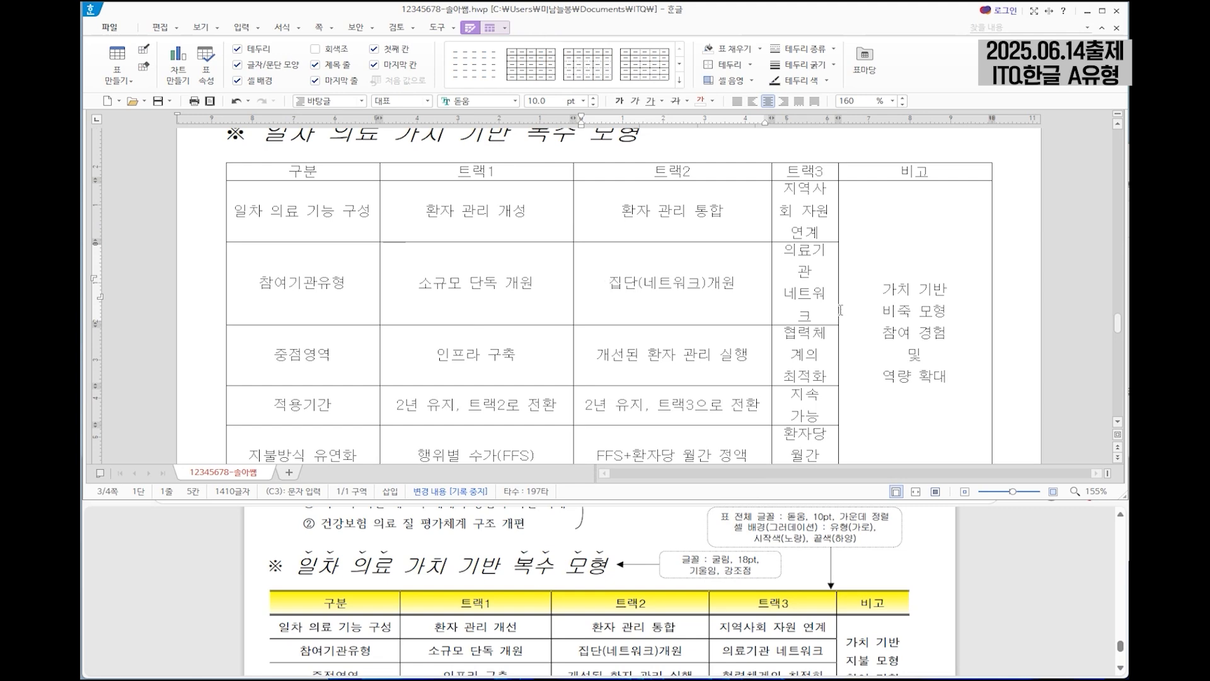
pyautogui.moveTo(839, 300); pyautogui.dragTo(913, 296)
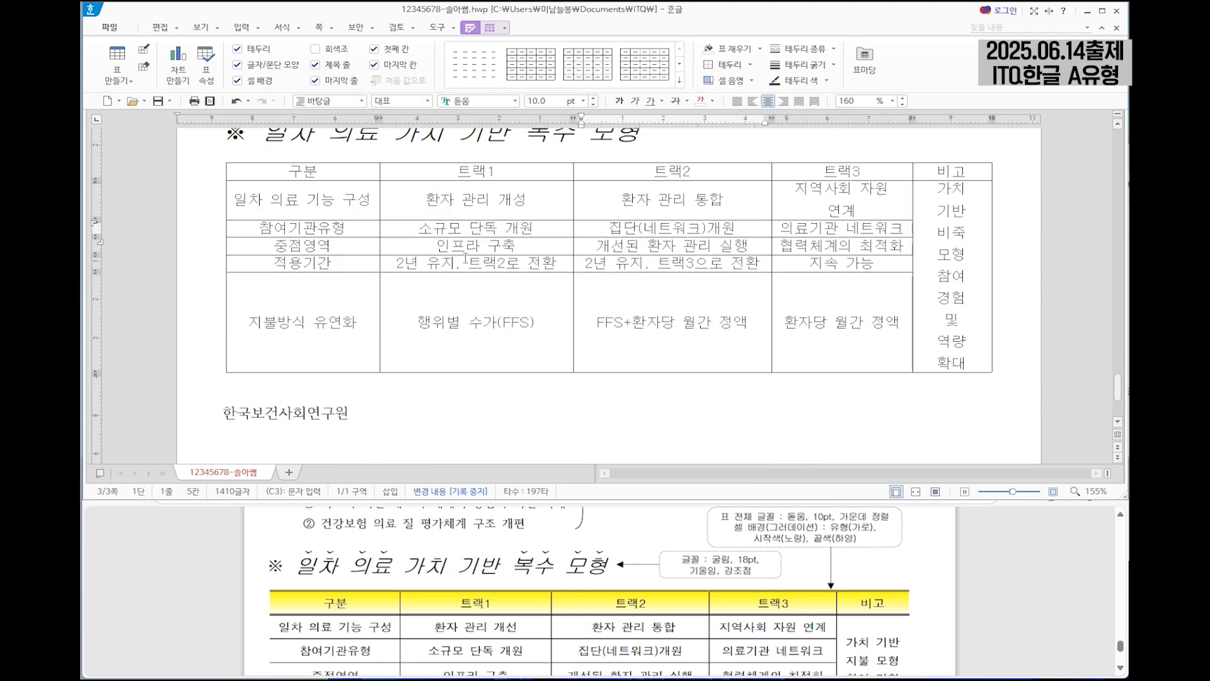
# Fine-tune the borders of the 트랙1, 트랙2, 트랙3 and 비고 columns so every entry fits without extra wrapping.
pyautogui.moveTo(573, 230); pyautogui.dragTo(557, 228)
pyautogui.moveTo(772, 227); pyautogui.dragTo(755, 227)
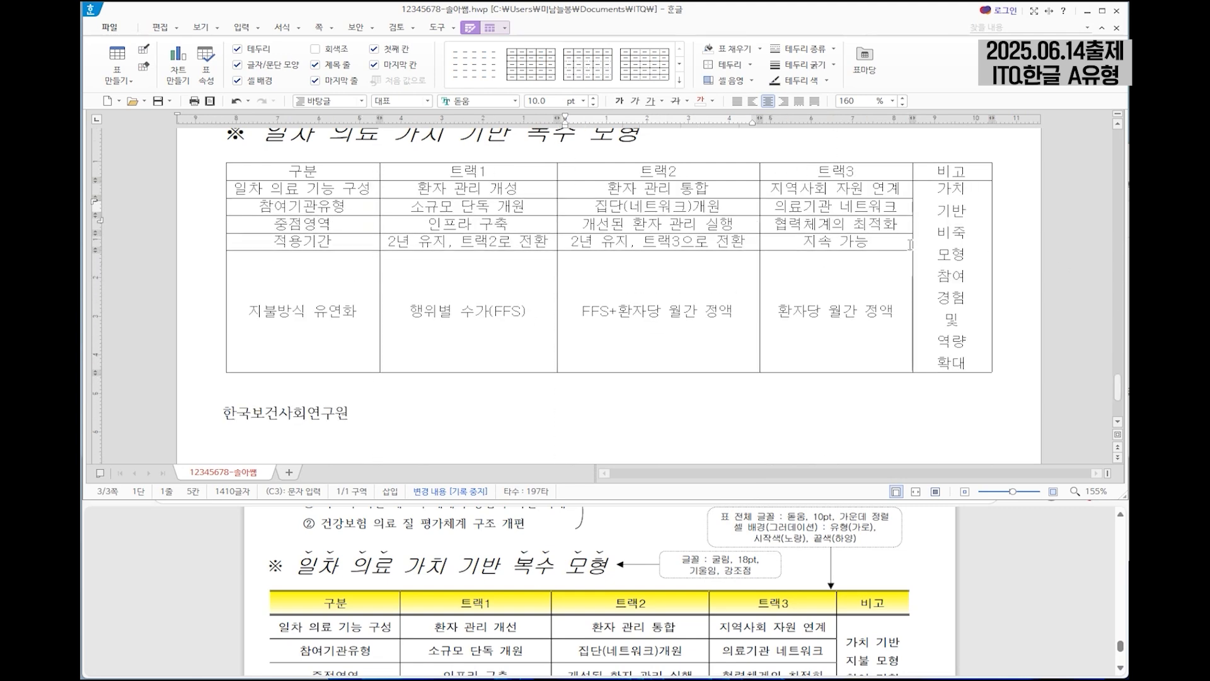
pyautogui.moveTo(912, 245); pyautogui.dragTo(900, 244)
pyautogui.moveTo(755, 229); pyautogui.dragTo(747, 229)
pyautogui.click(945, 231)
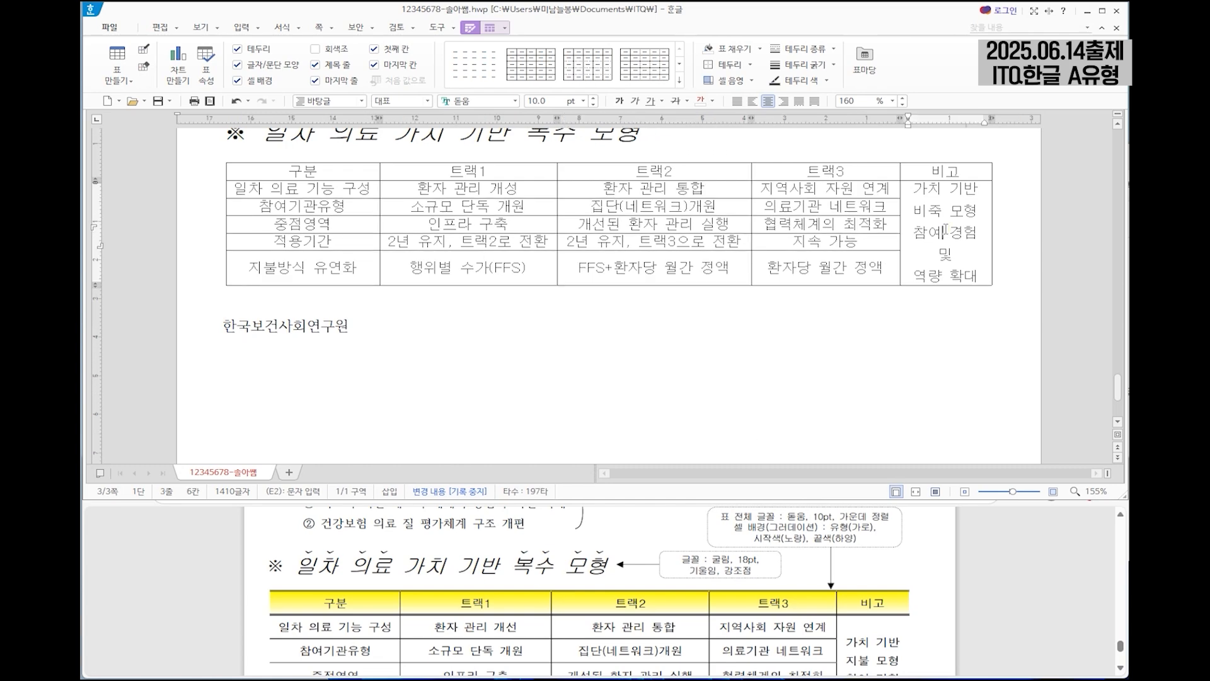
# Make the heights of the five body rows from "일차 의료 기능 구성" to "지불방식 유연화" equal across the first four columns.
pyautogui.scroll(-4, 639, 542)
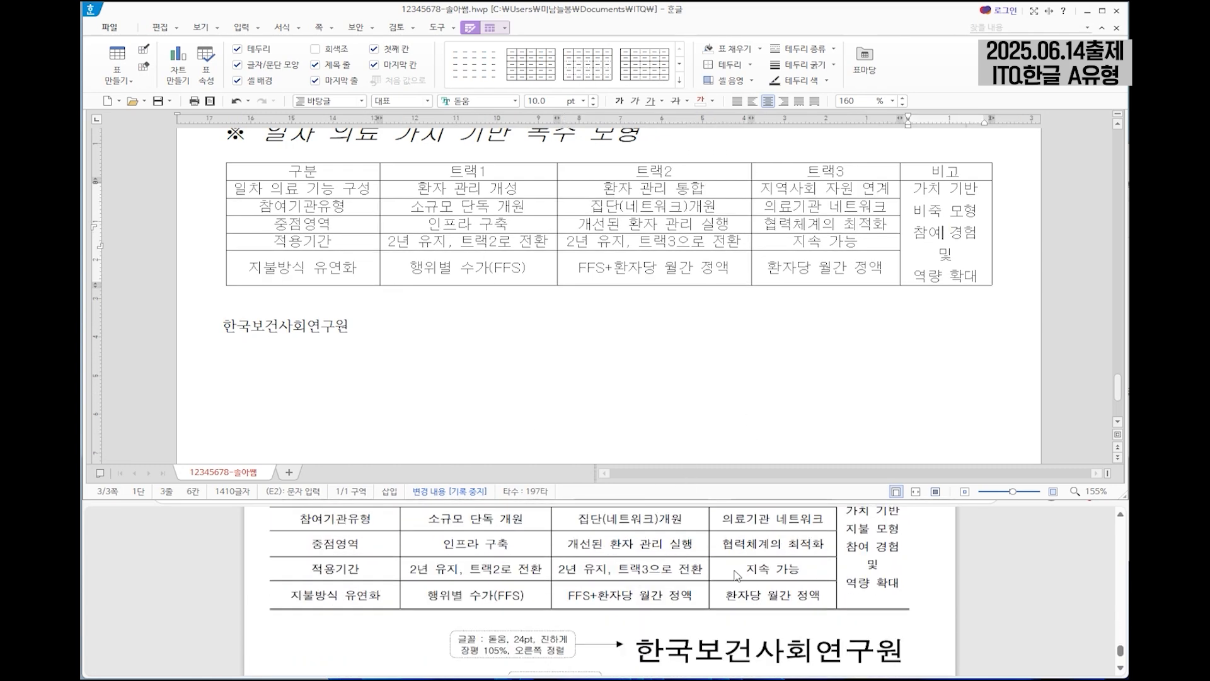
pyautogui.scroll(2, 396, 585)
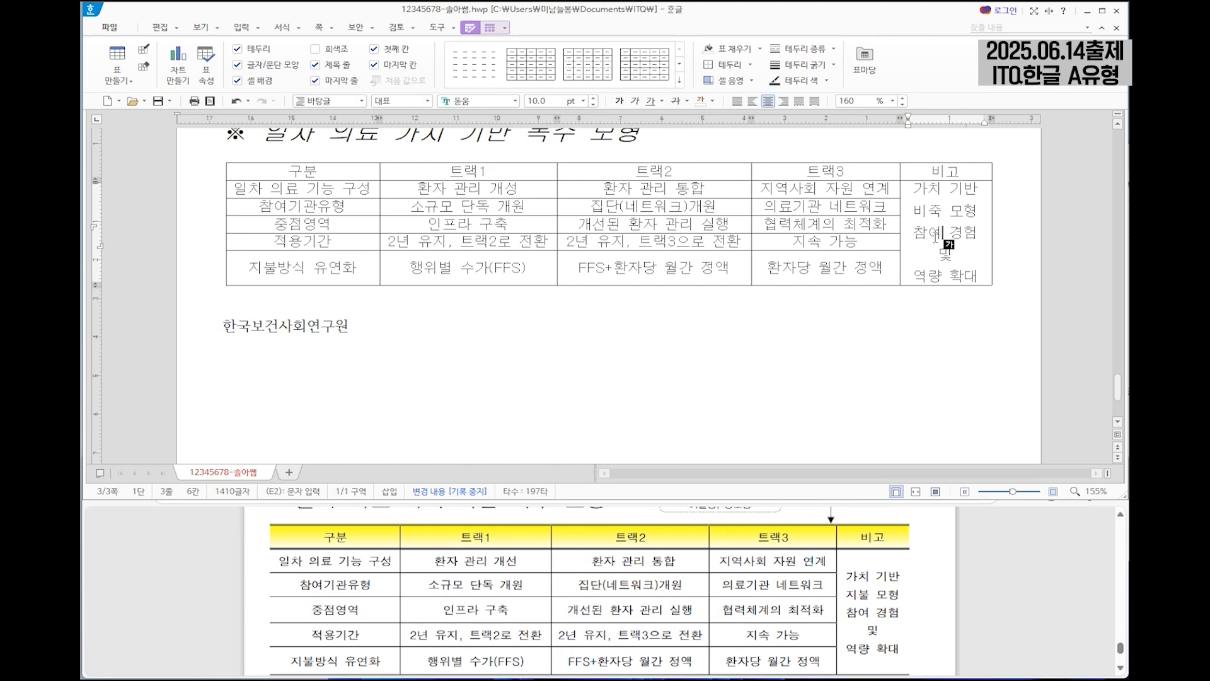
pyautogui.click(336, 269)
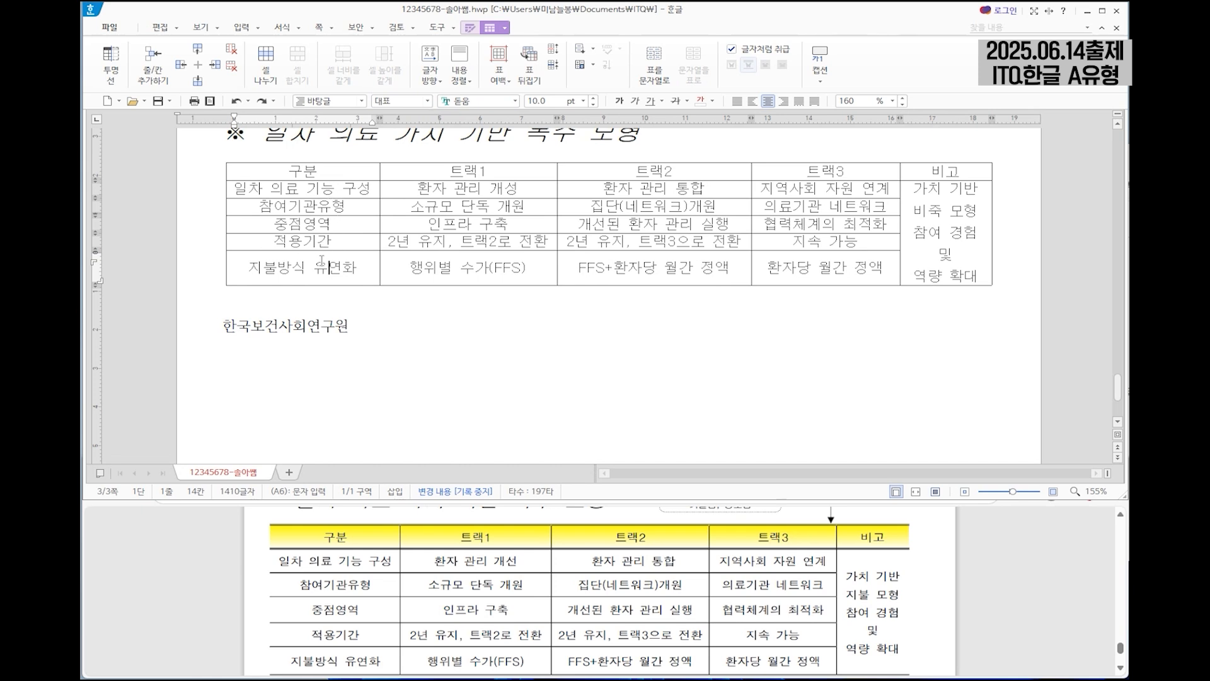
pyautogui.moveTo(357, 188); pyautogui.dragTo(843, 274)
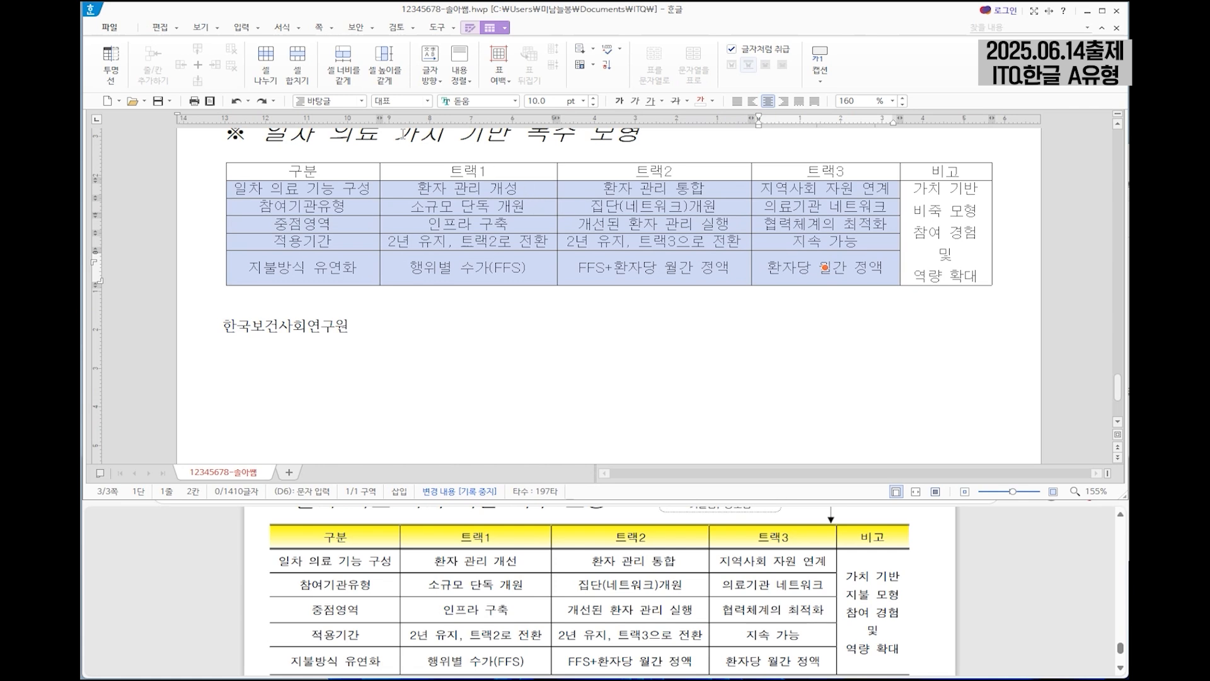
pyautogui.click(469, 29)
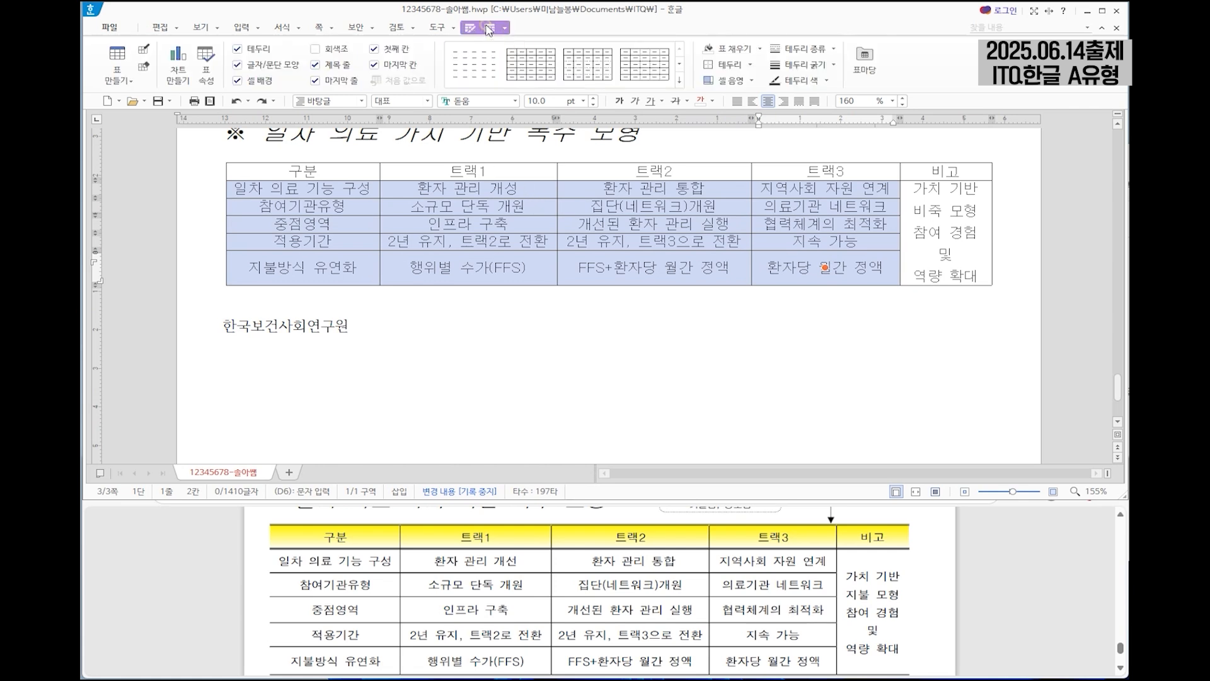
pyautogui.click(489, 29)
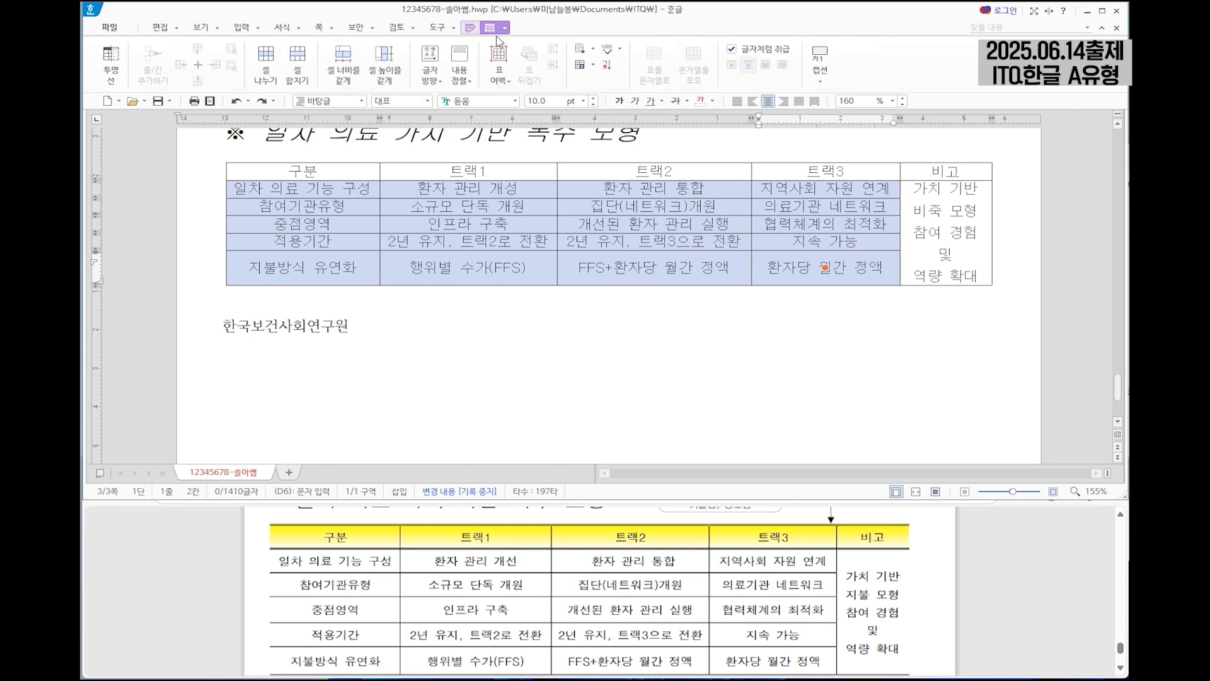
pyautogui.click(386, 68)
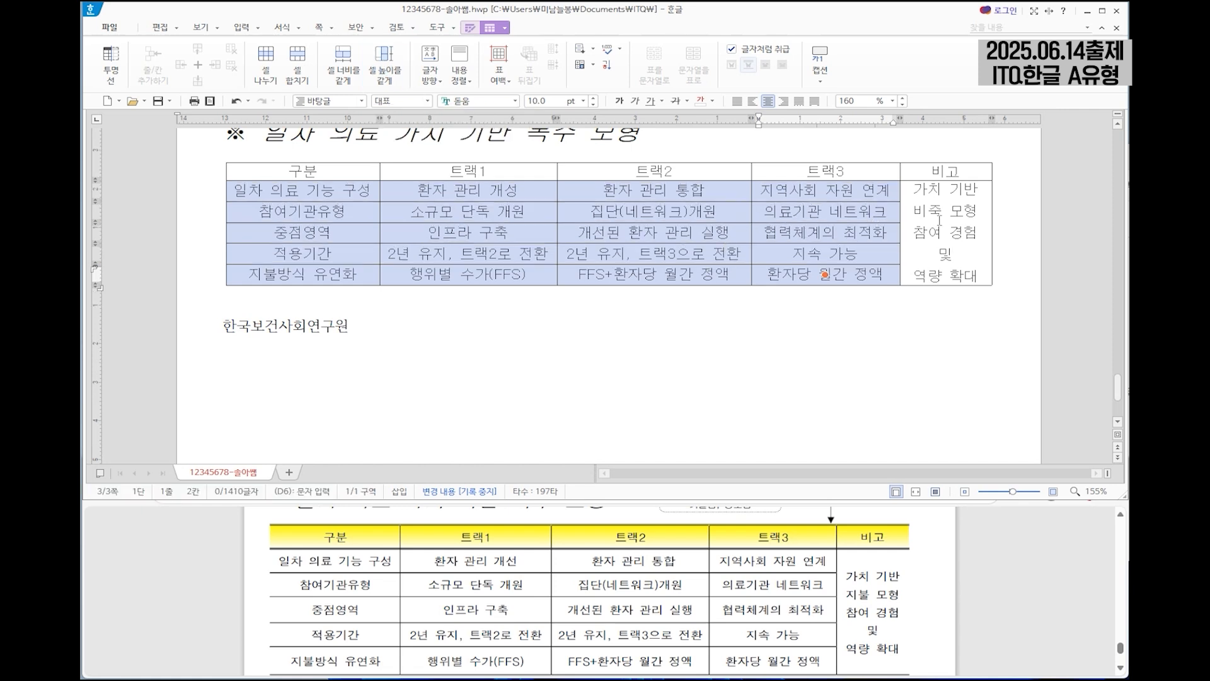
pyautogui.click(936, 240)
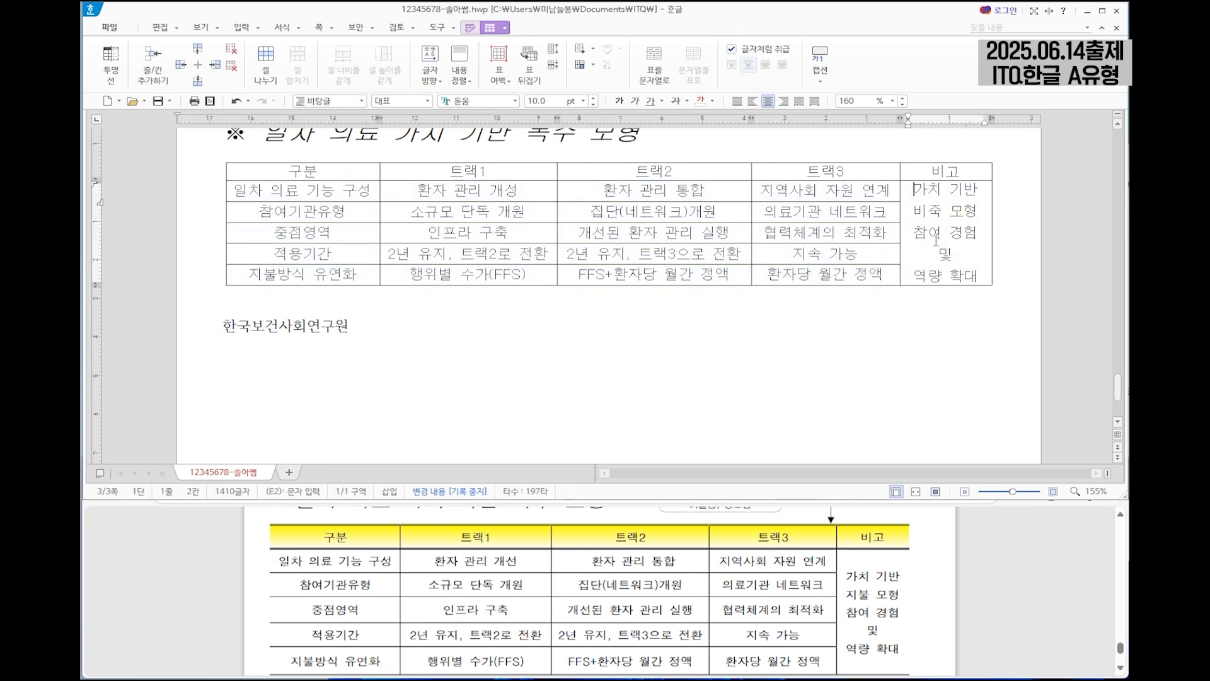
# Correct the mistyped word before "모형" in the 비고 column to "지불".
pyautogui.scroll(2, 974, 272)
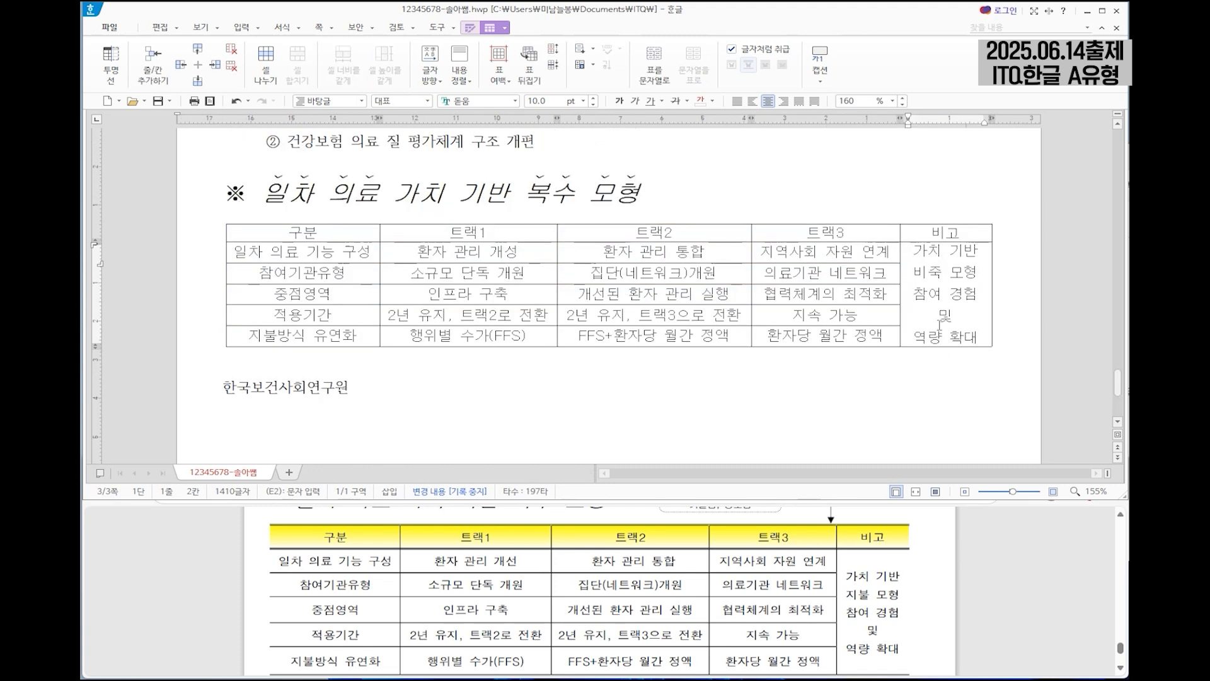
pyautogui.doubleClick(933, 274)
pyautogui.write('지불')
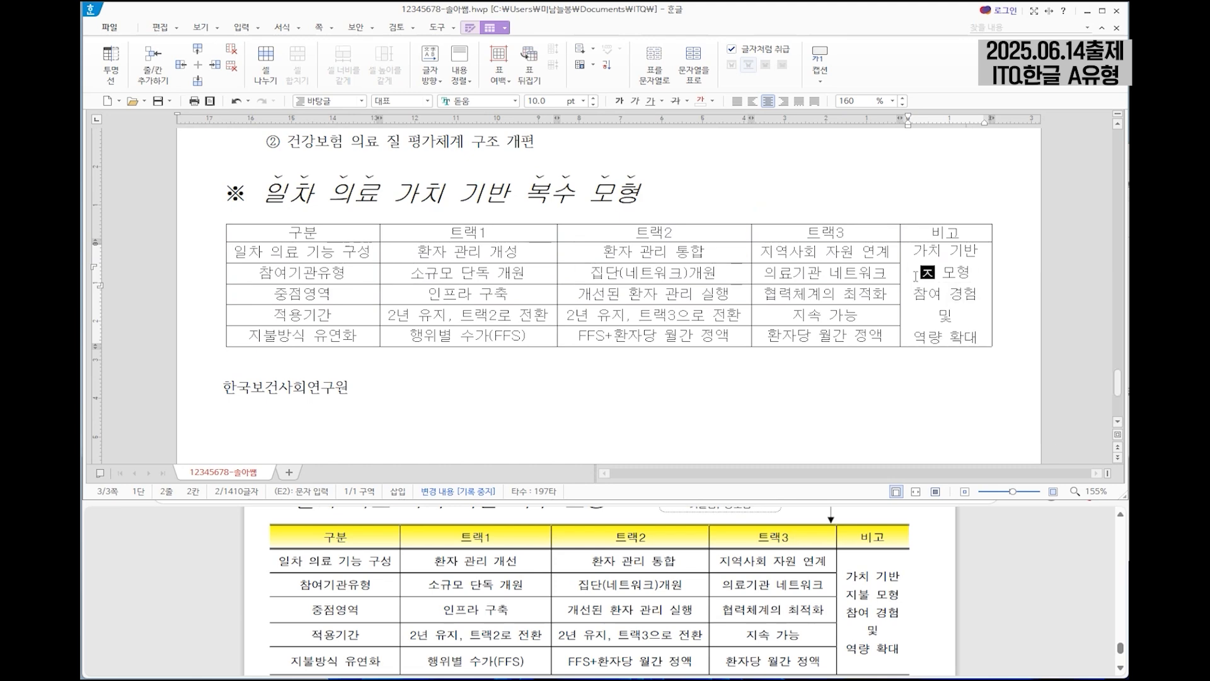
pyautogui.click(717, 271)
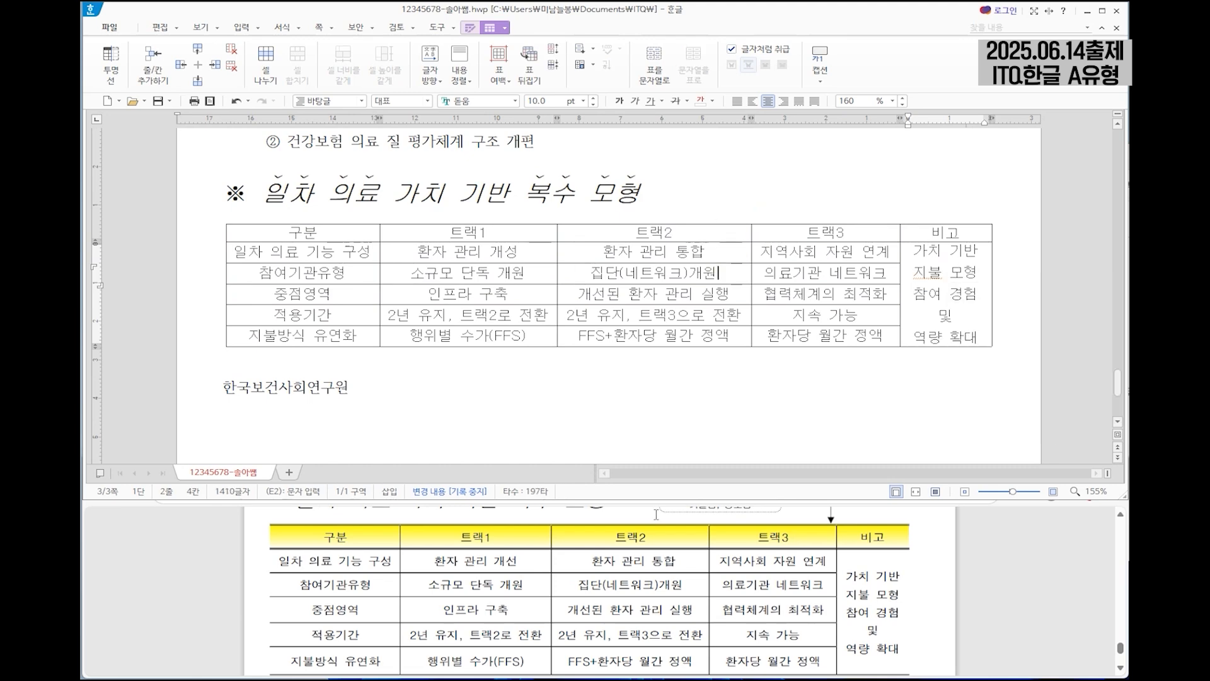
# Fill the table's header row with a horizontal (가로) gradient from yellow to white.
pyautogui.scroll(2, 843, 602)
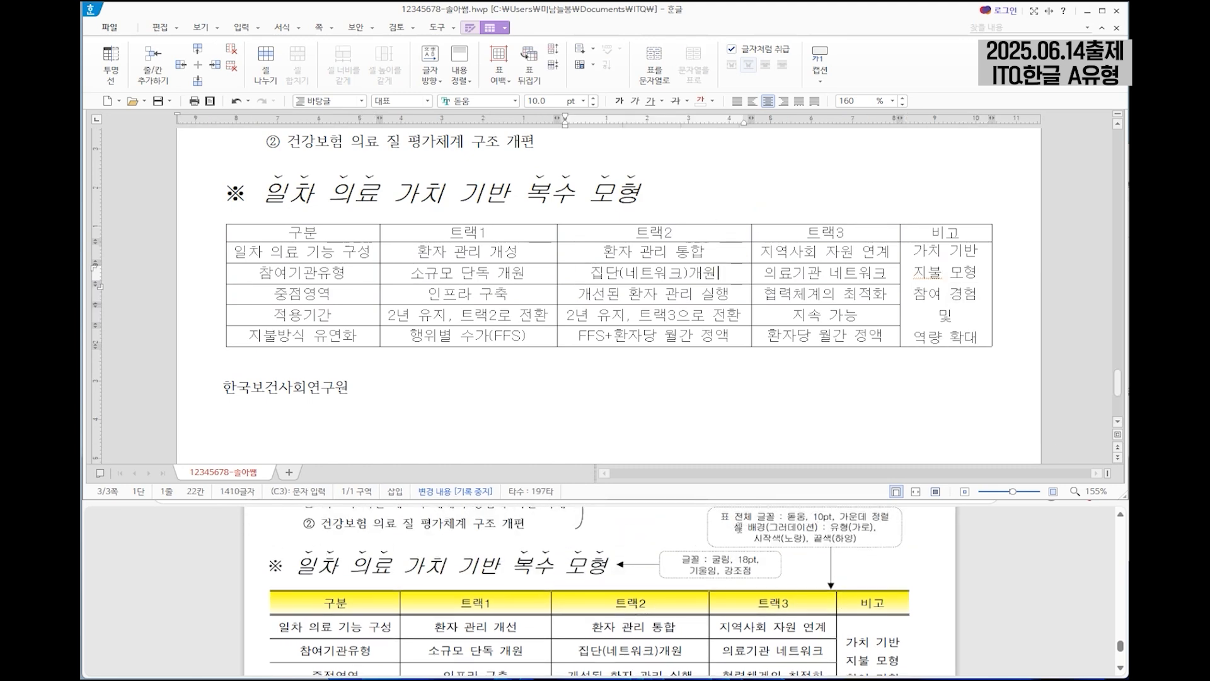
pyautogui.moveTo(315, 238); pyautogui.dragTo(945, 233)
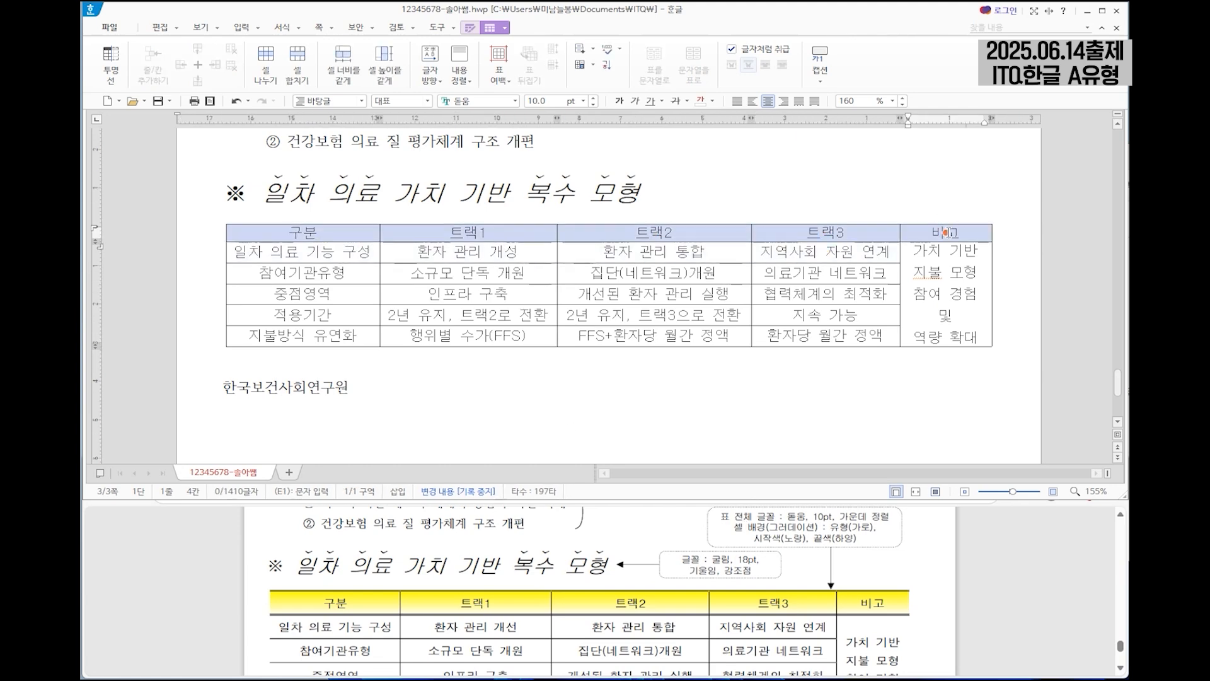
pyautogui.press('c')
pyautogui.click(452, 184)
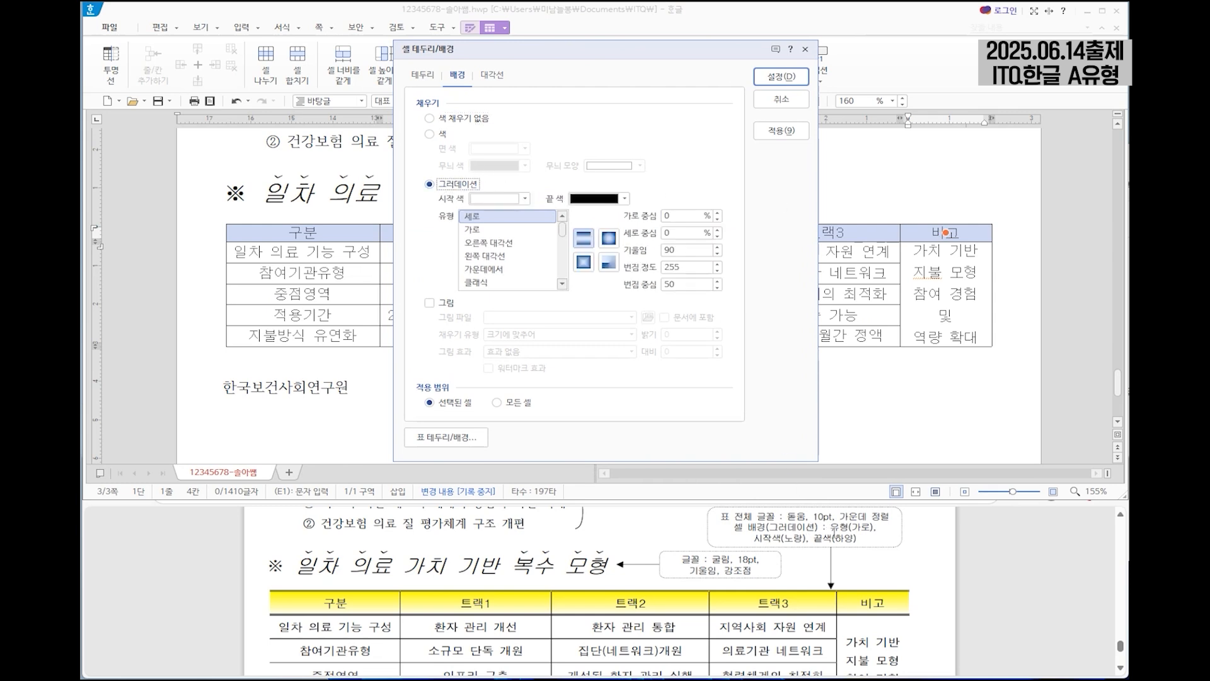
pyautogui.click(511, 230)
pyautogui.click(524, 198)
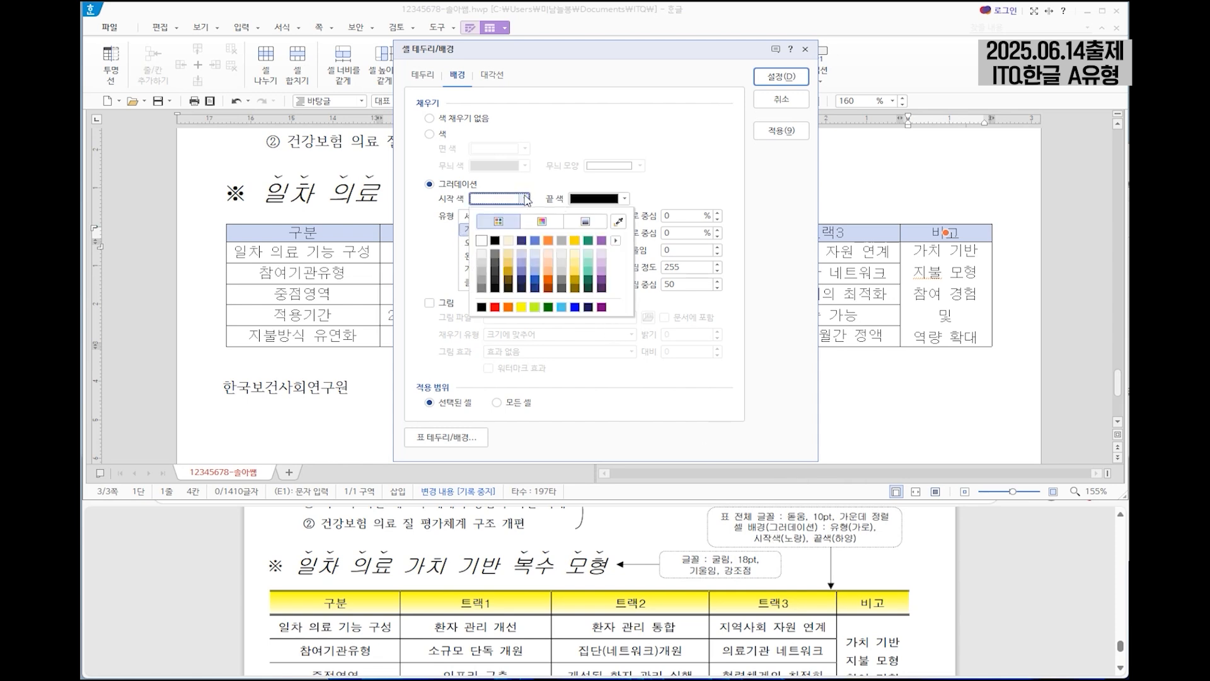
pyautogui.click(525, 308)
pyautogui.click(624, 199)
pyautogui.click(580, 246)
pyautogui.click(773, 79)
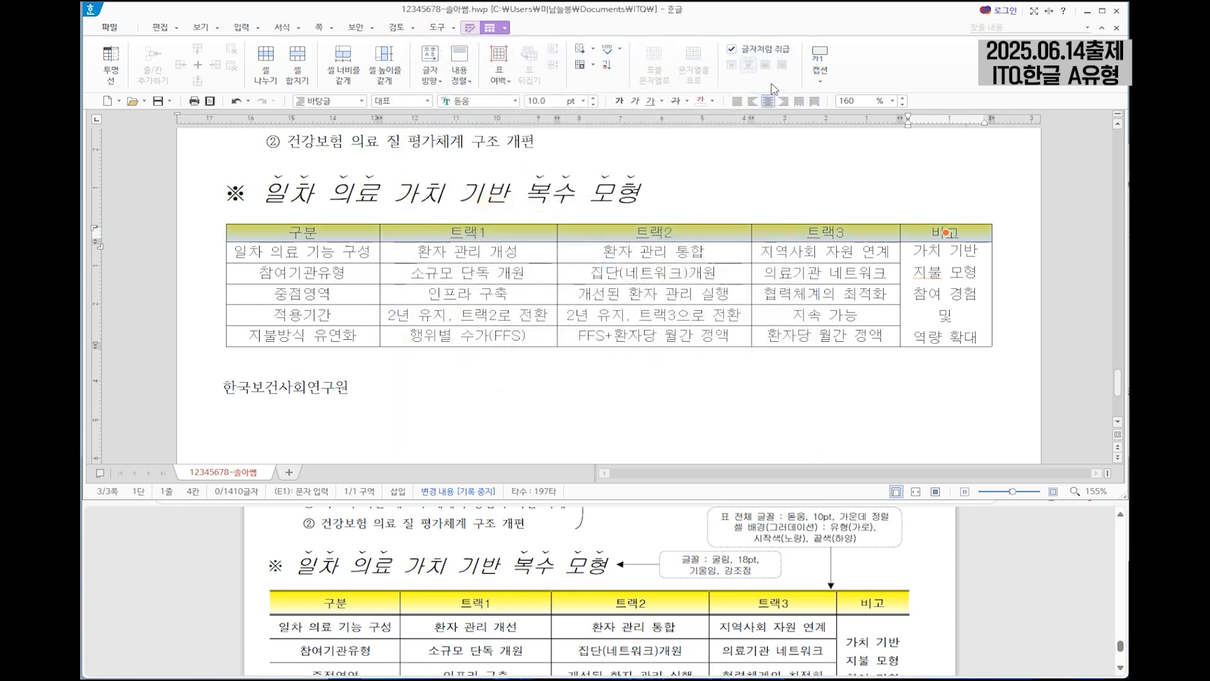
# Apply a double line to the upper and lower borders of the table's header row.
pyautogui.scroll(-2, 727, 280)
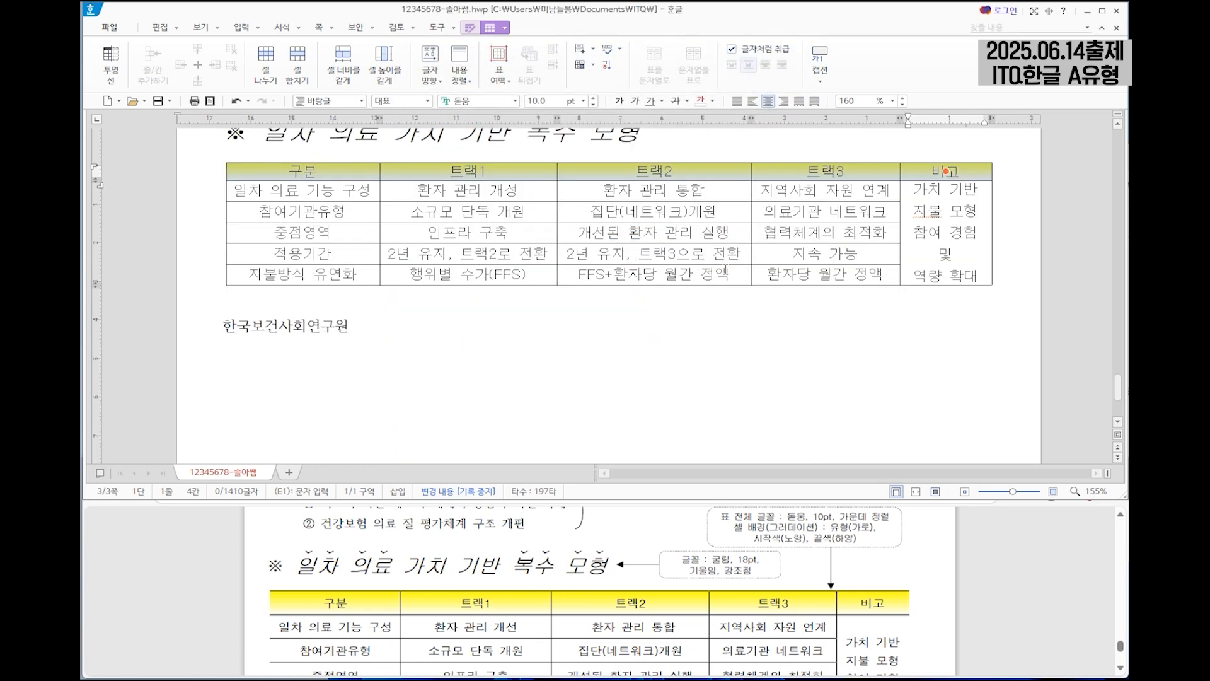
pyautogui.press('l')
pyautogui.click(527, 115)
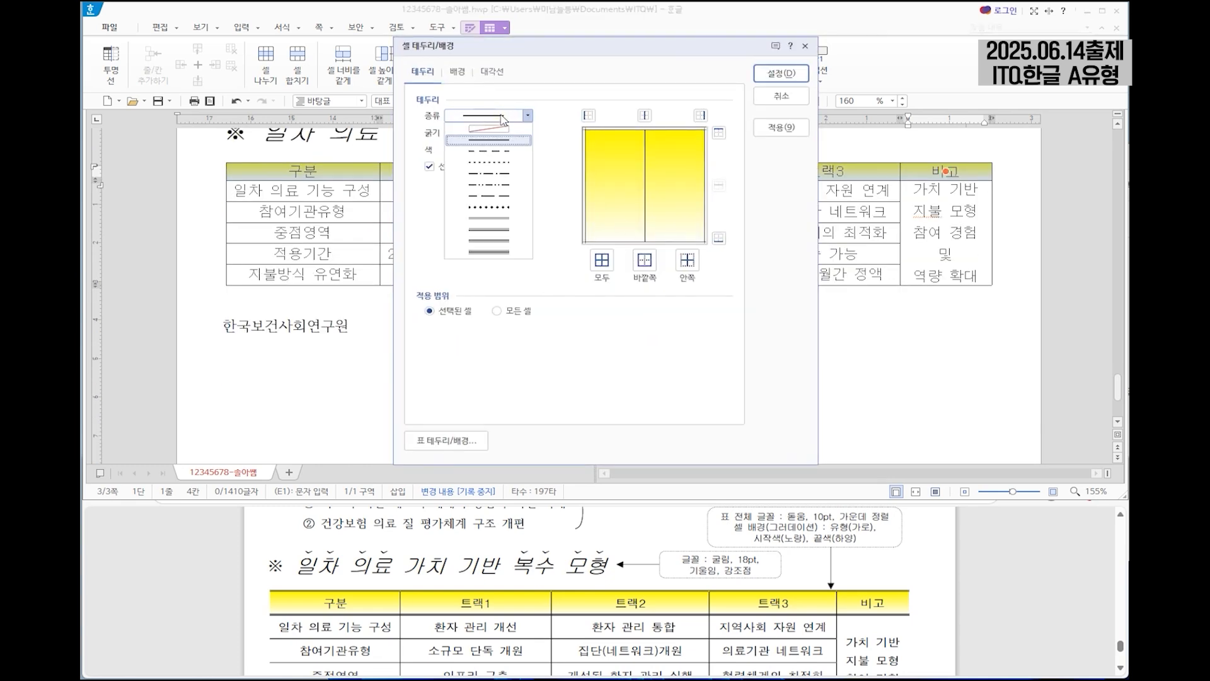
pyautogui.click(488, 218)
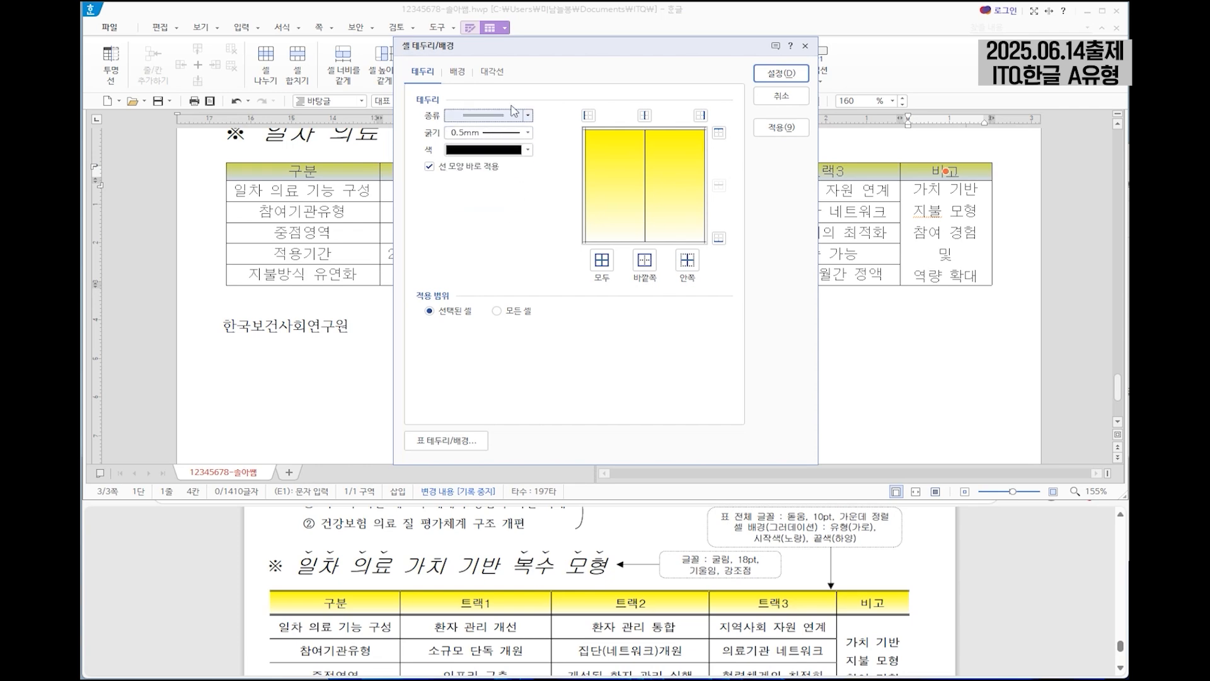
pyautogui.click(718, 132)
pyautogui.click(719, 238)
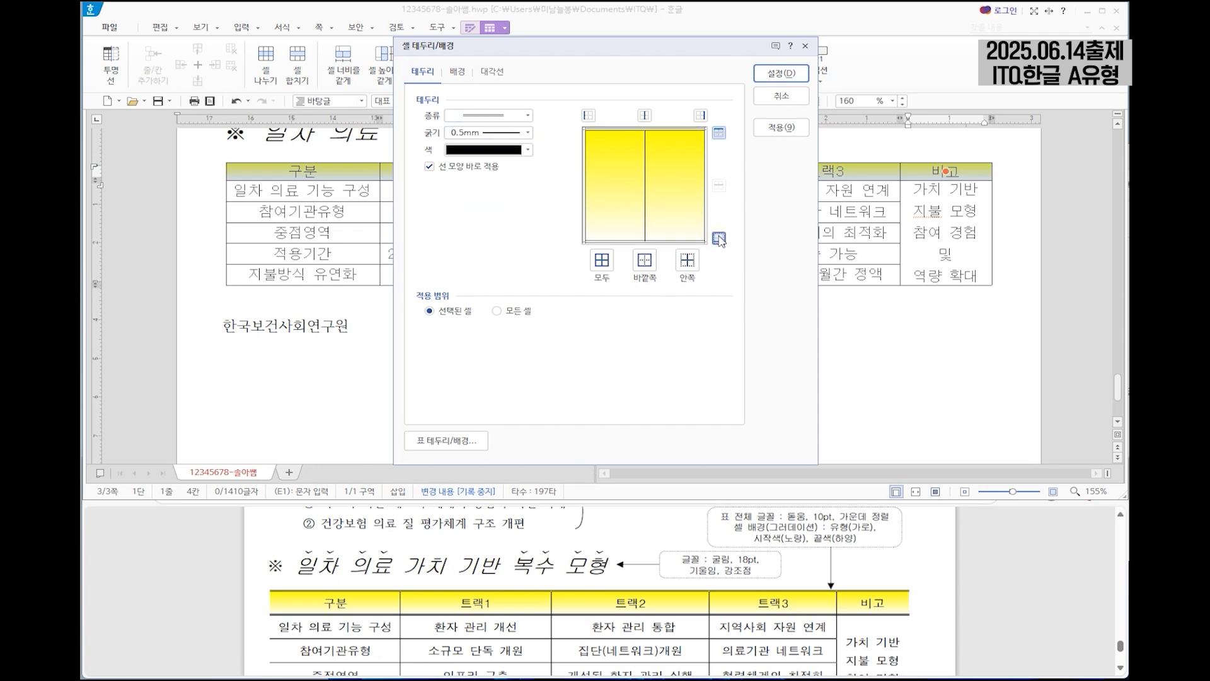
pyautogui.click(781, 73)
# For the whole table, turn off immediate line-style application and set the lower outer border to a double line.
pyautogui.moveTo(340, 190); pyautogui.dragTo(932, 289)
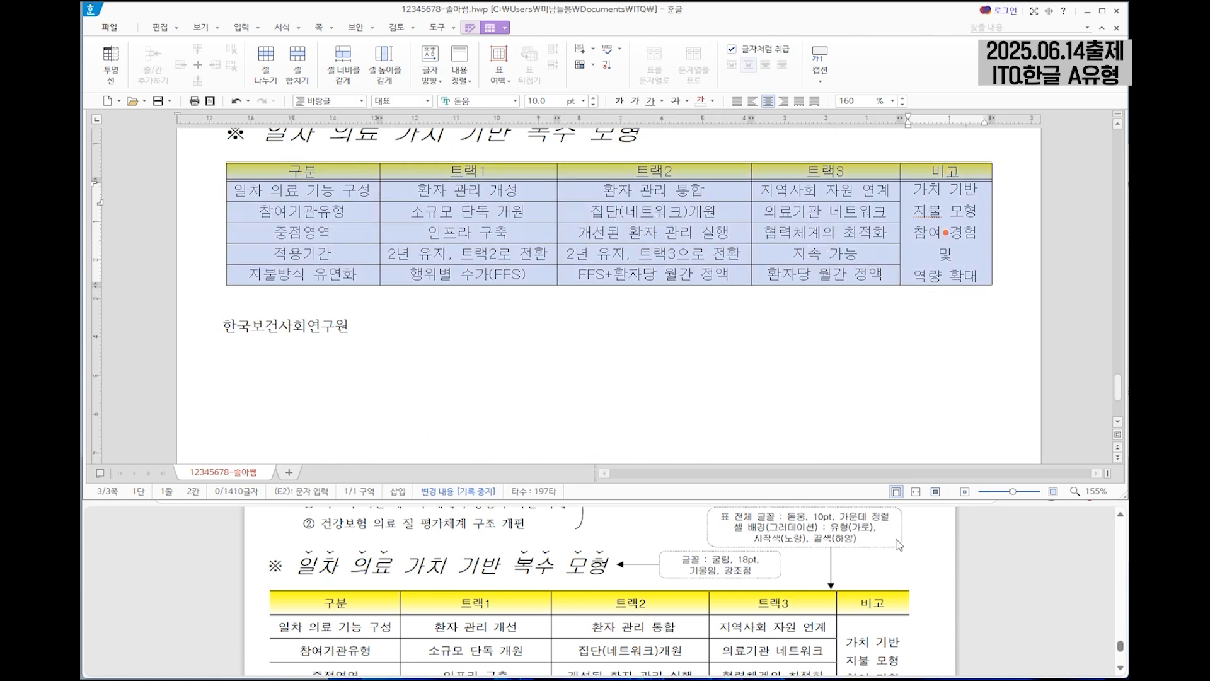
pyautogui.scroll(-4, 716, 608)
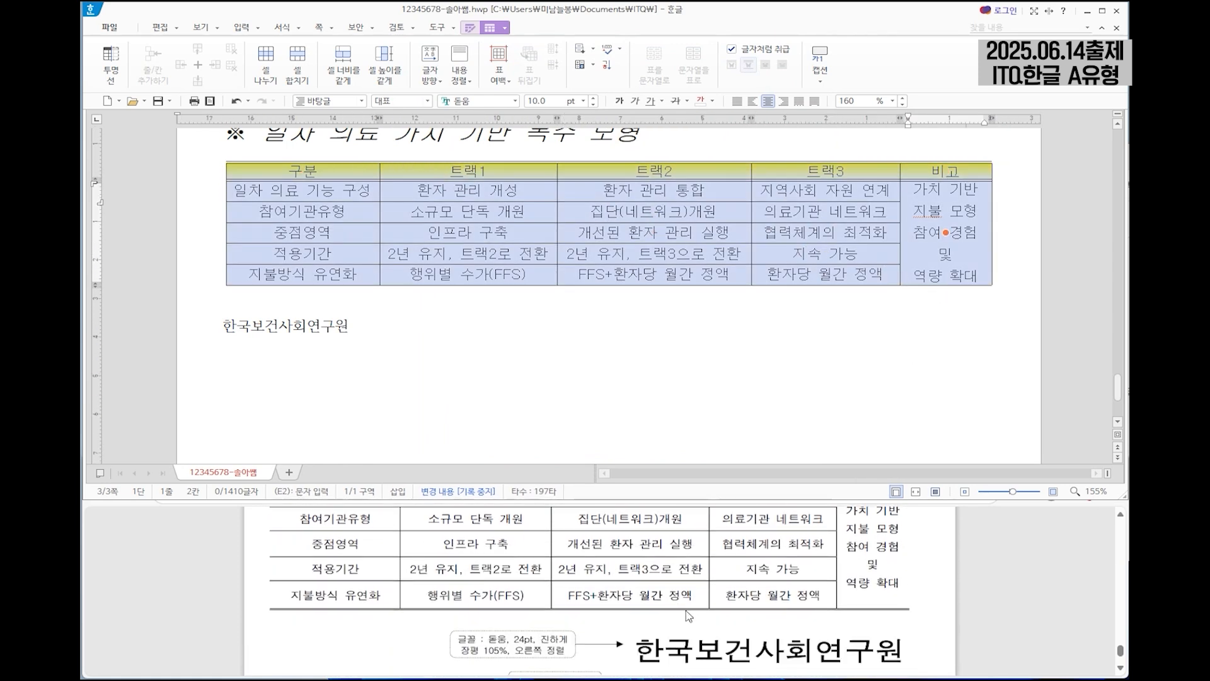
pyautogui.scroll(2, 686, 610)
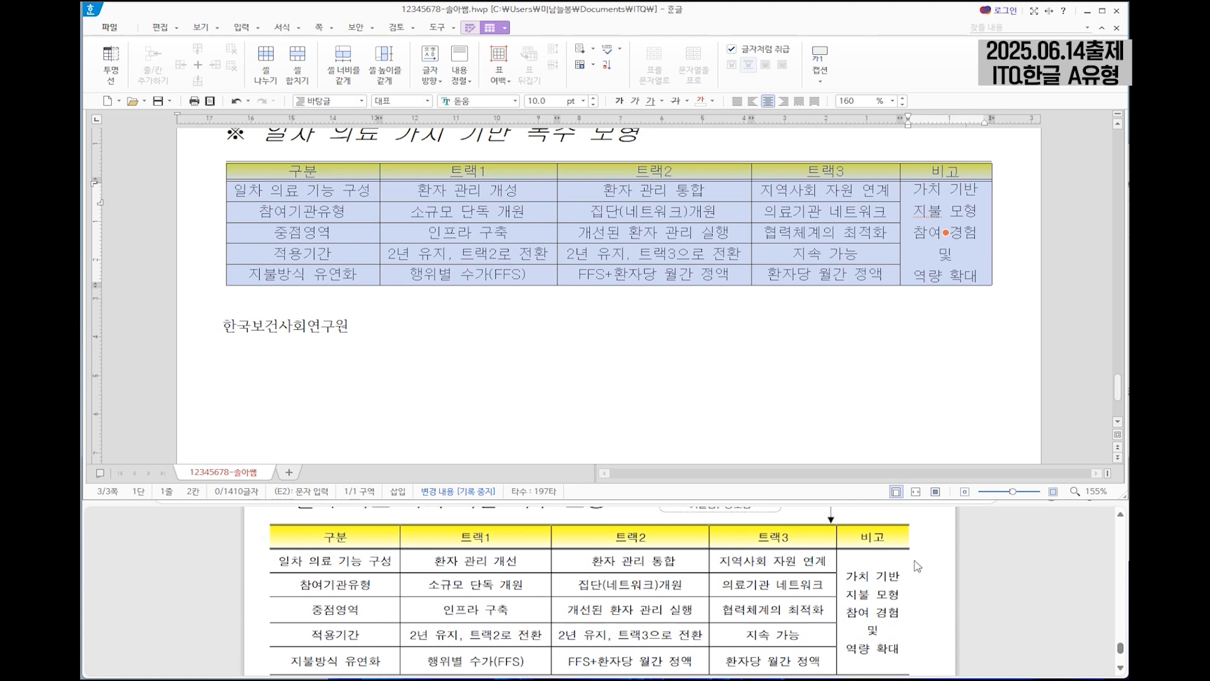
pyautogui.press('l')
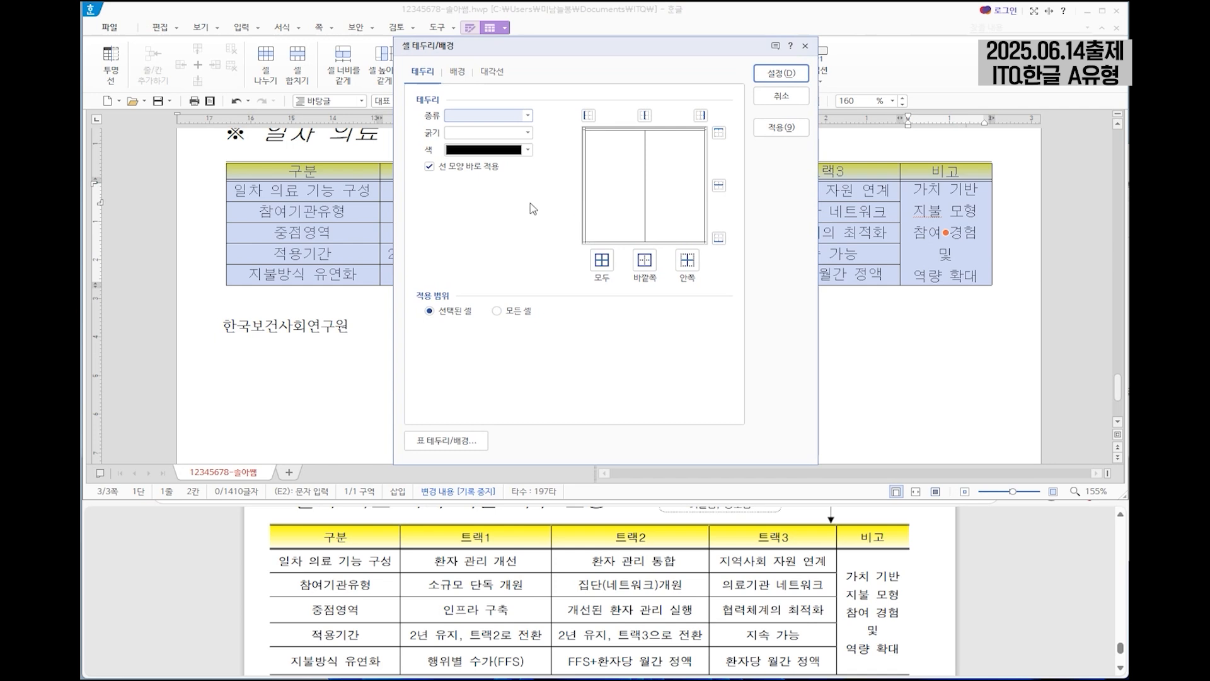
pyautogui.click(429, 167)
pyautogui.click(527, 115)
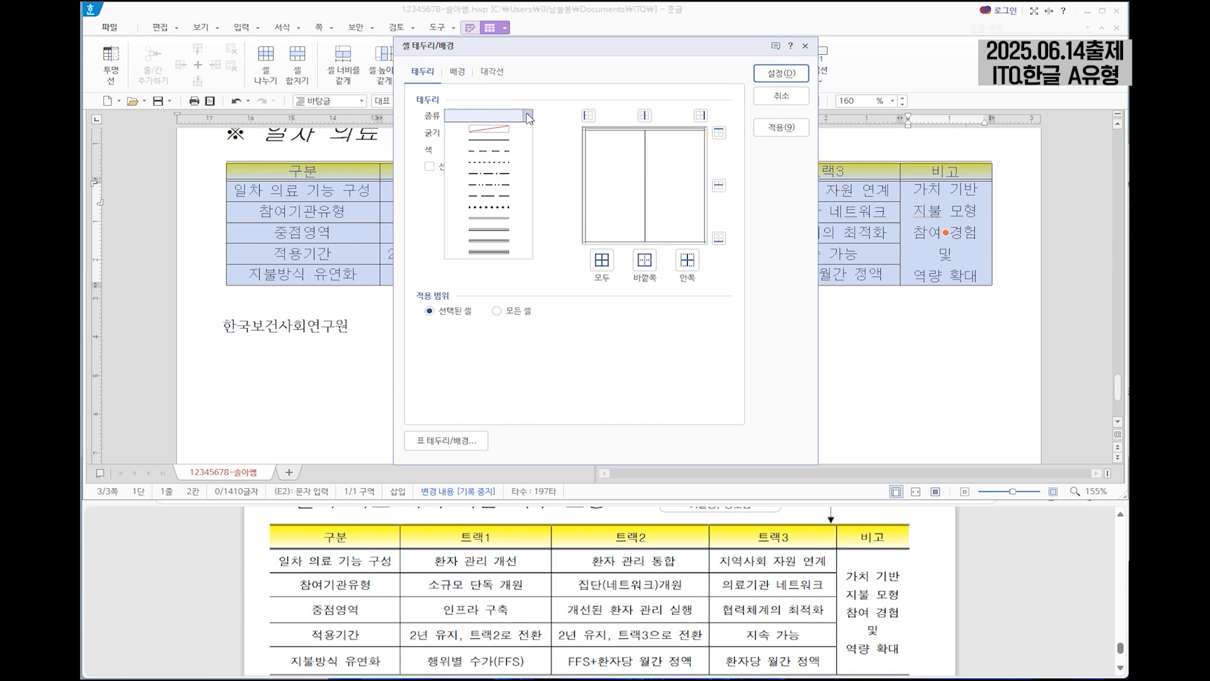
pyautogui.click(492, 219)
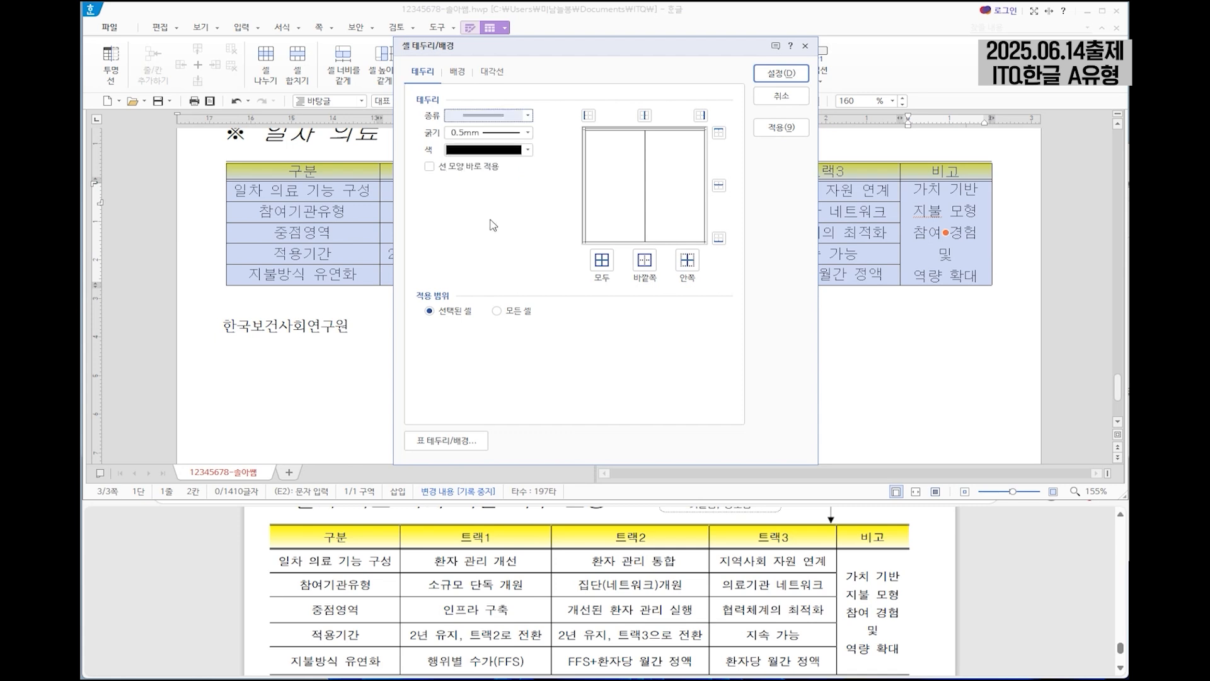
pyautogui.click(718, 238)
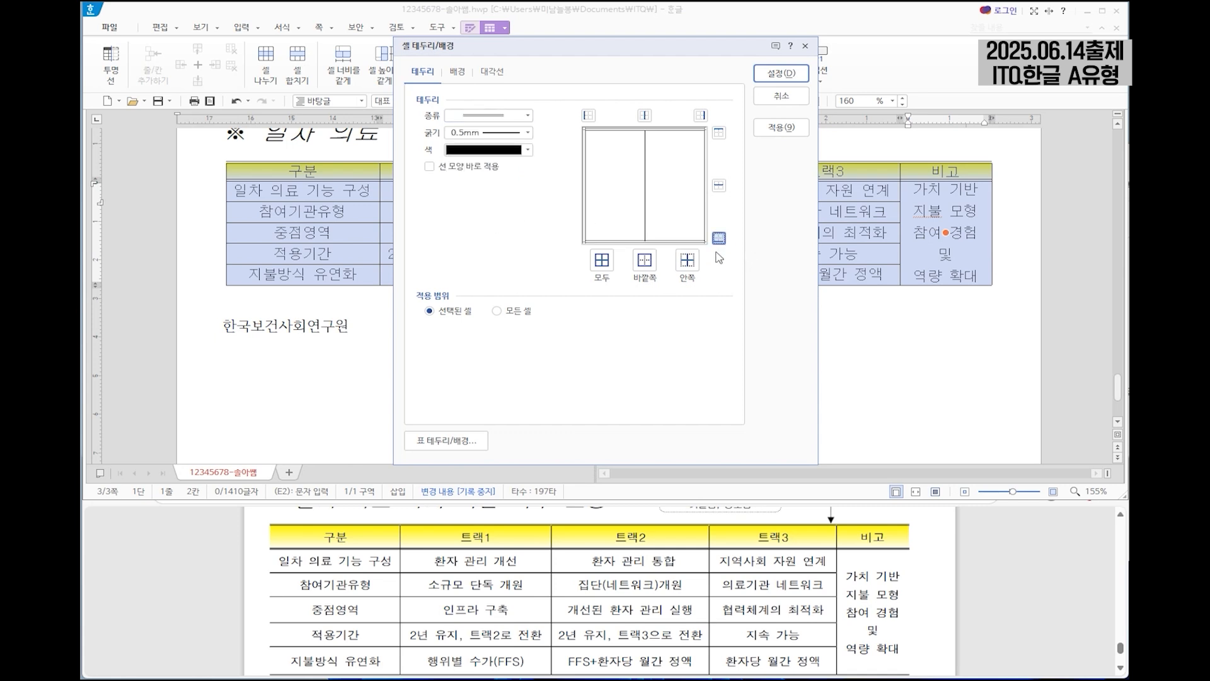
# Remove the table's left and right outer borders by setting them to no line.
pyautogui.click(499, 117)
pyautogui.click(497, 129)
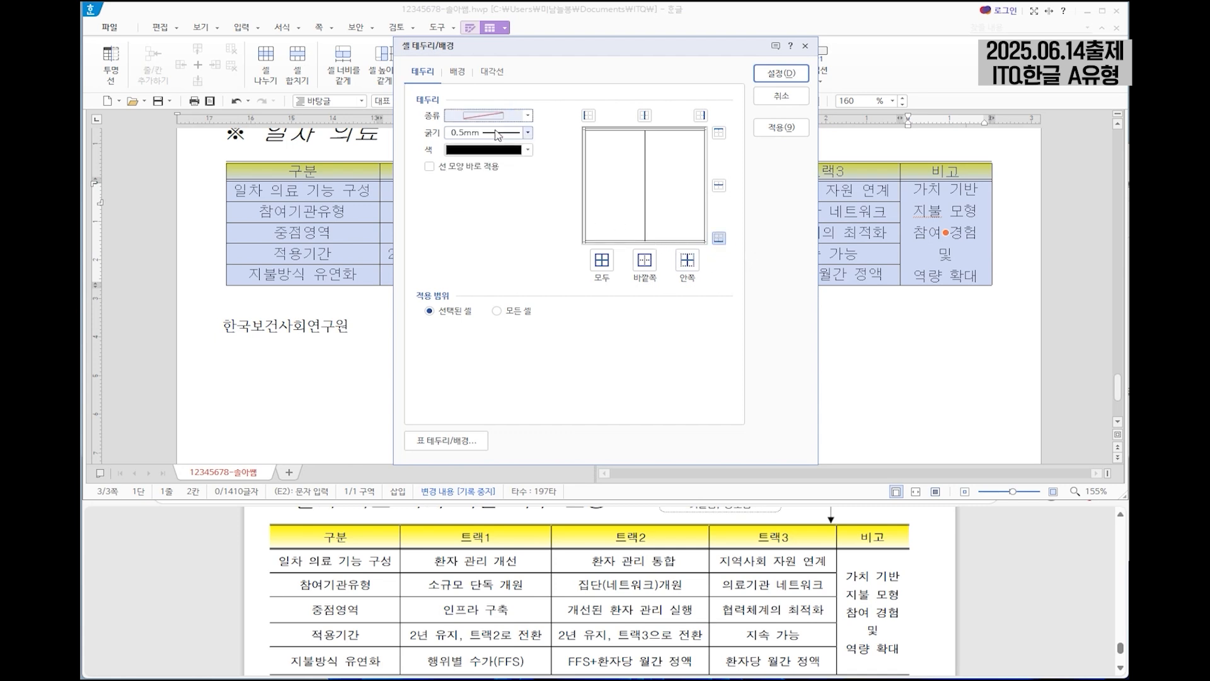
pyautogui.click(588, 116)
pyautogui.click(700, 115)
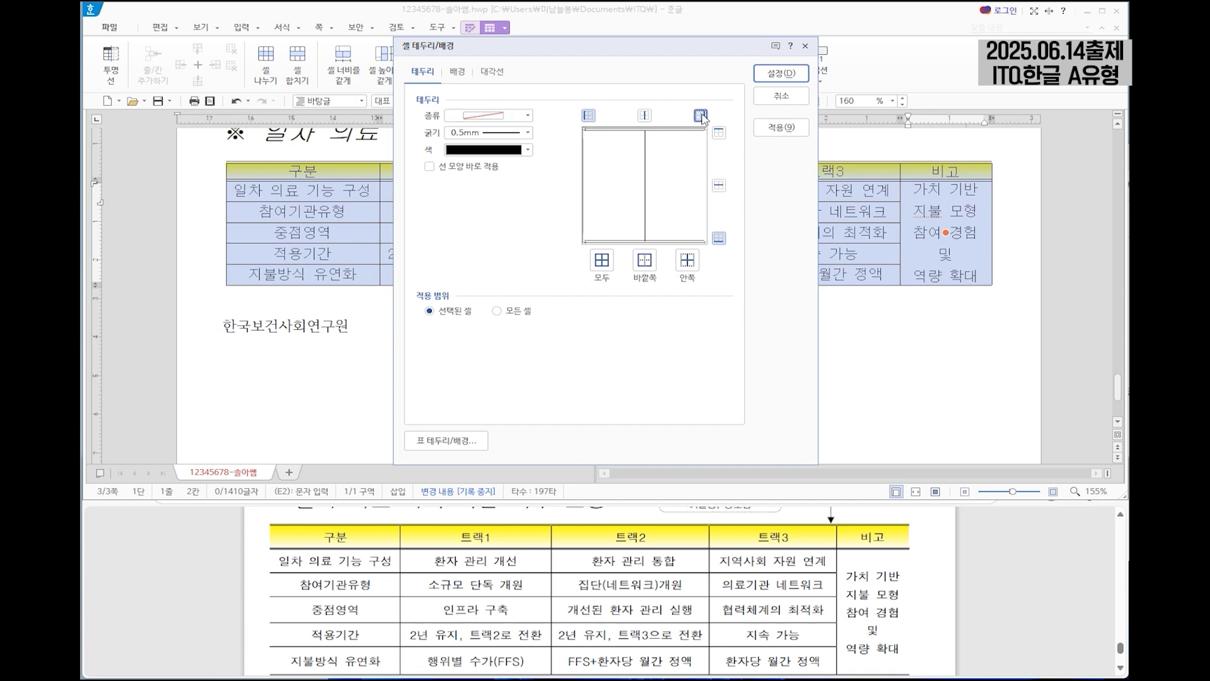
pyautogui.click(781, 76)
pyautogui.click(826, 322)
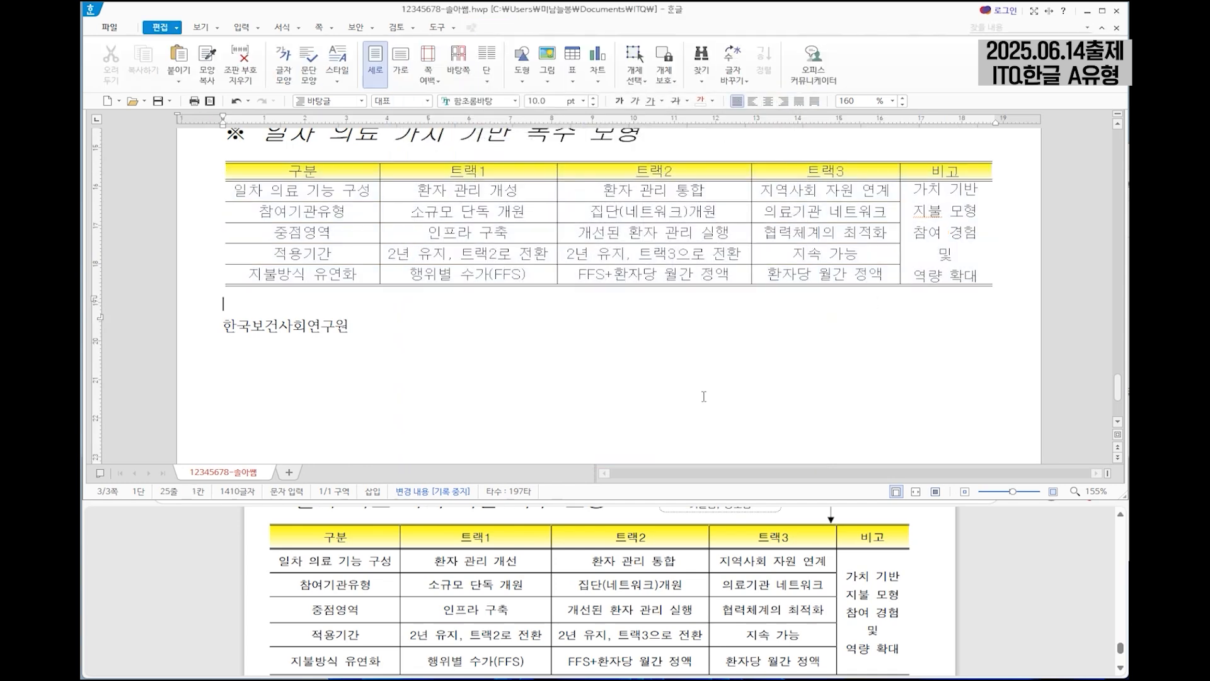
# Stretch the table's lower edge downward to make its rows slightly taller.
pyautogui.click(546, 284)
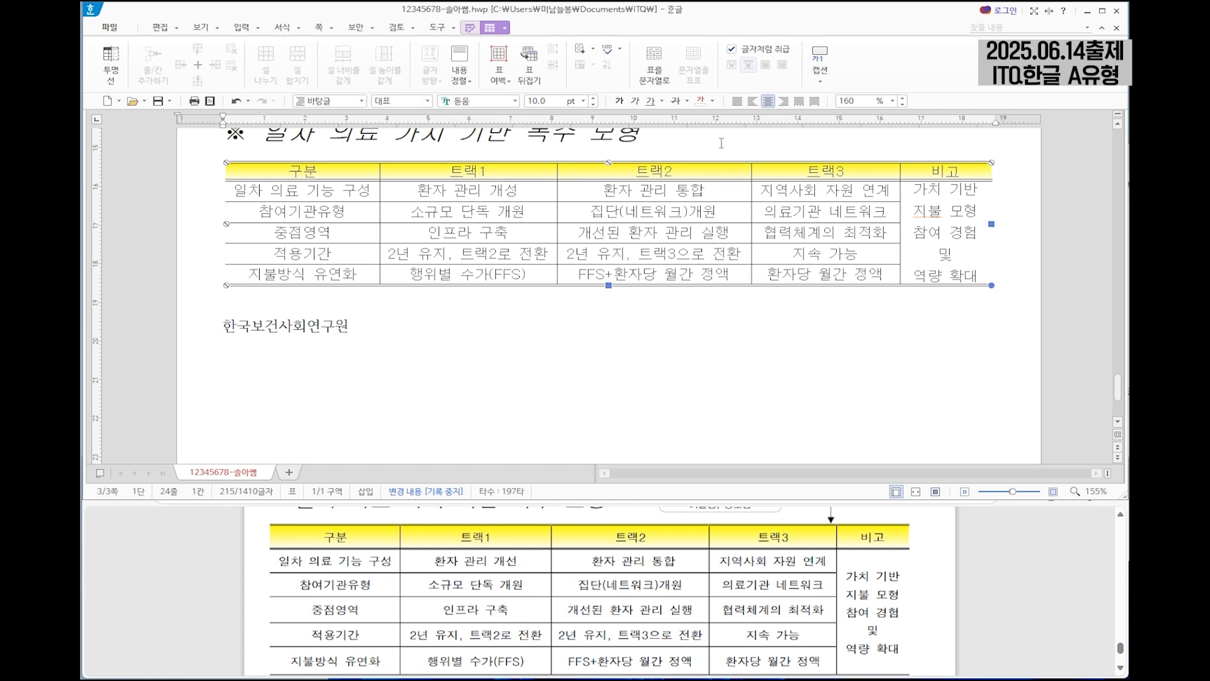
pyautogui.moveTo(608, 288); pyautogui.dragTo(608, 313)
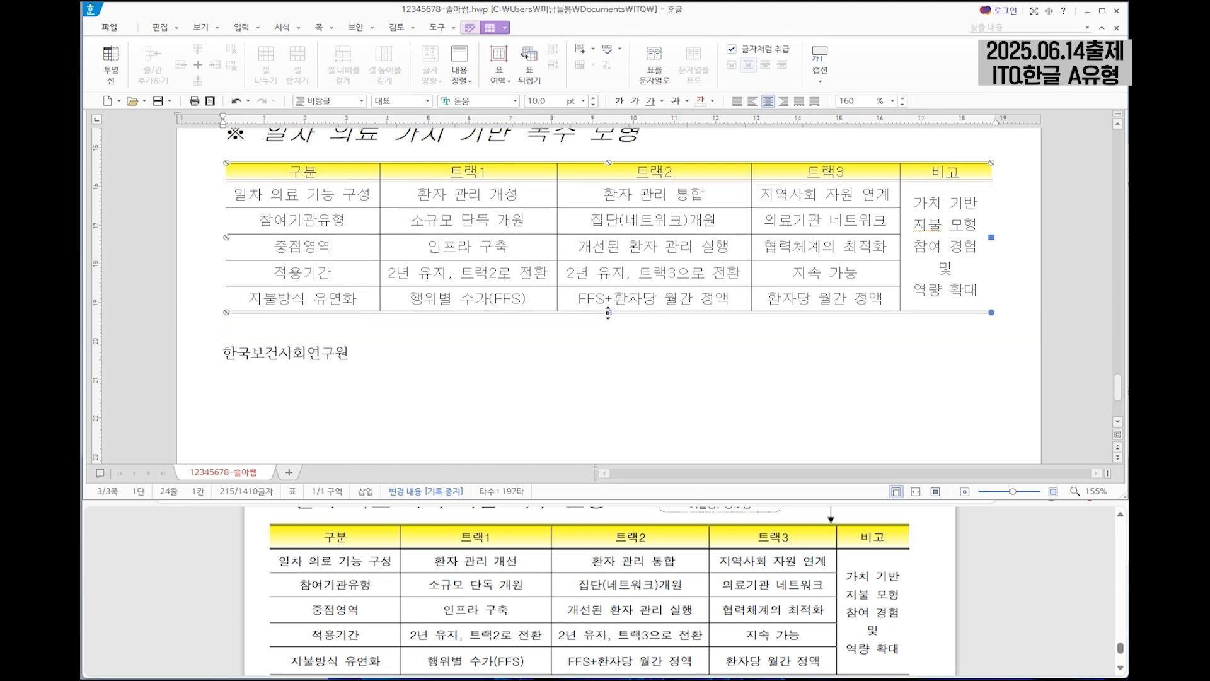
pyautogui.click(569, 347)
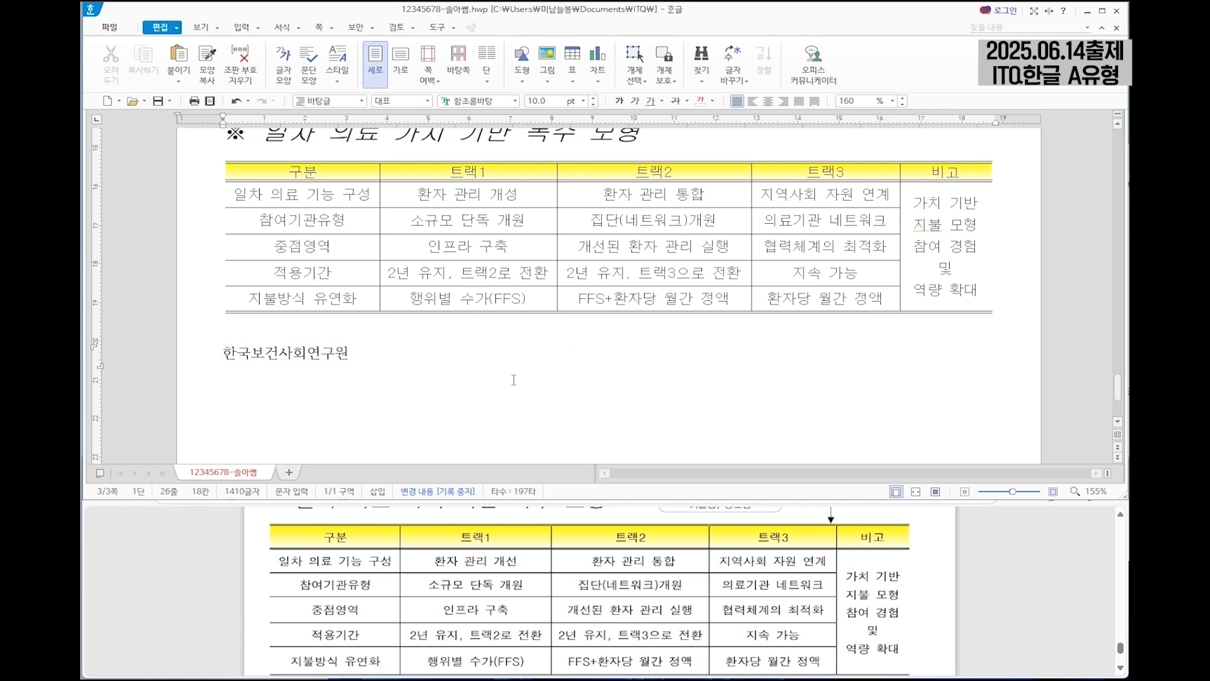
# Format the closing line "한국보건사회연구원" in 돋움, 24 pt, bold and right-aligned.
pyautogui.moveTo(377, 364); pyautogui.dragTo(216, 356)
pyautogui.scroll(-3, 734, 591)
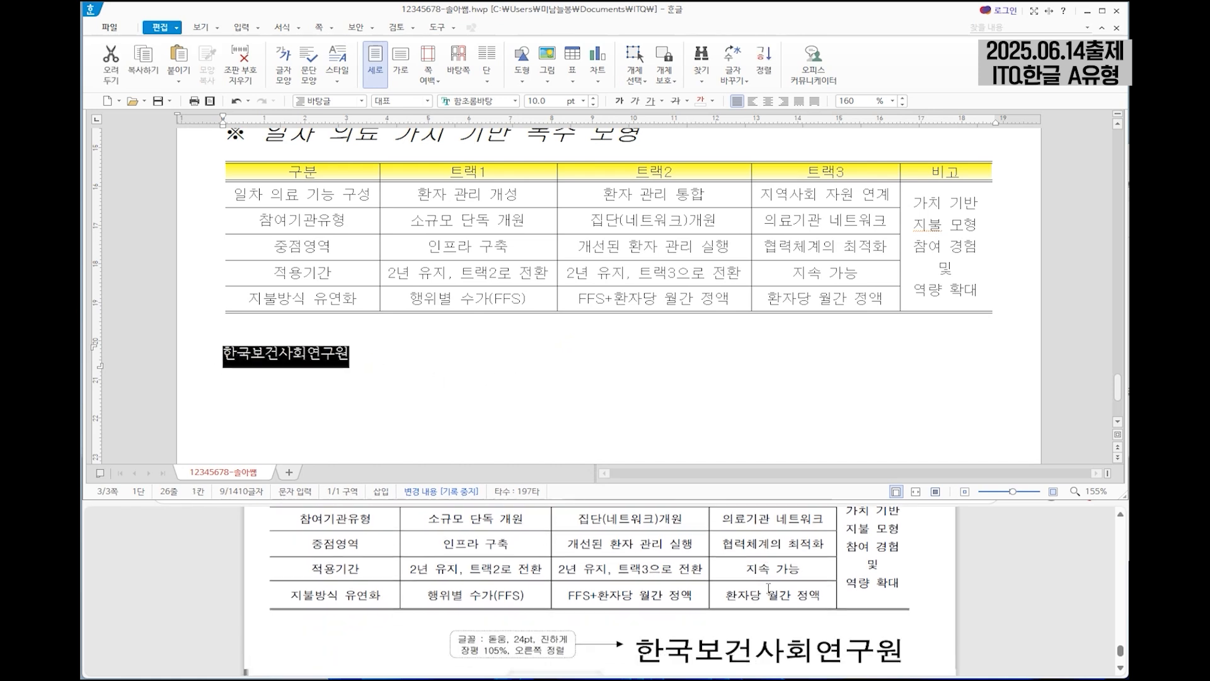
pyautogui.click(496, 101)
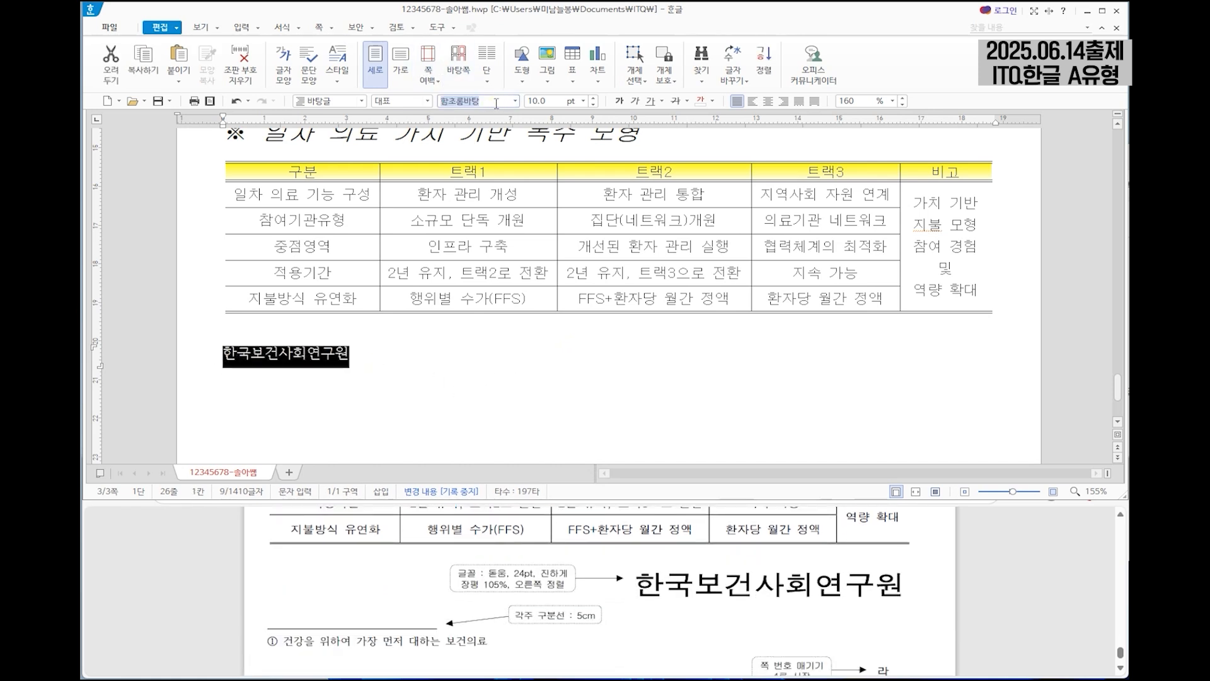
pyautogui.write('돋움')
pyautogui.press('Return')
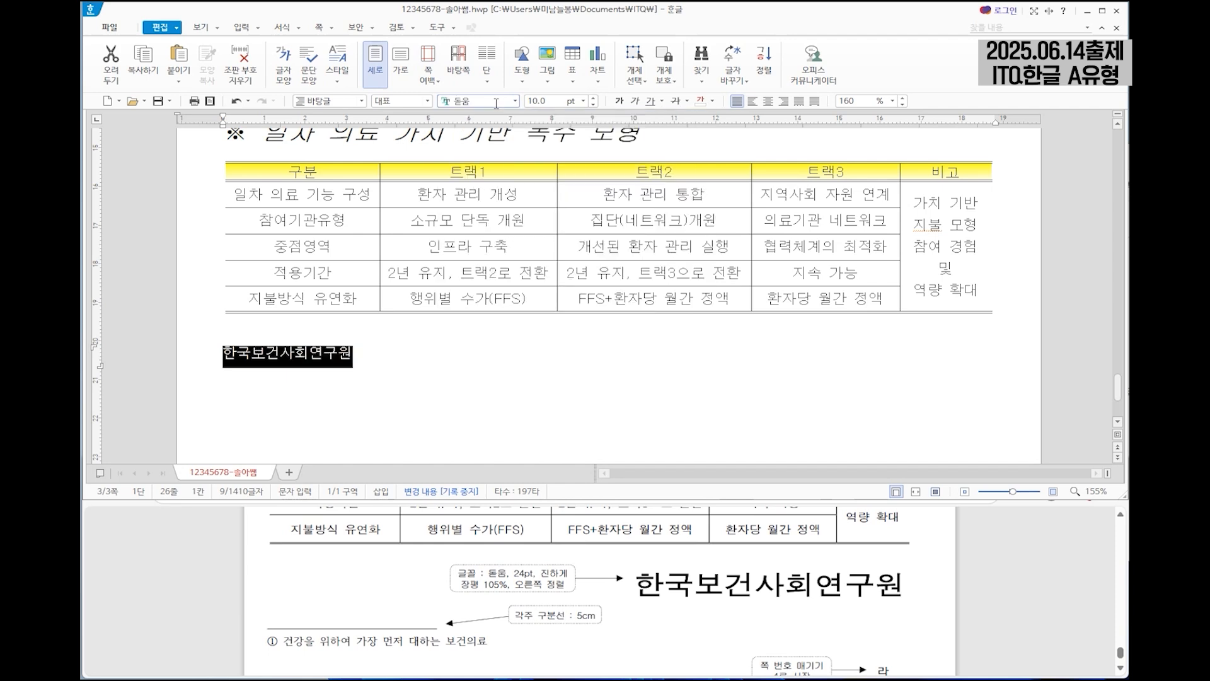
pyautogui.click(539, 102)
pyautogui.write('24')
pyautogui.press('Return')
pyautogui.click(636, 101)
pyautogui.click(784, 101)
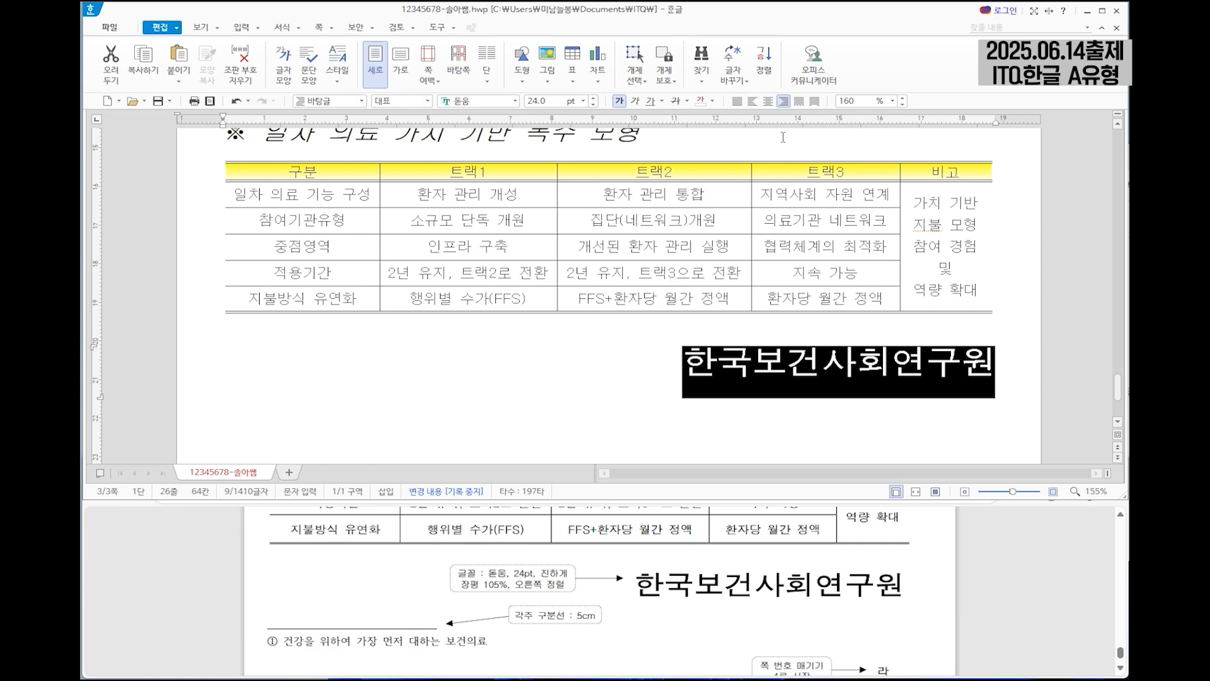
# Set the character width (장평) of the closing line "한국보건사회연구원" to 105%.
pyautogui.rightClick(797, 366)
pyautogui.click(860, 433)
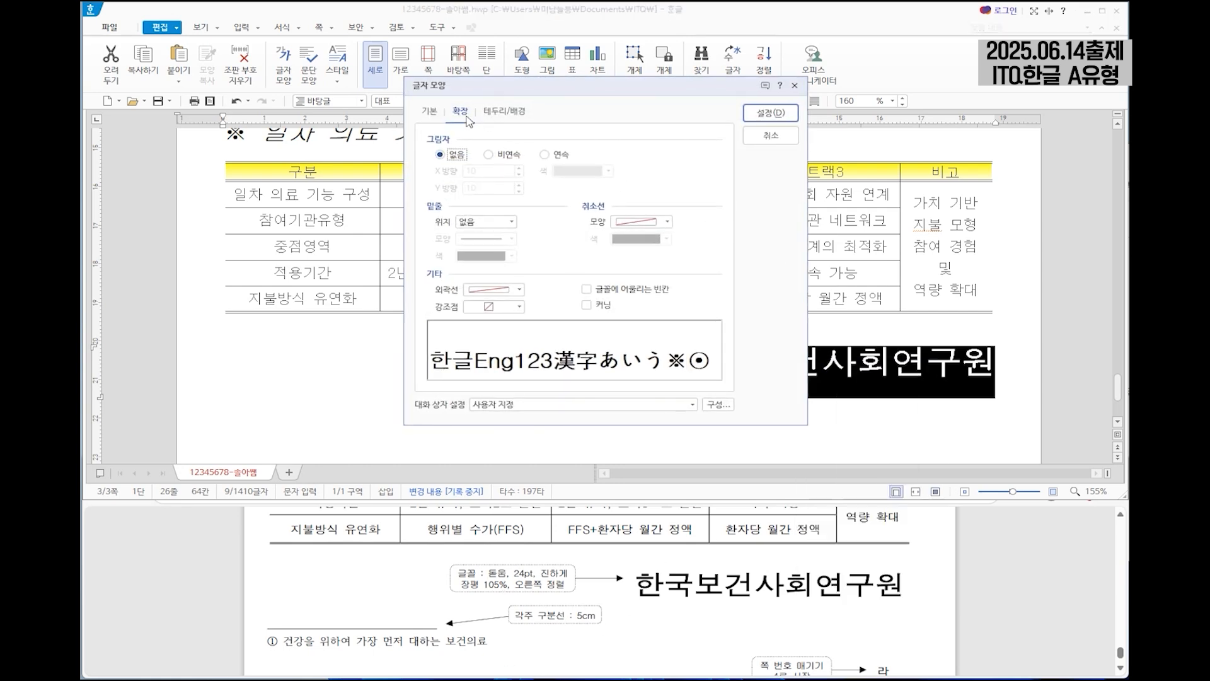
pyautogui.click(430, 112)
pyautogui.doubleClick(588, 191)
pyautogui.write('105')
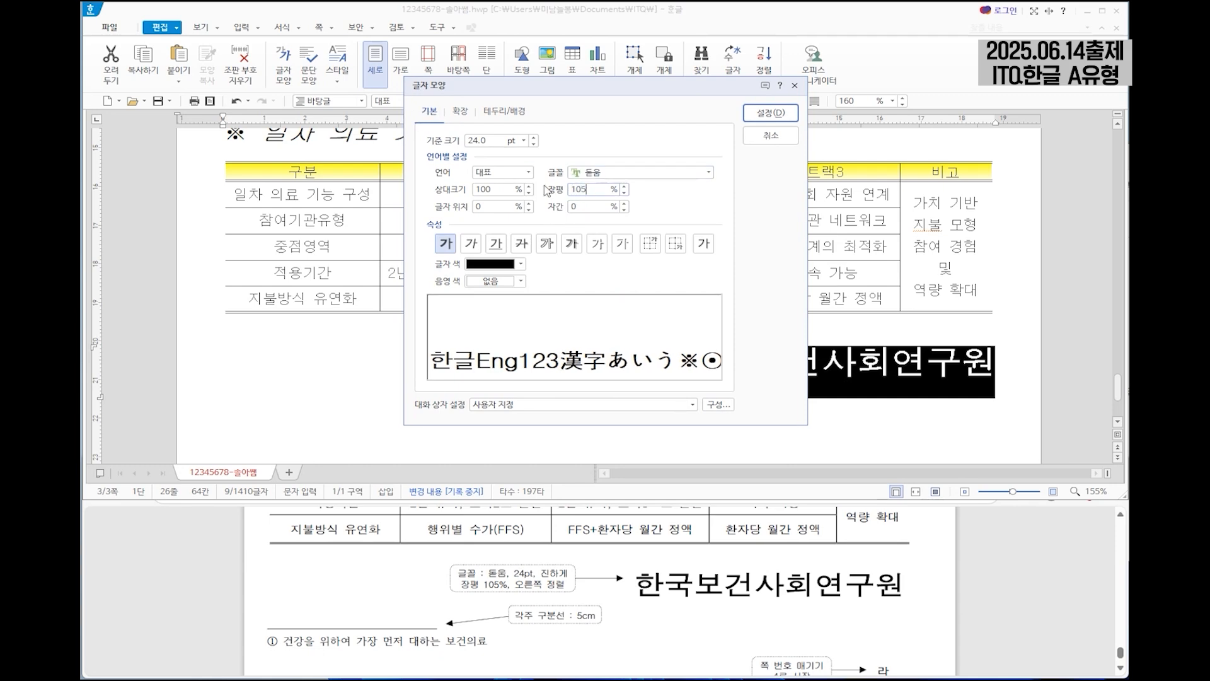
pyautogui.click(791, 114)
pyautogui.click(846, 365)
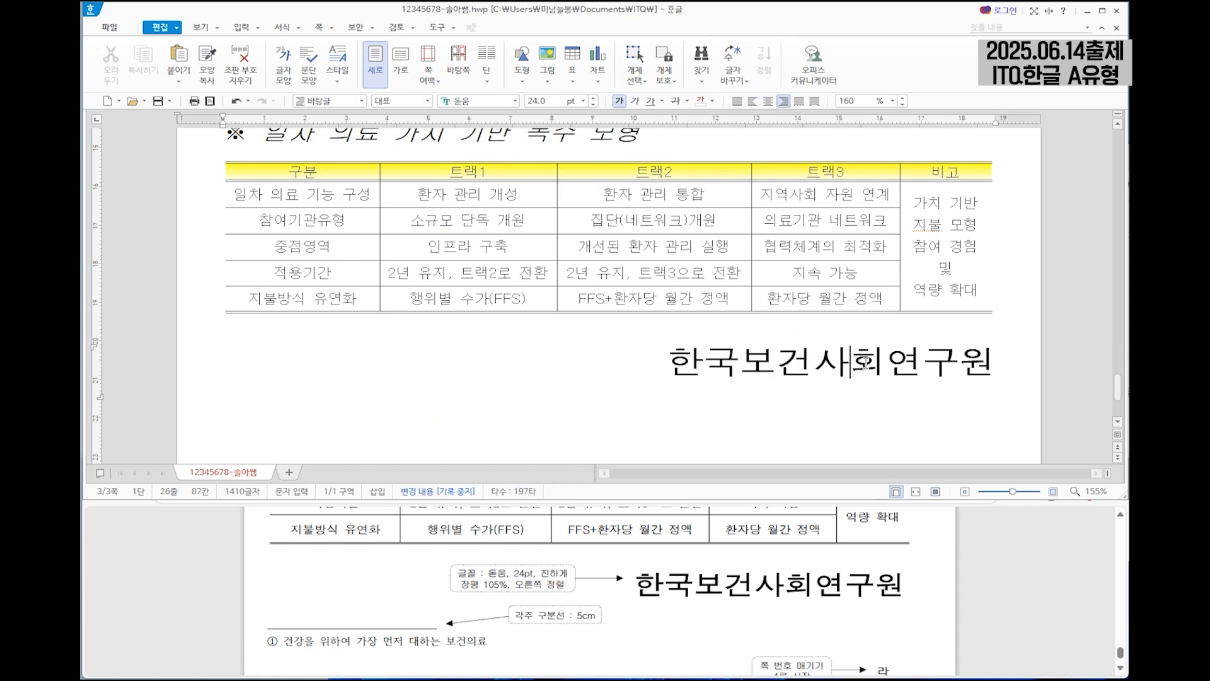
# Insert page numbers at the lower right of the page in the 가,나,다 format, without surrounding dashes (줄표 넣기 off).
pyautogui.scroll(-3, 882, 359)
pyautogui.scroll(-1, 922, 611)
pyautogui.scroll(-1, 922, 611)
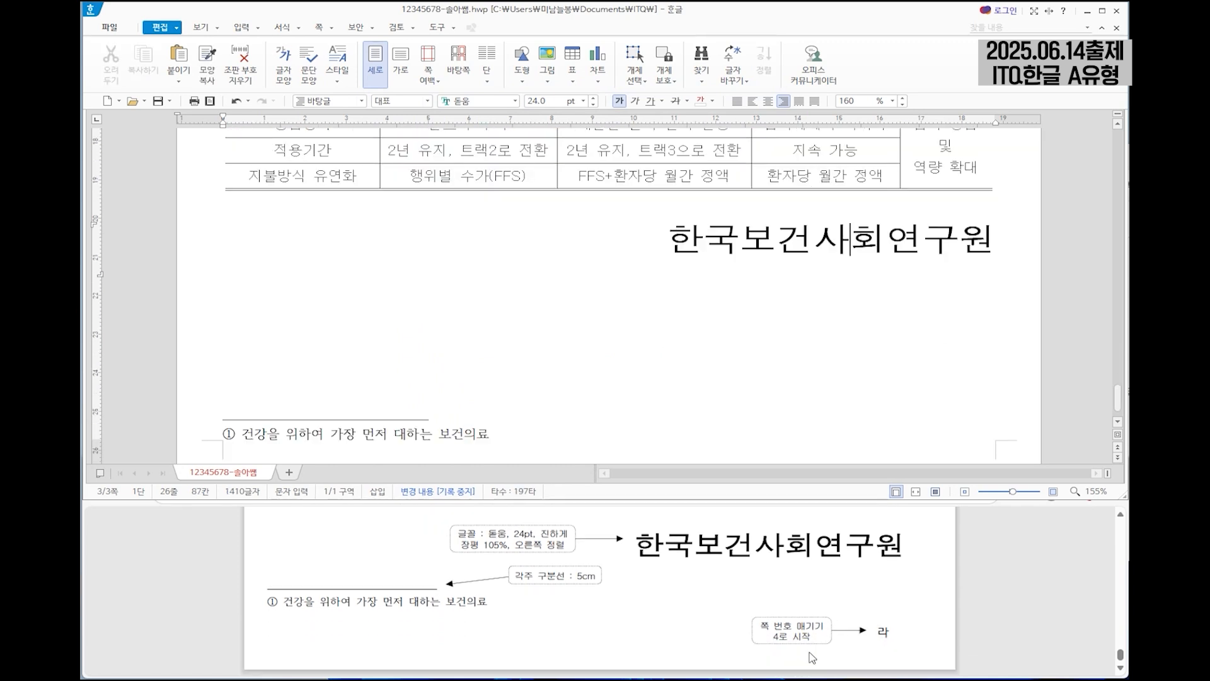
pyautogui.click(319, 27)
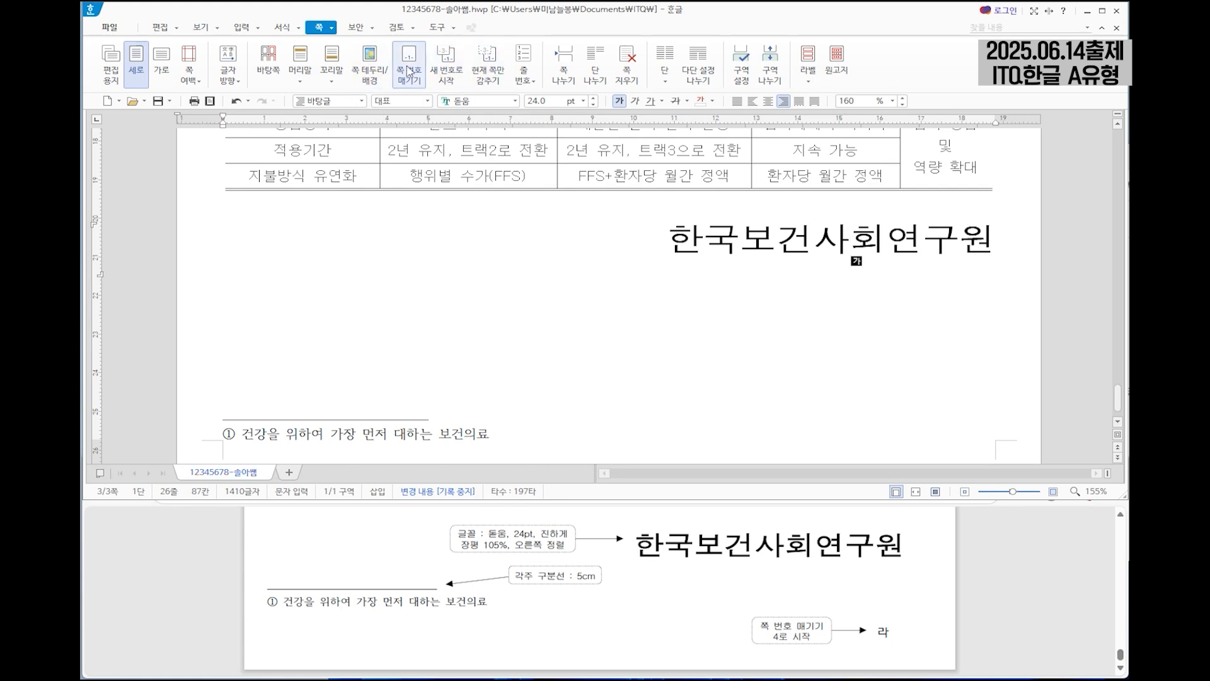
pyautogui.click(415, 70)
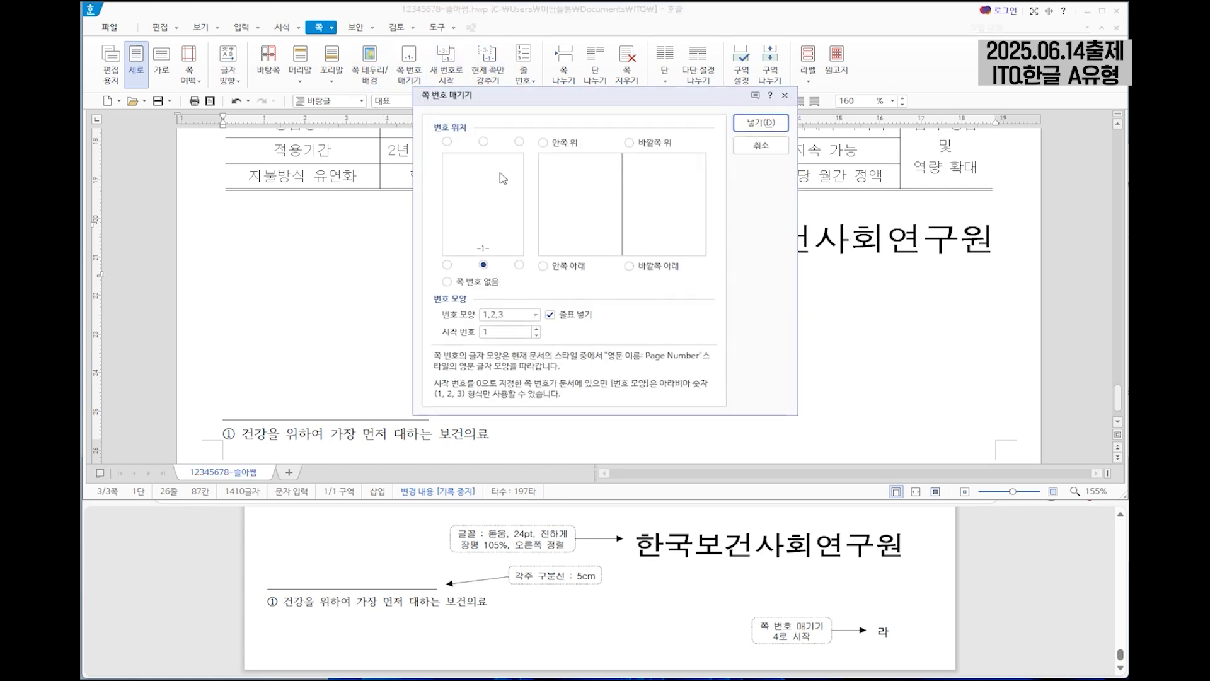
pyautogui.click(519, 266)
pyautogui.click(535, 314)
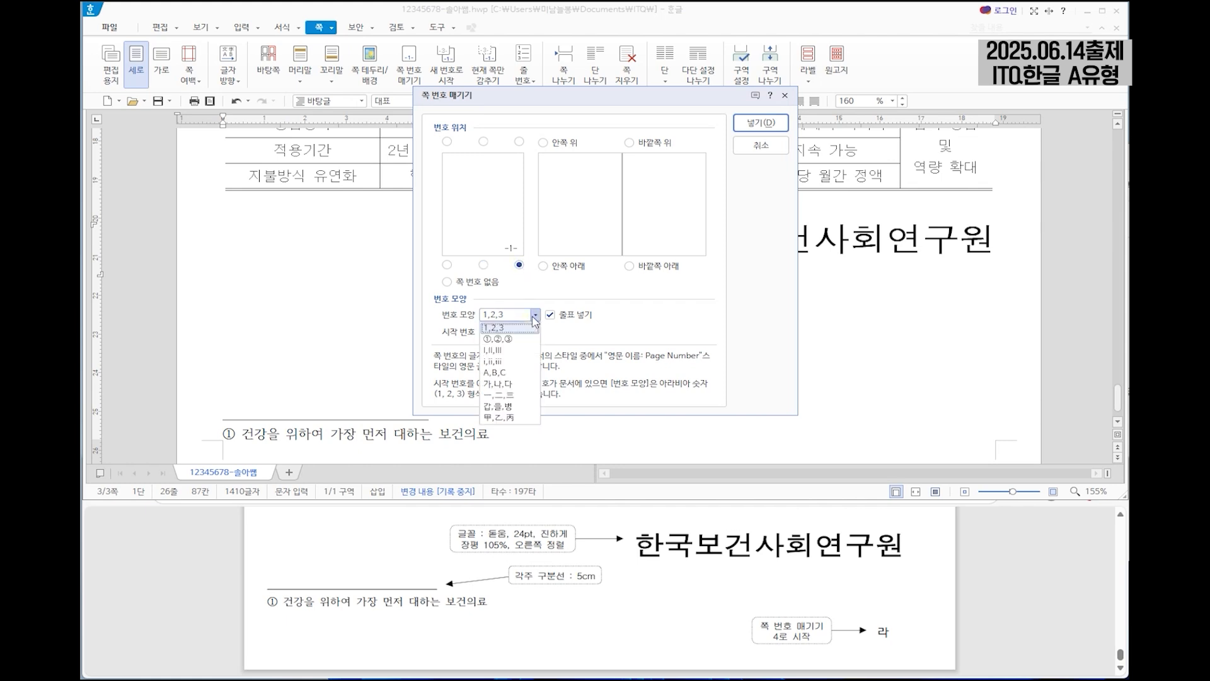
pyautogui.click(521, 384)
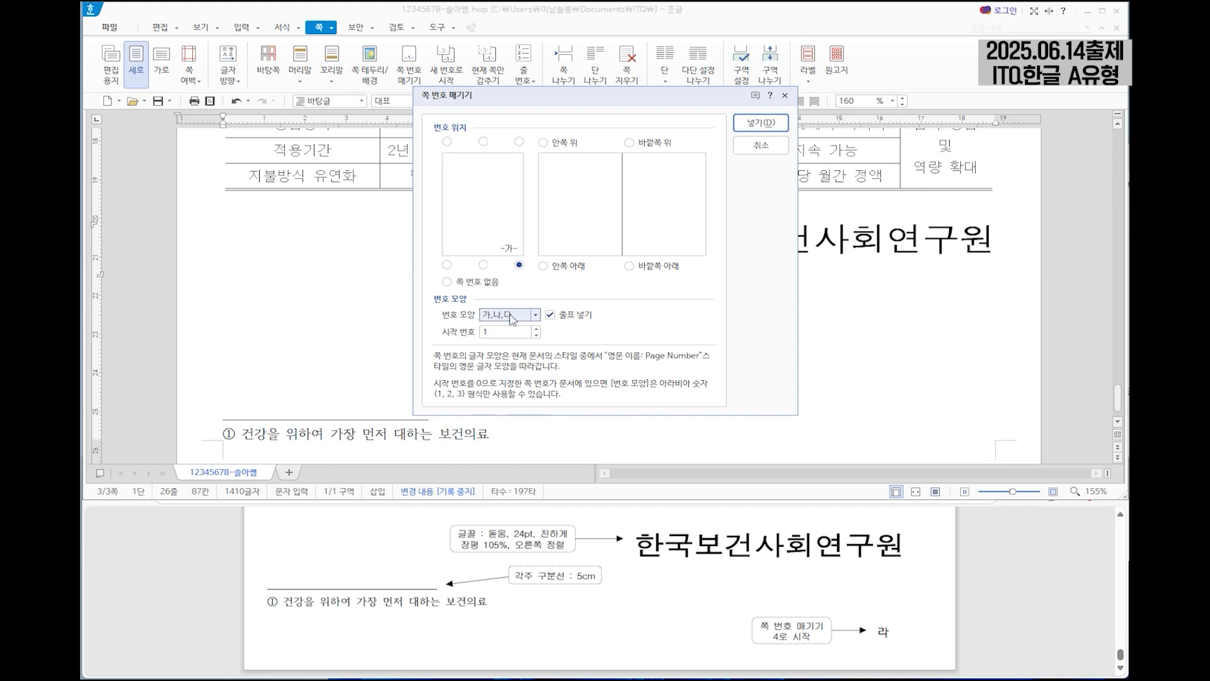
pyautogui.click(551, 315)
pyautogui.click(765, 124)
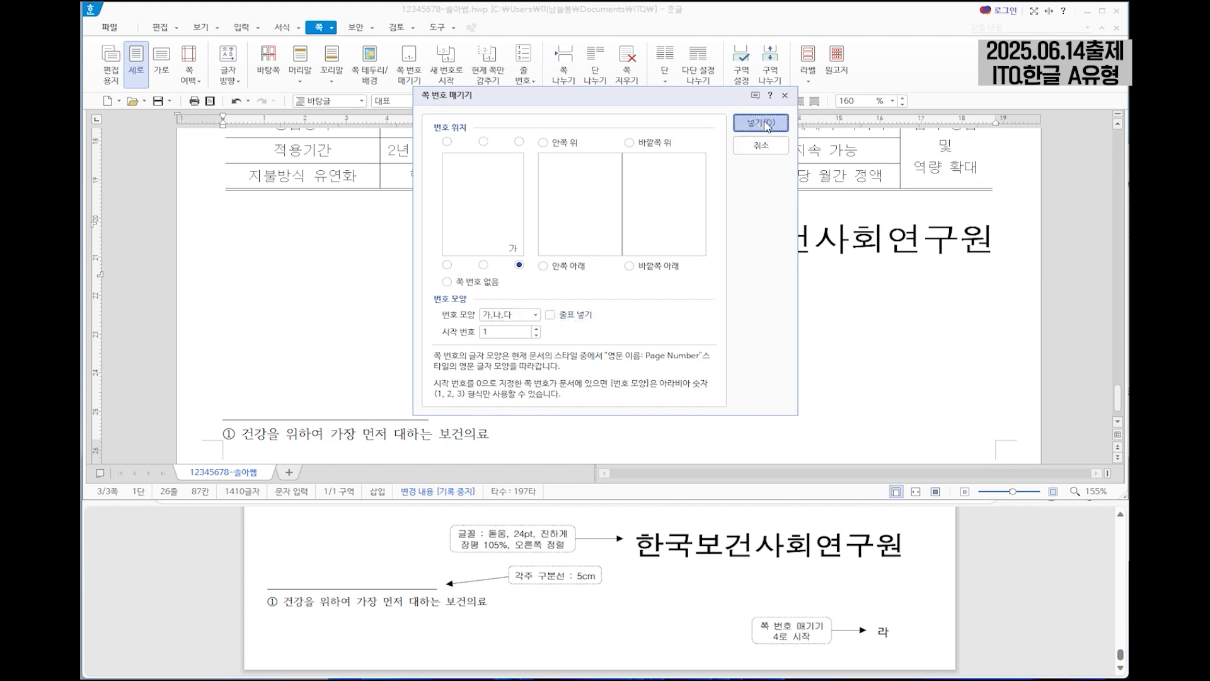
# Restart the page numbering (쪽 번호) on page 3 with a start number of 4.
pyautogui.scroll(-2, 1005, 364)
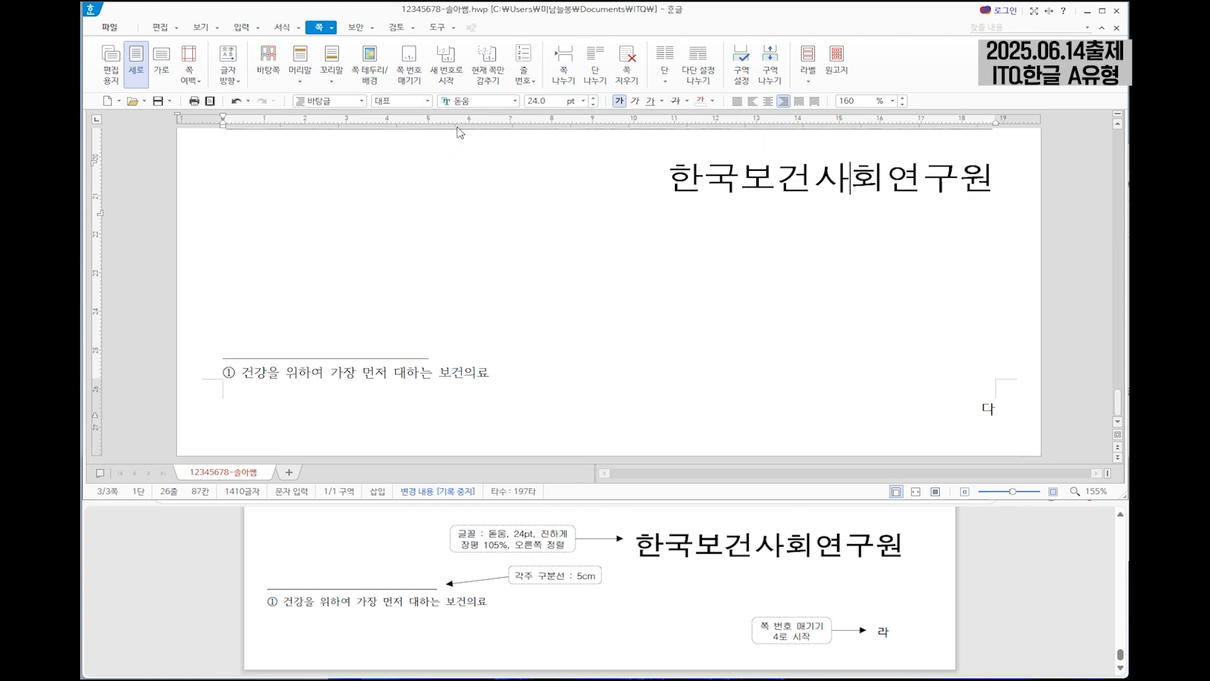
pyautogui.click(453, 73)
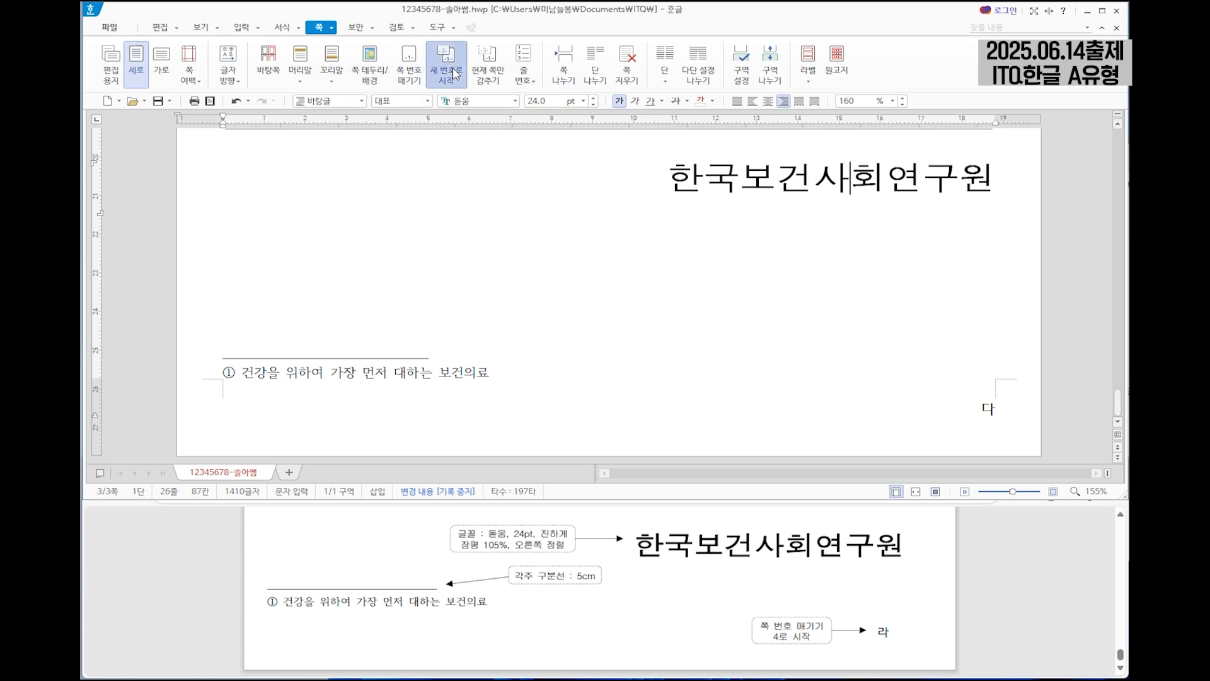
pyautogui.moveTo(565, 293); pyautogui.dragTo(516, 304)
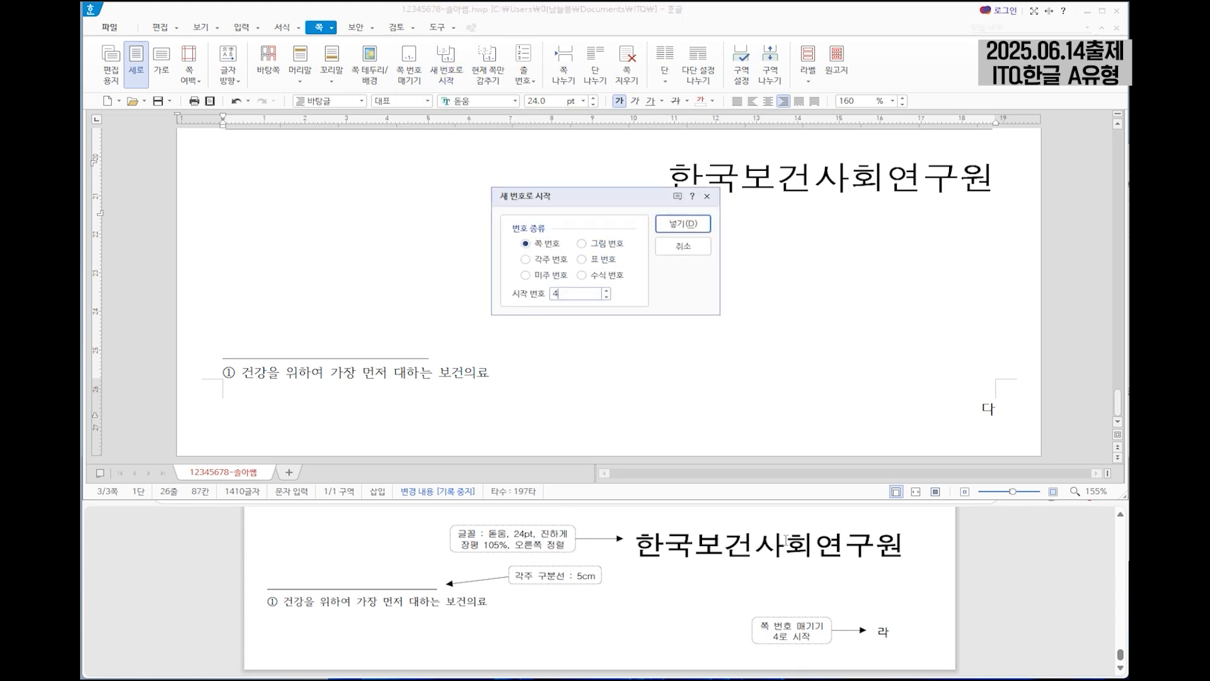
pyautogui.click(690, 225)
# Hide only the page number (쪽 번호) on page 2.
pyautogui.scroll(3, 974, 378)
pyautogui.scroll(10, 967, 360)
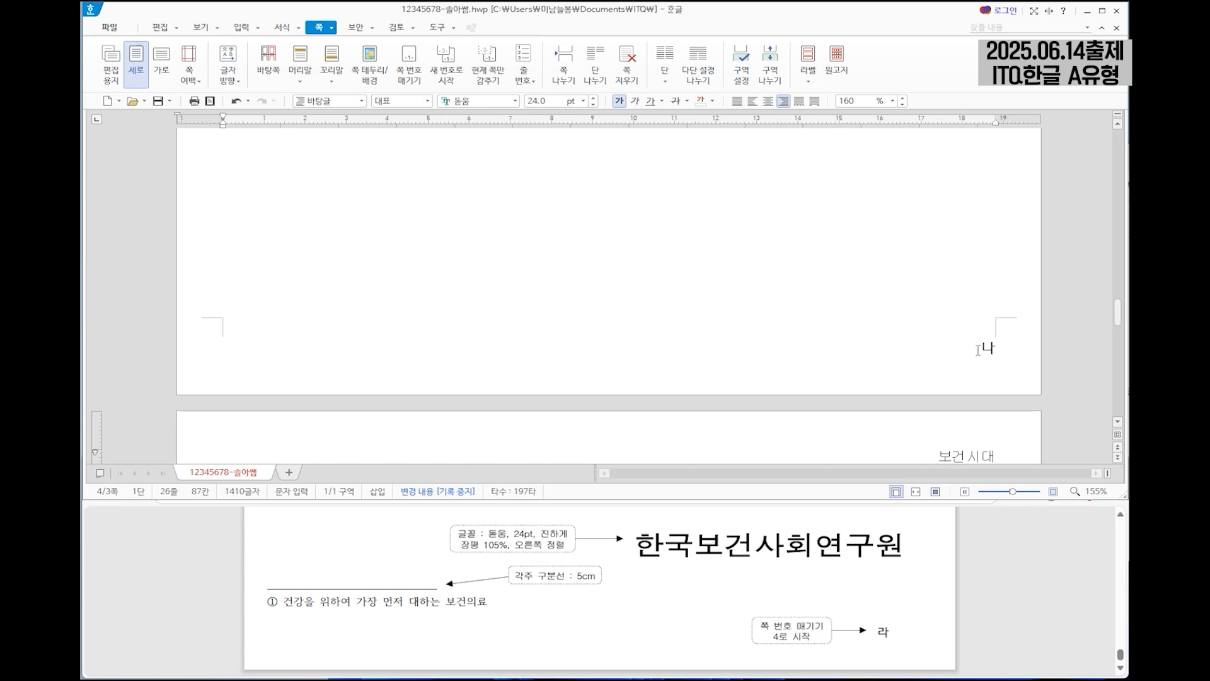
pyautogui.click(975, 337)
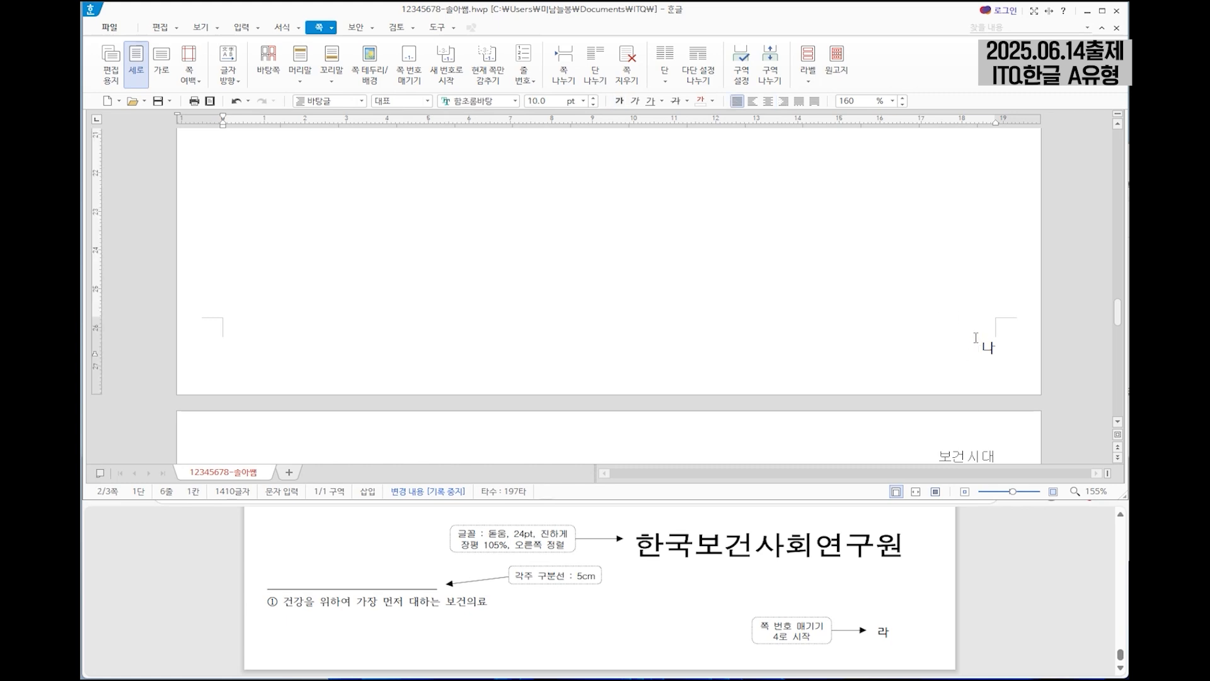
pyautogui.scroll(-6, 986, 331)
pyautogui.scroll(5, 1011, 428)
pyautogui.click(496, 76)
pyautogui.click(495, 248)
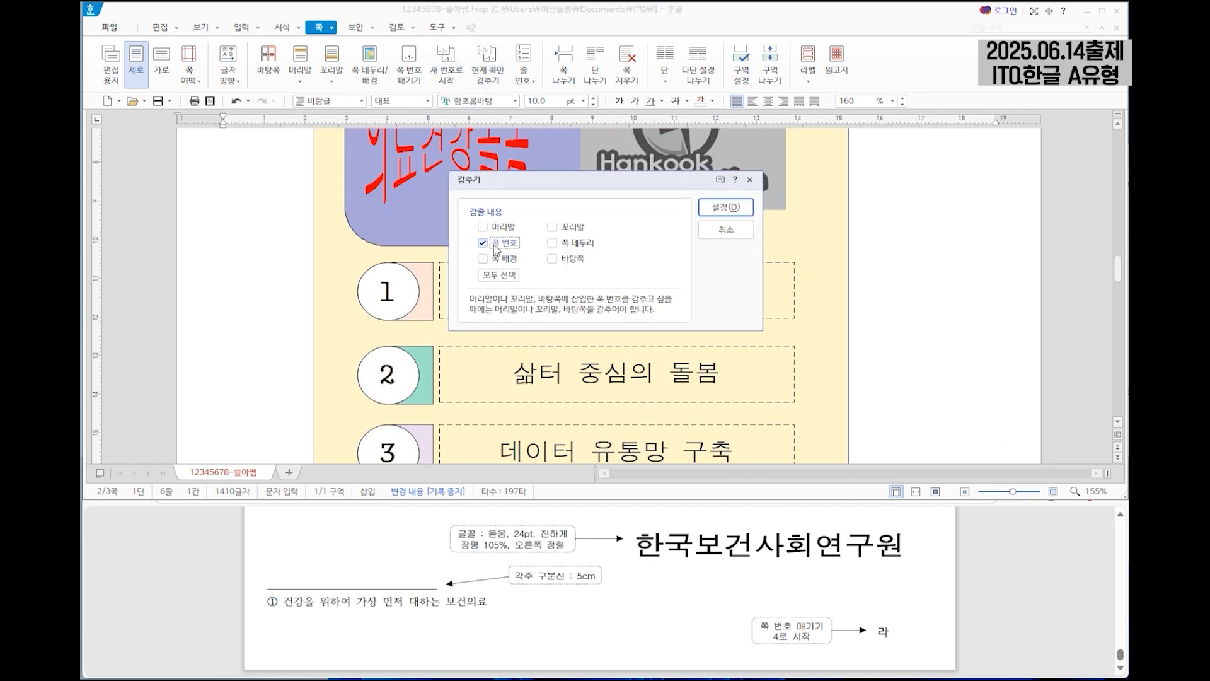
pyautogui.click(725, 207)
pyautogui.scroll(-5, 961, 256)
pyautogui.scroll(10, 971, 420)
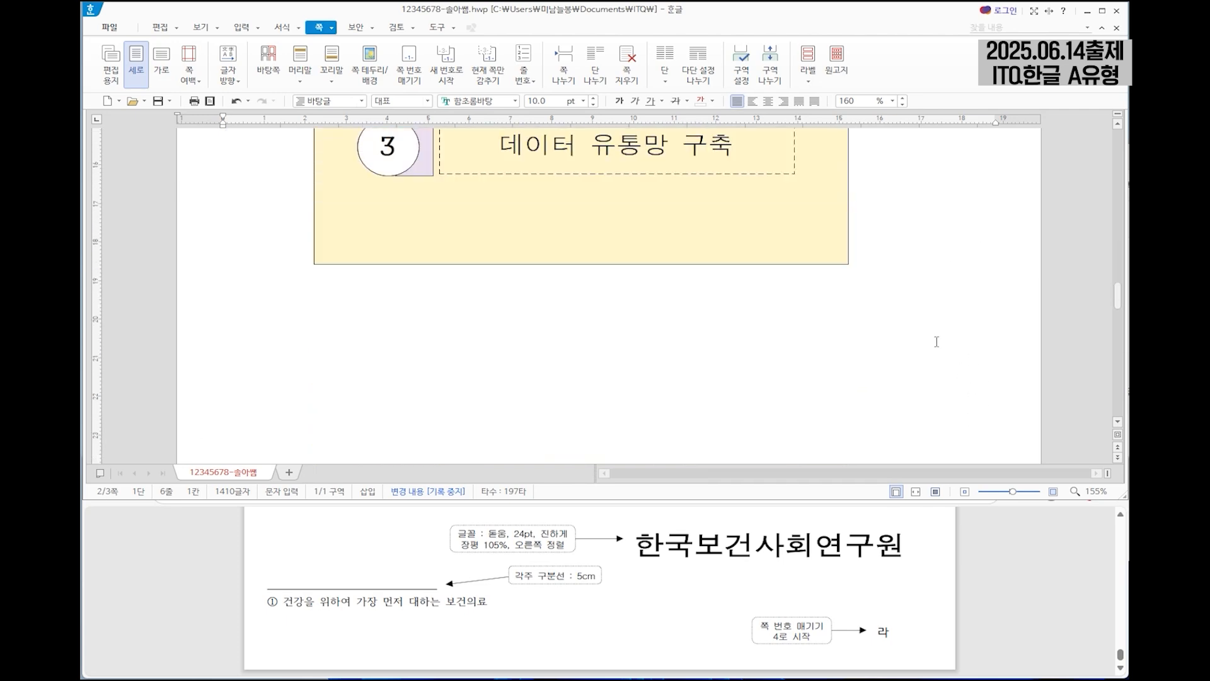